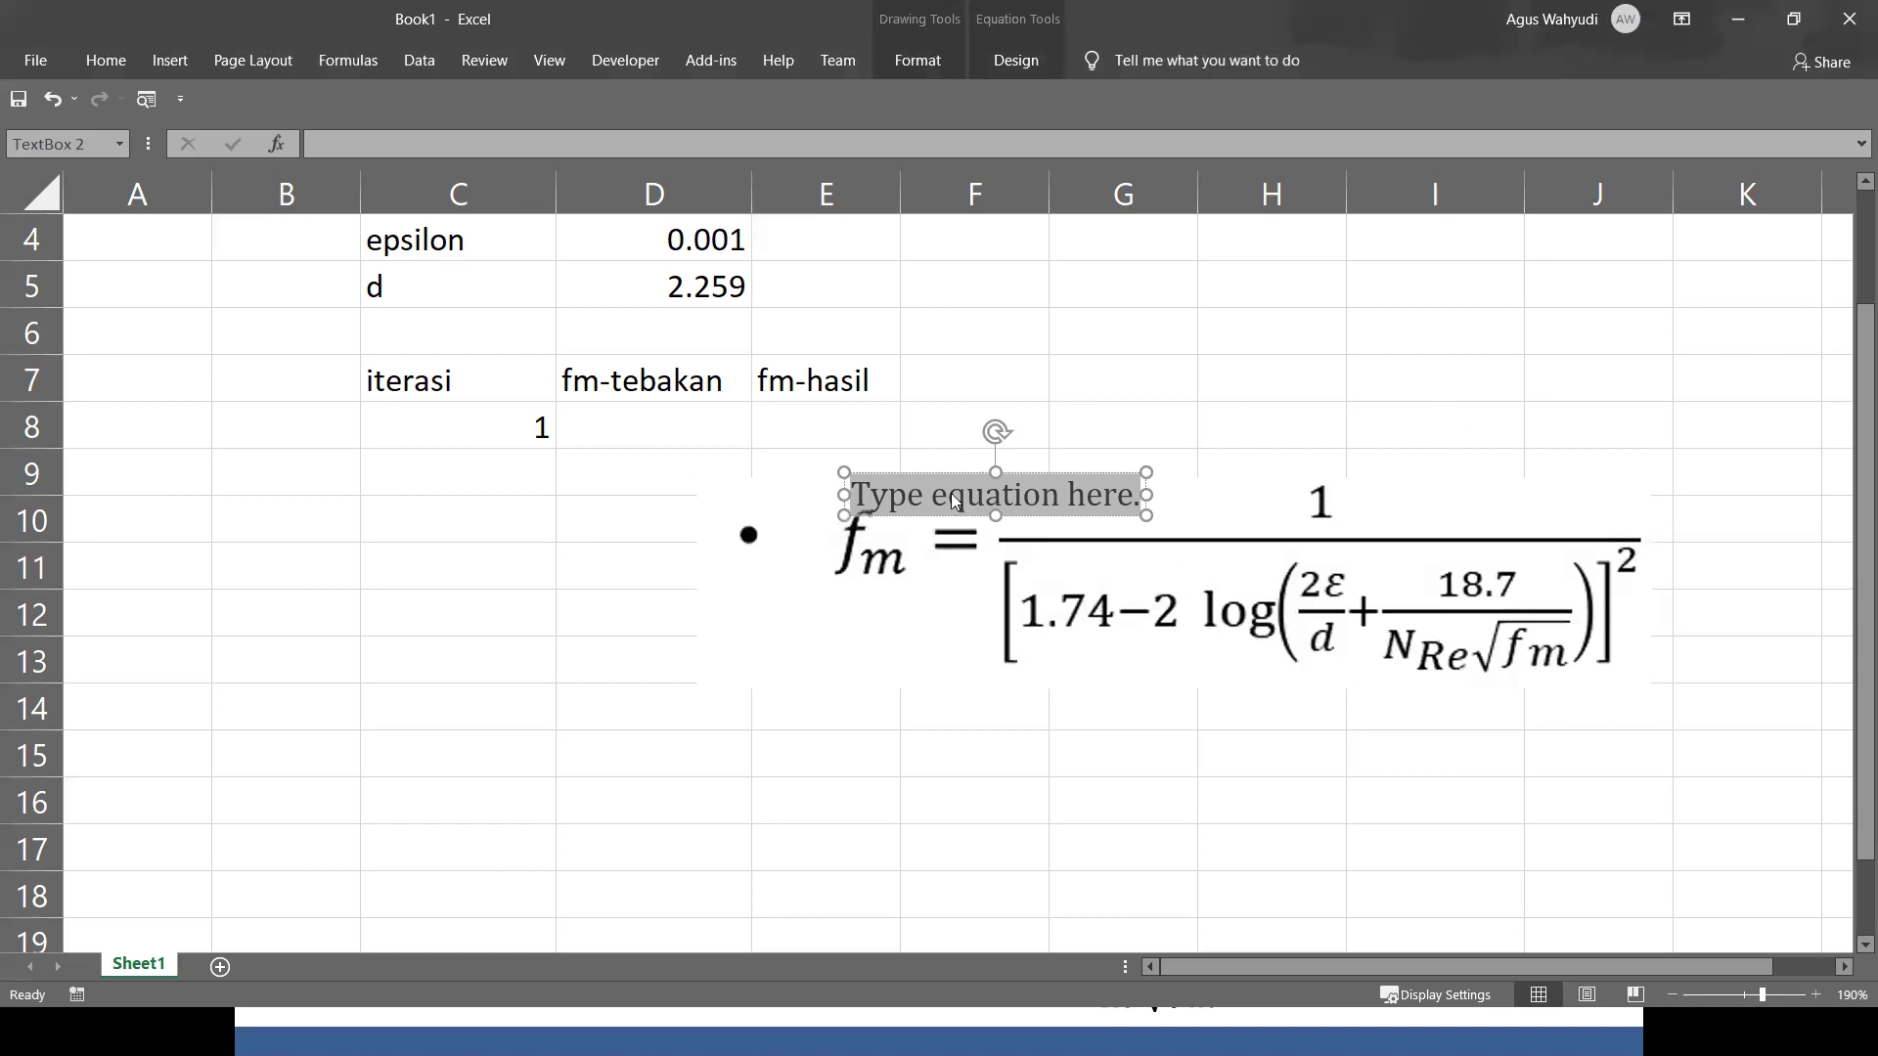
Paste the friction factor equation into the equation text box and delete the formula picture behind it.
{"action": "key", "text": "ctrl+v"}
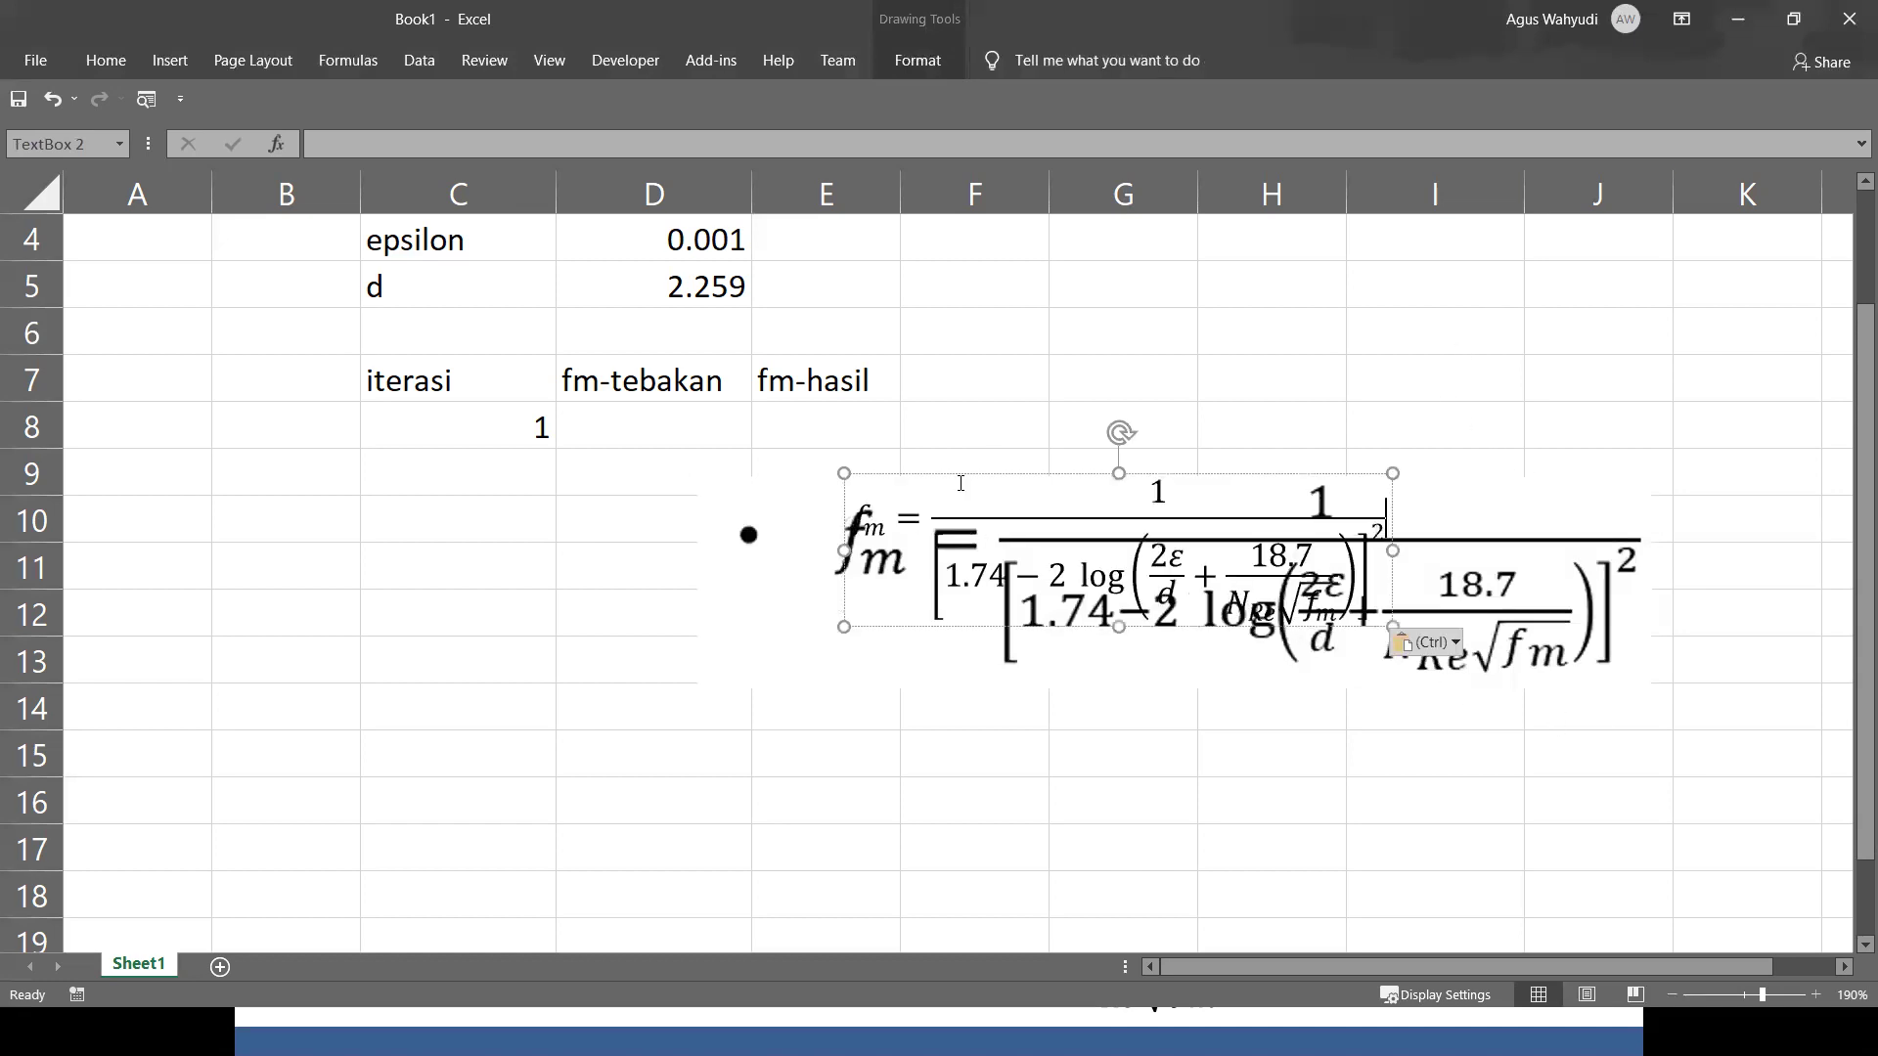
{"action": "left_click", "coordinate": [1531, 541]}
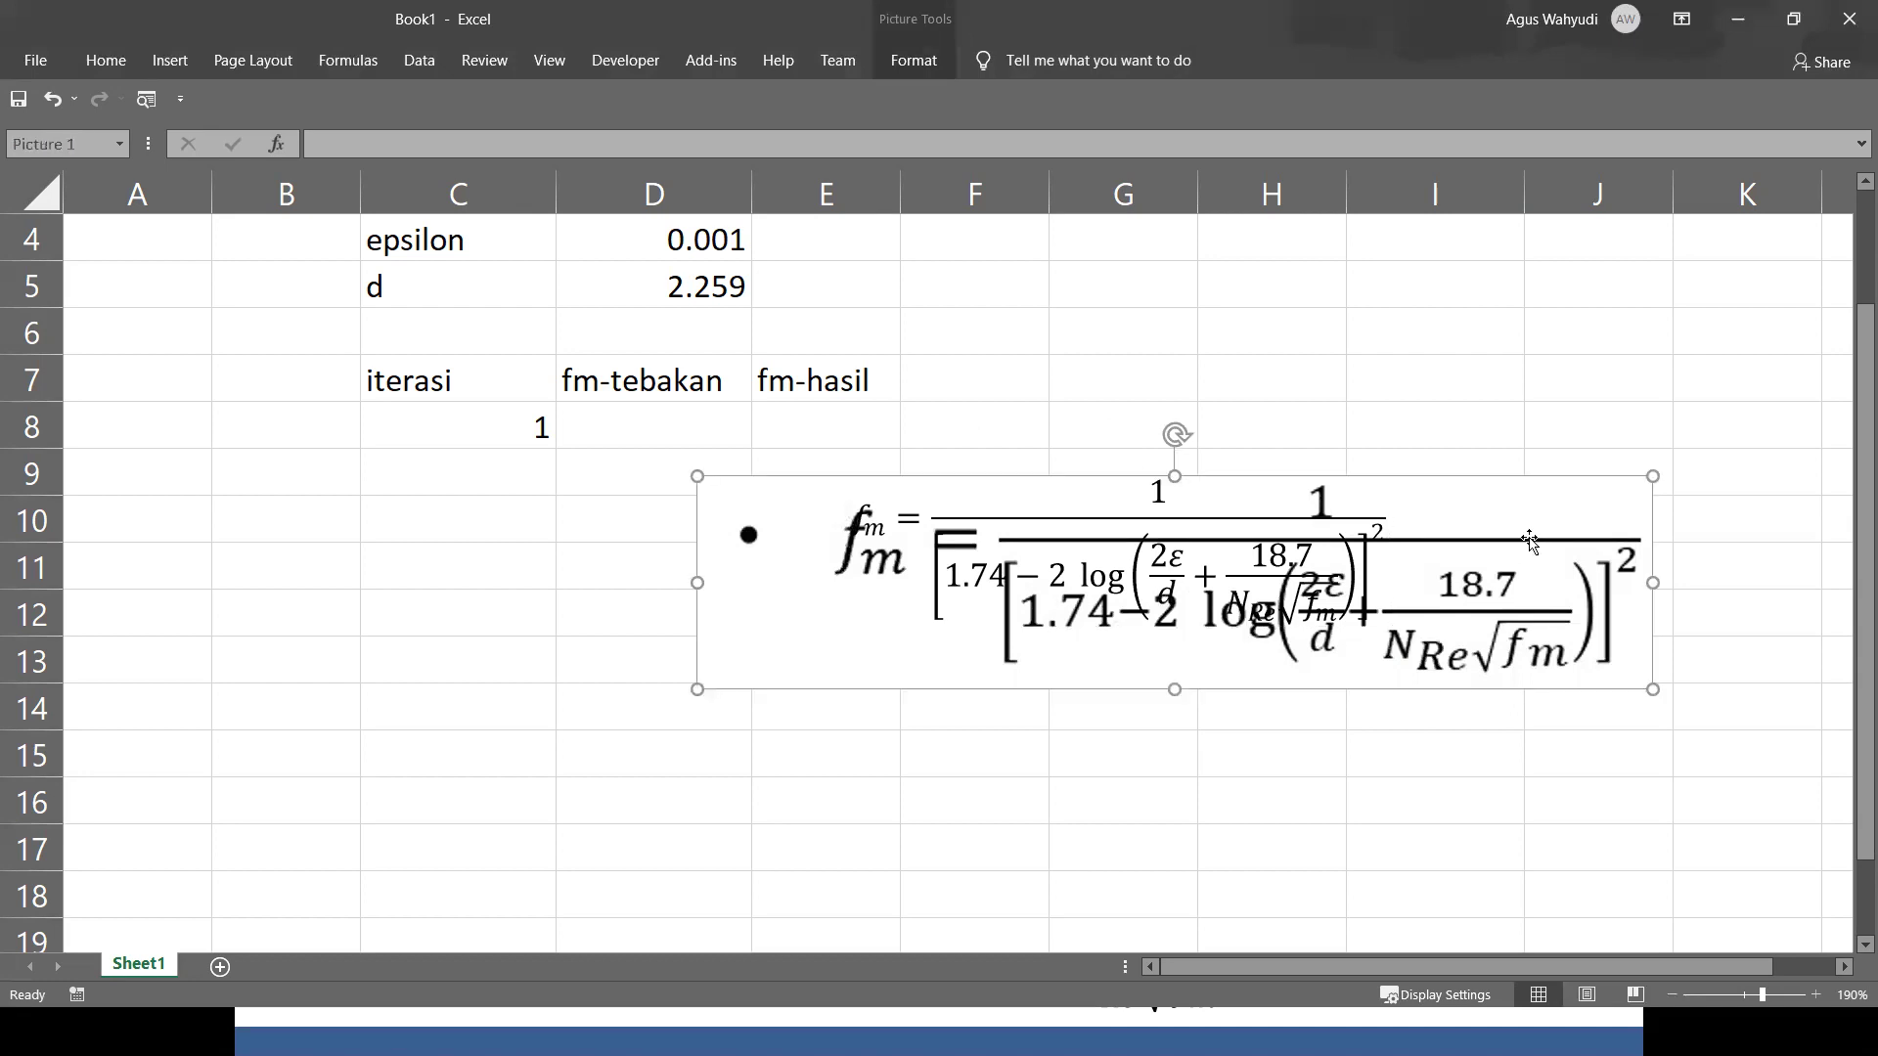
{"action": "key", "text": "Delete"}
Move the equation box up beside the input values, widen it across columns F to K and enlarge its text.
{"action": "left_click", "coordinate": [1191, 477]}
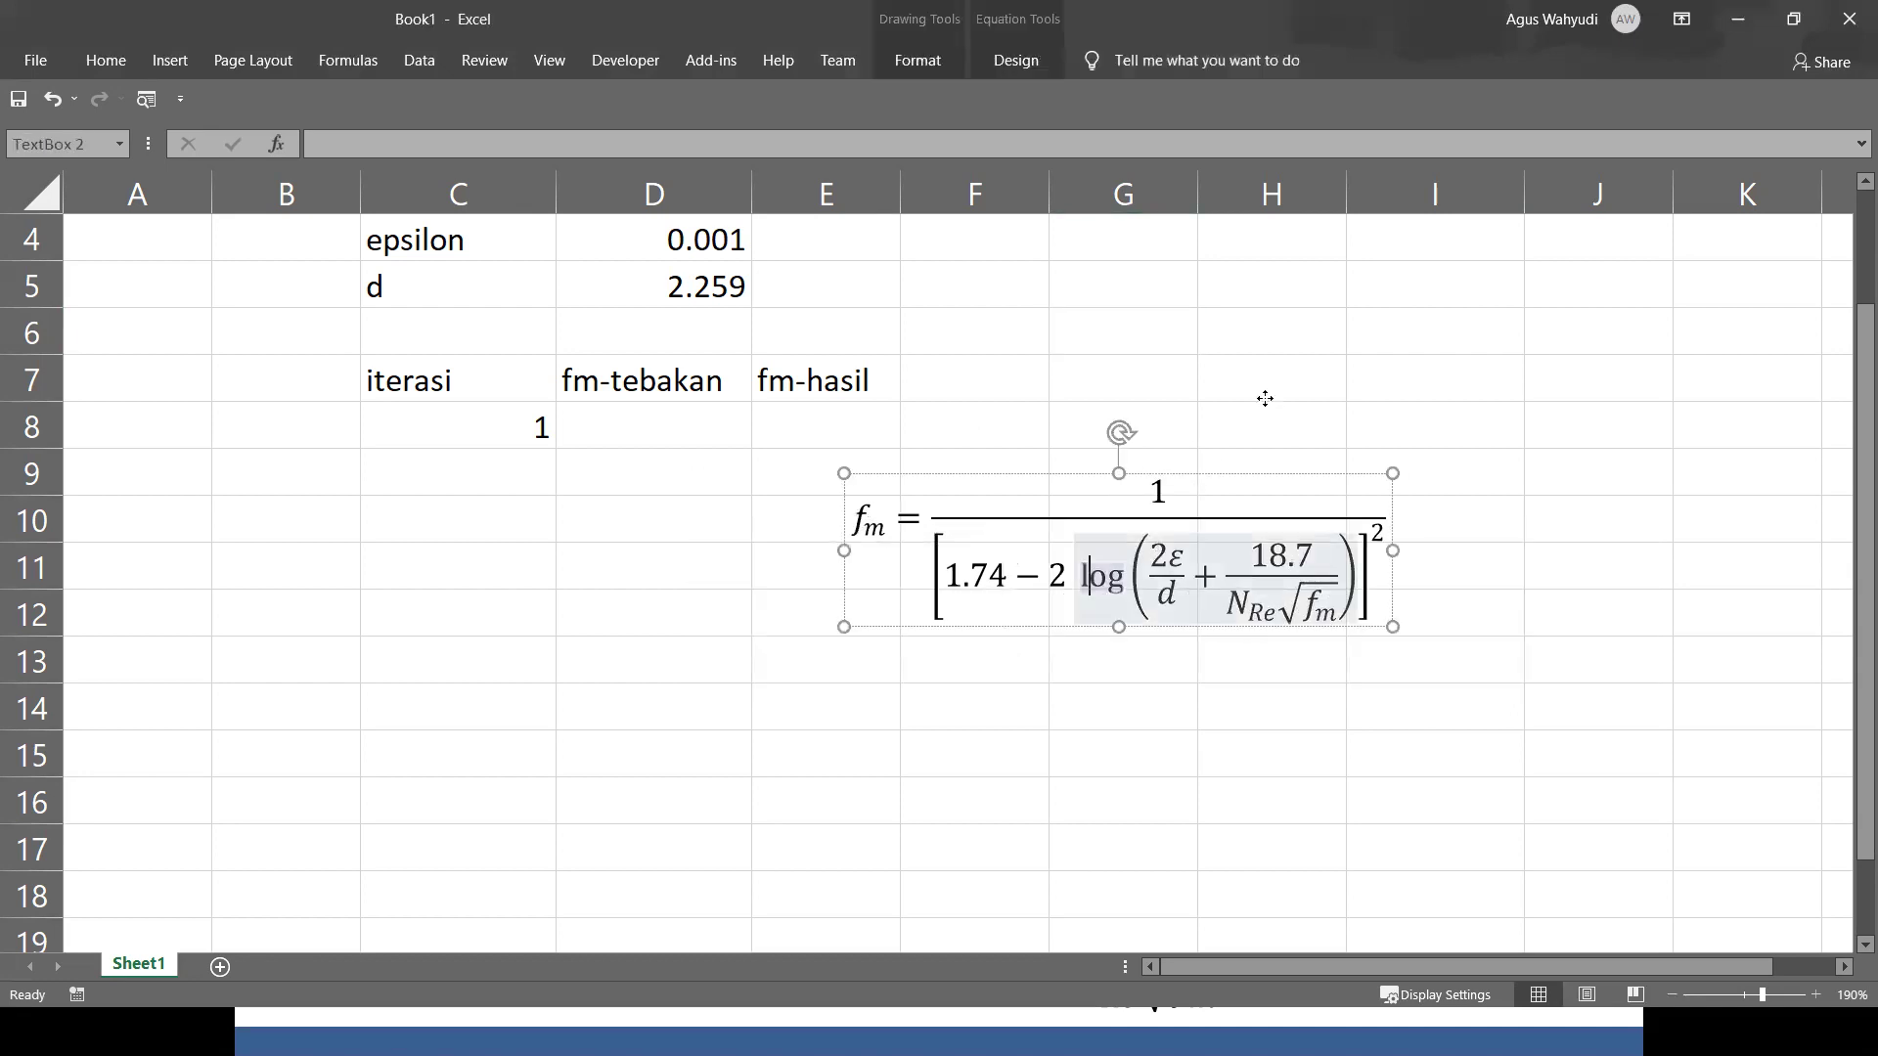
{"action": "left_click_drag", "start_coordinate": [1265, 398], "coordinate": [1366, 191]}
{"action": "left_click_drag", "start_coordinate": [1569, 462], "coordinate": [1752, 519]}
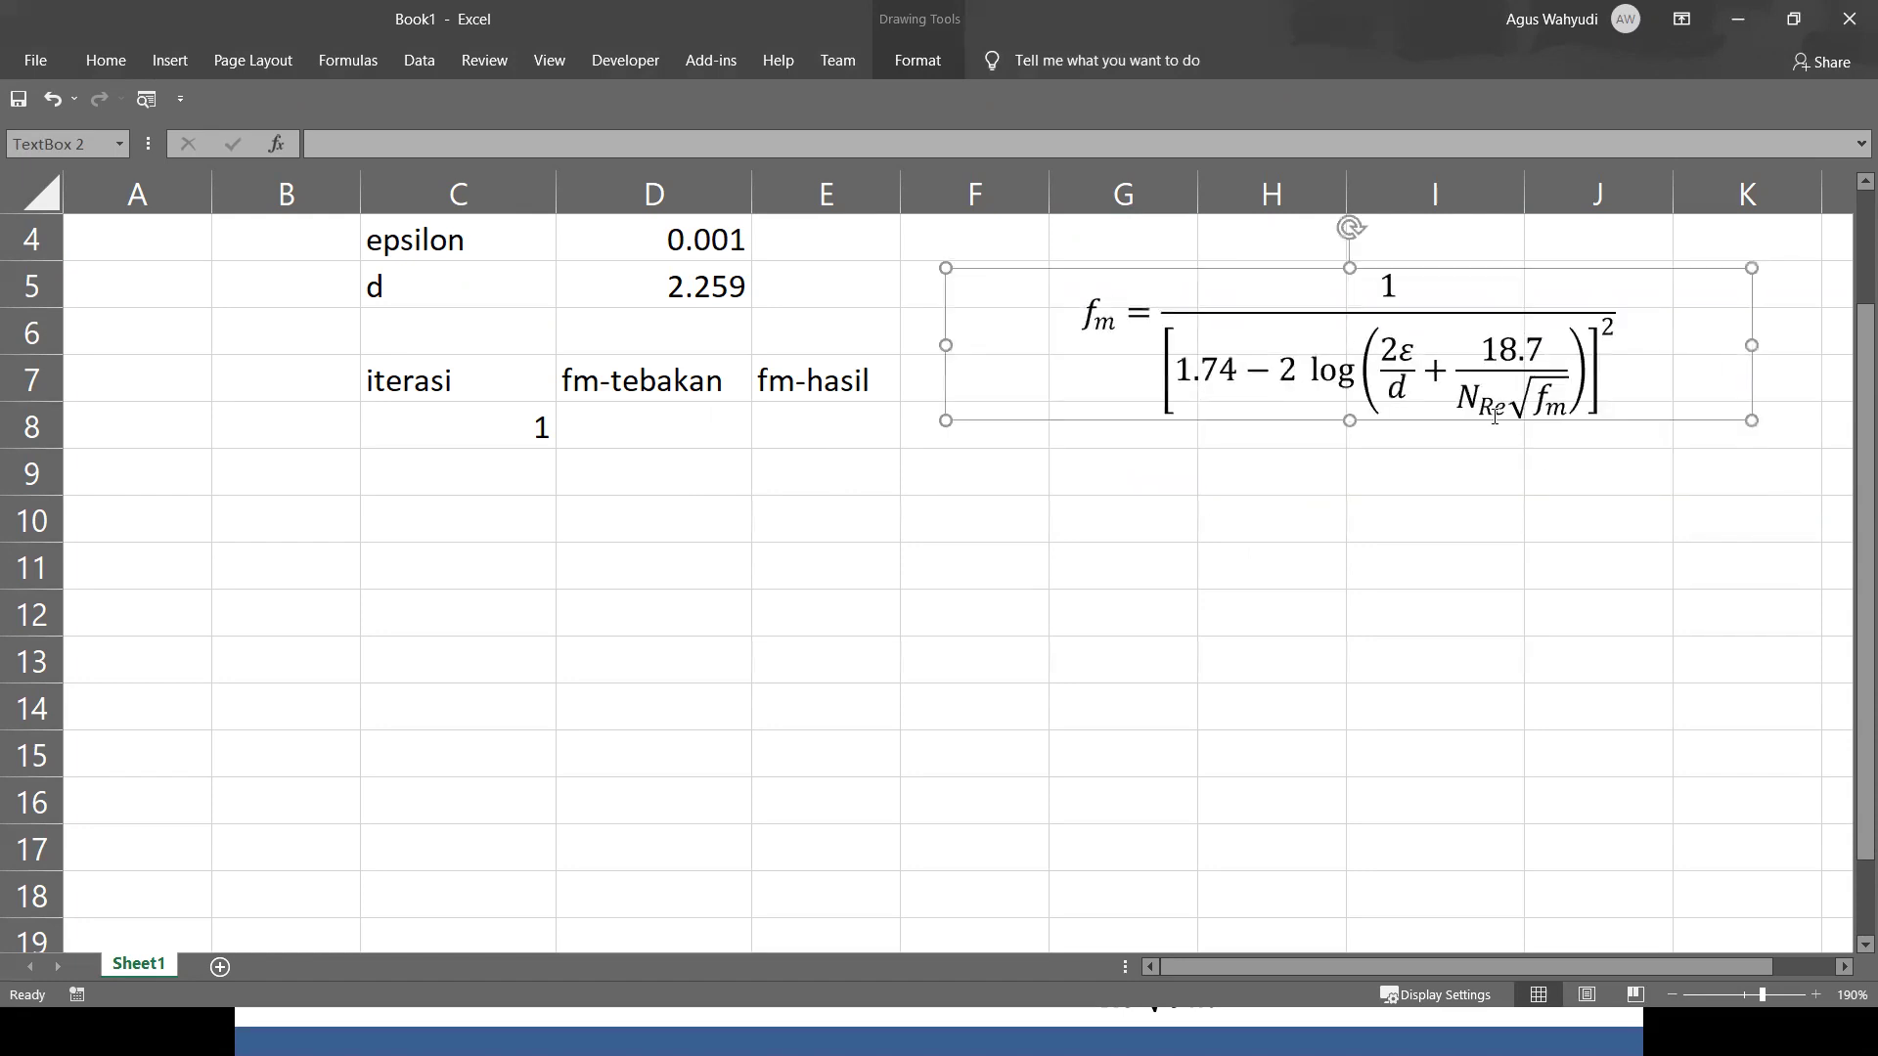
{"action": "left_click", "coordinate": [108, 69]}
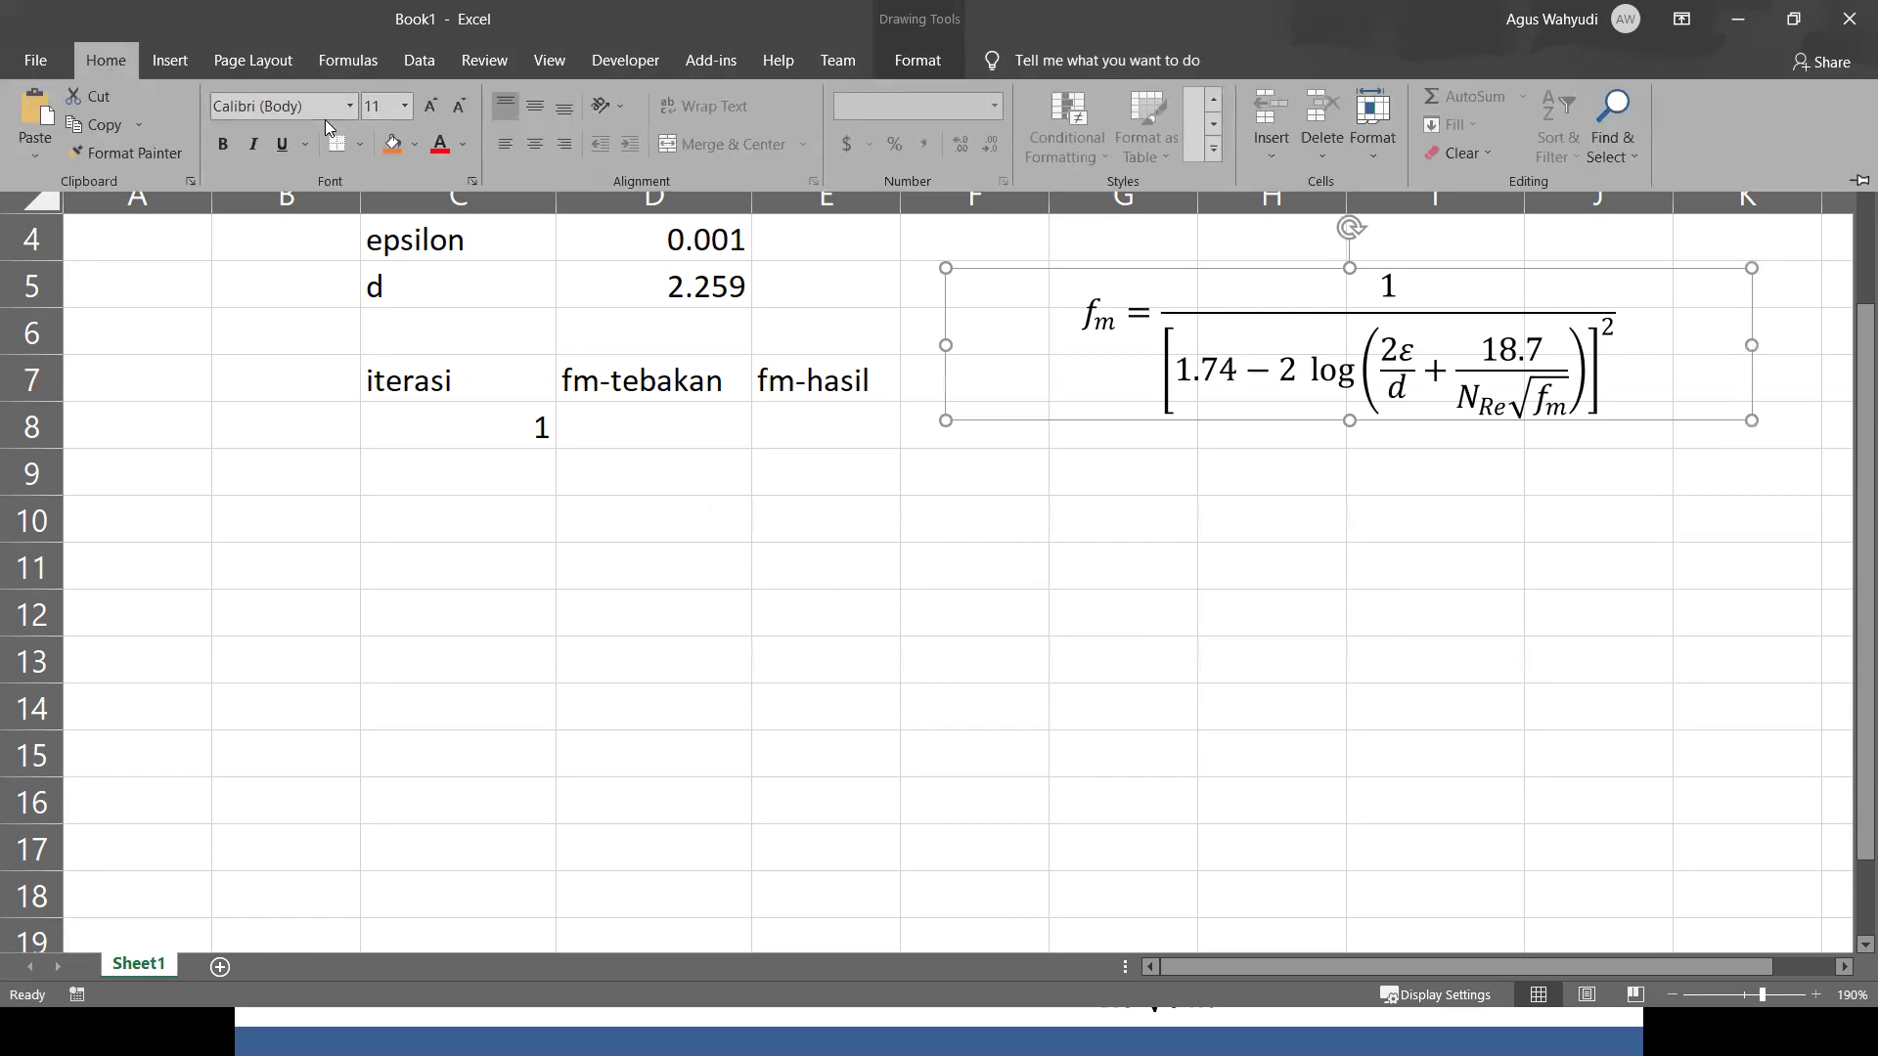
{"action": "key", "text": "Escape"}
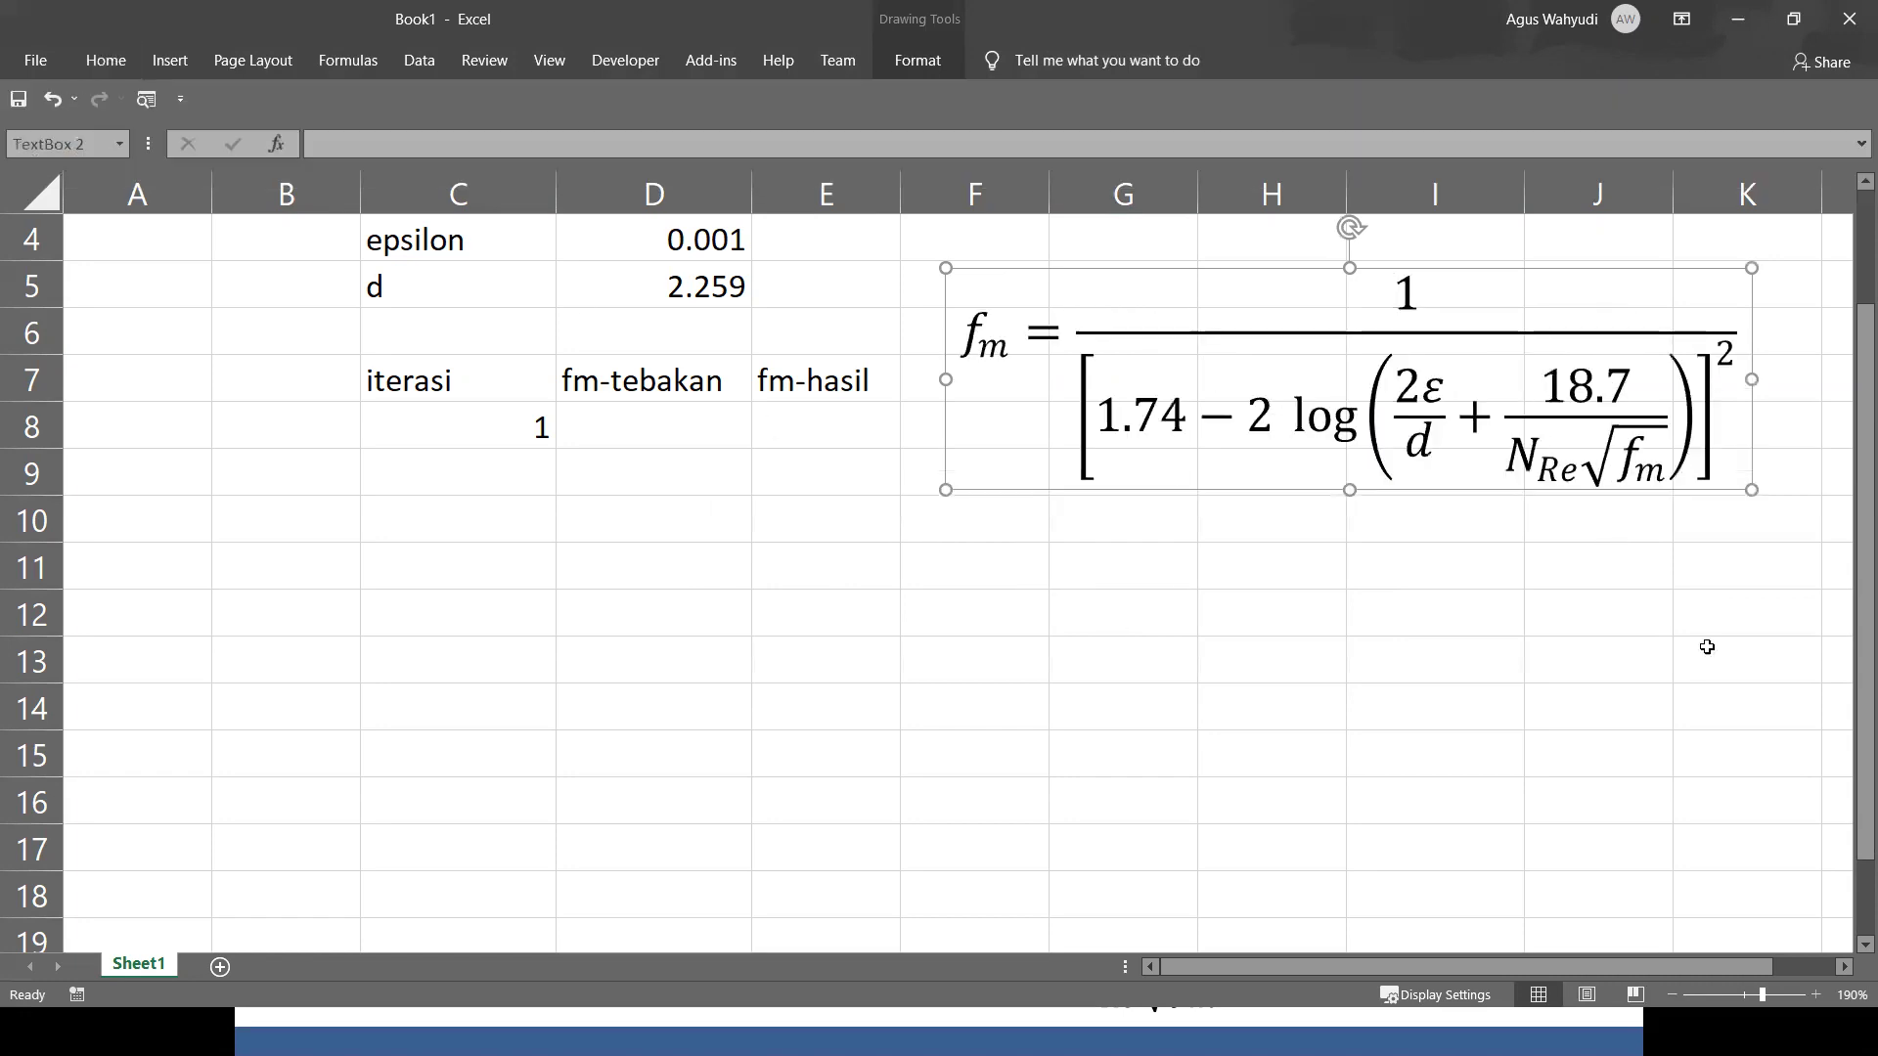
{"action": "key", "text": "Escape"}
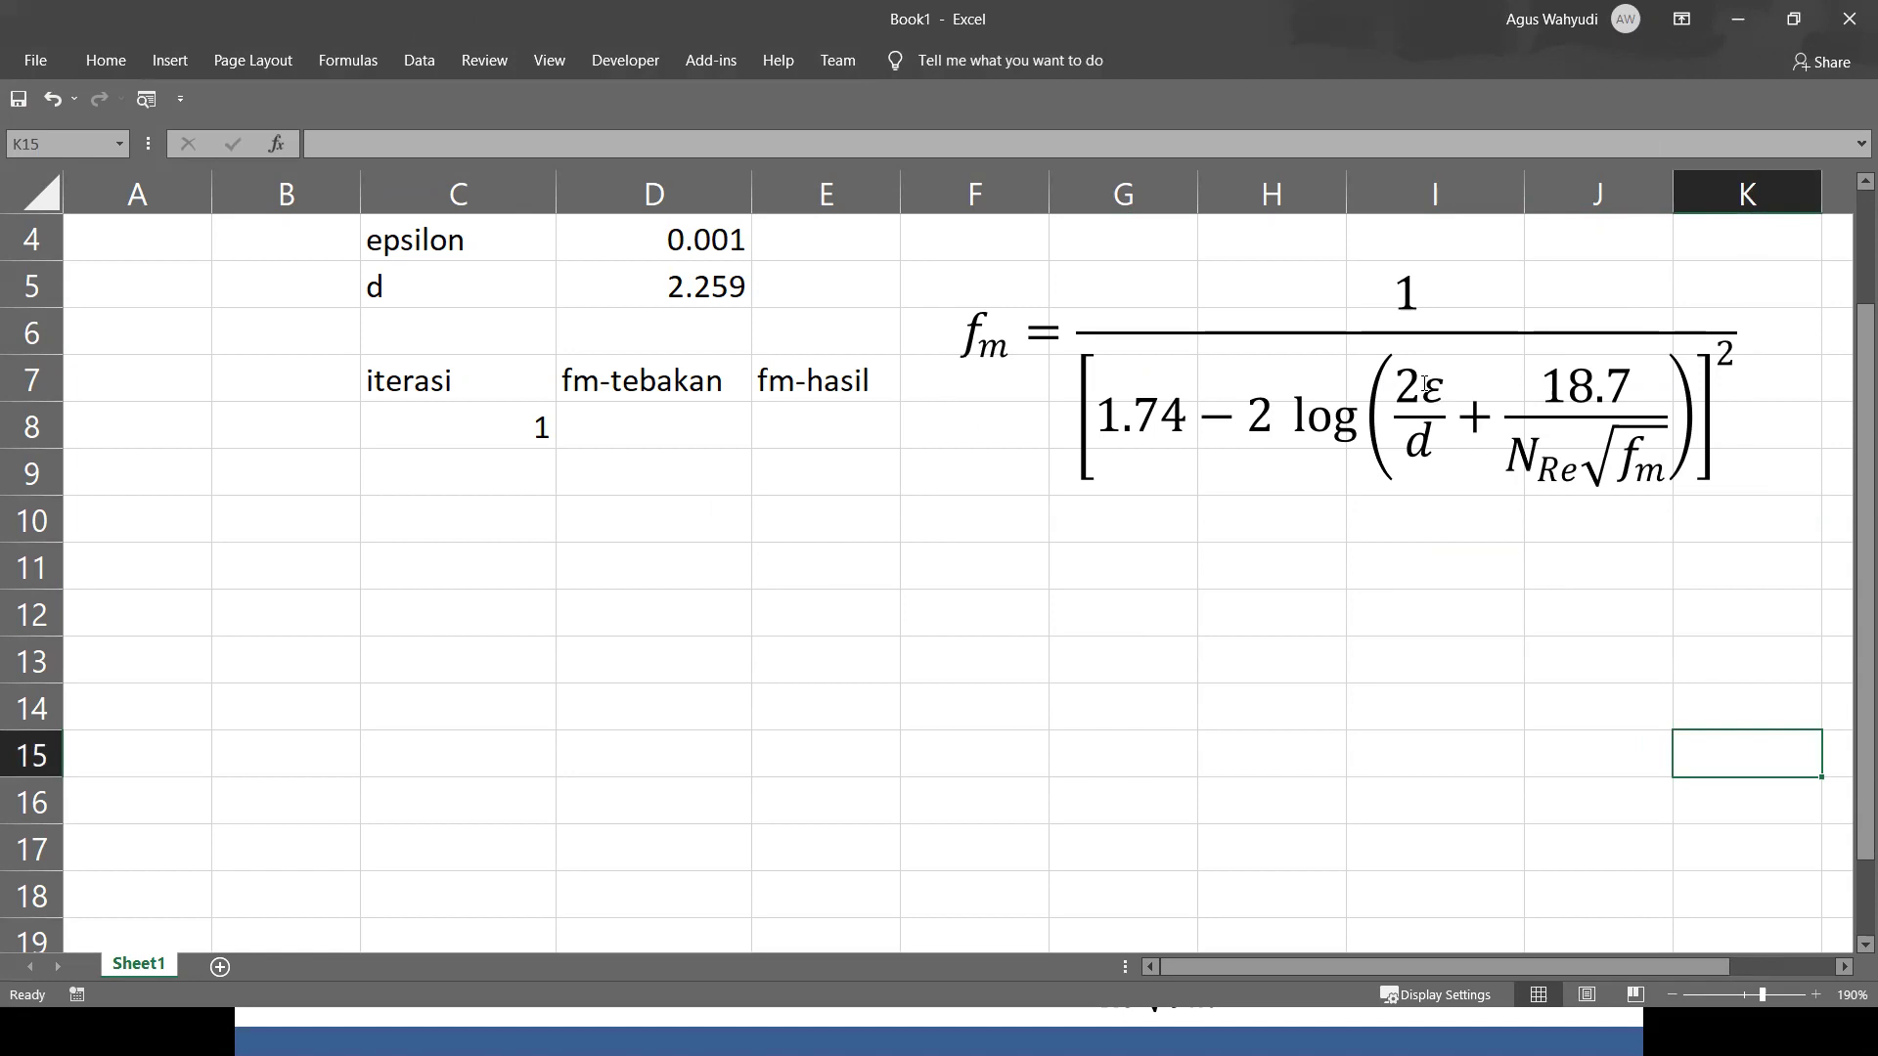
Start the first fm-hasil formula in cell E8 as =1/(1.74)^2.
{"action": "left_click", "coordinate": [670, 433]}
{"action": "key", "text": "Tab"}
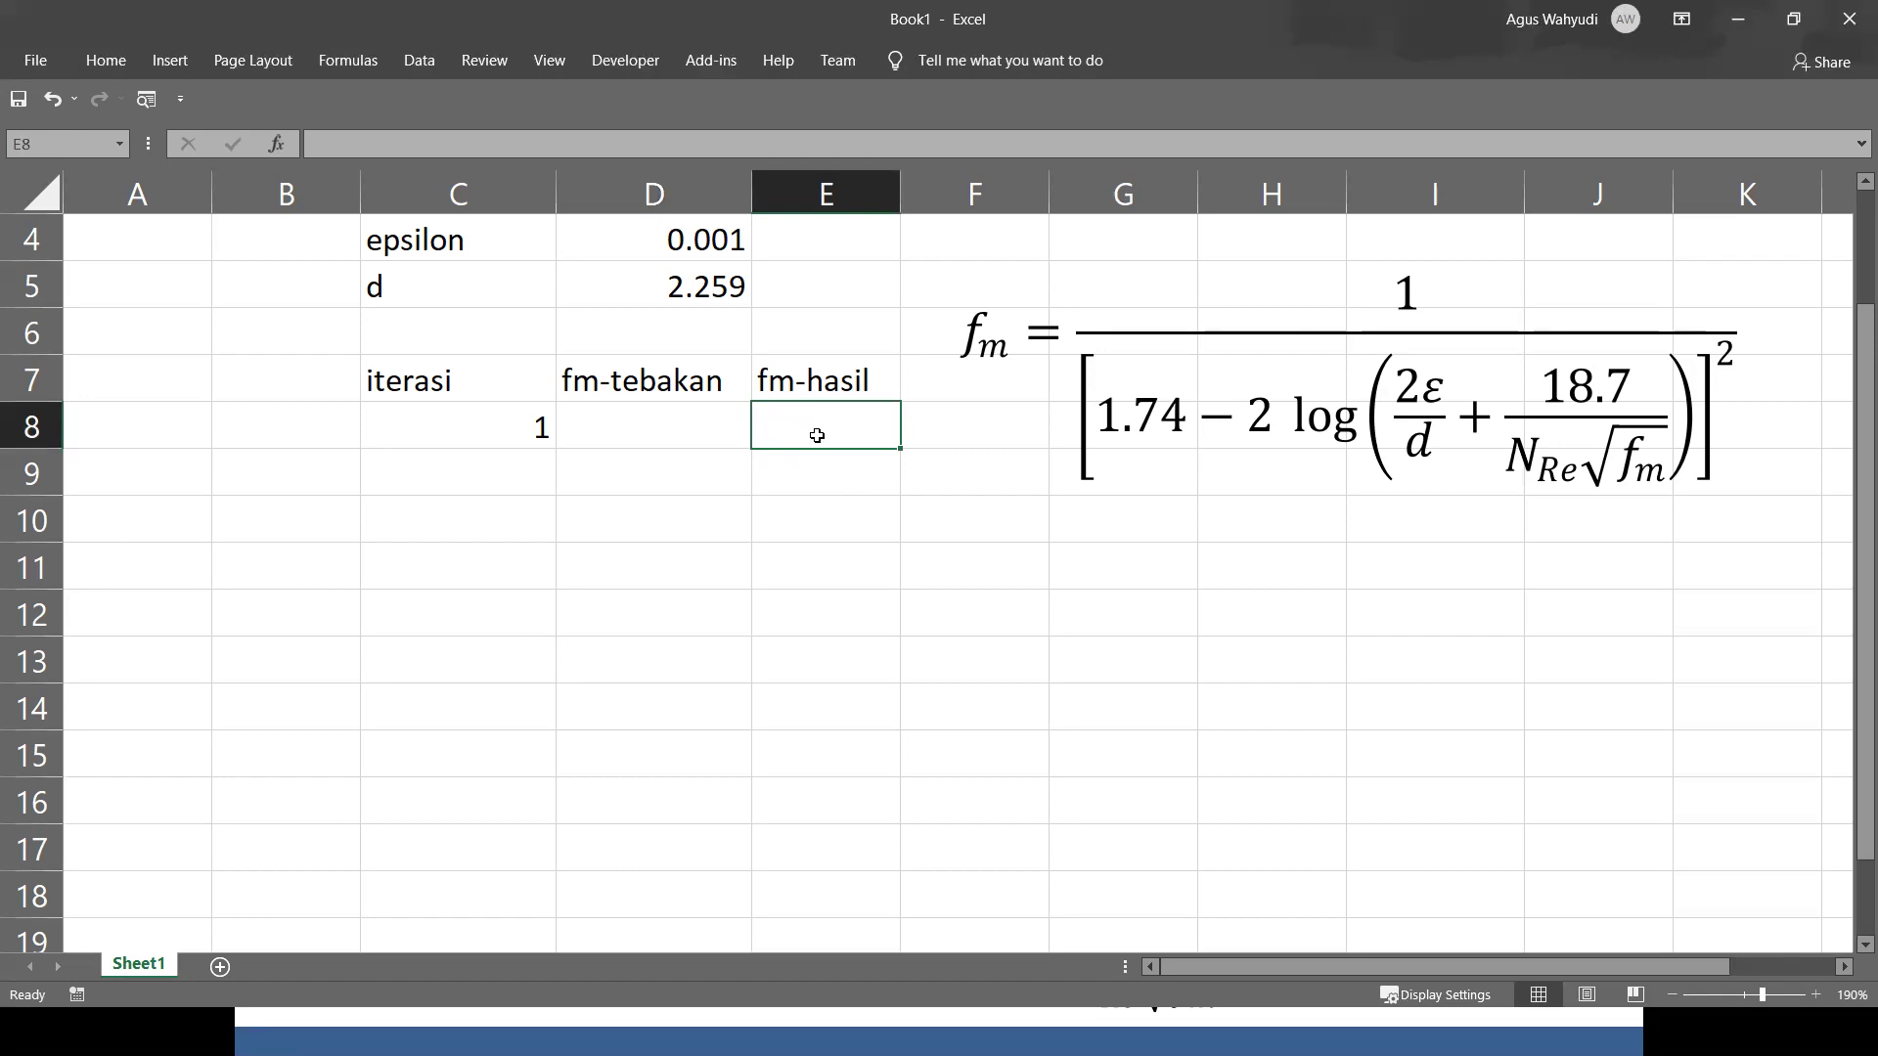
{"action": "type", "text": "=1"}
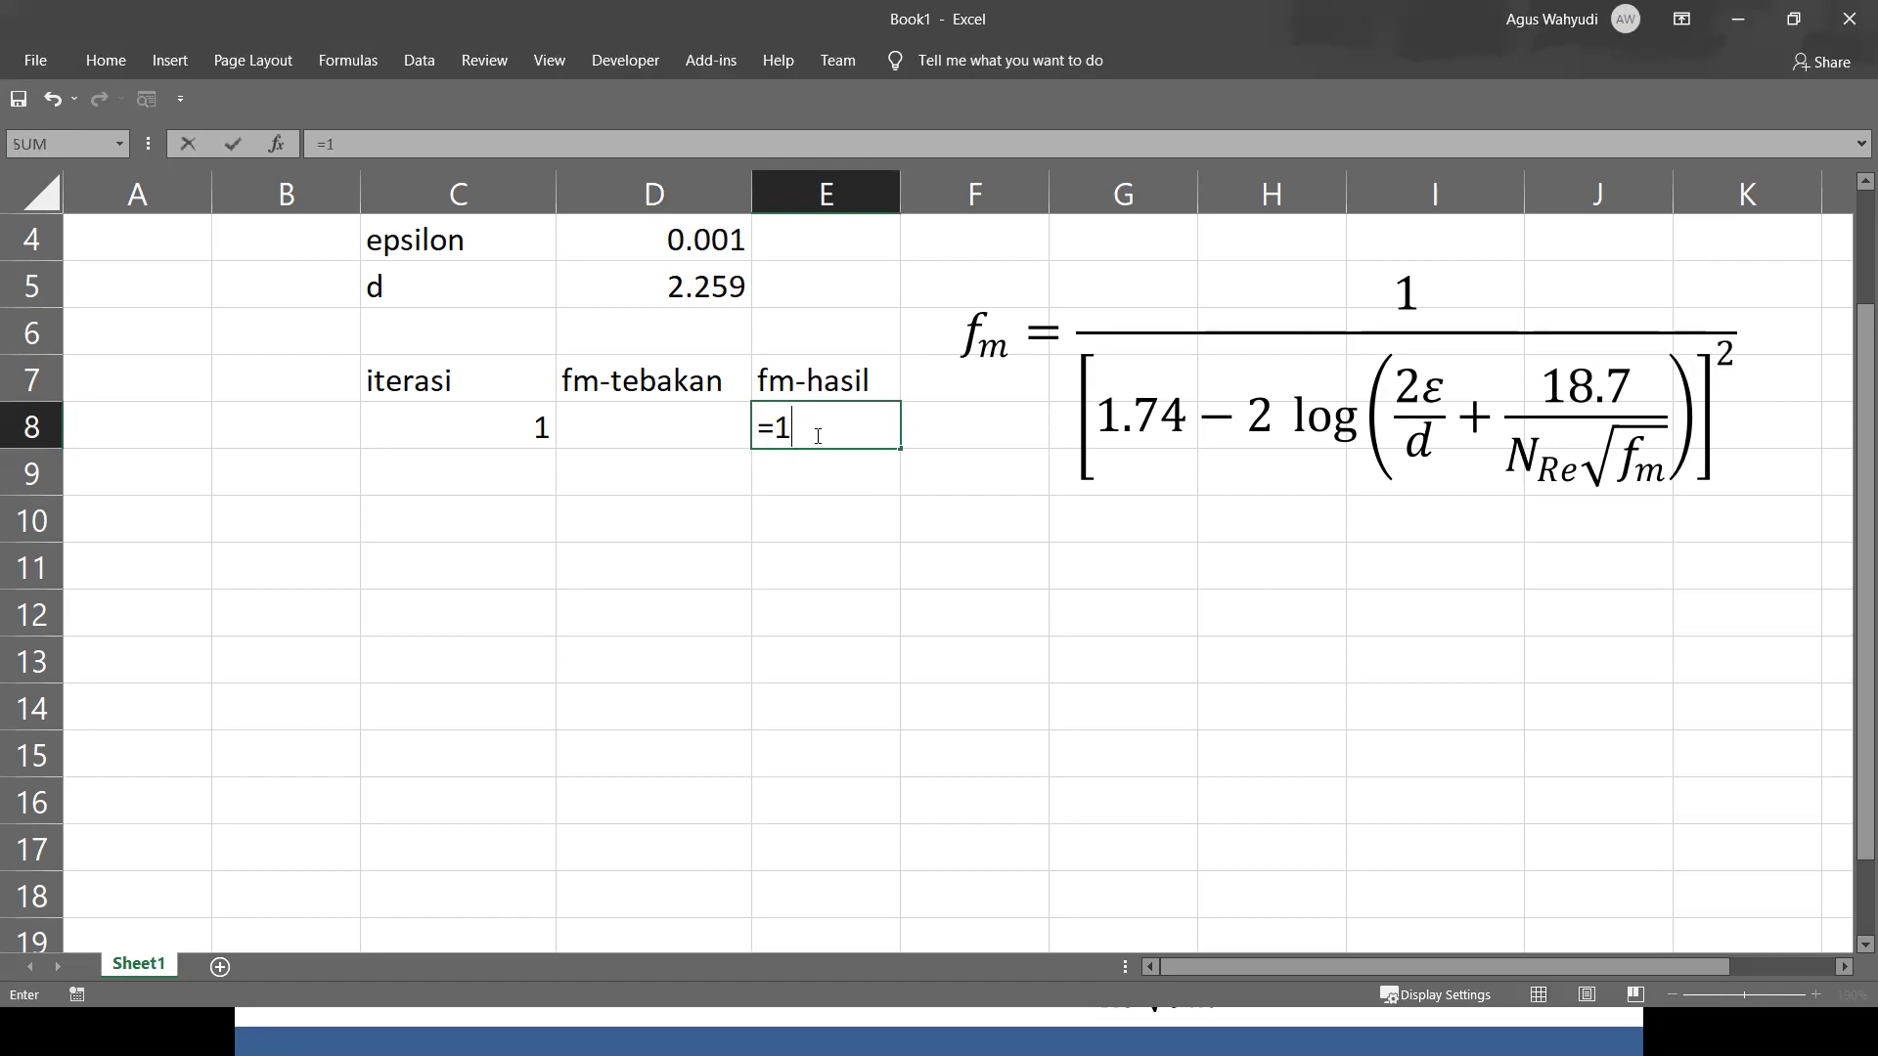
{"action": "type", "text": "/()^2"}
{"action": "left_click", "coordinate": [817, 431]}
{"action": "type", "text": "1.74"}
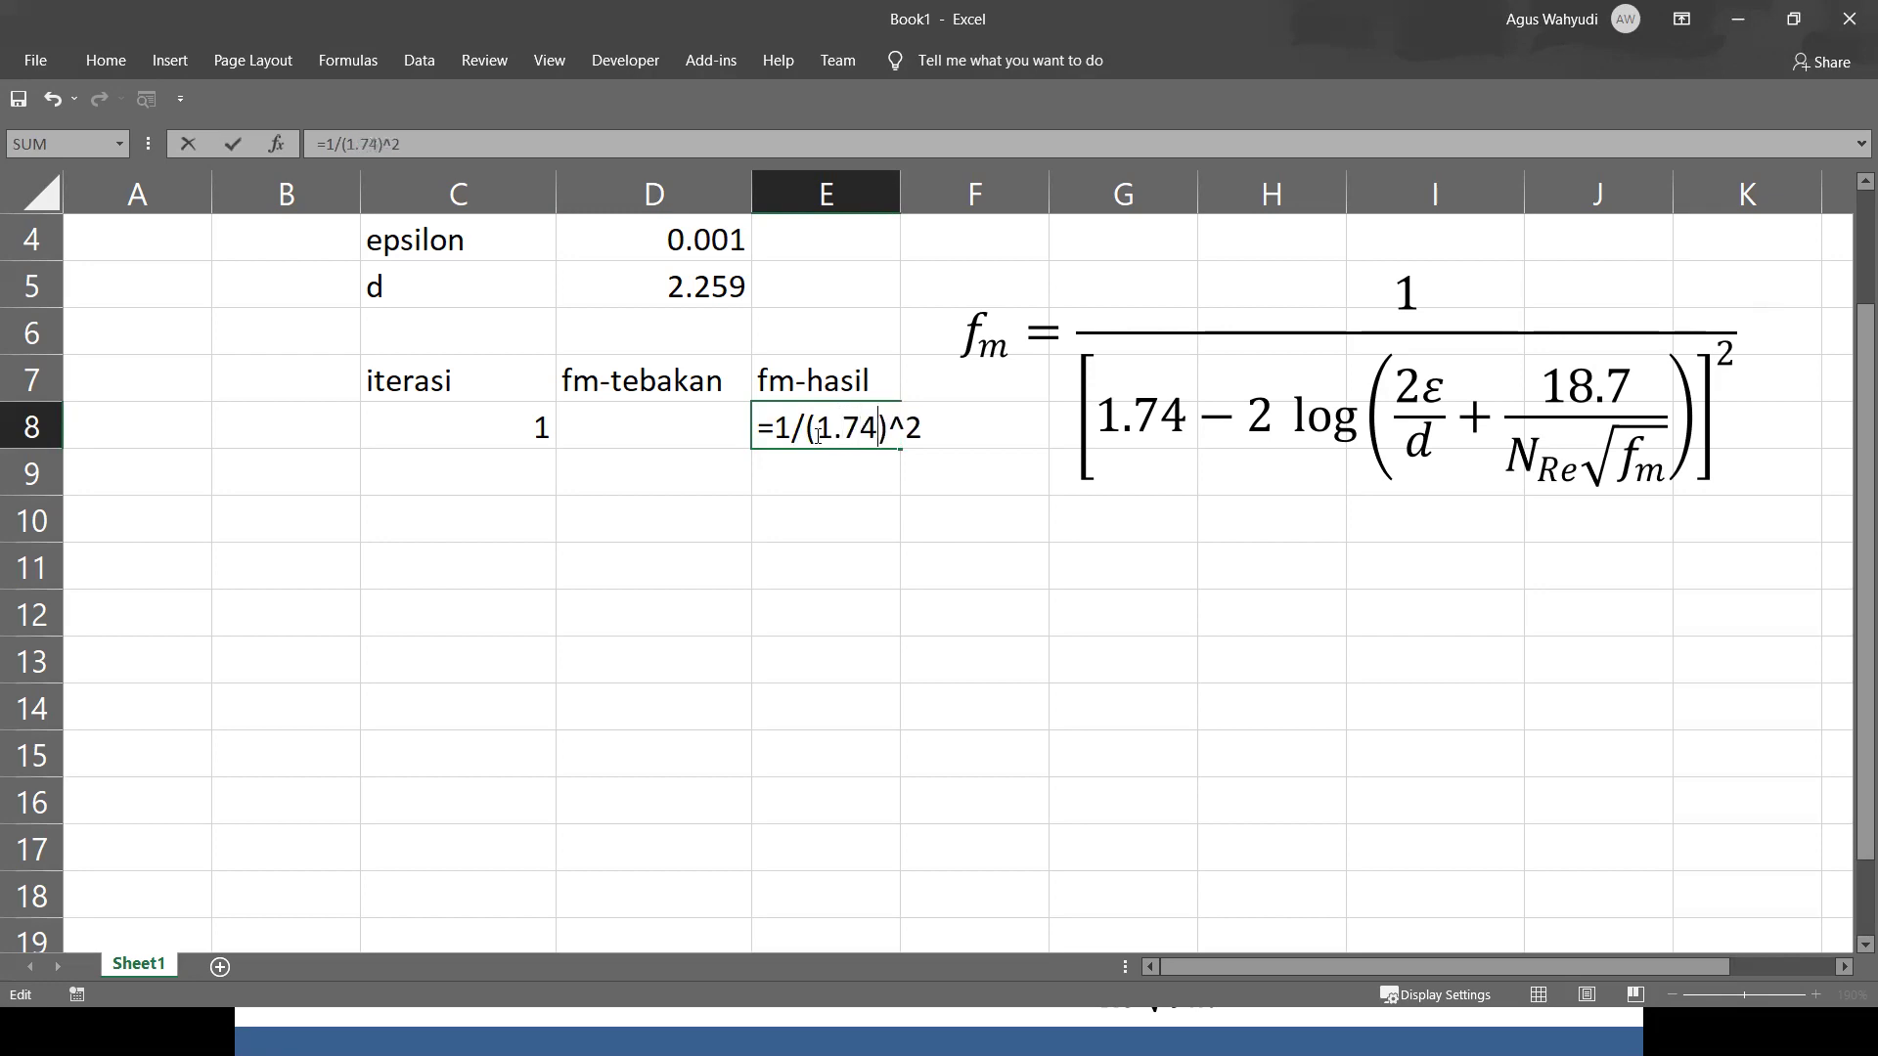
Extend the bracket after 1.74 with -2*log(2*D4/D5), referencing the epsilon and d cells.
{"action": "type", "text": "-"}
{"action": "type", "text": "2"}
{"action": "type", "text": "*"}
{"action": "type", "text": "log"}
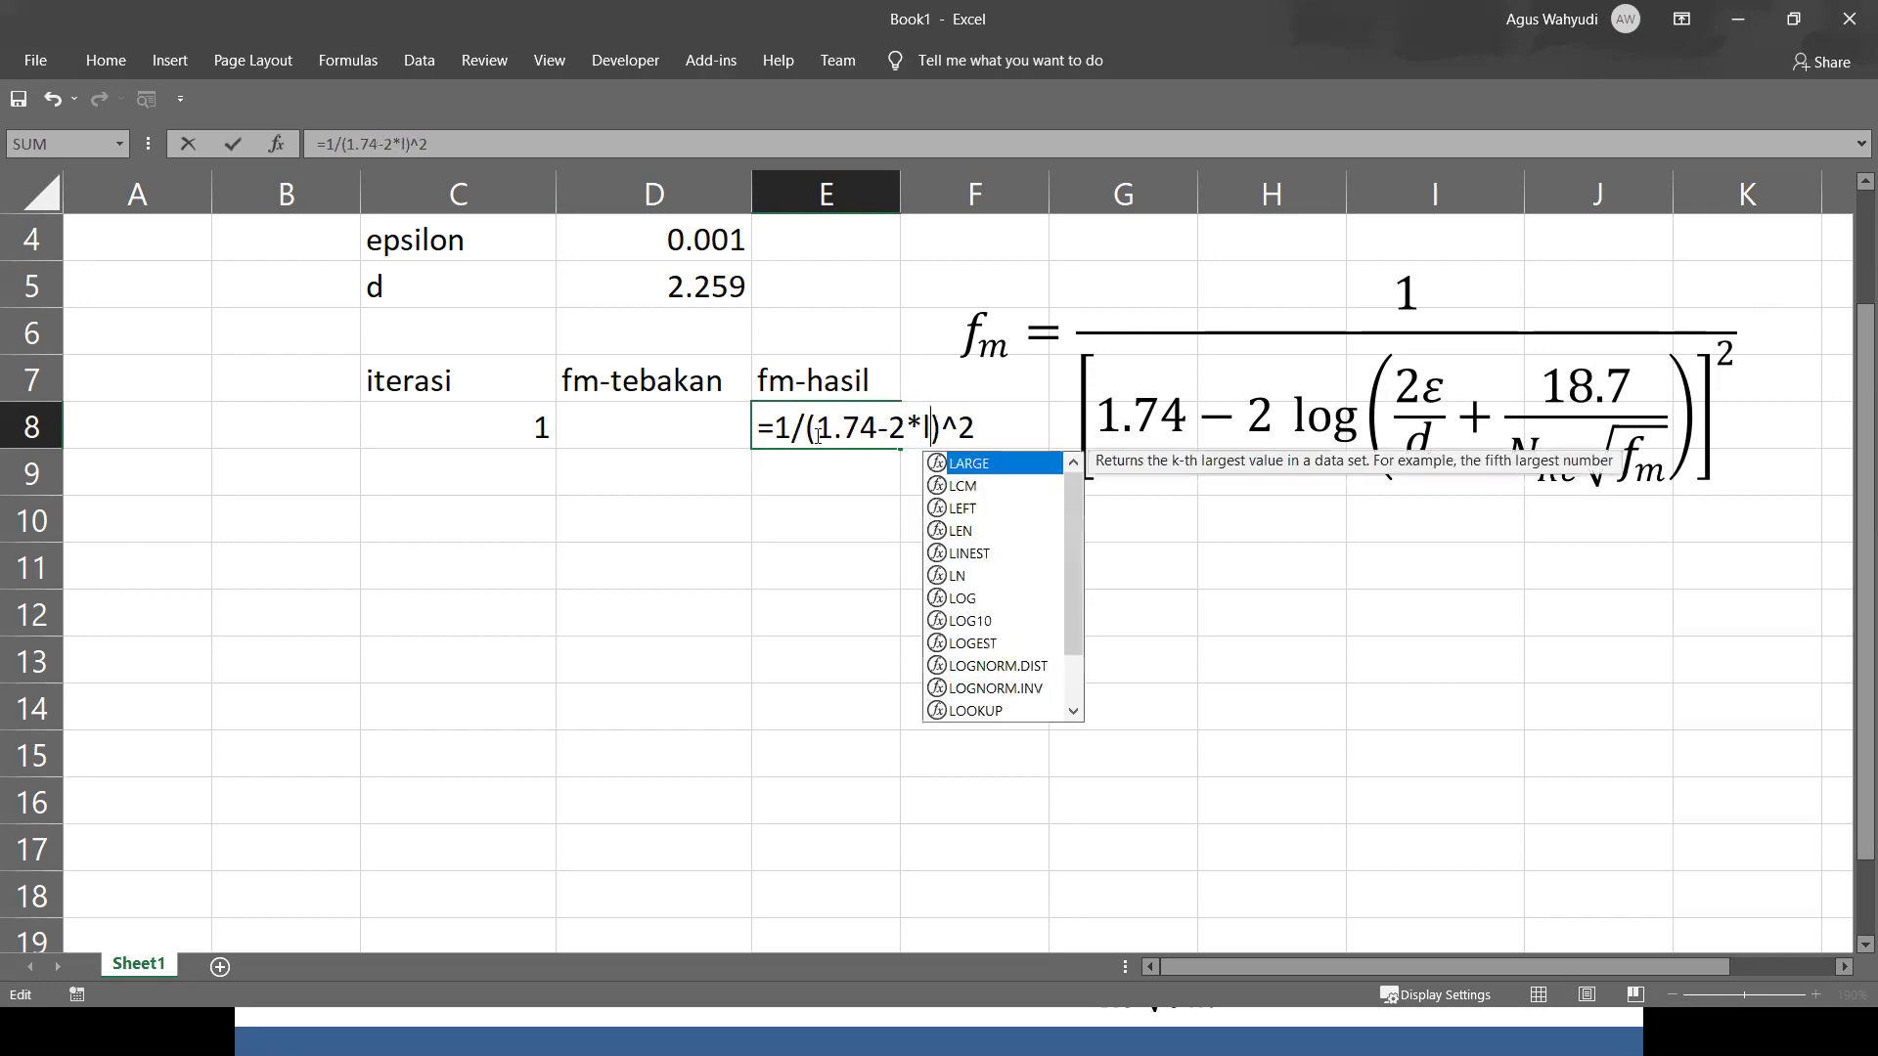
{"action": "type", "text": "()"}
{"action": "key", "text": "Left"}
{"action": "type", "text": "2*"}
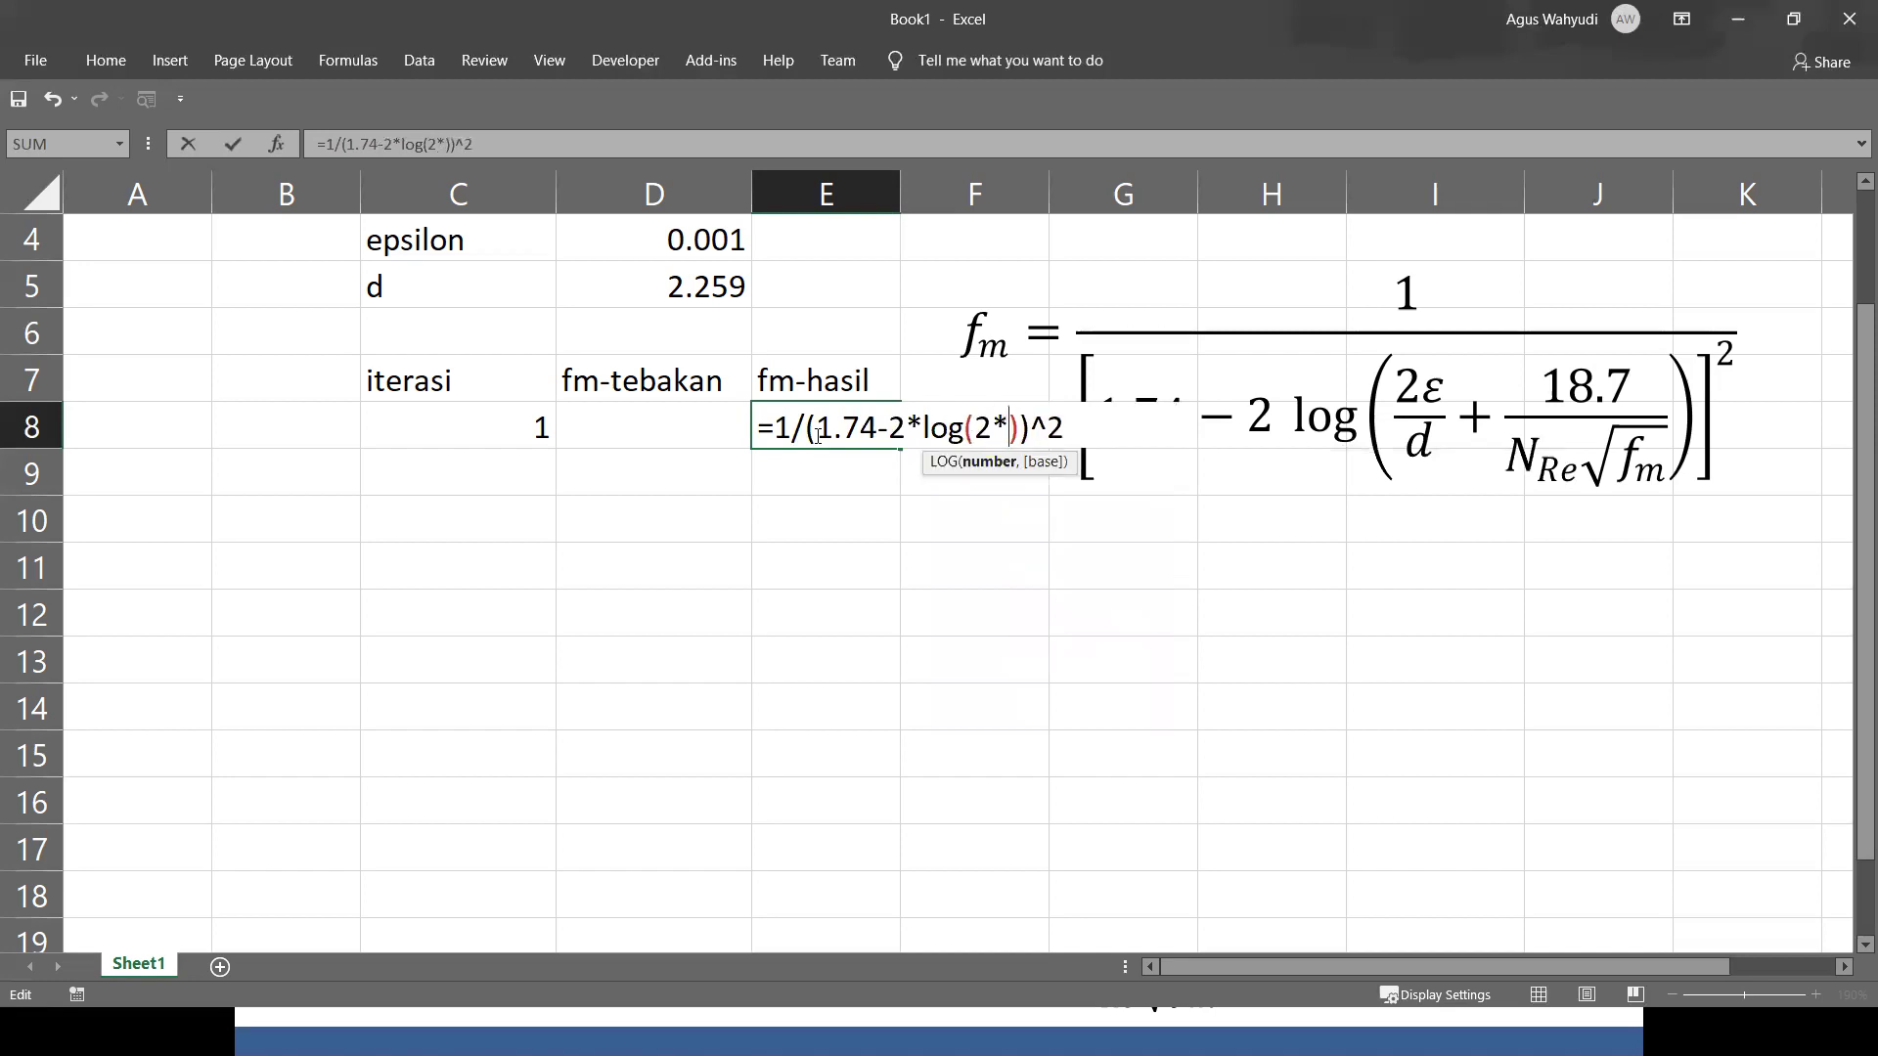
{"action": "left_click", "coordinate": [662, 247]}
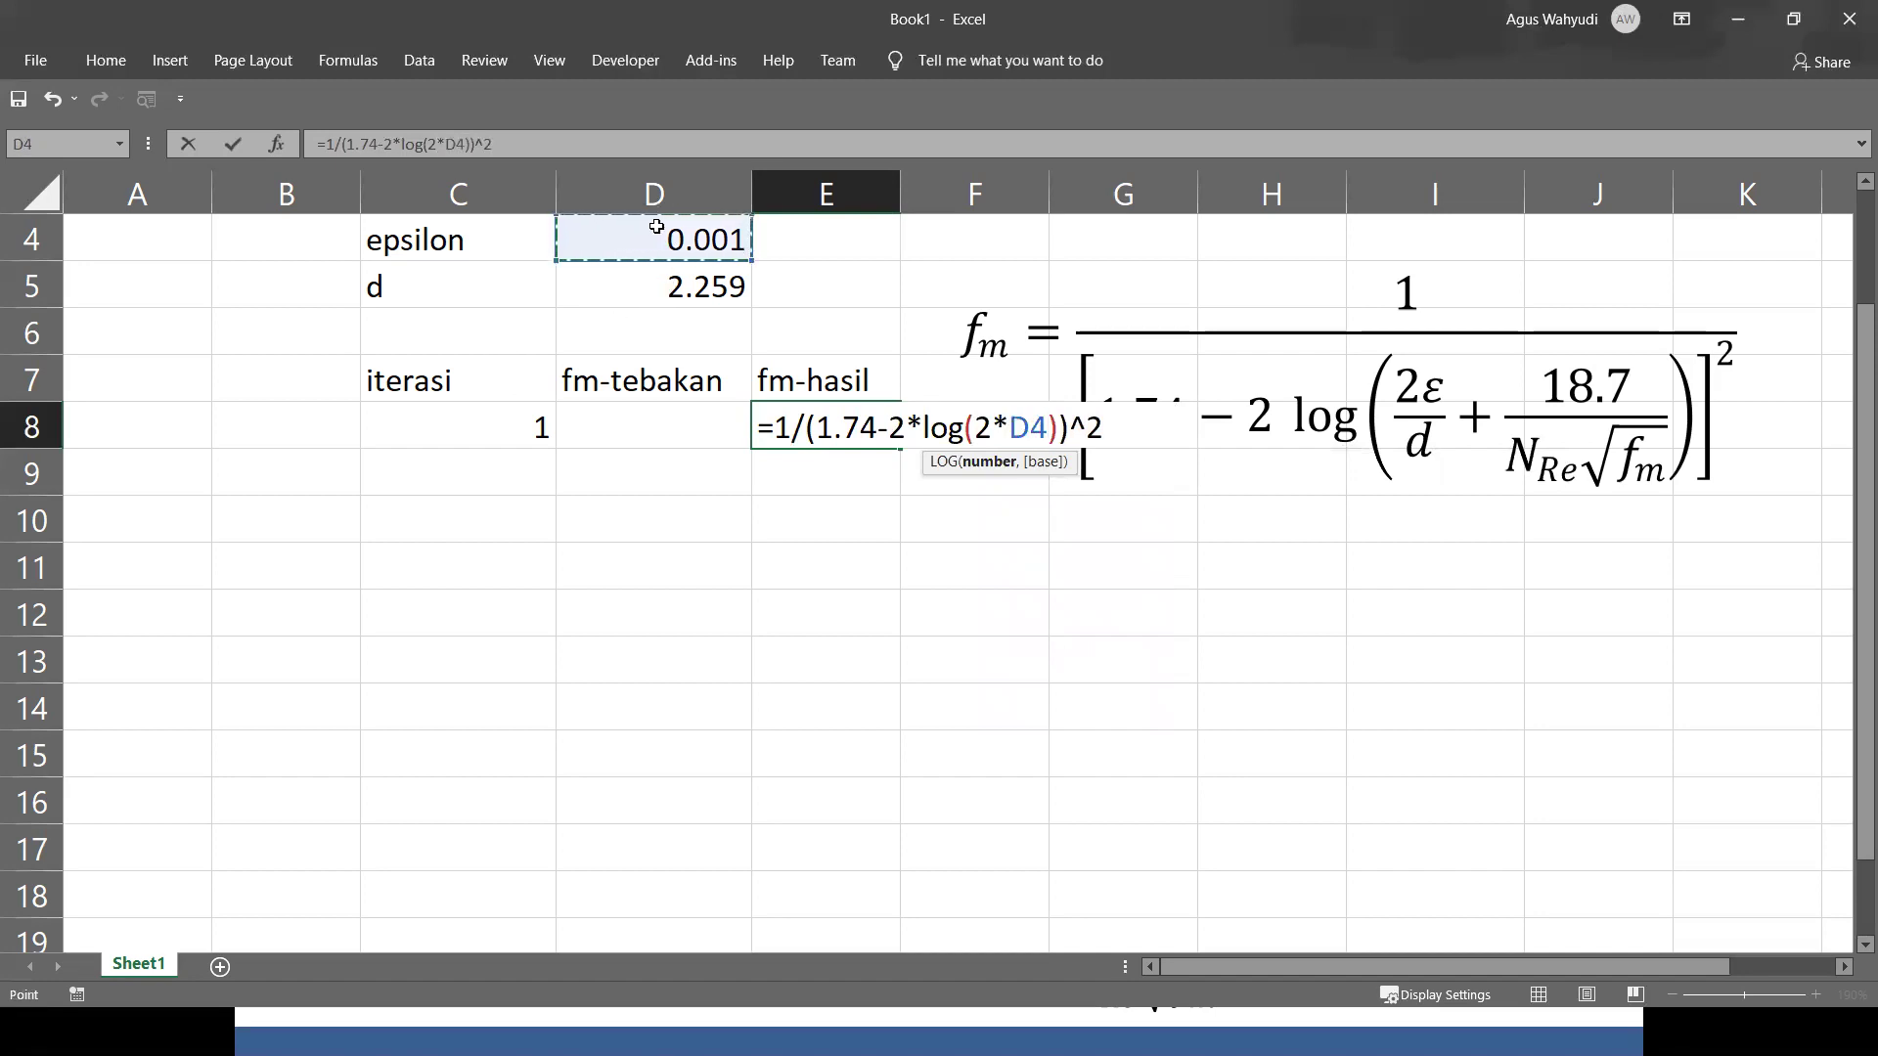
{"action": "type", "text": "/"}
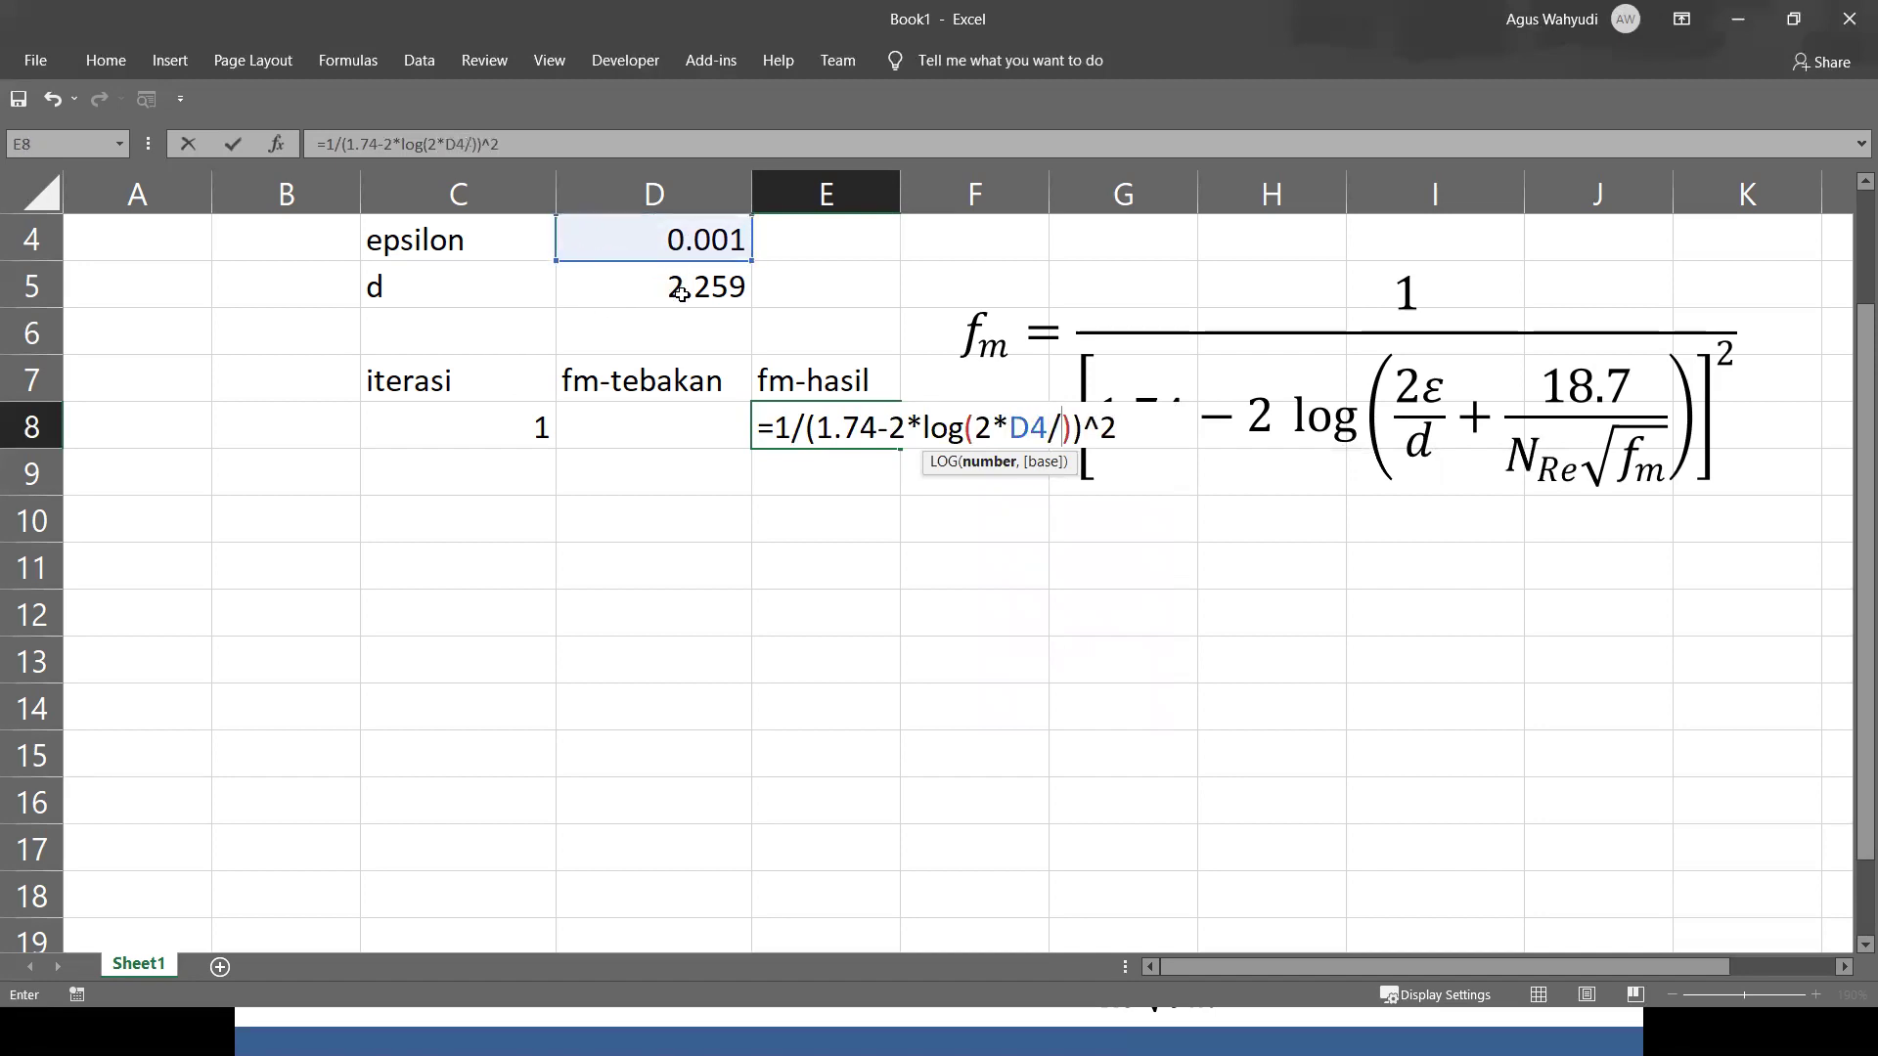
{"action": "left_click", "coordinate": [682, 293]}
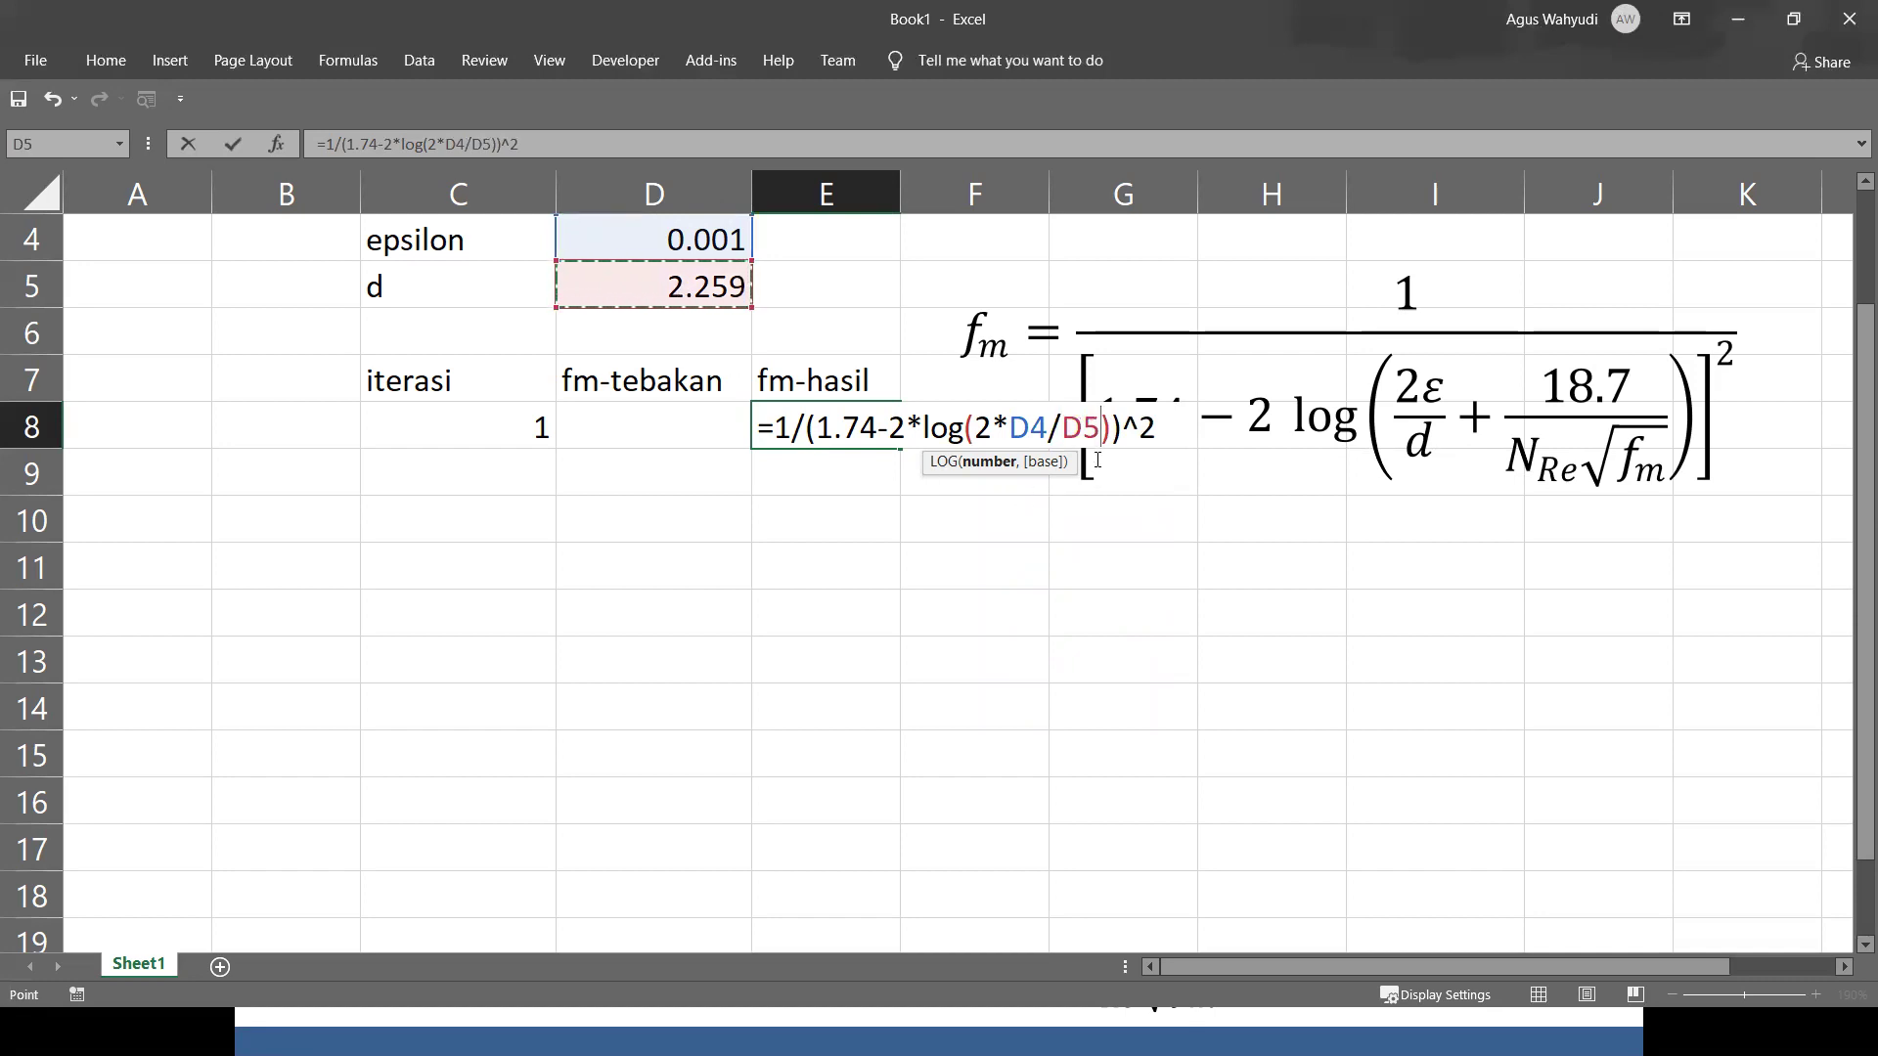
Add the term +1.87/() after D5 inside the logarithm and try to commit the formula.
{"action": "type", "text": "+"}
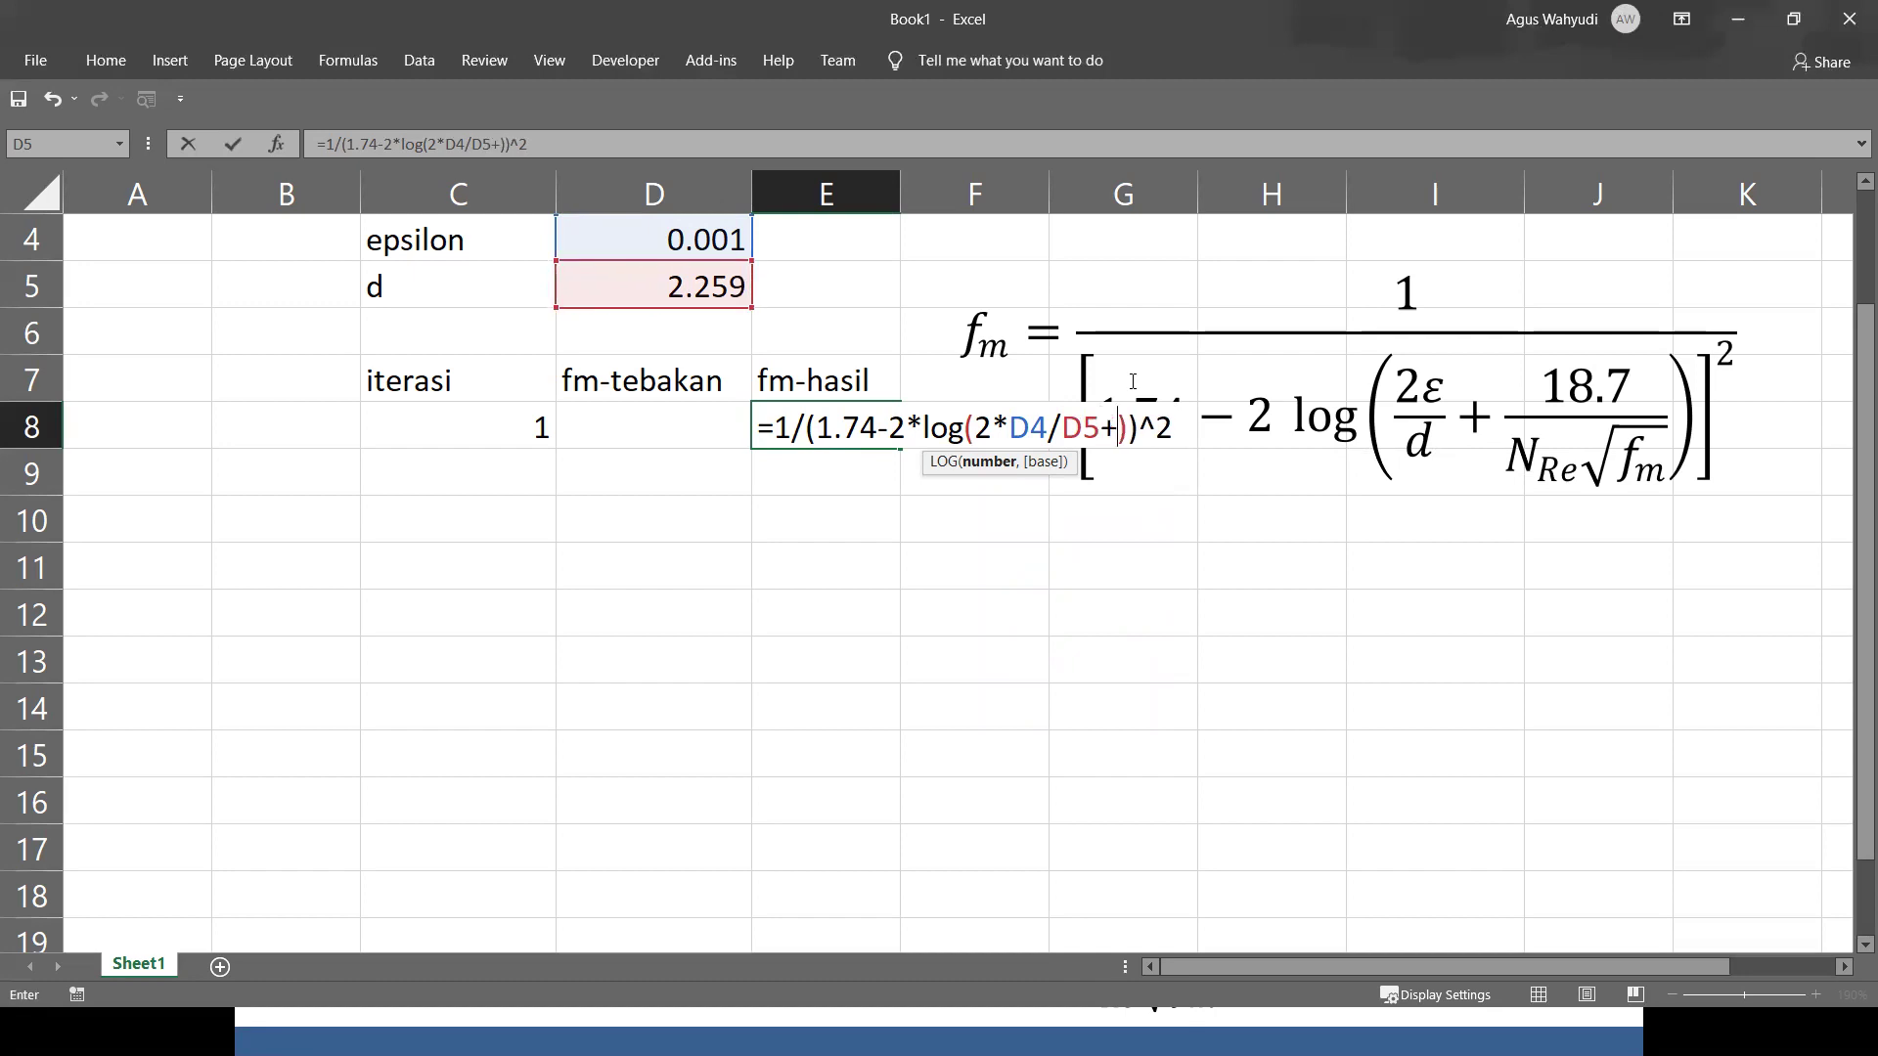
{"action": "type", "text": "1.8"}
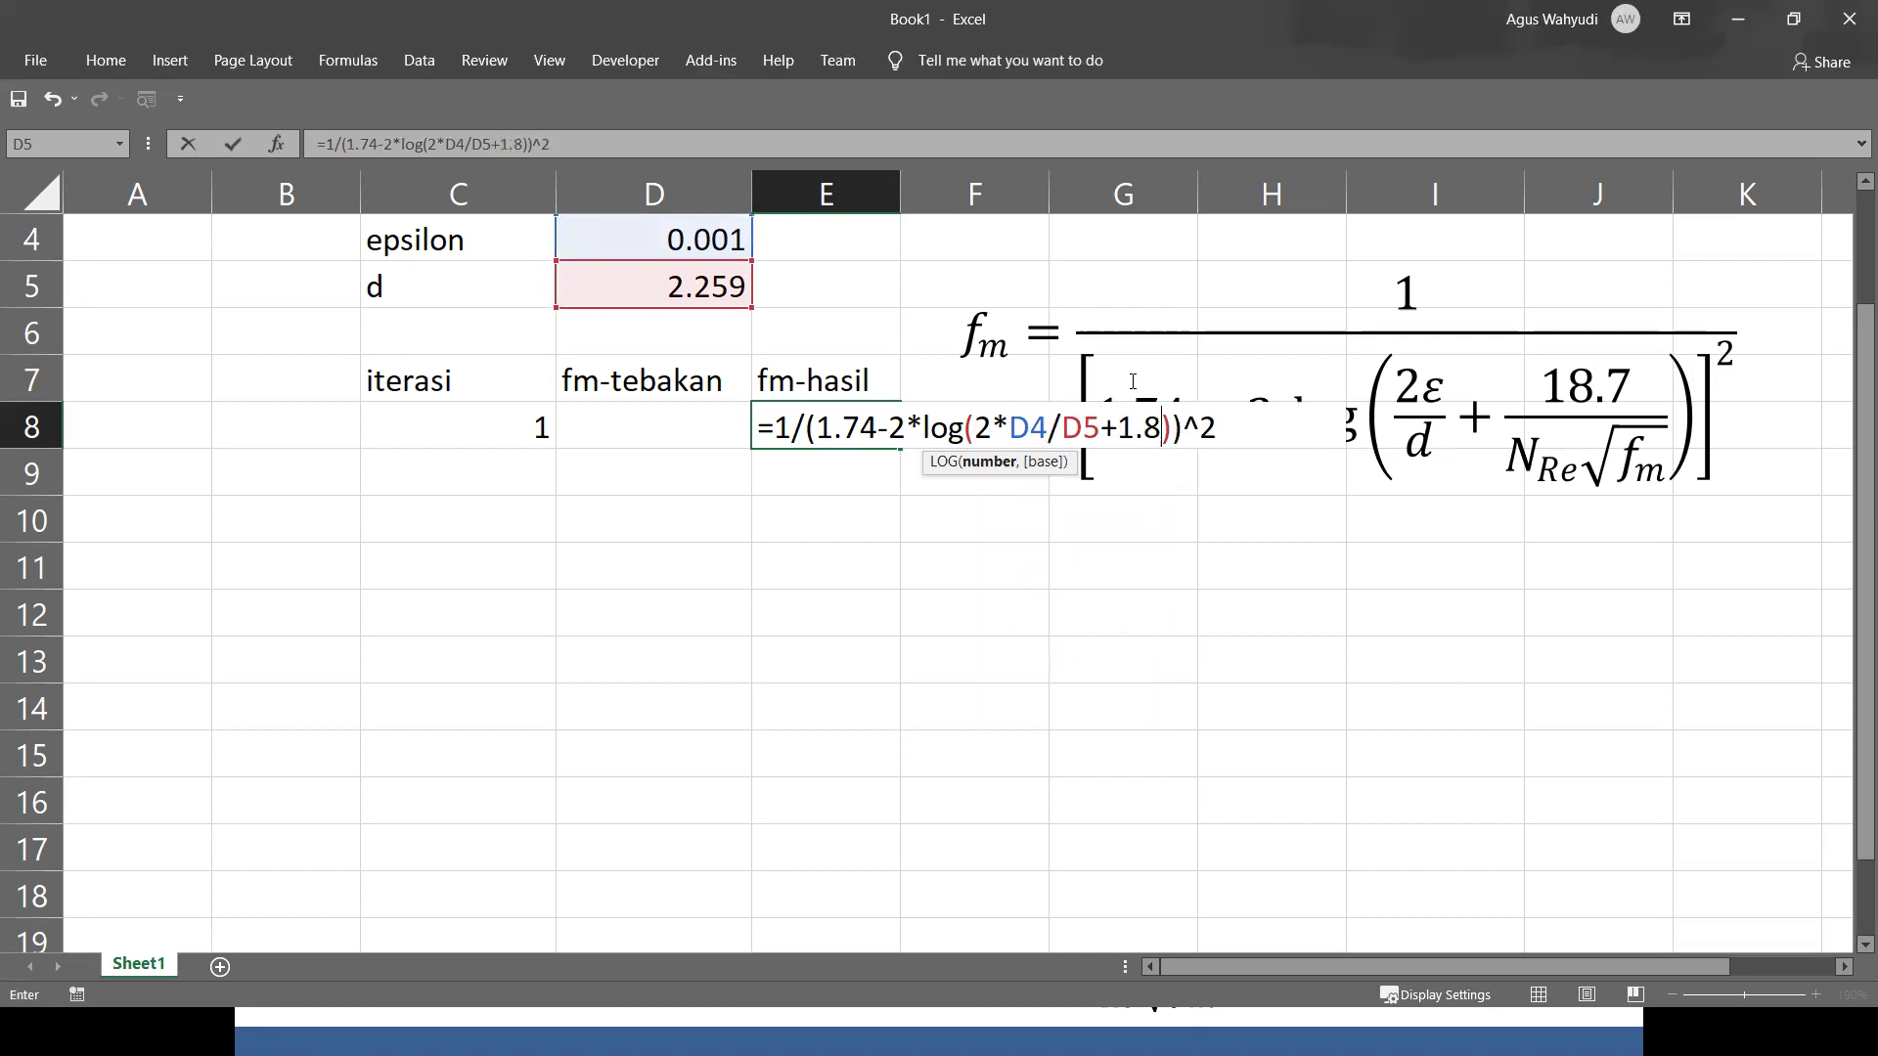
{"action": "type", "text": "7/()"}
{"action": "key", "text": "Return"}
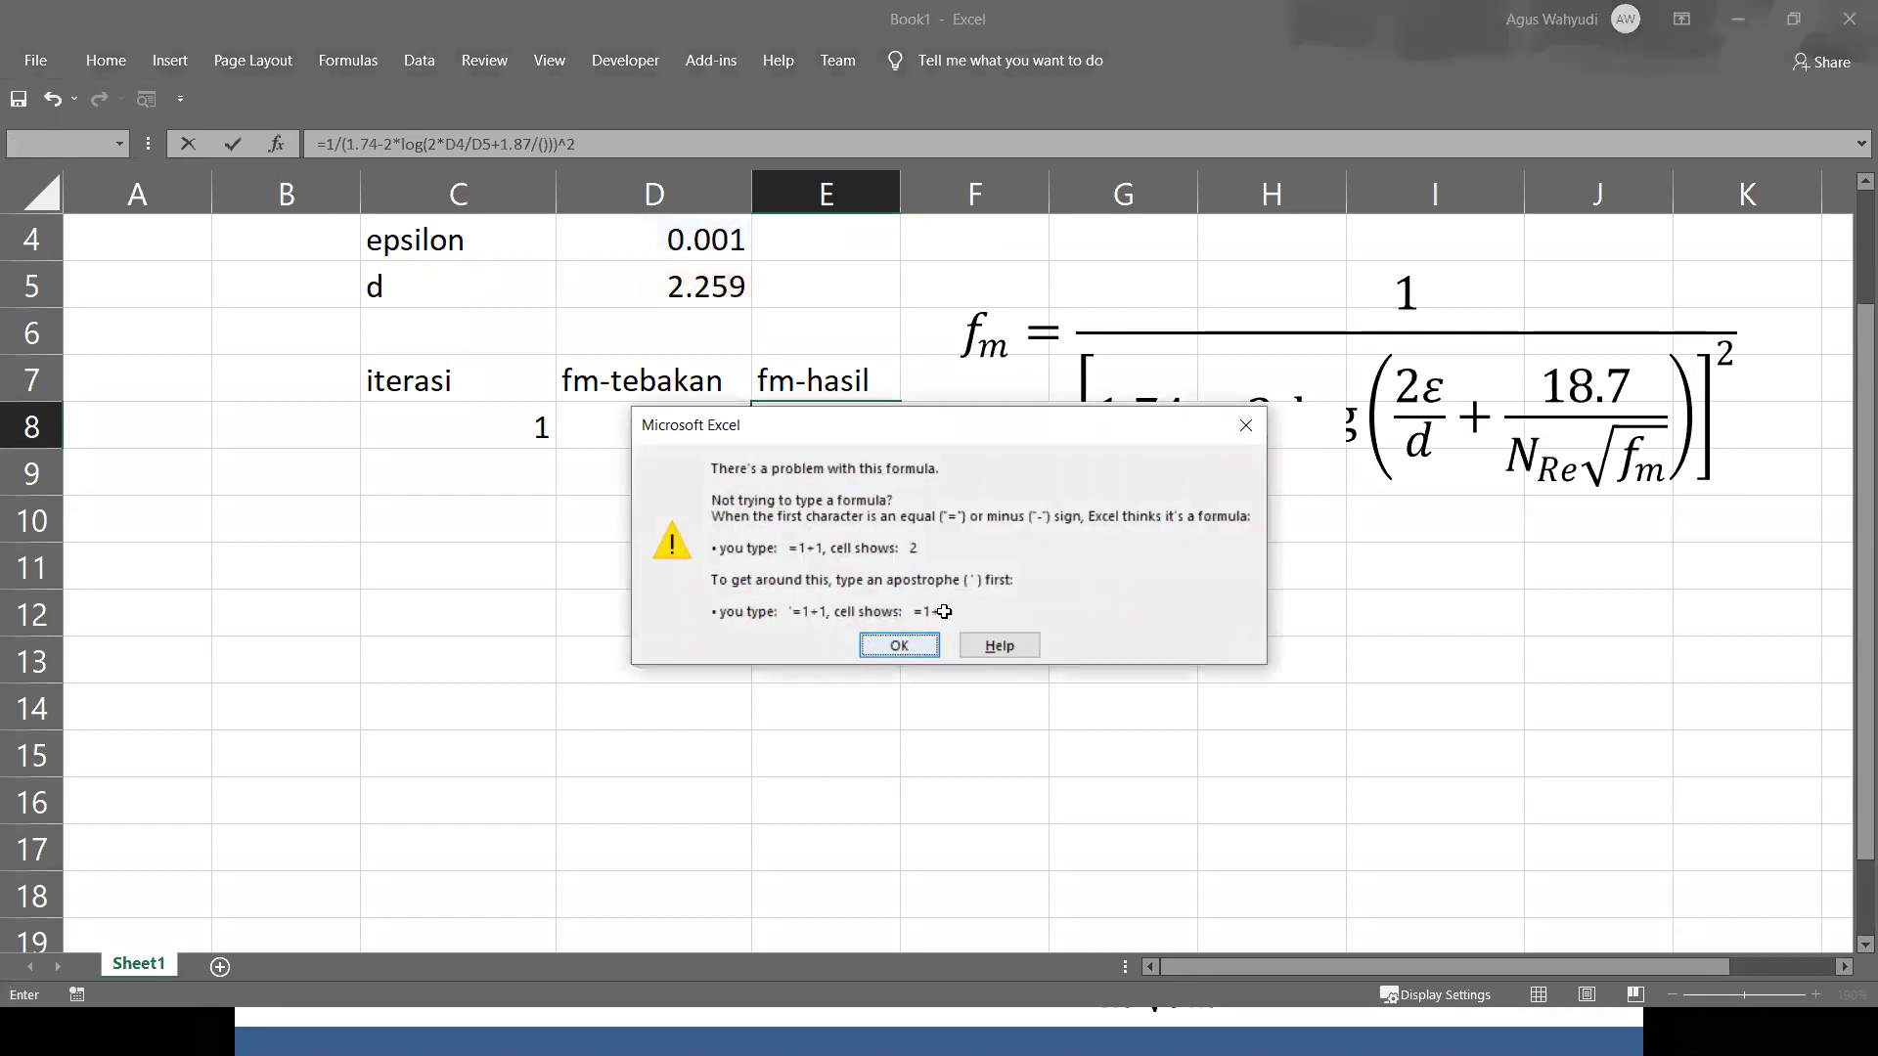
{"action": "key", "text": "Return"}
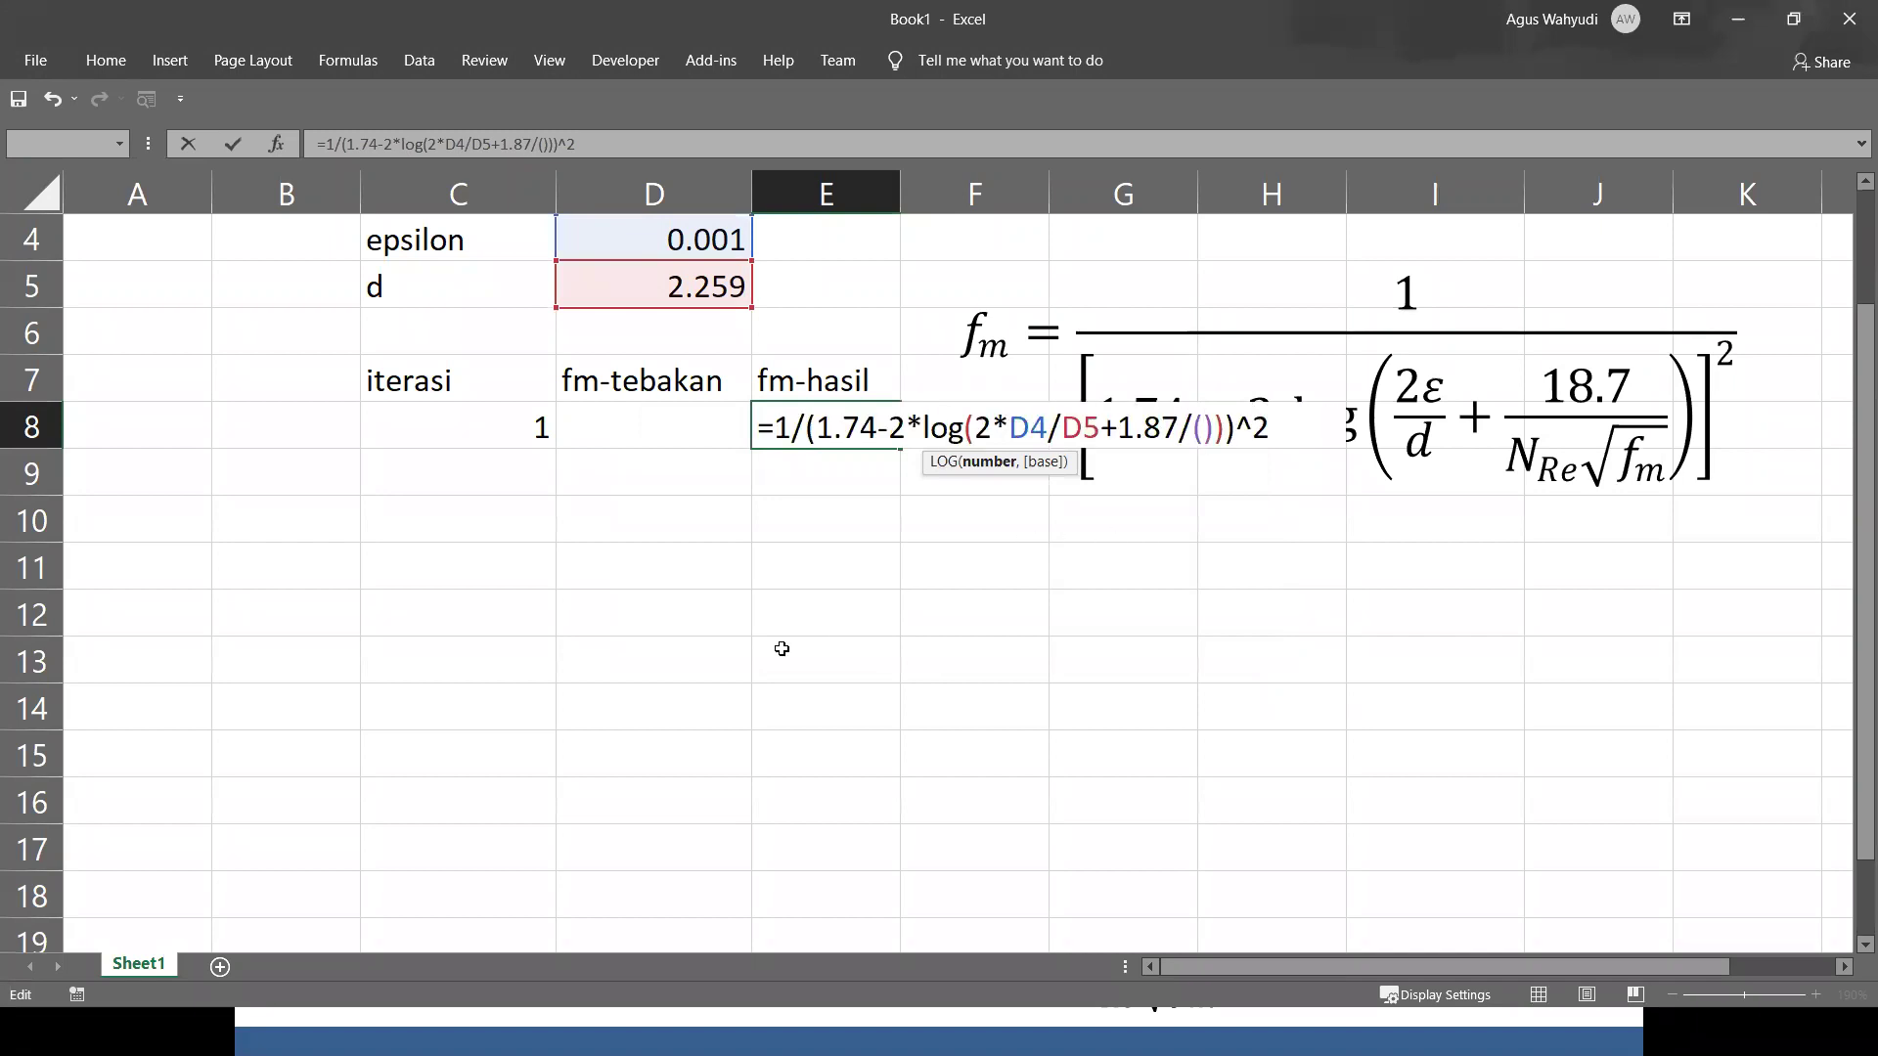
Fill the empty denominator bracket with D3*sqrt(D8), referencing Nre and the fm-tebakan cell, and commit the formula.
{"action": "scroll", "coordinate": [781, 649], "scroll_direction": "down", "scroll_amount": 1}
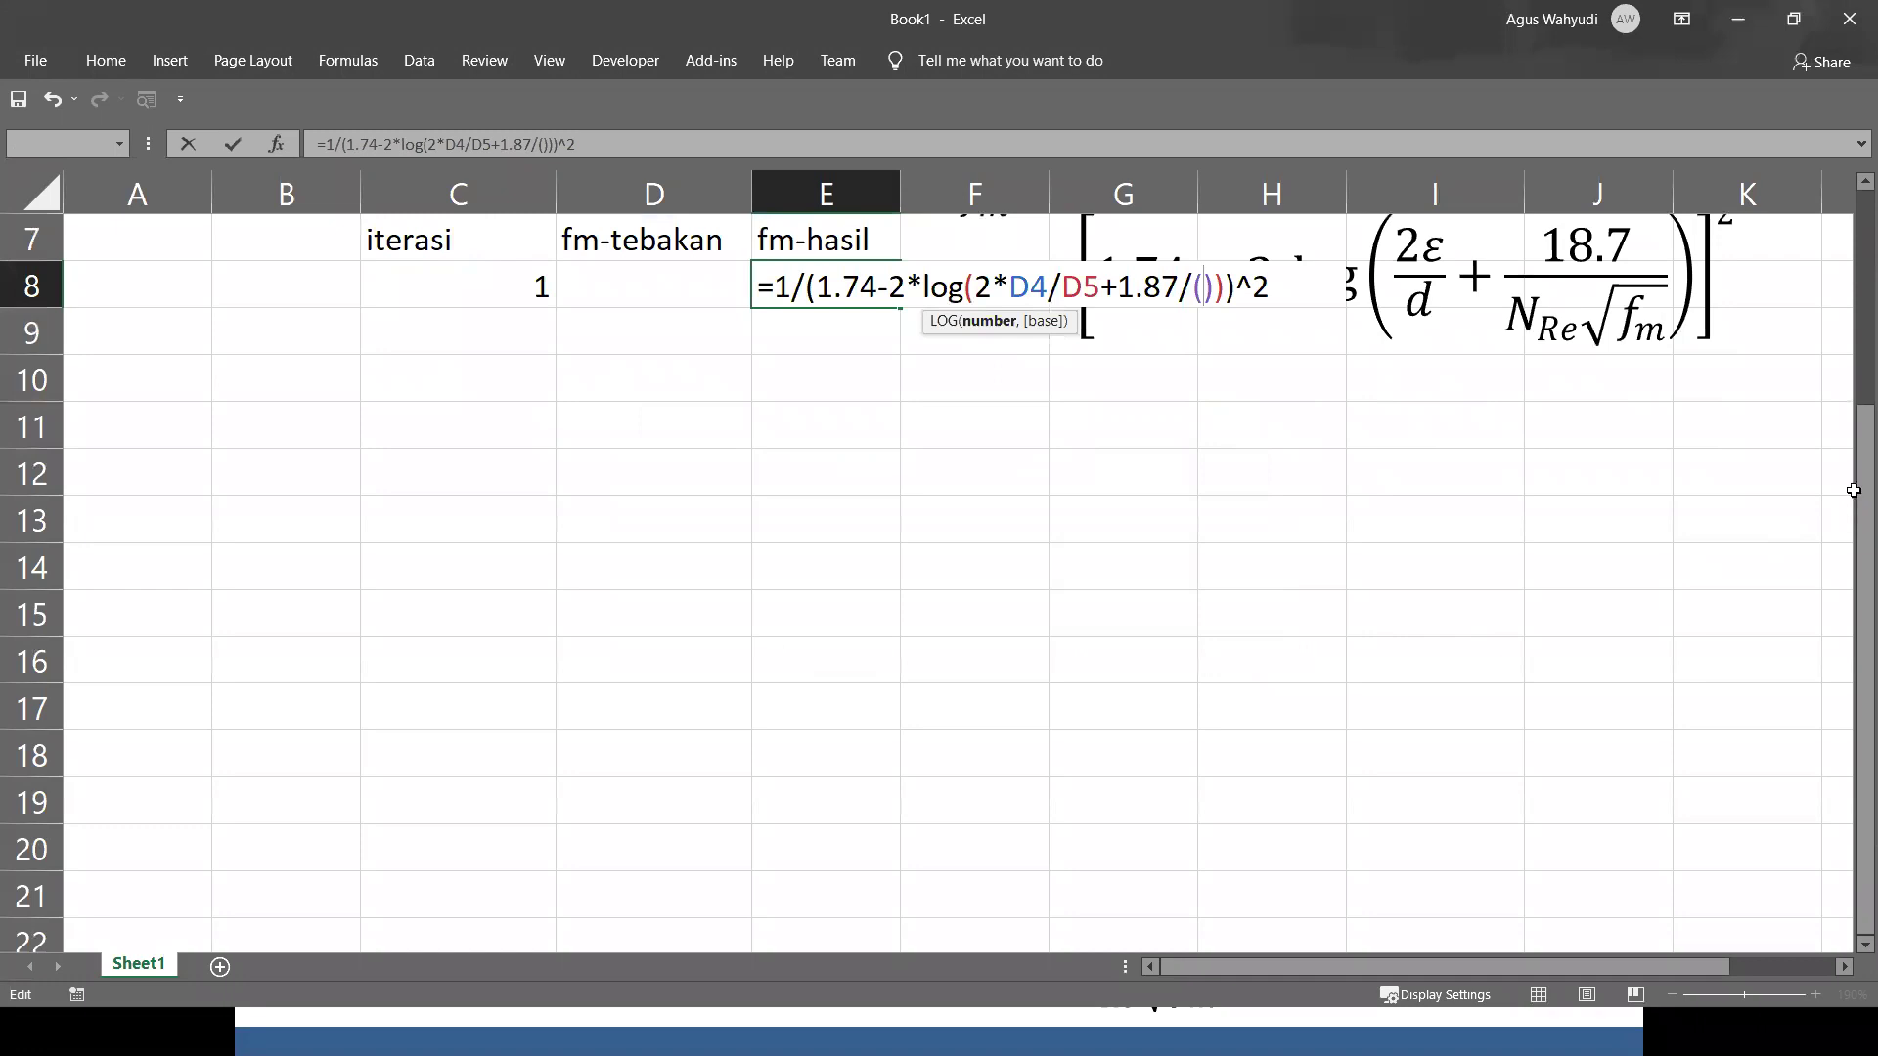
{"action": "scroll", "coordinate": [1850, 411], "scroll_direction": "up", "scroll_amount": 2}
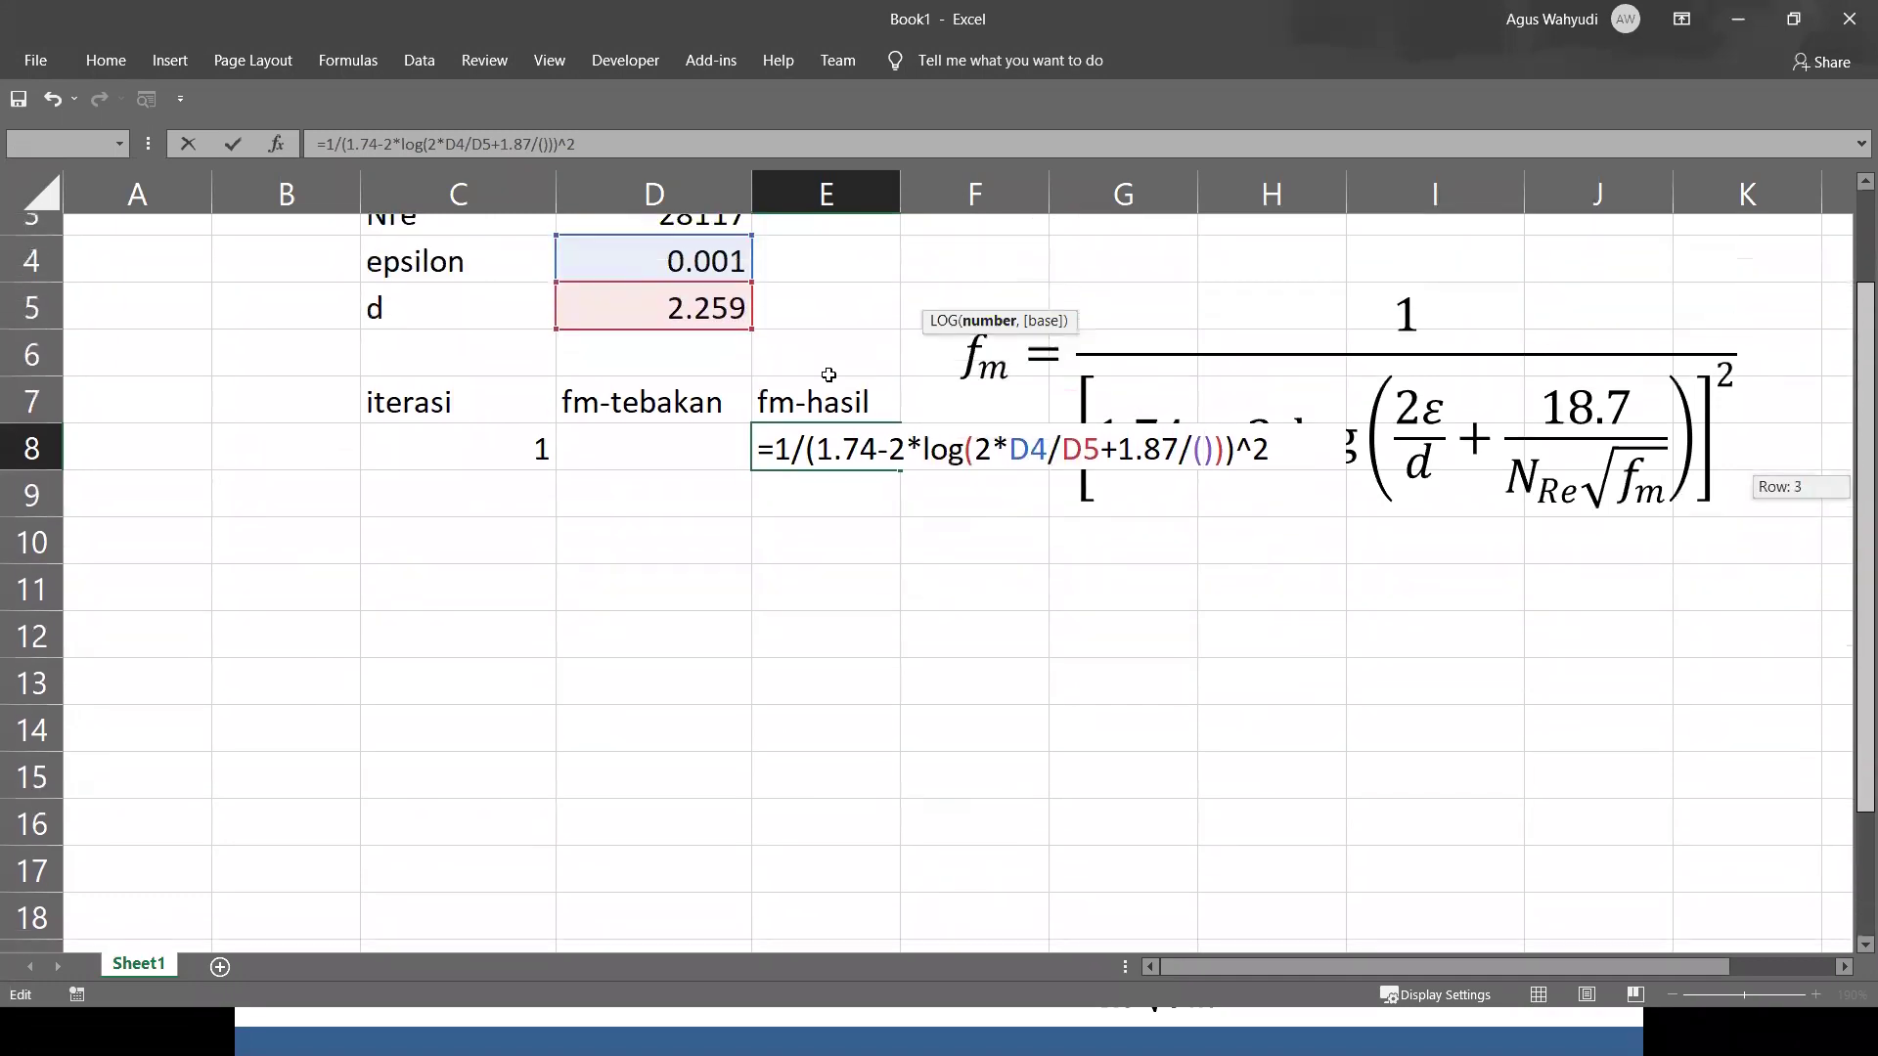
{"action": "left_click", "coordinate": [721, 339]}
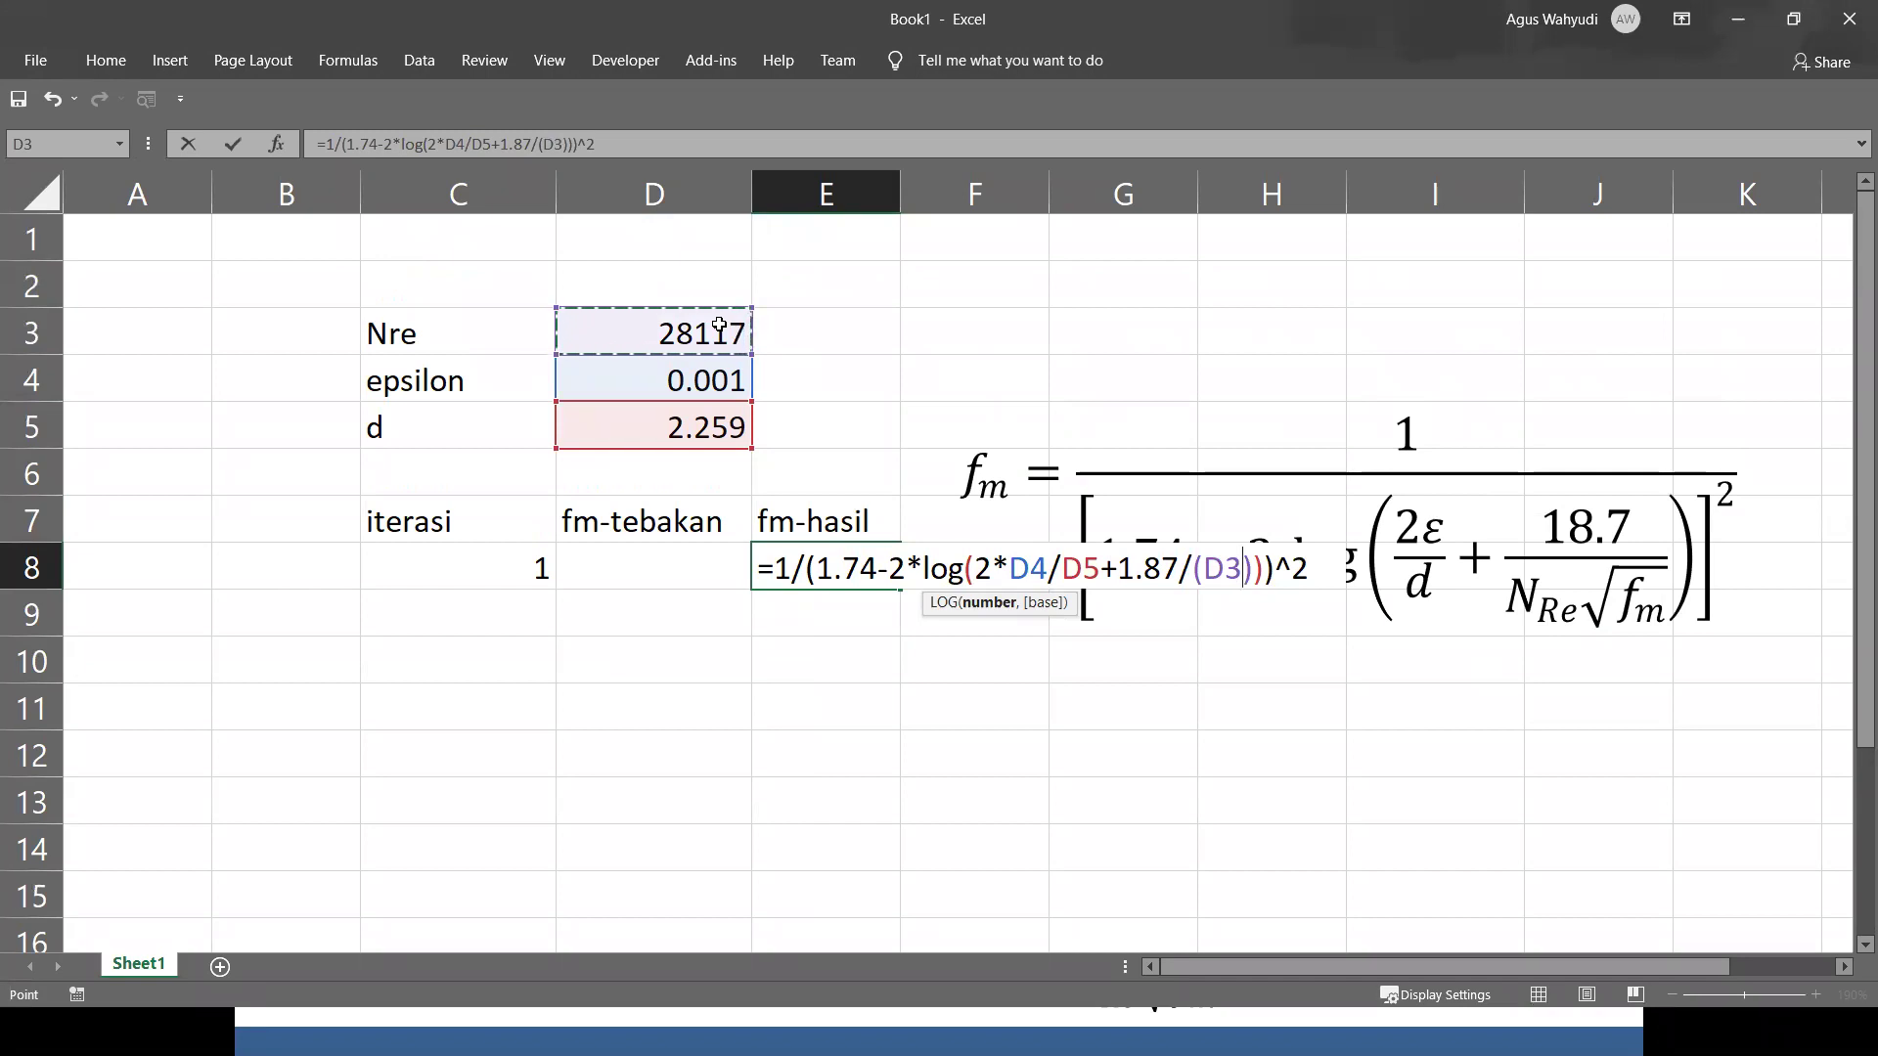
{"action": "type", "text": "*"}
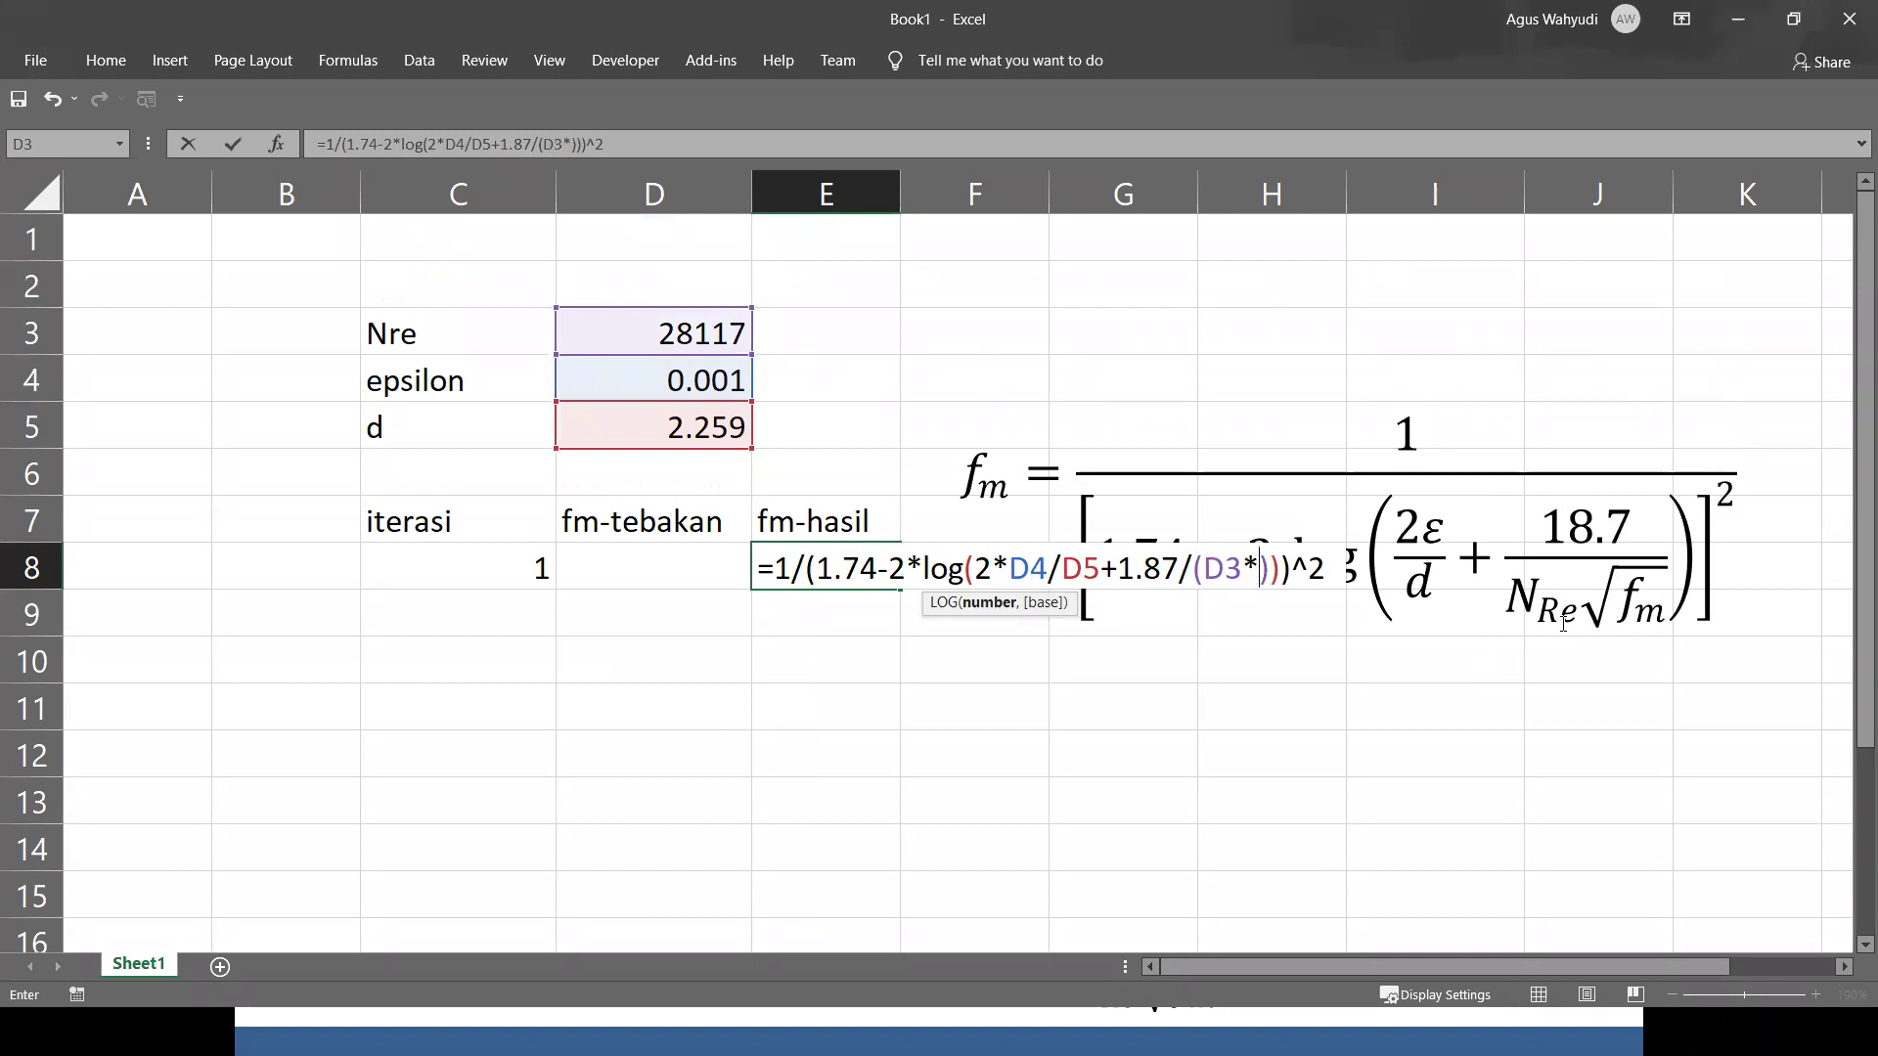
{"action": "type", "text": "sqrt"}
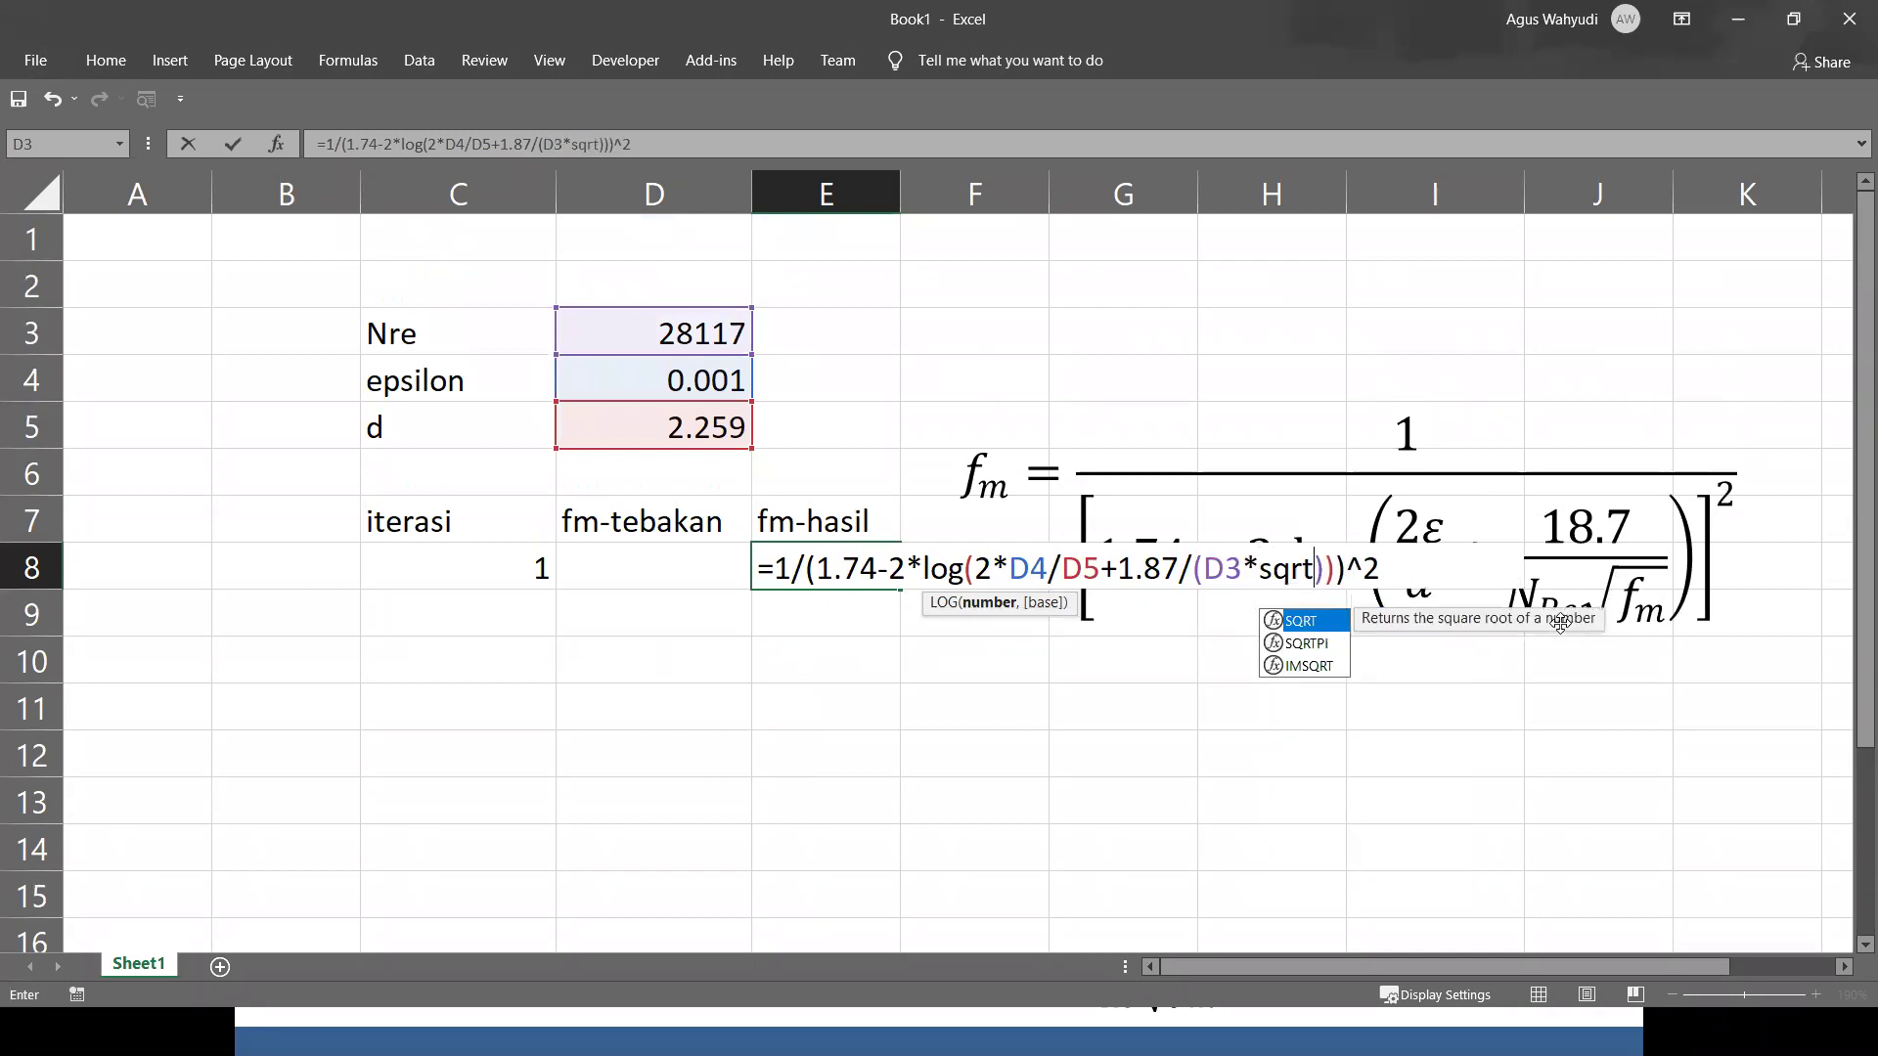
{"action": "type", "text": "()"}
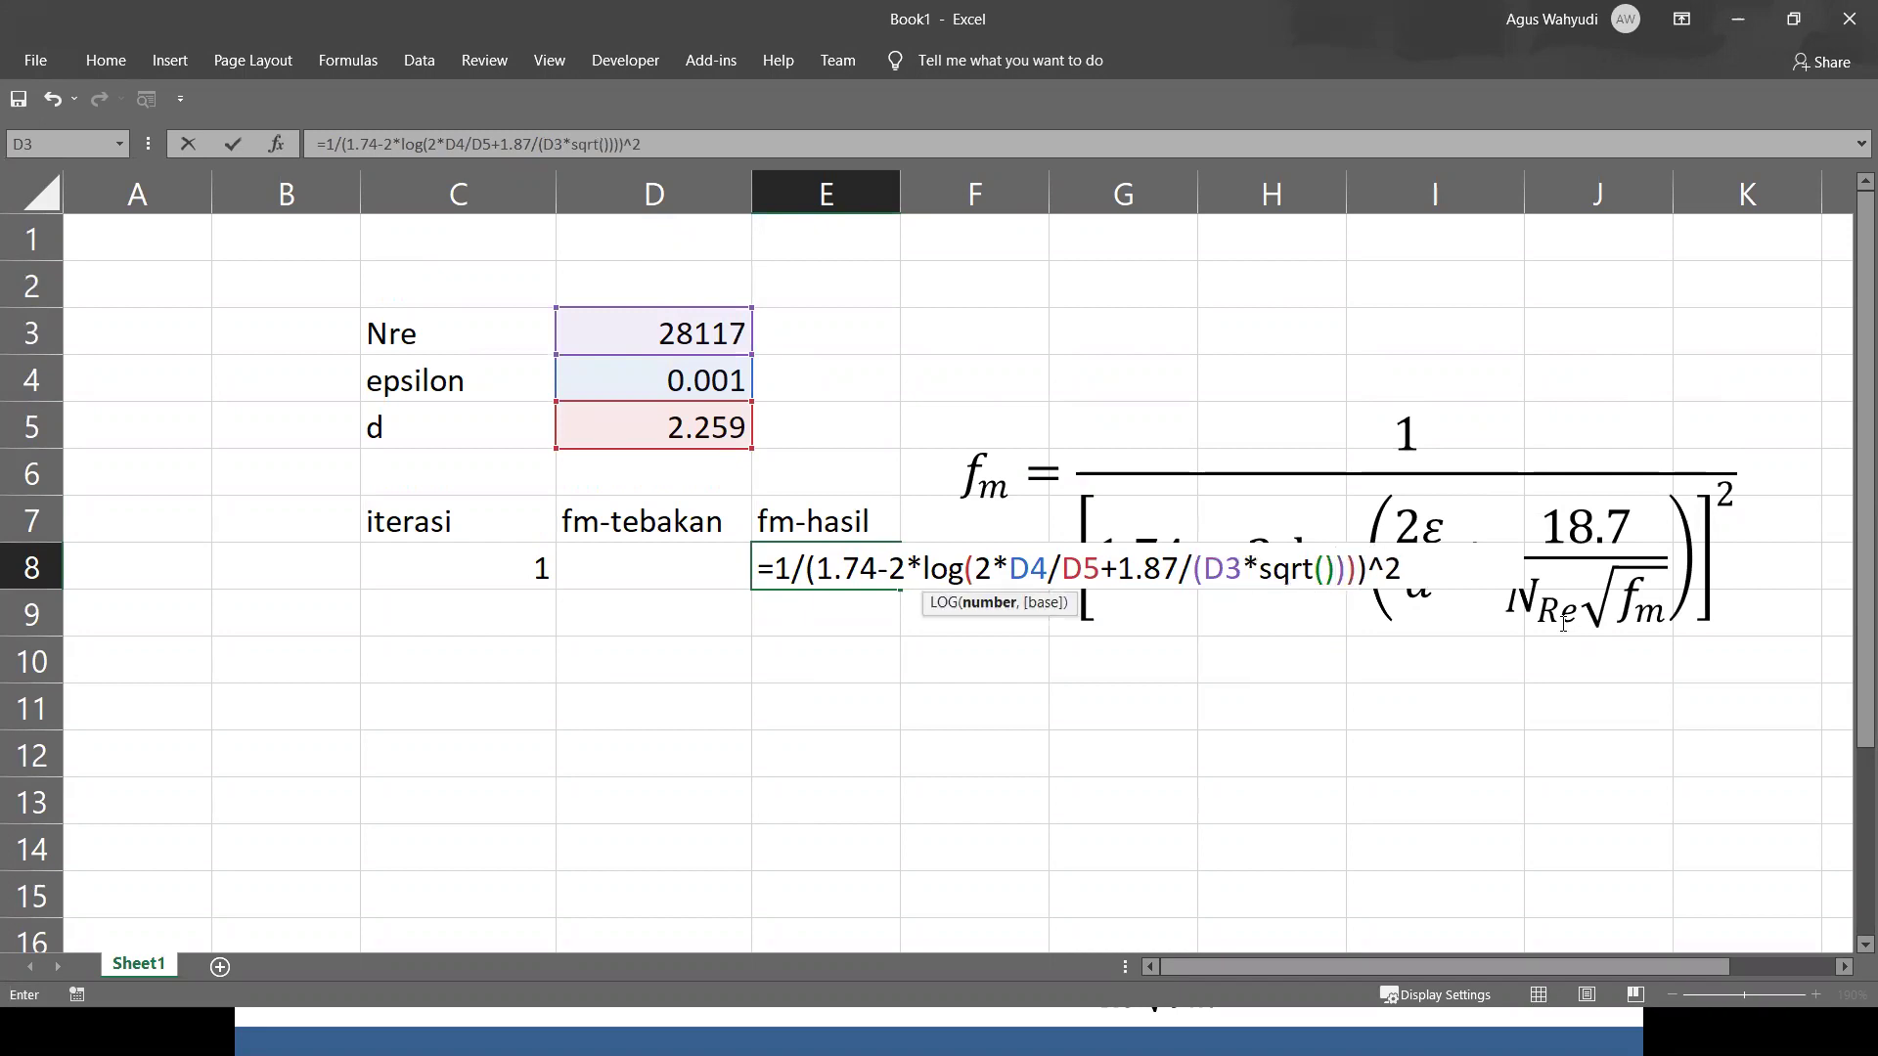
{"action": "left_click", "coordinate": [1333, 566]}
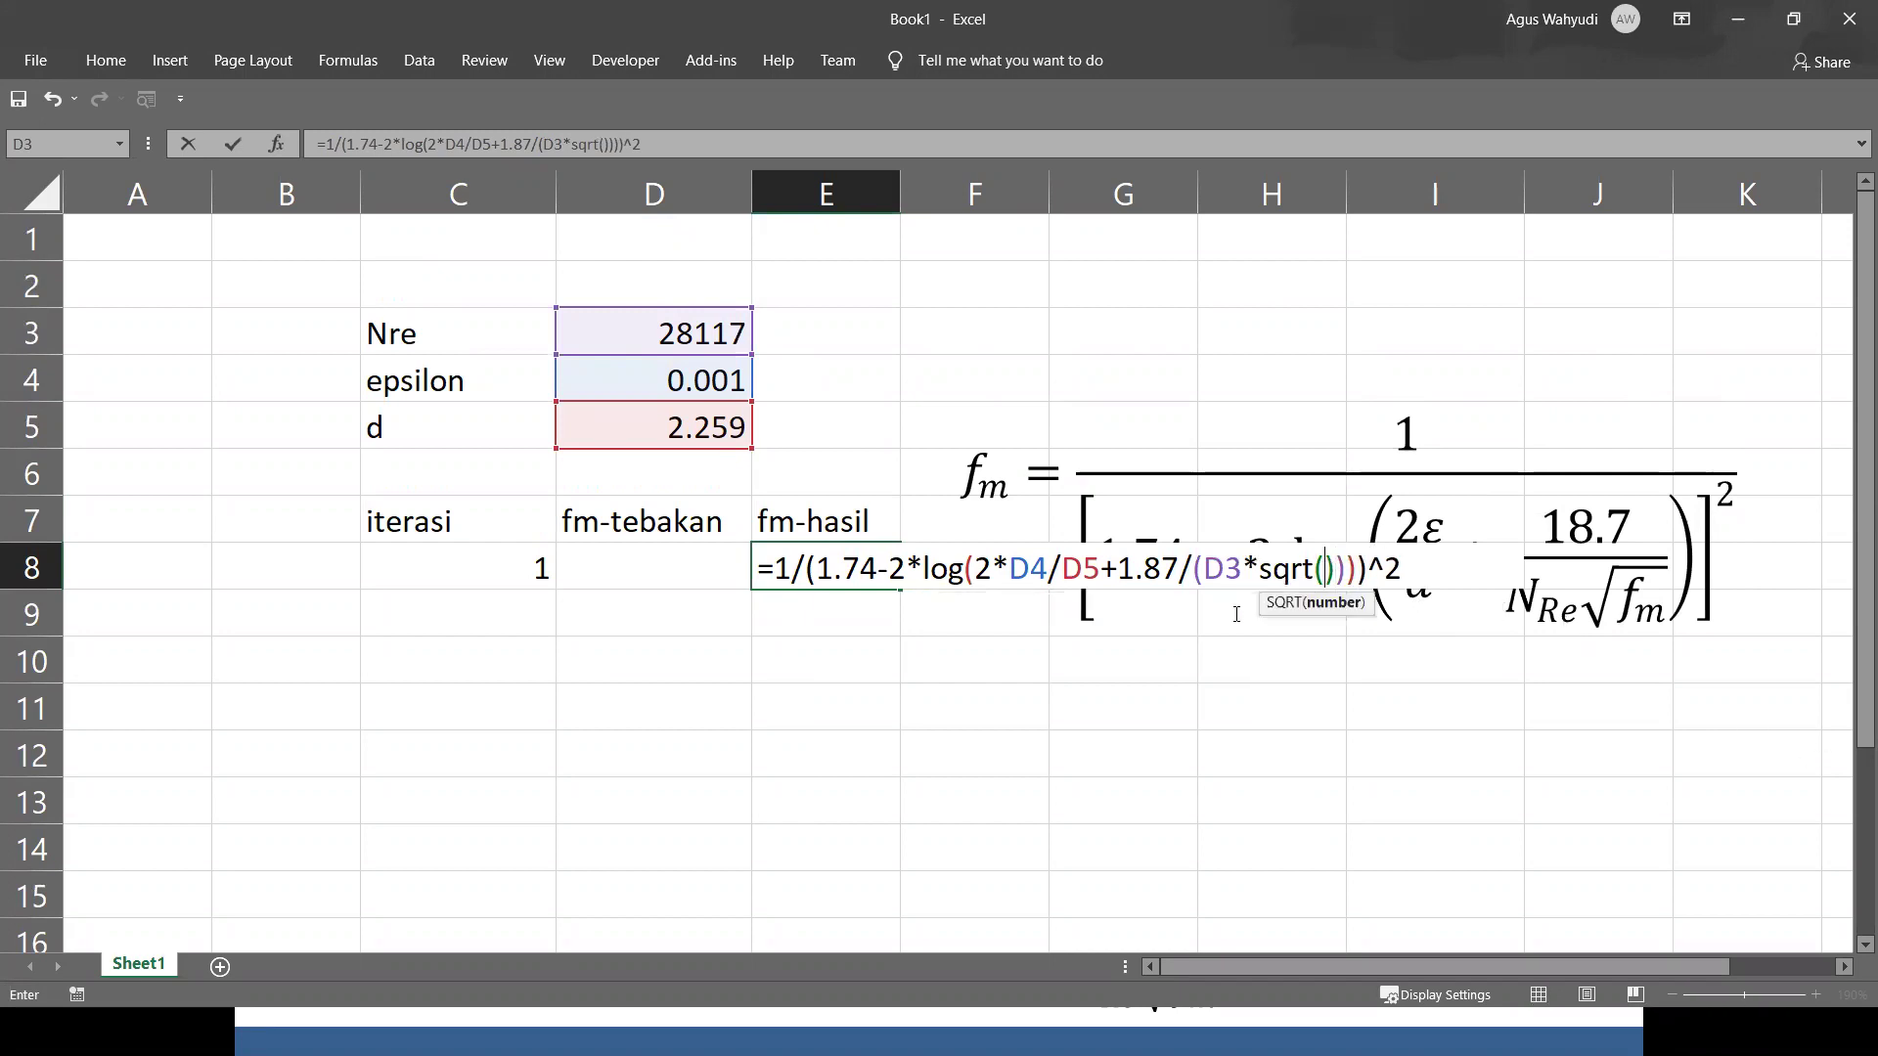
{"action": "left_click", "coordinate": [651, 570]}
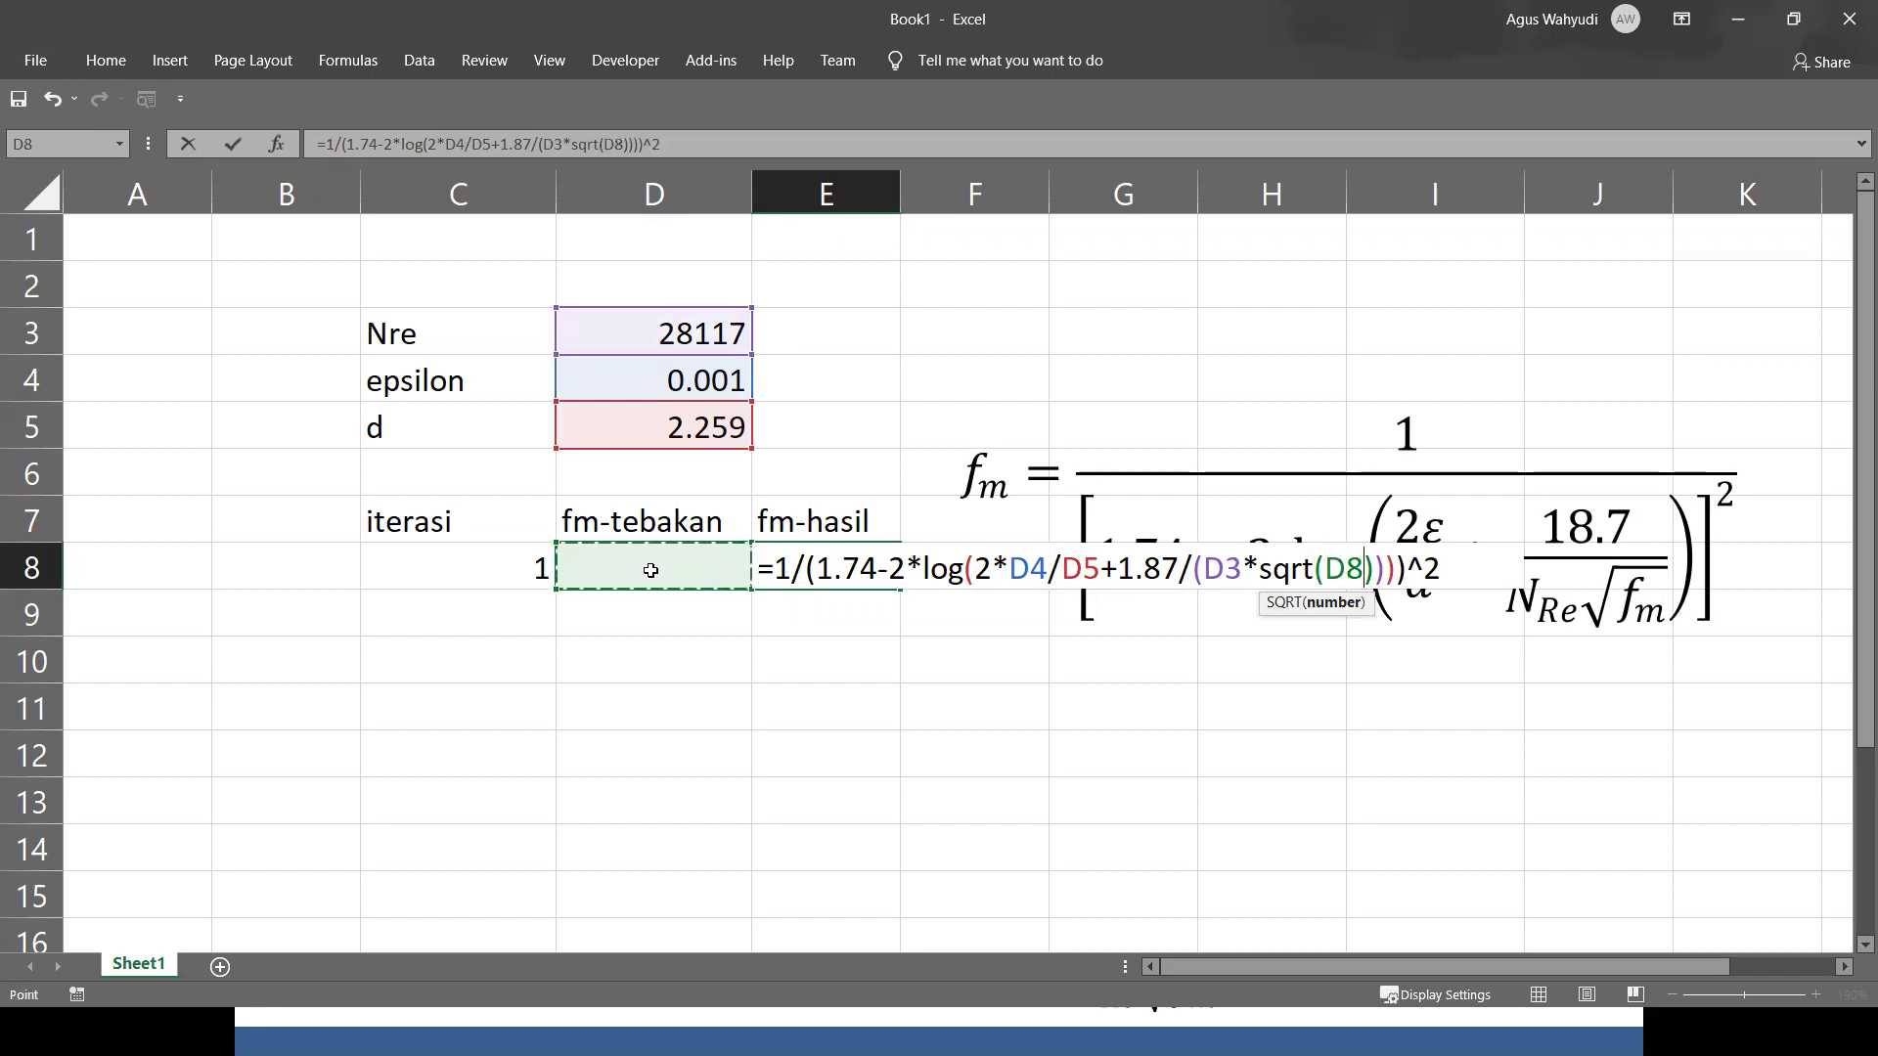
{"action": "key", "text": "Return"}
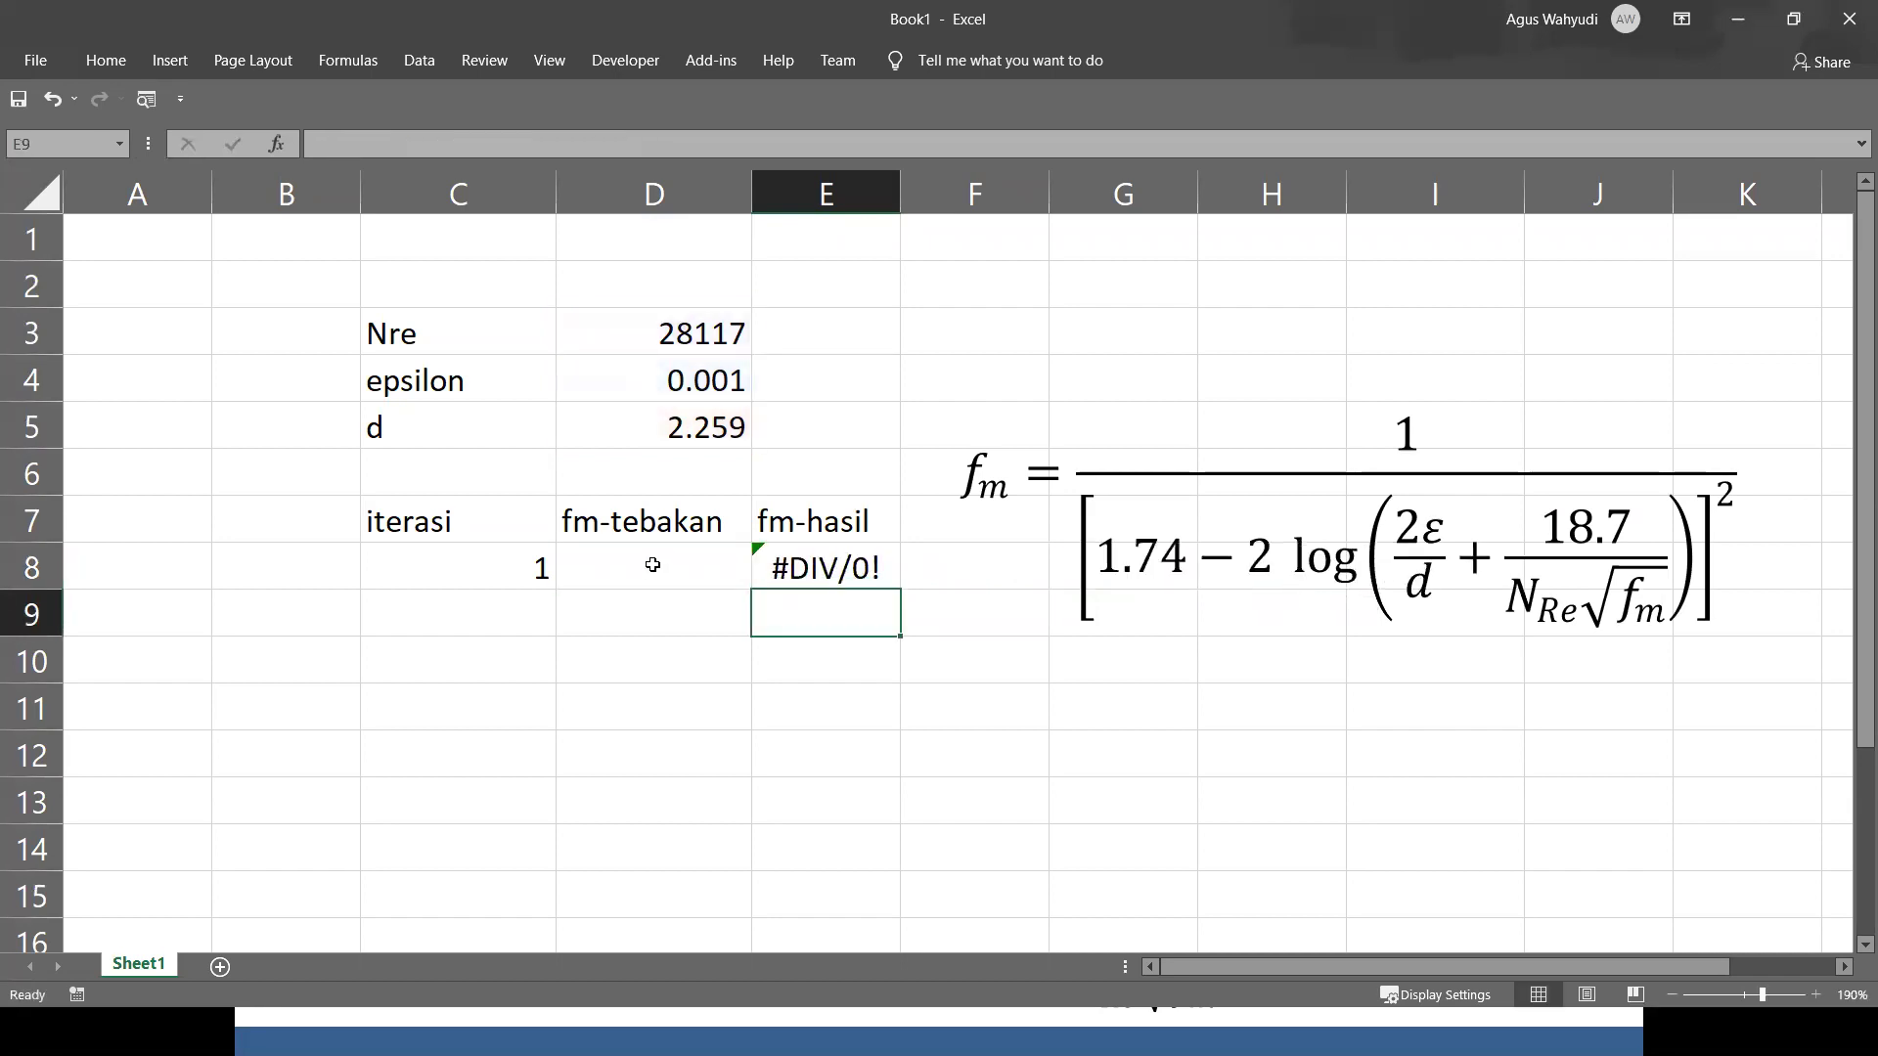
Enter 0.1 as the first fm-tebakan guess in cell D8.
{"action": "left_click", "coordinate": [646, 558]}
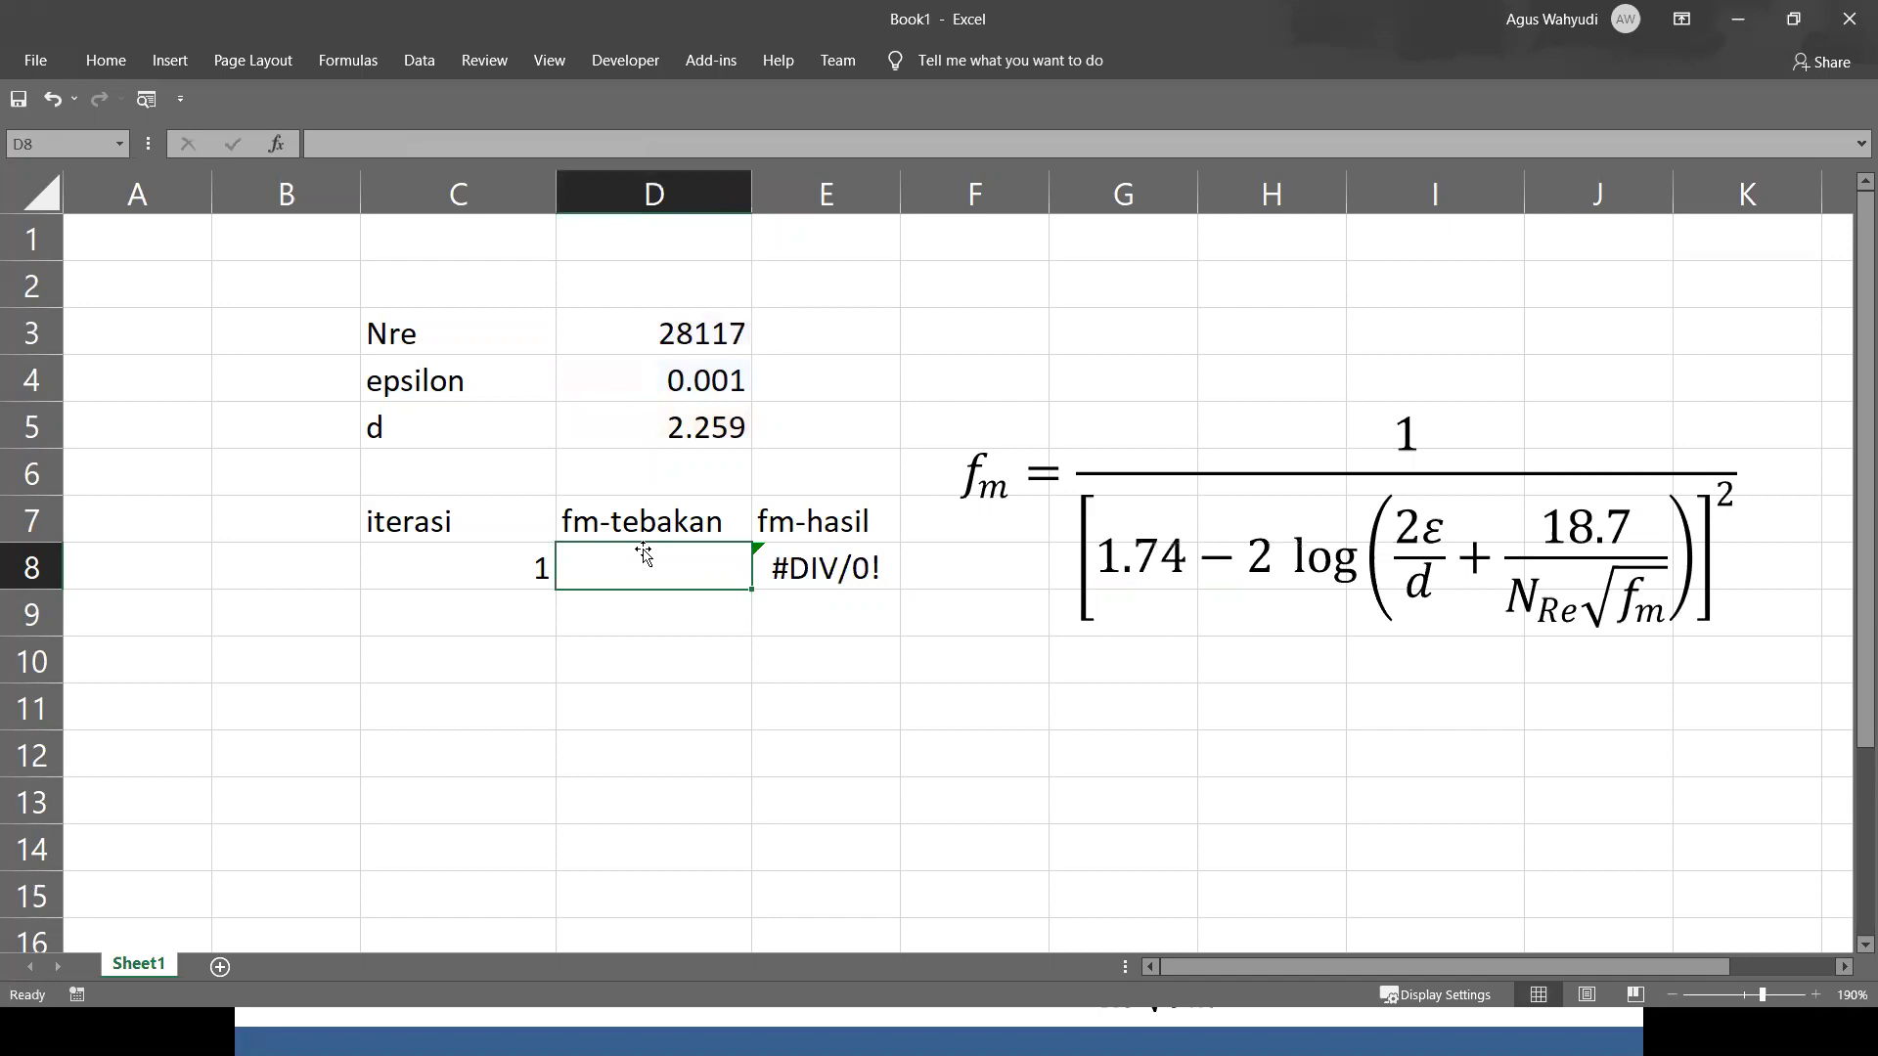
{"action": "type", "text": "0.1"}
{"action": "key", "text": "Return"}
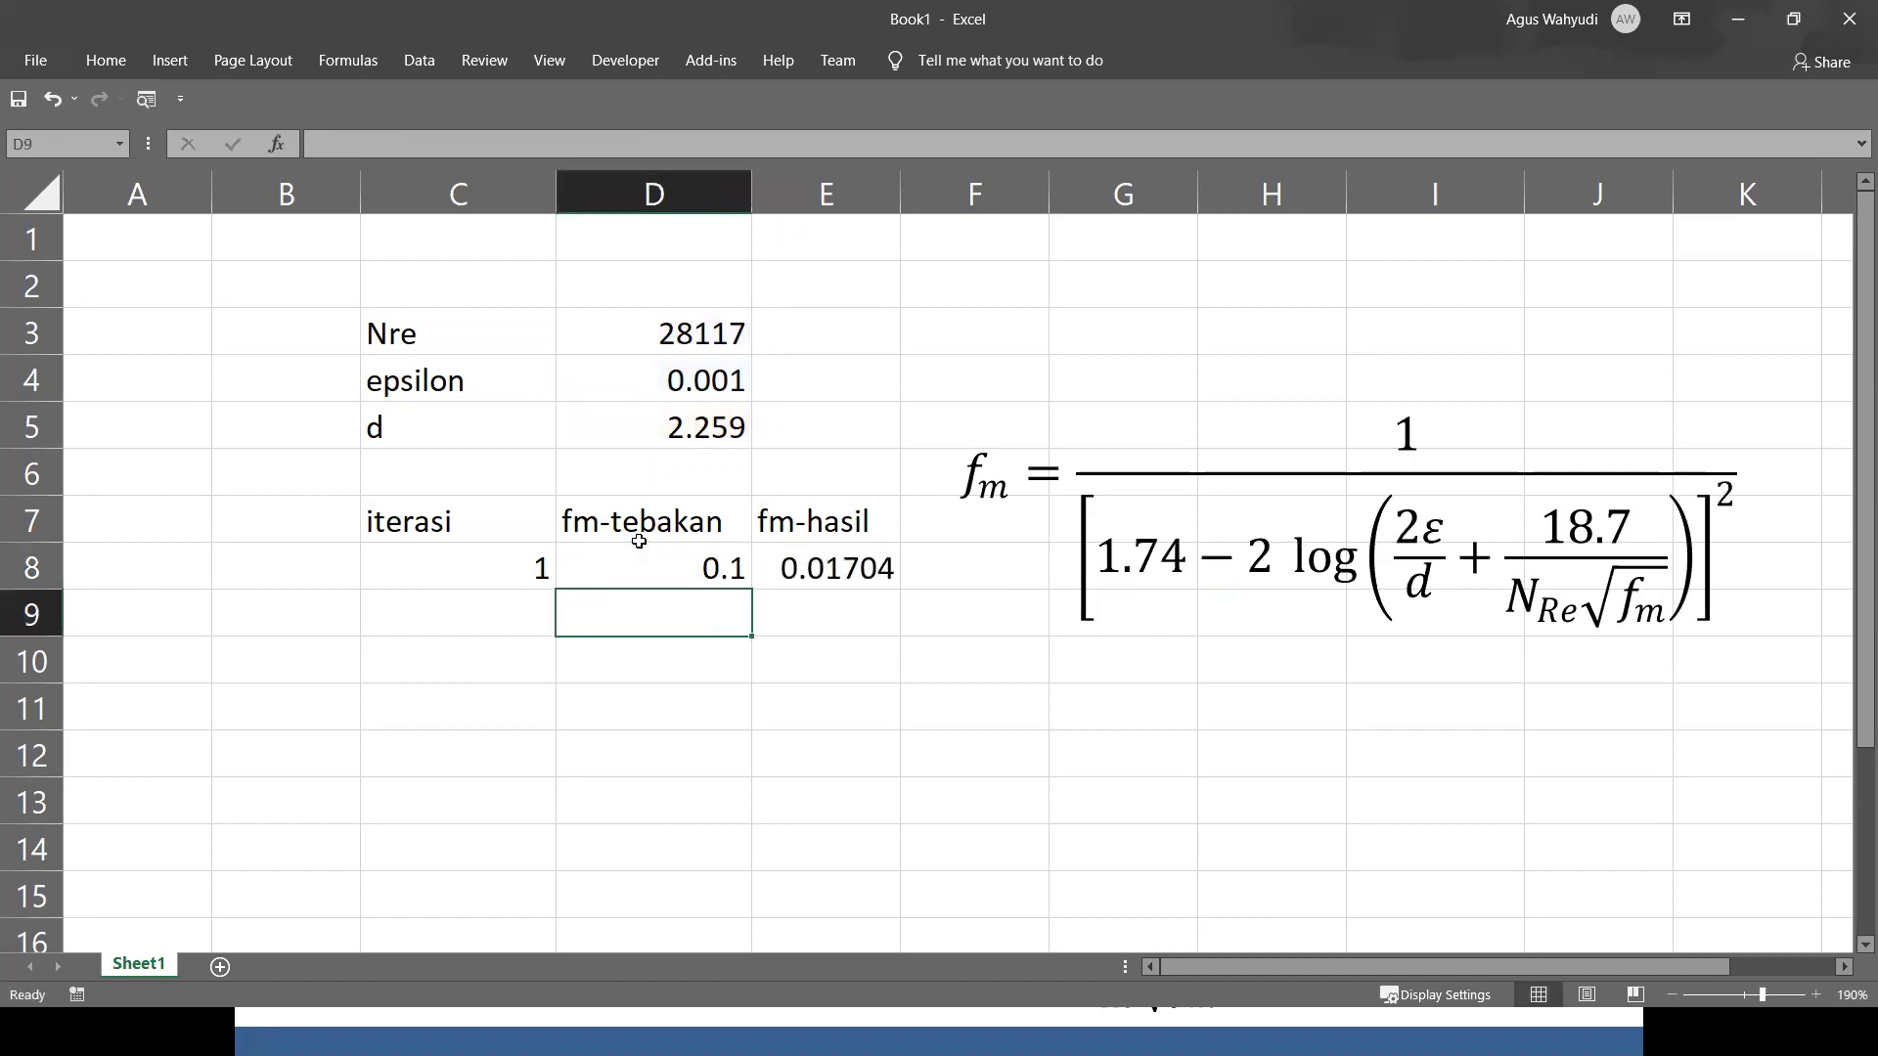
Examine the fm-hasil formula in cell E8 and its references to the Nre, epsilon, d and guess cells.
{"action": "left_click", "coordinate": [823, 568]}
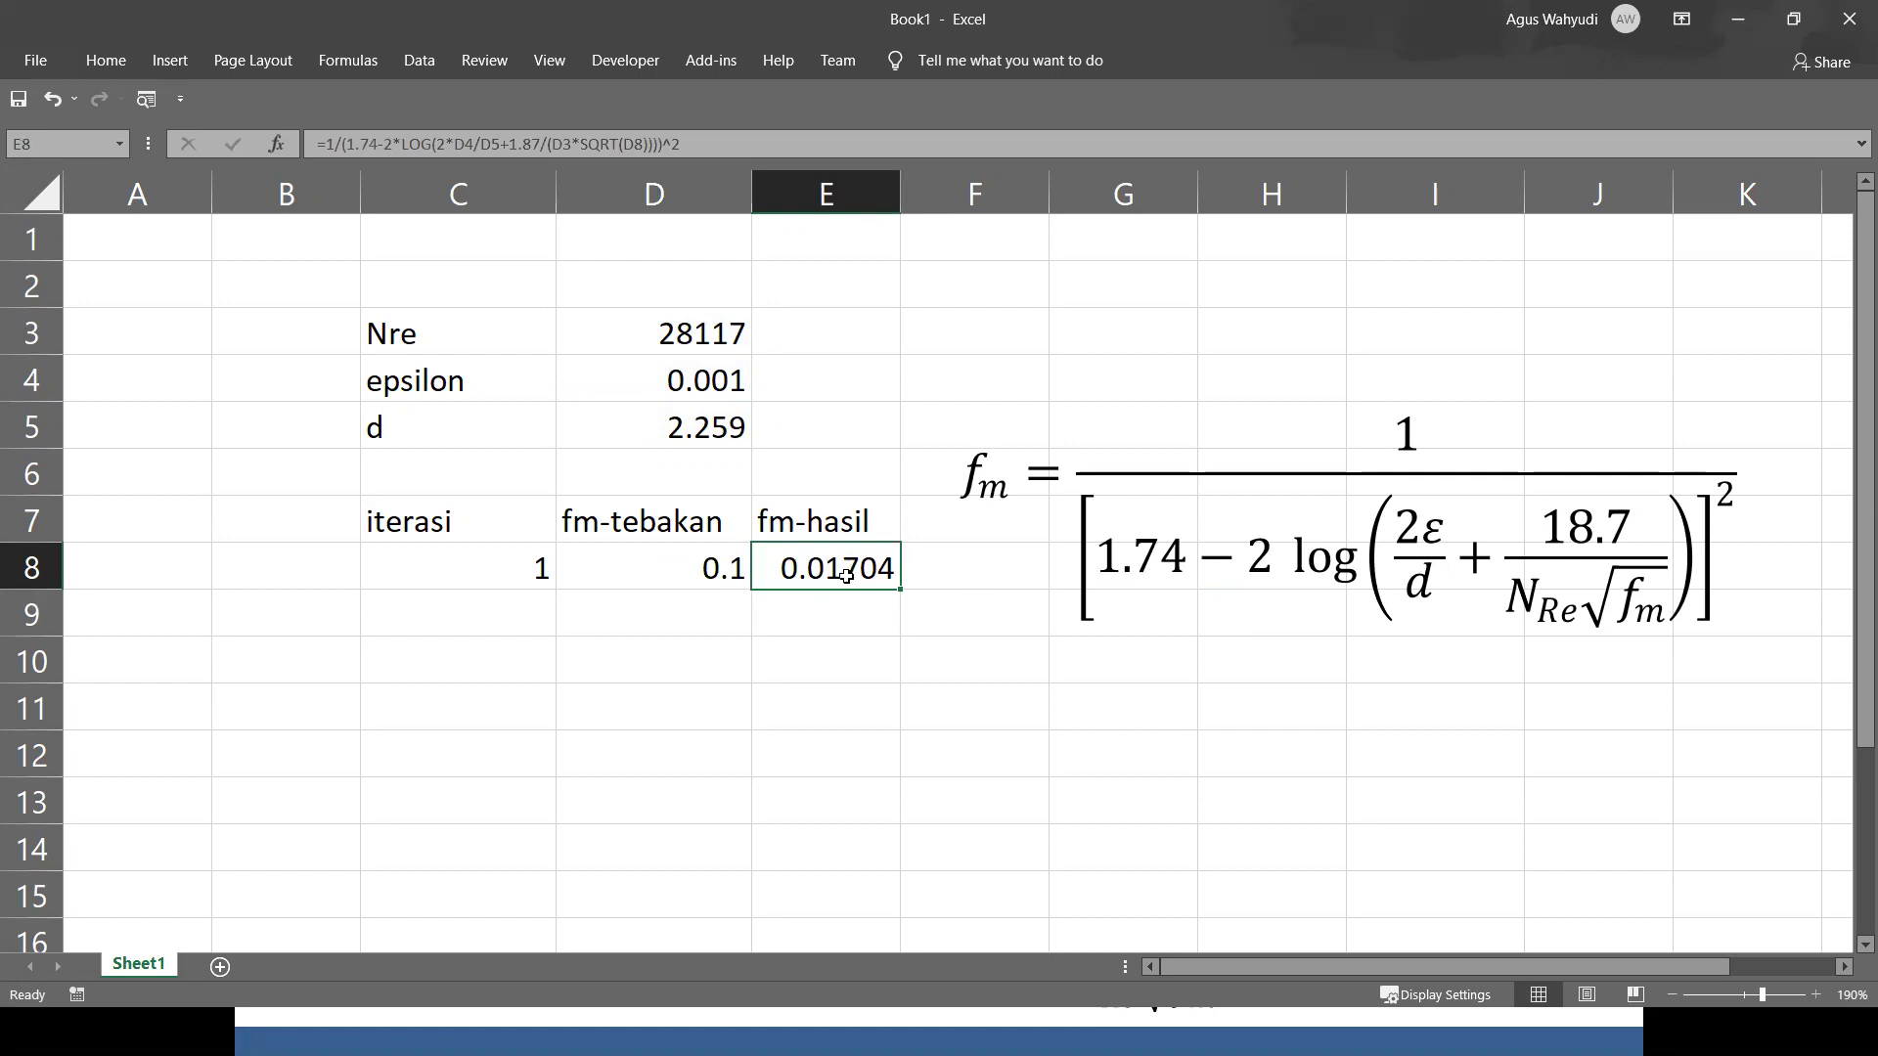
{"action": "left_click", "coordinate": [837, 607]}
{"action": "left_click", "coordinate": [834, 569]}
{"action": "double_click", "coordinate": [841, 558]}
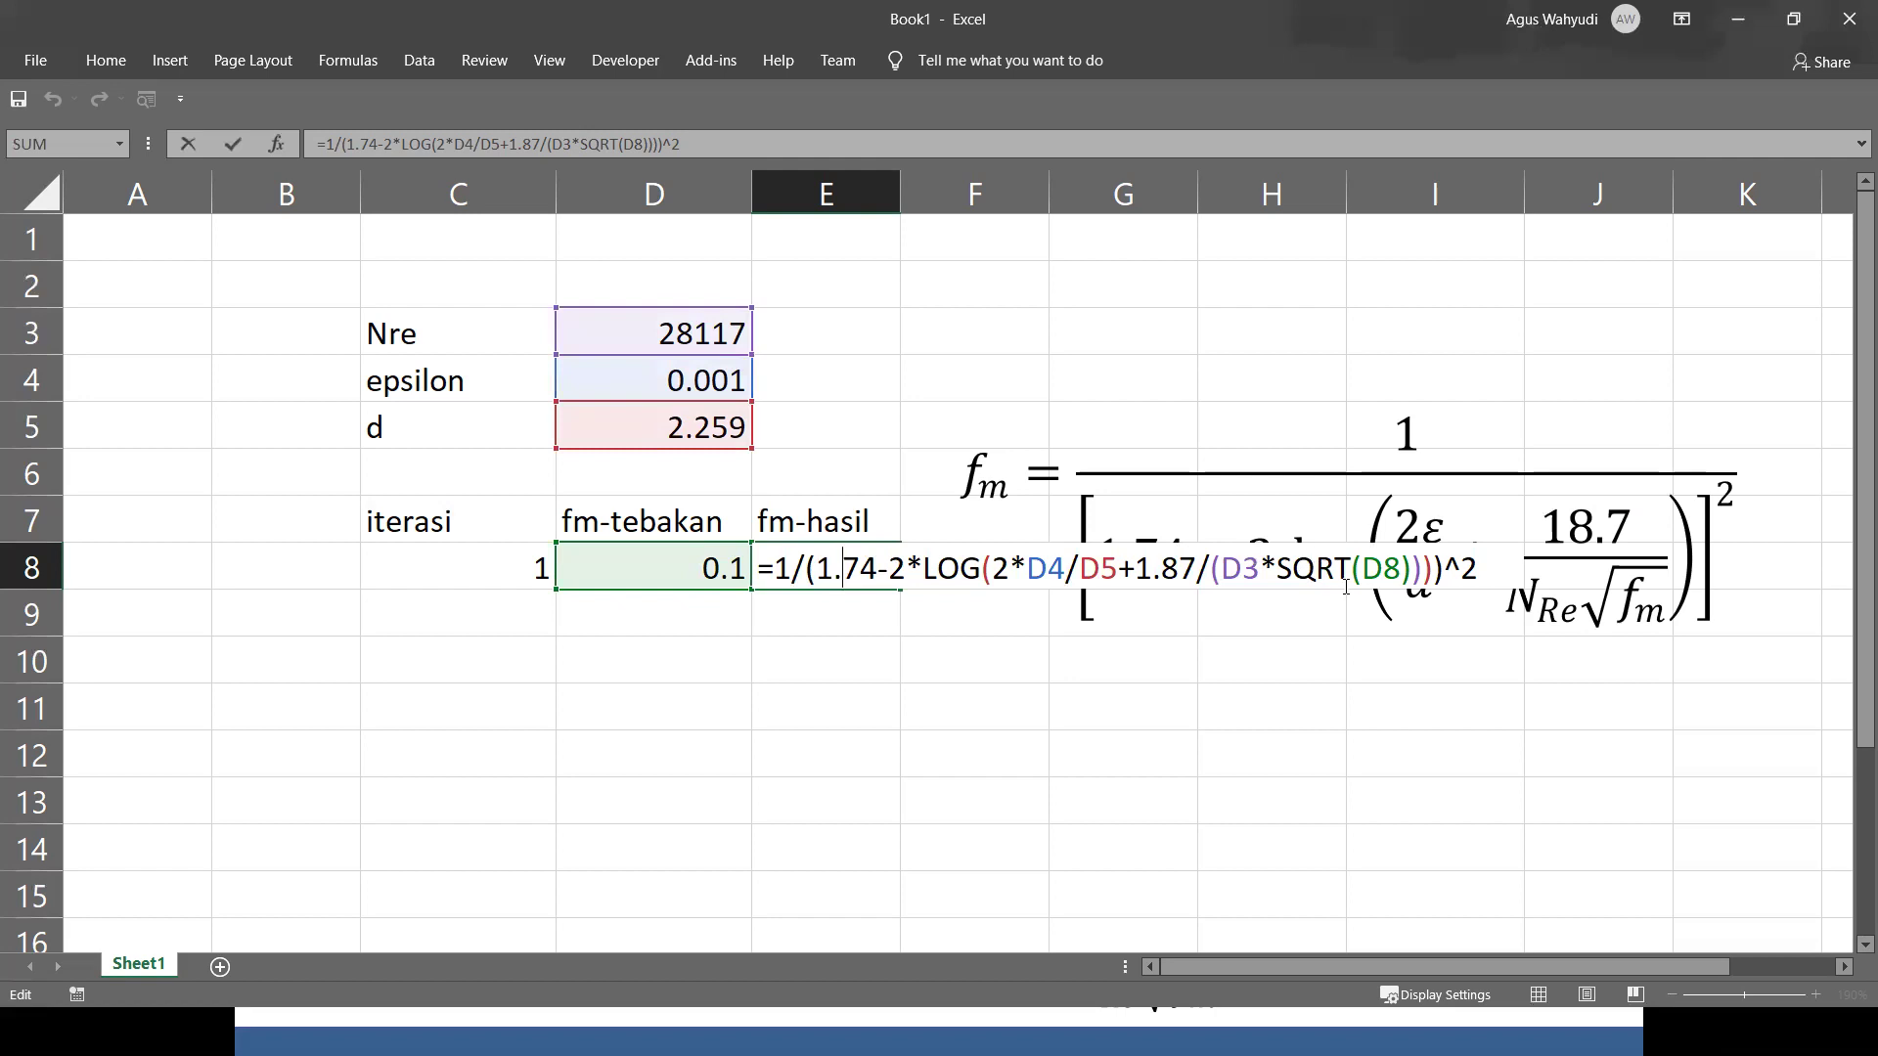
{"action": "left_click", "coordinate": [1377, 572]}
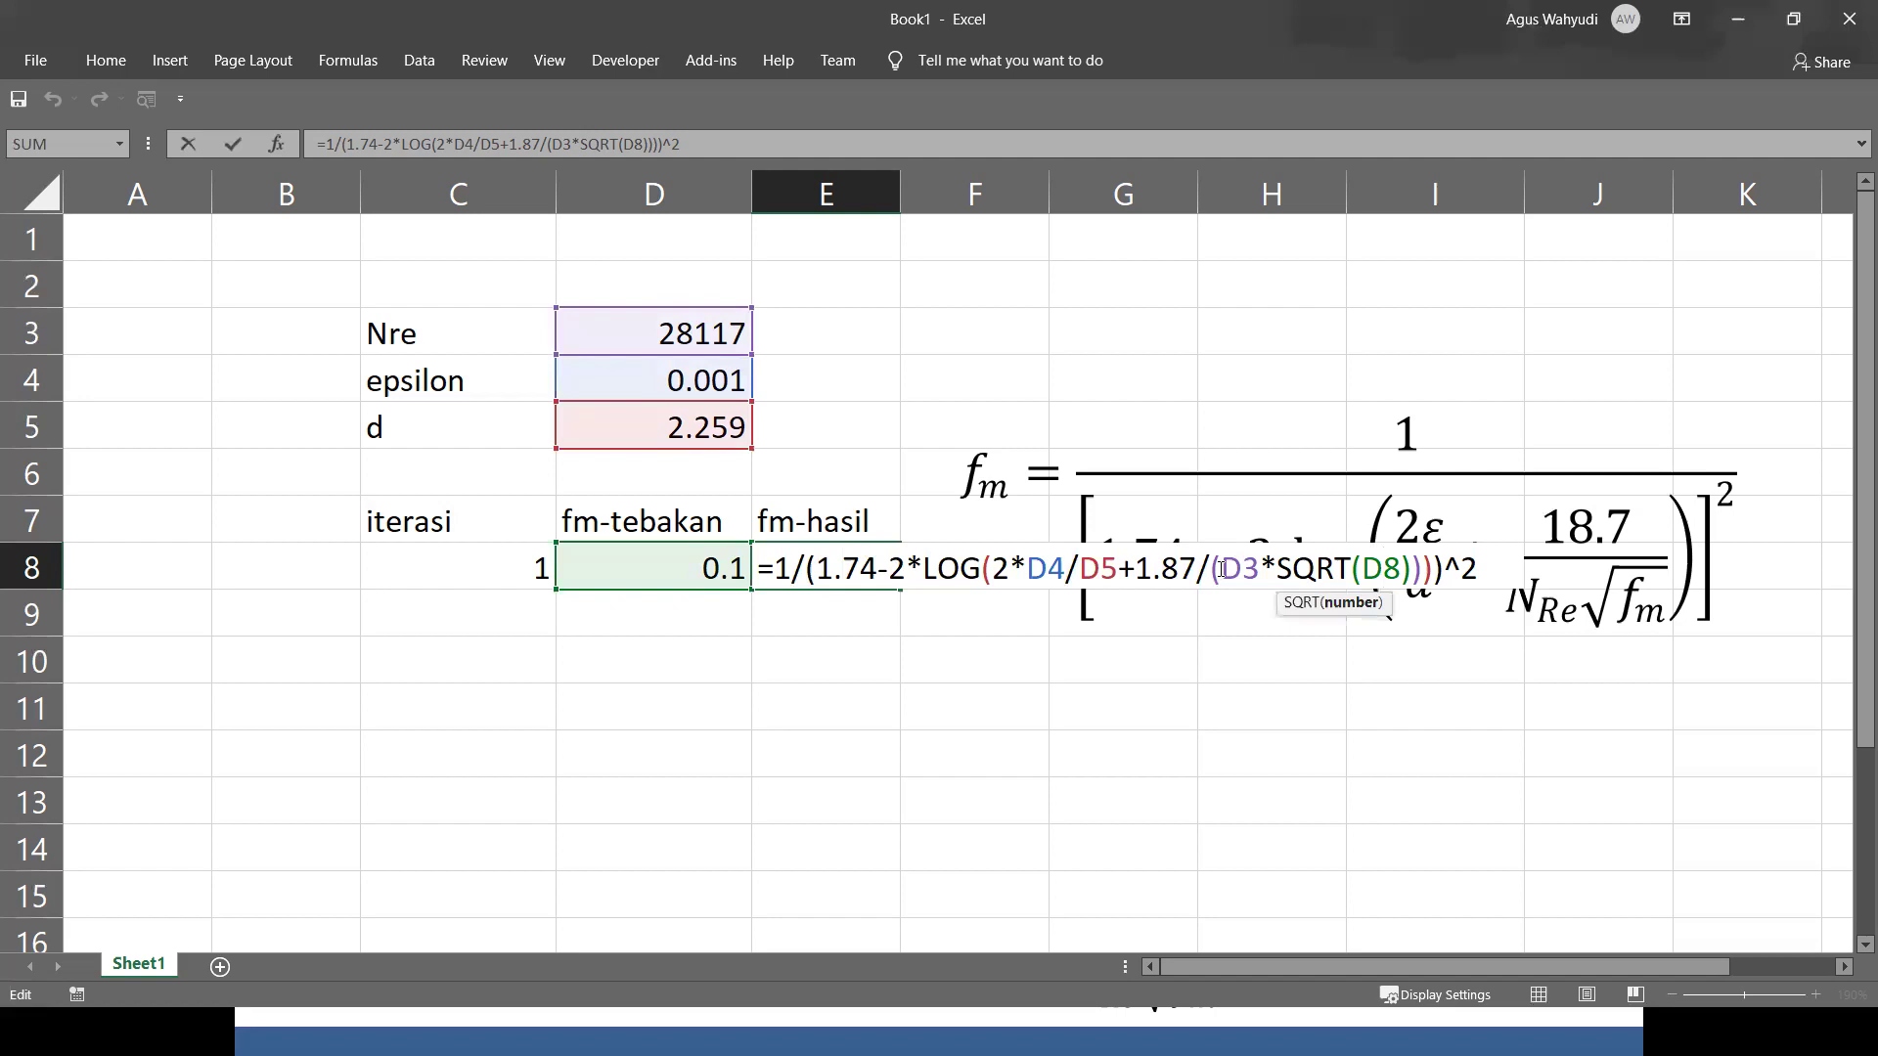
{"action": "left_click", "coordinate": [1023, 567]}
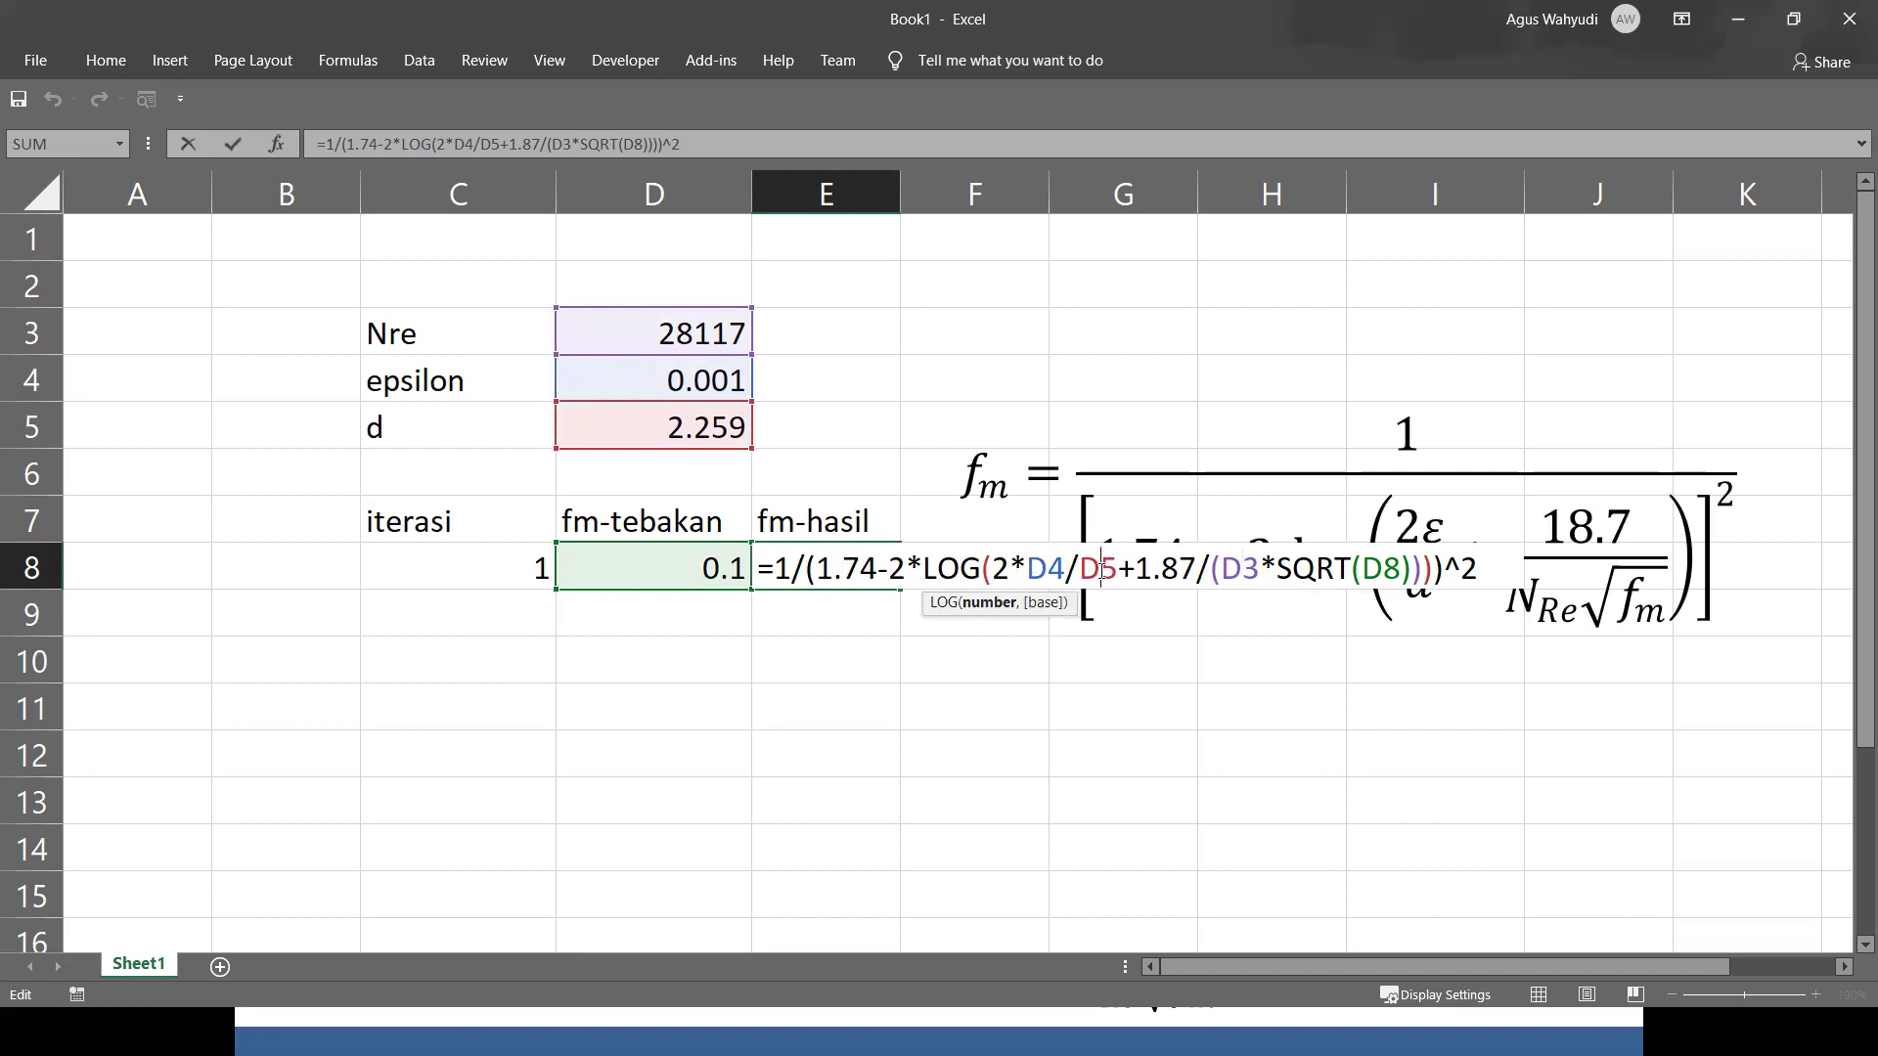
{"action": "left_click", "coordinate": [1102, 570]}
{"action": "key", "text": "Return"}
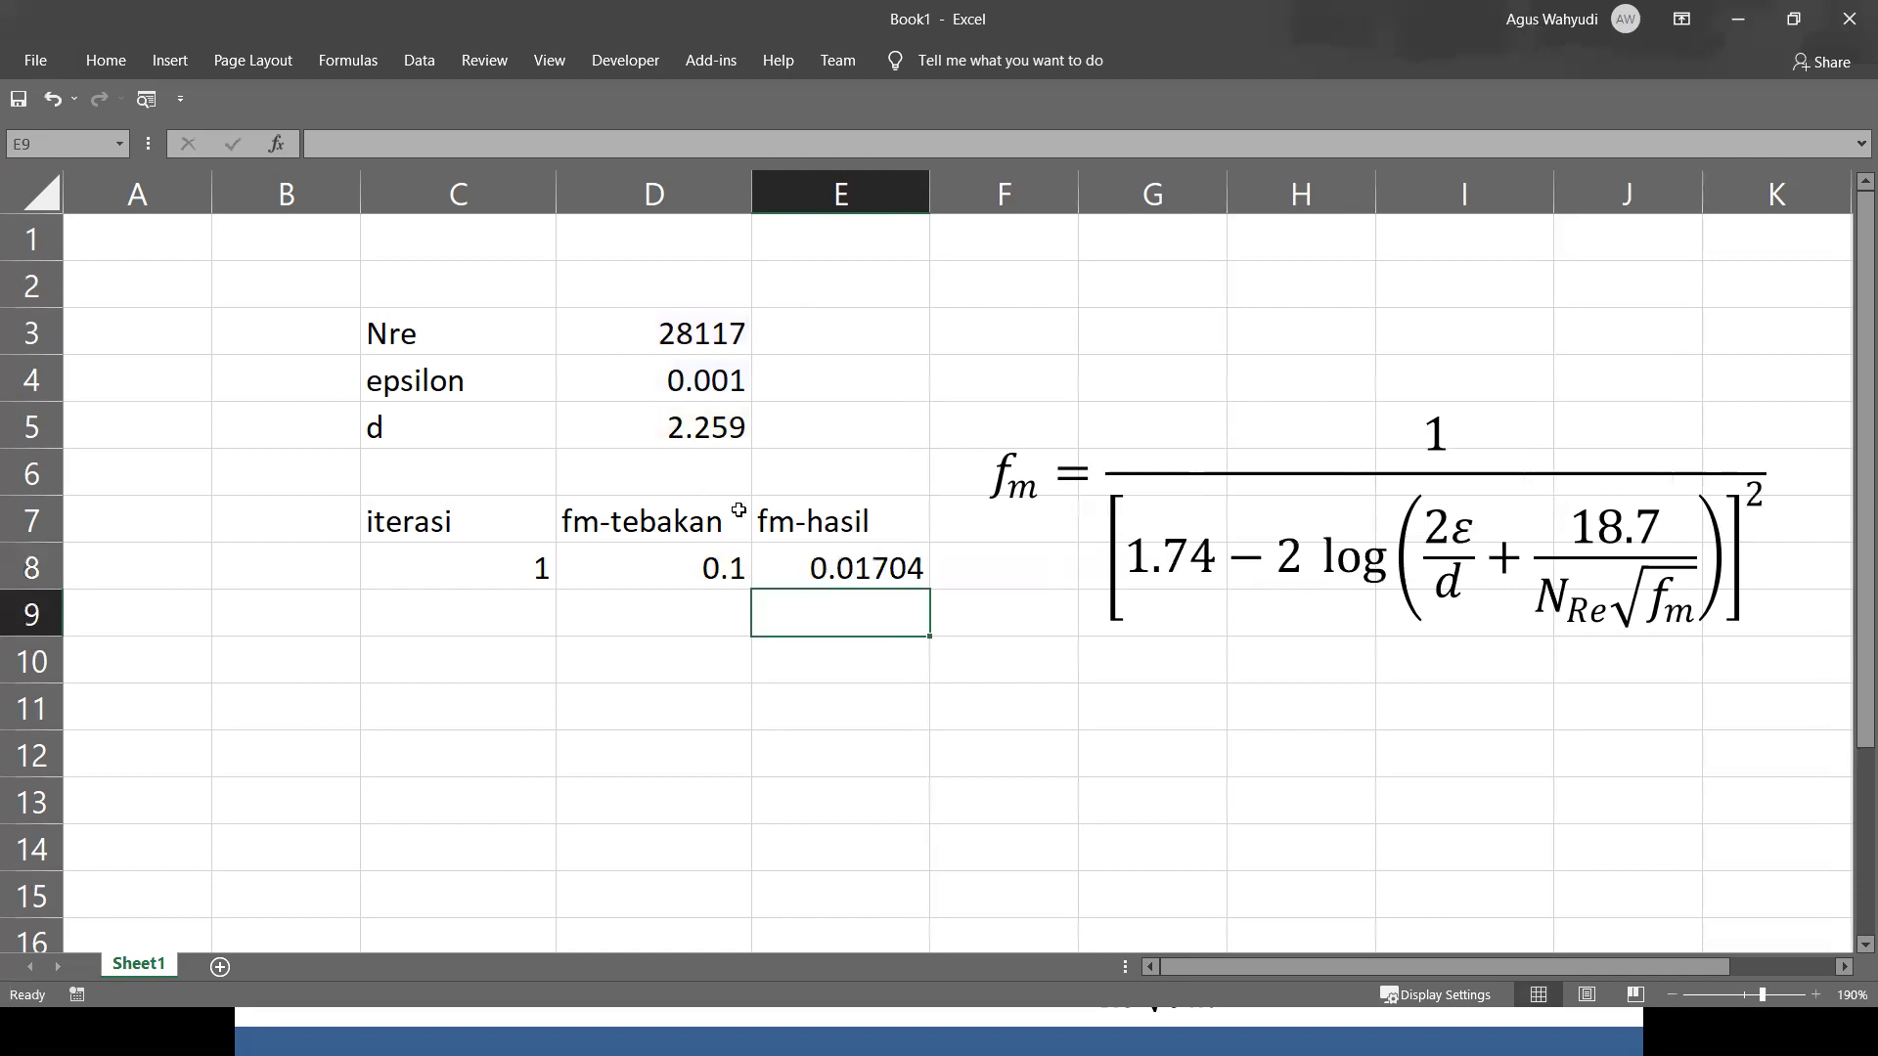
{"action": "left_click", "coordinate": [871, 580]}
{"action": "mouse_move", "coordinate": [917, 587]}
{"action": "left_mouse_down"}
{"action": "mouse_move", "coordinate": [893, 579]}
{"action": "mouse_move", "coordinate": [930, 590]}
{"action": "left_mouse_up"}
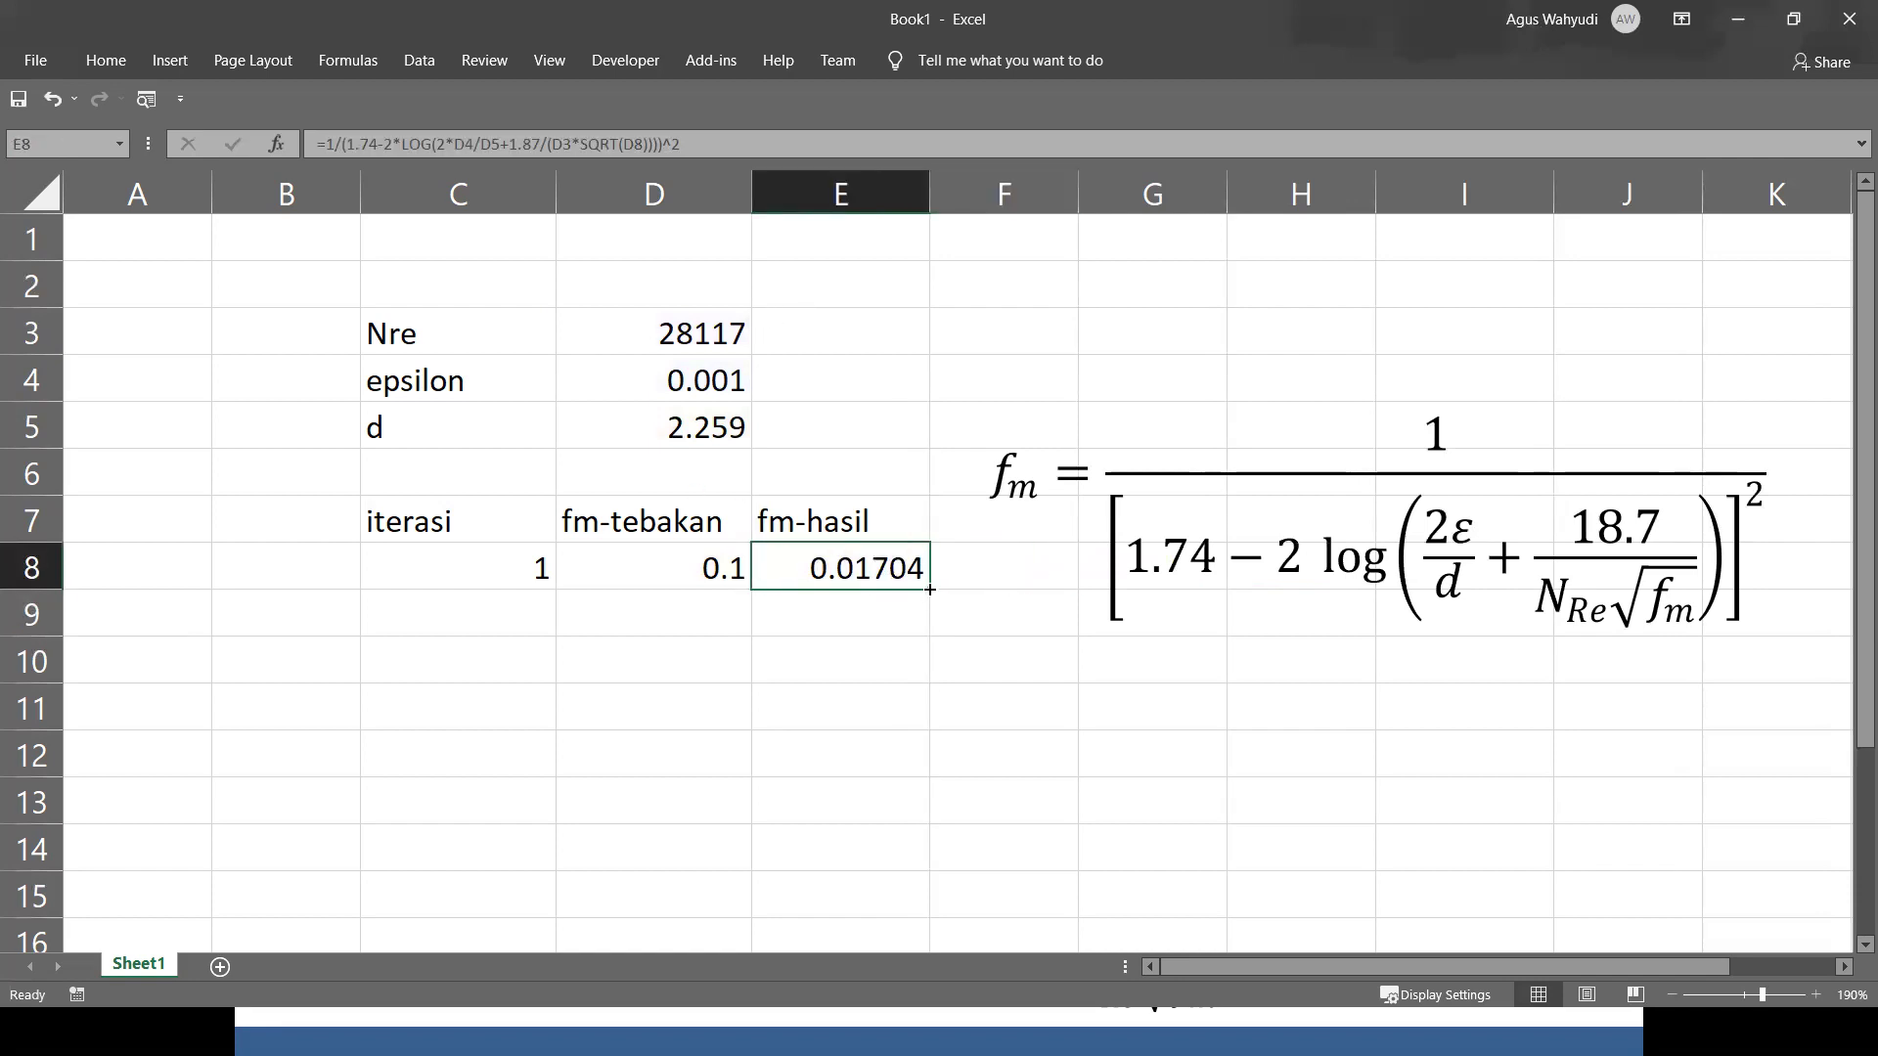
{"action": "left_click", "coordinate": [675, 606]}
{"action": "type", "text": "="}
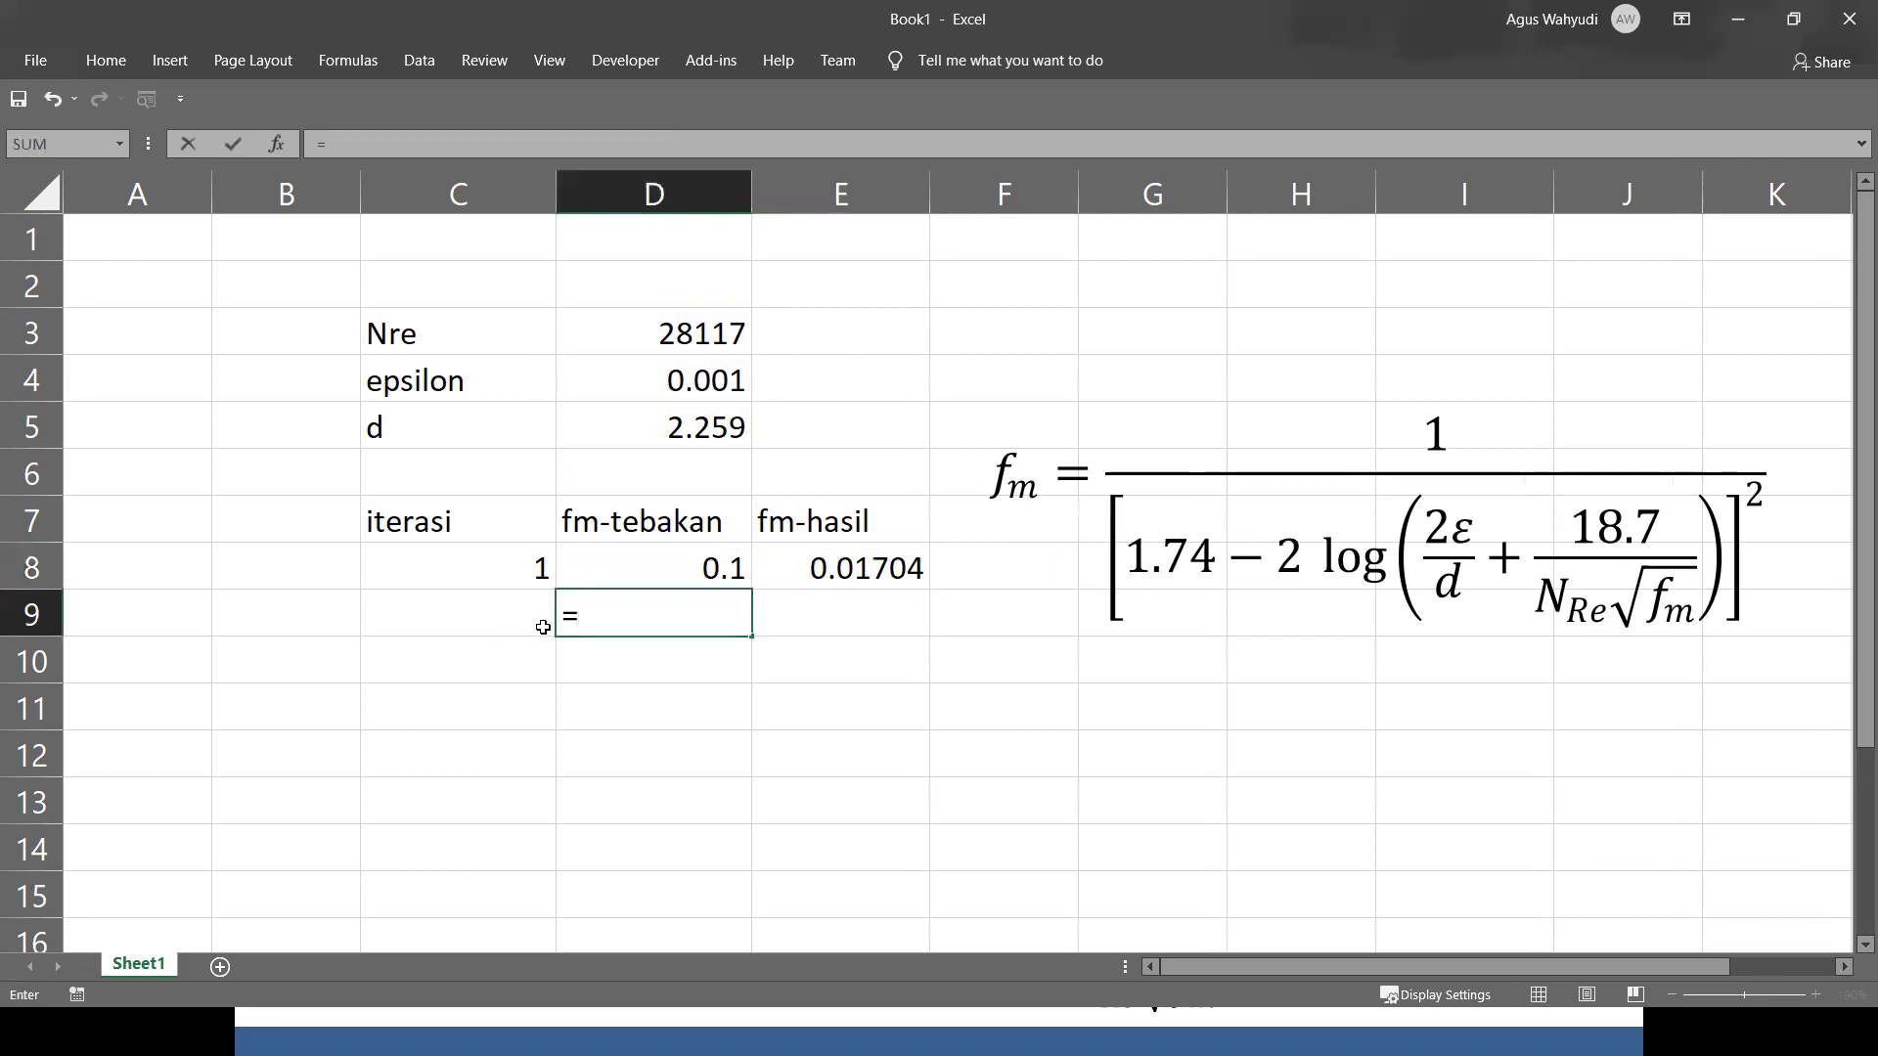
{"action": "key", "text": "Escape"}
Enter iteration number 2 in C9 and set its fm-tebakan in D9 to =E8, the first fm-hasil.
{"action": "key", "text": "Left"}
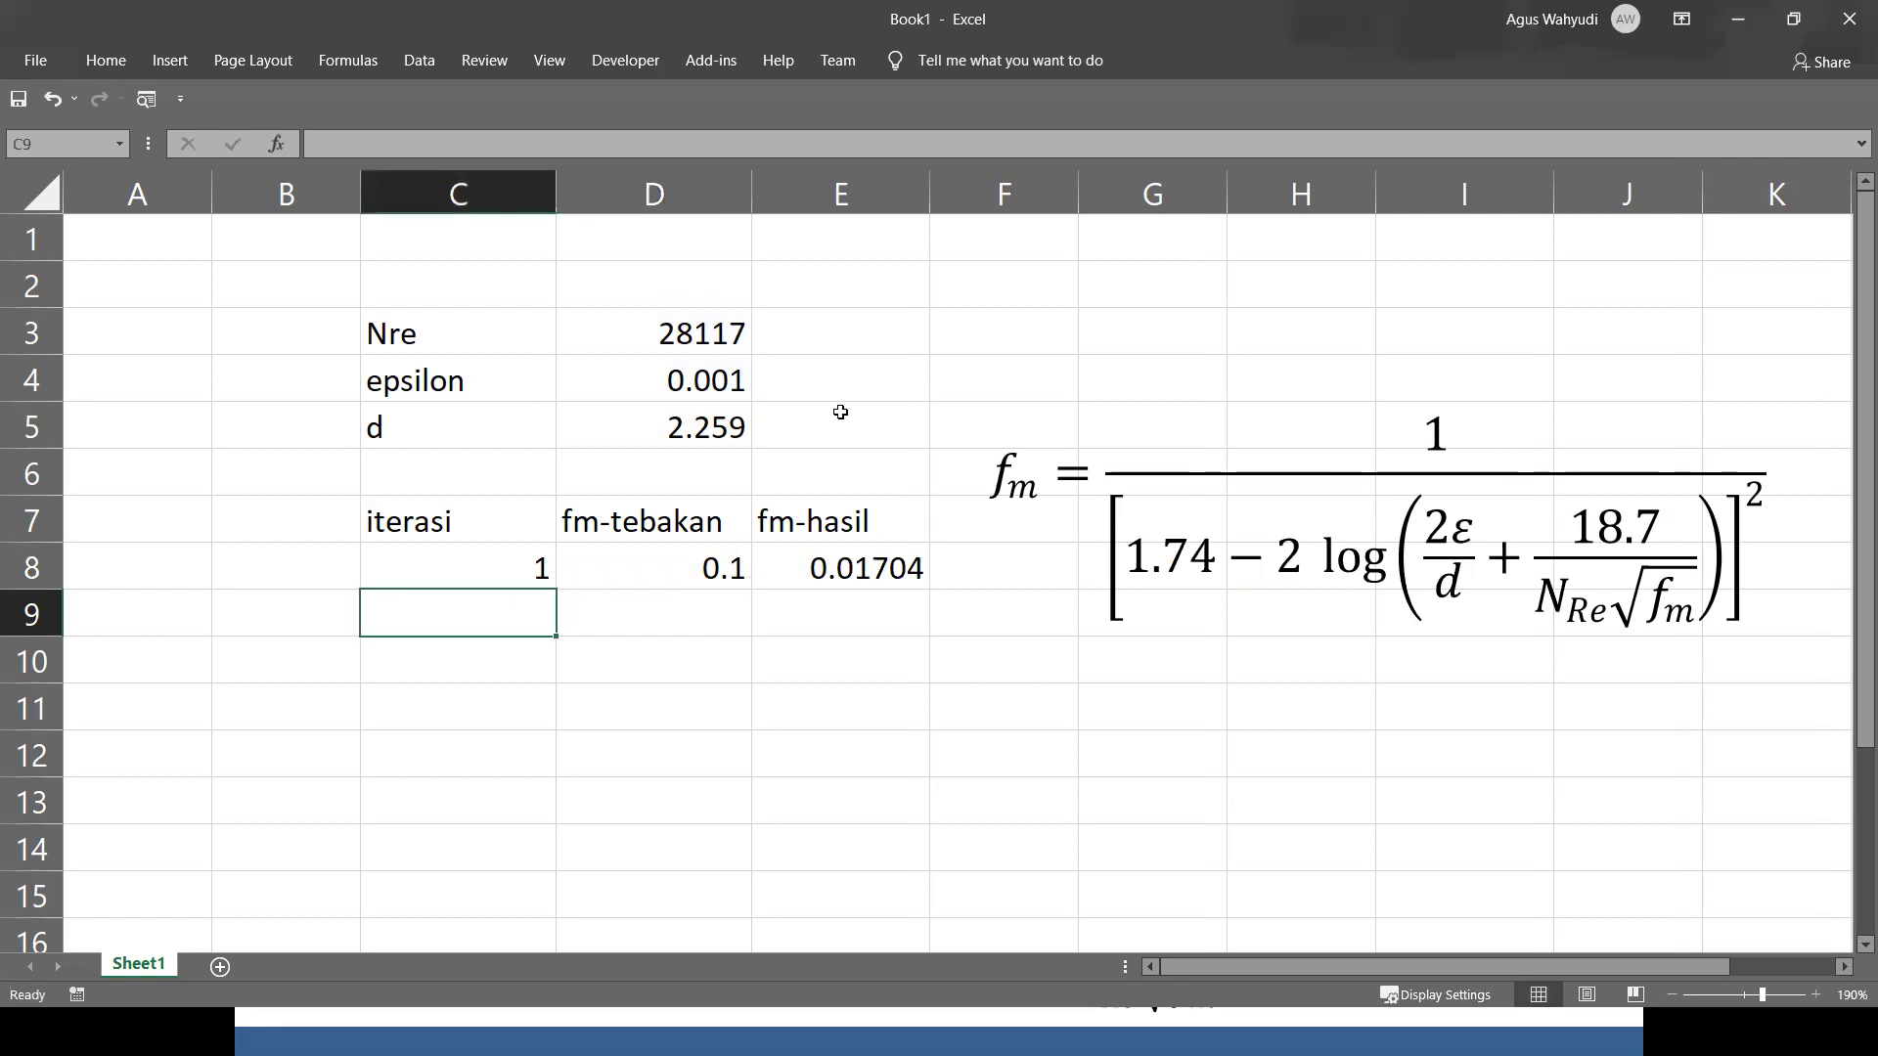
{"action": "type", "text": "2"}
{"action": "key", "text": "Right"}
{"action": "type", "text": "="}
{"action": "key", "text": "Up"}
{"action": "key", "text": "Right"}
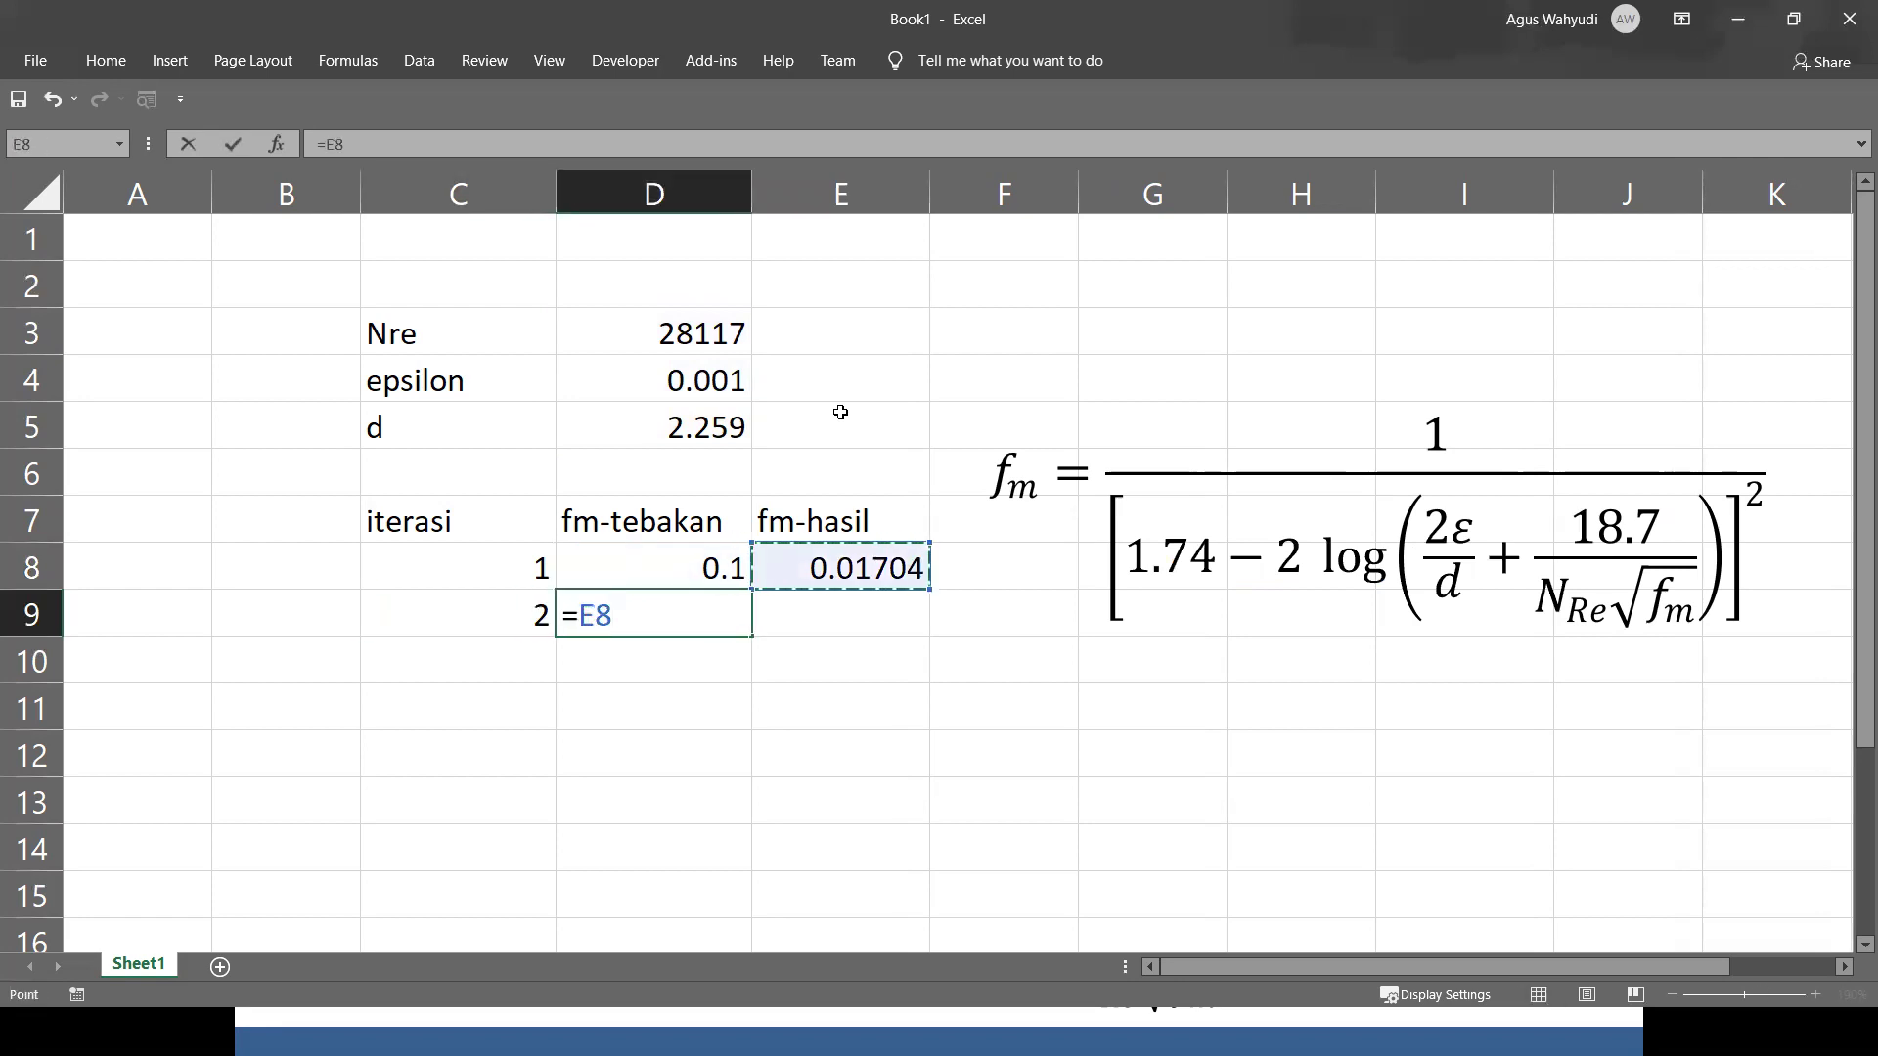
{"action": "key", "text": "Return"}
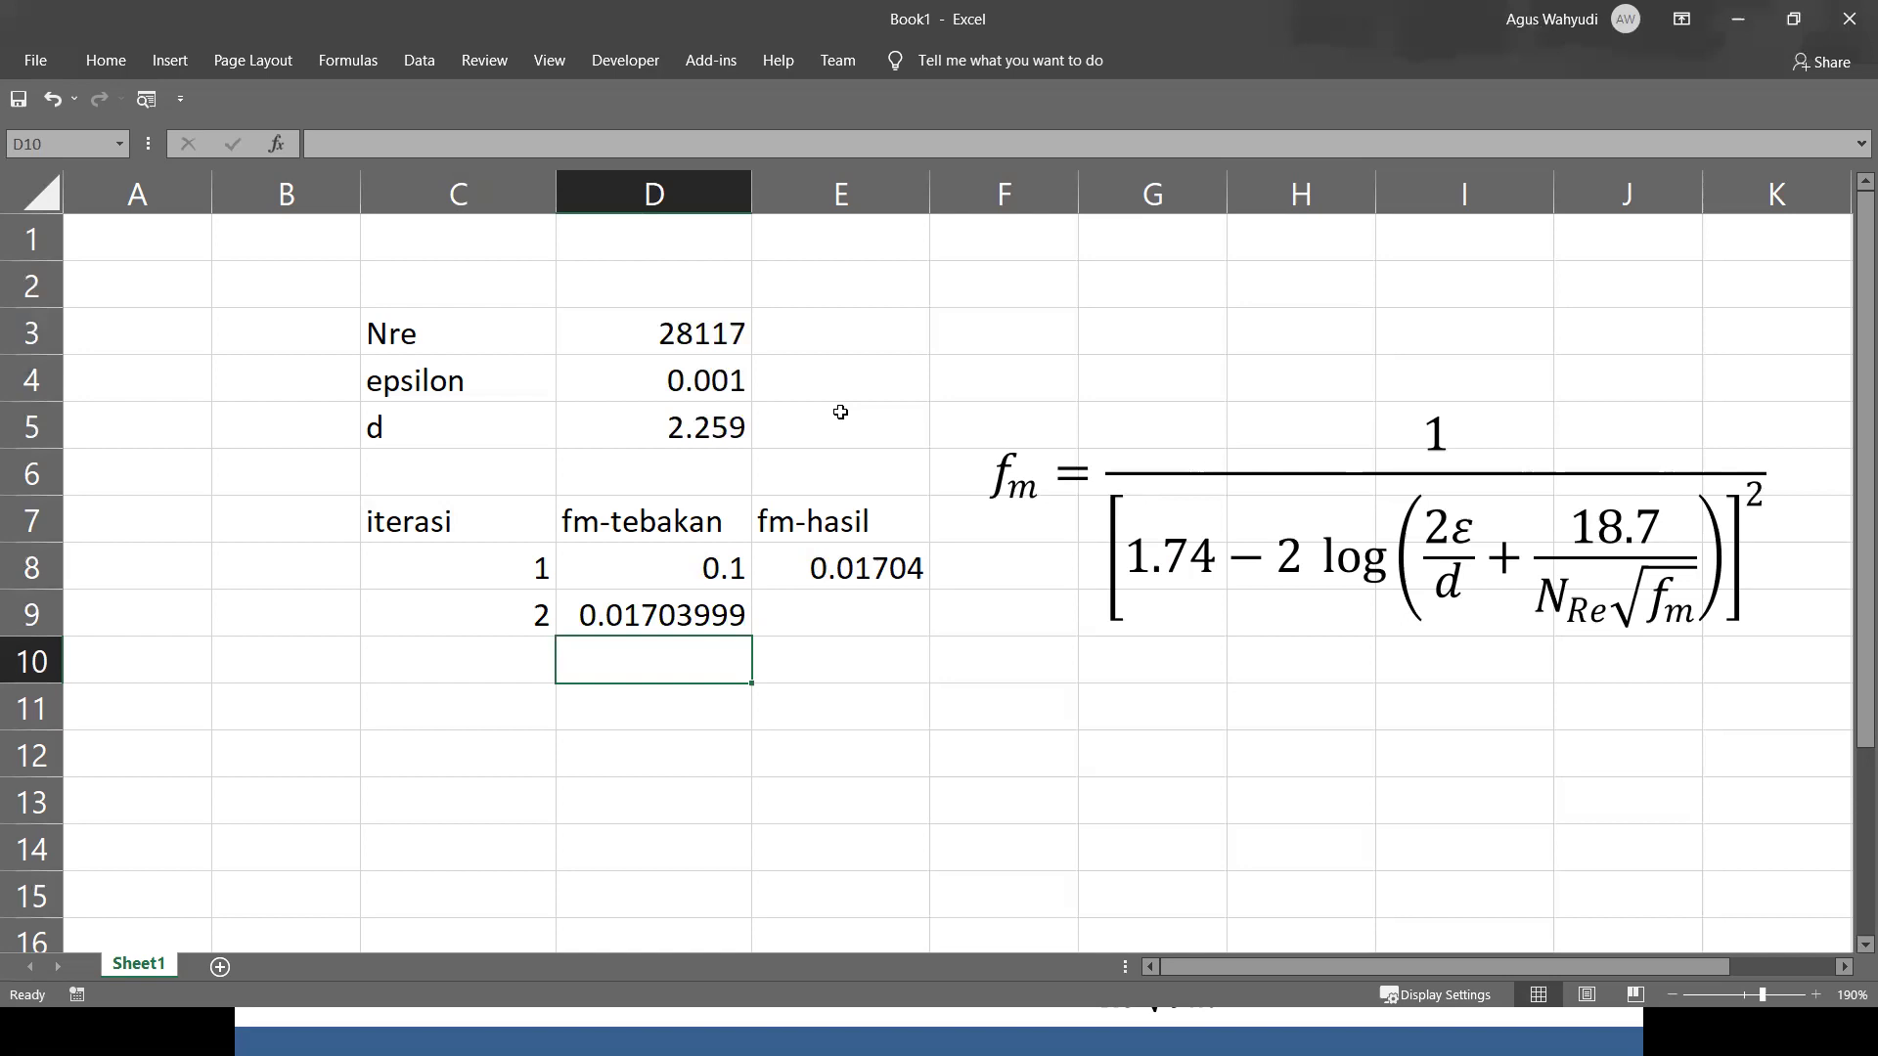
Fill the fm-hasil formula from E8 down to E9 and check which cells the copy references.
{"action": "key", "text": "Up"}
{"action": "key", "text": "Right"}
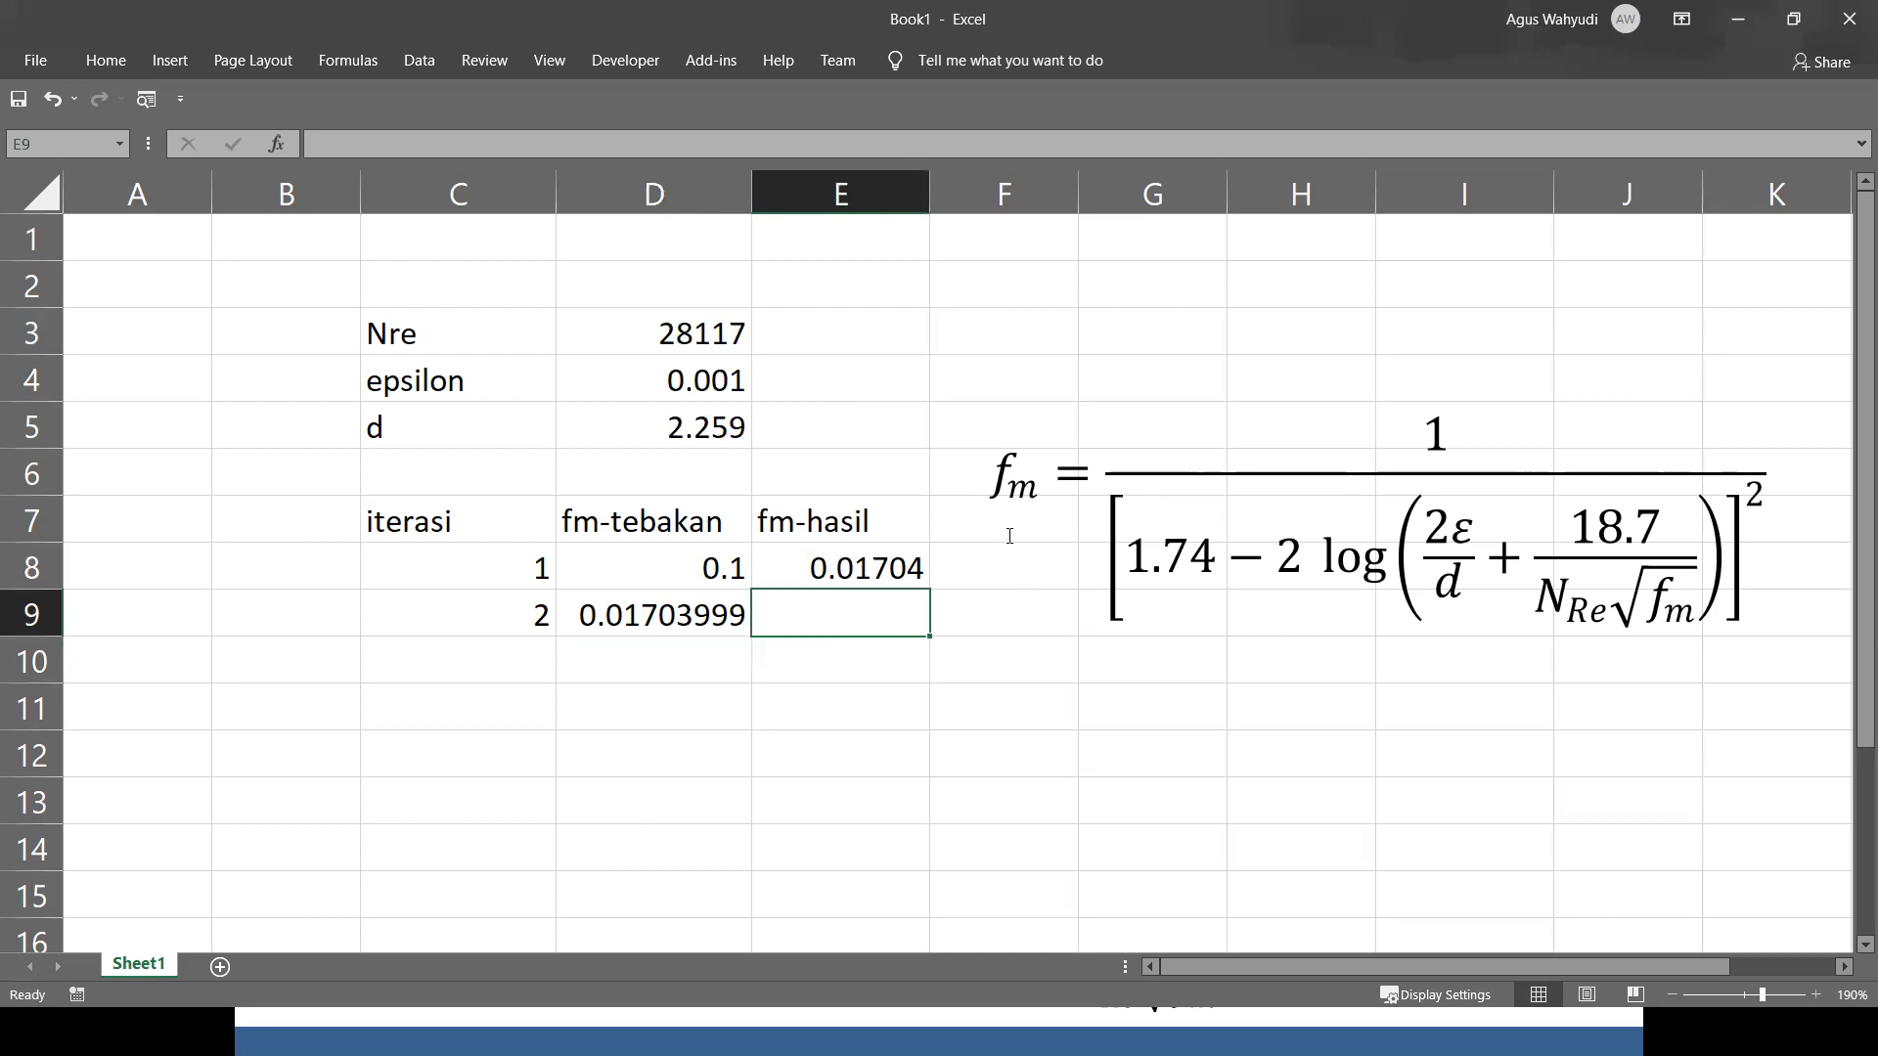
{"action": "left_click", "coordinate": [883, 577]}
{"action": "left_click_drag", "start_coordinate": [930, 588], "coordinate": [905, 624]}
{"action": "left_click_drag", "start_coordinate": [913, 717], "coordinate": [865, 631]}
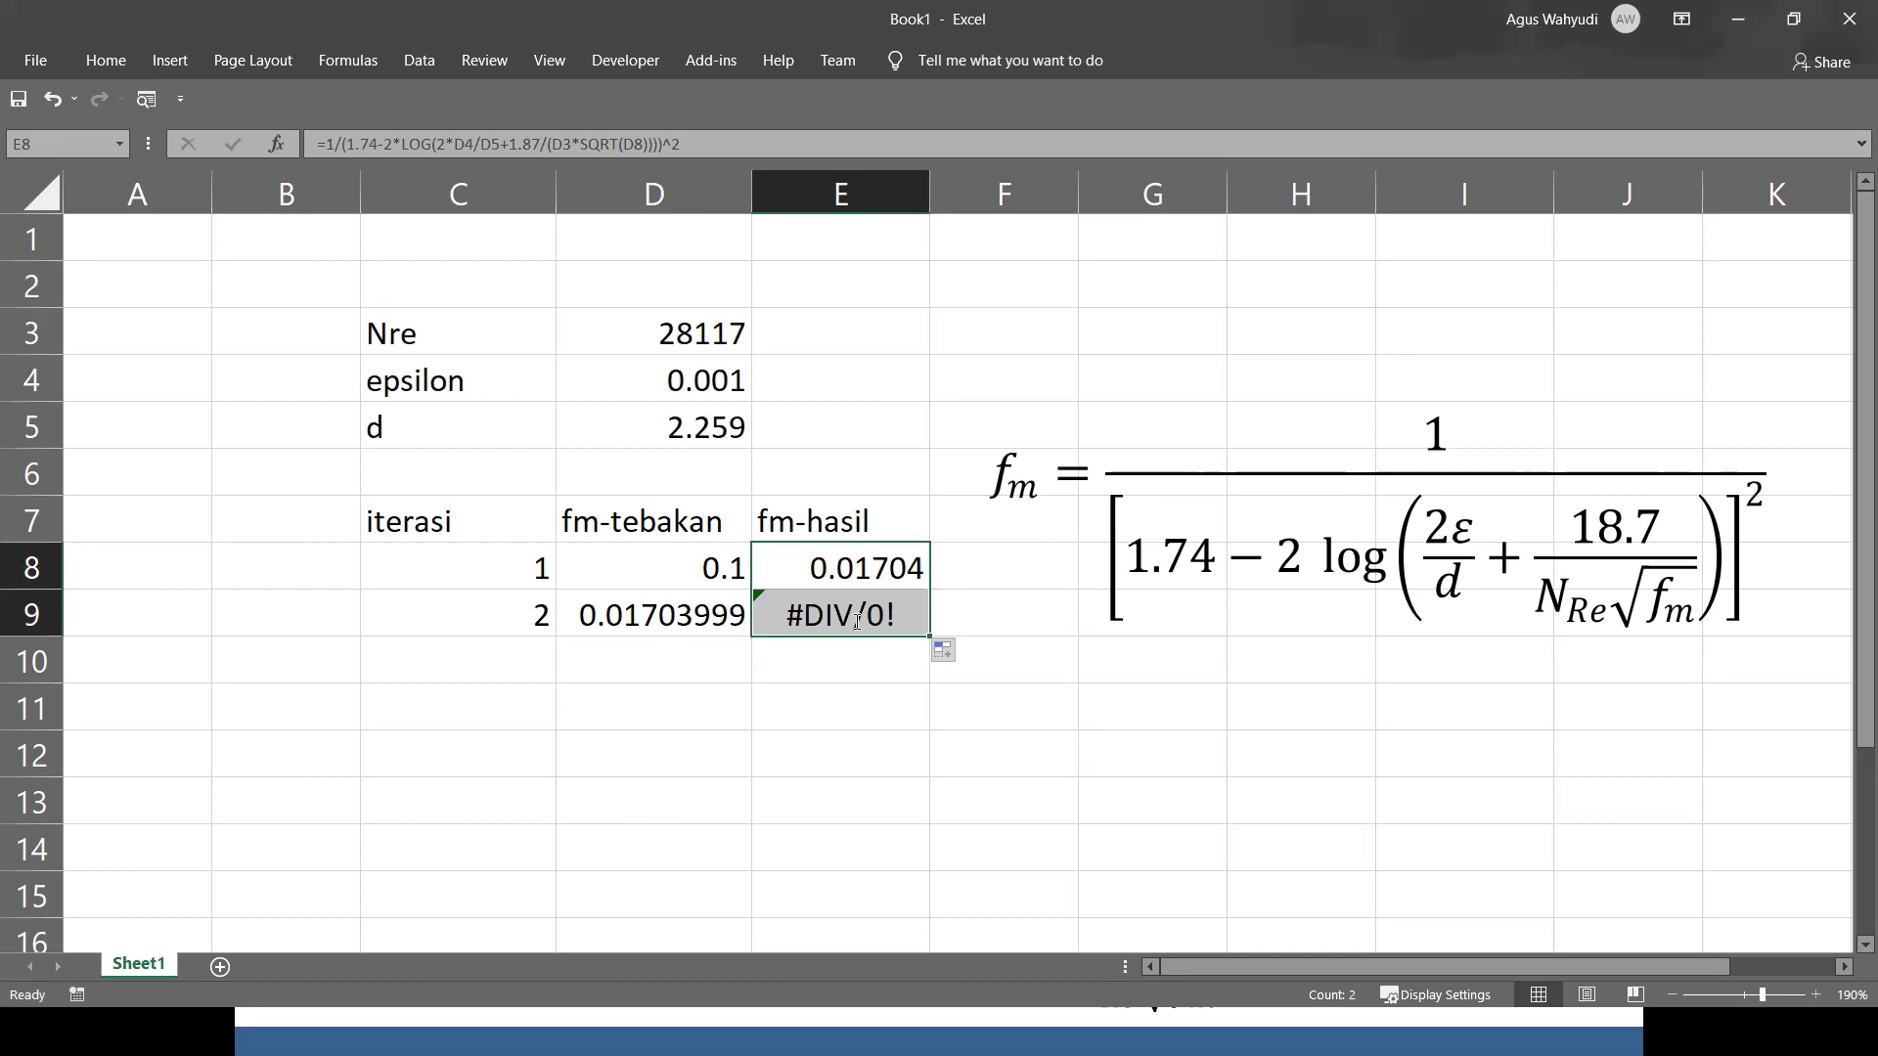
{"action": "double_click", "coordinate": [847, 608]}
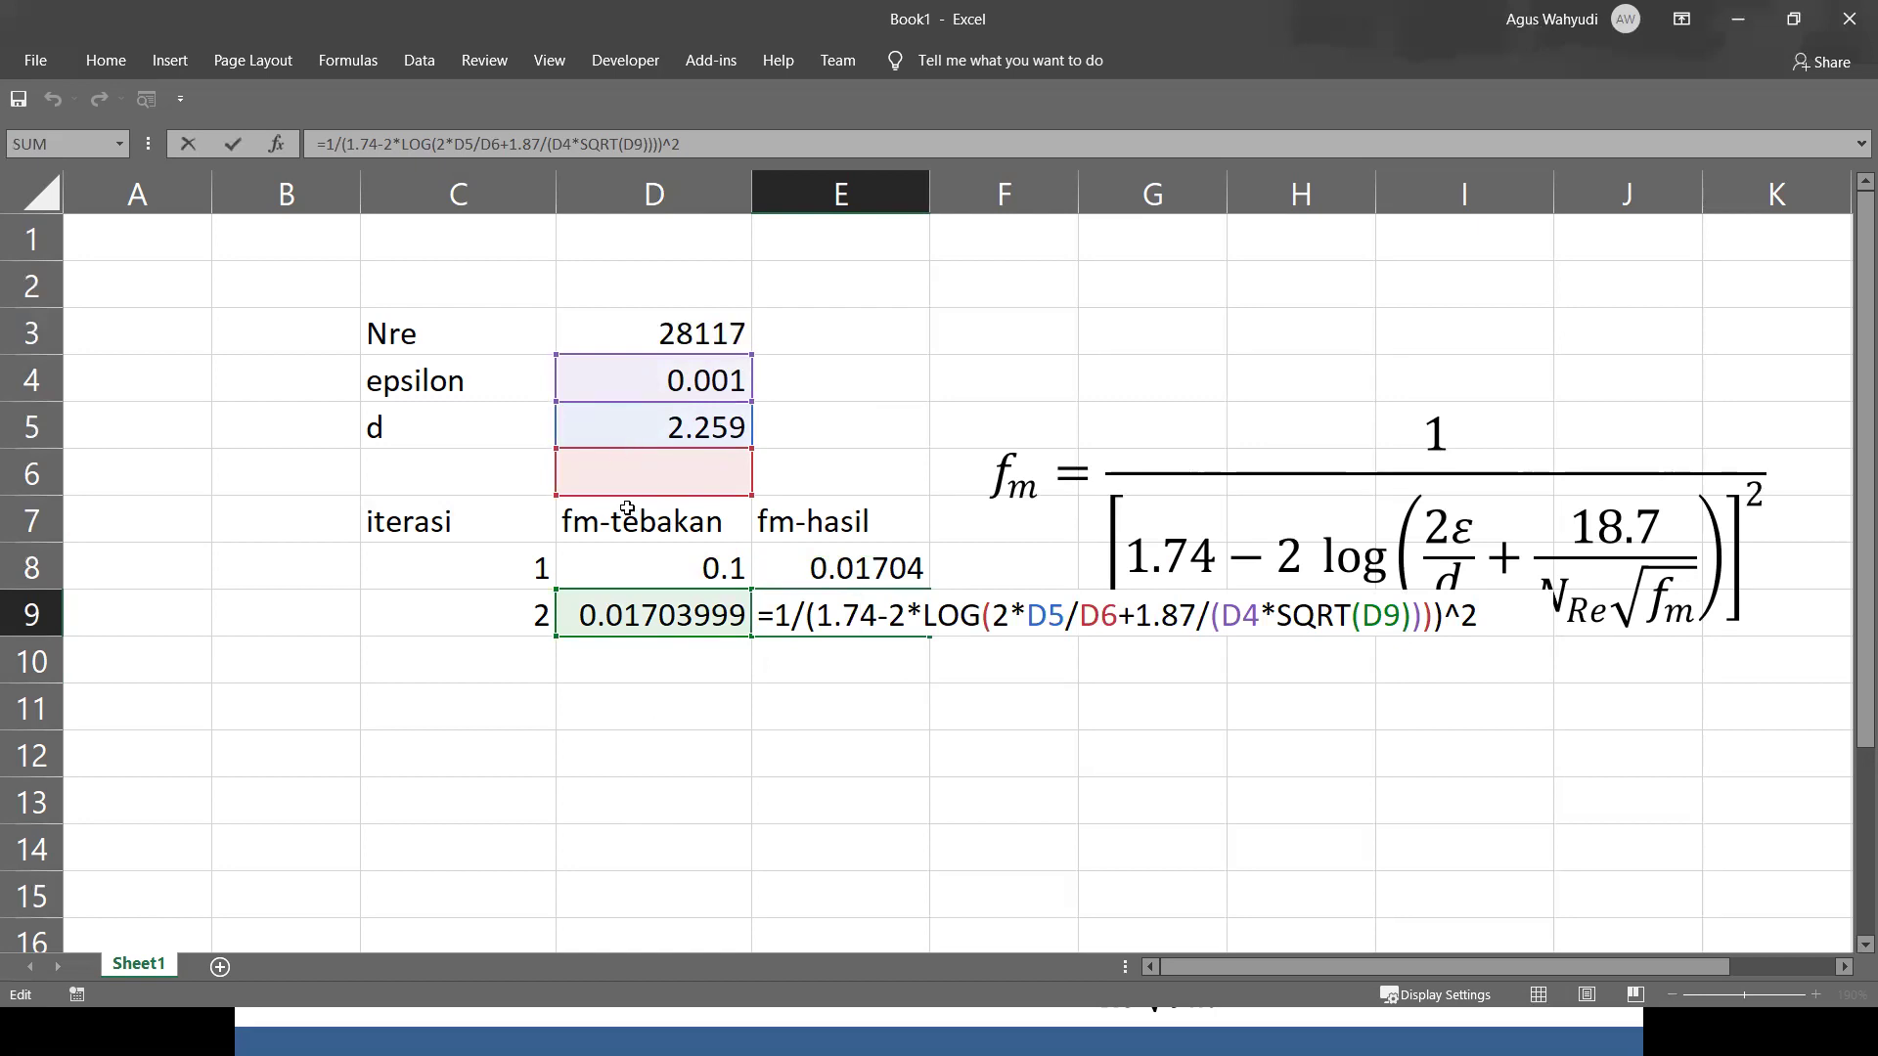
{"action": "key", "text": "Return"}
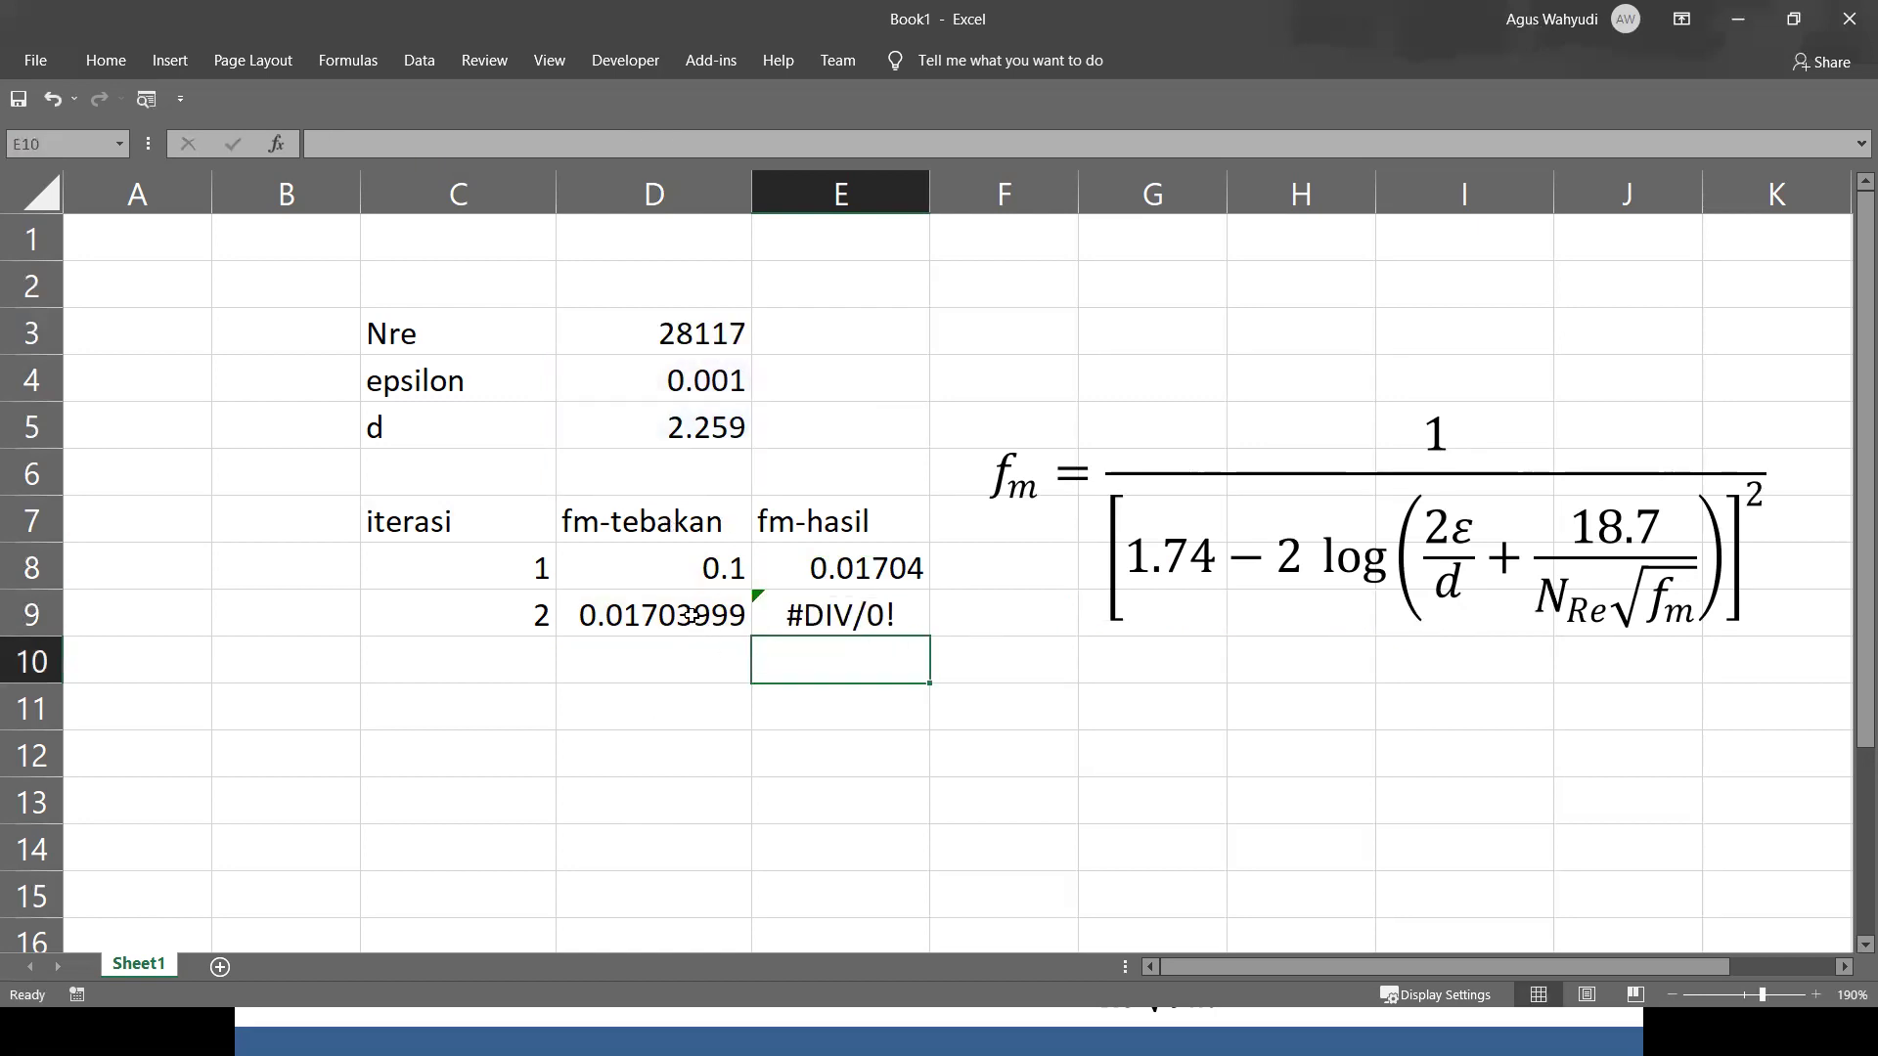
Fill the fm-tebakan formula from D9 down to D10 and check the reference in D9.
{"action": "left_click", "coordinate": [694, 623]}
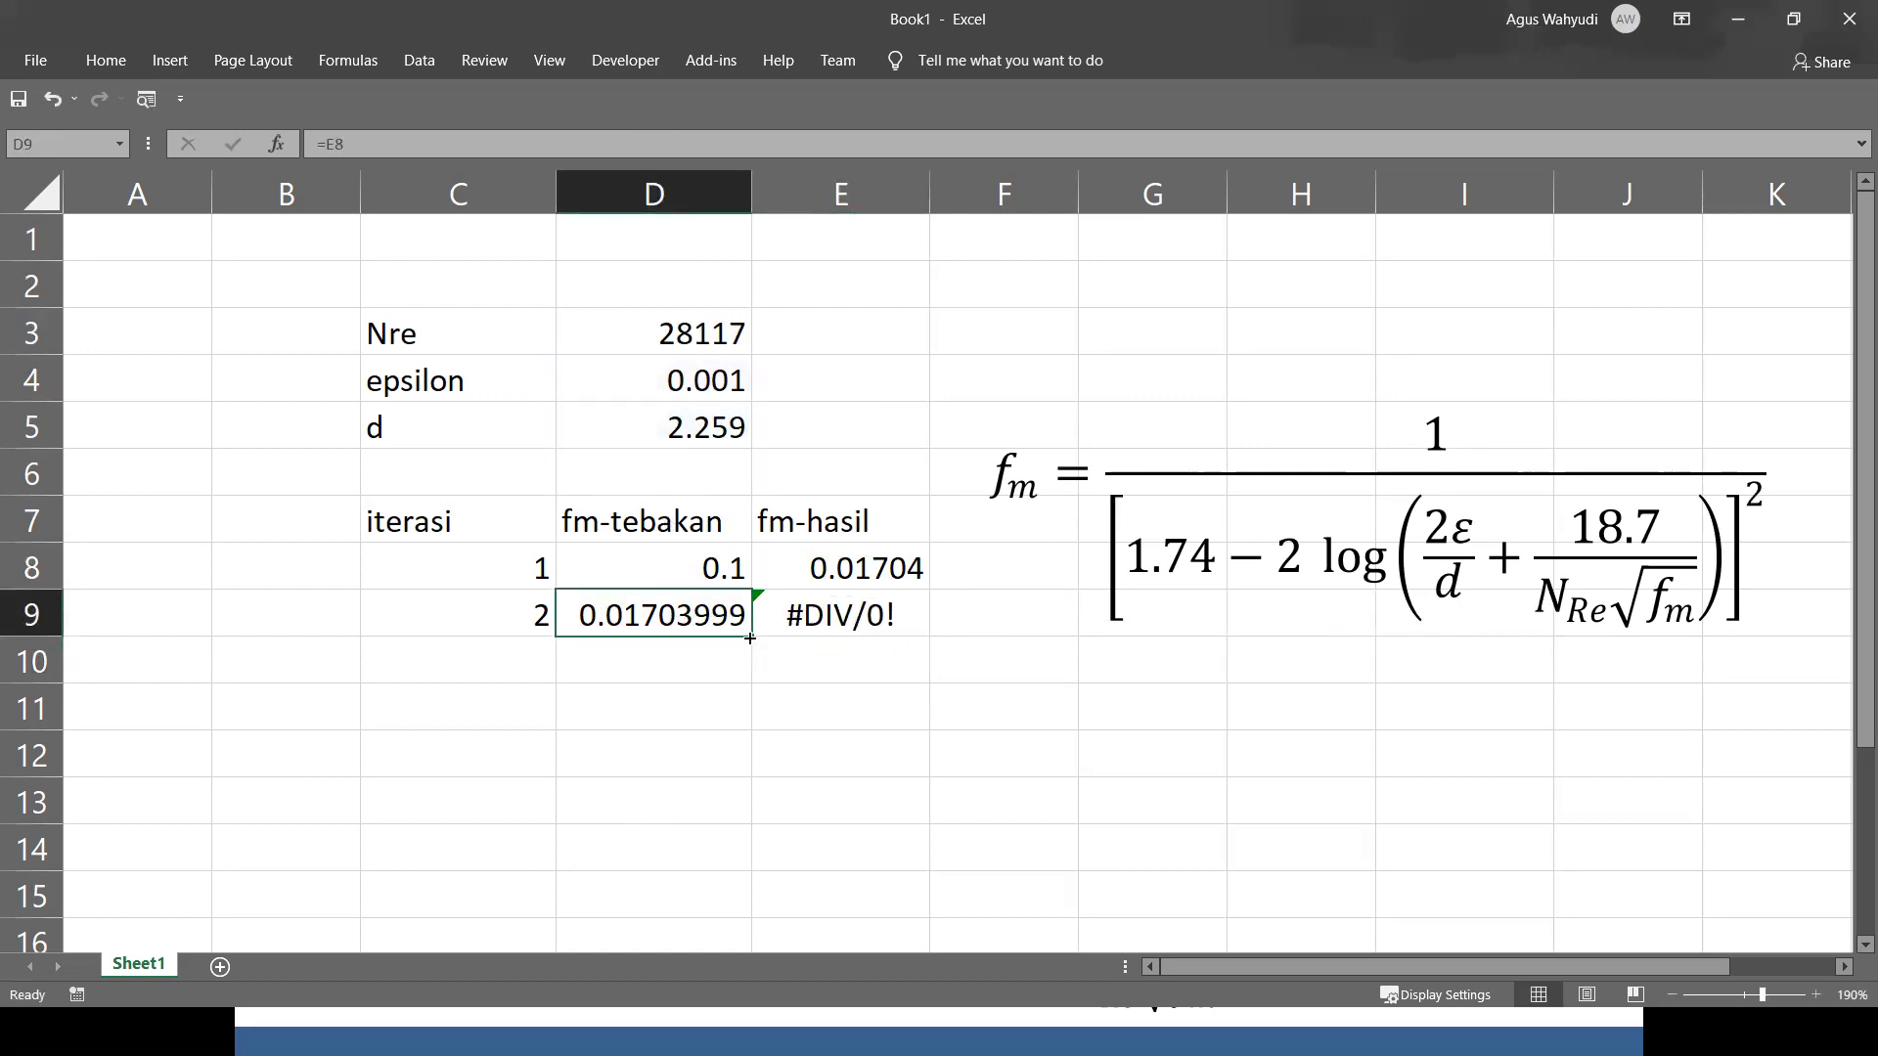
{"action": "left_click_drag", "start_coordinate": [746, 639], "coordinate": [739, 675]}
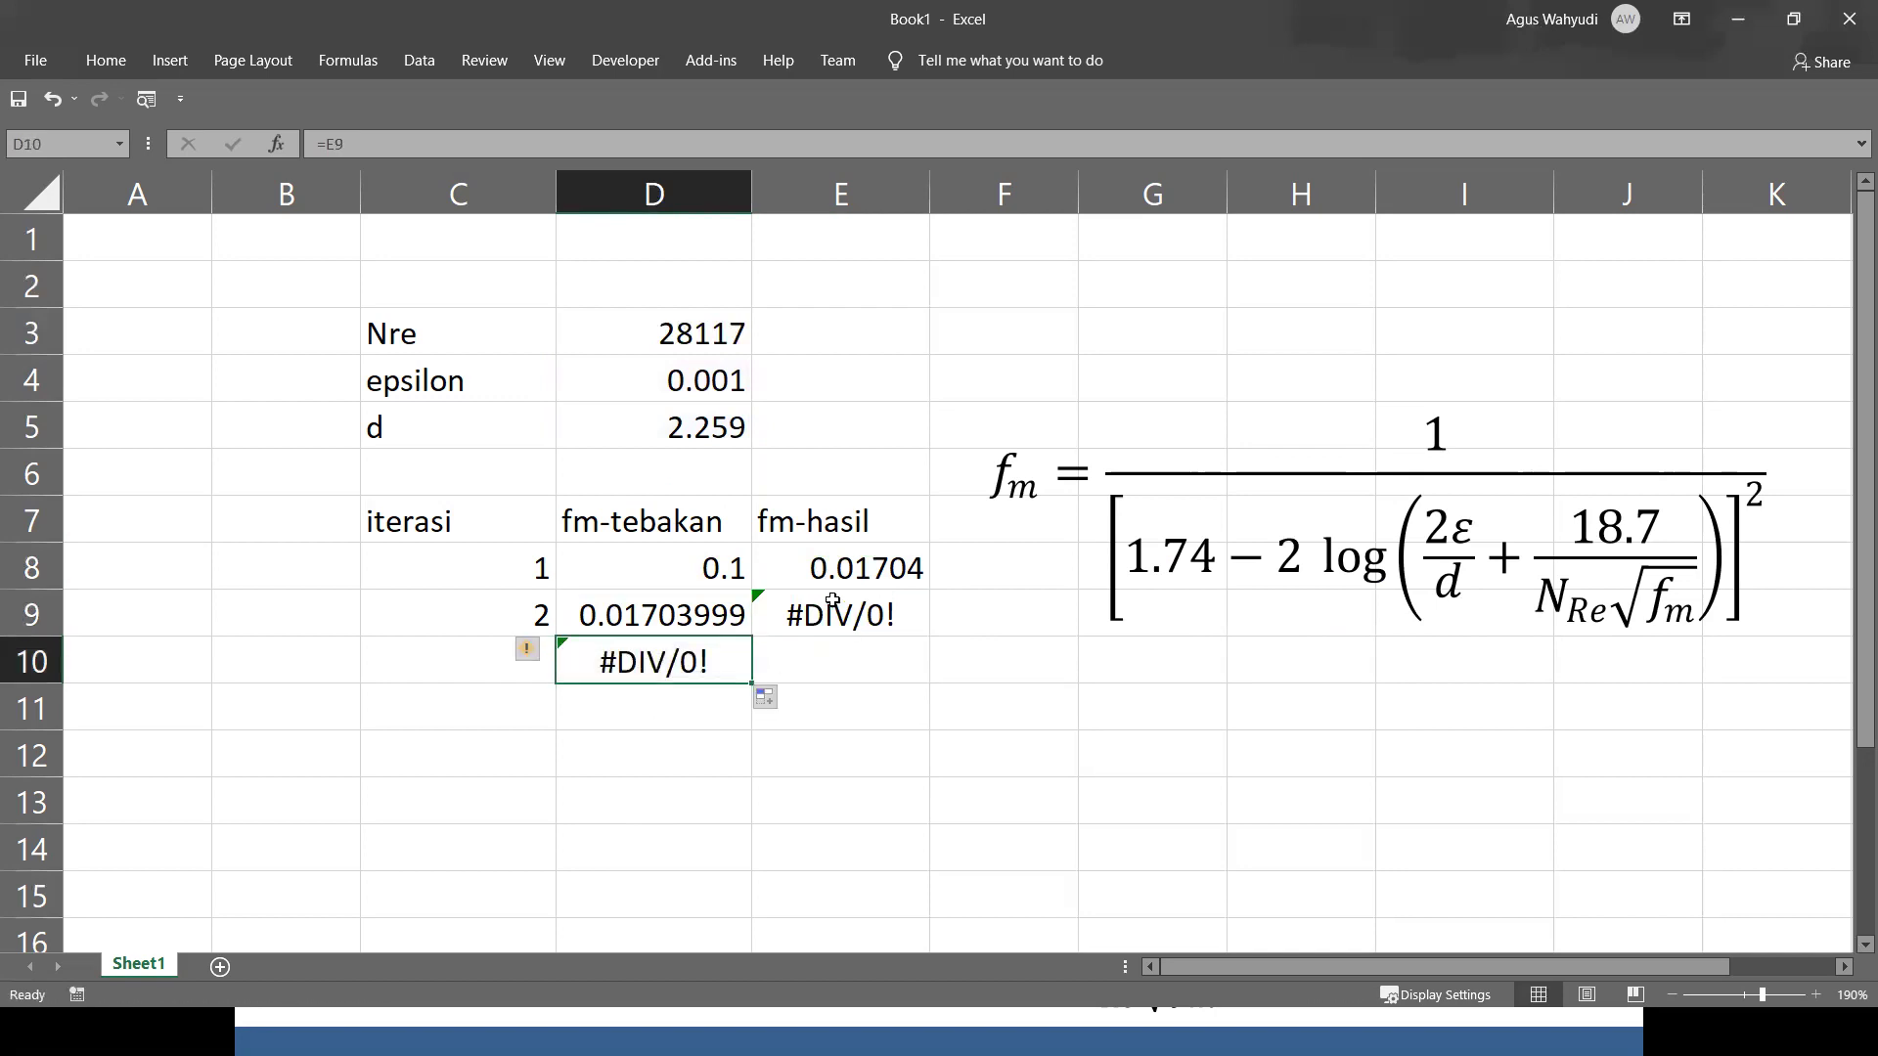
{"action": "left_click", "coordinate": [849, 602]}
{"action": "double_click", "coordinate": [668, 613]}
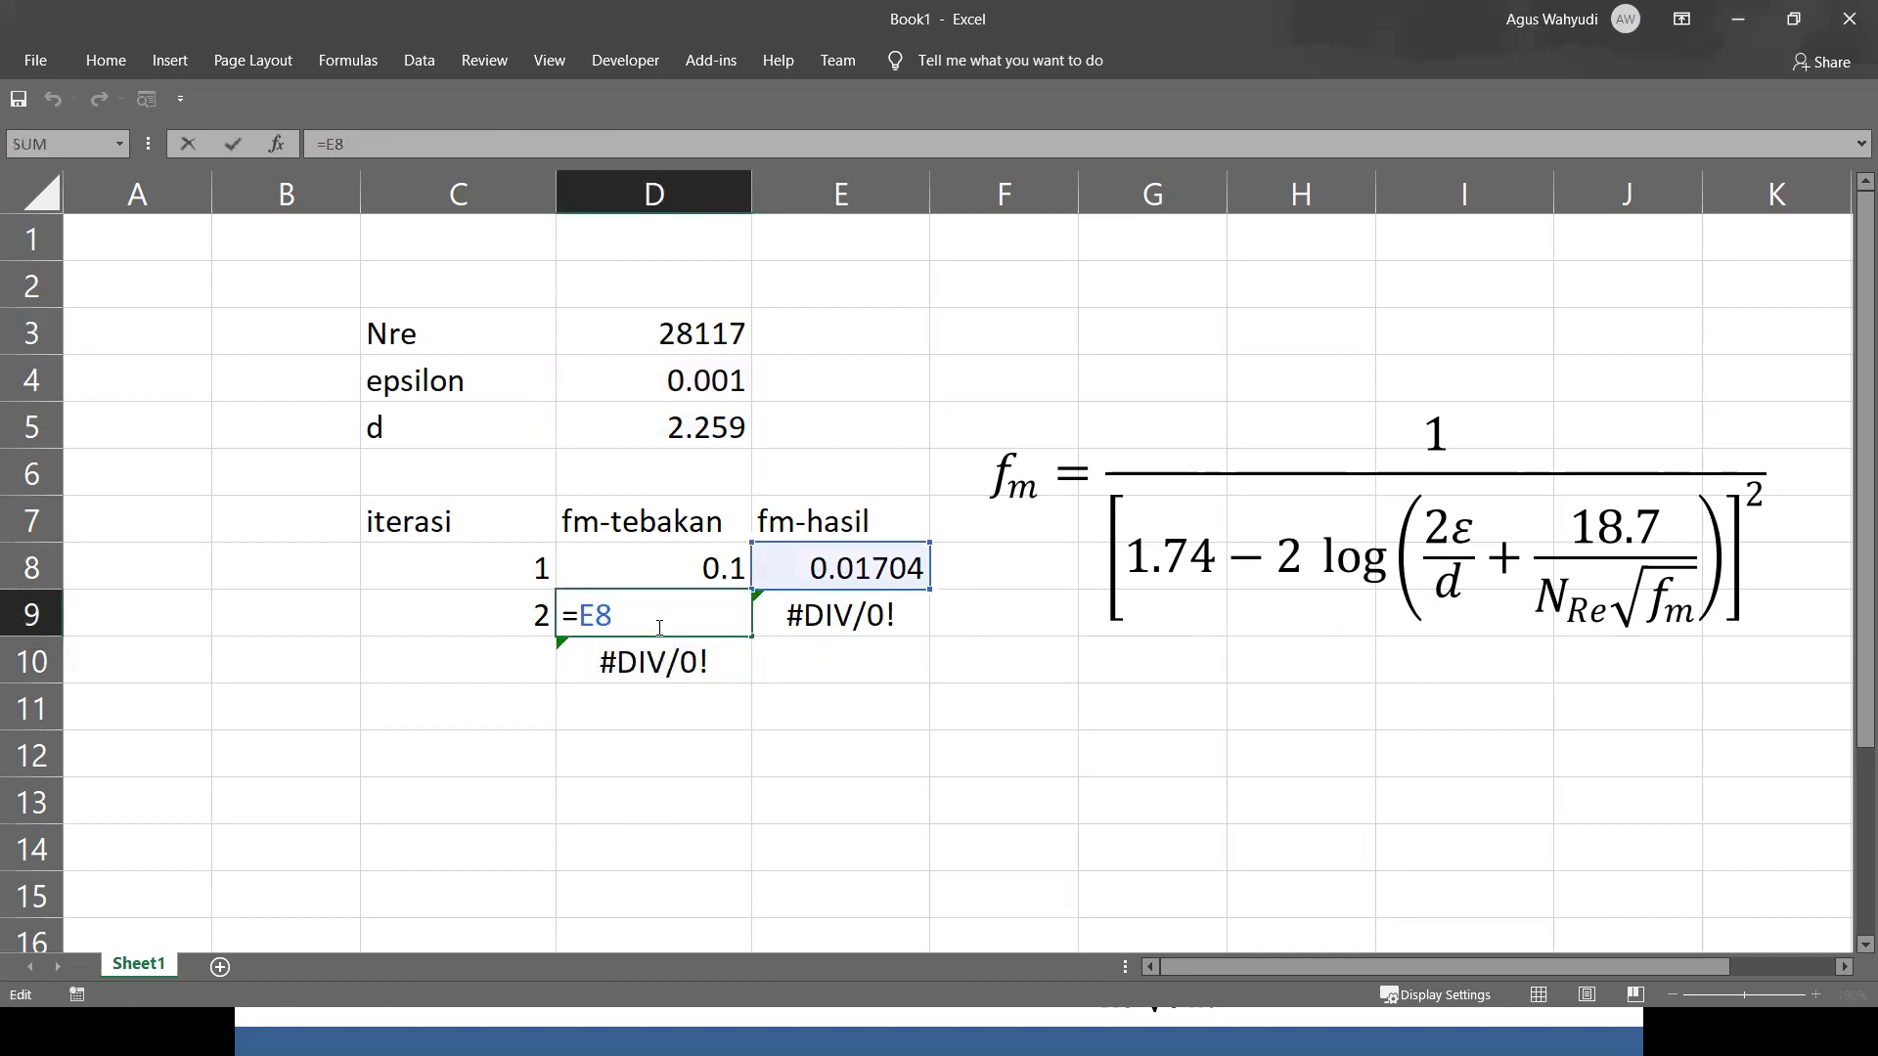
{"action": "key", "text": "Return"}
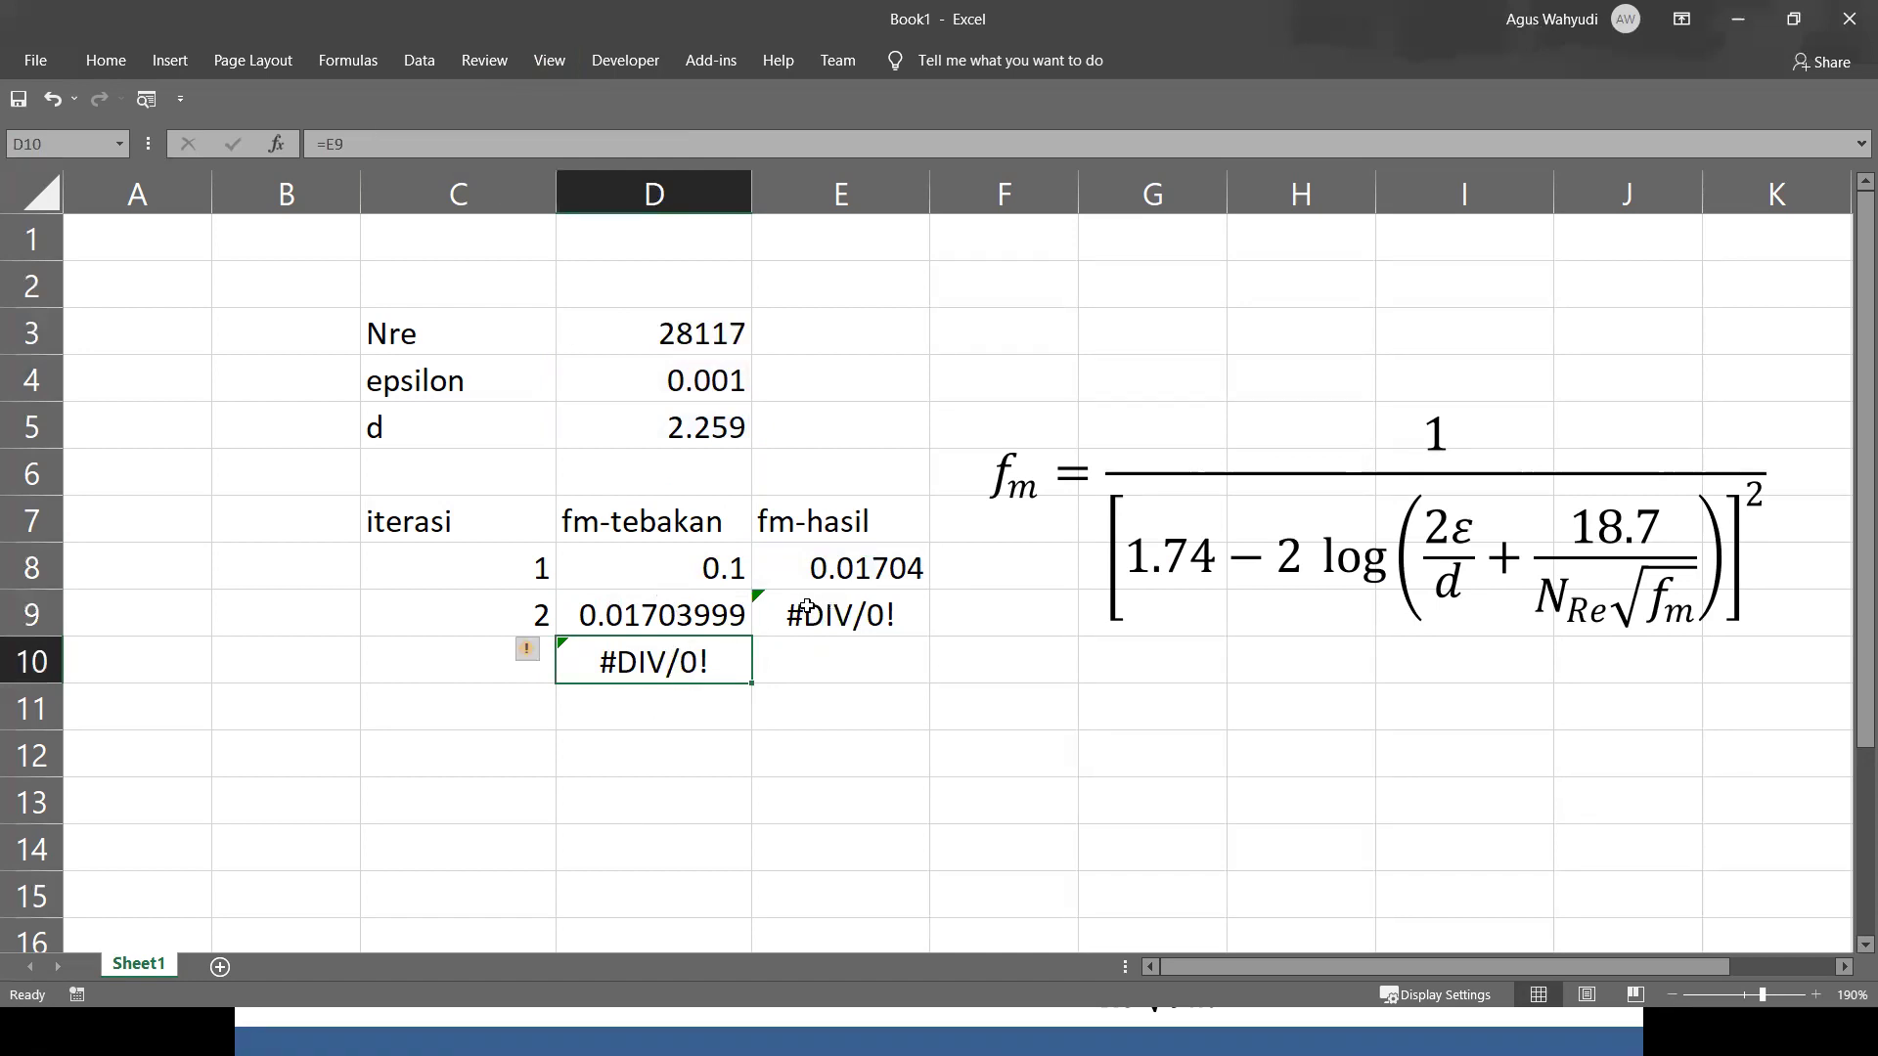
Fill the fm-hasil formula from E9 down to E10 and inspect the references in the copy.
{"action": "left_click", "coordinate": [807, 606]}
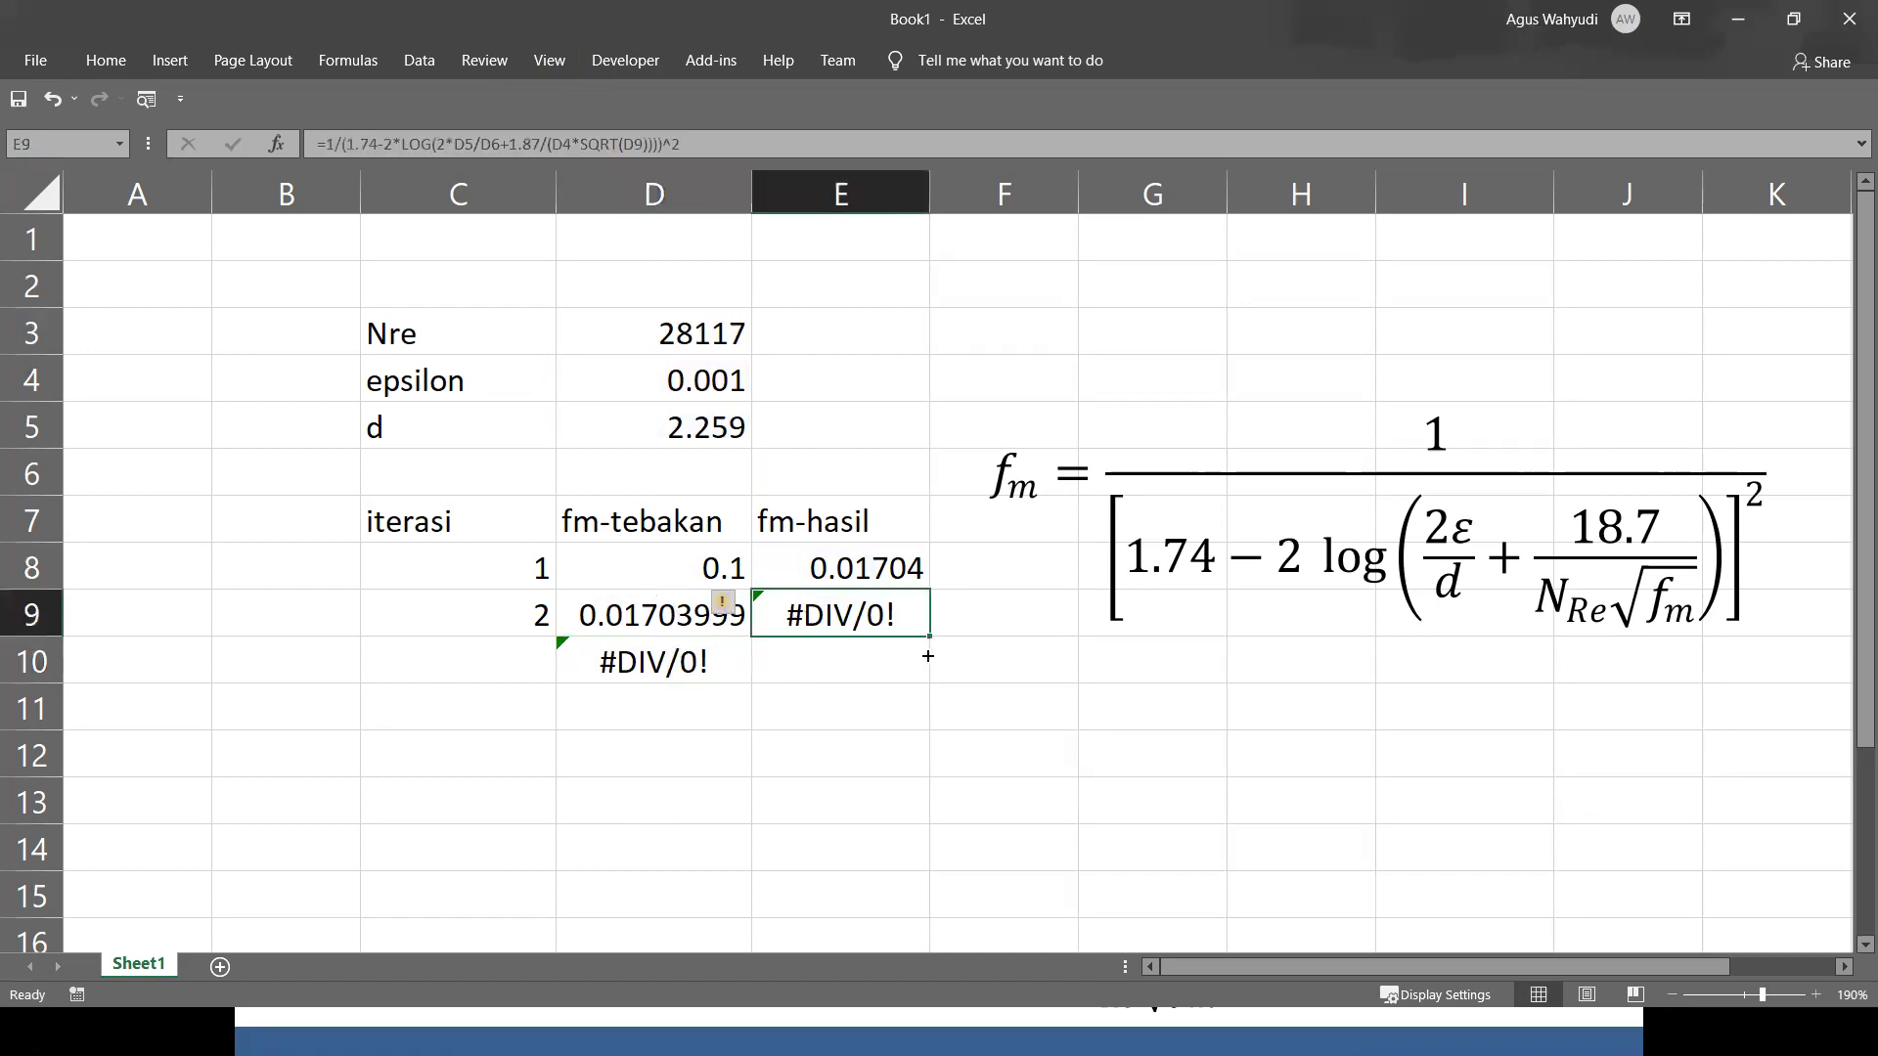
{"action": "left_click_drag", "start_coordinate": [929, 638], "coordinate": [943, 692]}
{"action": "double_click", "coordinate": [832, 663]}
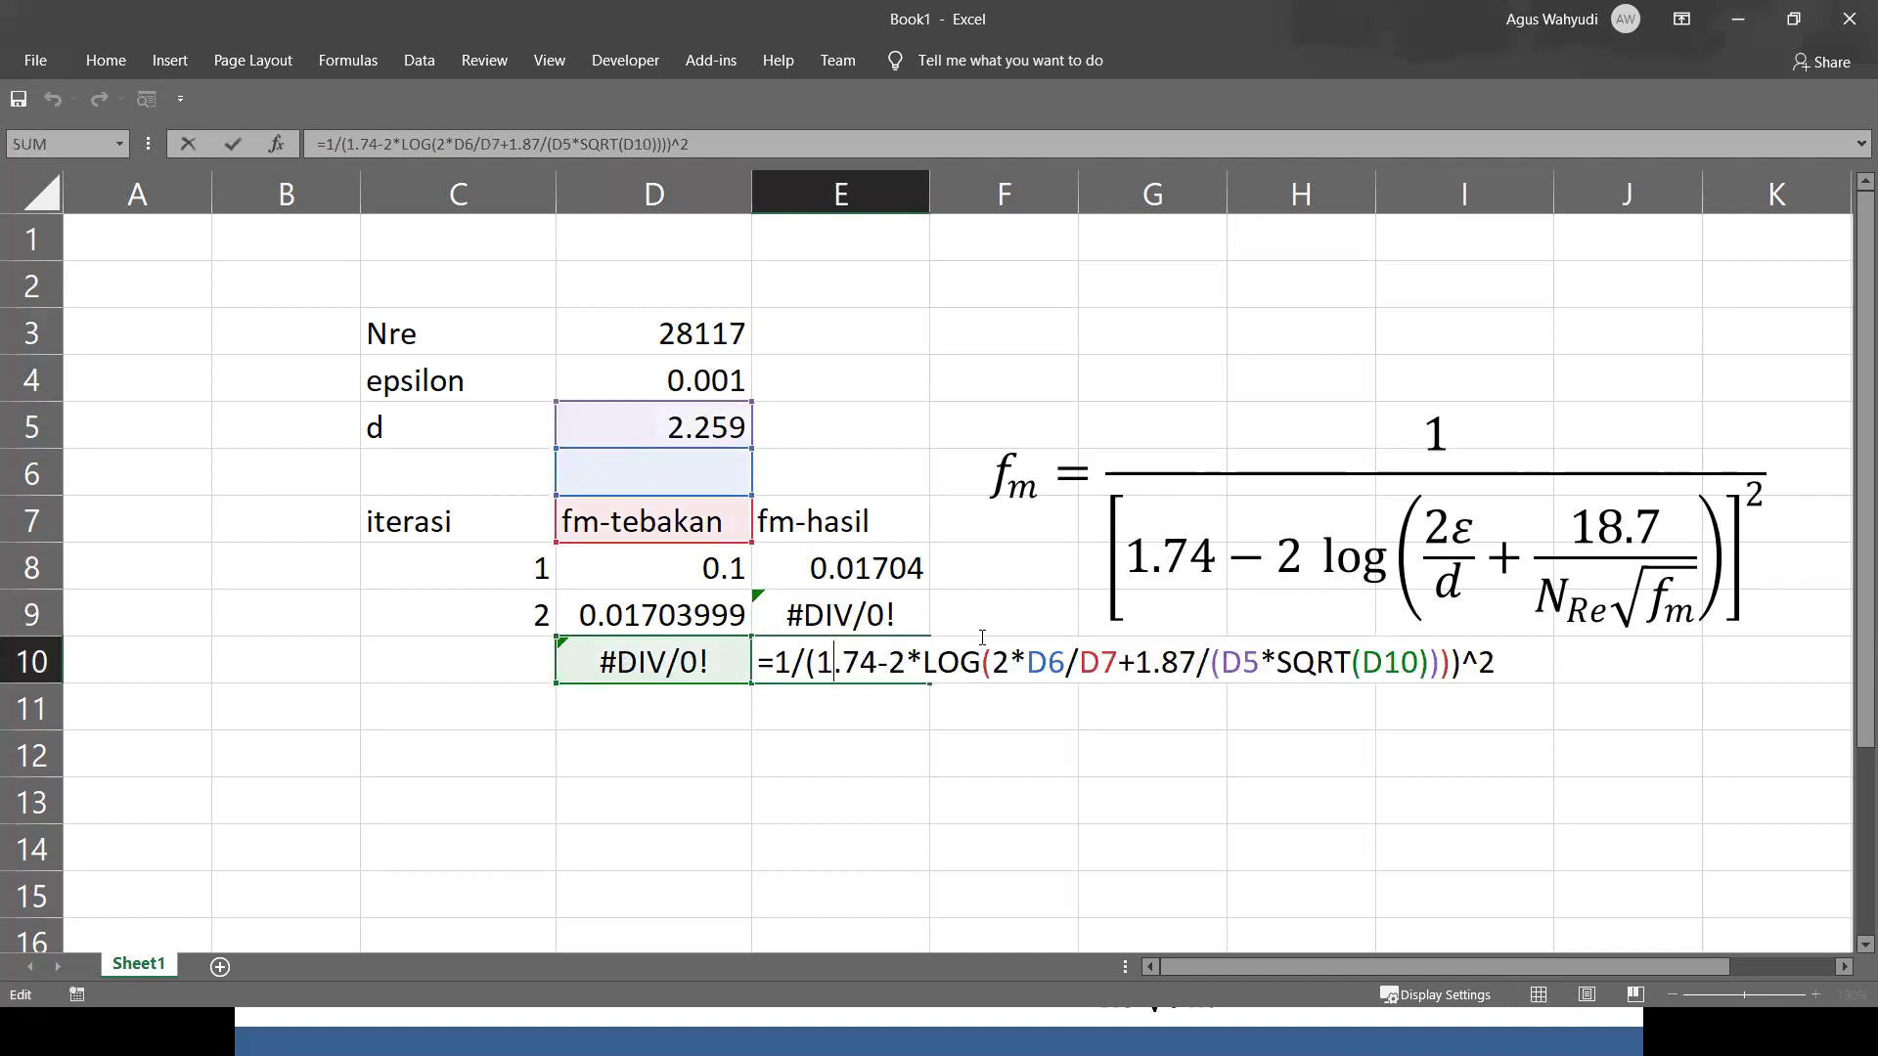
{"action": "left_click", "coordinate": [862, 694]}
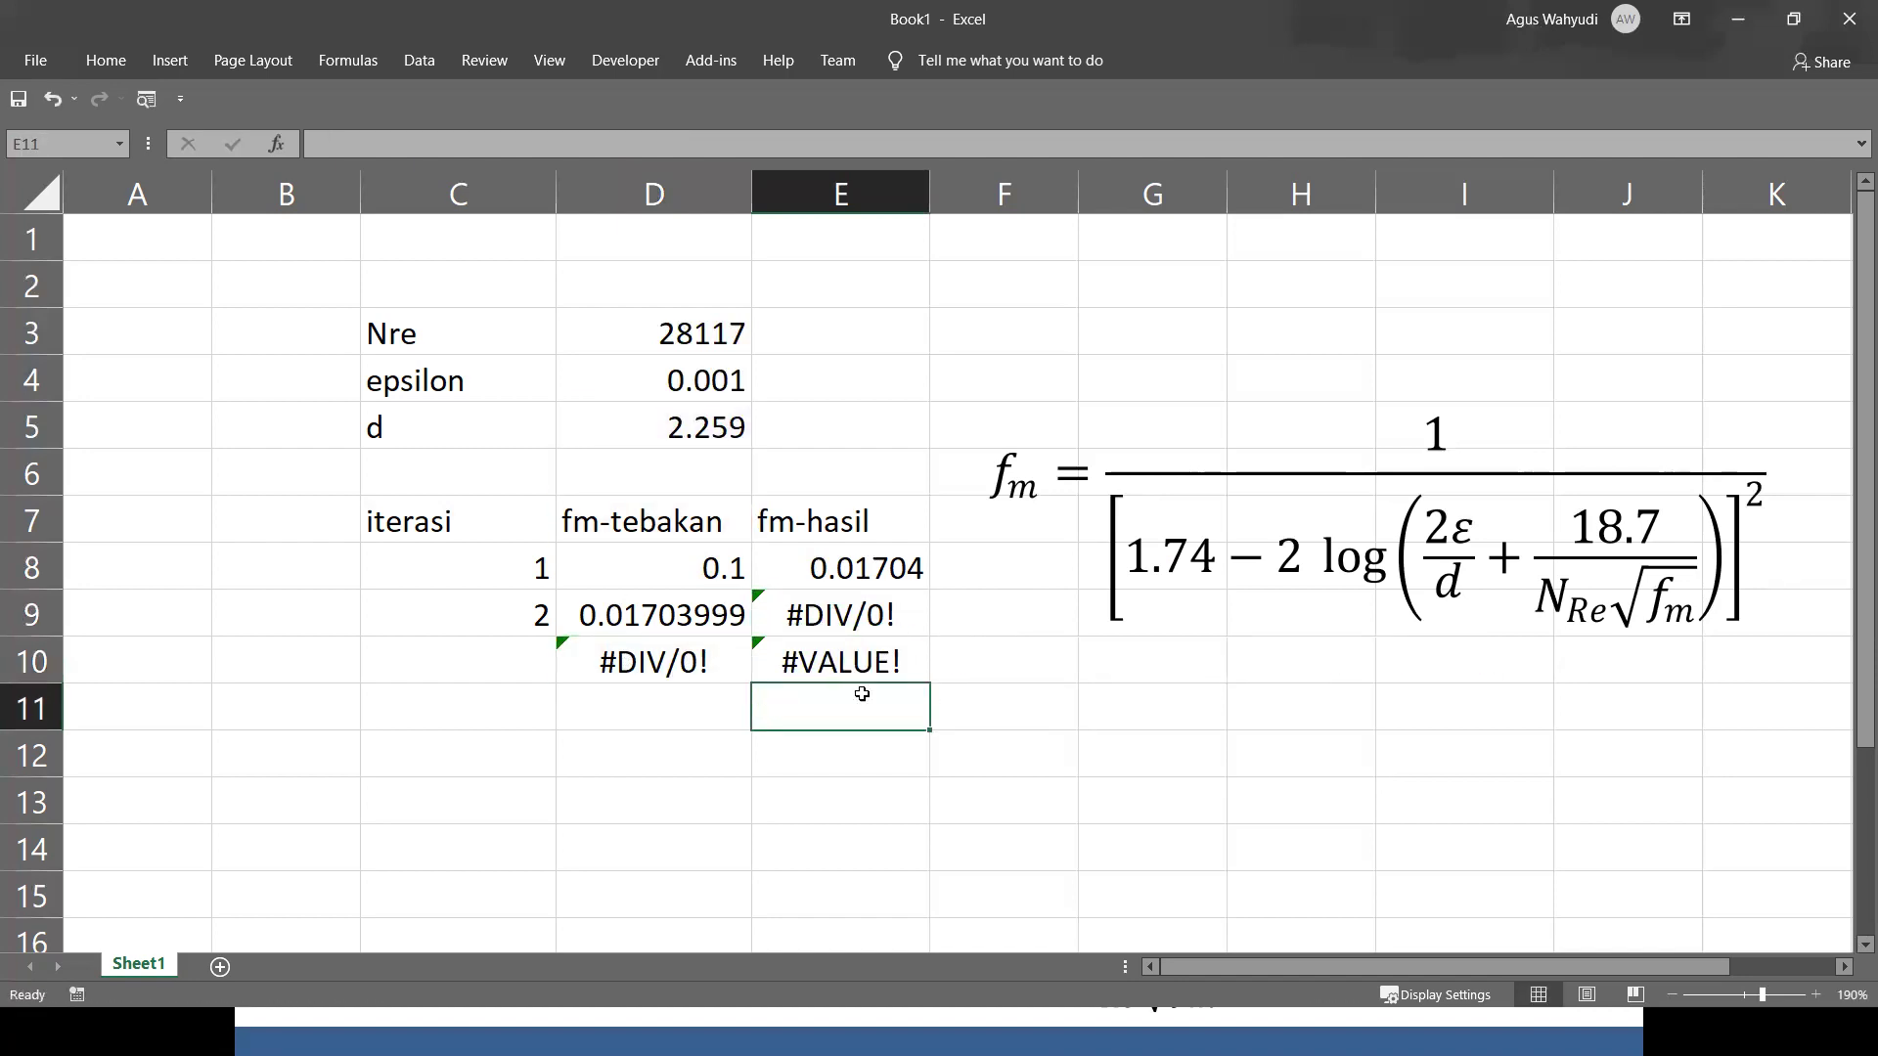
Lock the row references for epsilon, d and Nre in the E8 formula as D$4, D$5 and D$3, keeping D8 relative.
{"action": "left_click", "coordinate": [851, 568]}
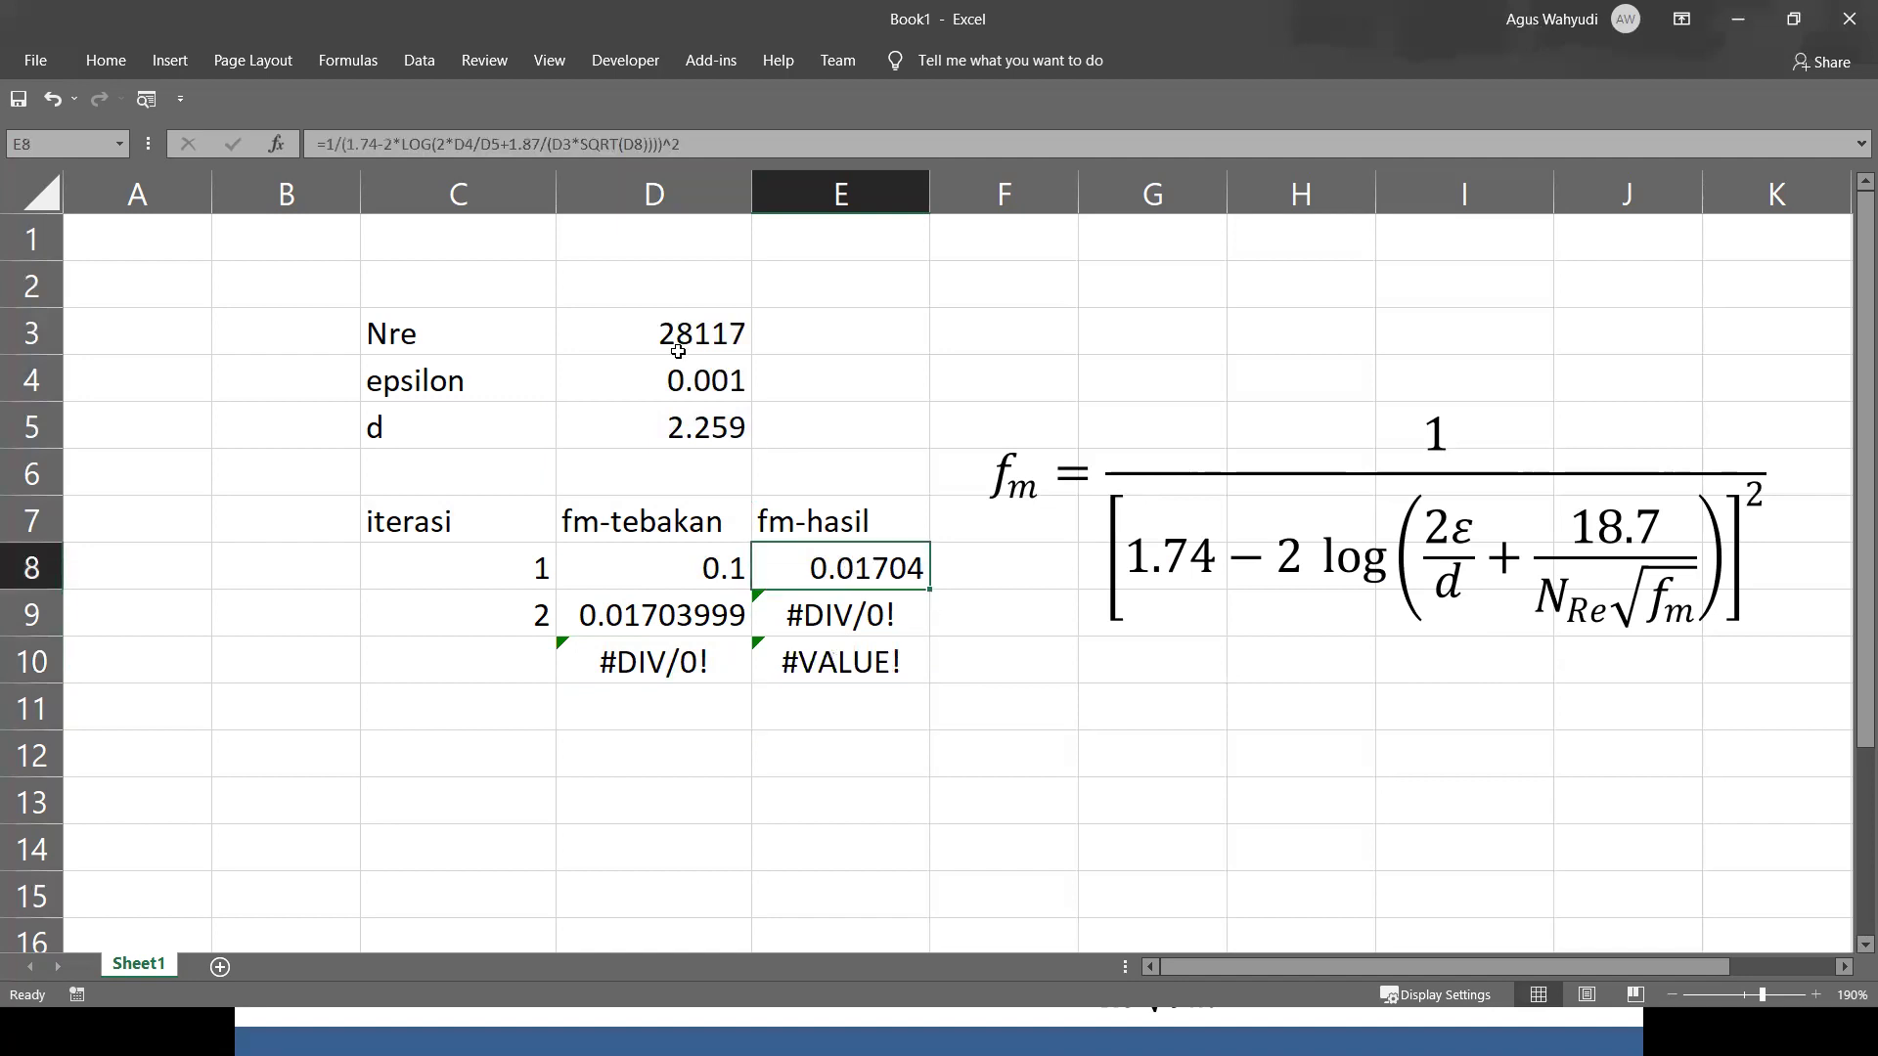
{"action": "double_click", "coordinate": [845, 570]}
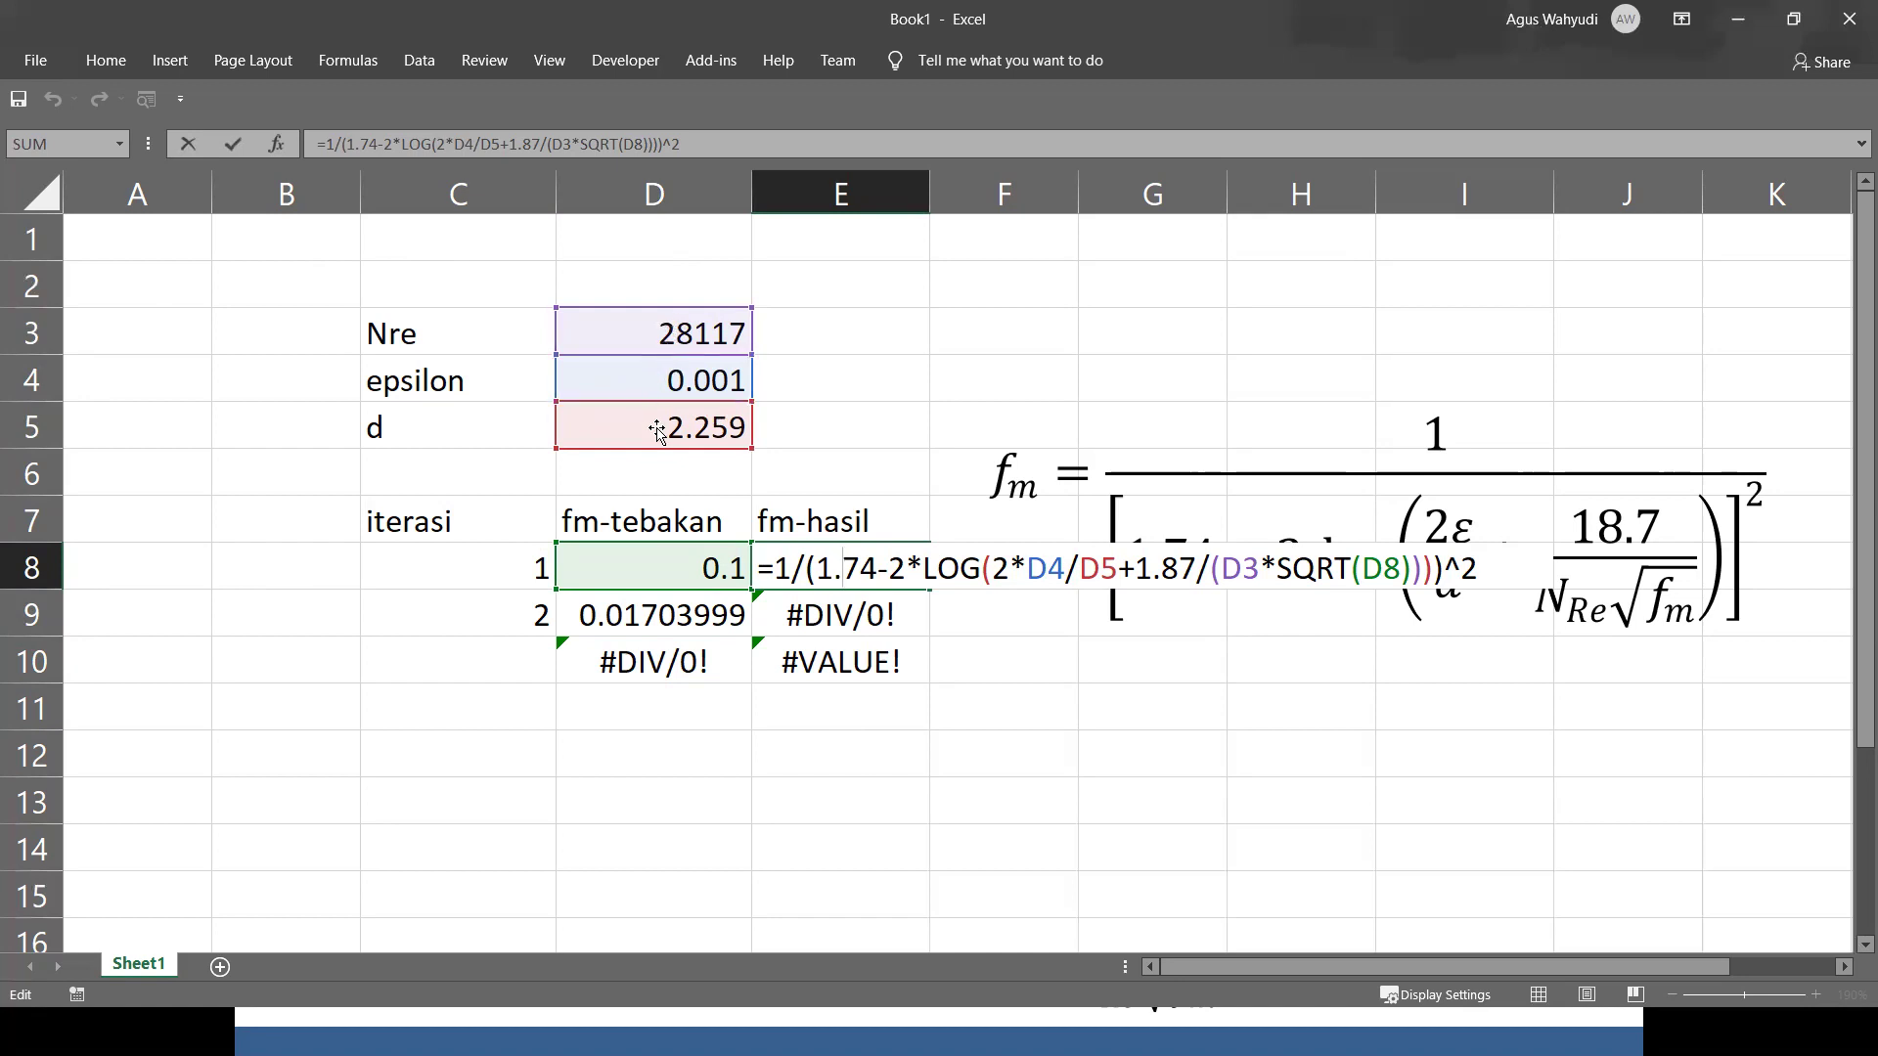
{"action": "left_click", "coordinate": [1049, 567]}
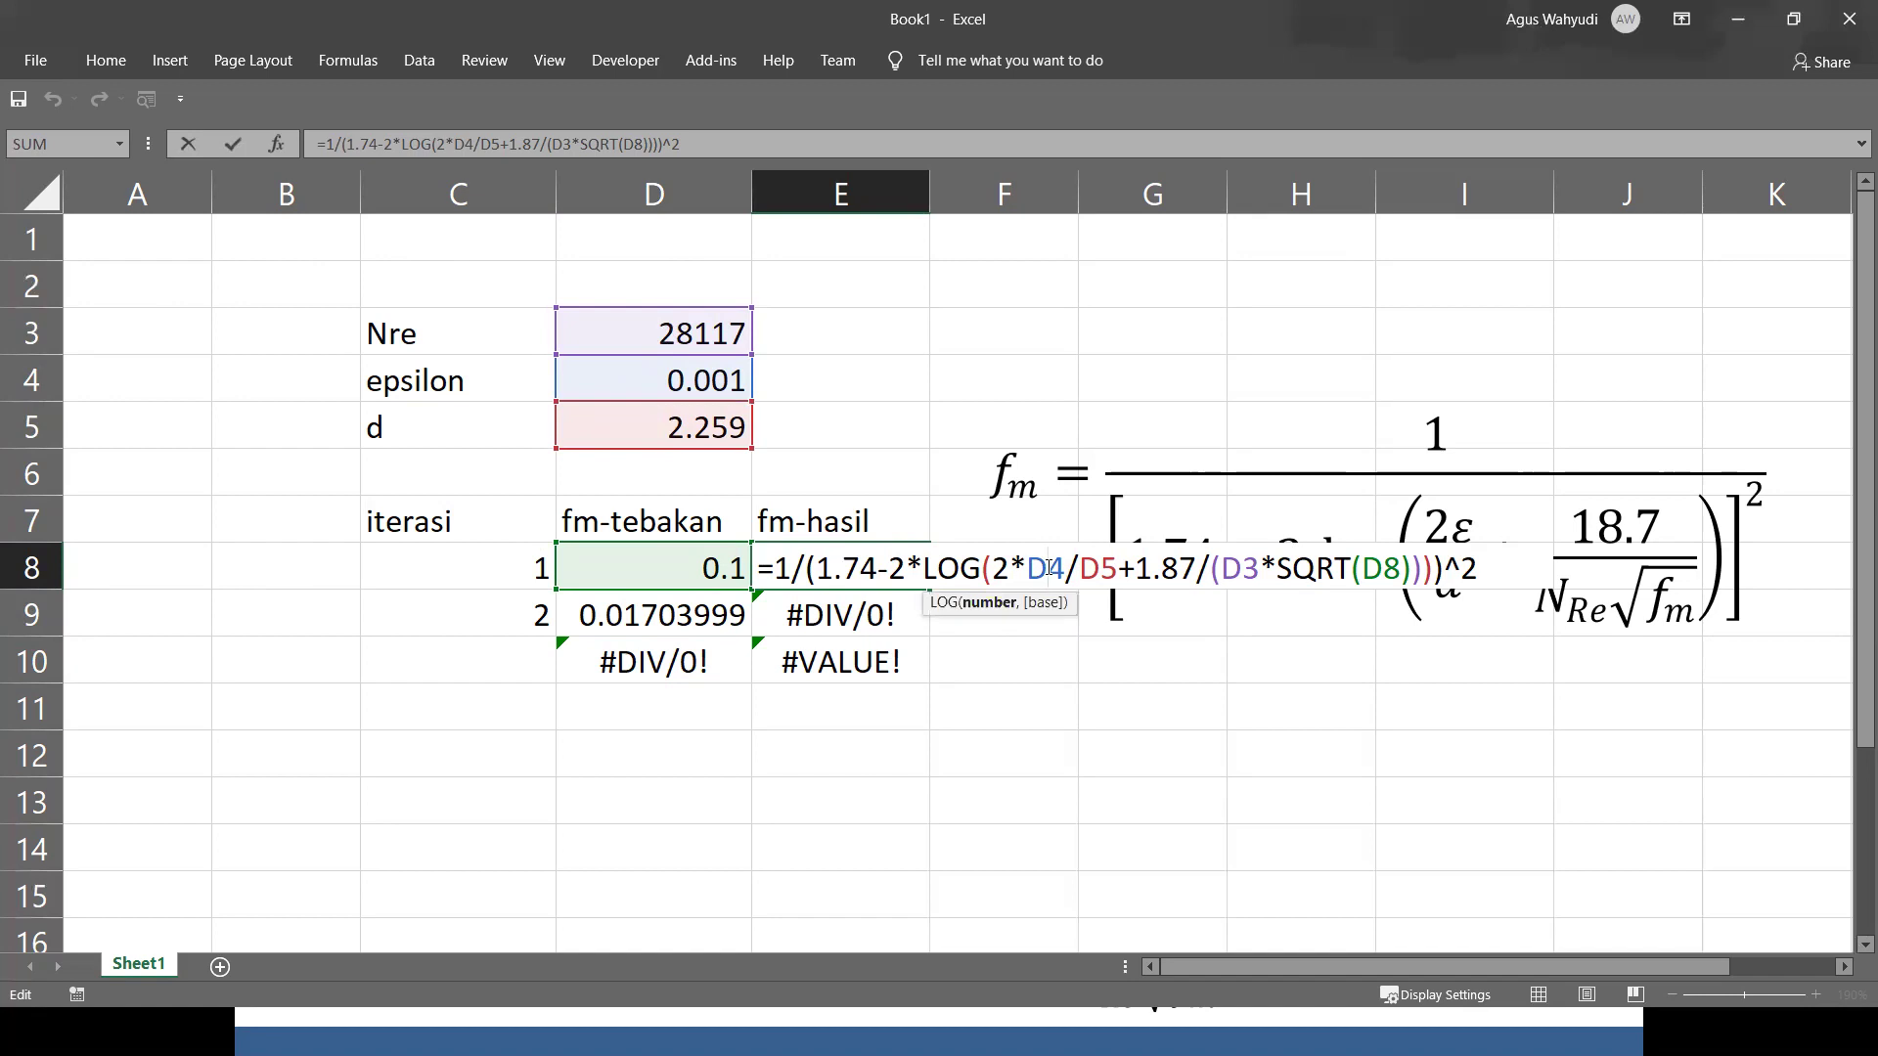
{"action": "type", "text": "$"}
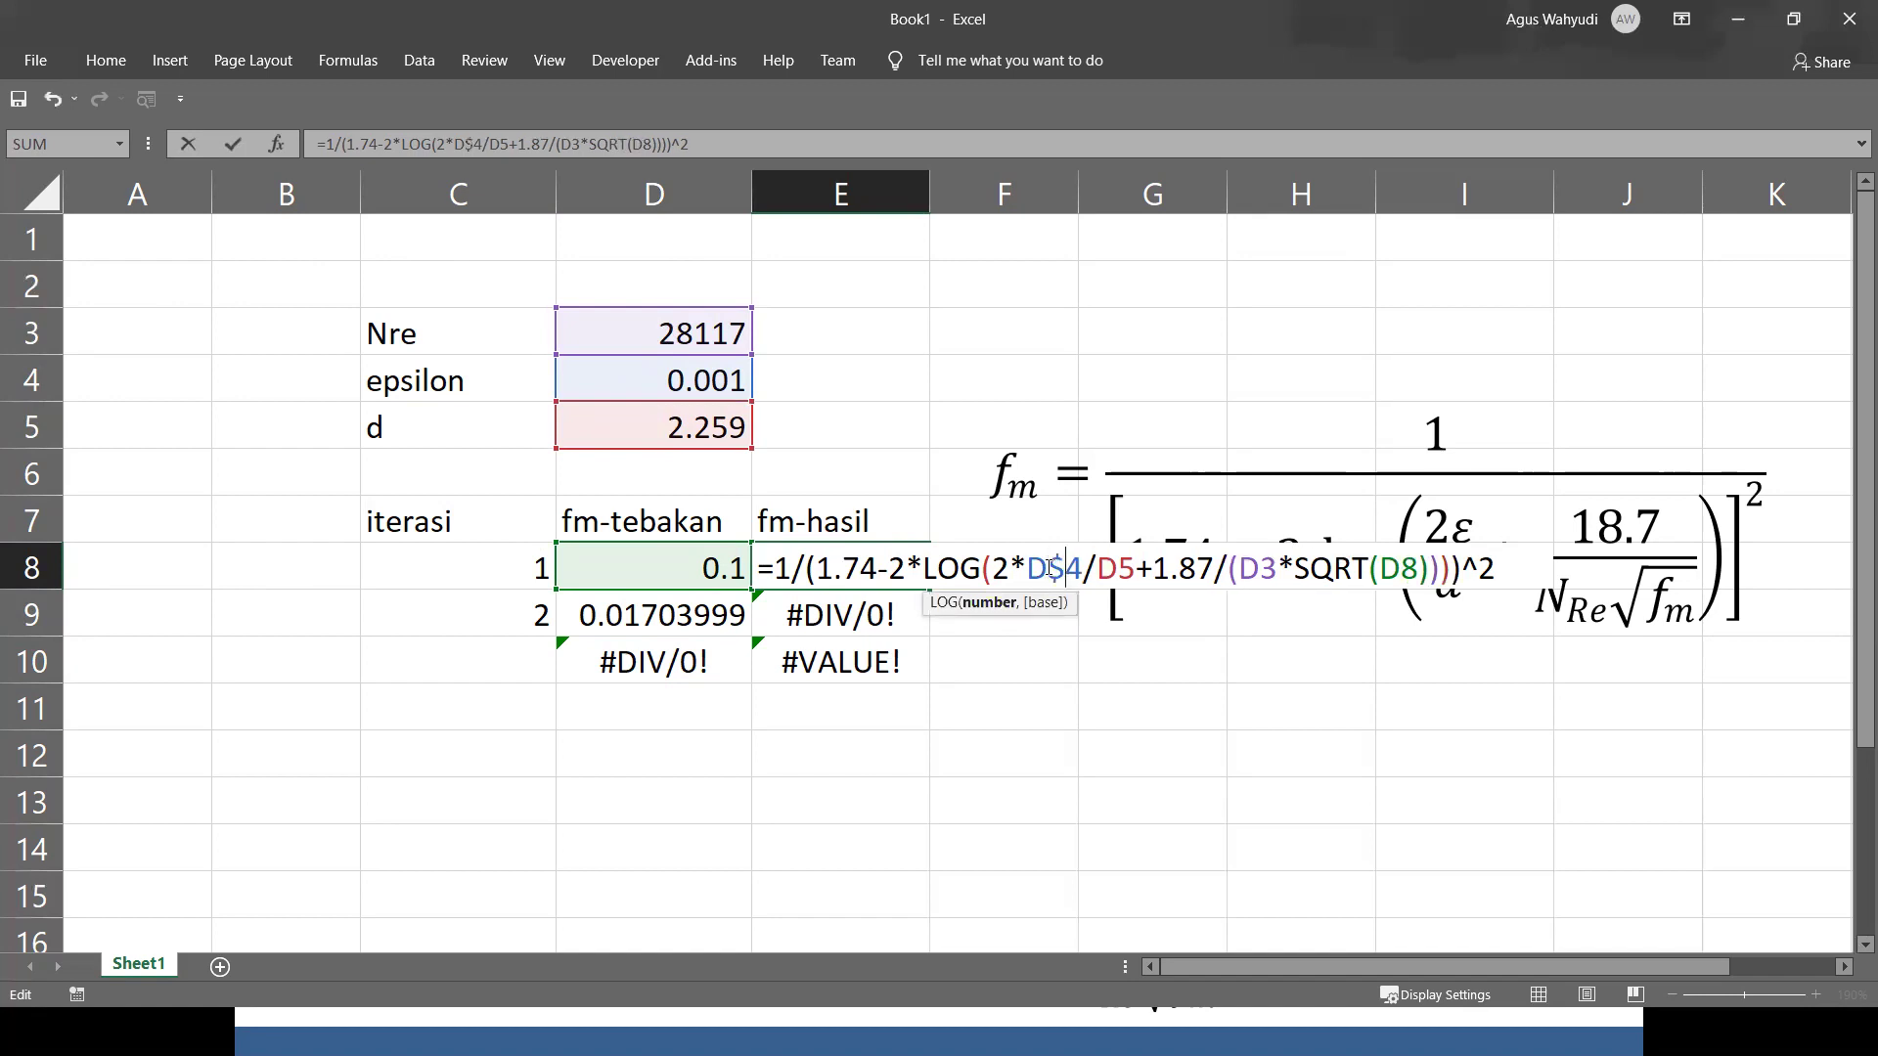
{"action": "left_click", "coordinate": [1121, 567]}
{"action": "type", "text": "$"}
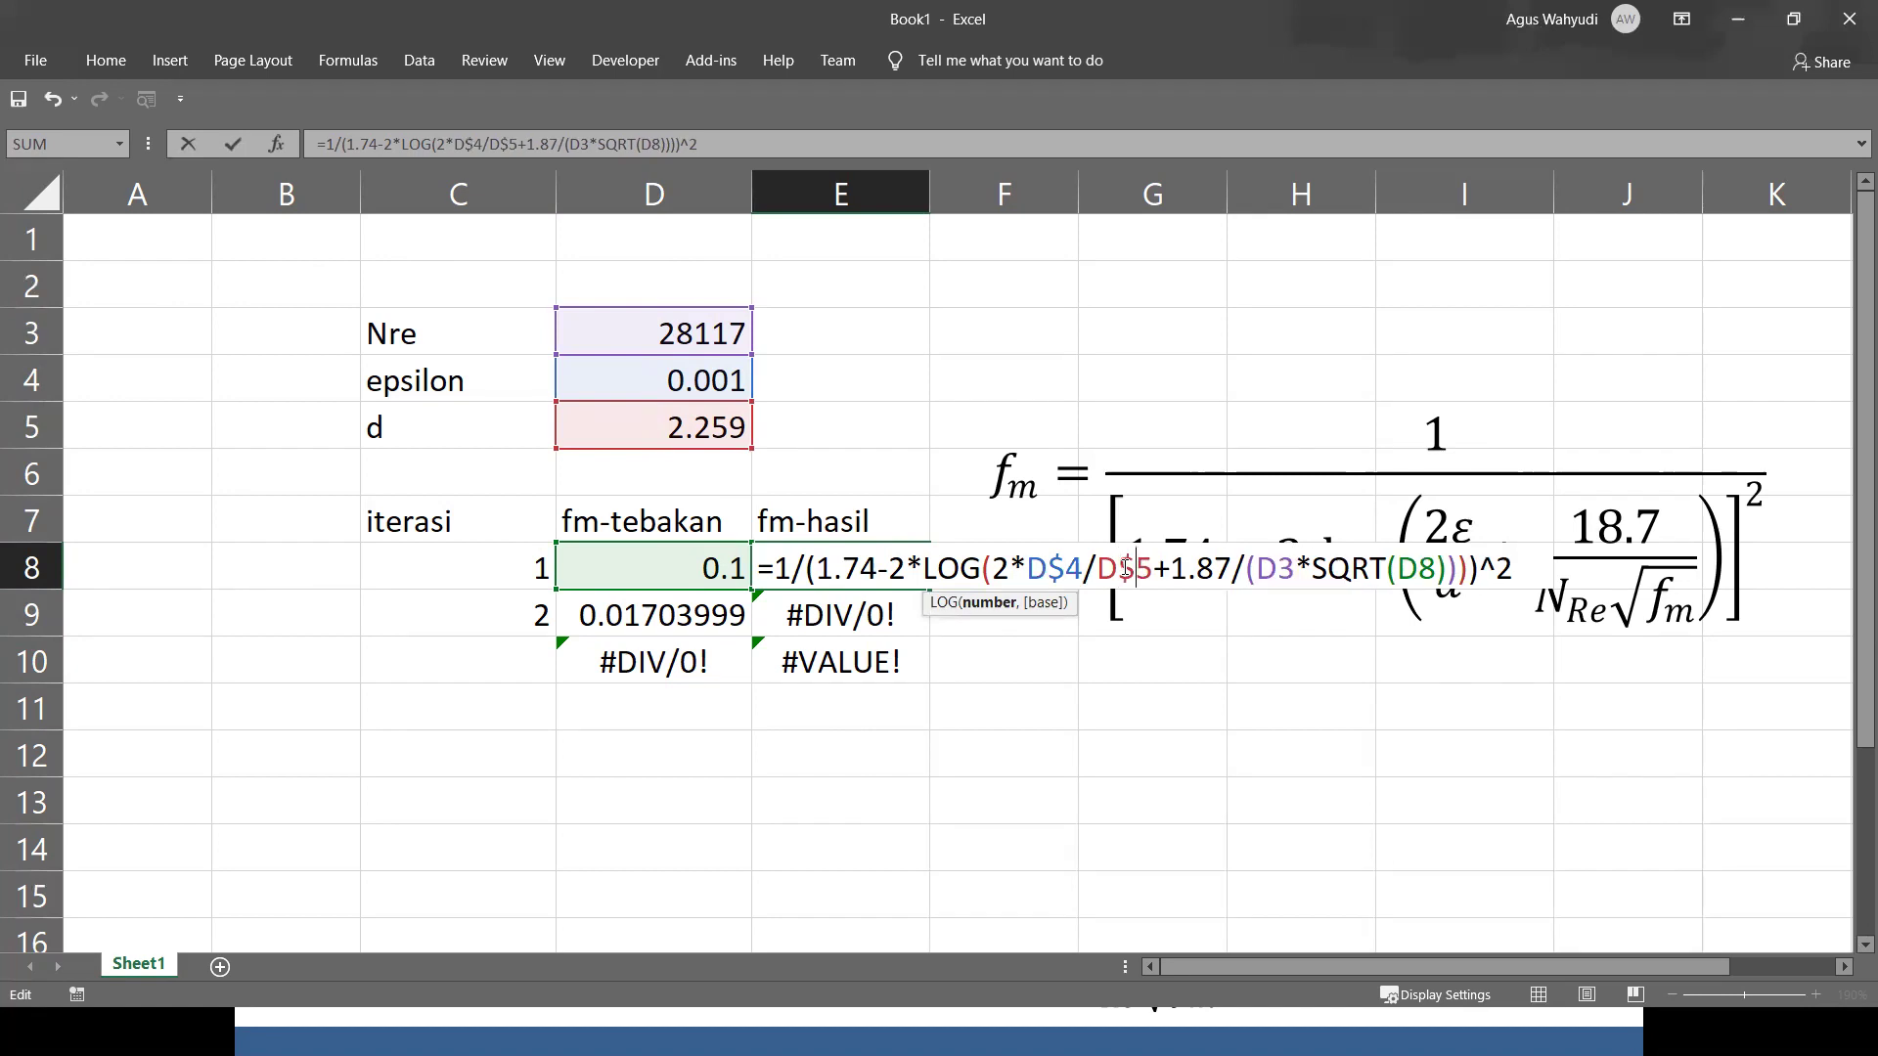
{"action": "left_click", "coordinate": [1274, 570]}
{"action": "type", "text": "$"}
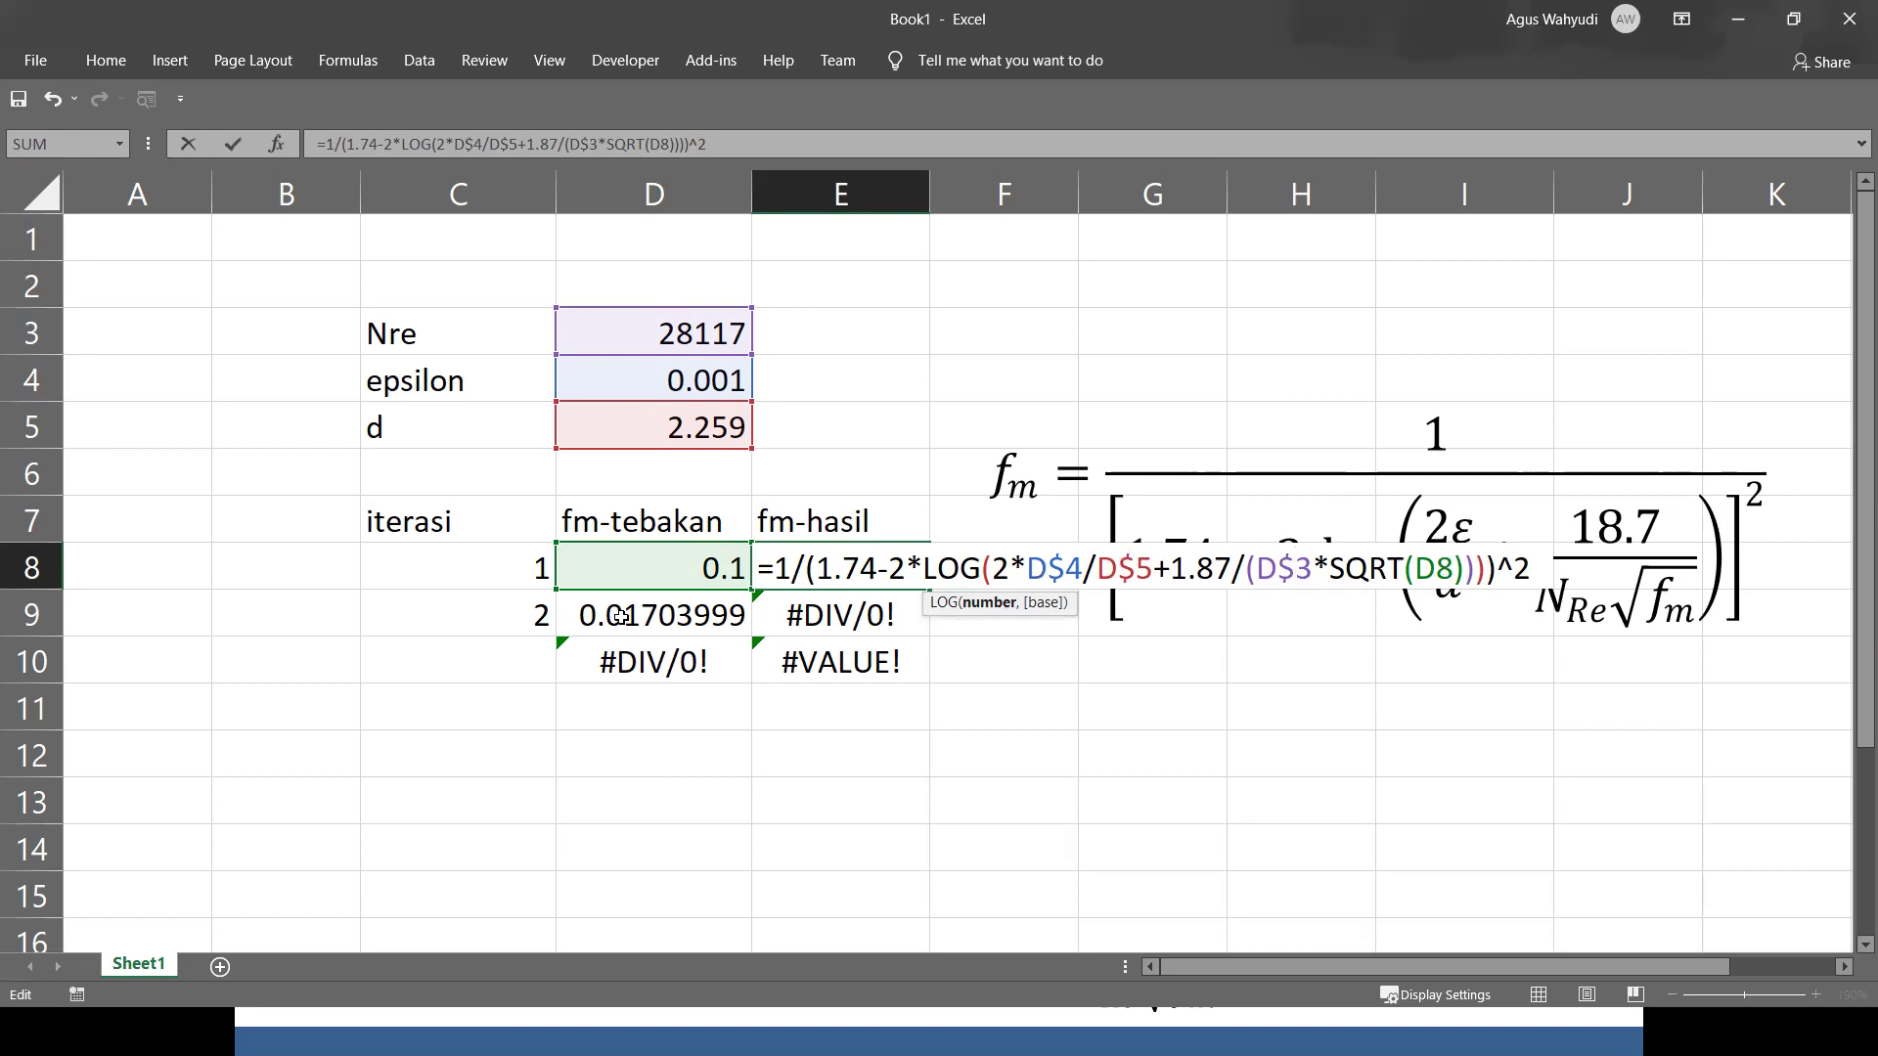
{"action": "key", "text": "Return"}
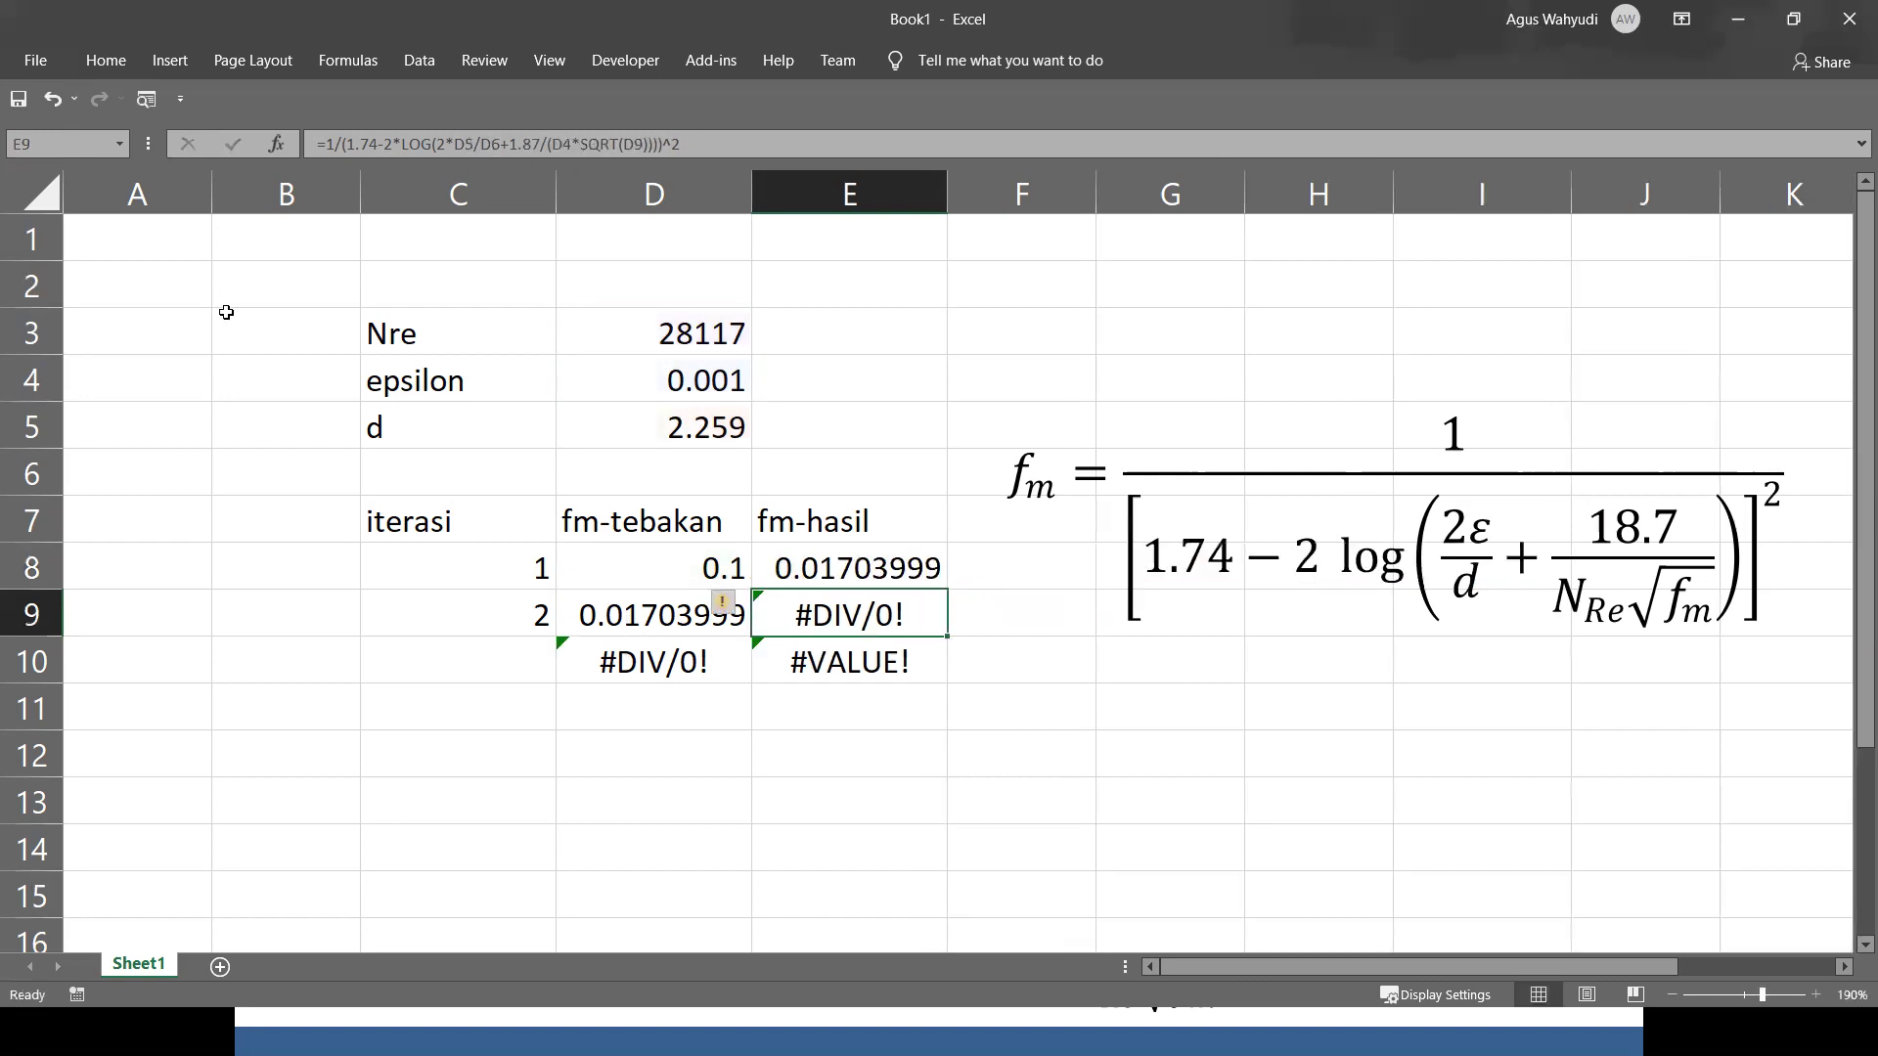
Fill the fm-hasil formula from E8 into E9 and extend the D9:E9 formulas down to row 13.
{"action": "left_click", "coordinate": [915, 588]}
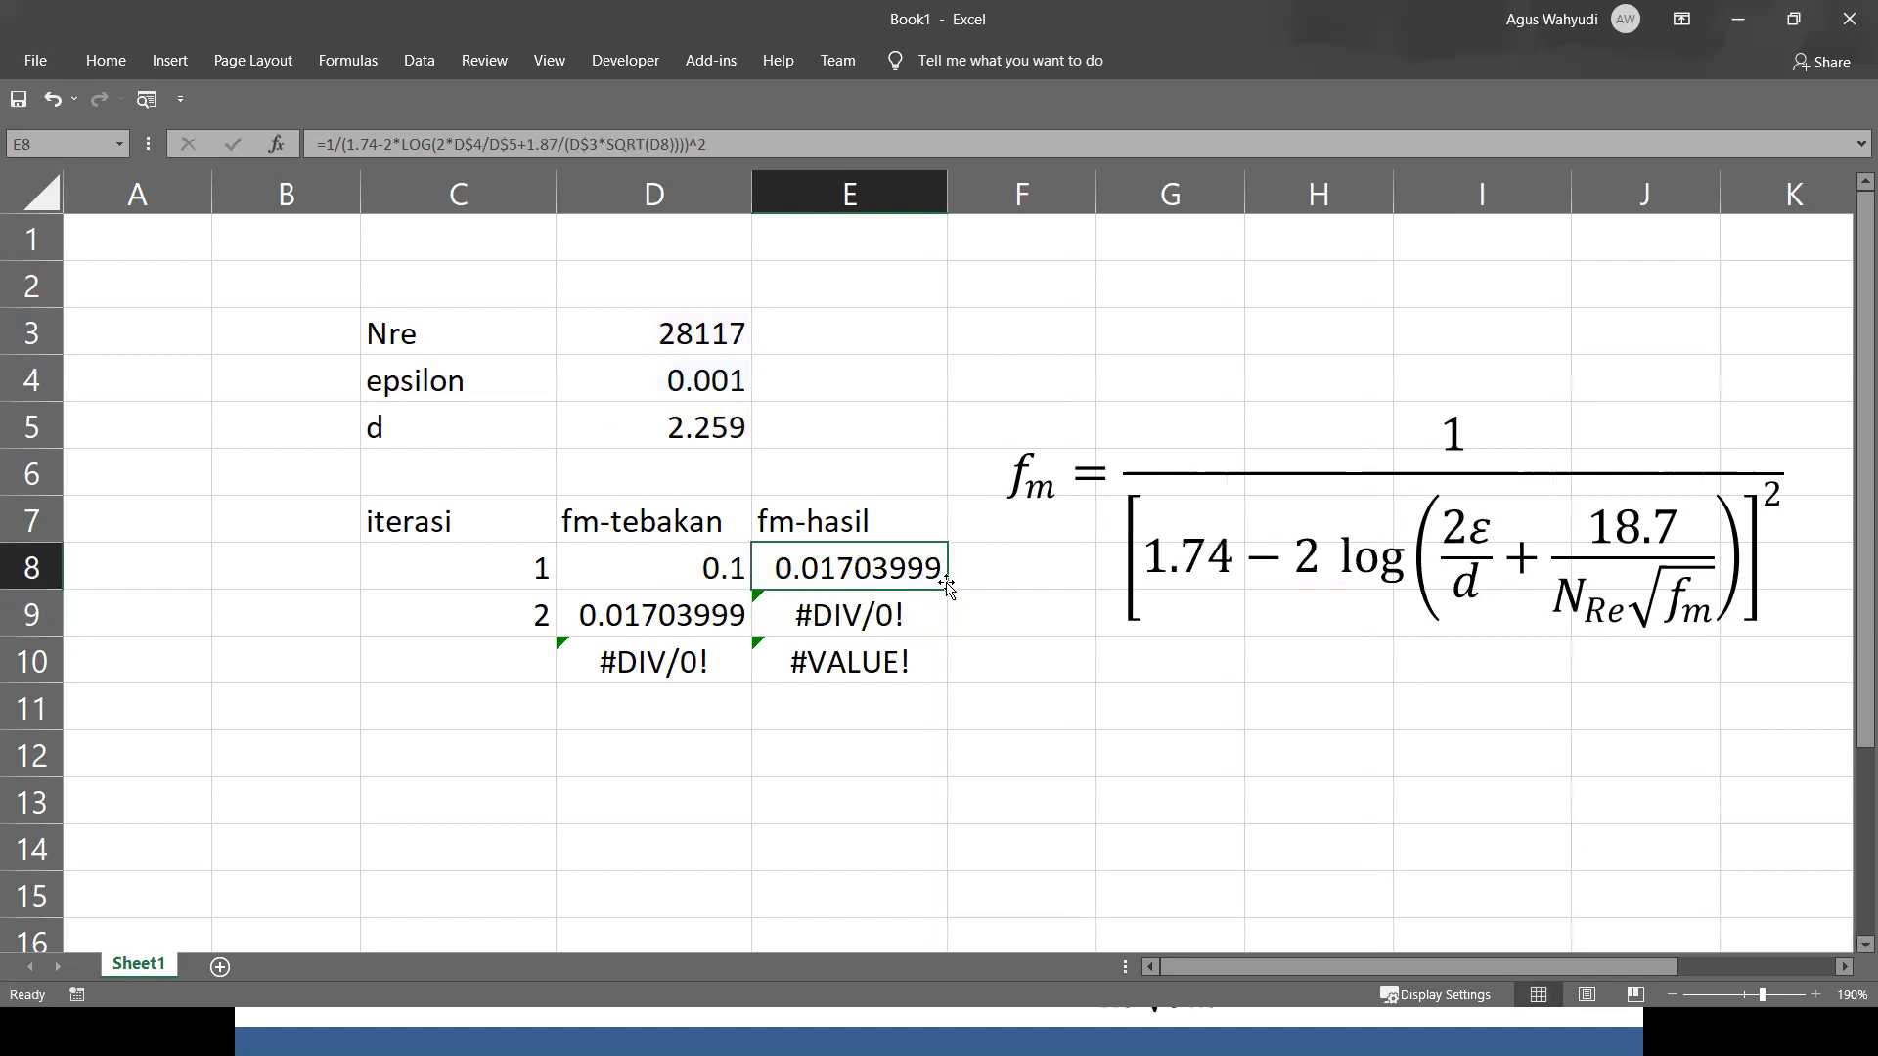
{"action": "left_click_drag", "start_coordinate": [945, 592], "coordinate": [945, 633]}
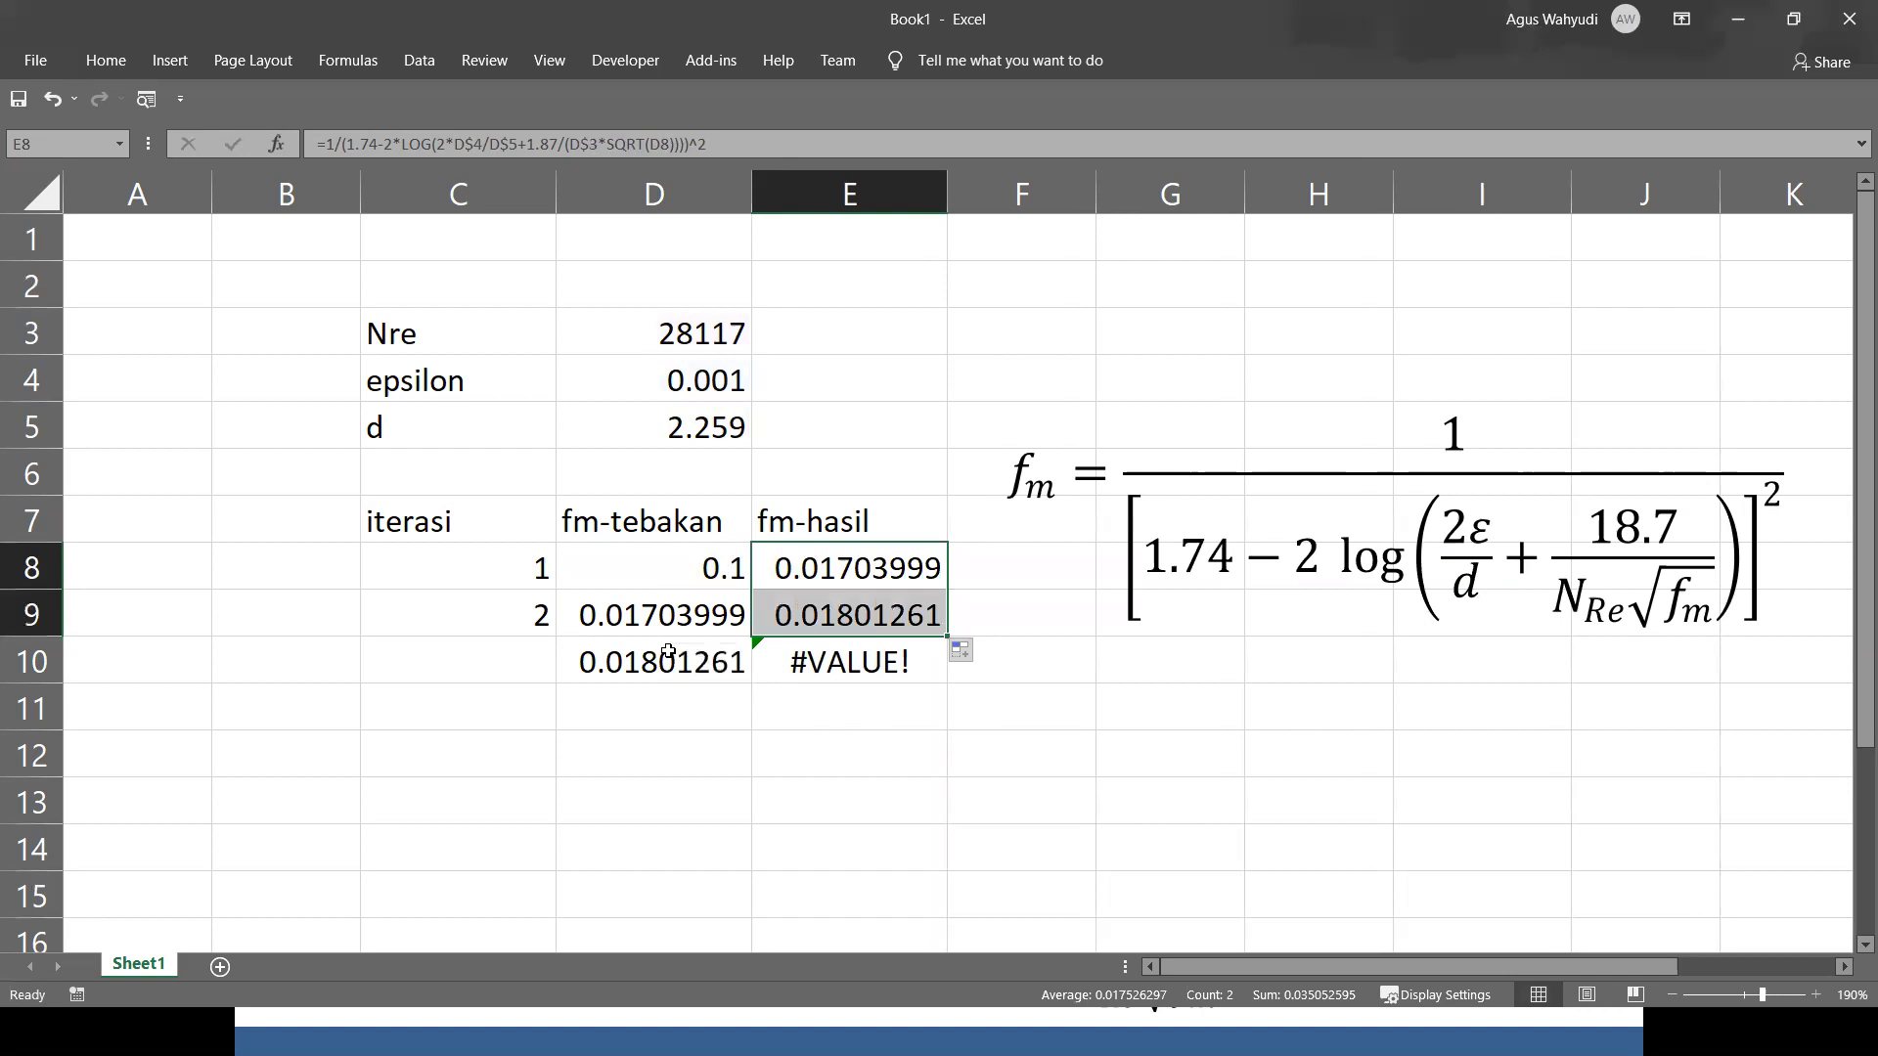
{"action": "left_click_drag", "start_coordinate": [705, 614], "coordinate": [861, 615]}
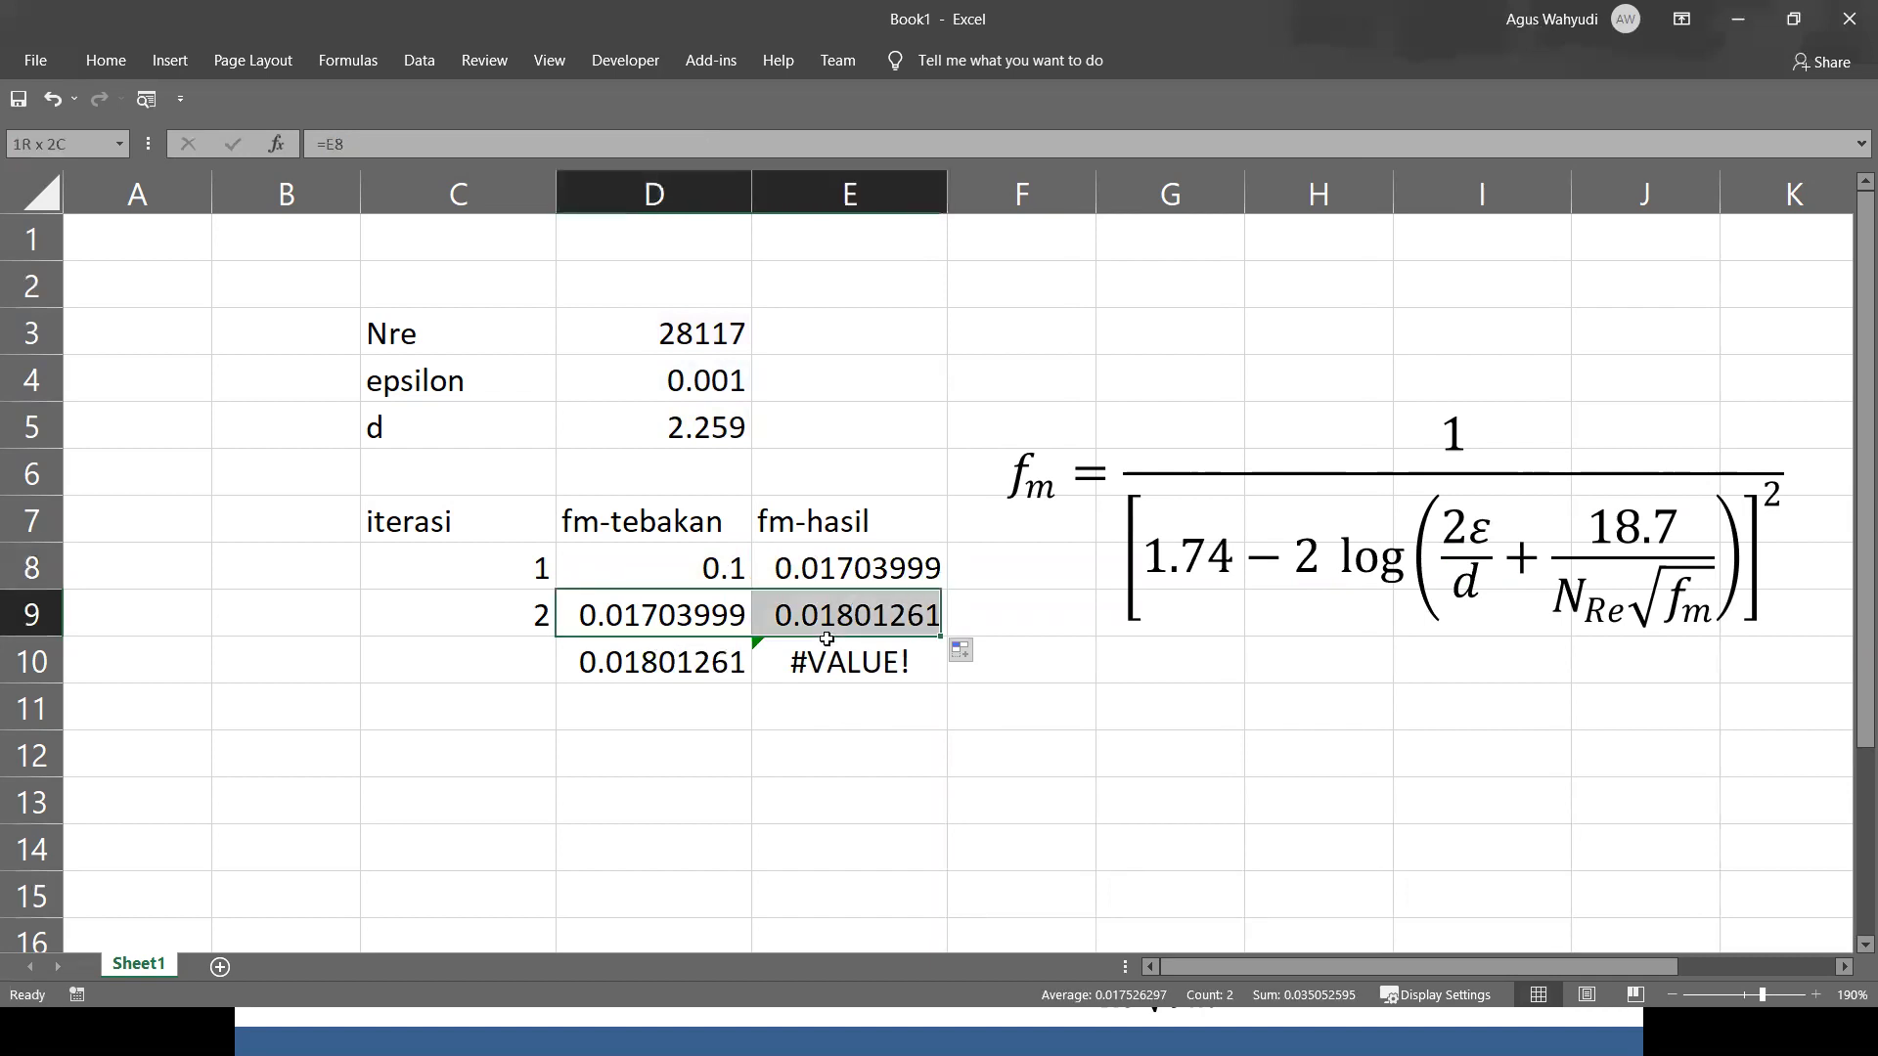
{"action": "left_click_drag", "start_coordinate": [923, 820], "coordinate": [923, 819]}
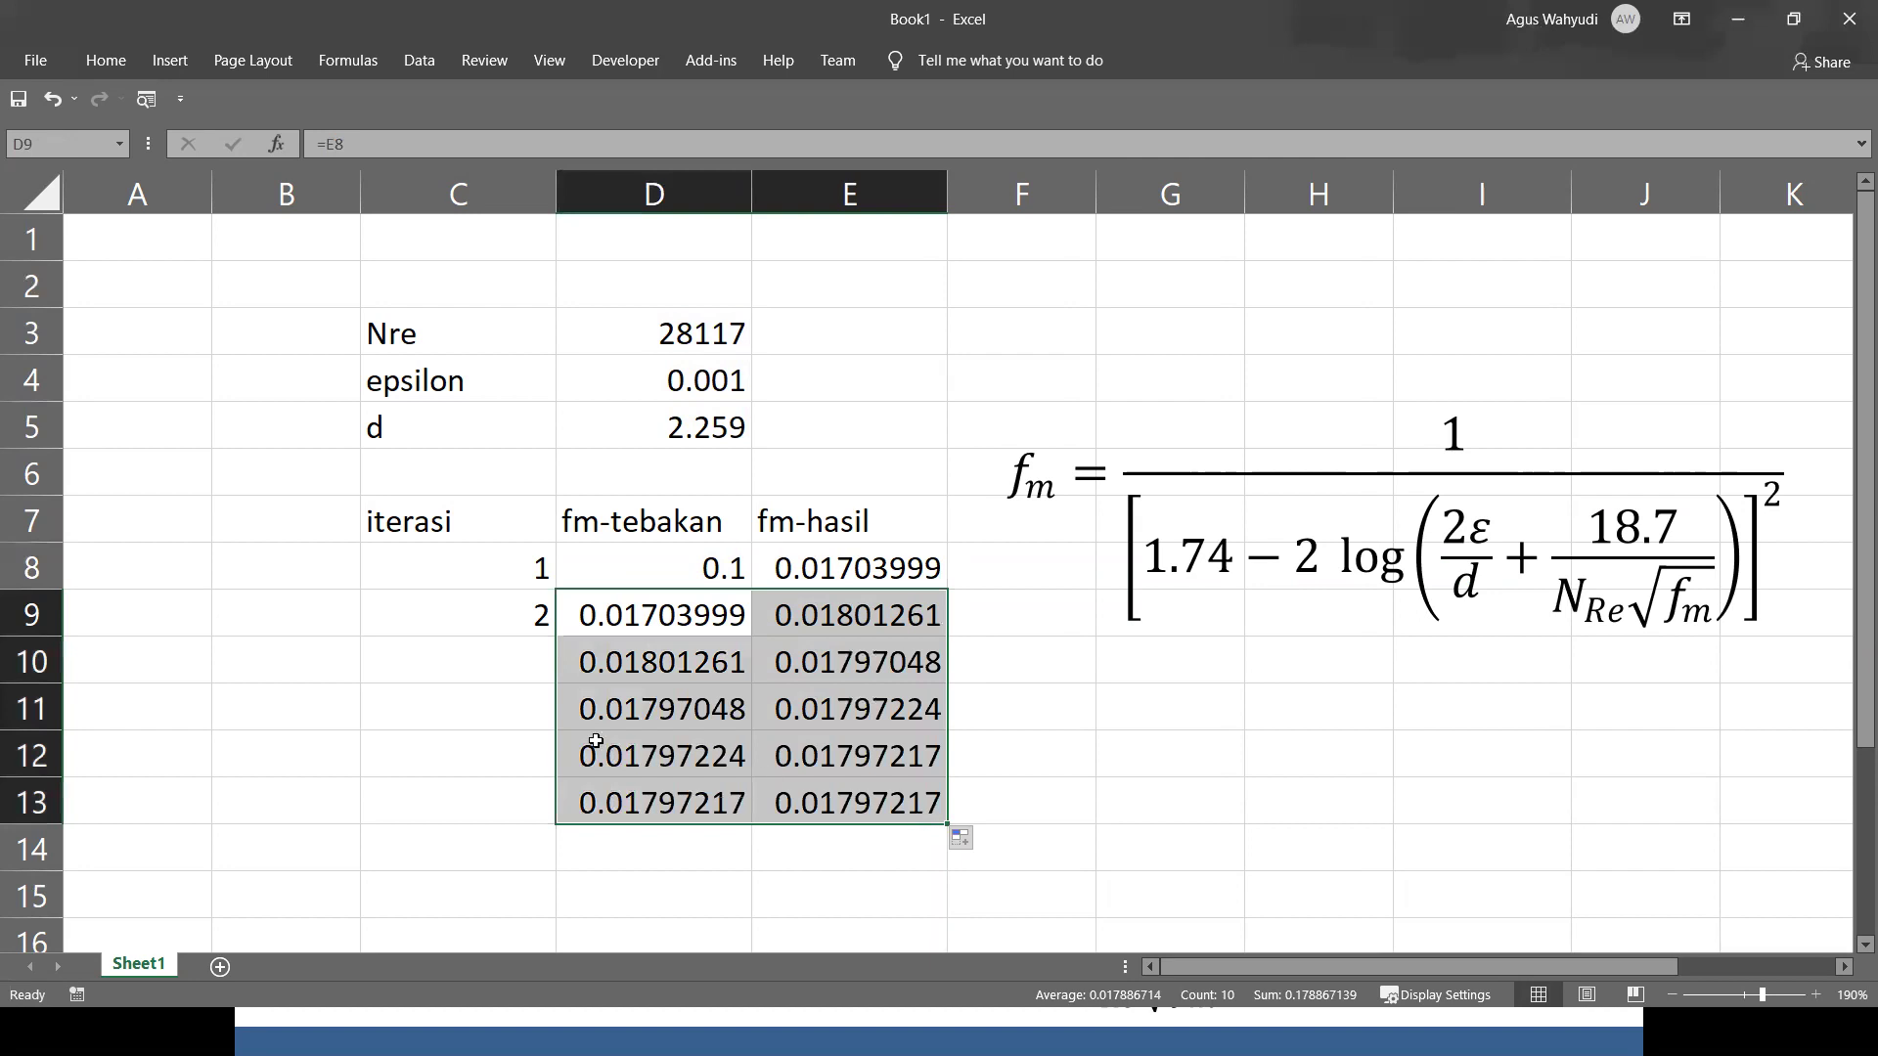
Continue the iterasi numbering in column C from 3 to 6 down to row 13.
{"action": "left_click", "coordinate": [501, 658]}
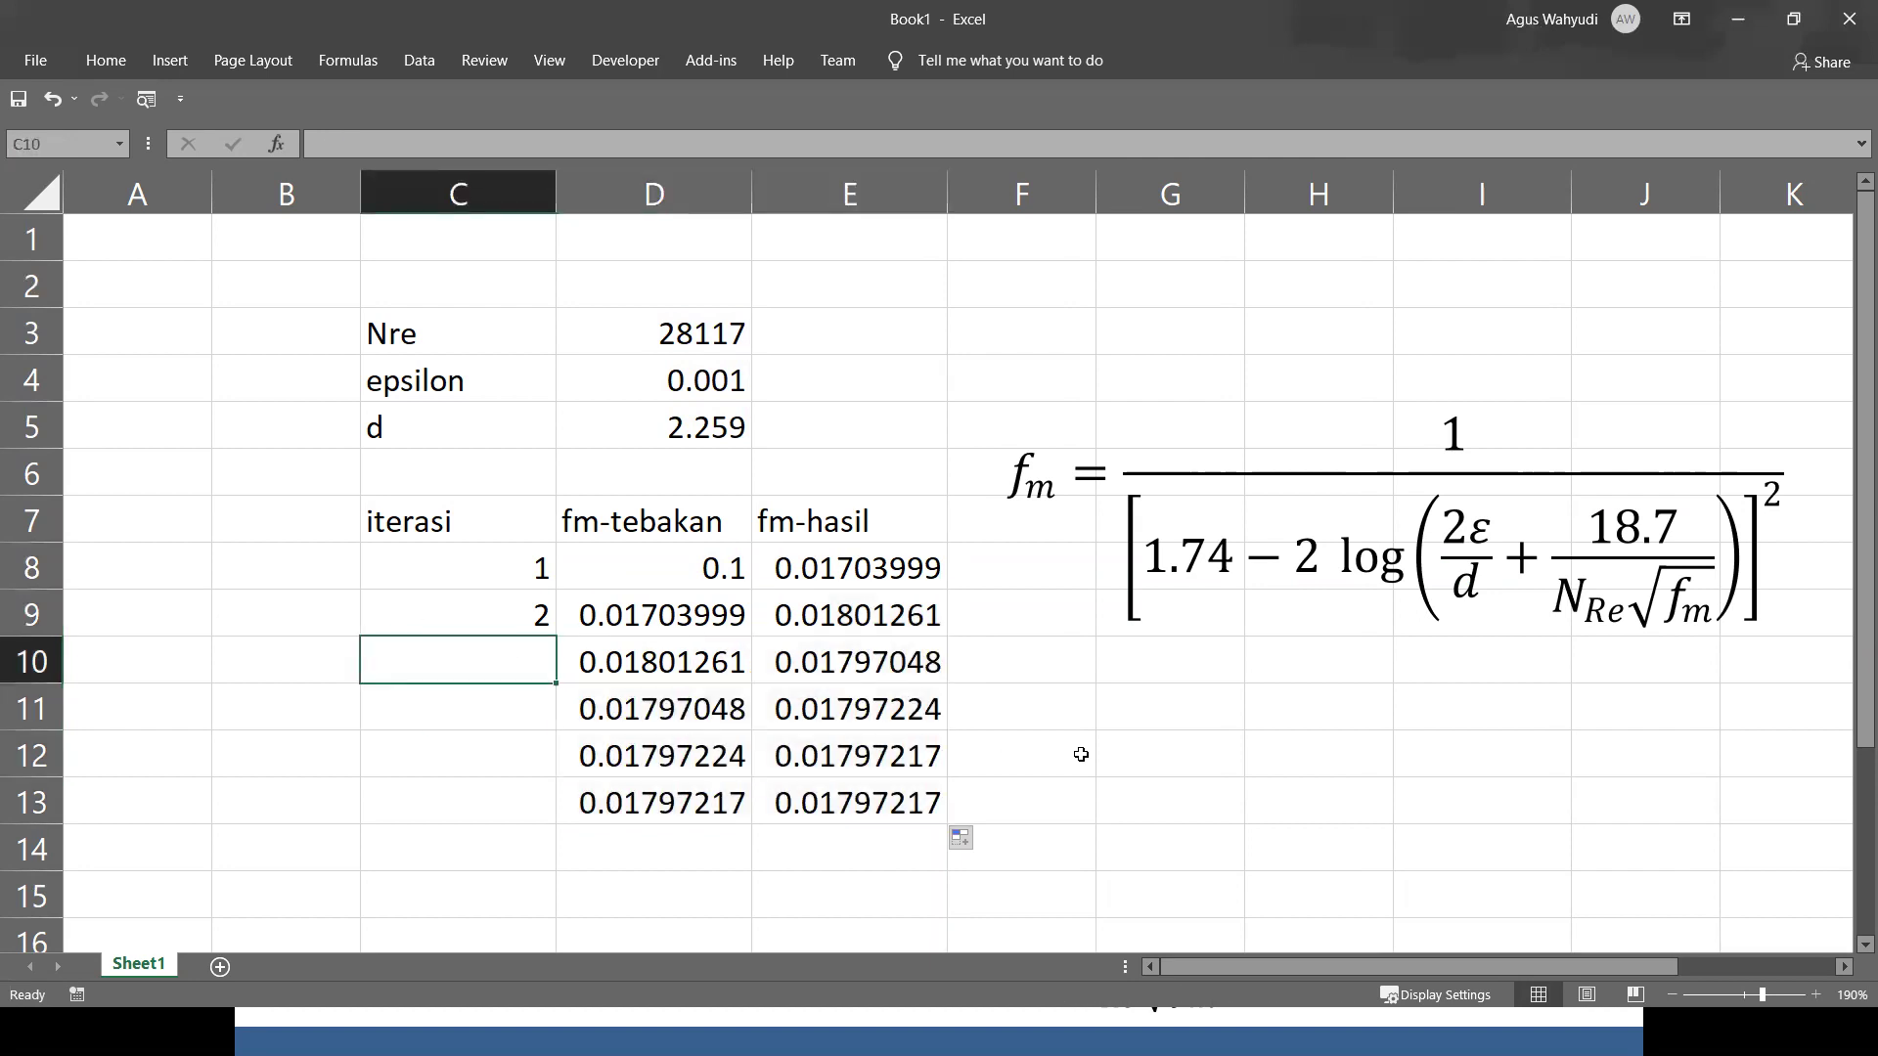
{"action": "left_click_drag", "start_coordinate": [502, 569], "coordinate": [772, 795]}
{"action": "left_click", "coordinate": [1169, 802]}
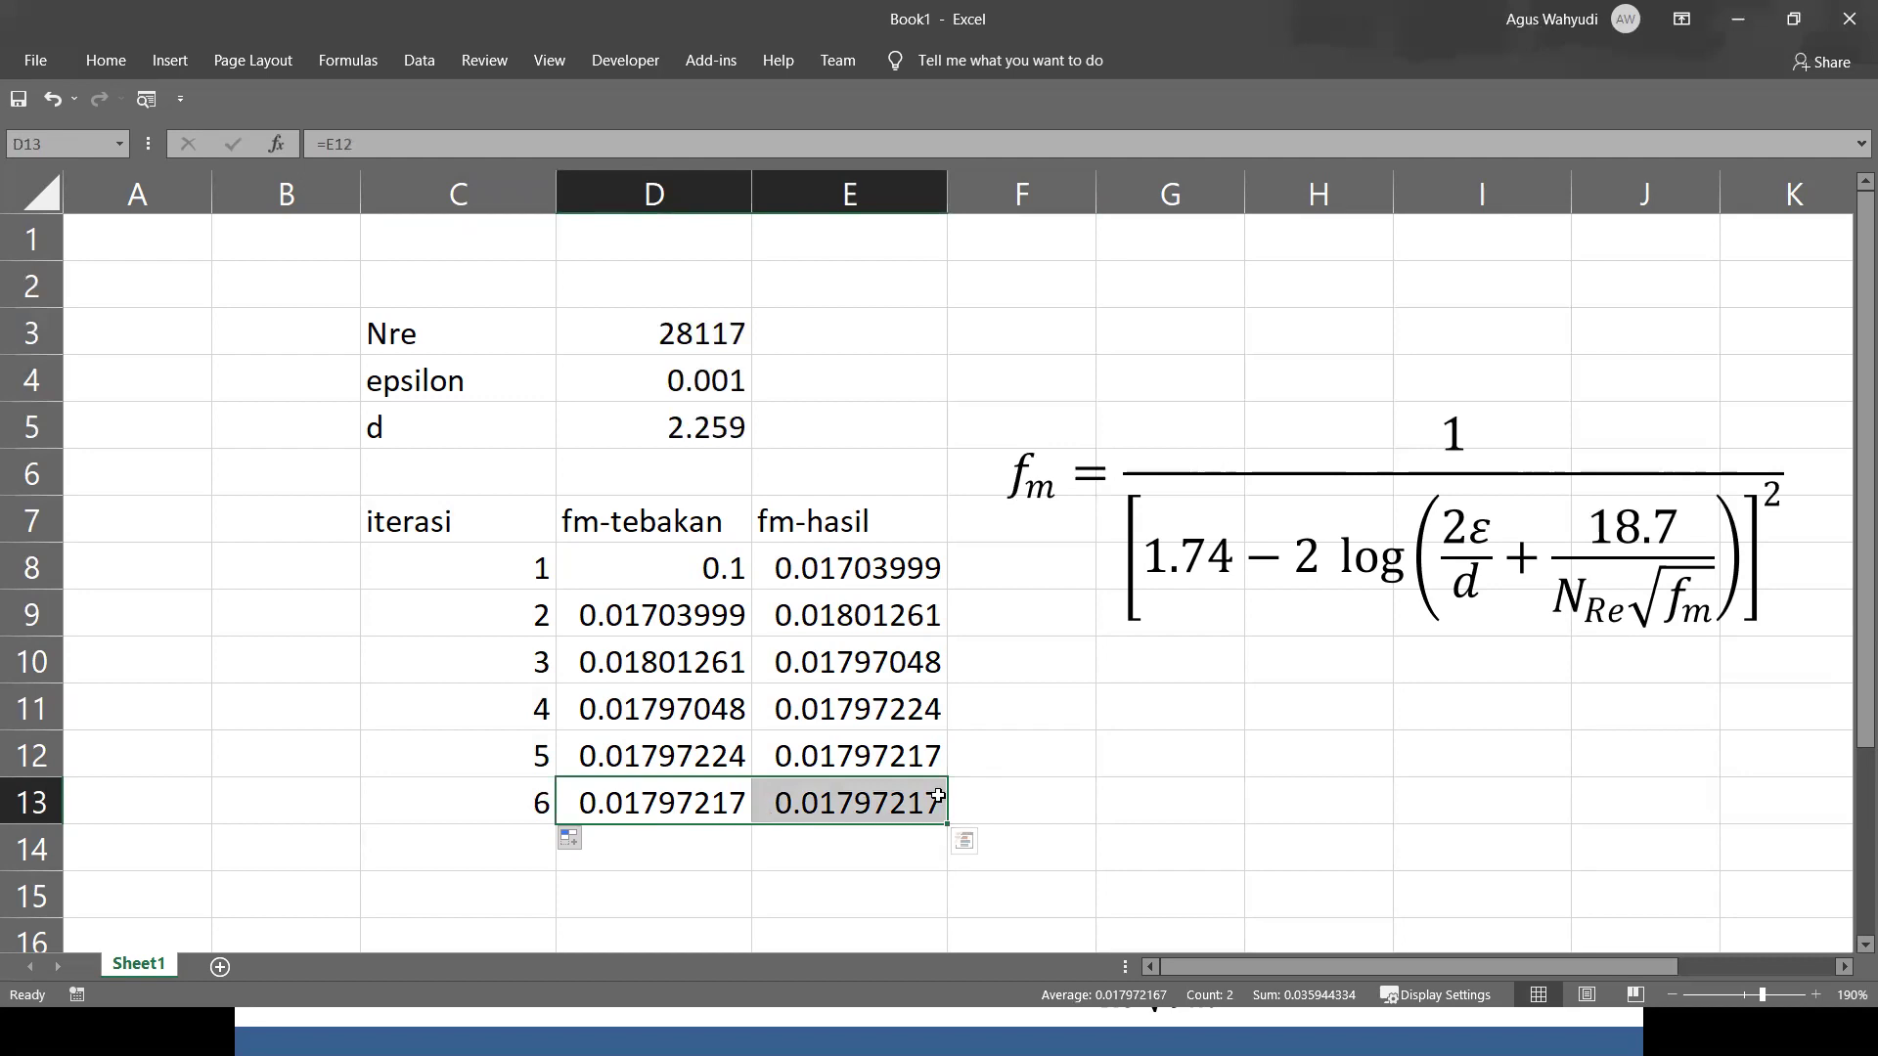
Review the E8 formula with its locked references, especially the 1.87 term, against the friction factor equation.
{"action": "left_click", "coordinate": [844, 566]}
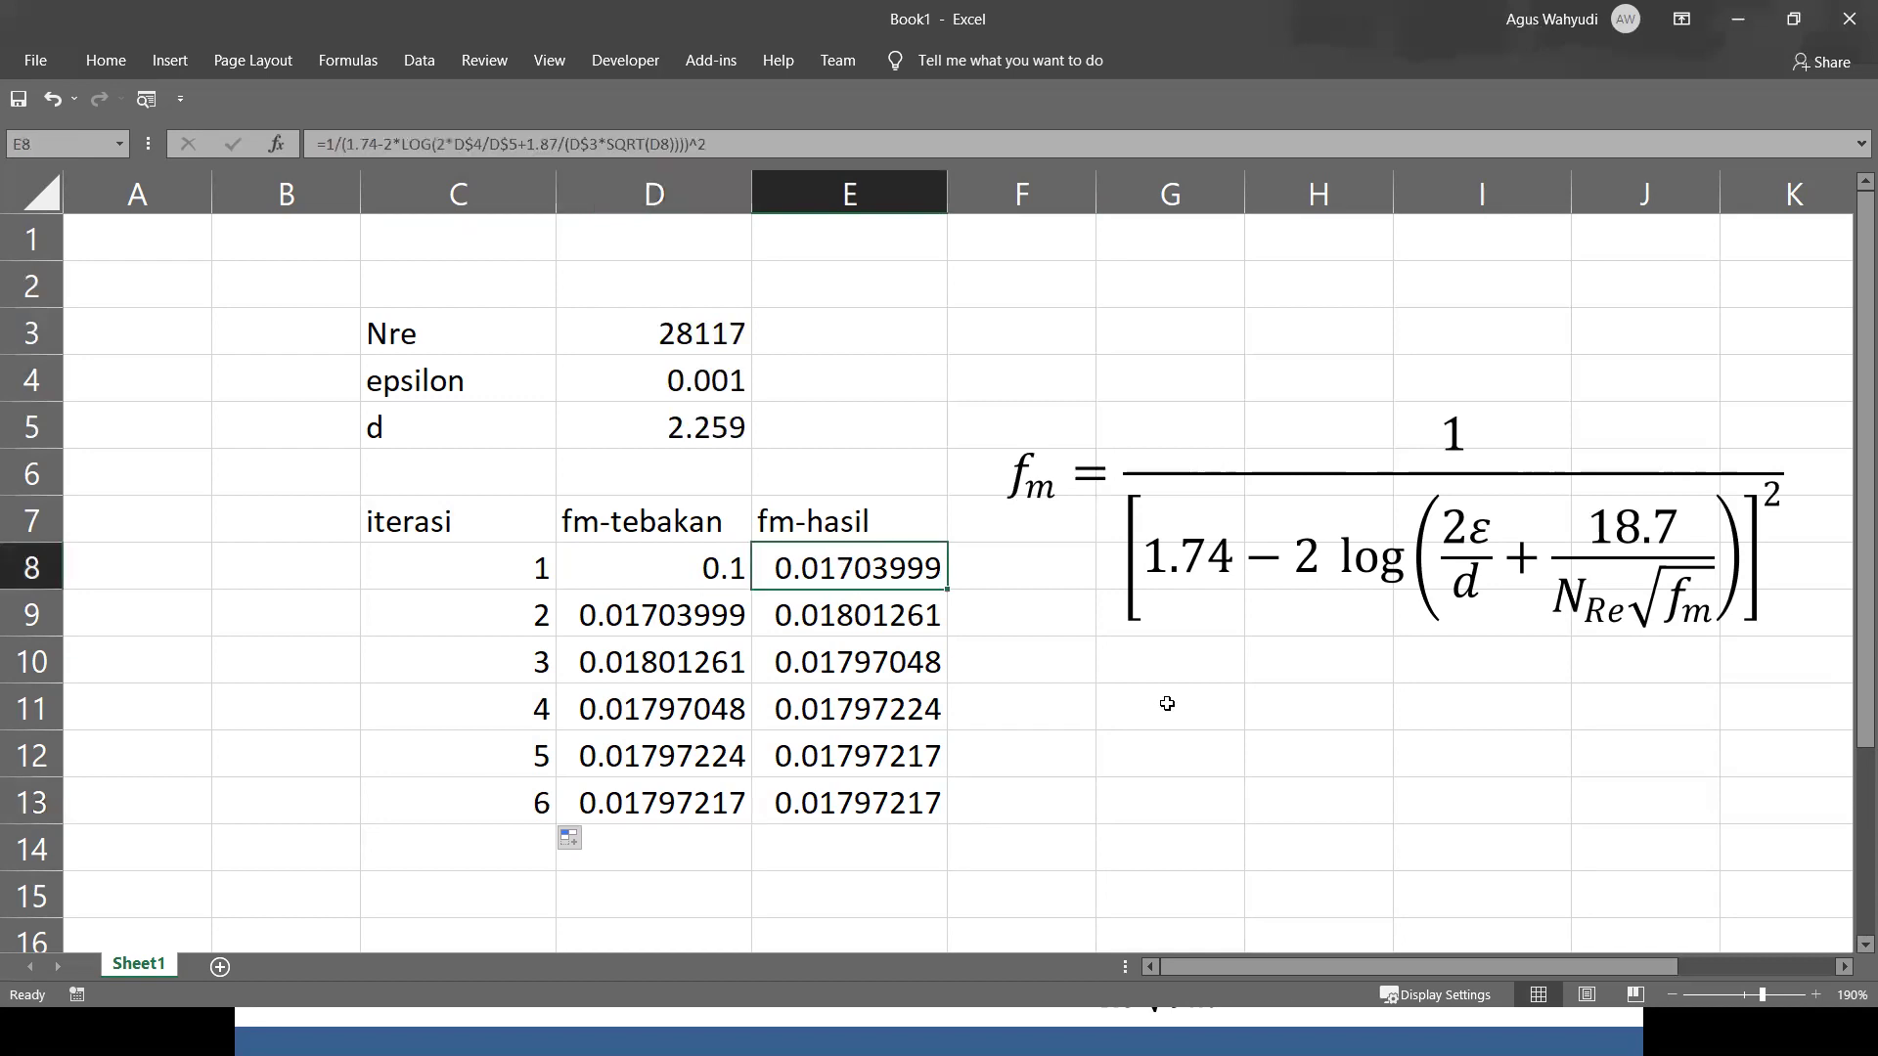
{"action": "key", "text": "F2"}
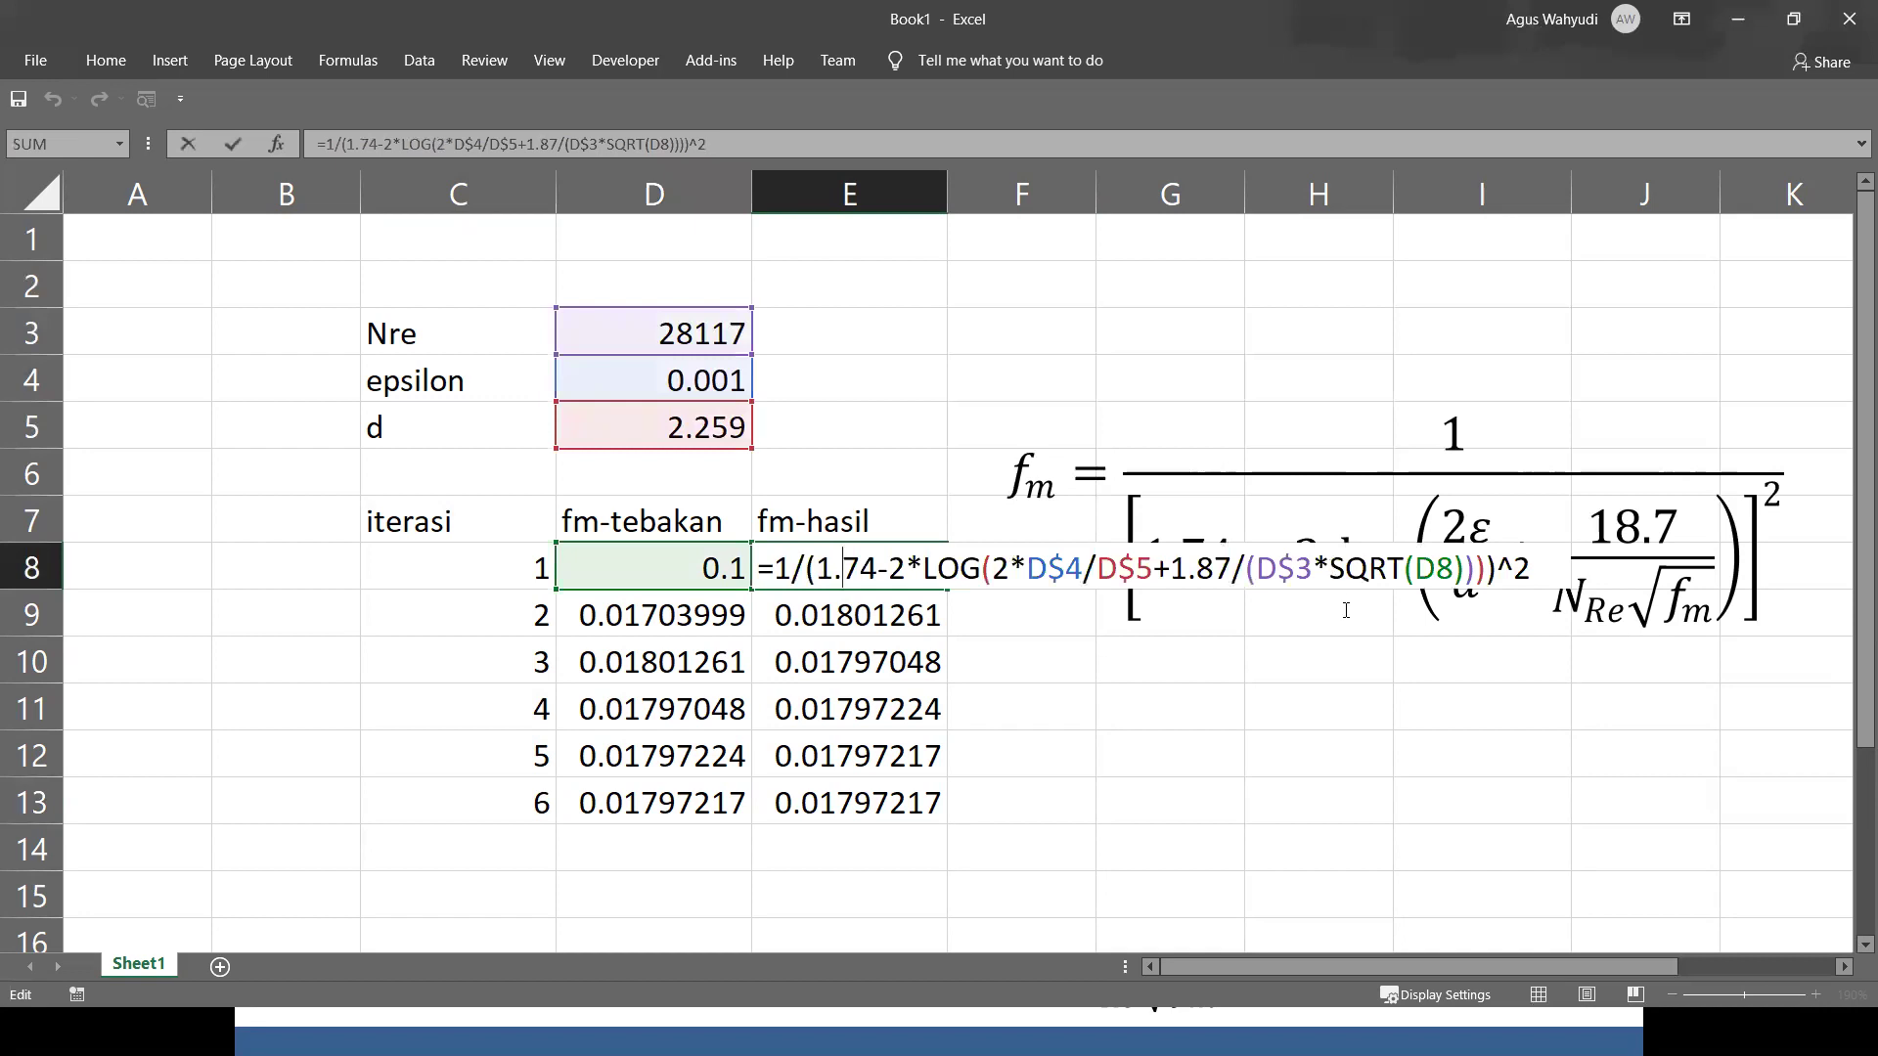
{"action": "left_click", "coordinate": [1245, 574]}
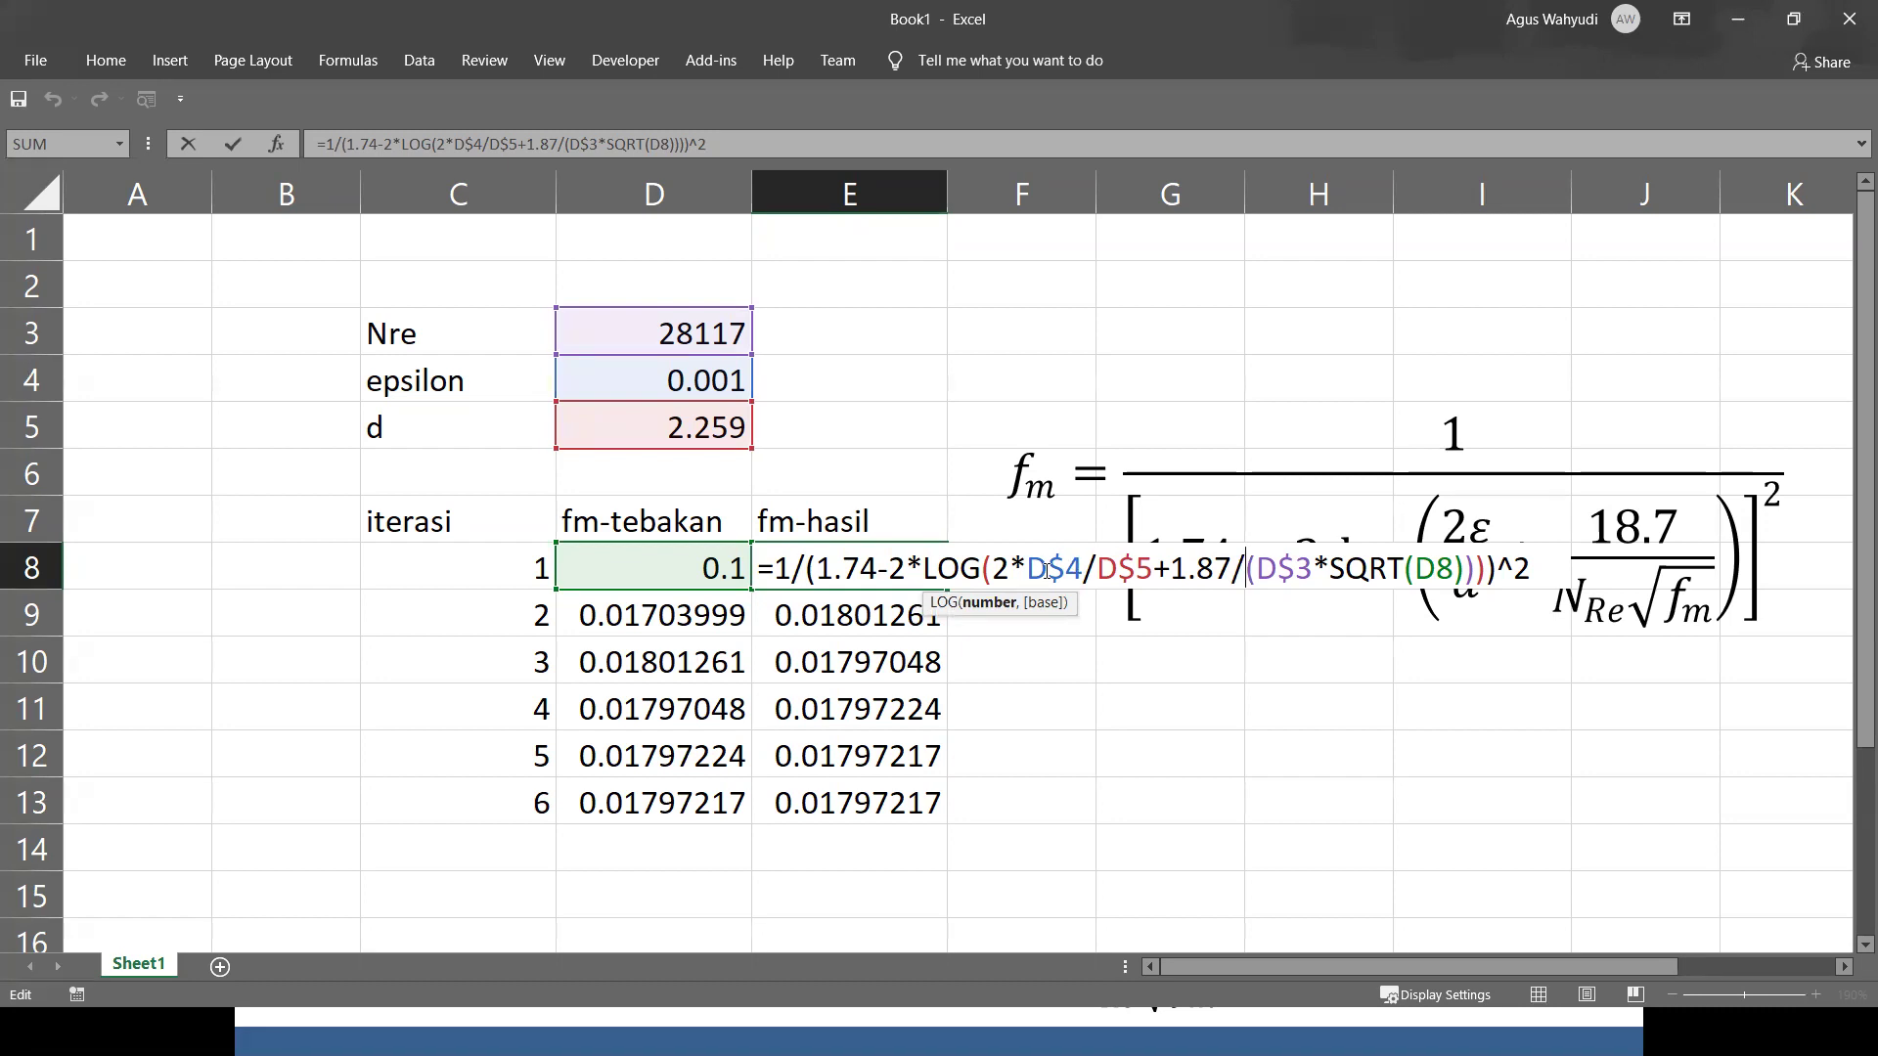
{"action": "key", "text": "Return"}
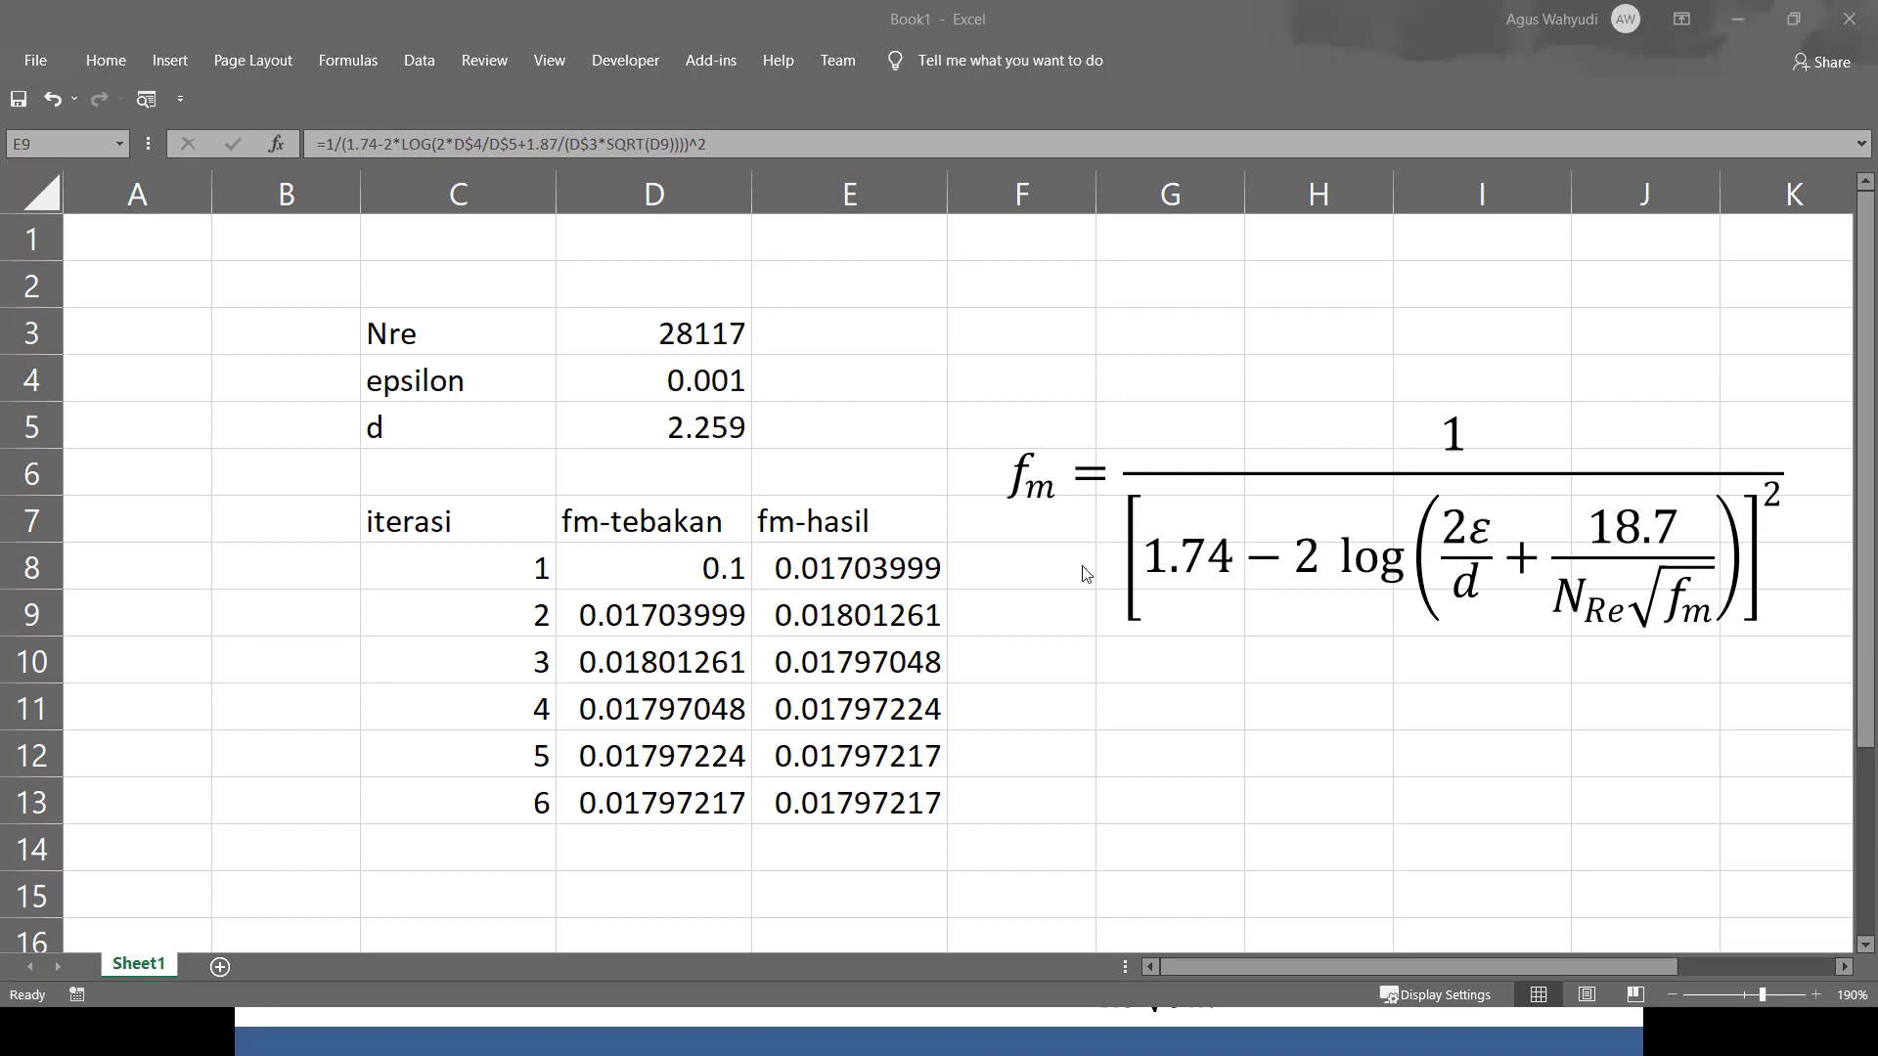
{"action": "left_click", "coordinate": [666, 429]}
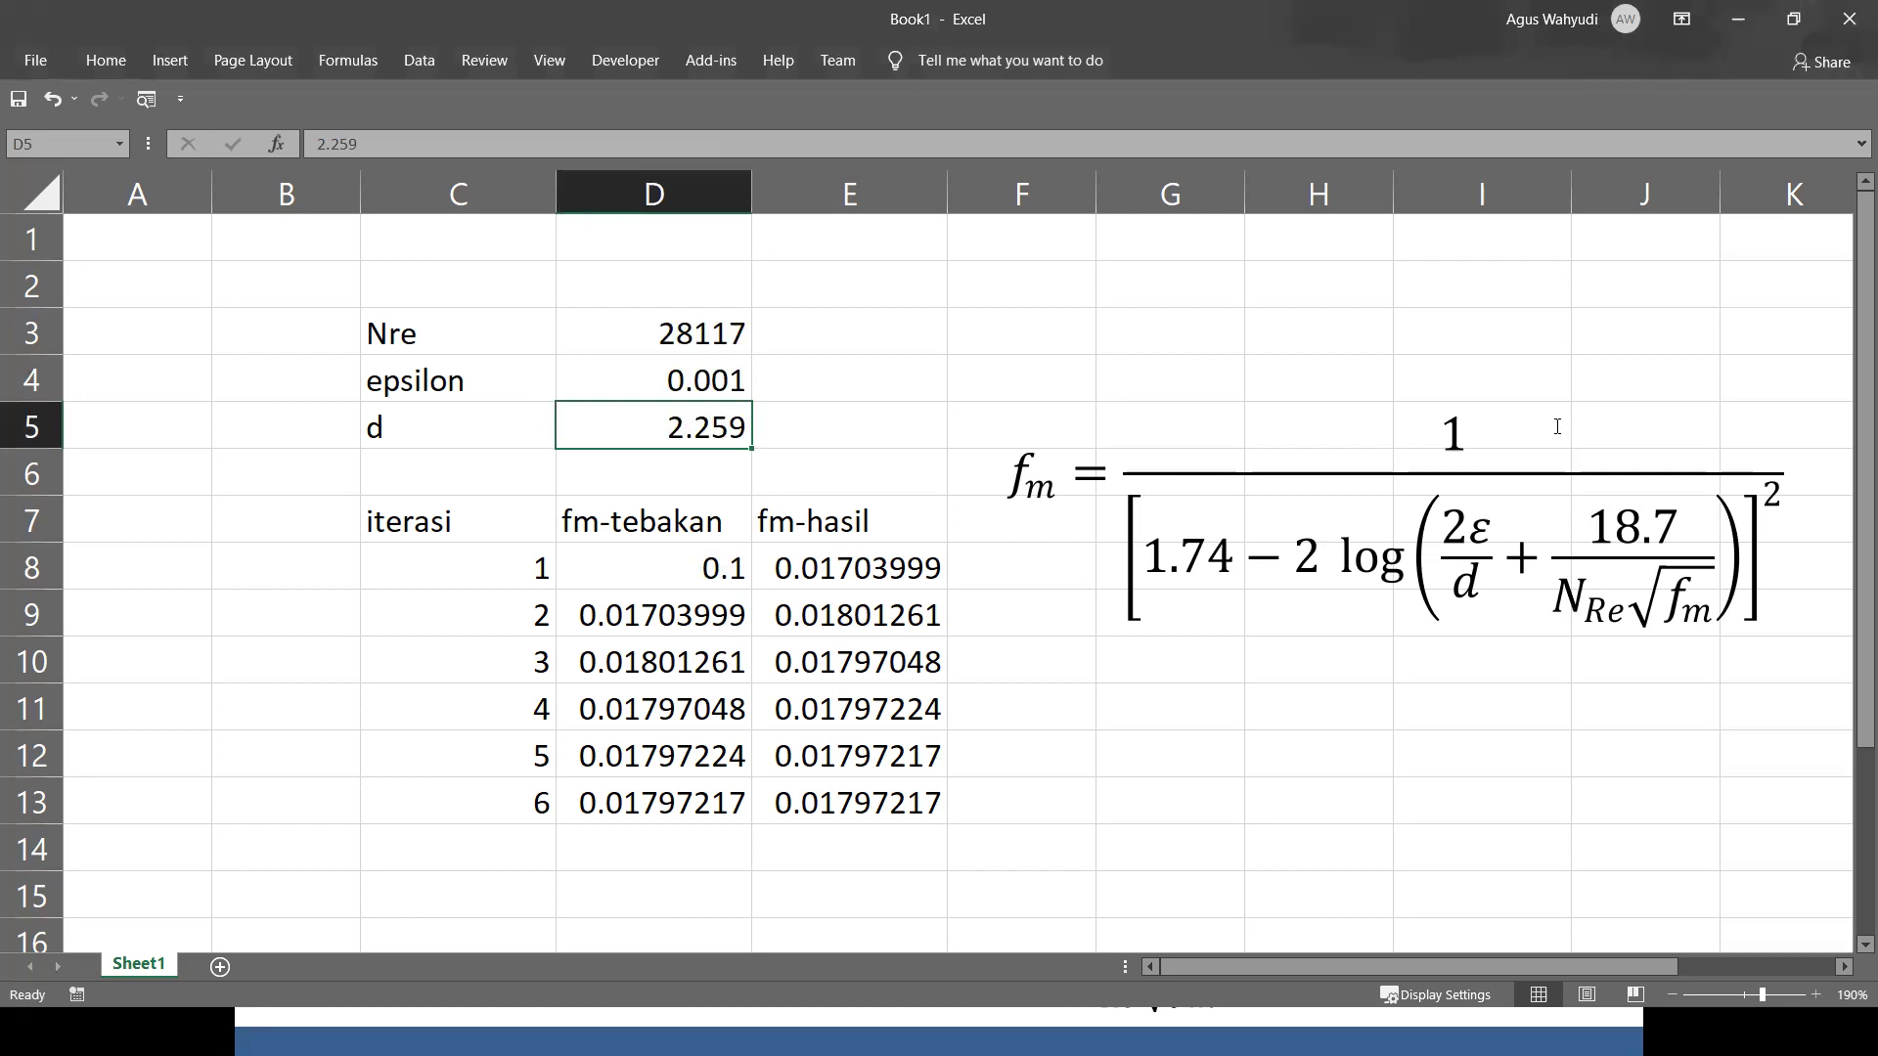
{"action": "type", "text": "0.0"}
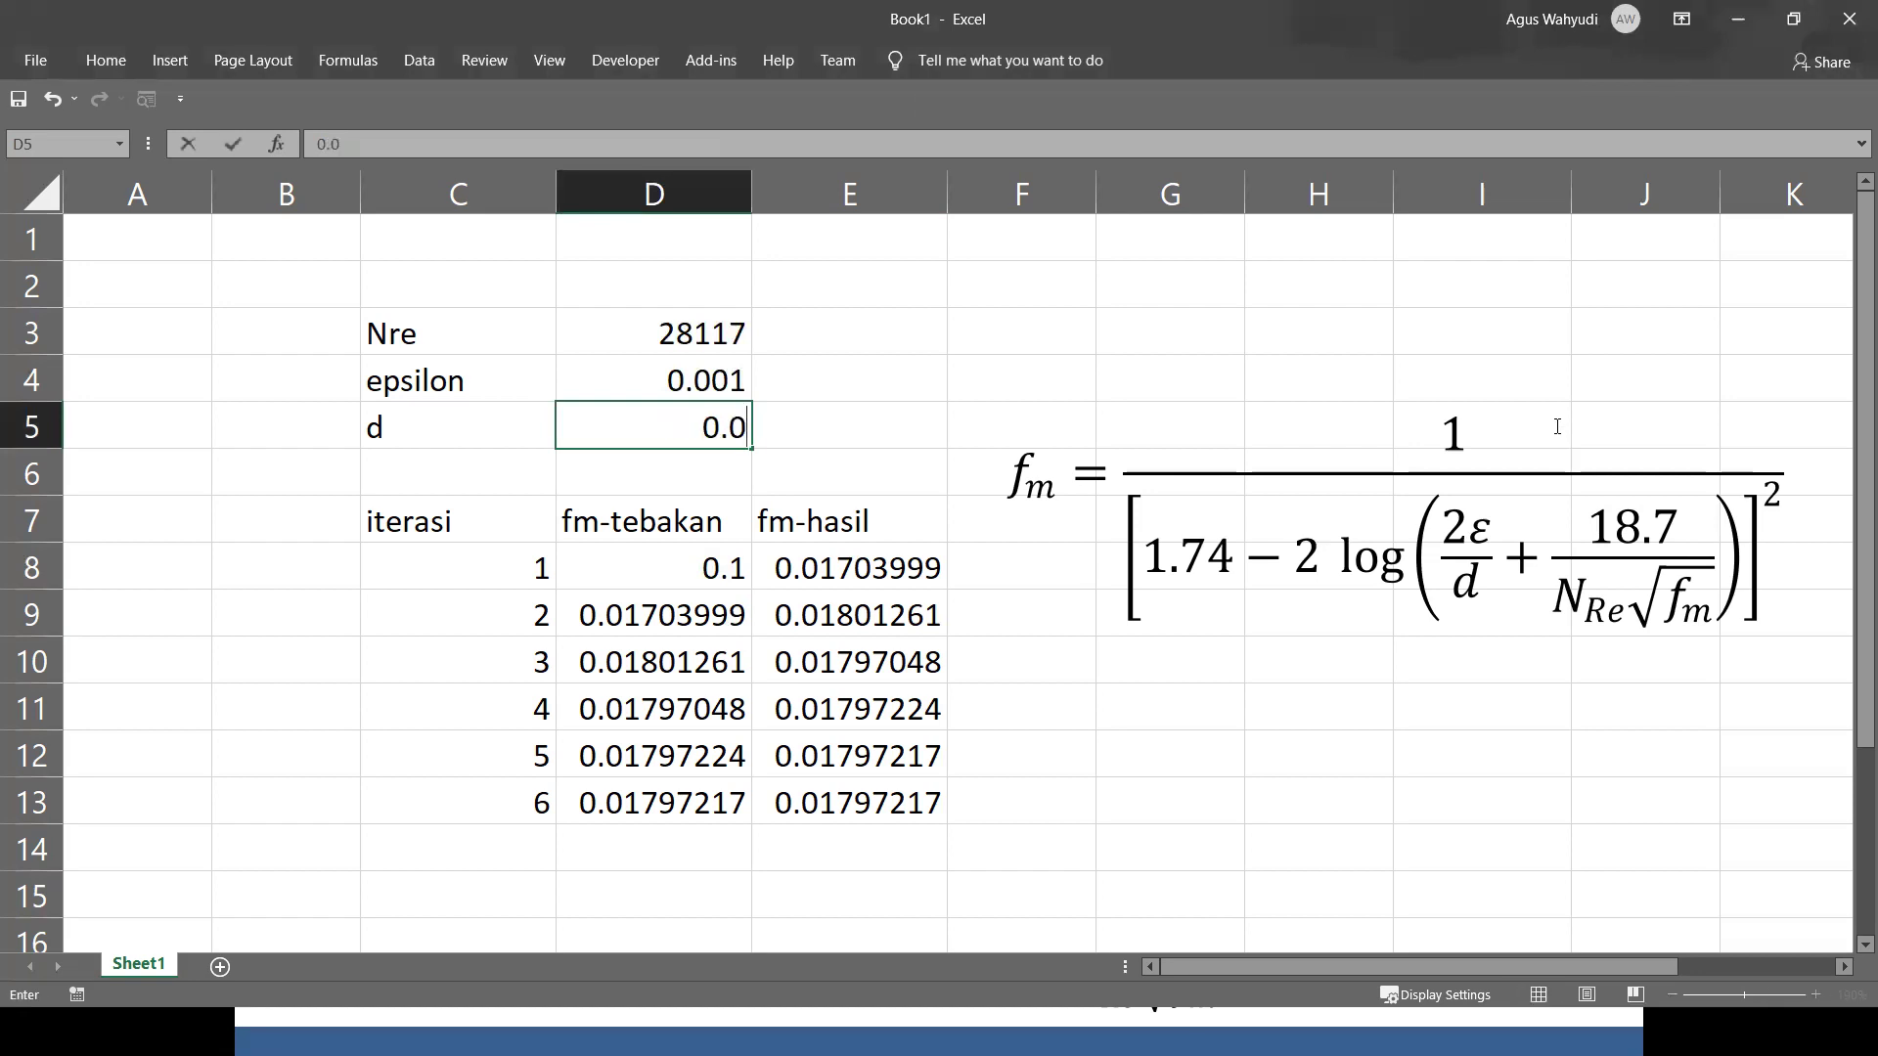
{"action": "type", "text": "188"}
{"action": "key", "text": "BackSpace"}
{"action": "key", "text": "BackSpace"}
{"action": "key", "text": "BackSpace"}
{"action": "key", "text": "BackSpace"}
{"action": "key", "text": "BackSpace"}
{"action": "key", "text": "ctrl+z"}
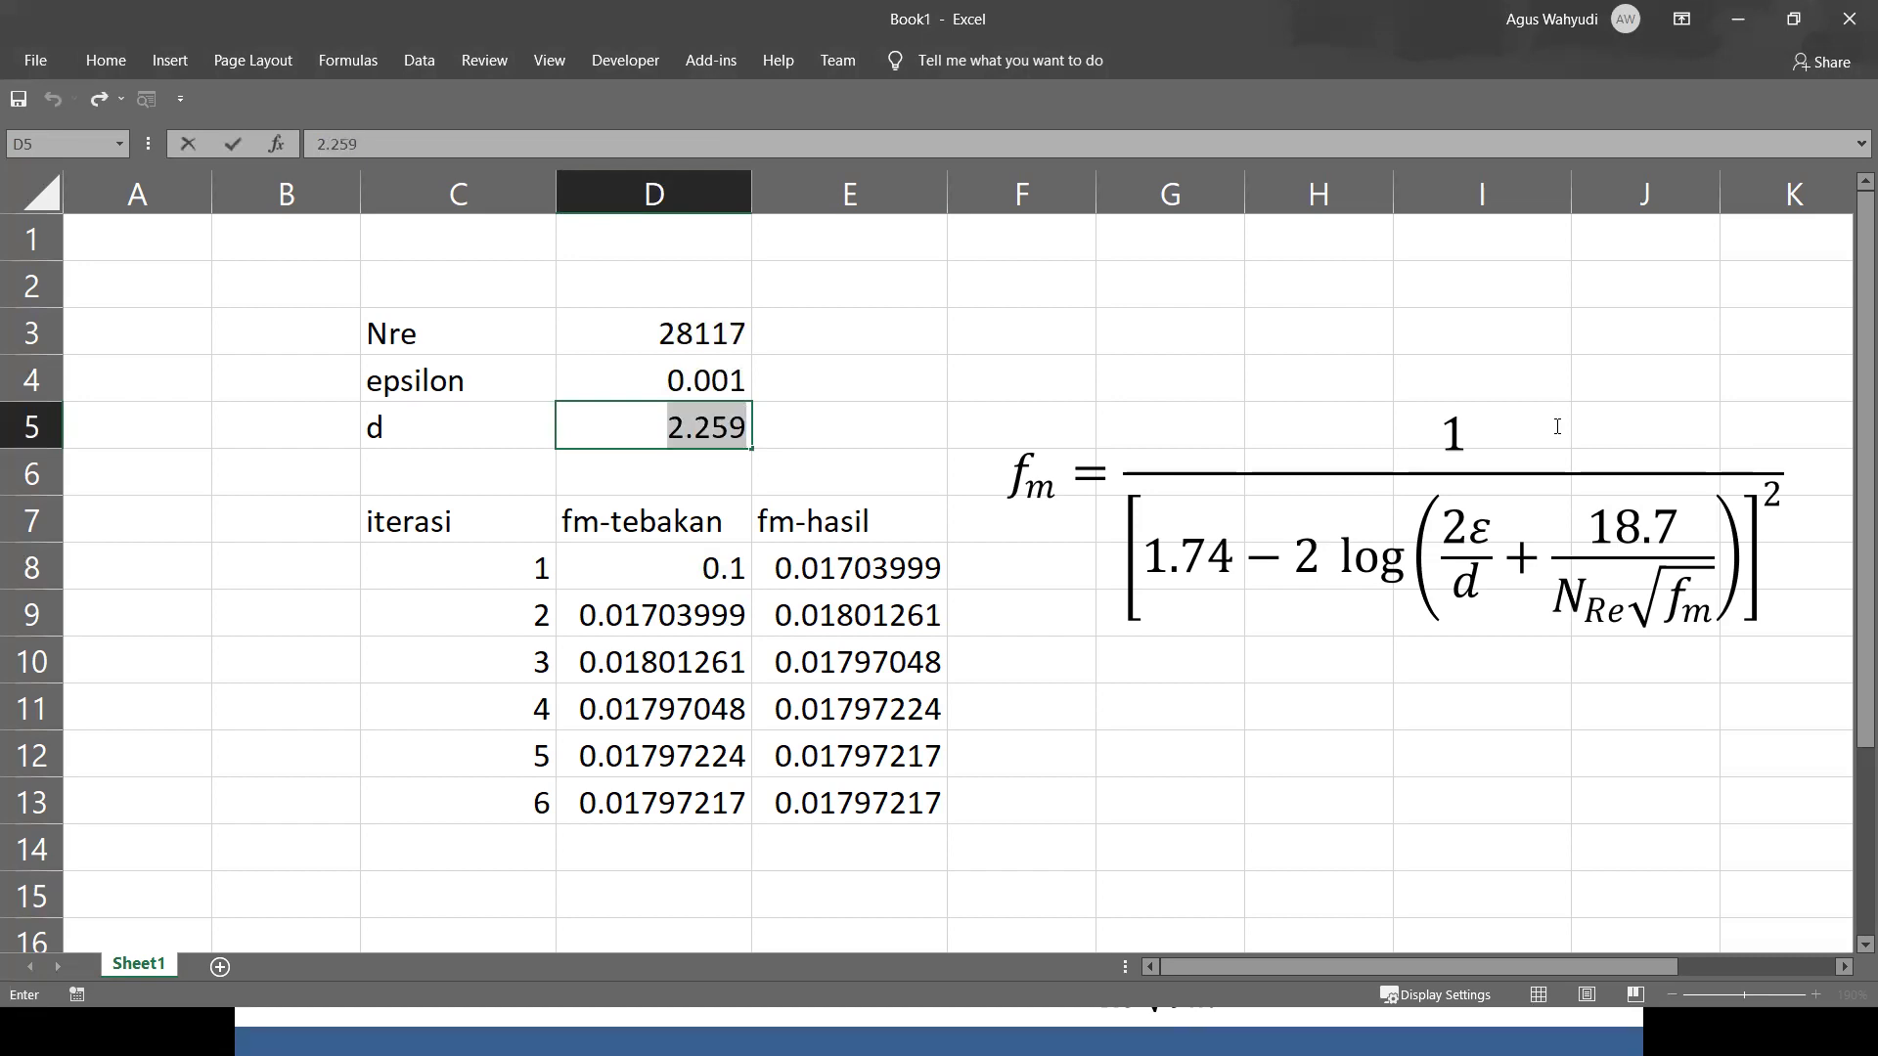
{"action": "key", "text": "Escape"}
{"action": "key", "text": "Right"}
{"action": "key", "text": "Left"}
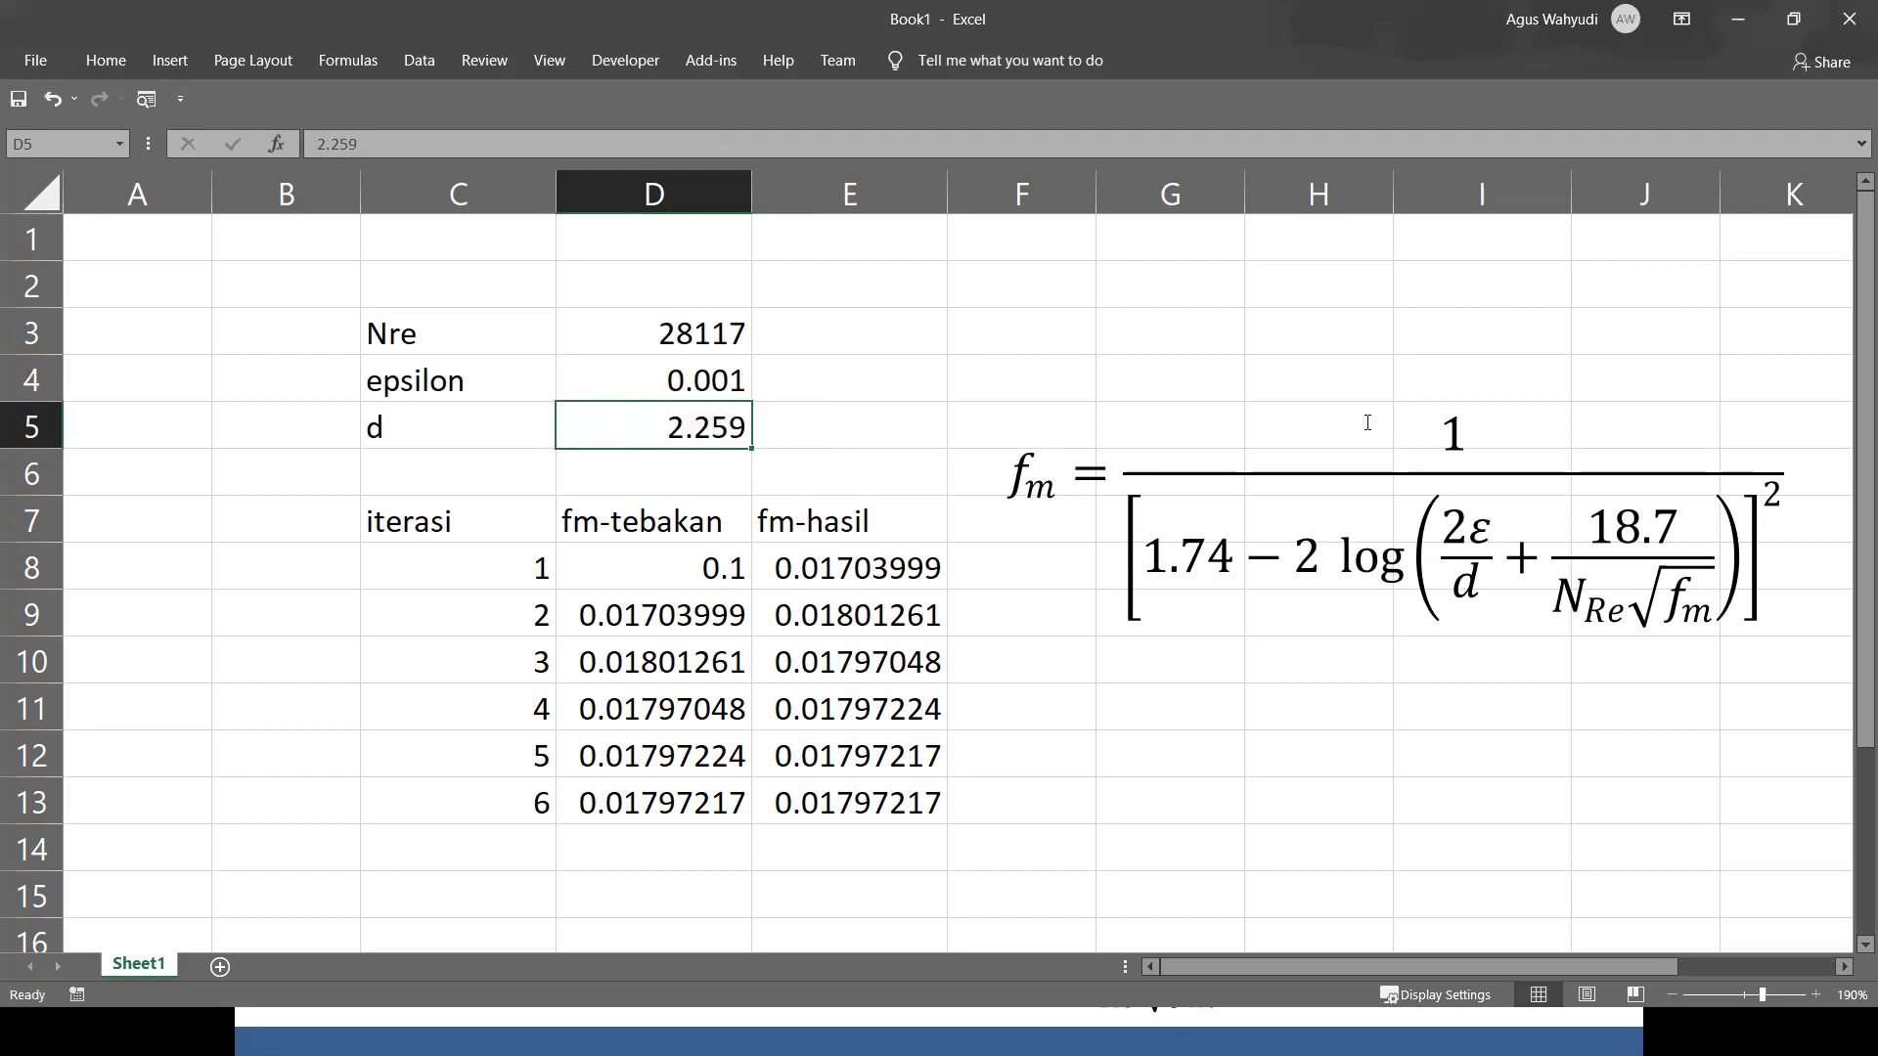
Convert the d value in D5 by replacing it with the formula =2.259/12.
{"action": "left_click", "coordinate": [479, 139]}
{"action": "type", "text": "/12"}
{"action": "key", "text": "Return"}
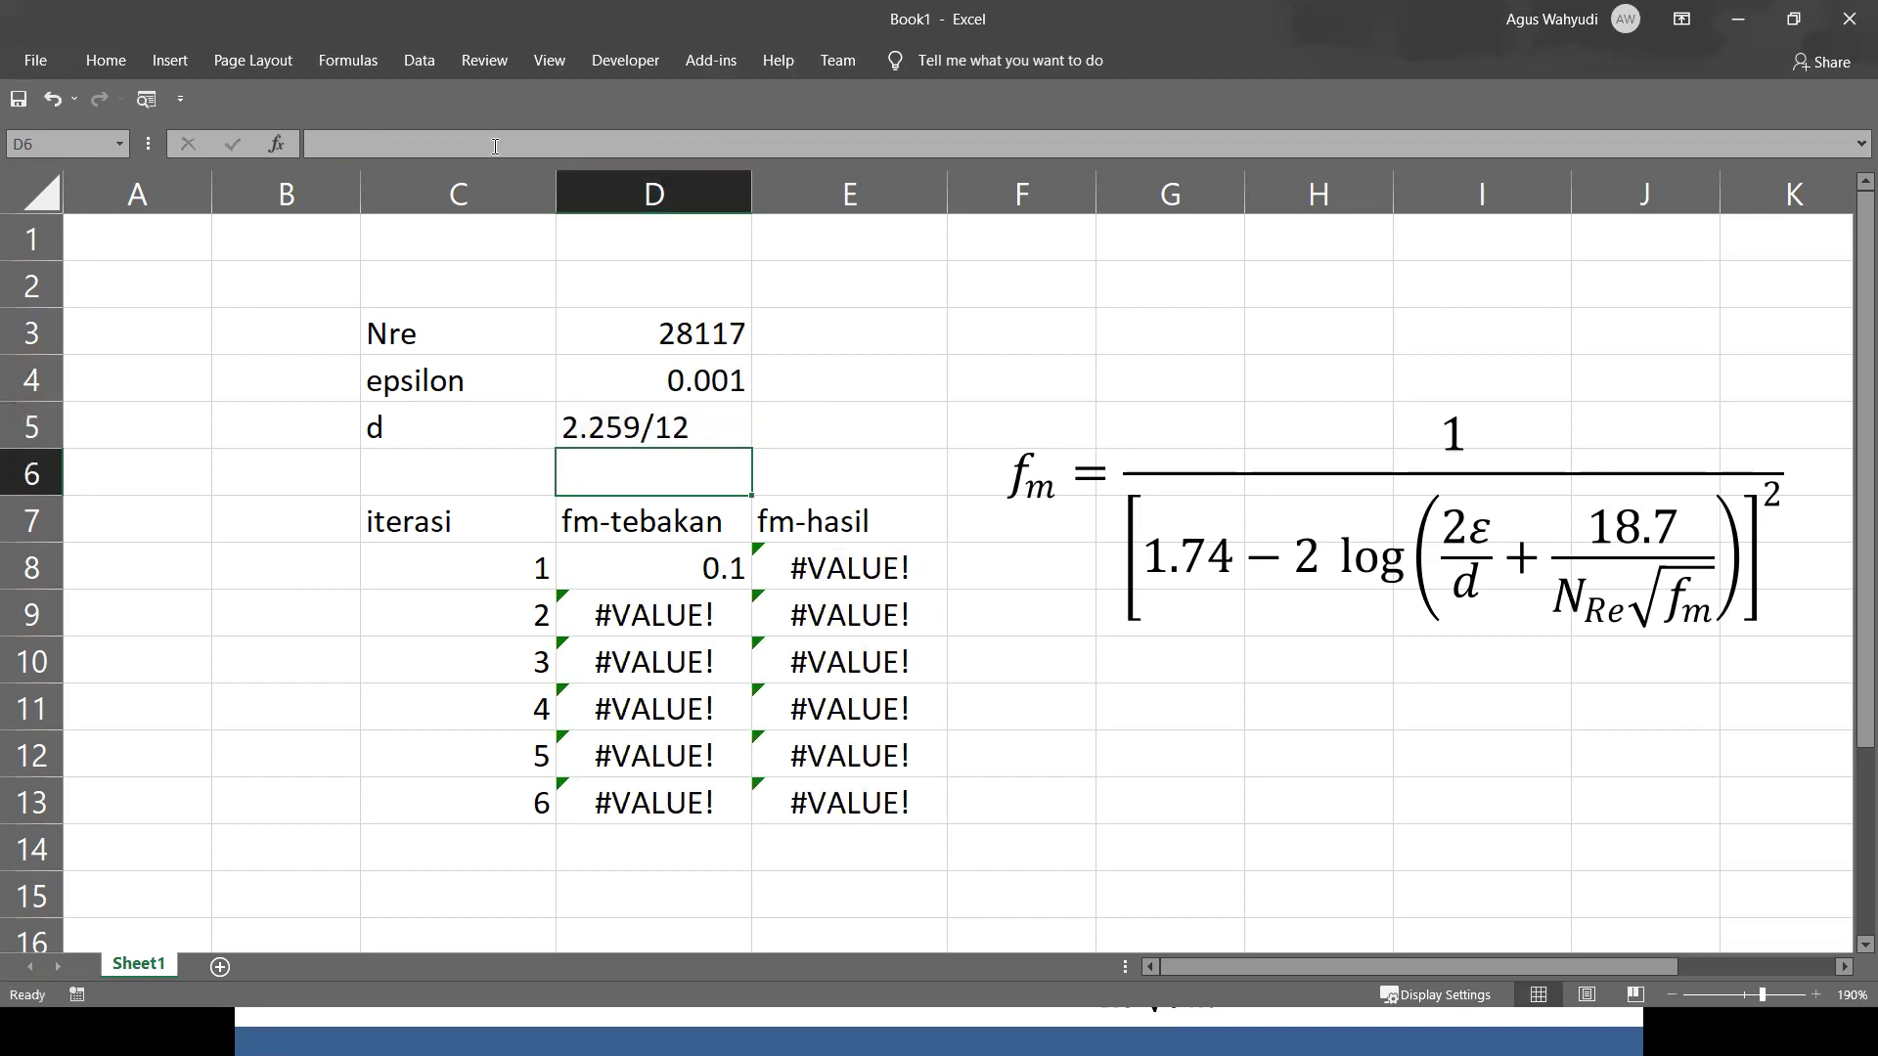
{"action": "key", "text": "Up"}
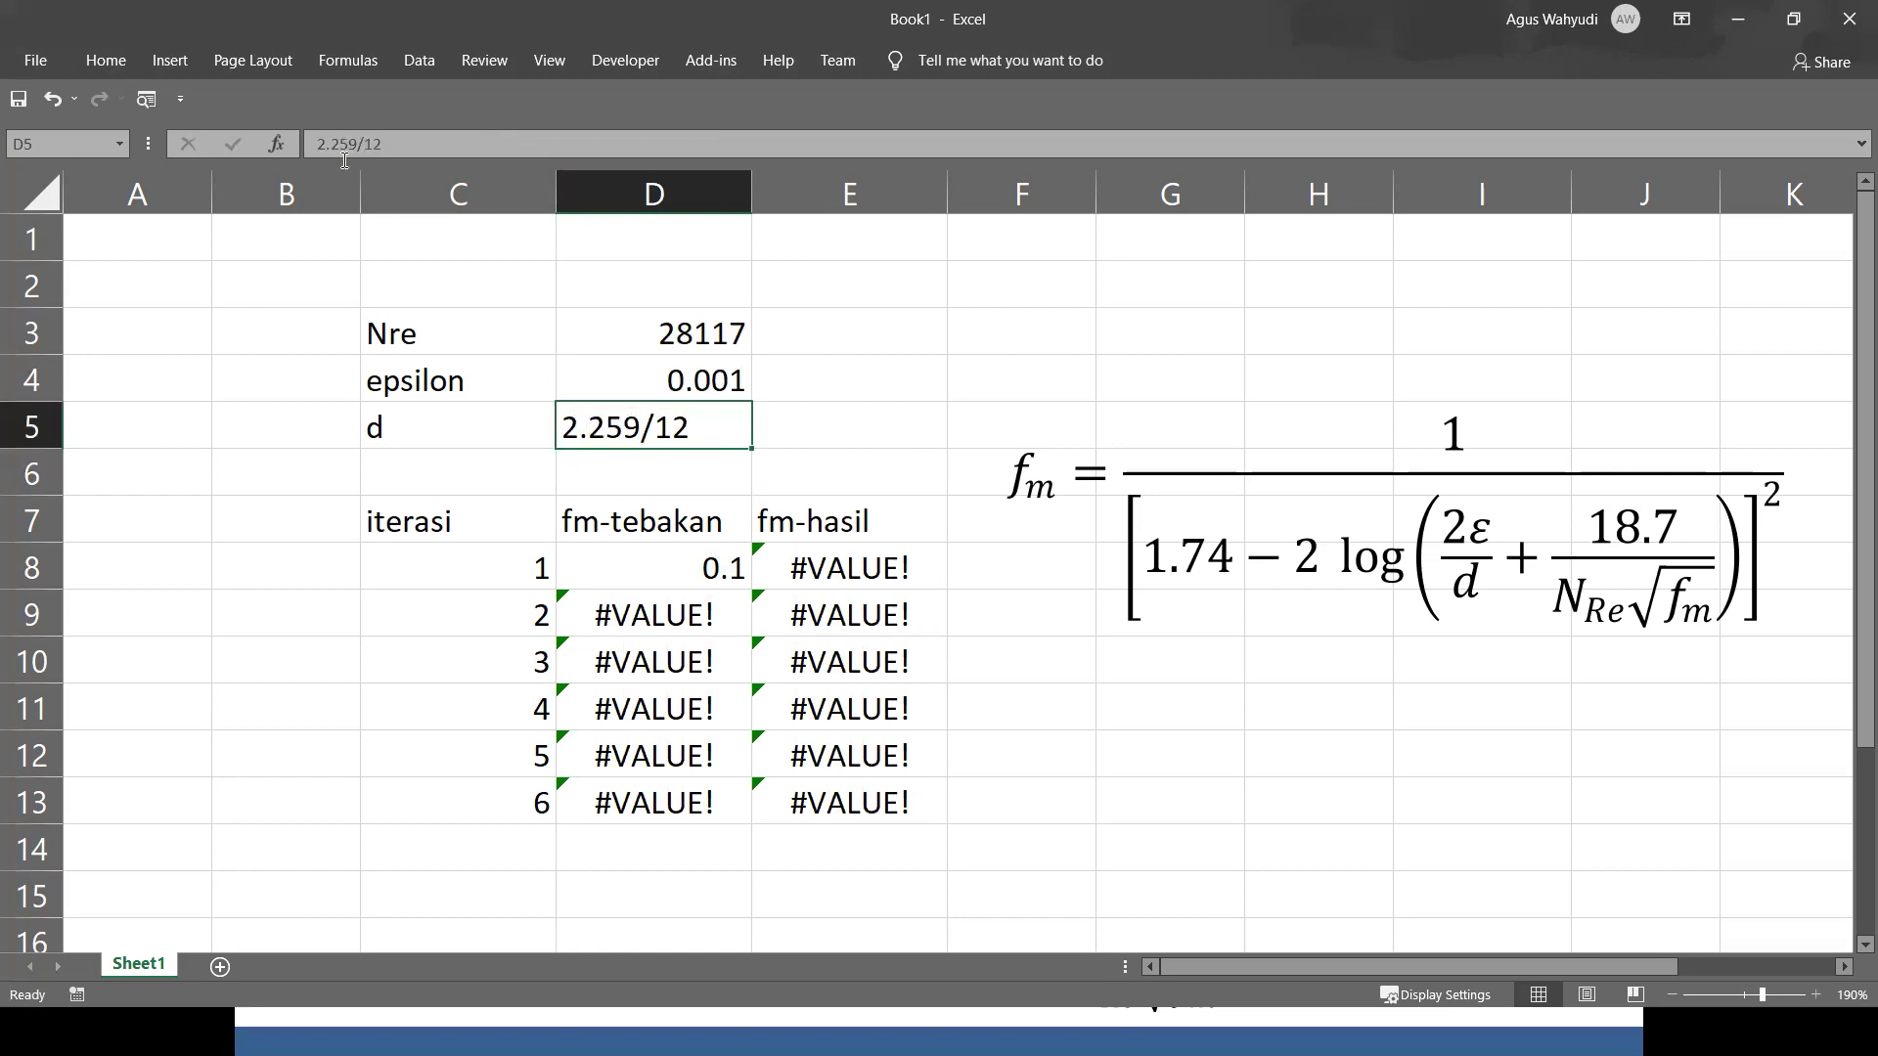
{"action": "left_click", "coordinate": [315, 125]}
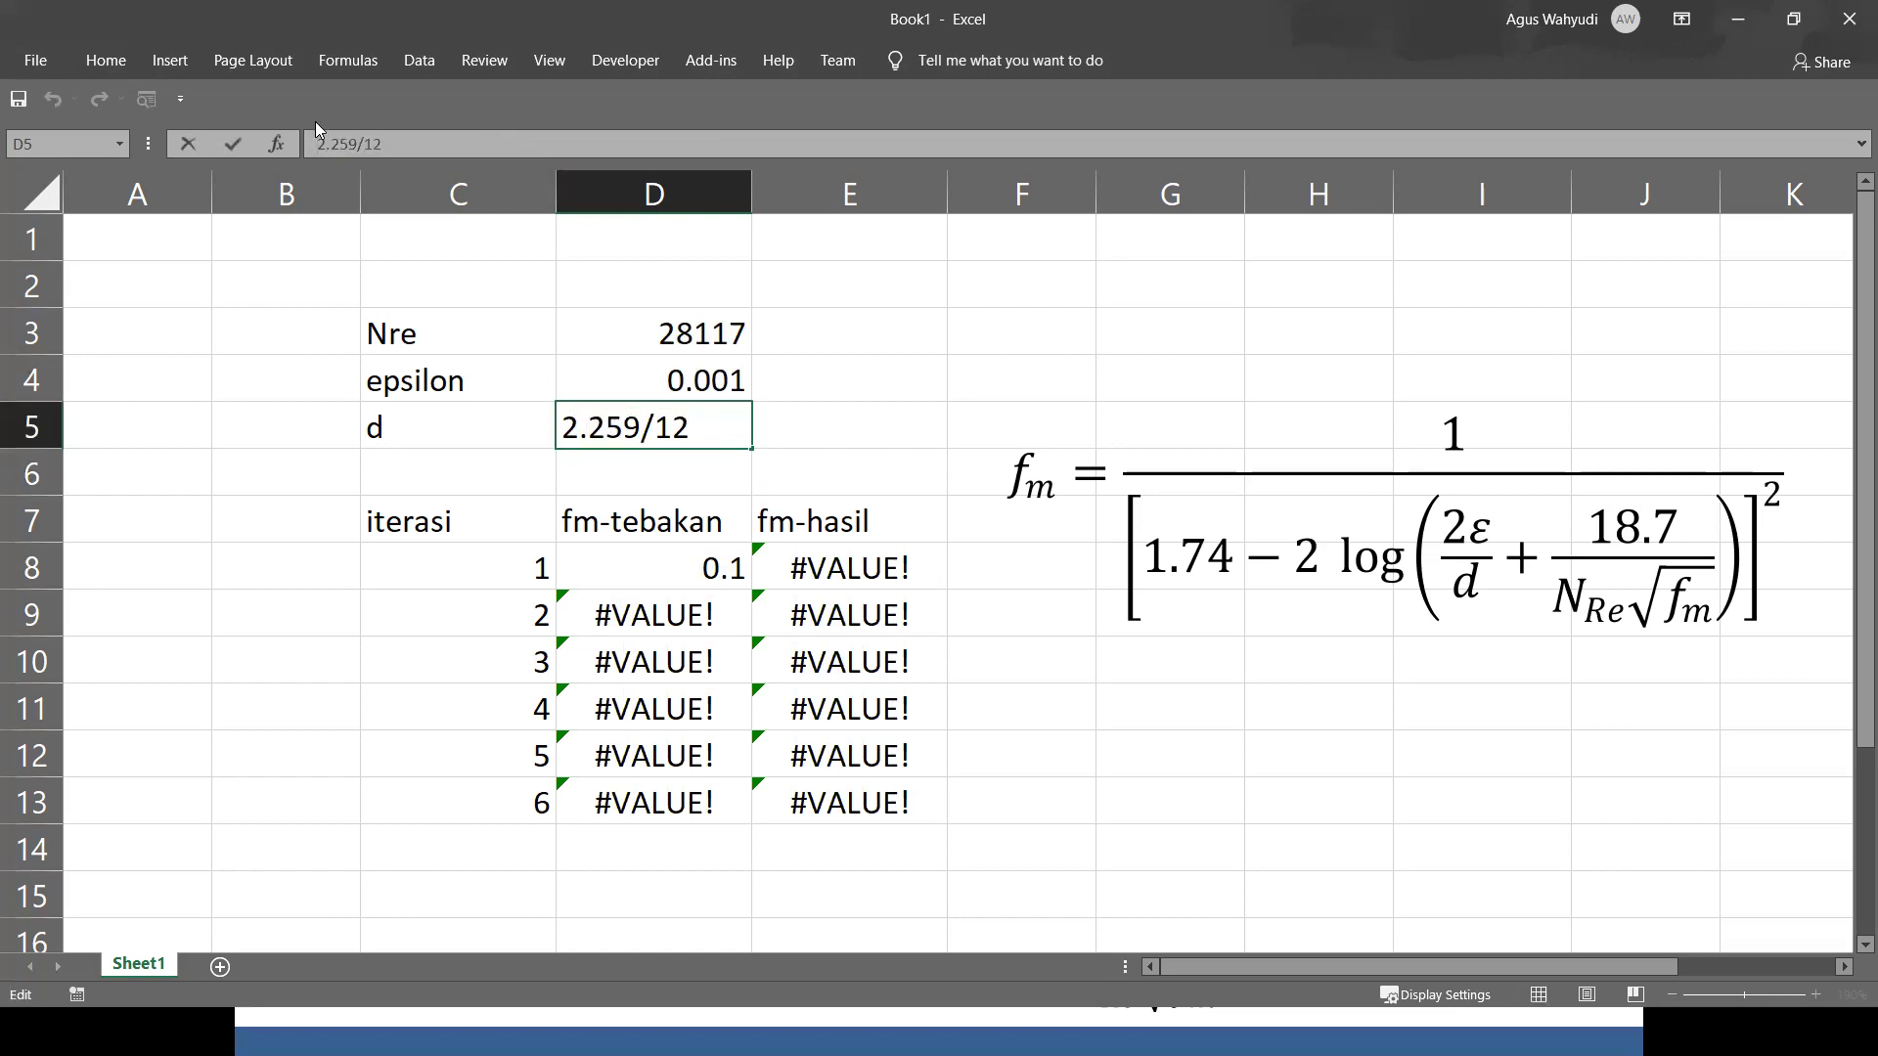
{"action": "type", "text": "="}
{"action": "key", "text": "Return"}
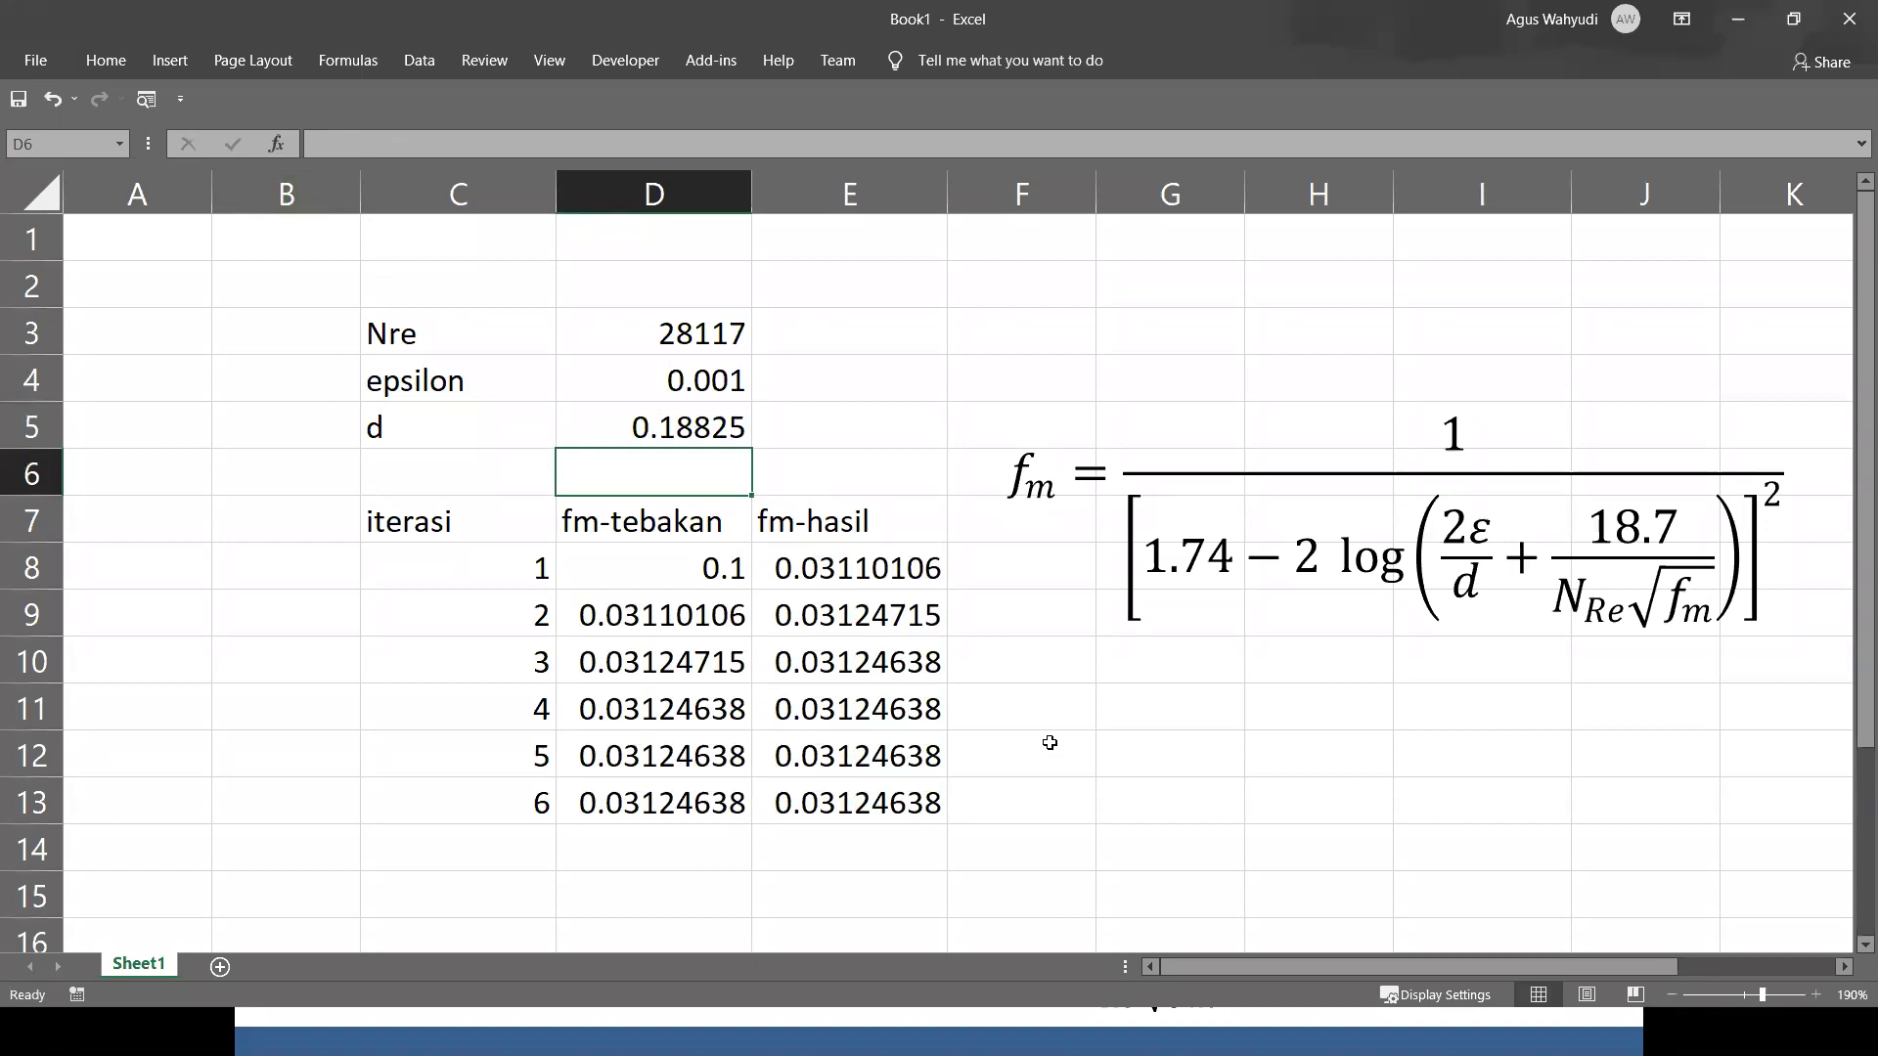
{"action": "key", "text": "Up"}
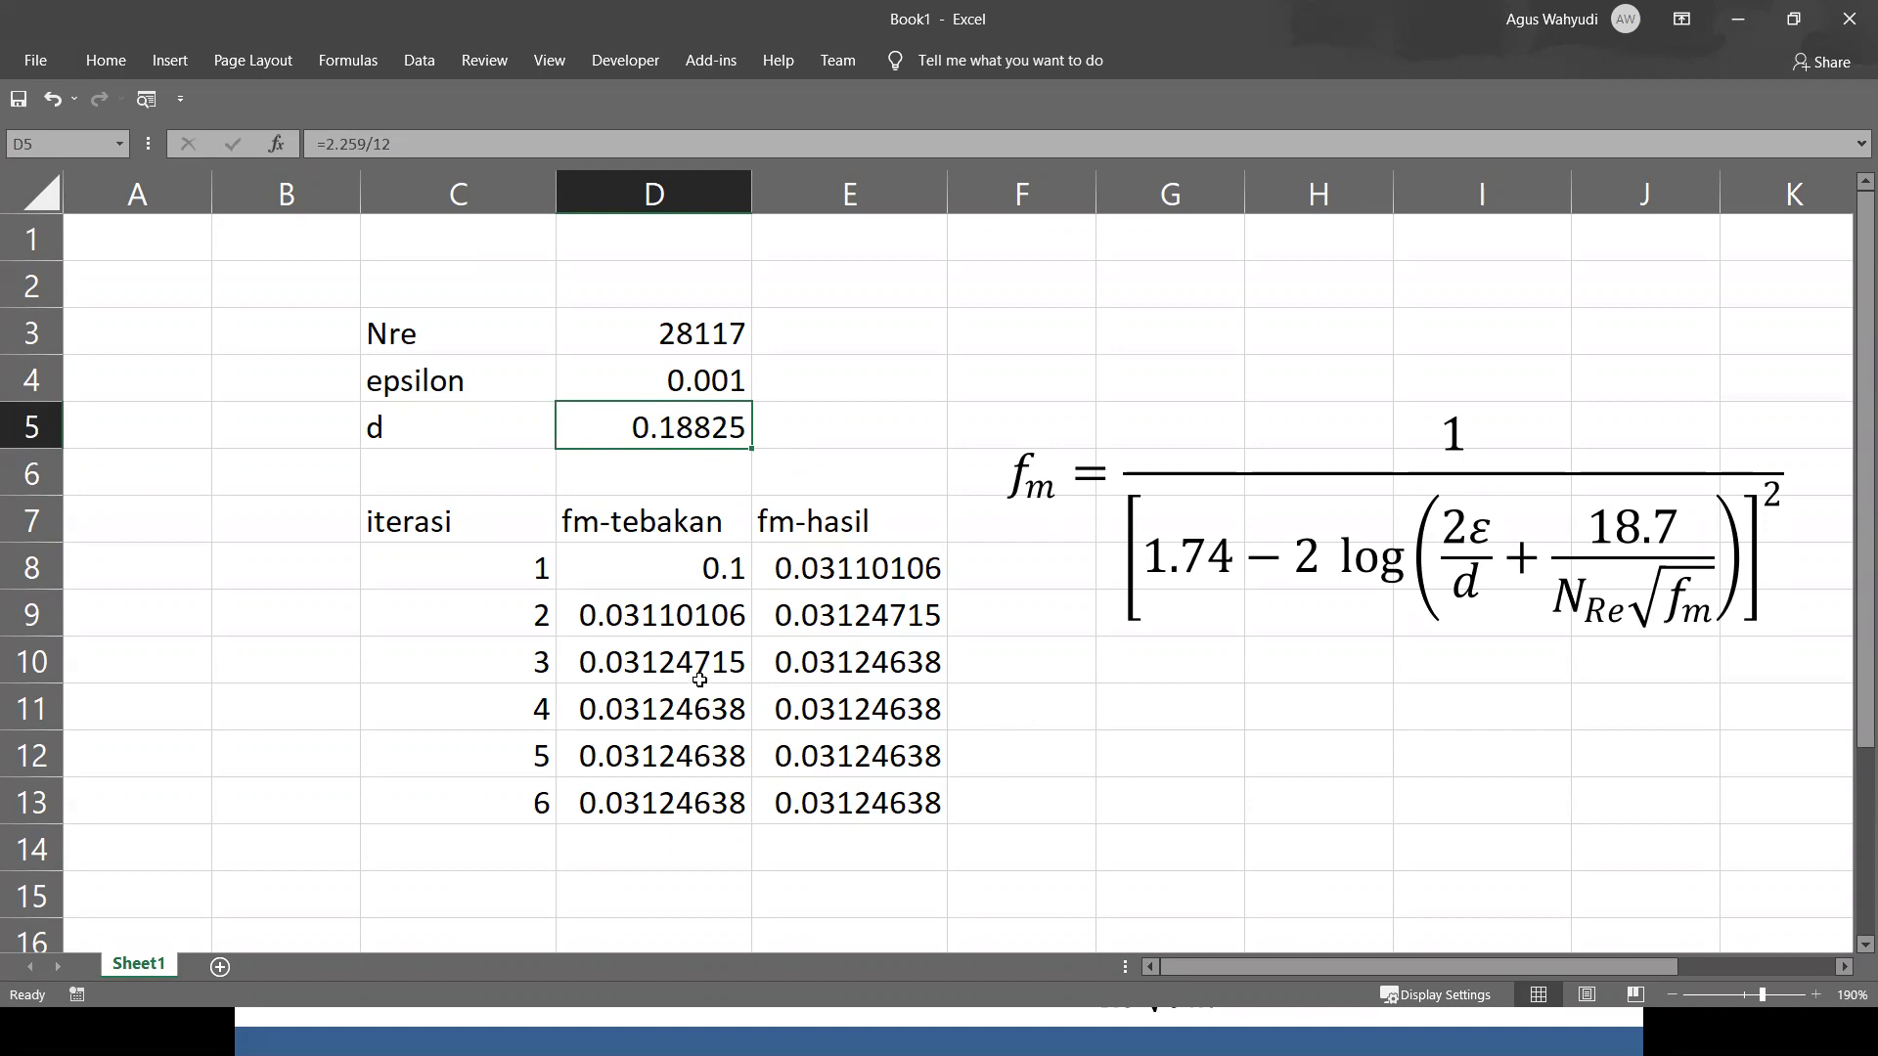
Try dividing the last fm-tebakan value by 4 with =D13/4 in cell D14, and undo the entry.
{"action": "scroll", "coordinate": [989, 692], "scroll_direction": "down", "scroll_amount": 1}
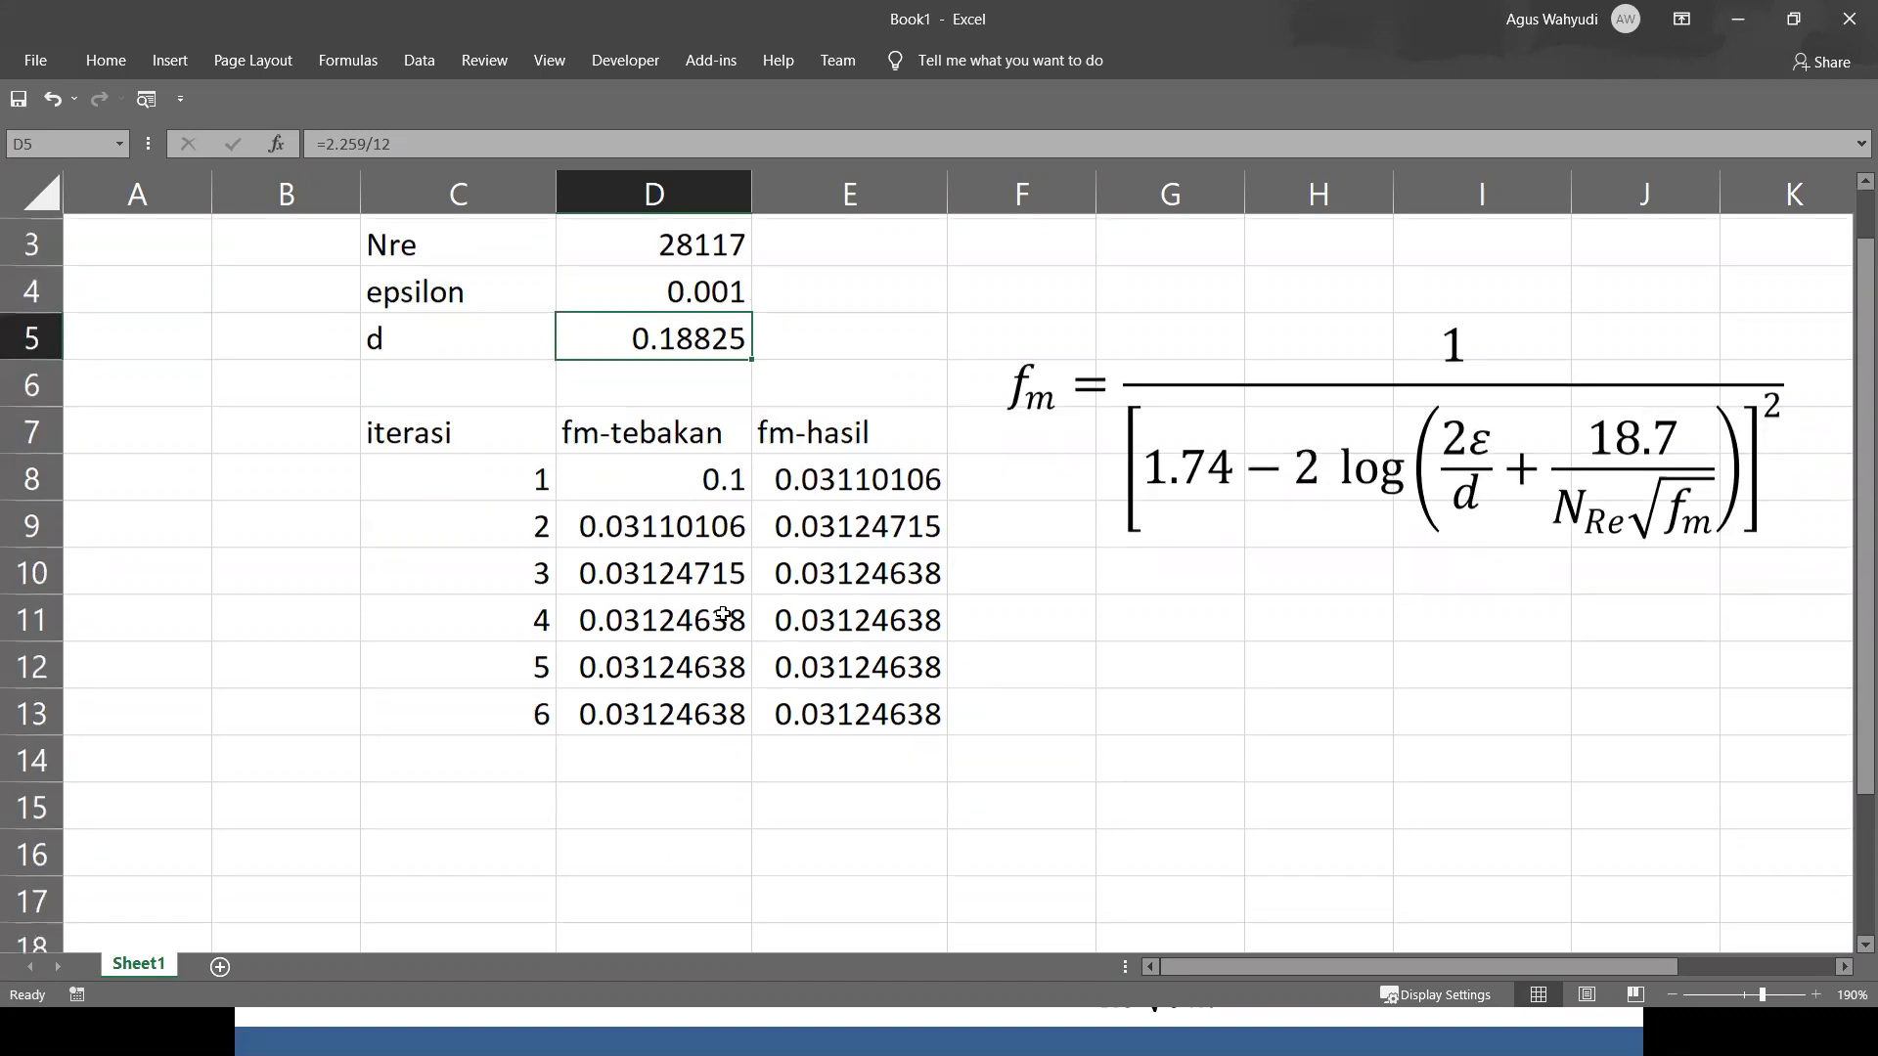
{"action": "scroll", "coordinate": [653, 575], "scroll_direction": "down", "scroll_amount": 2}
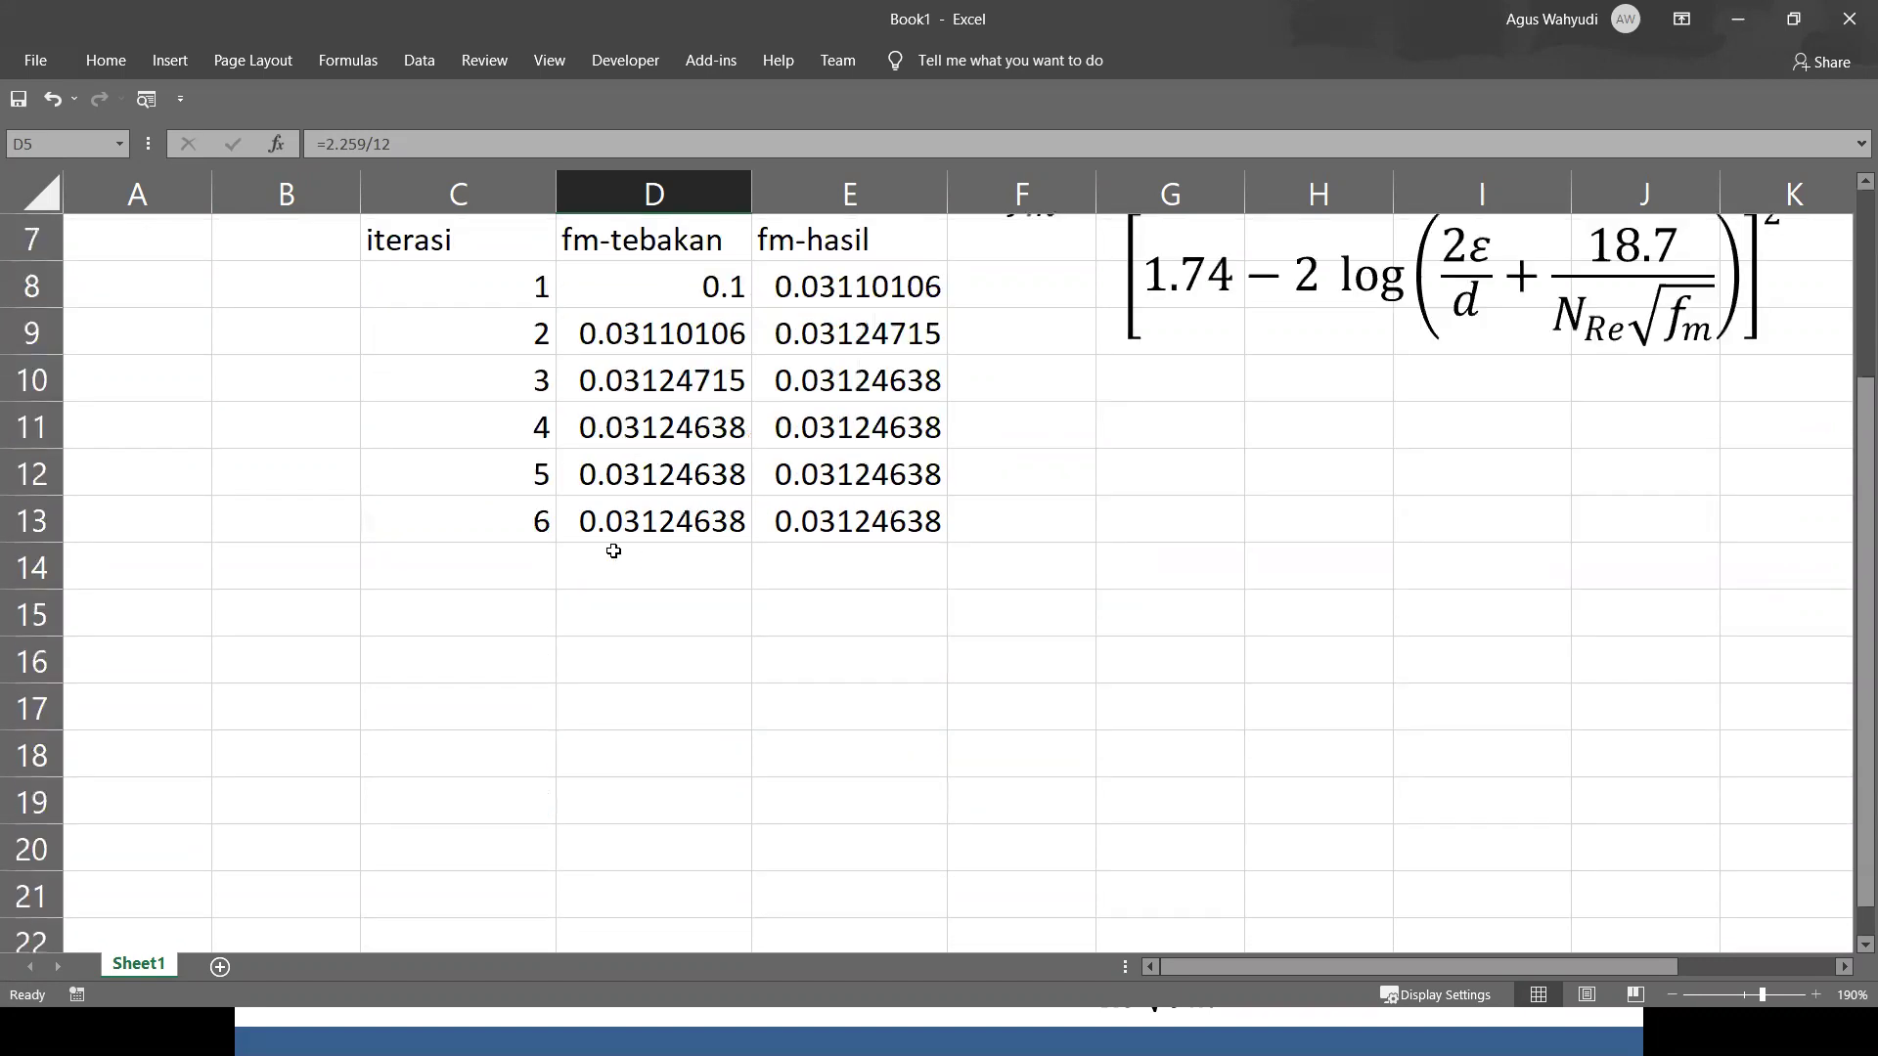
{"action": "left_click", "coordinate": [613, 552]}
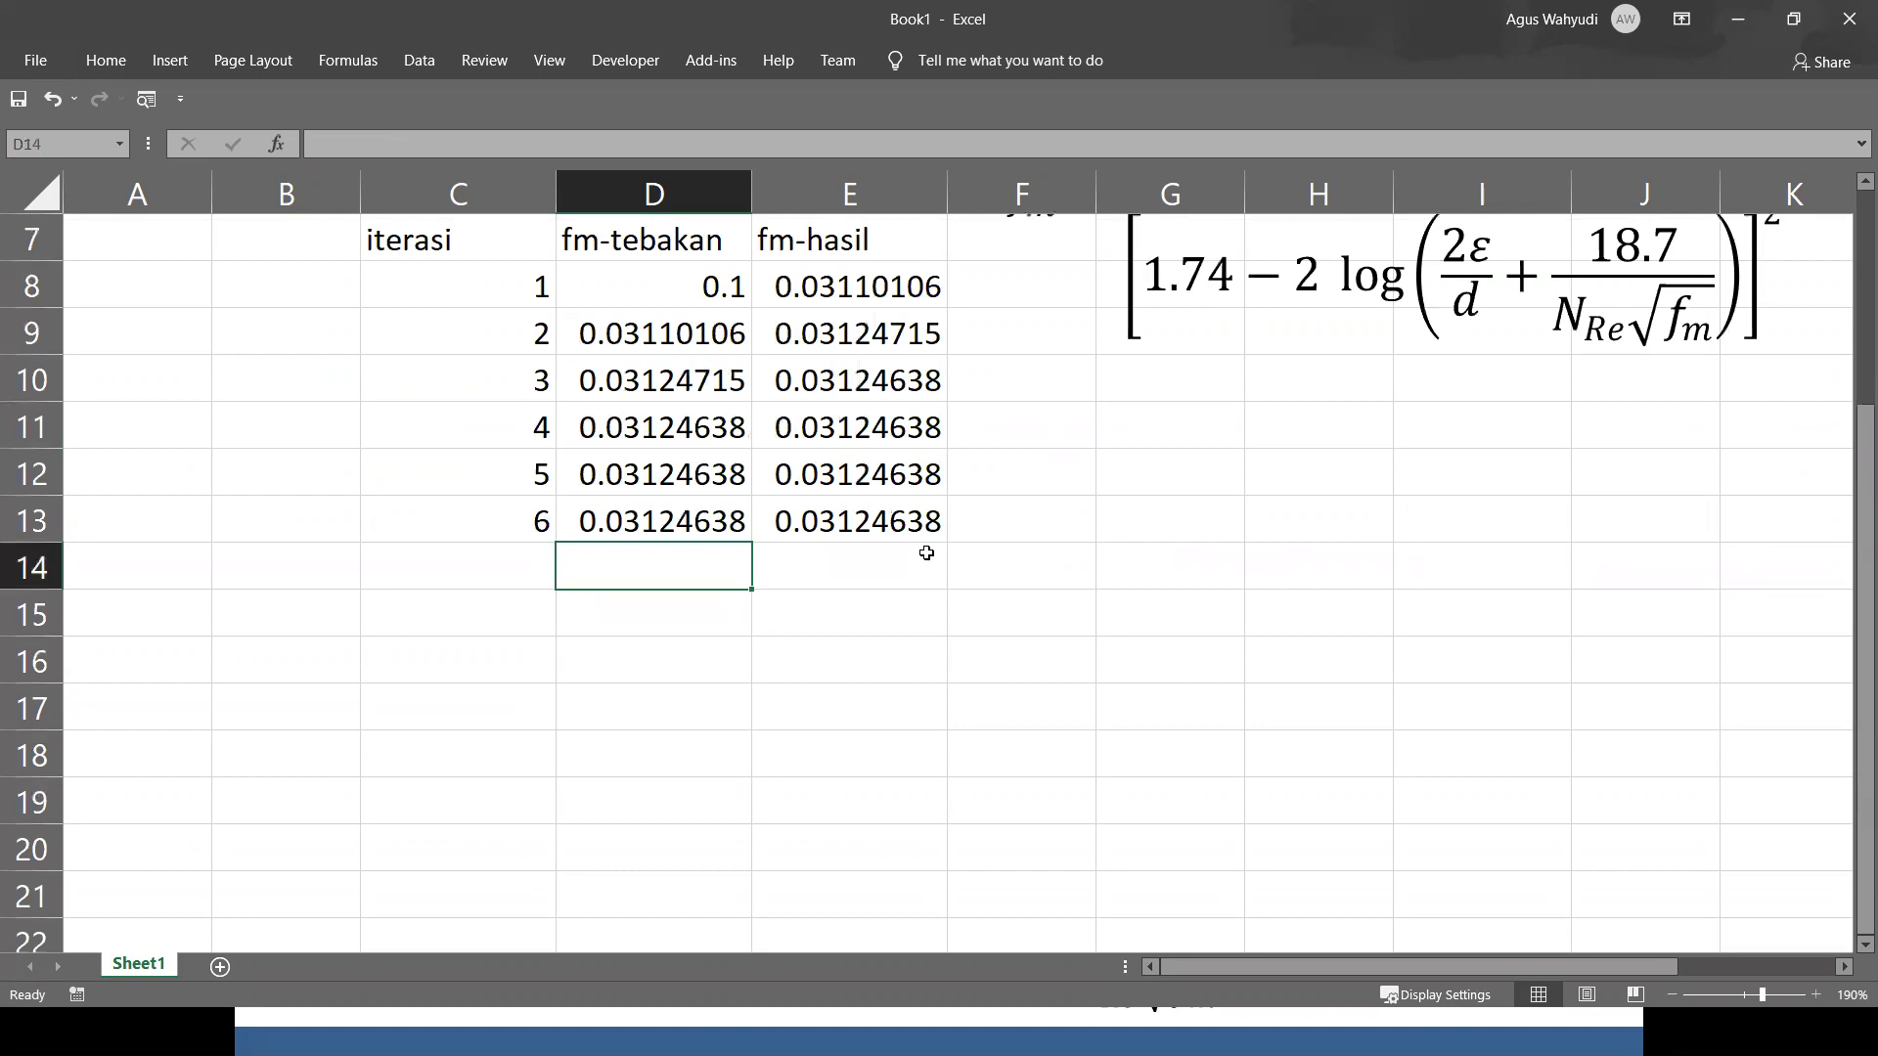
{"action": "type", "text": "="}
{"action": "key", "text": "Up"}
{"action": "type", "text": "/4"}
{"action": "key", "text": "Return"}
{"action": "key", "text": "Up"}
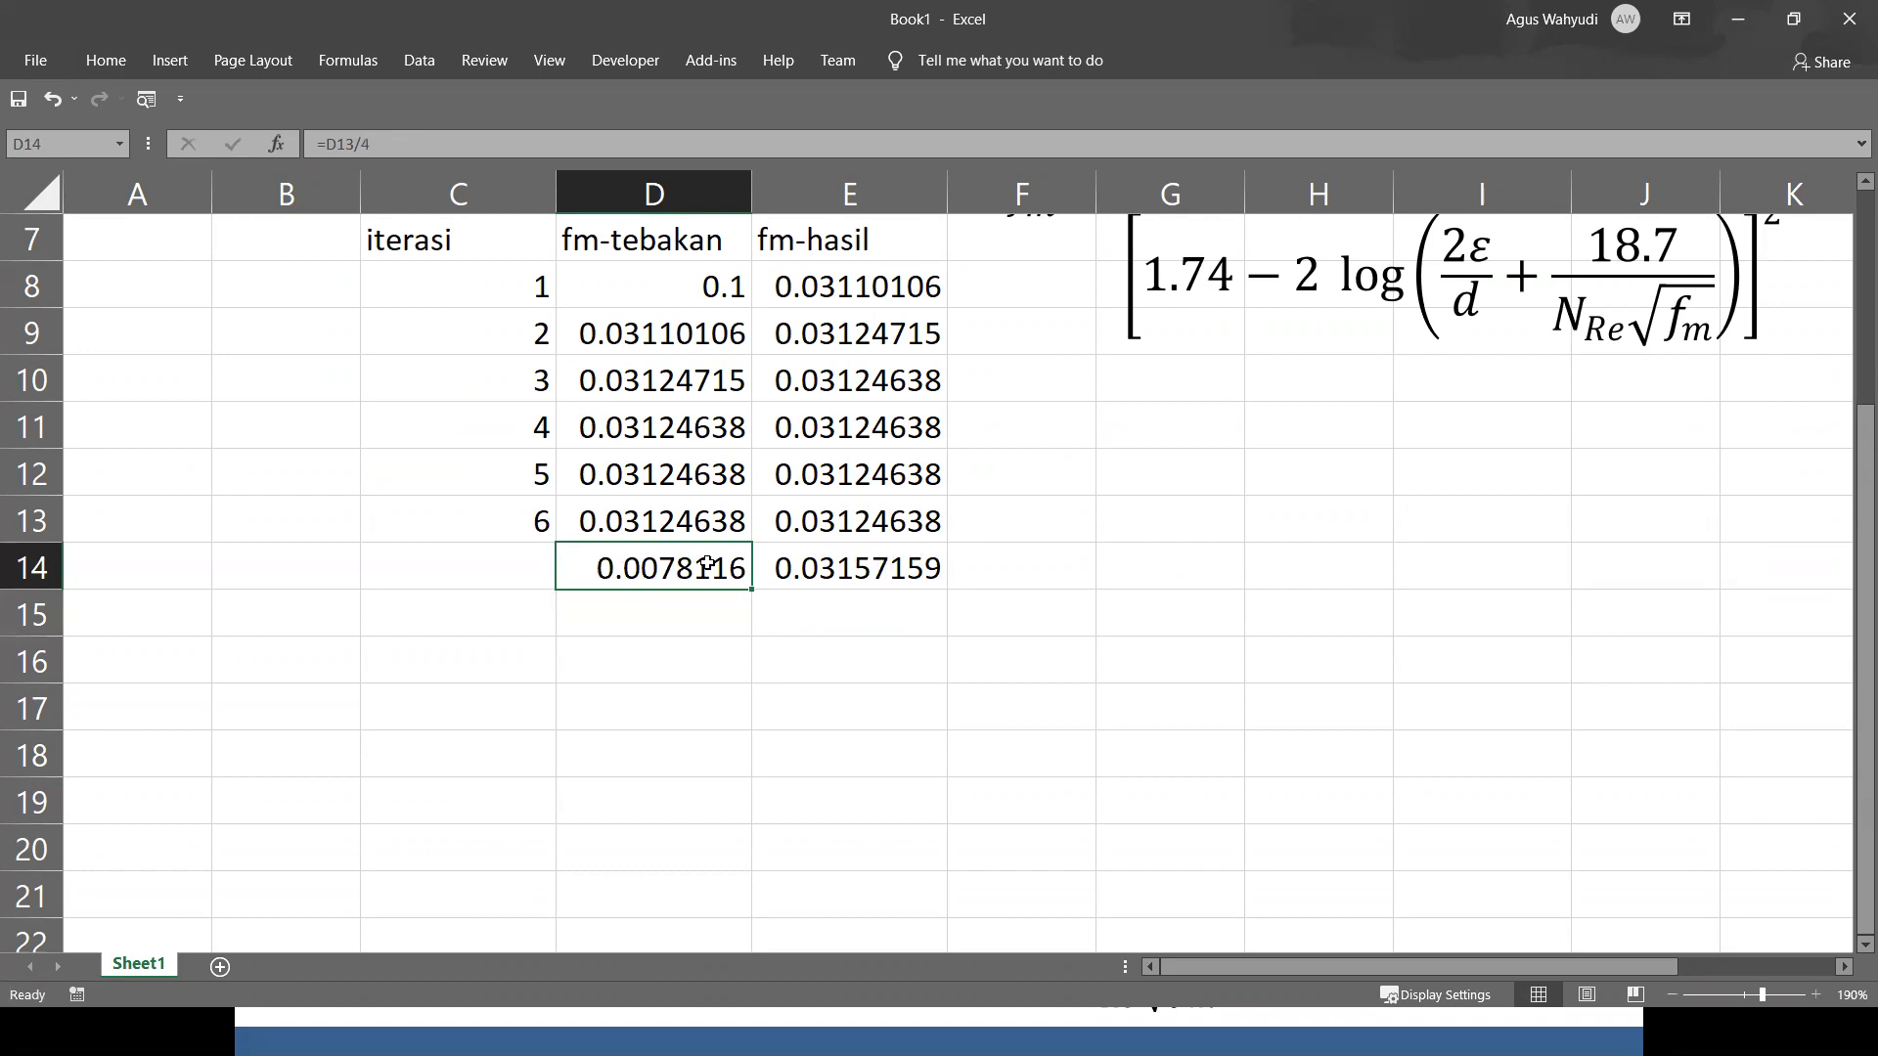
{"action": "key", "text": "ctrl+z"}
{"action": "key", "text": "ctrl+z"}
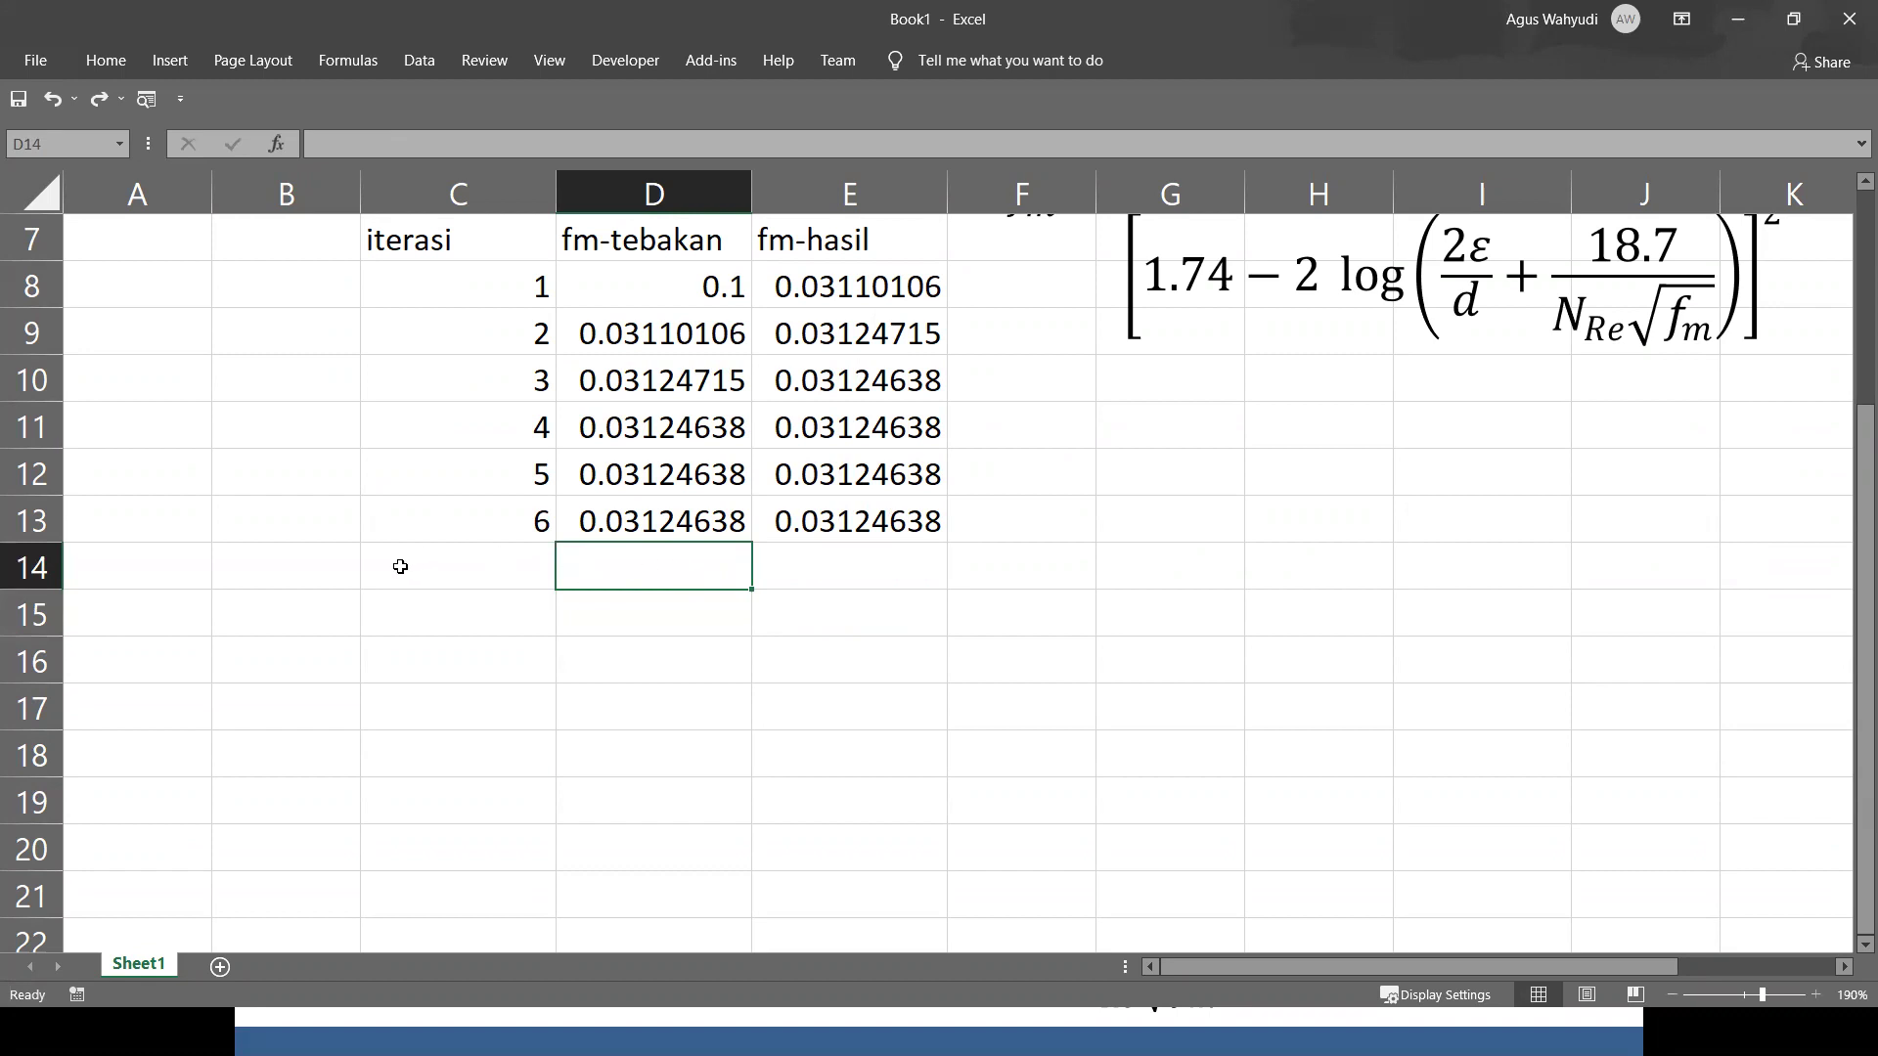
Calculate a quarter of the final fm-tebakan value in C14 with the formula =D13/4.
{"action": "left_click", "coordinate": [518, 575]}
{"action": "type", "text": "="}
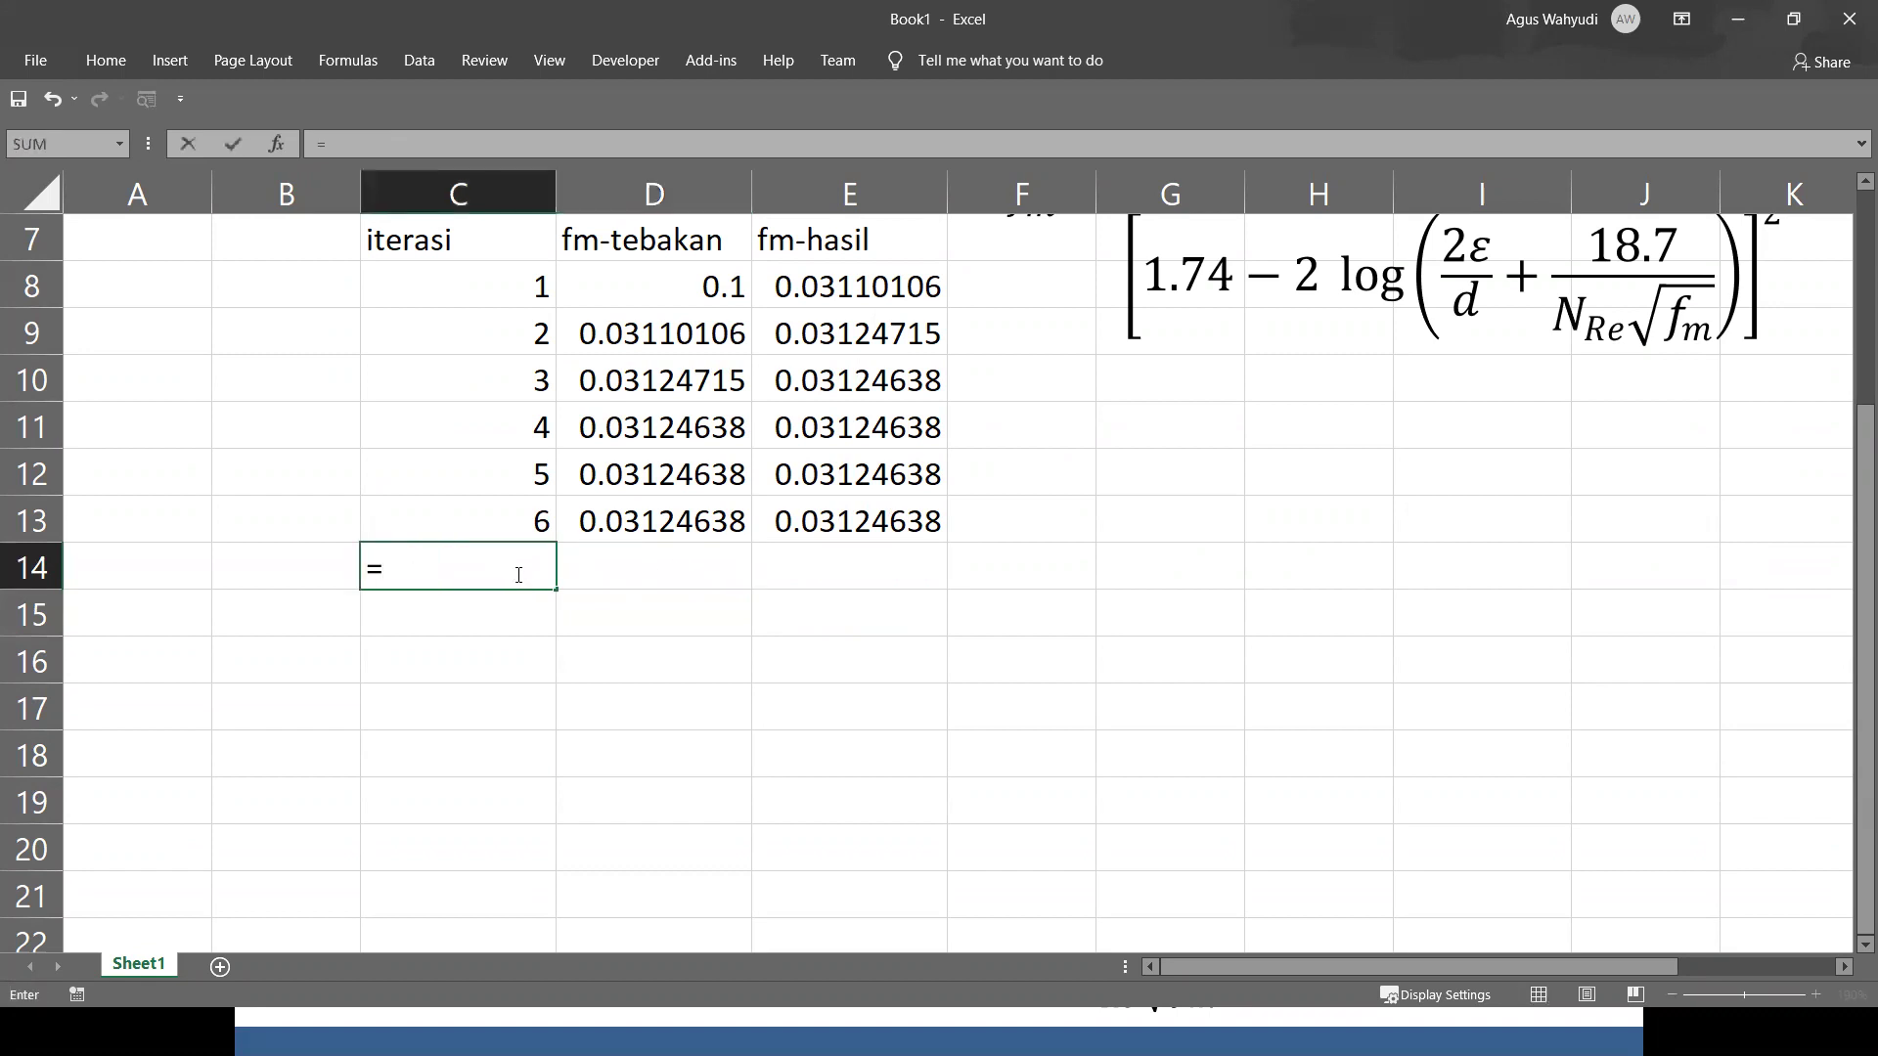
{"action": "key", "text": "Up"}
{"action": "key", "text": "Right"}
{"action": "type", "text": "/4"}
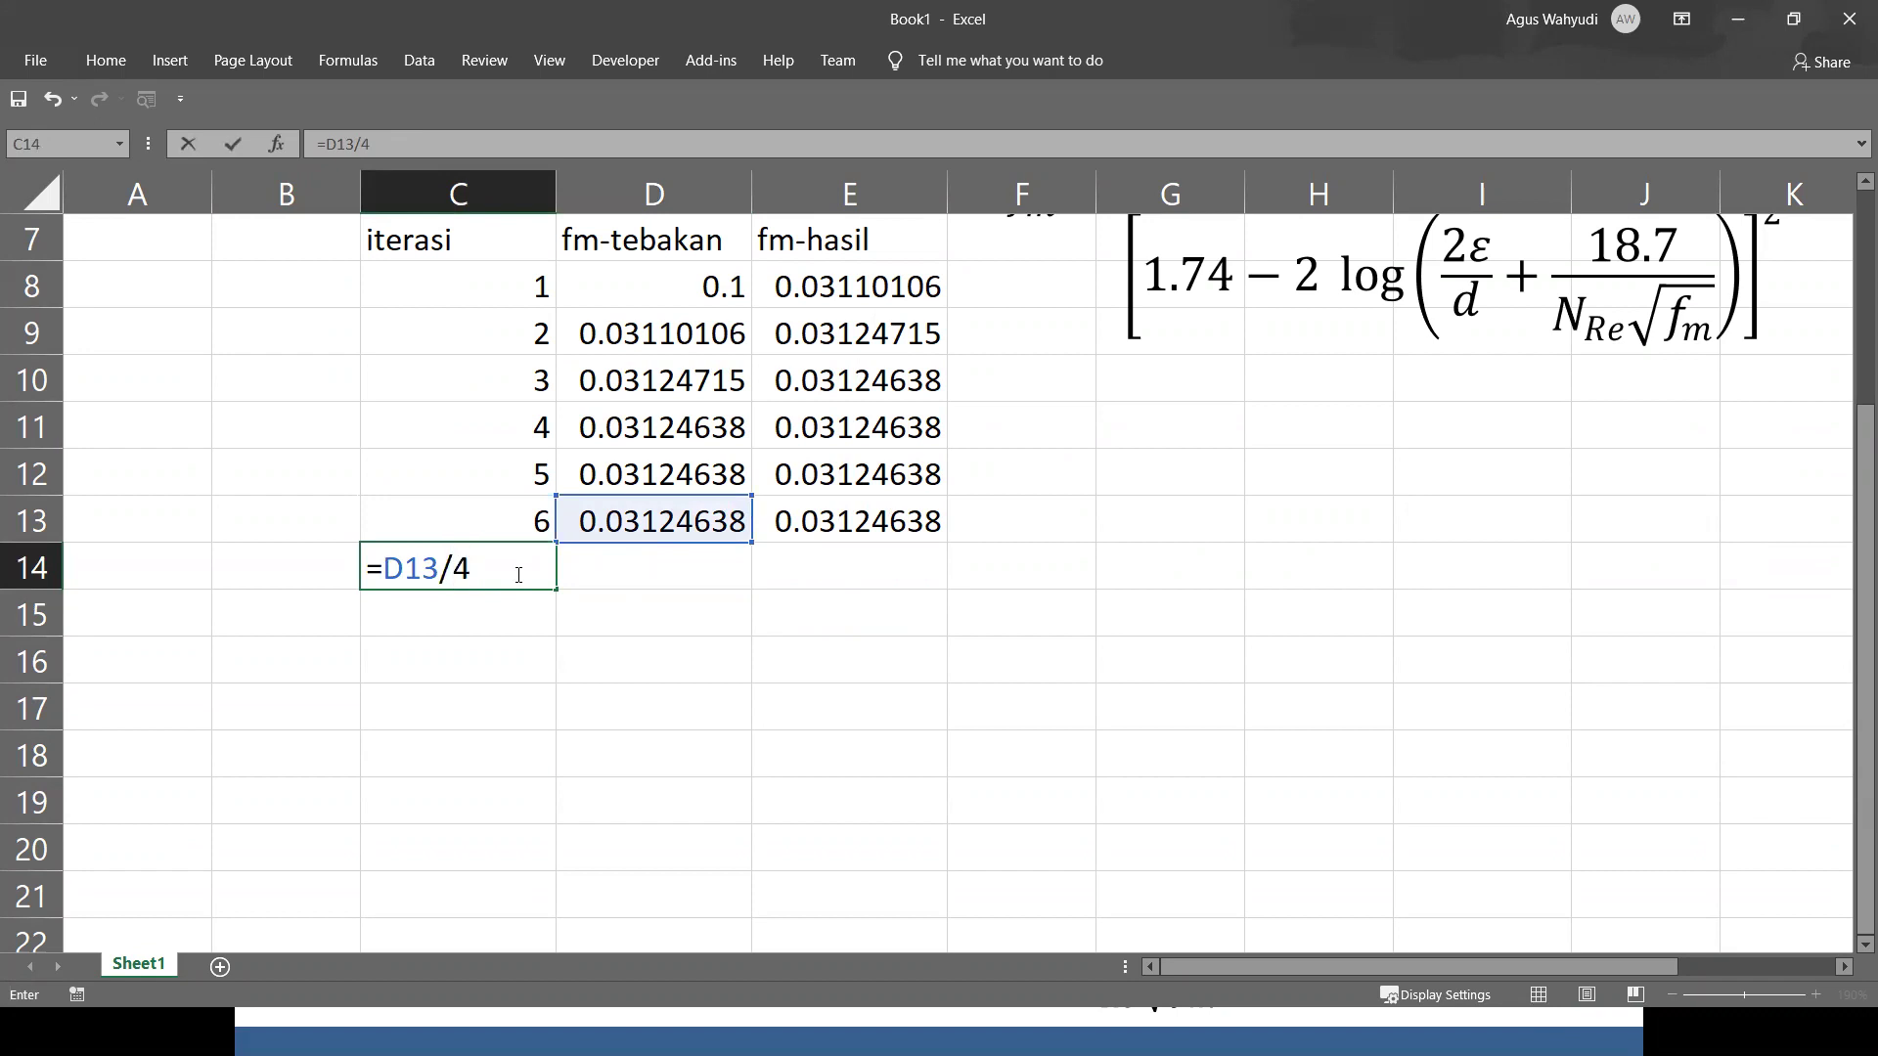
{"action": "key", "text": "Return"}
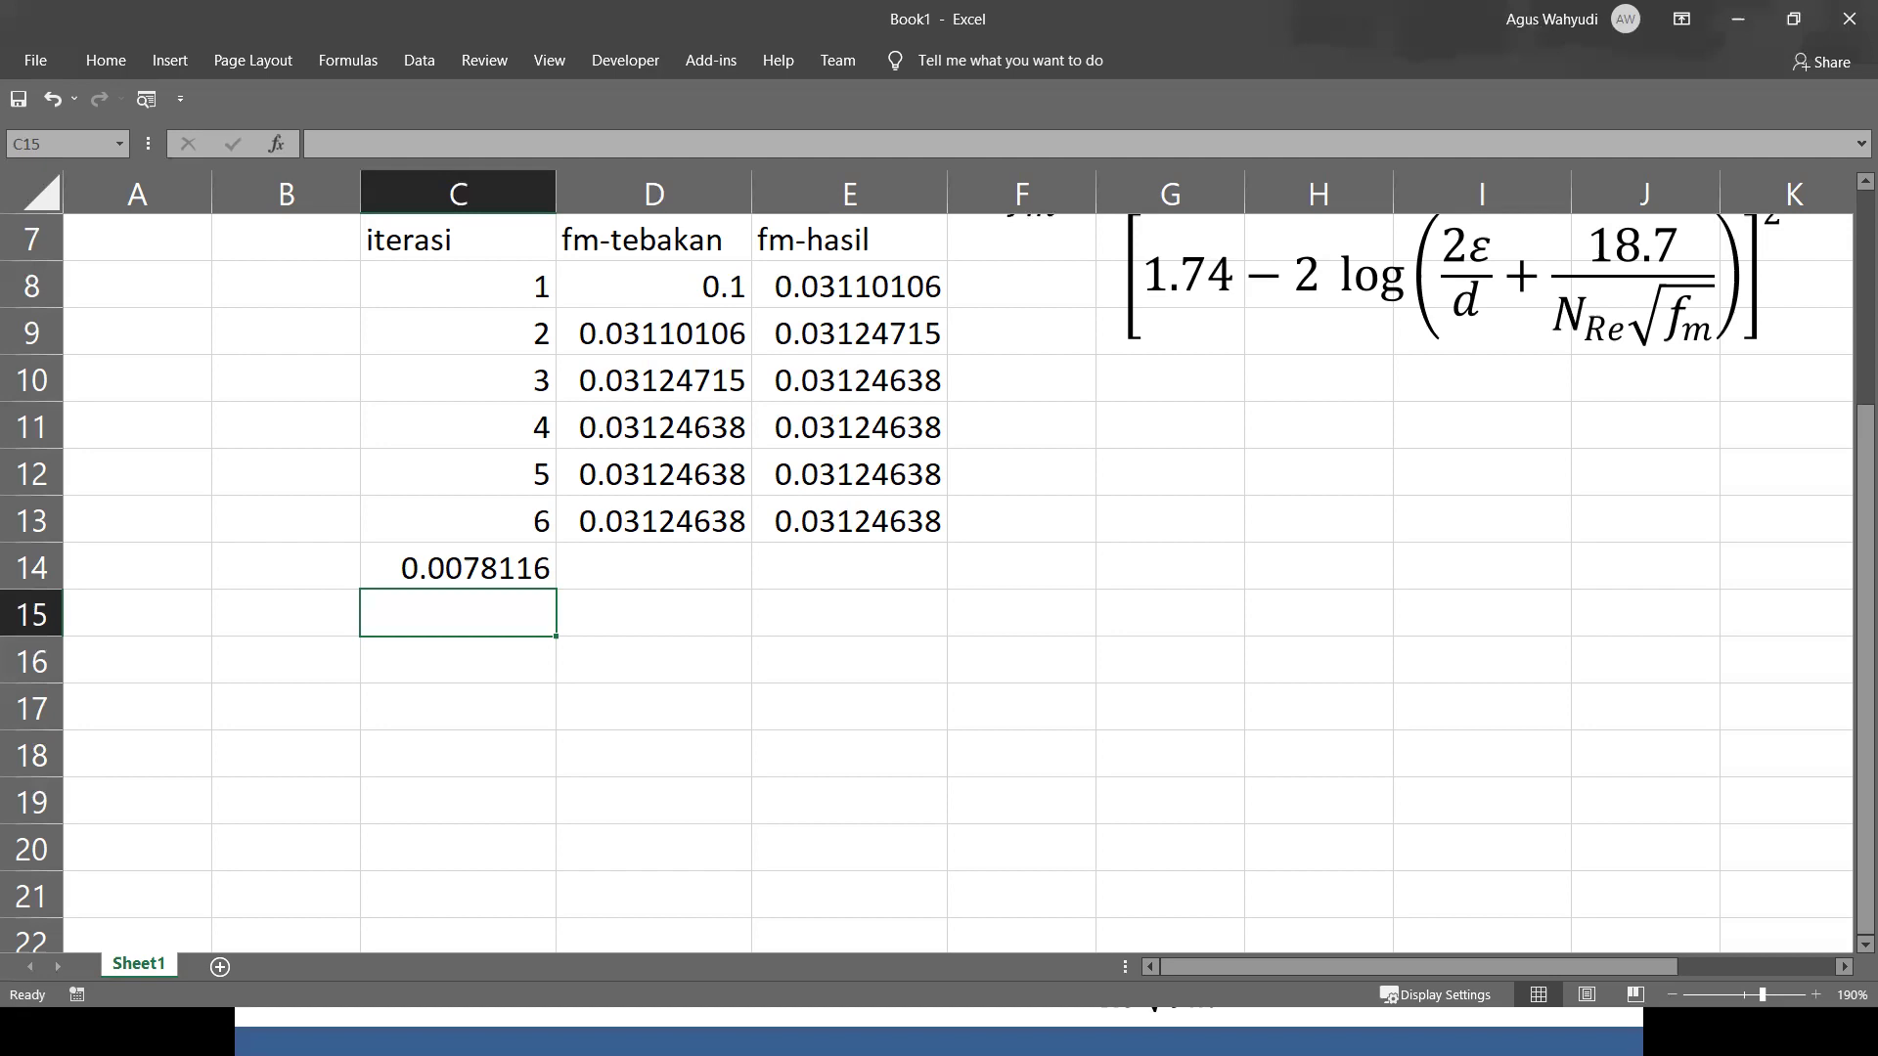
Move the friction factor equation up beside the input values so it no longer overlaps the row 8 formula.
{"action": "scroll", "coordinate": [1302, 555], "scroll_direction": "up", "scroll_amount": 1}
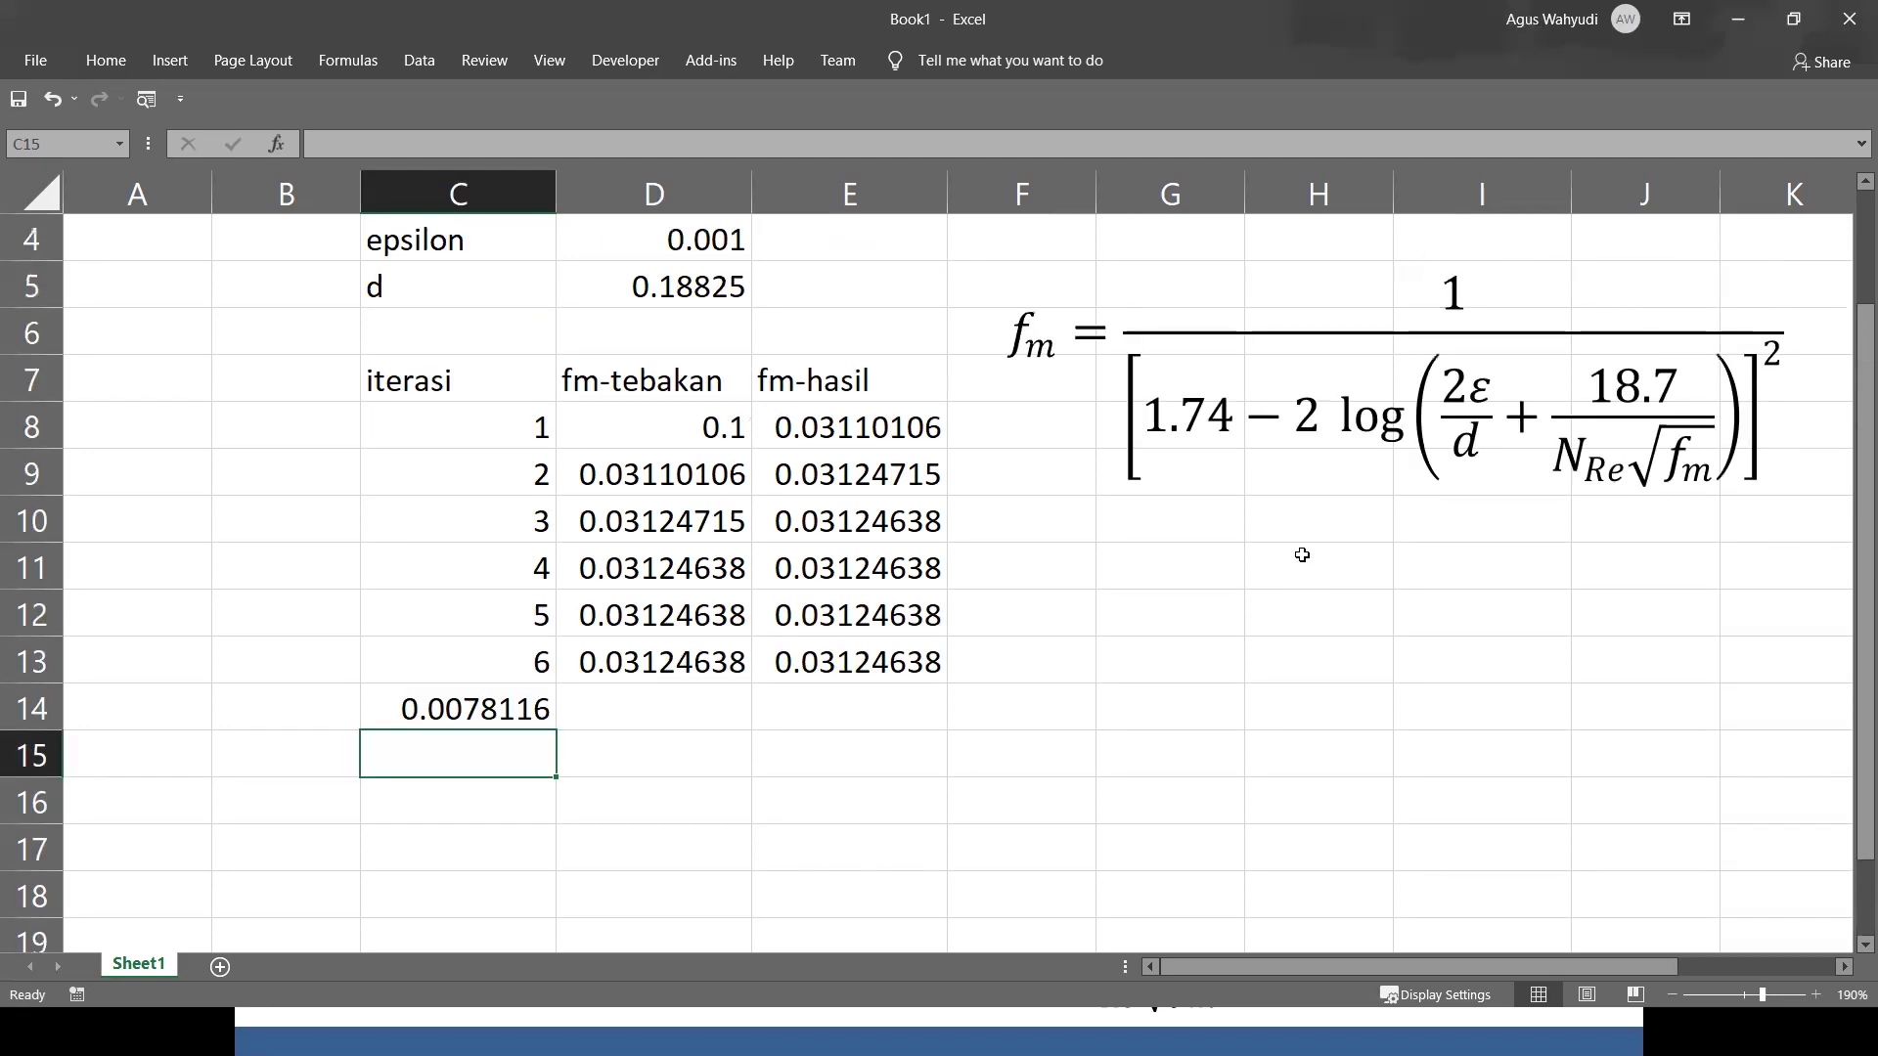
{"action": "scroll", "coordinate": [1301, 555], "scroll_direction": "up", "scroll_amount": 1}
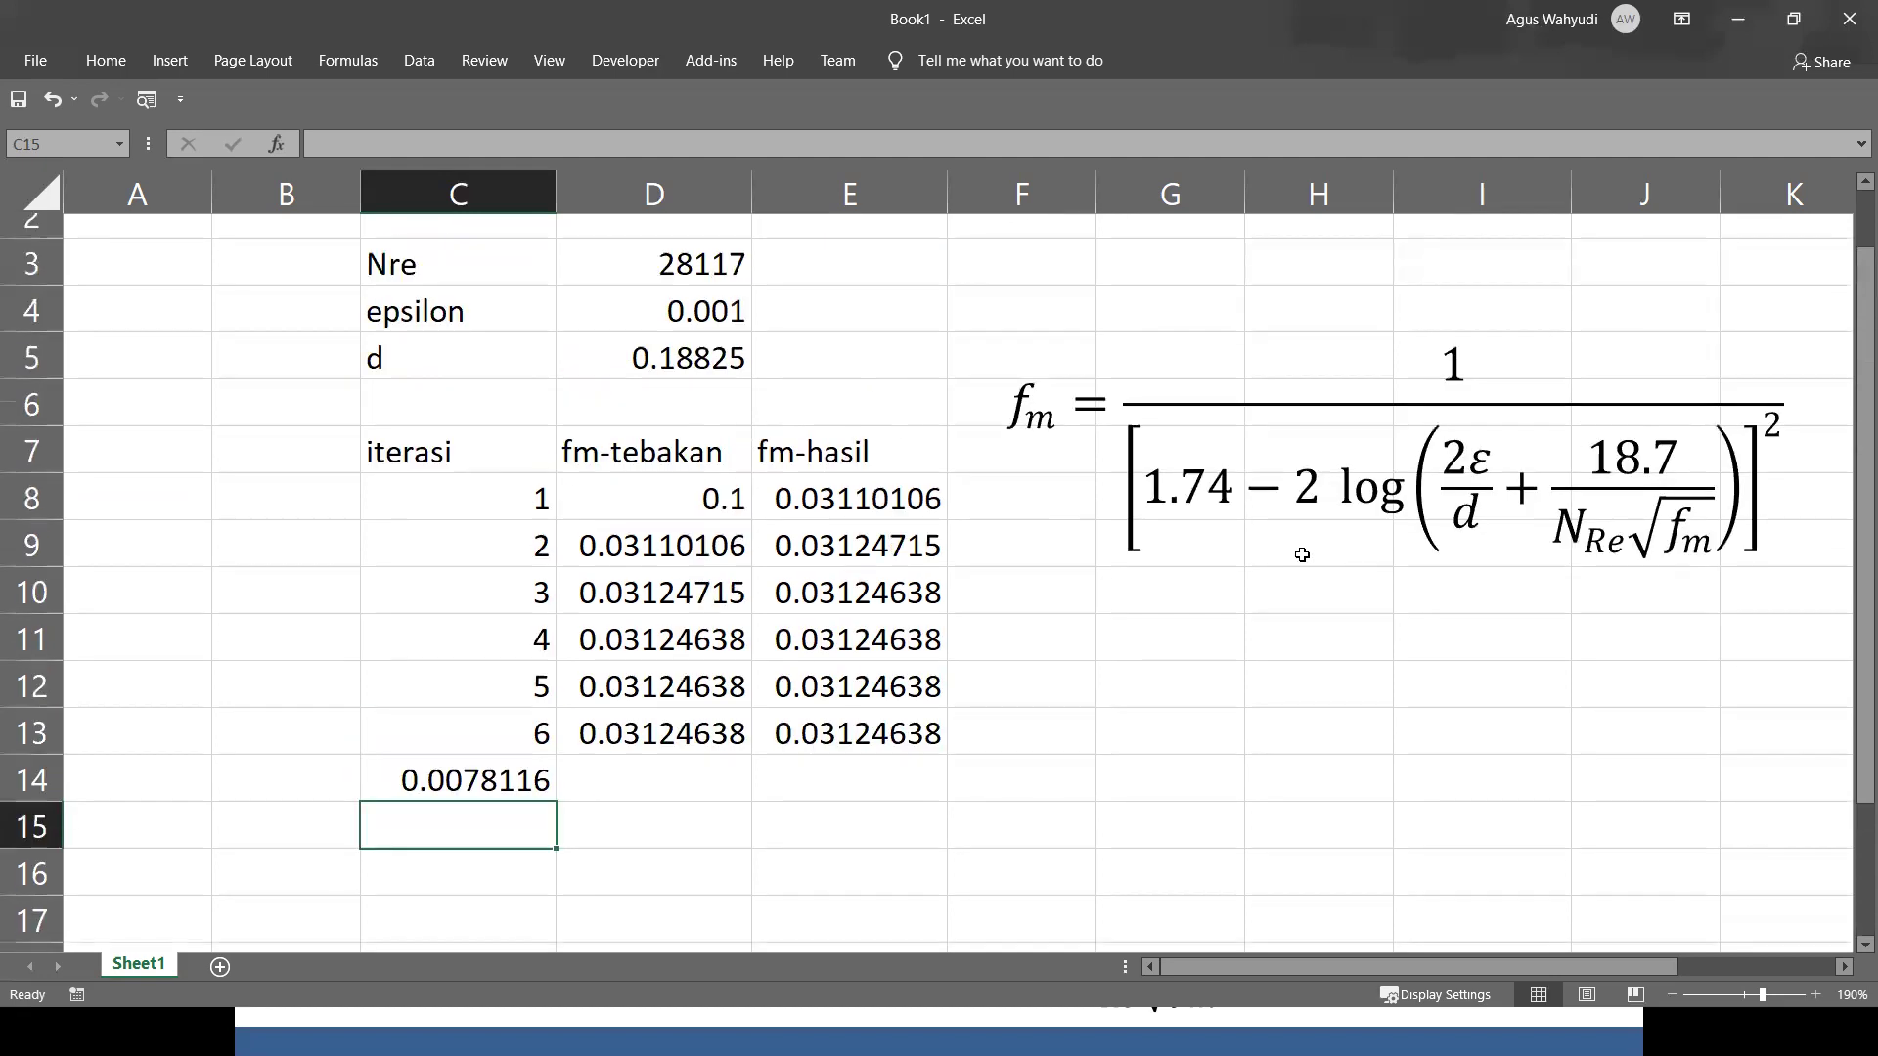
{"action": "scroll", "coordinate": [1302, 554], "scroll_direction": "up", "scroll_amount": 1}
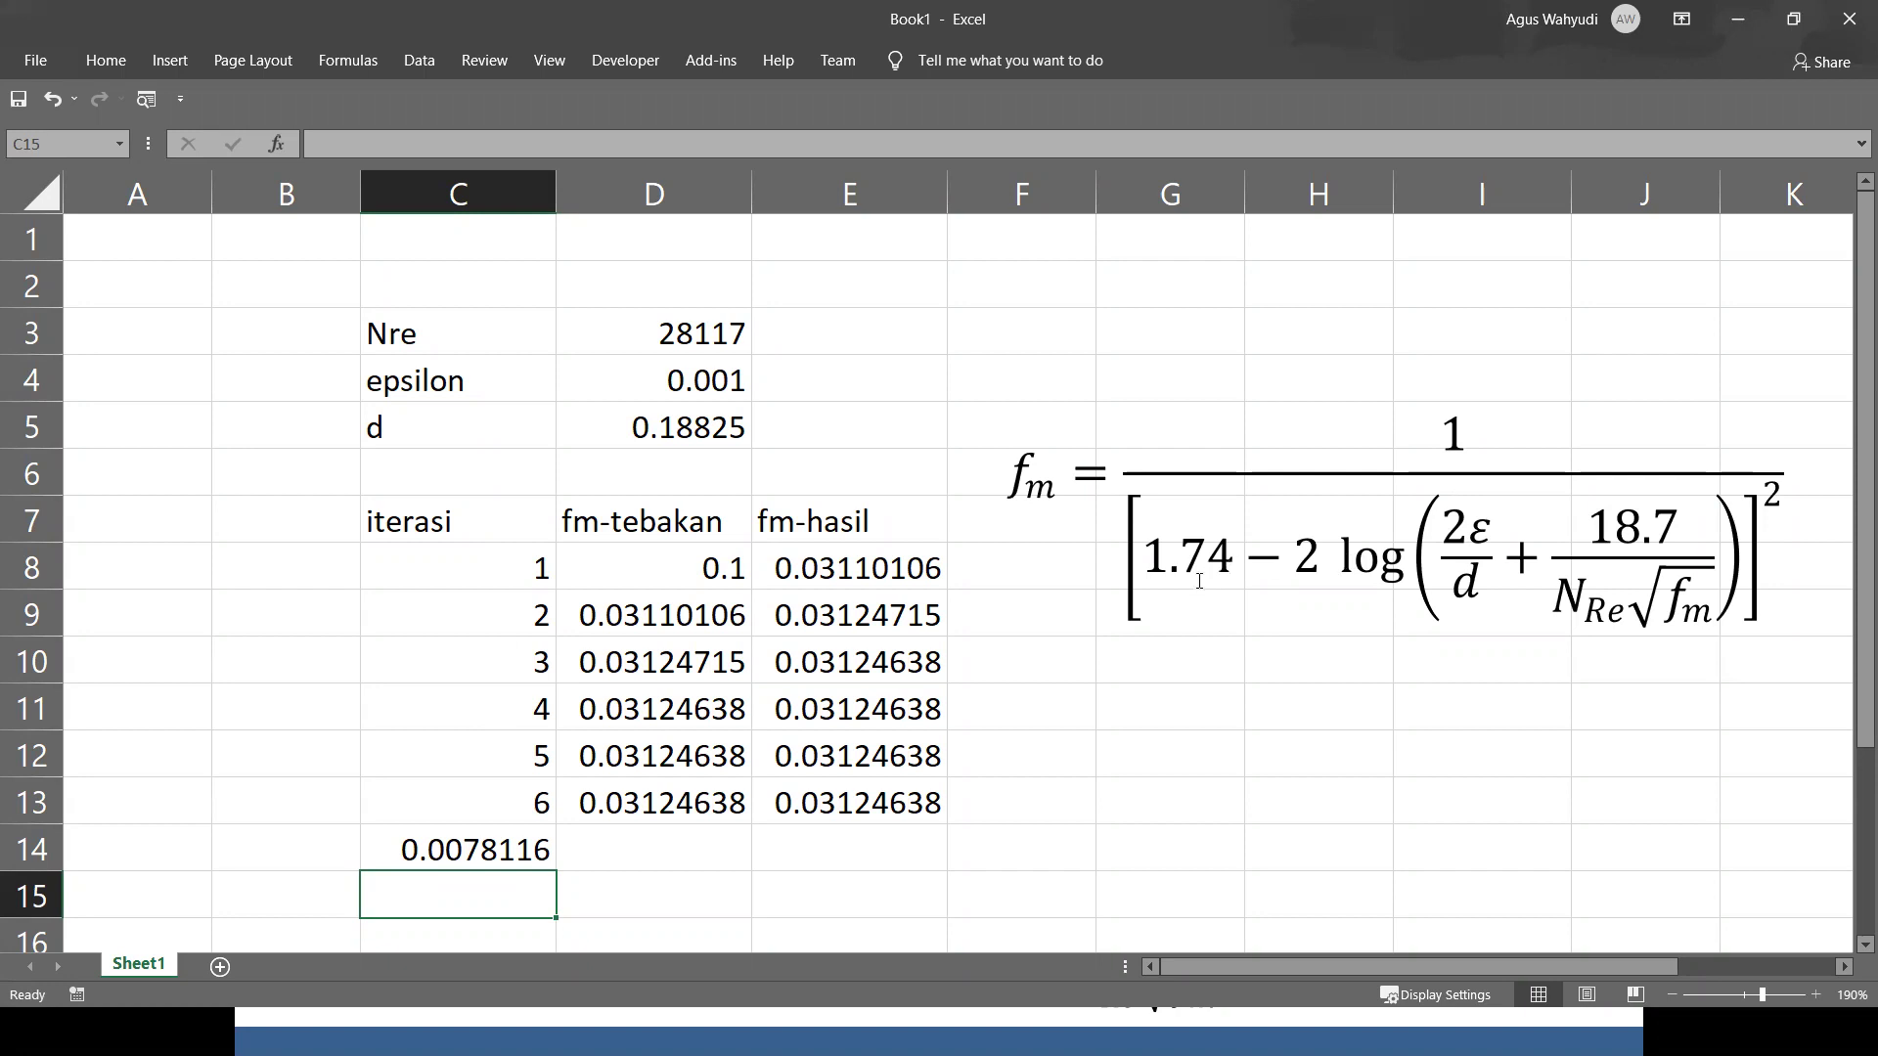
{"action": "left_click", "coordinate": [797, 573]}
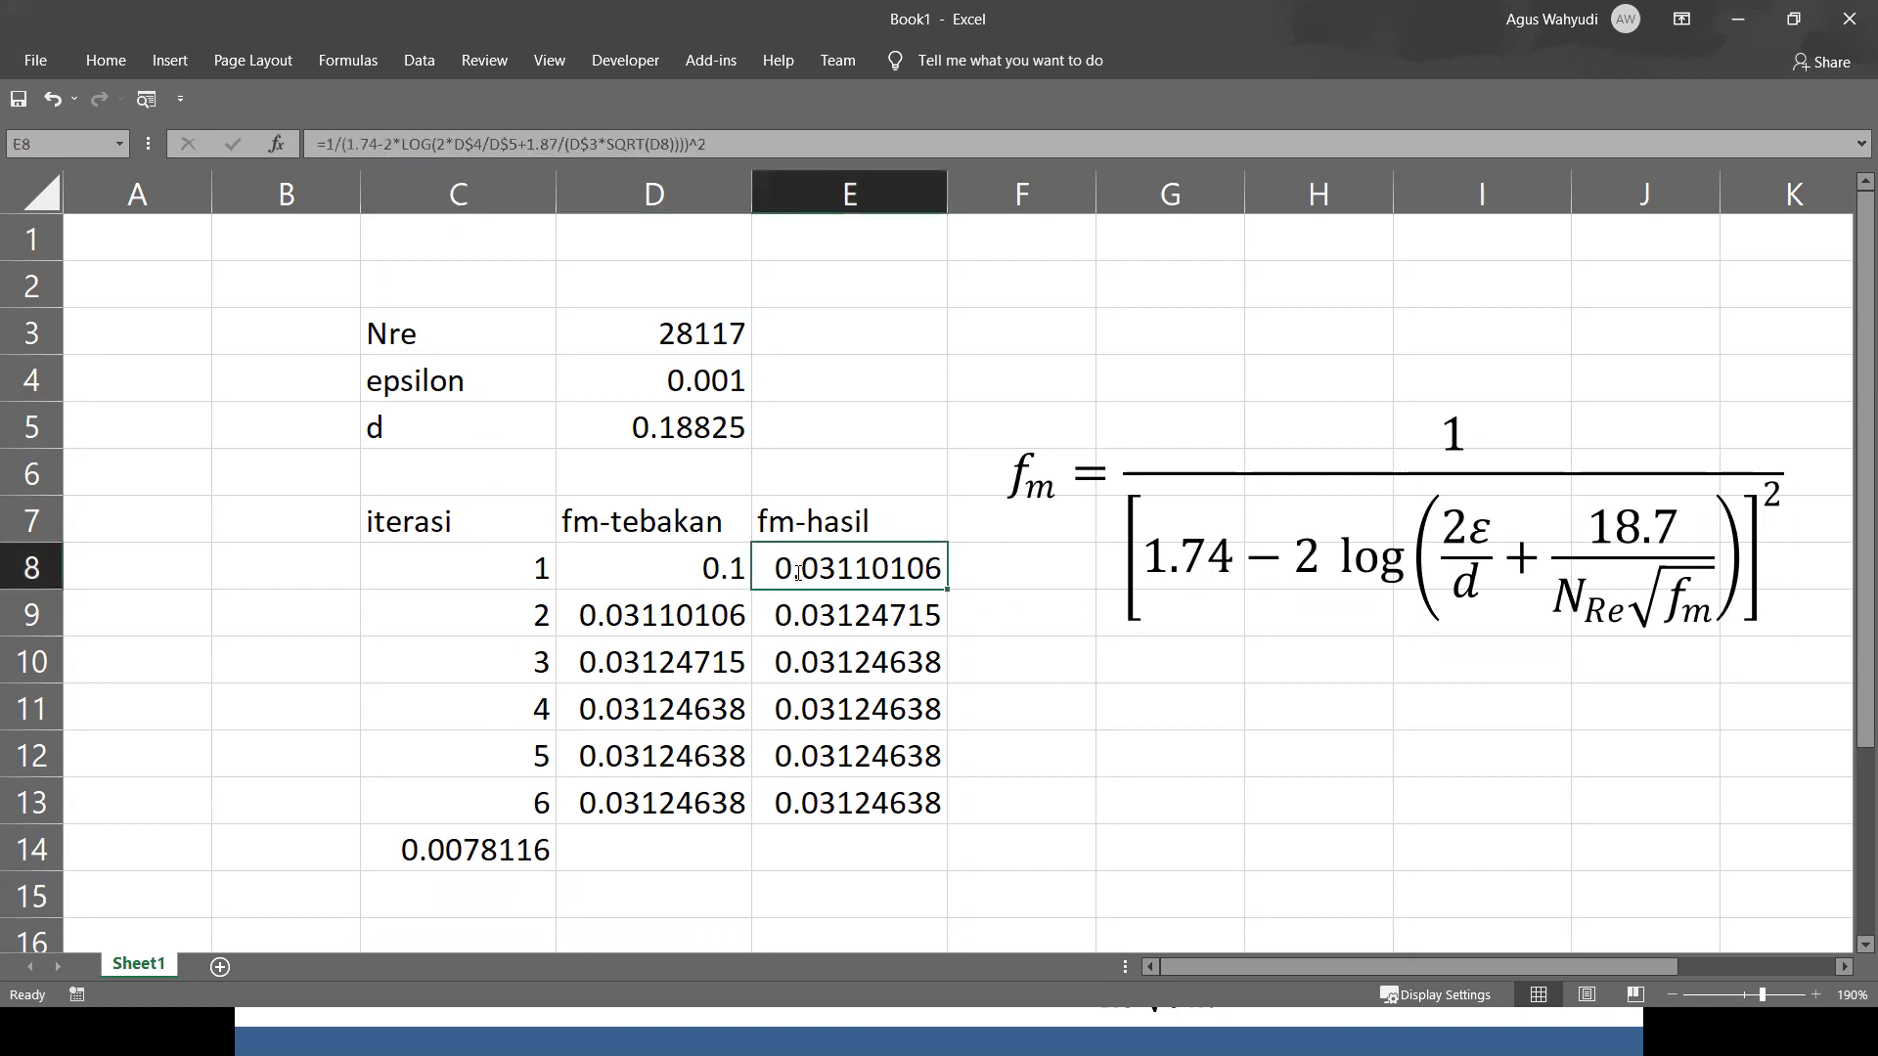
{"action": "double_click", "coordinate": [797, 573]}
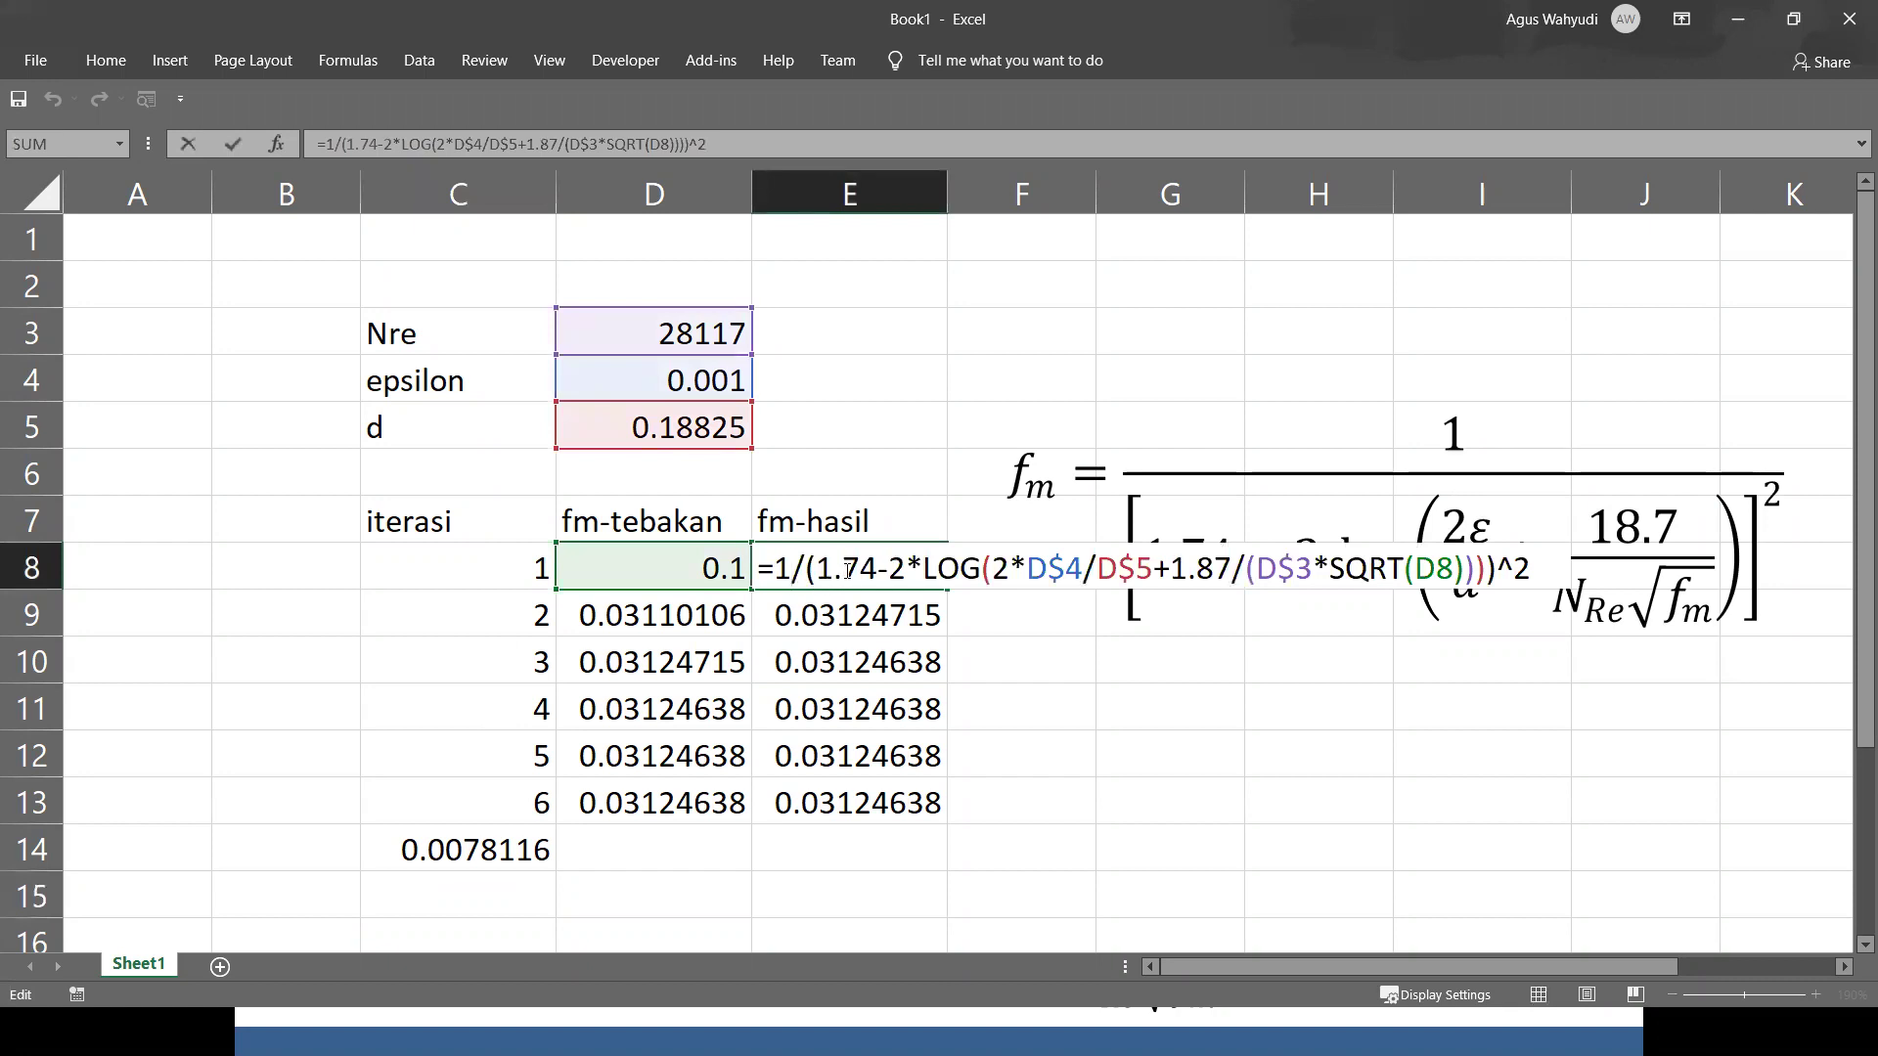
{"action": "left_click", "coordinate": [1314, 455]}
{"action": "left_click_drag", "start_coordinate": [1308, 246], "coordinate": [1303, 219]}
Compare the fm-hasil formula in E8 with the friction factor equation, and leave it unedited.
{"action": "left_click", "coordinate": [843, 560]}
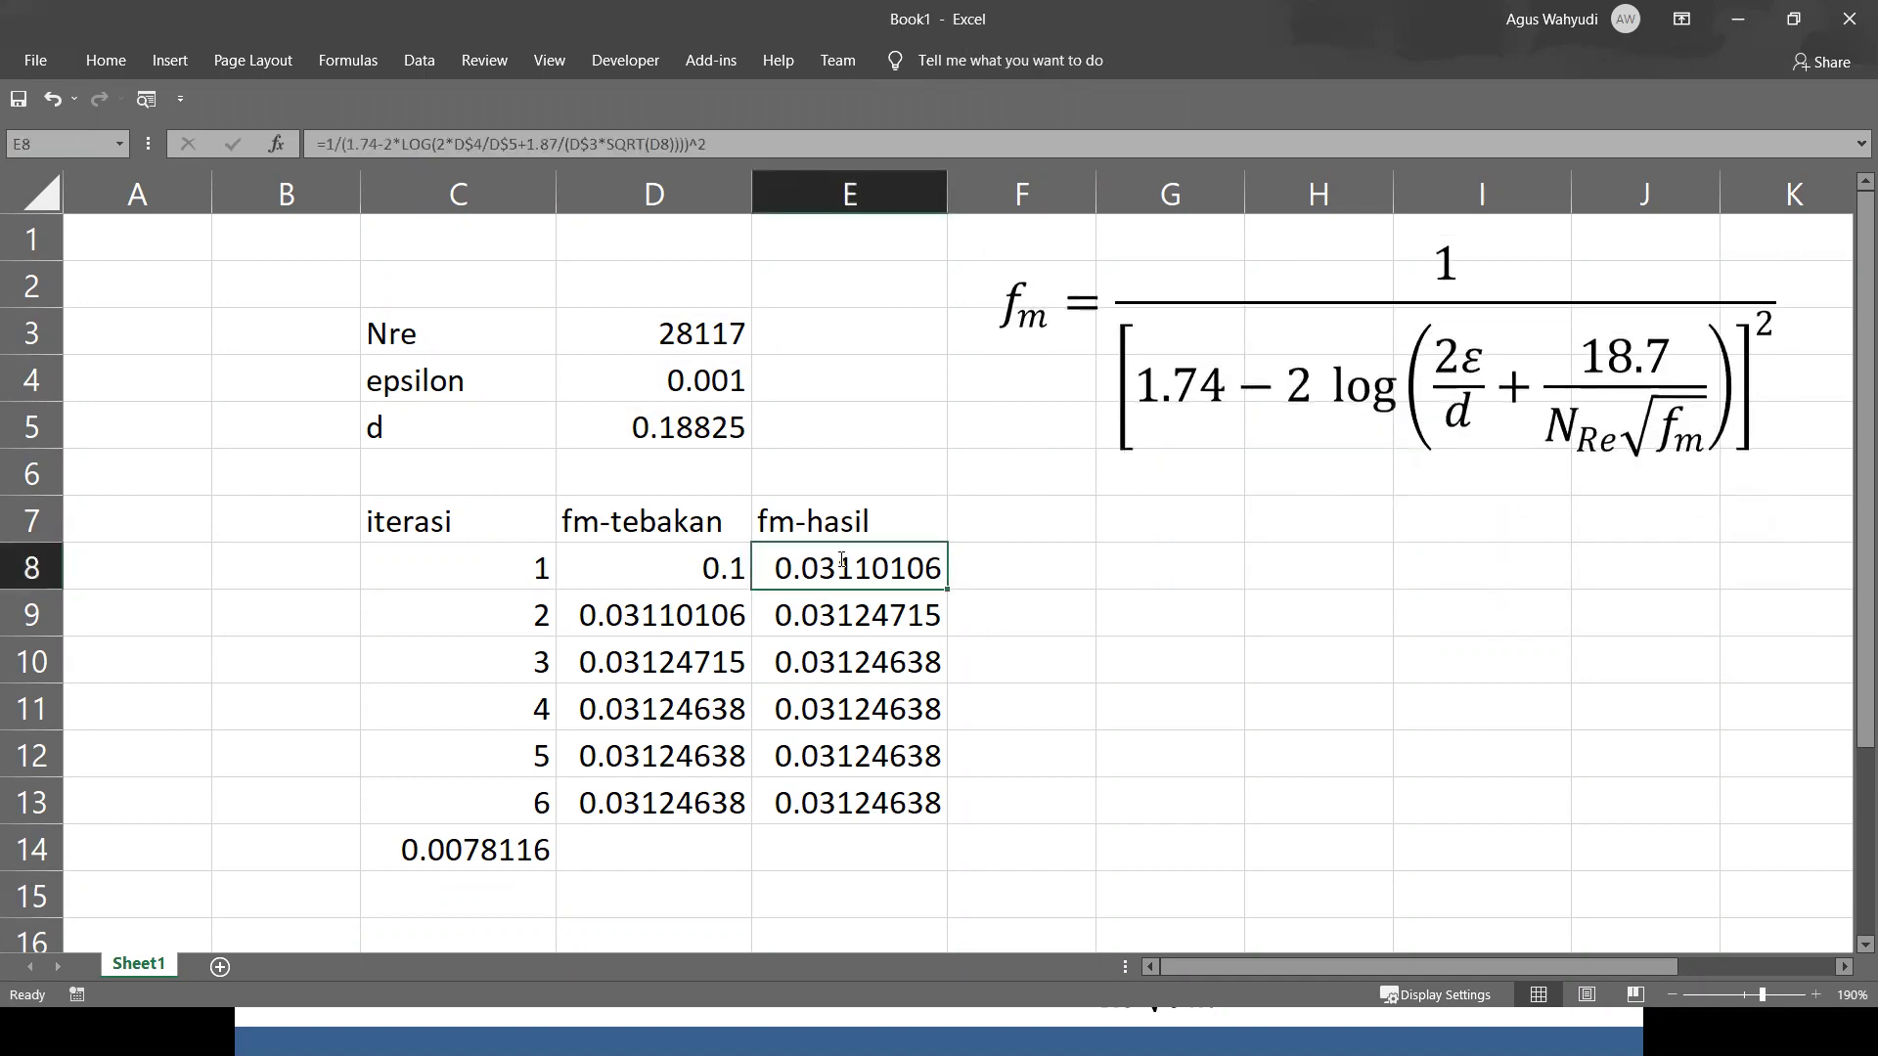
{"action": "double_click", "coordinate": [842, 560]}
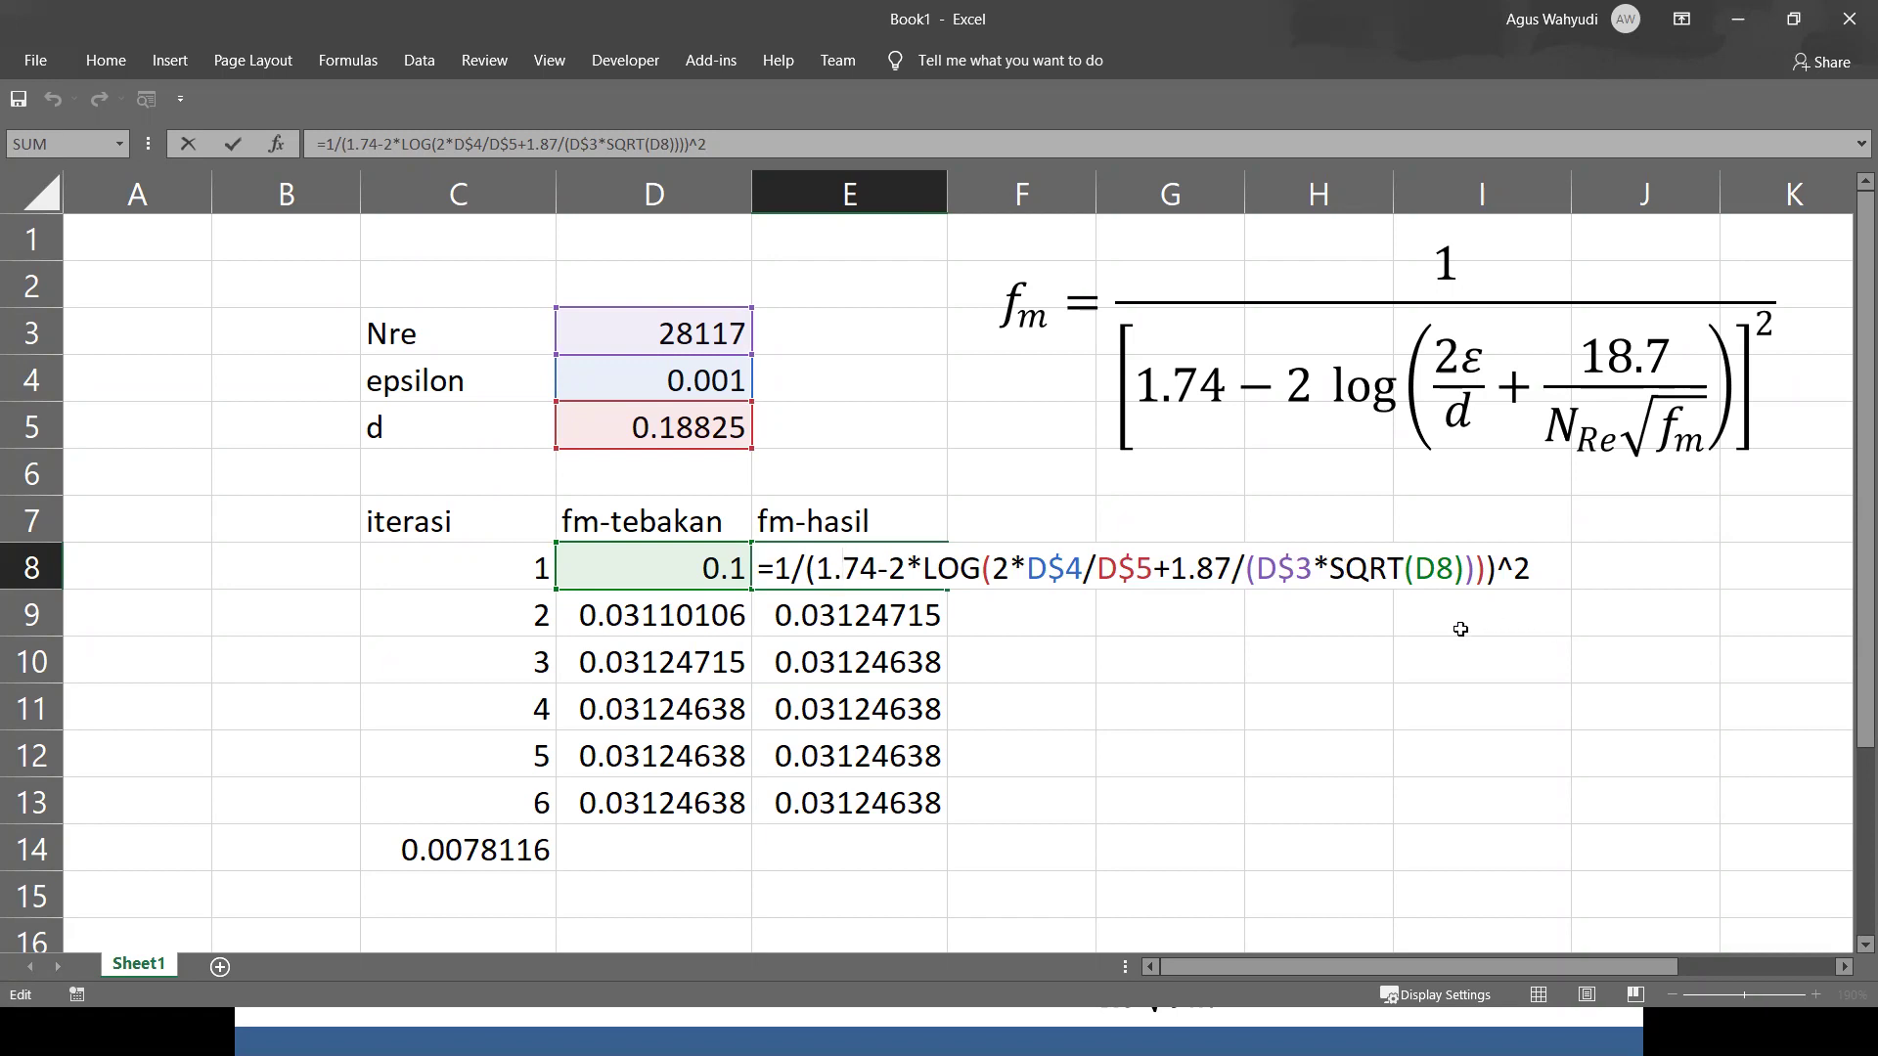
{"action": "key", "text": "Return"}
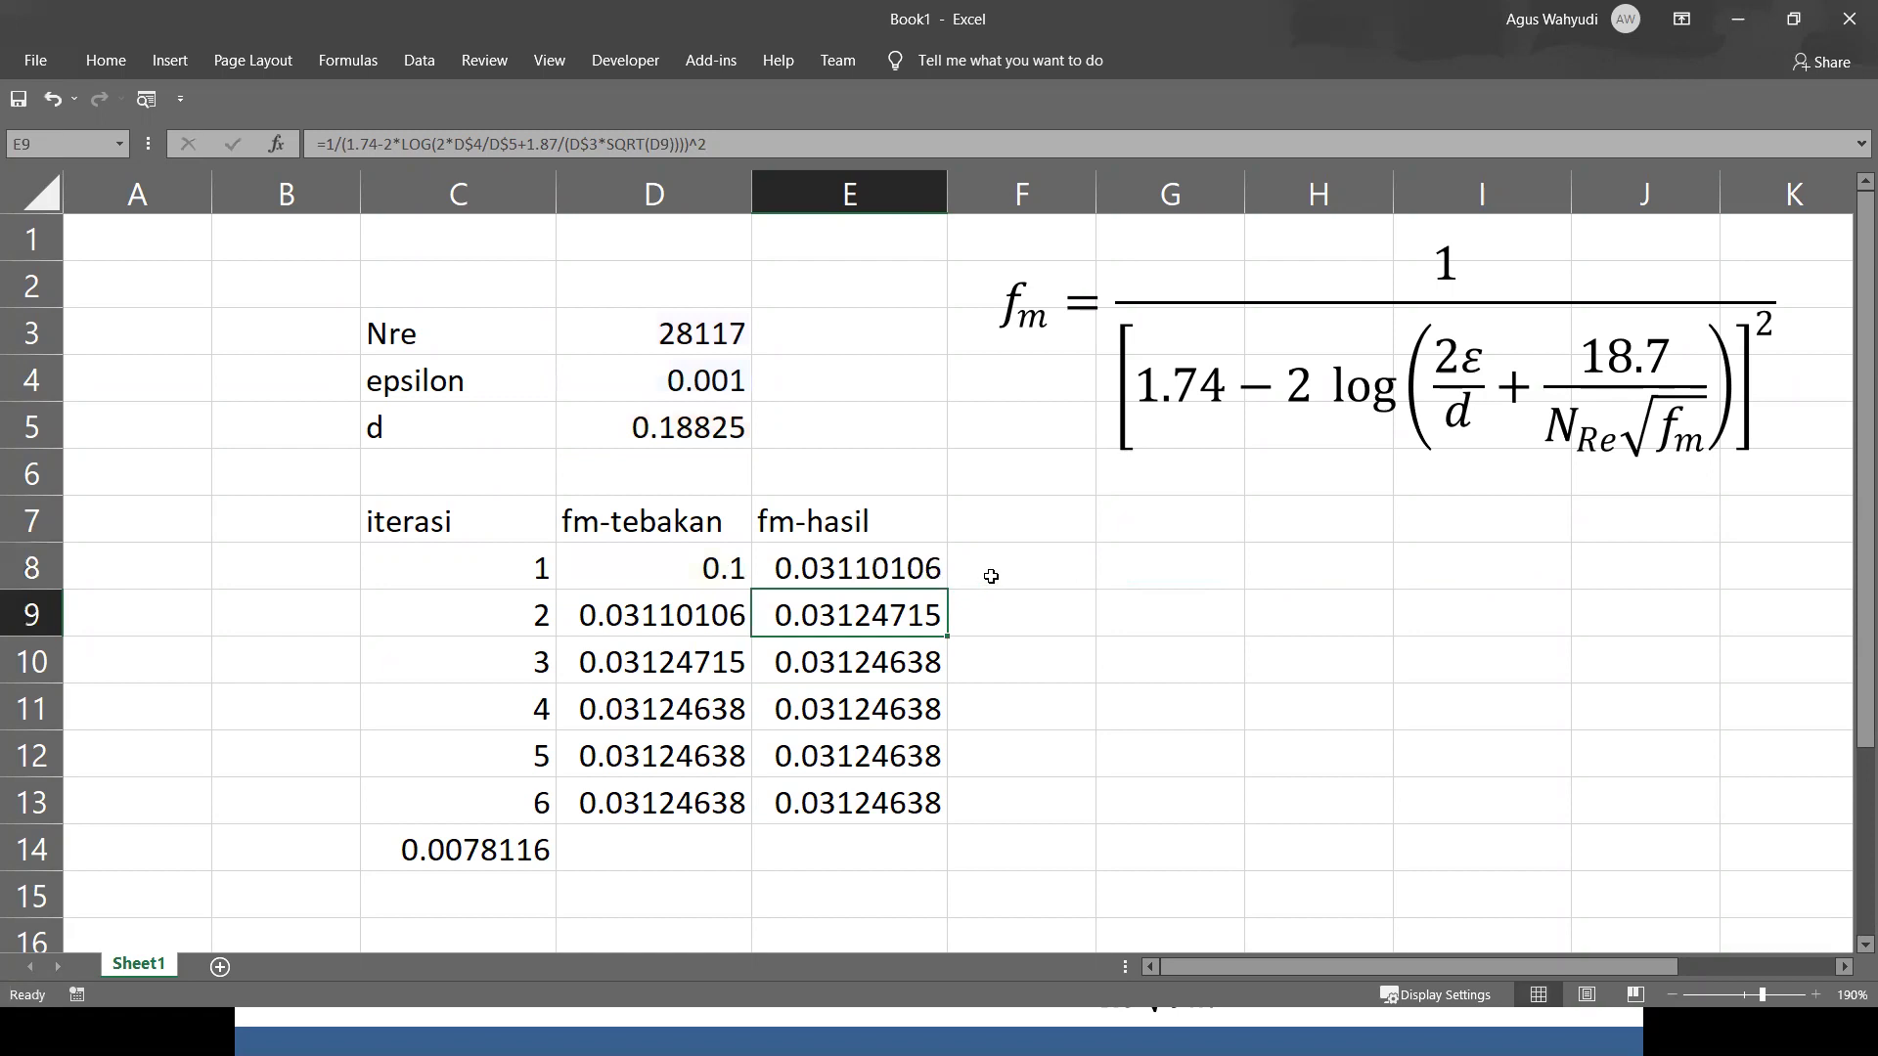
{"action": "left_click", "coordinate": [991, 575]}
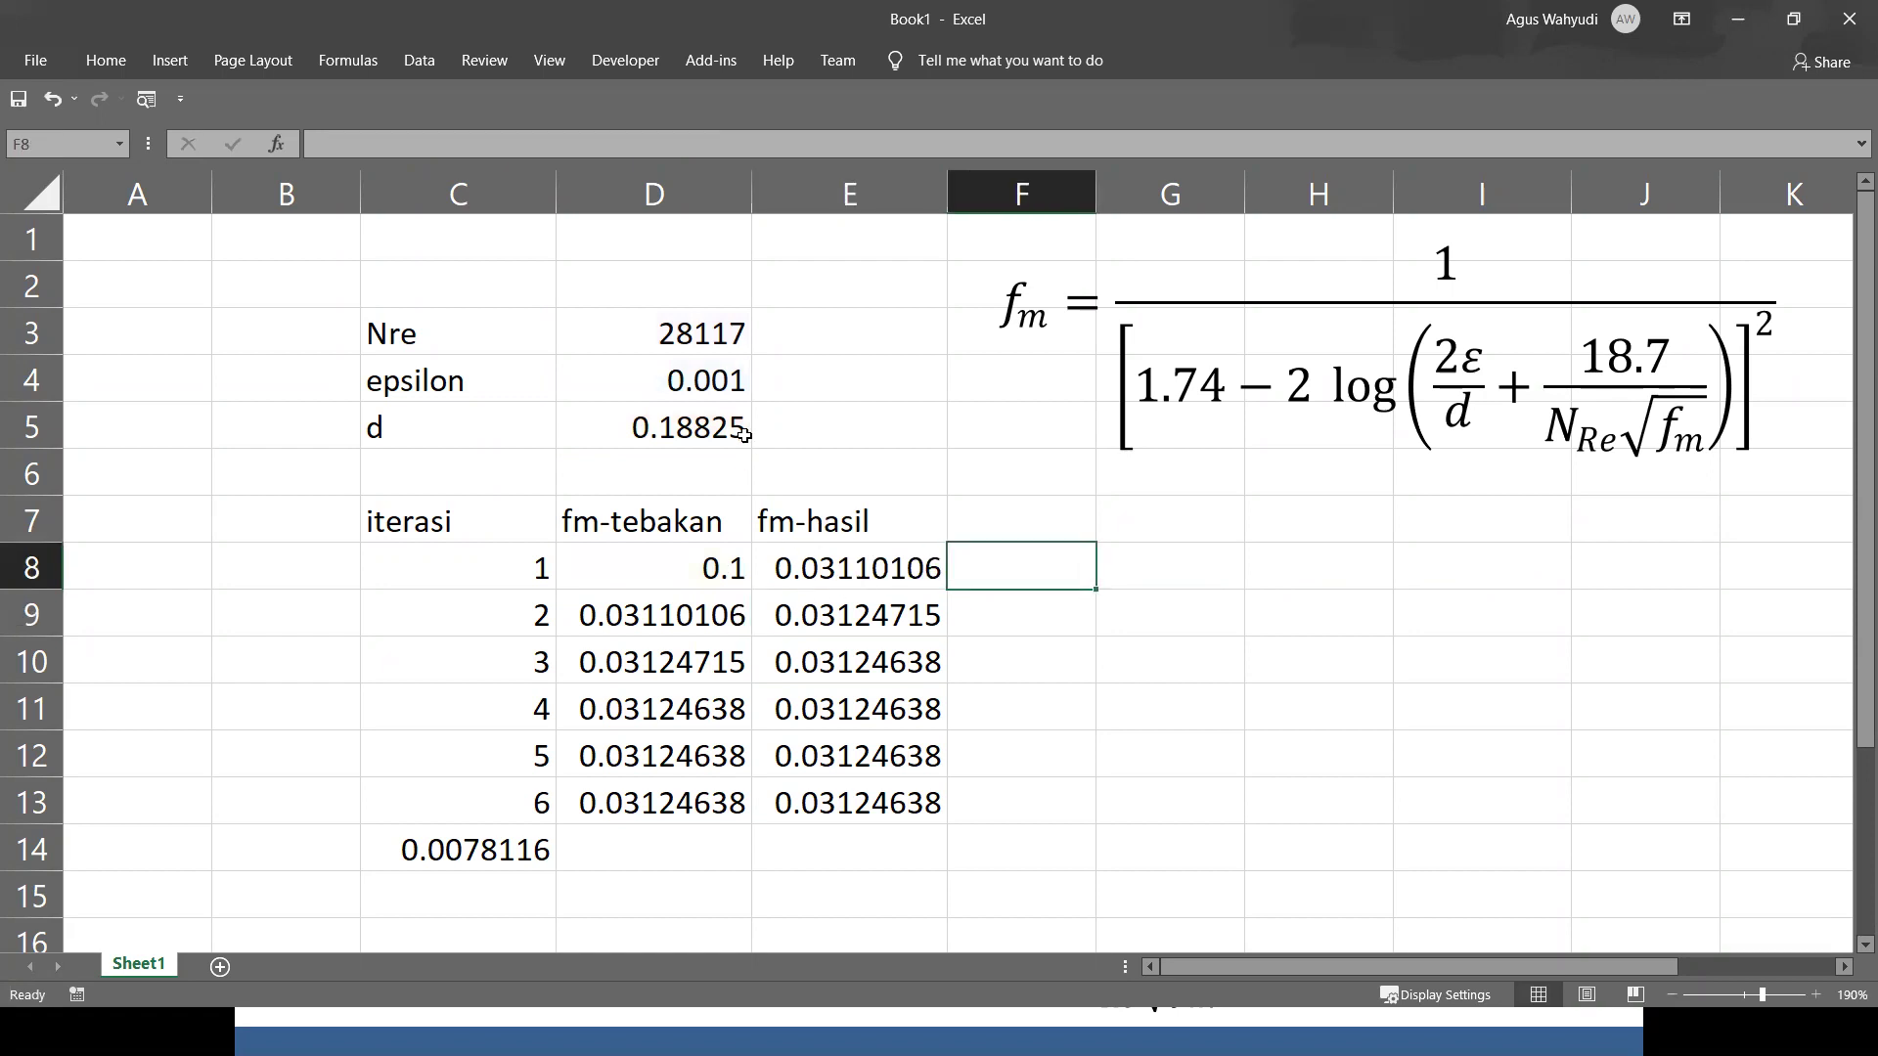
Set the Nre value in D3 to 28115.
{"action": "left_click", "coordinate": [449, 136]}
{"action": "key", "text": "BackSpace"}
{"action": "type", "text": "5"}
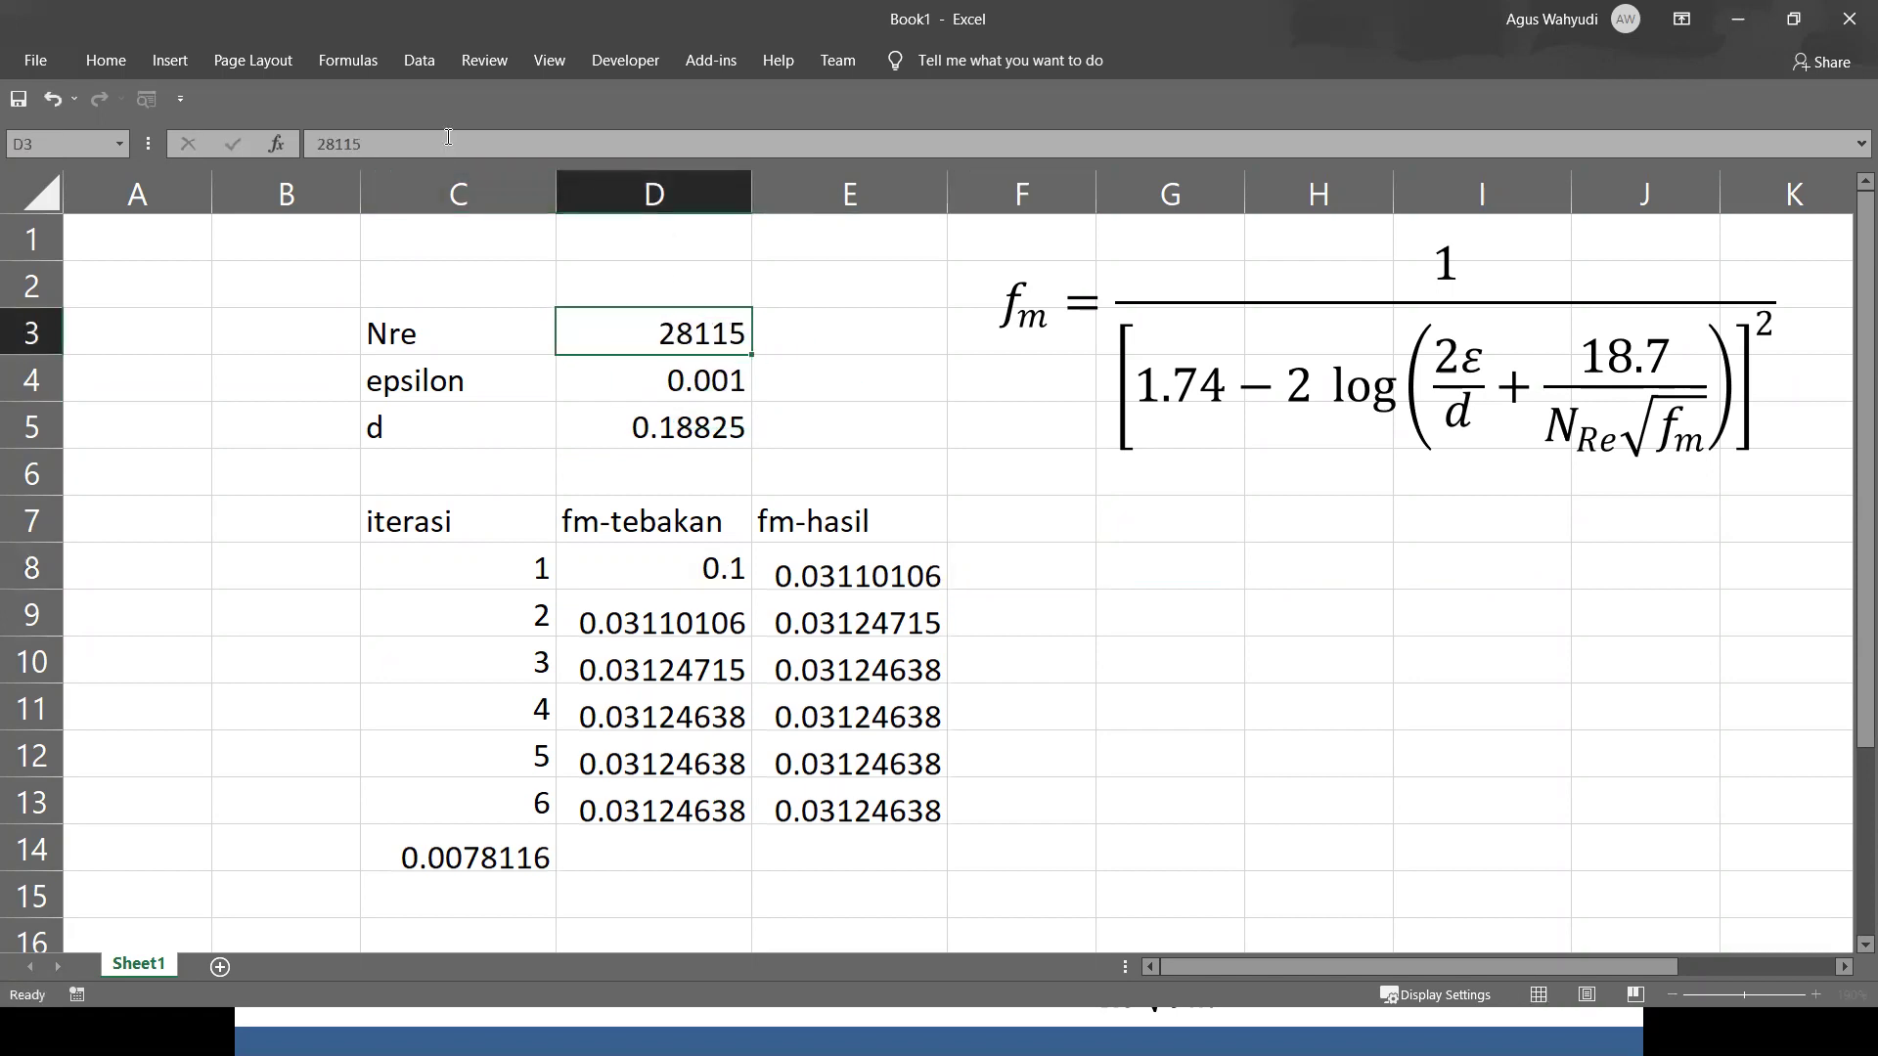
{"action": "key", "text": "Return"}
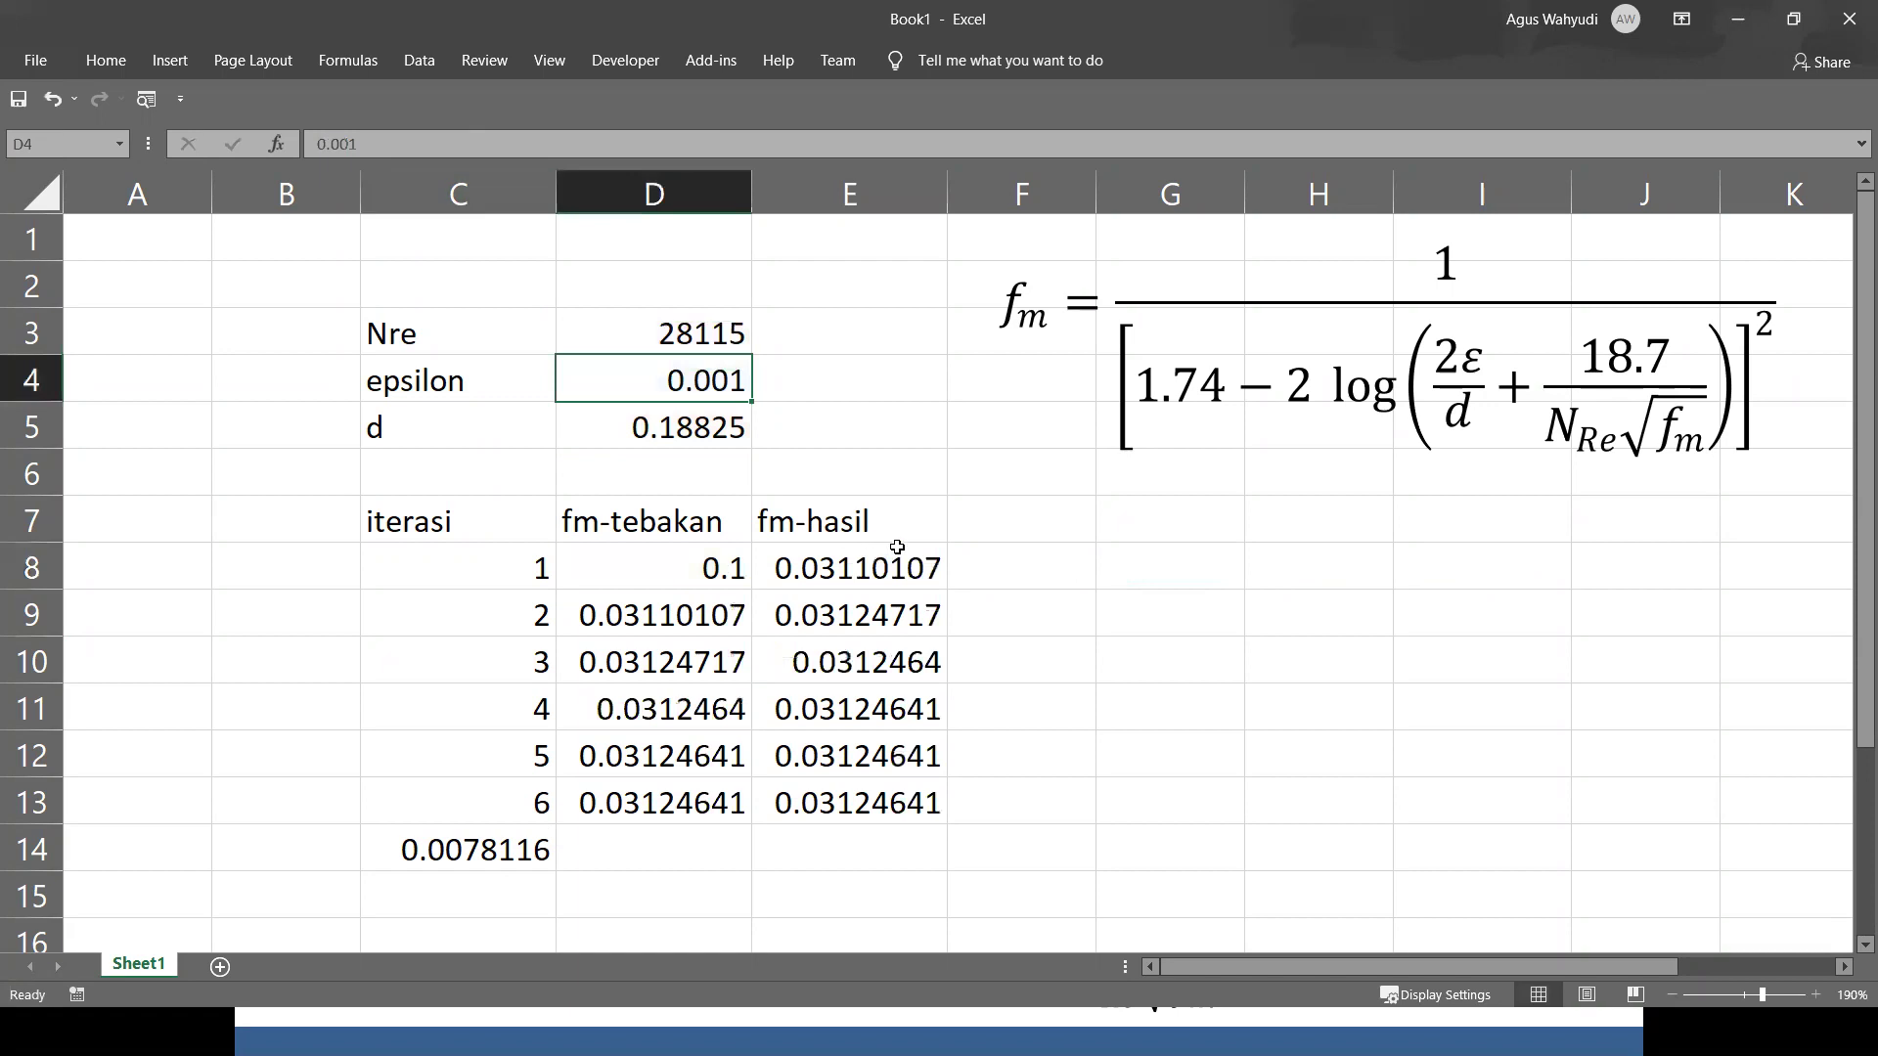
Examine how the initial guess in D8 feeds E8 and D9, and compare the last two iterations in D12:E13.
{"action": "left_click", "coordinate": [777, 558]}
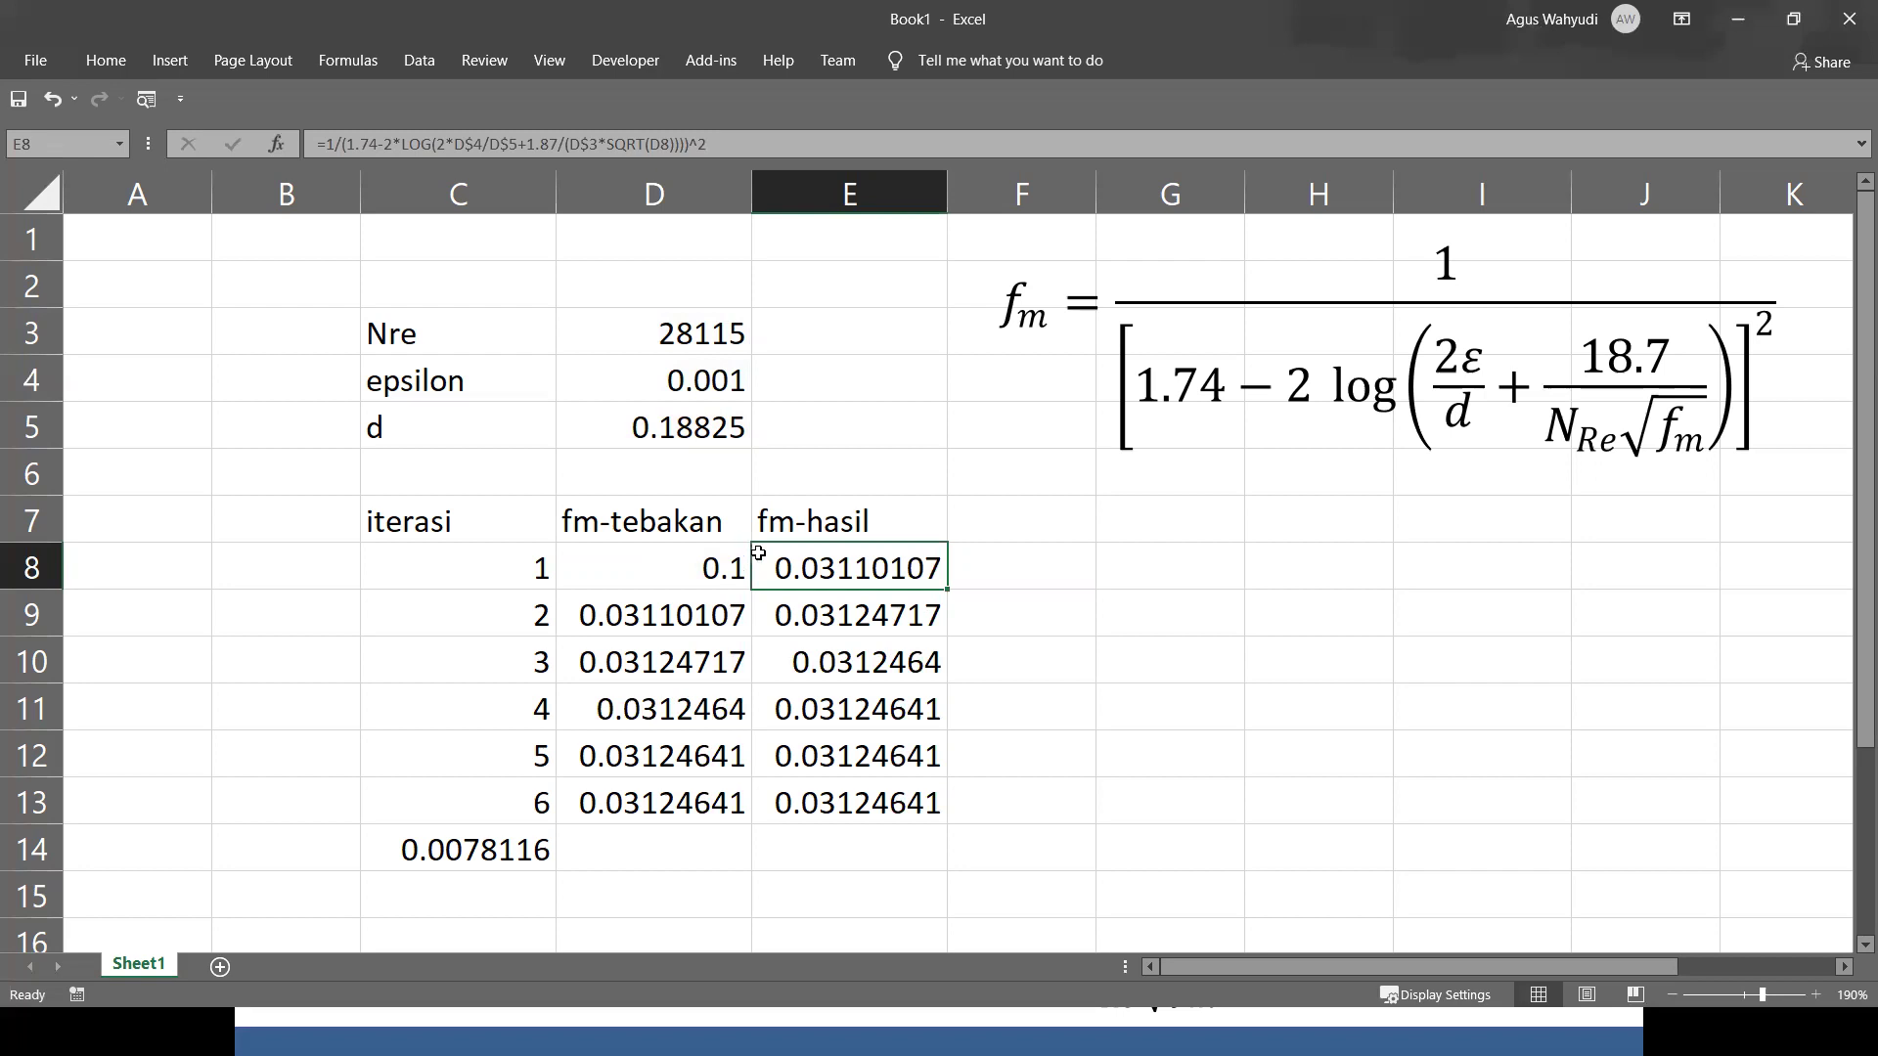
{"action": "left_click", "coordinate": [729, 582]}
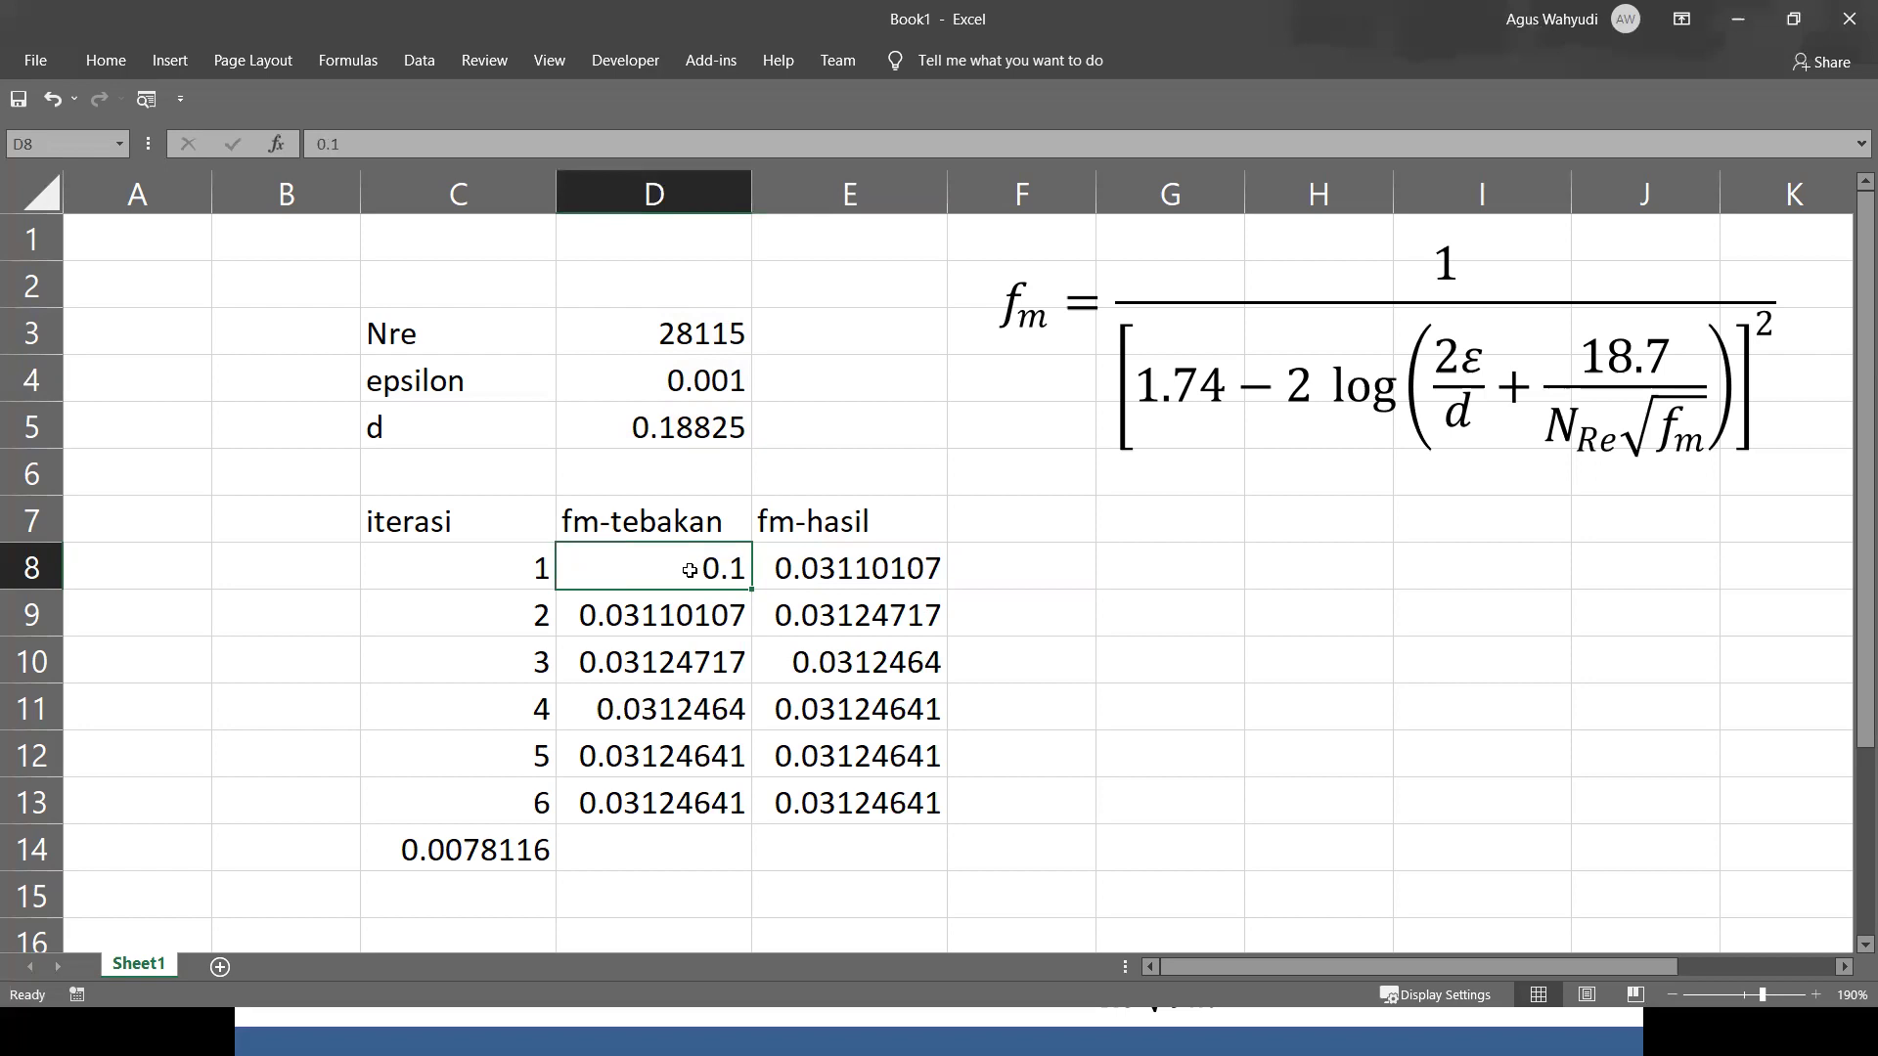
{"action": "left_click", "coordinate": [785, 566]}
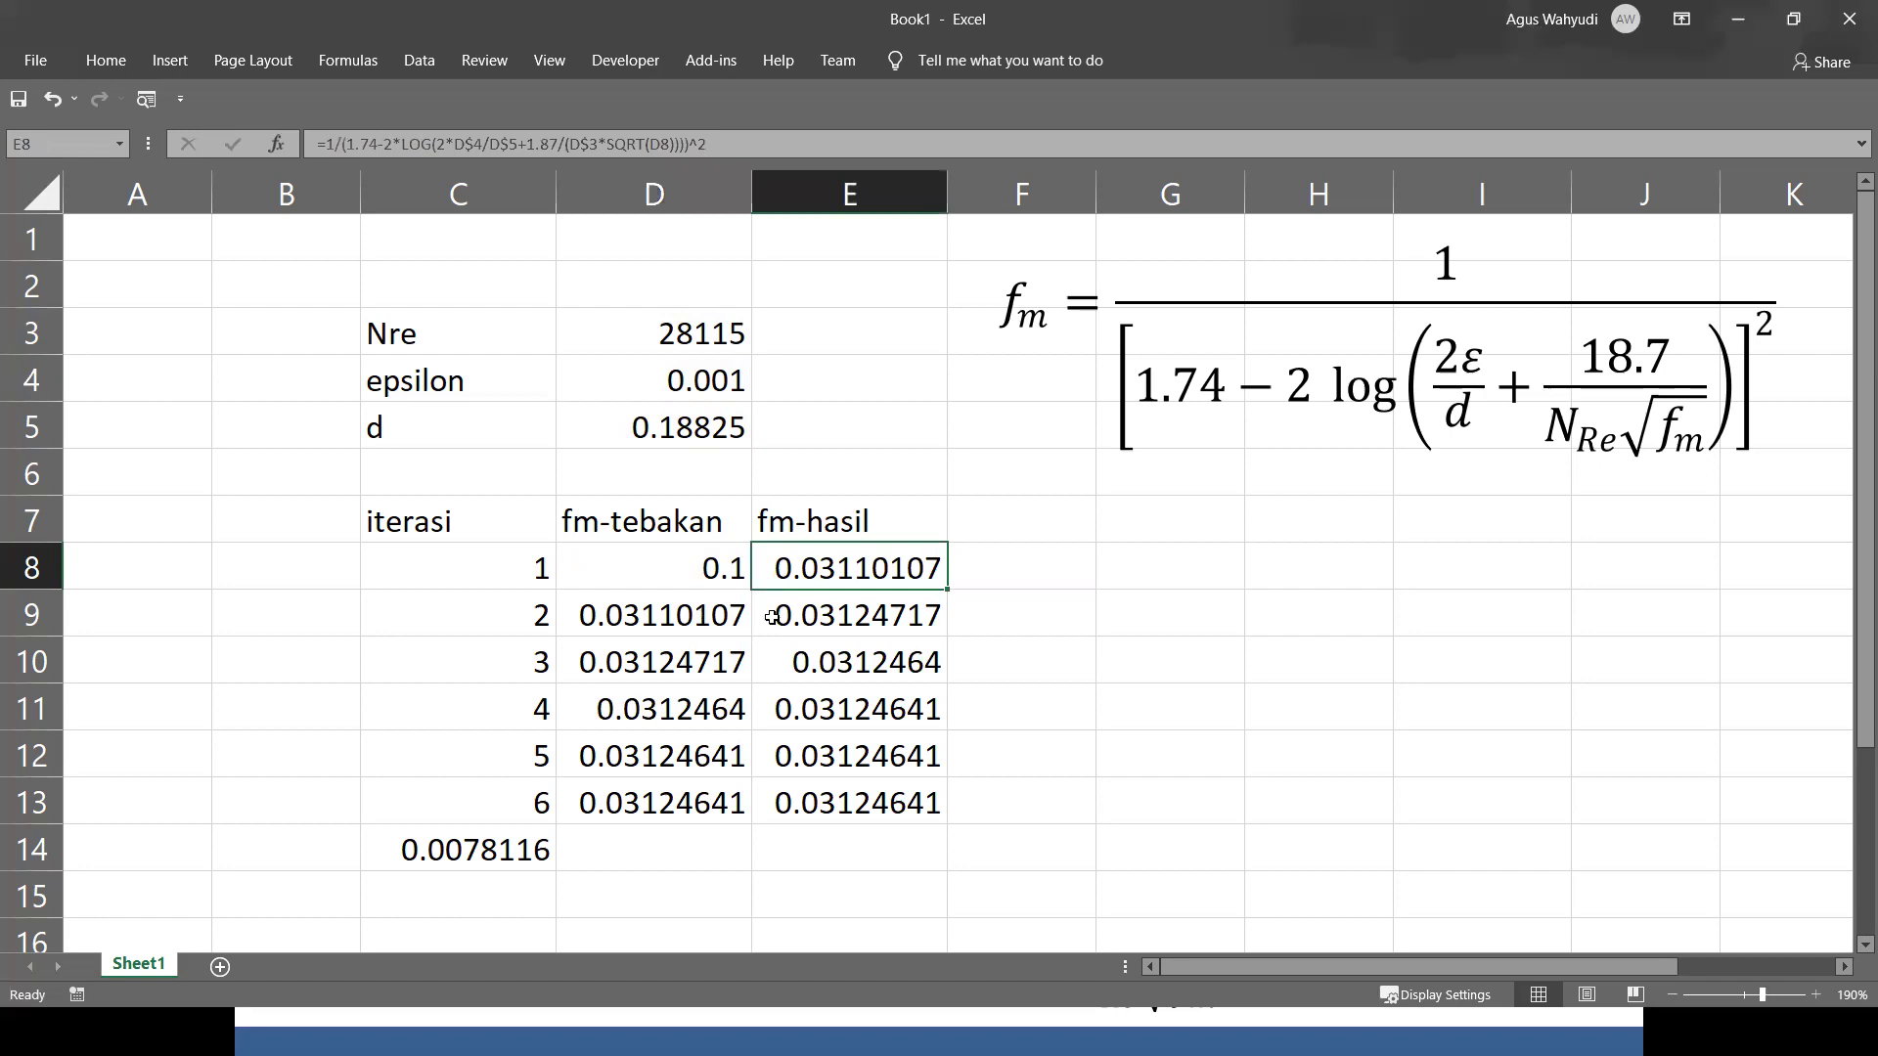
{"action": "key", "text": "Down"}
{"action": "key", "text": "Left"}
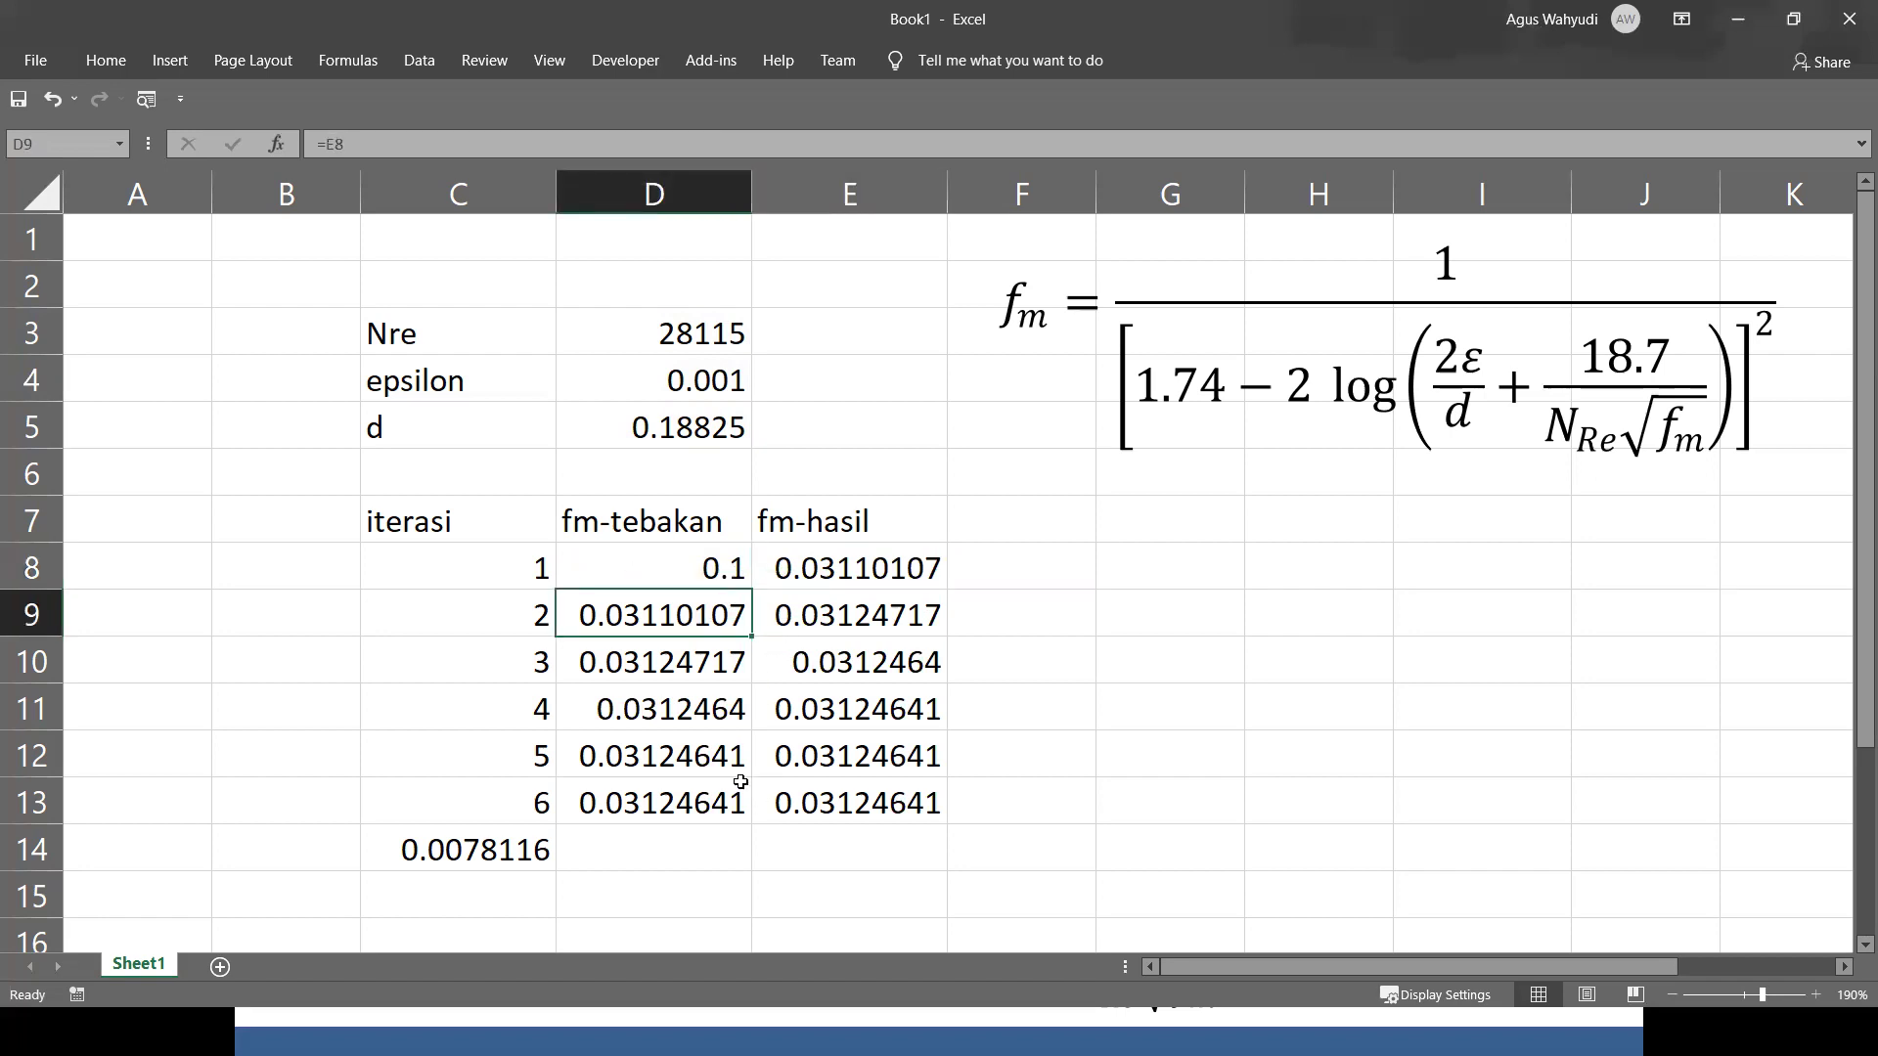
{"action": "left_click_drag", "start_coordinate": [675, 773], "coordinate": [827, 806]}
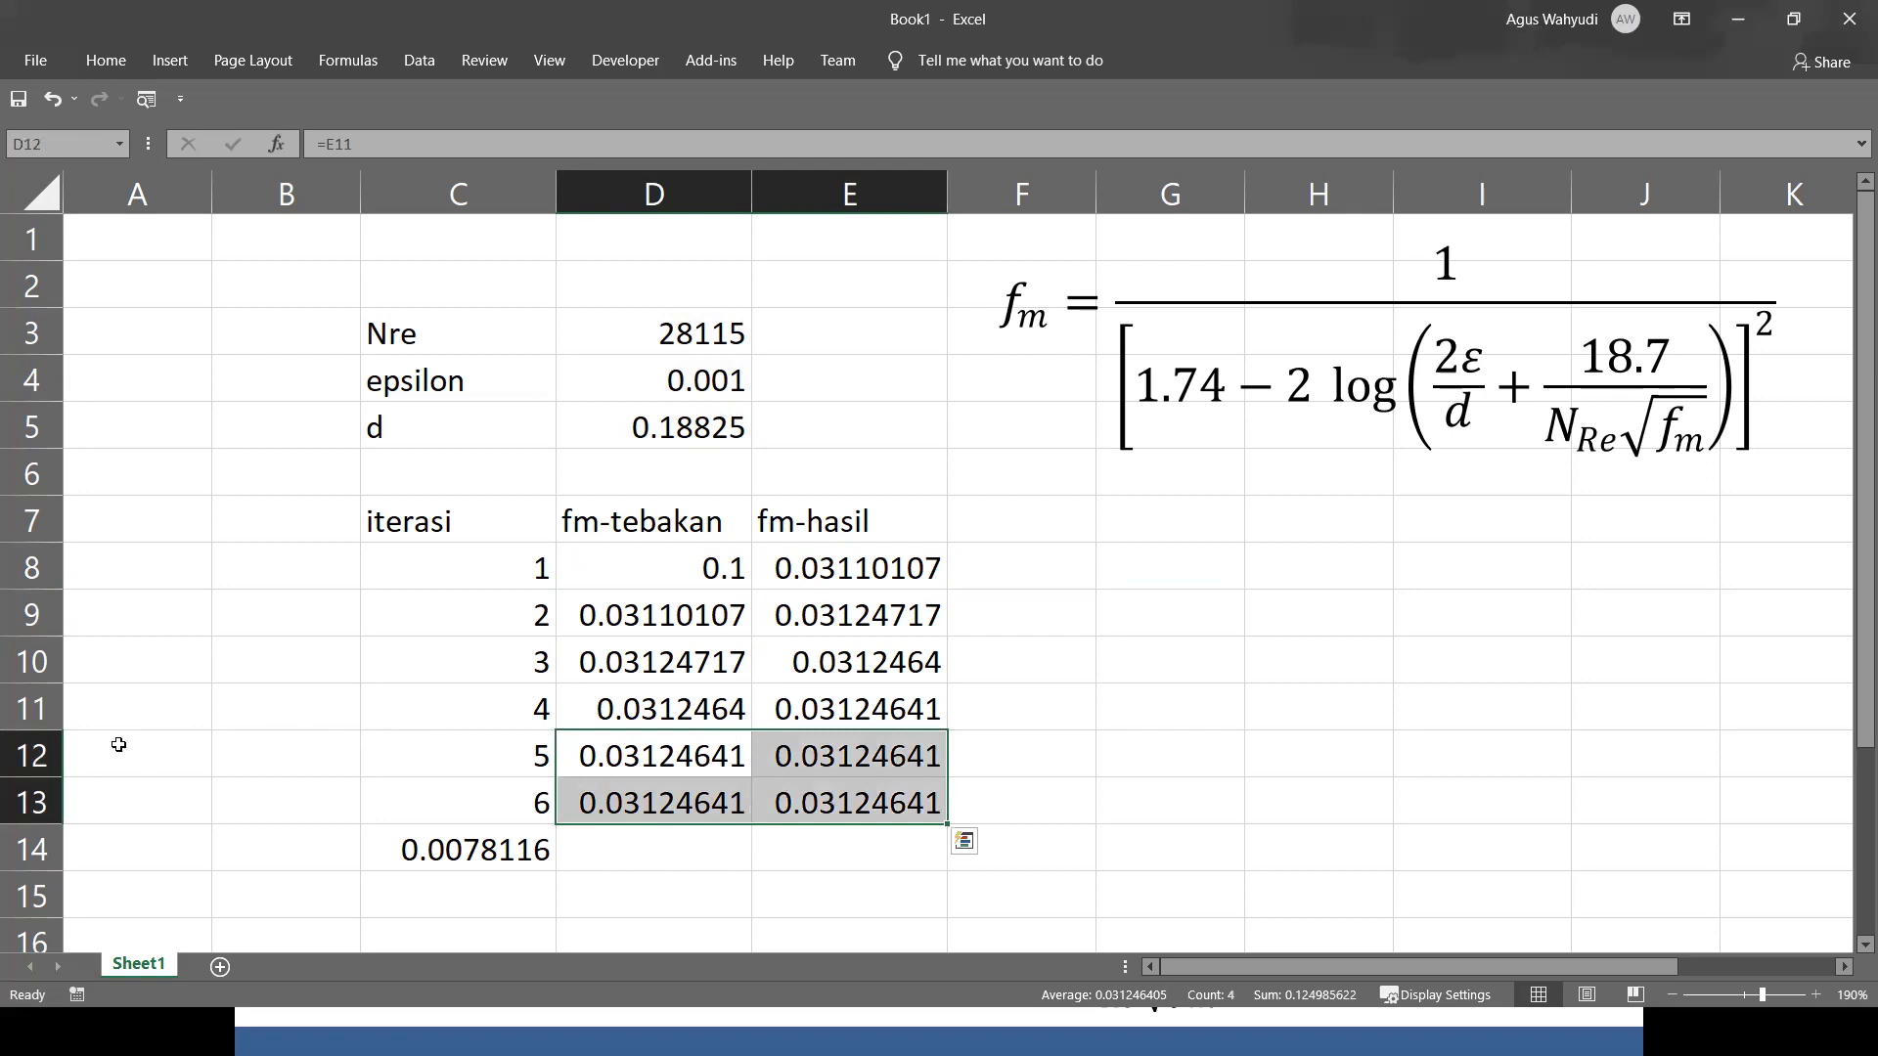
Add an Error column in F7 and calculate the first iteration's error in F8 with =D8-E8.
{"action": "left_click", "coordinate": [565, 763]}
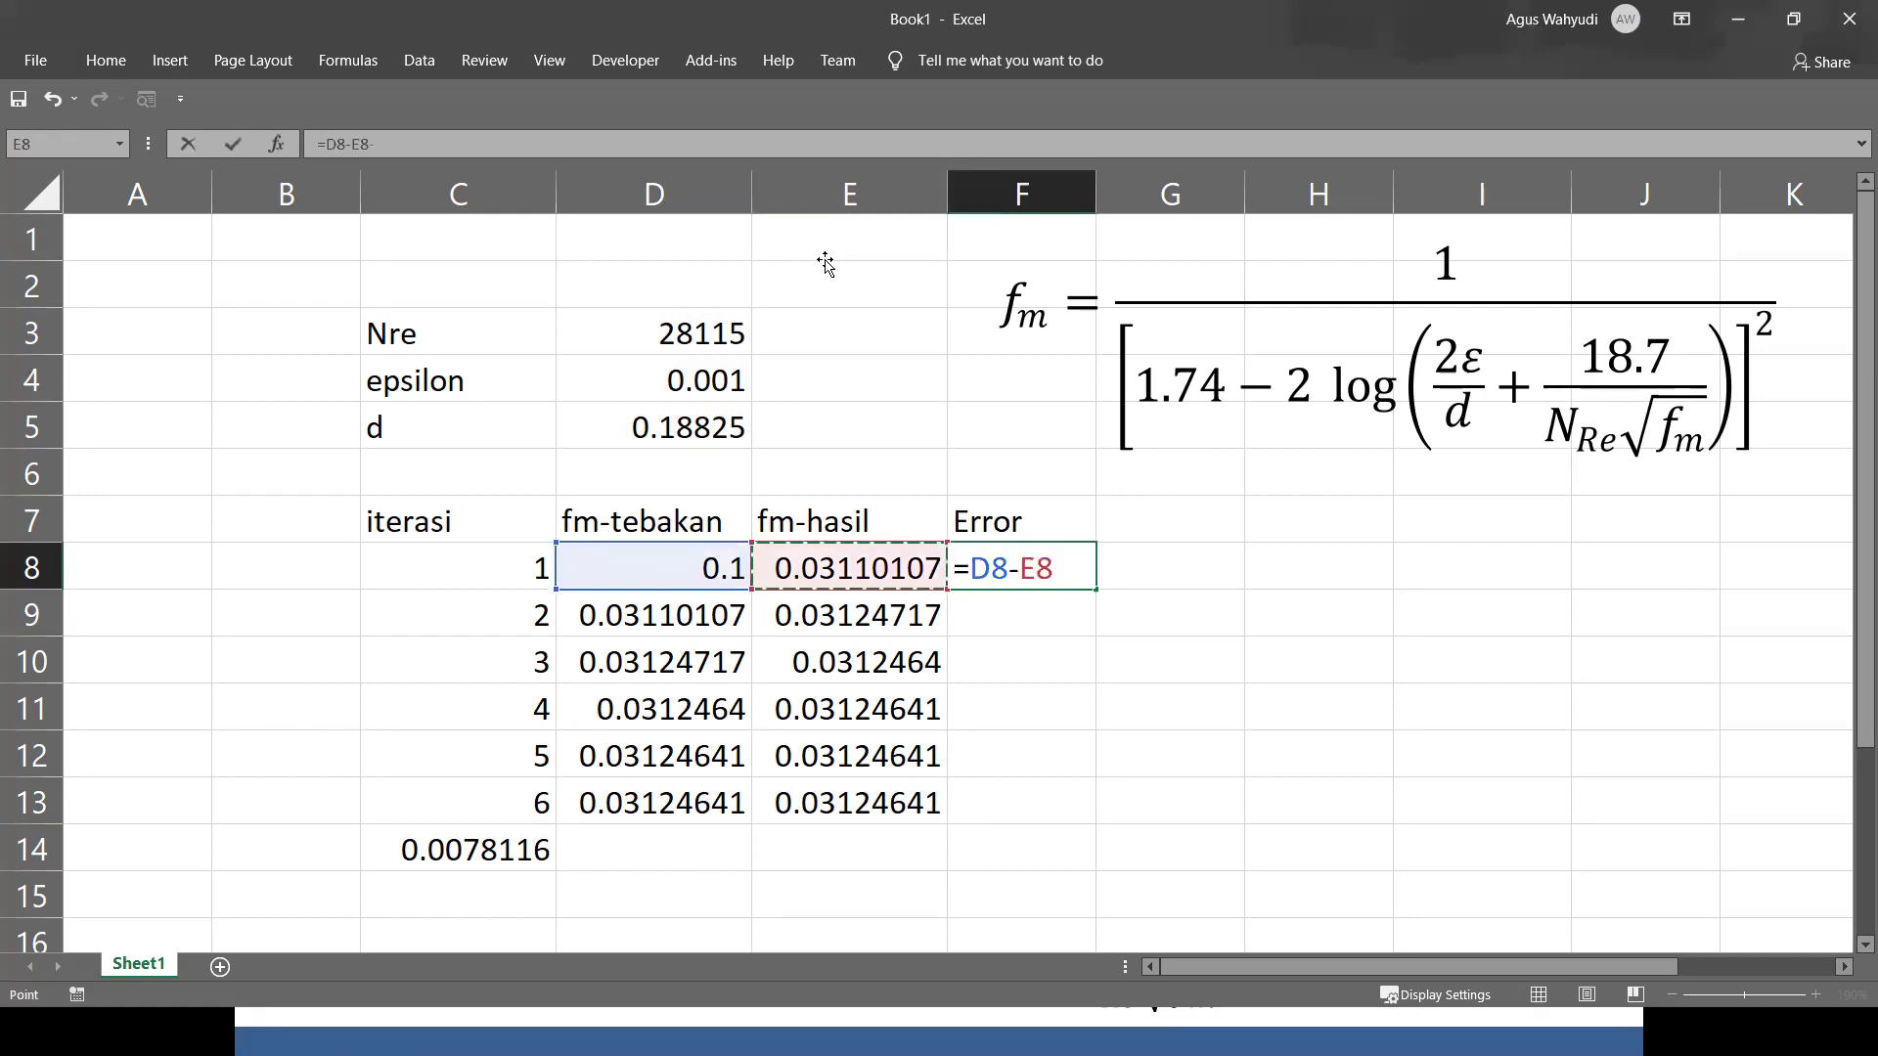
{"action": "key", "text": "Return"}
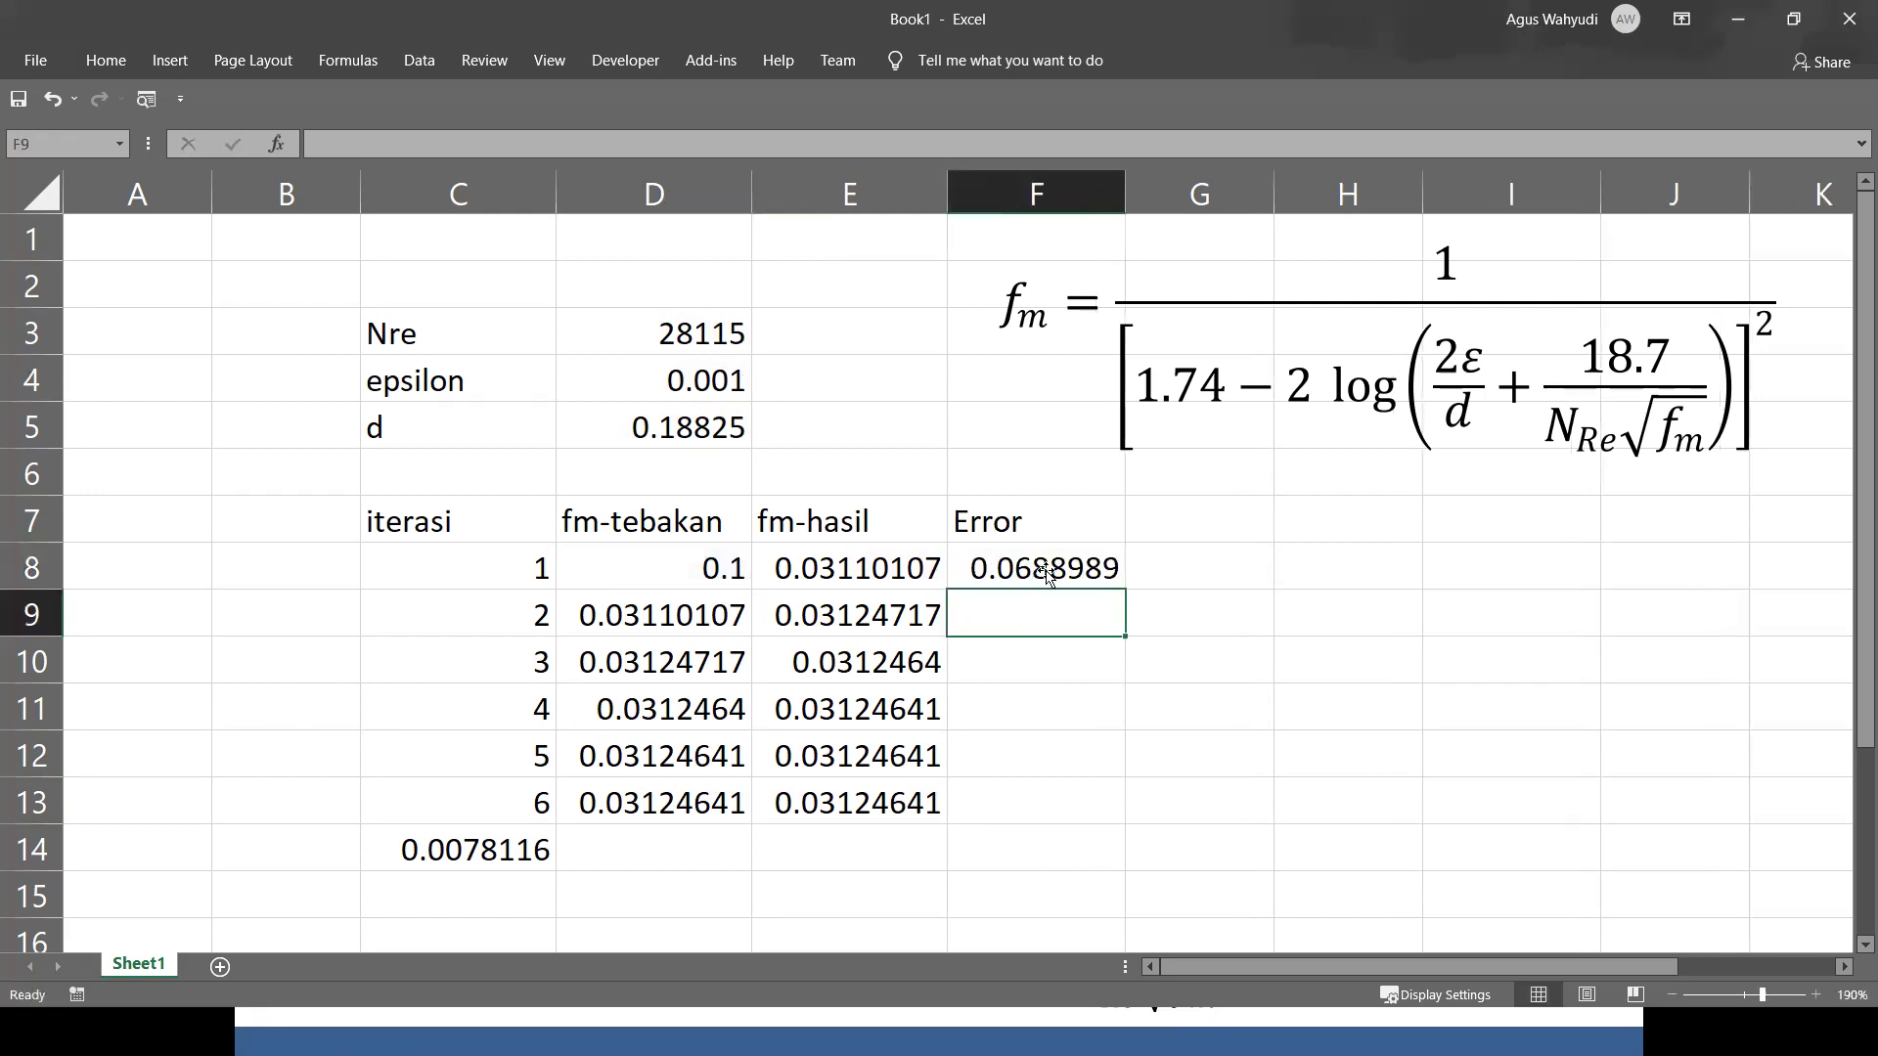
Fill the Error formula from F8 down through F13 for all six iterations.
{"action": "left_click", "coordinate": [1122, 585]}
{"action": "left_click_drag", "start_coordinate": [1125, 588], "coordinate": [1076, 808]}
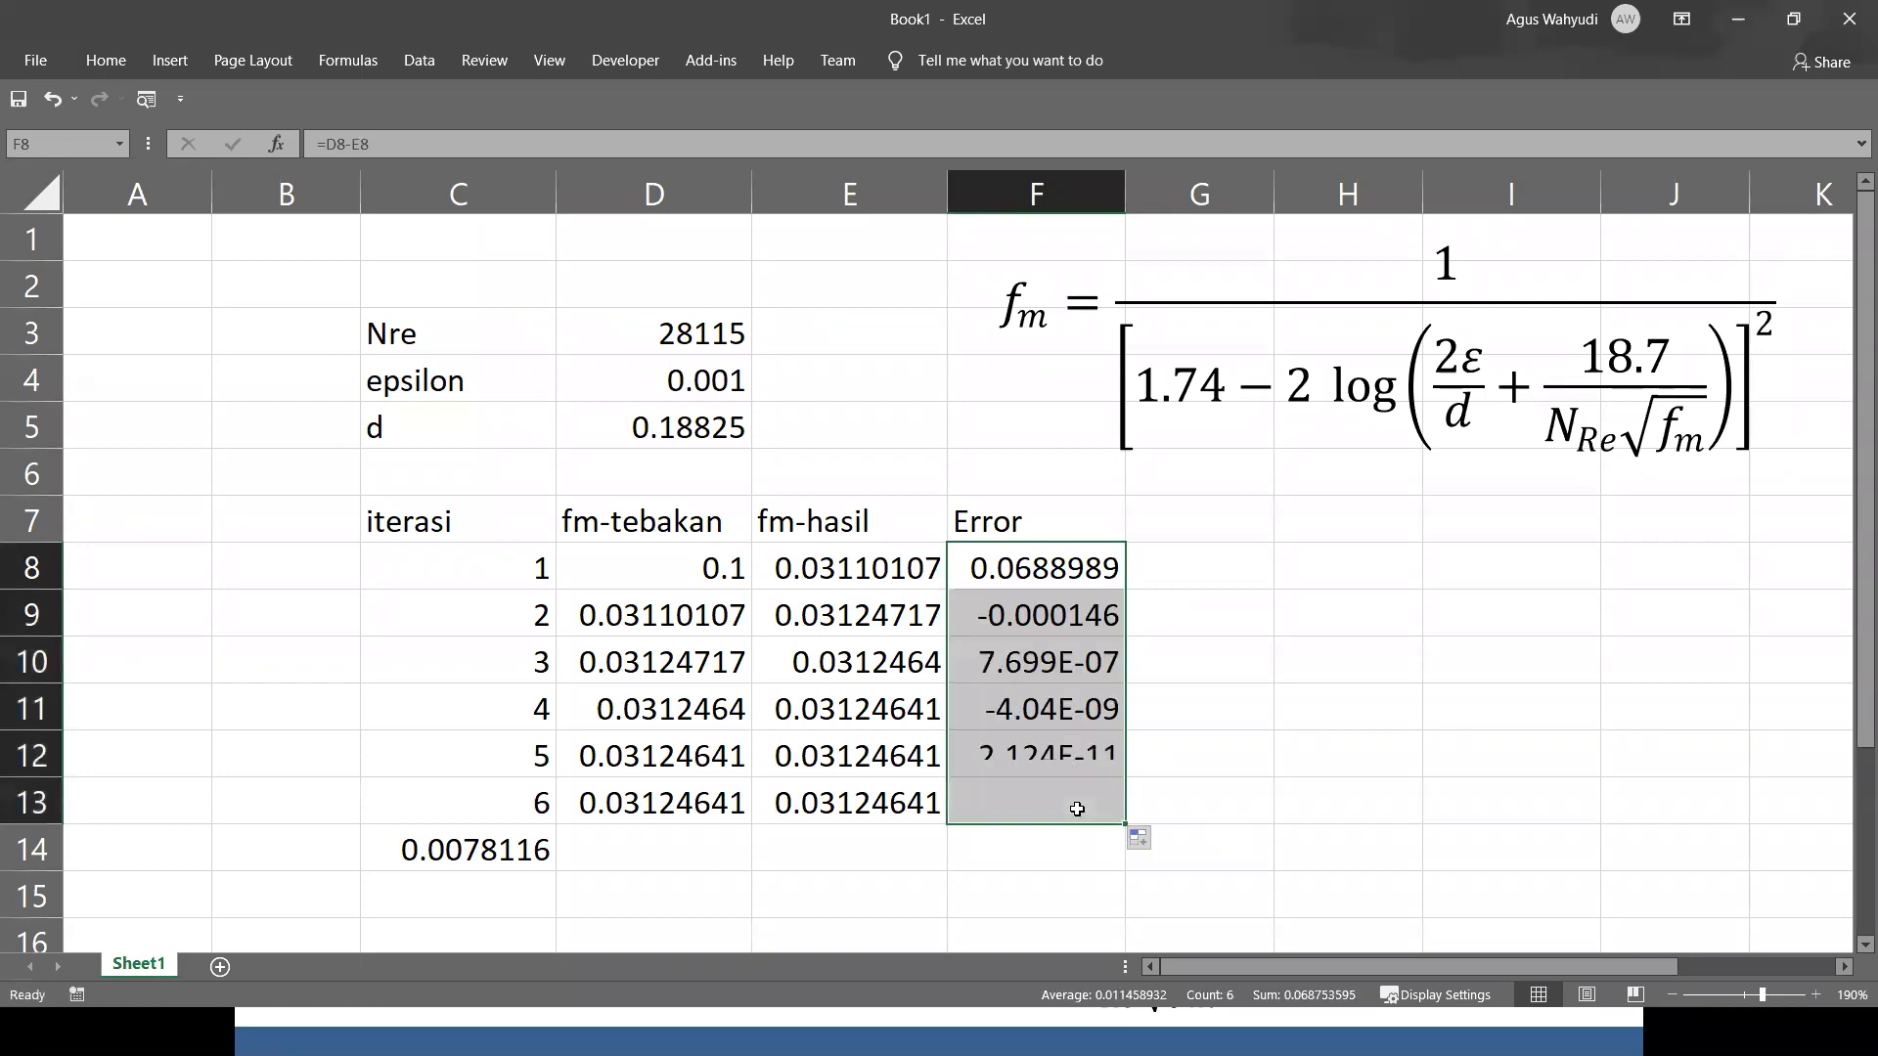
{"action": "left_click", "coordinate": [1021, 800]}
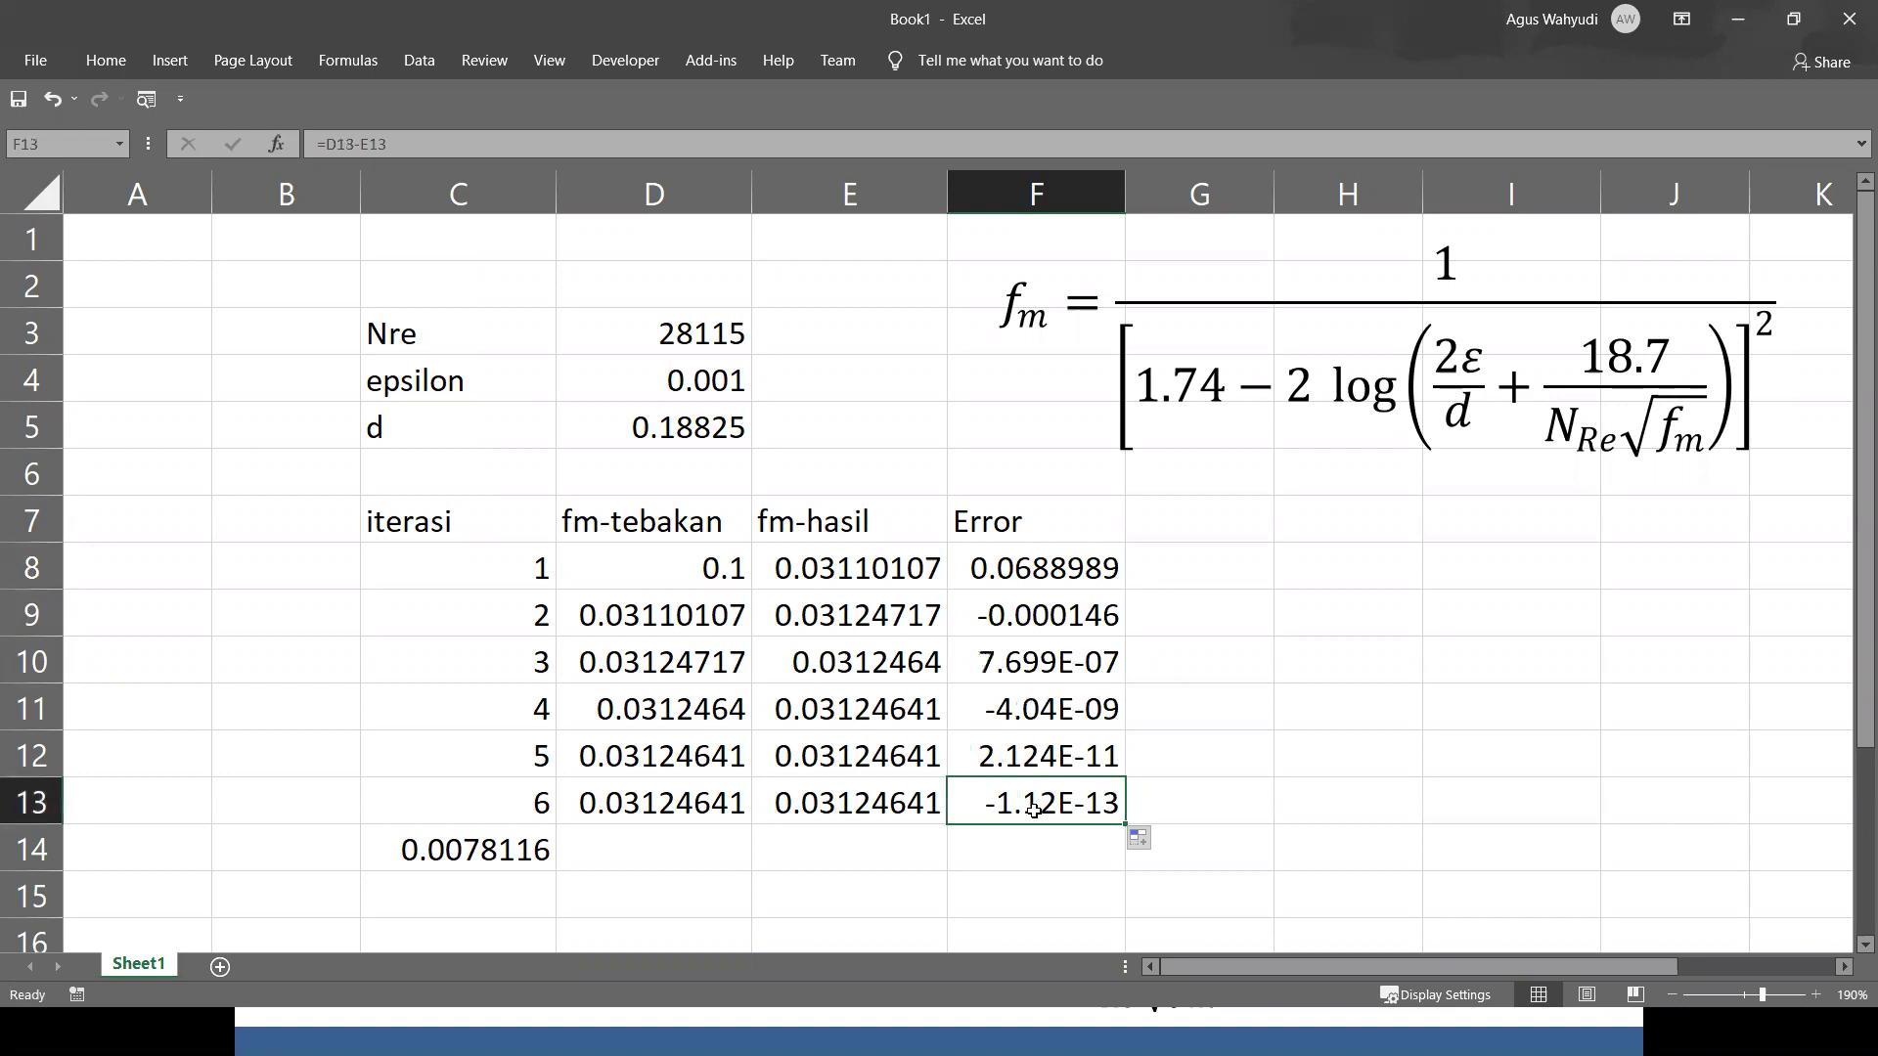
Compare the guess, result and error of iteration 4 in D11:F11 with the first iteration's error.
{"action": "left_click", "coordinate": [994, 710]}
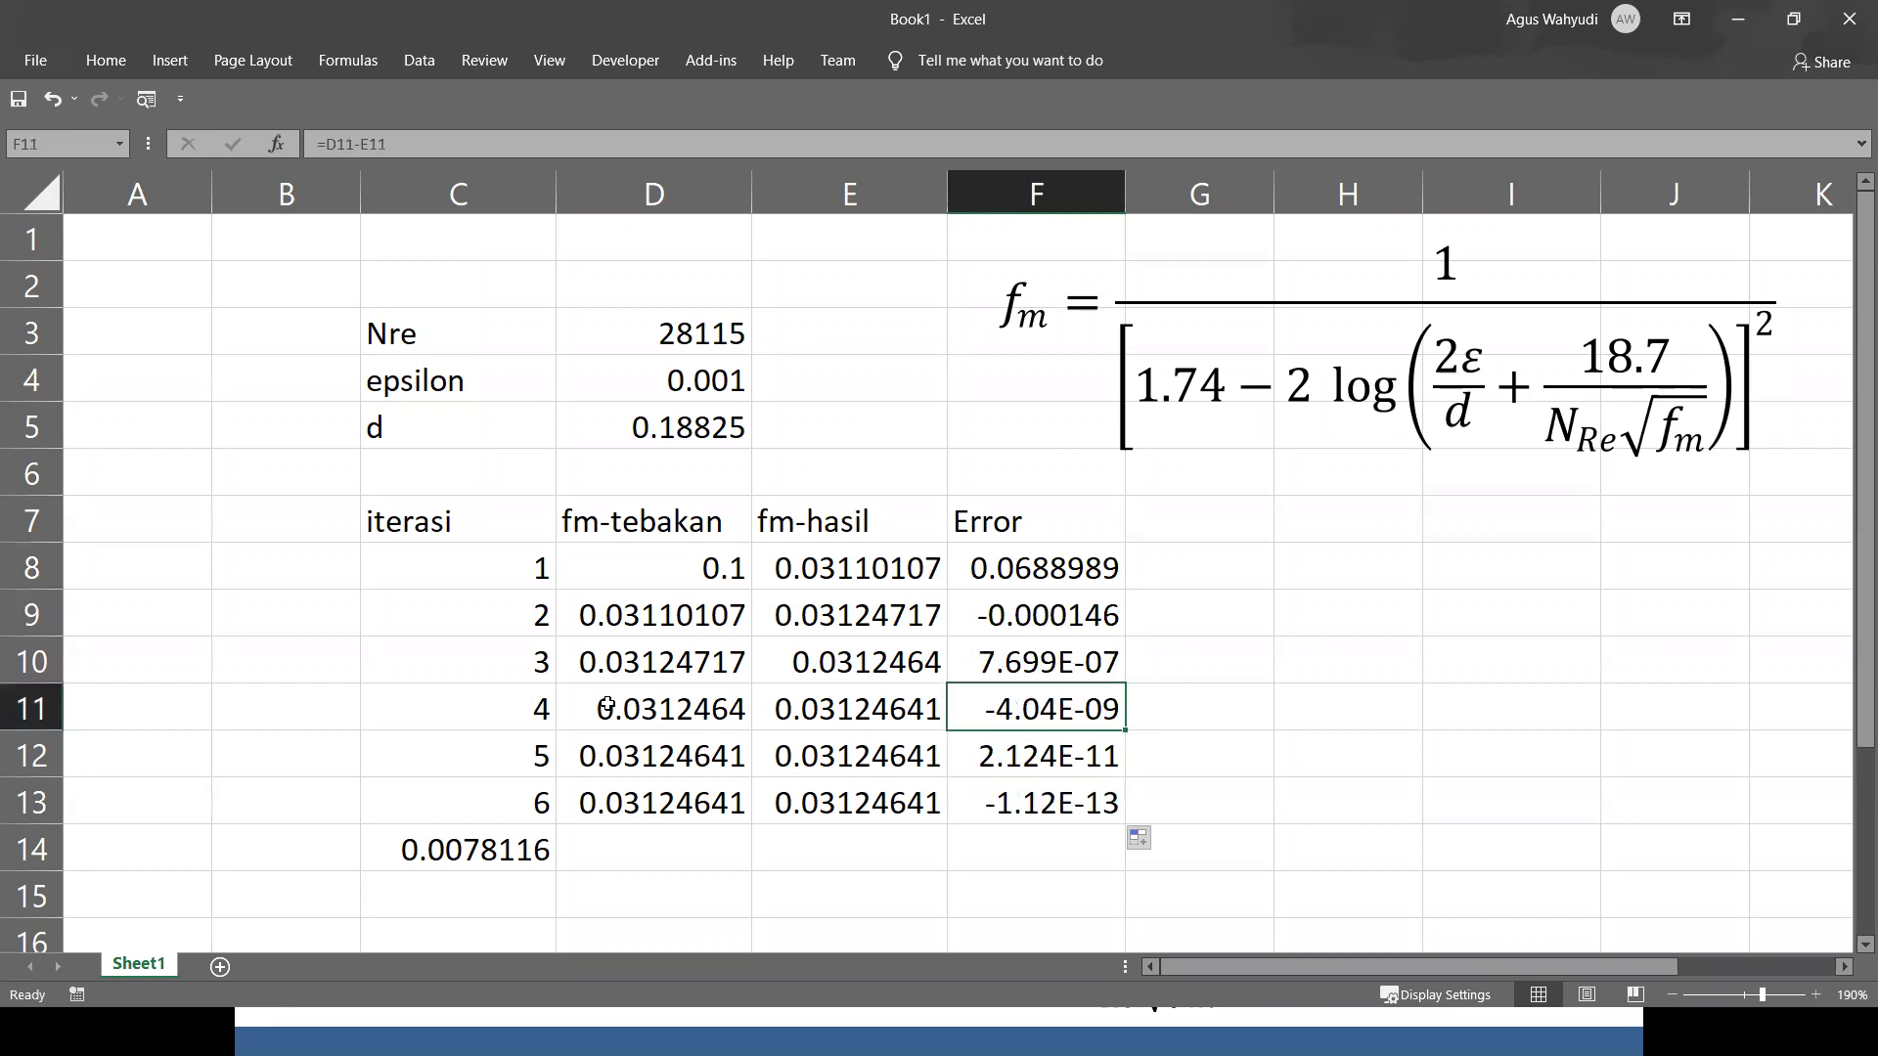
{"action": "left_click_drag", "start_coordinate": [675, 708], "coordinate": [827, 708]}
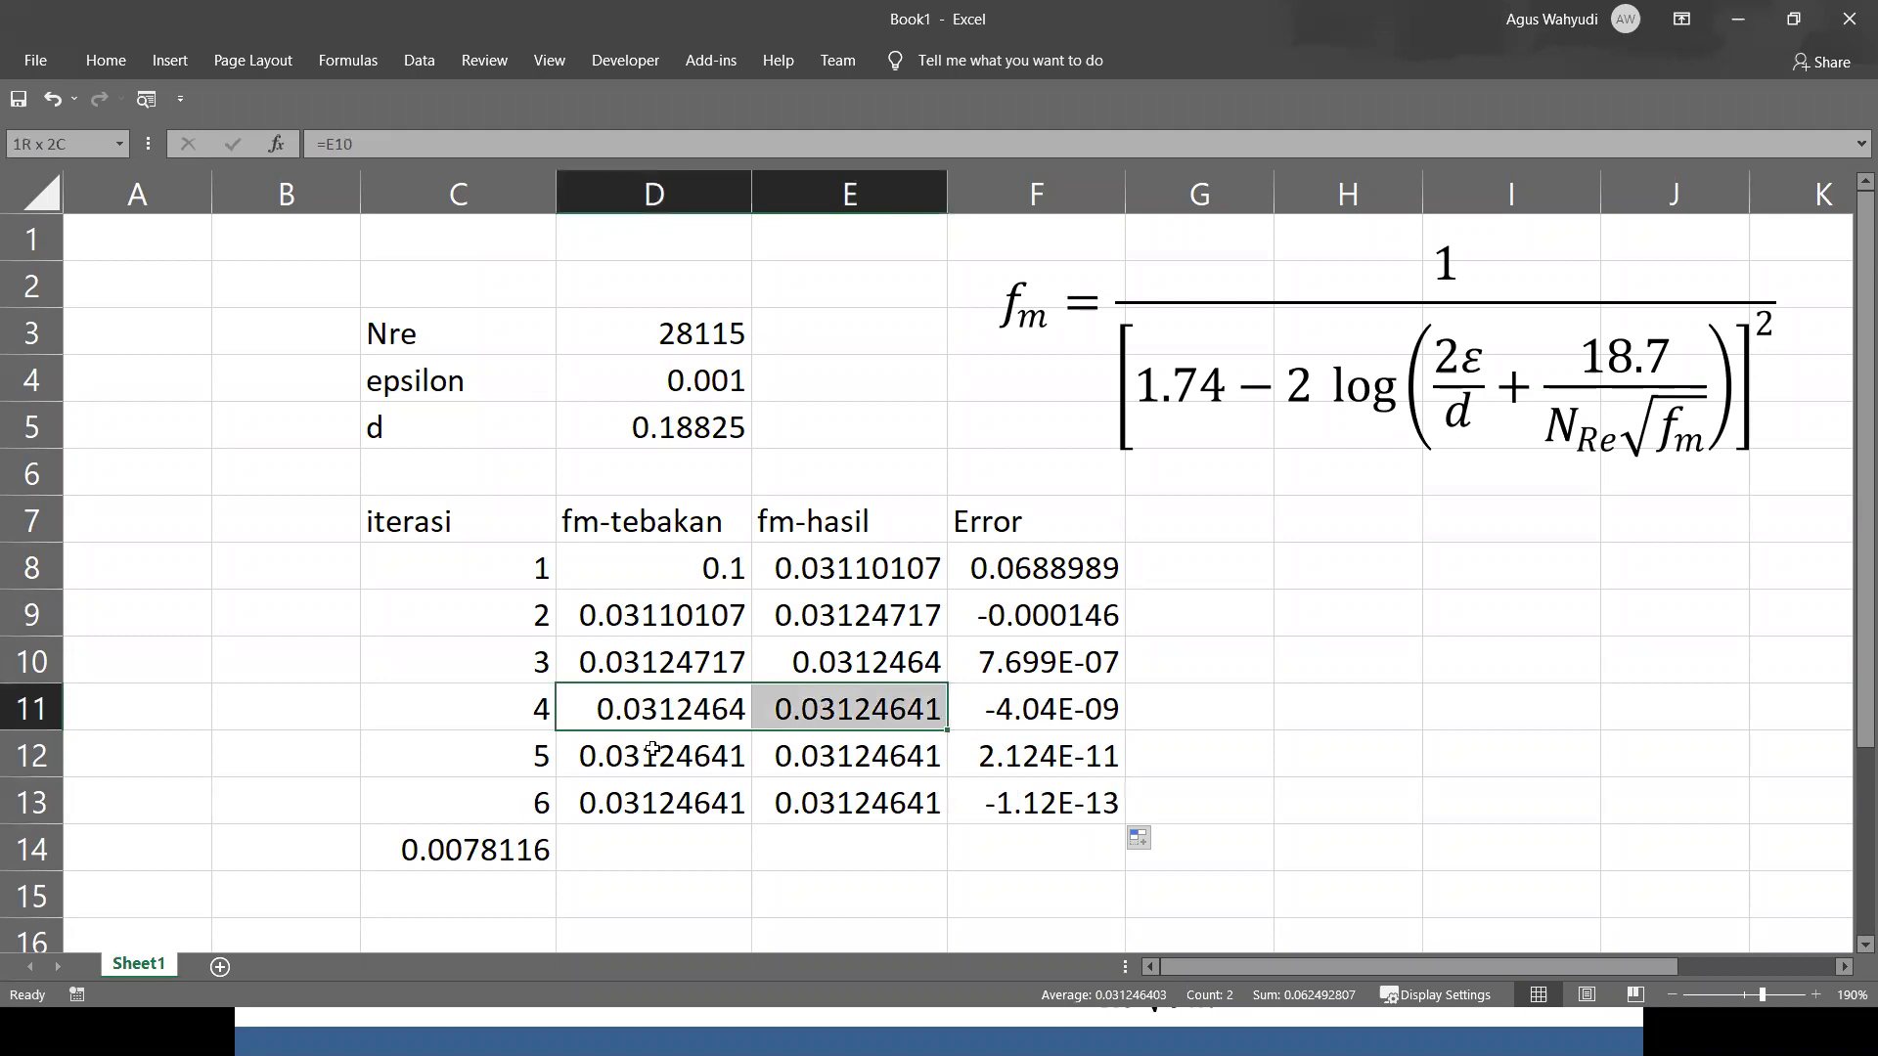
{"action": "left_click_drag", "start_coordinate": [626, 704], "coordinate": [986, 587]}
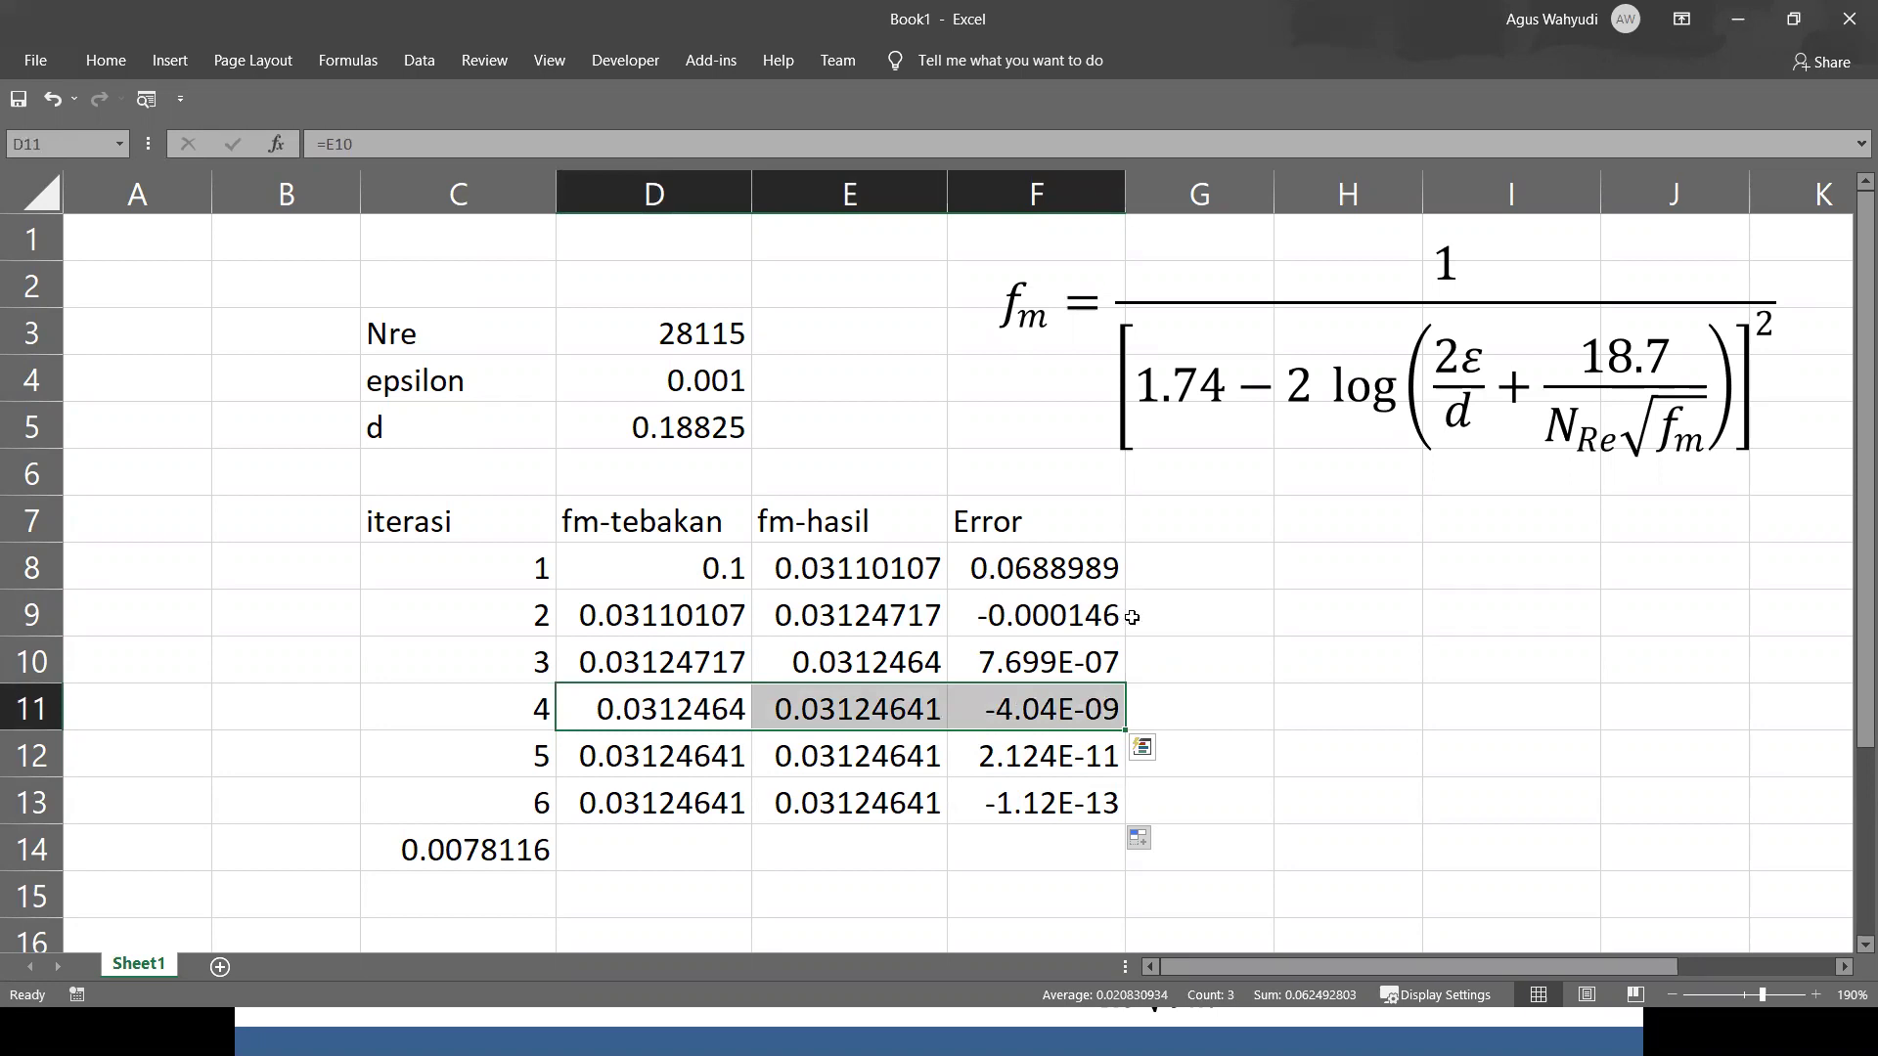
{"action": "left_click", "coordinate": [997, 567]}
Review the fm-hasil formula in E8 without editing it, and glance at the other workbook with the Reynold Number and Friction Factor calculations.
{"action": "double_click", "coordinate": [845, 572]}
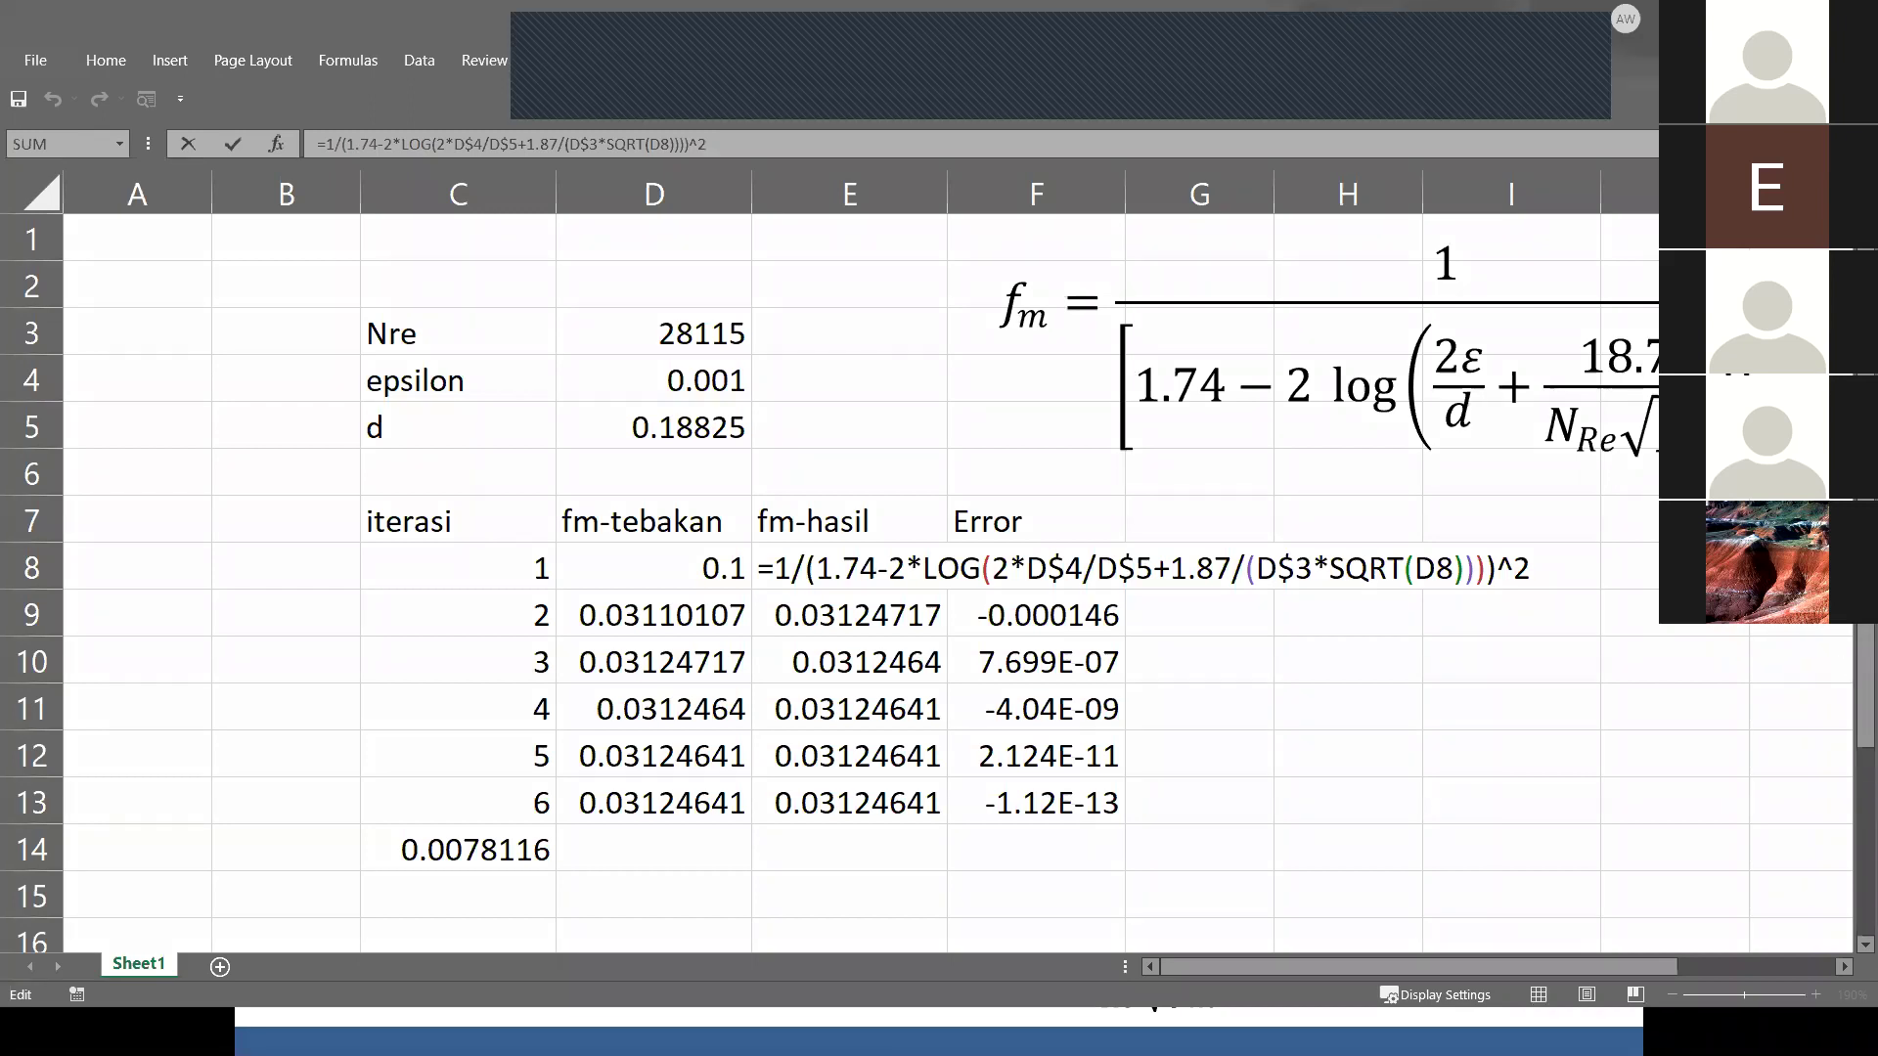
{"action": "left_click", "coordinate": [843, 567]}
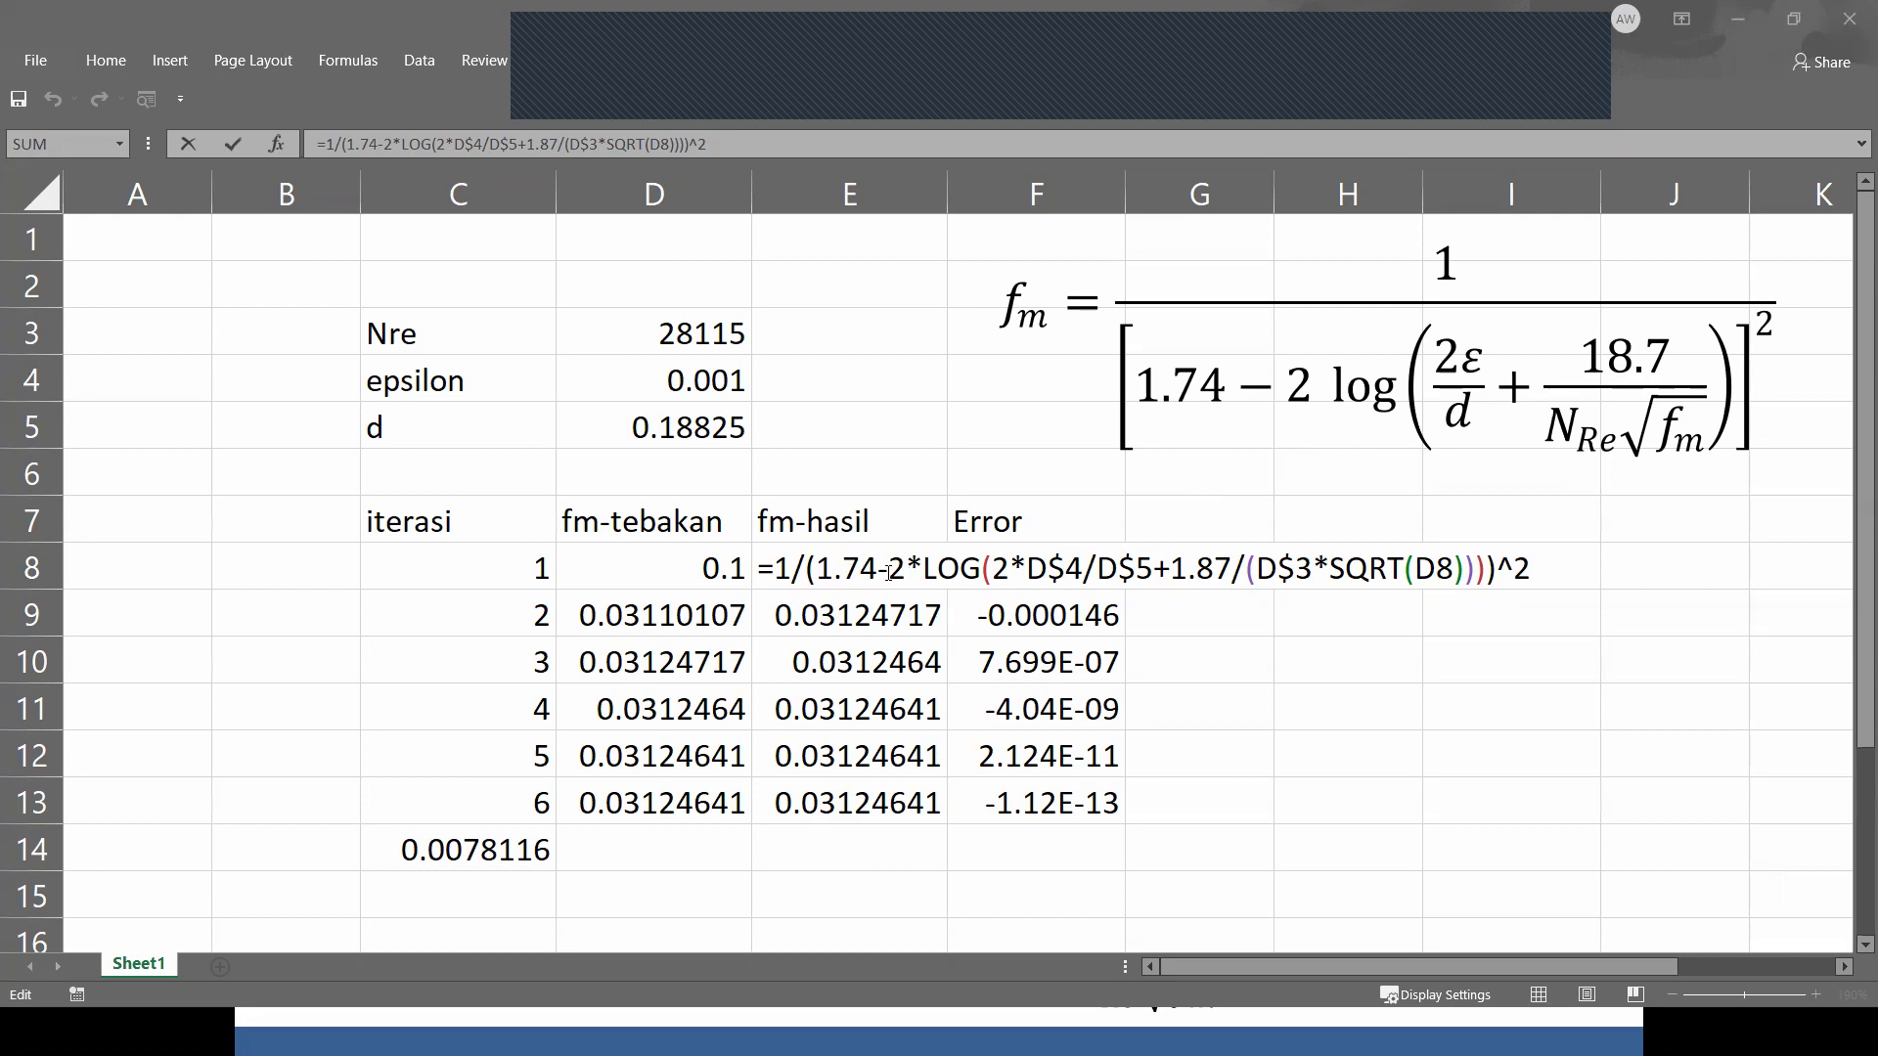
{"action": "left_click", "coordinate": [957, 572]}
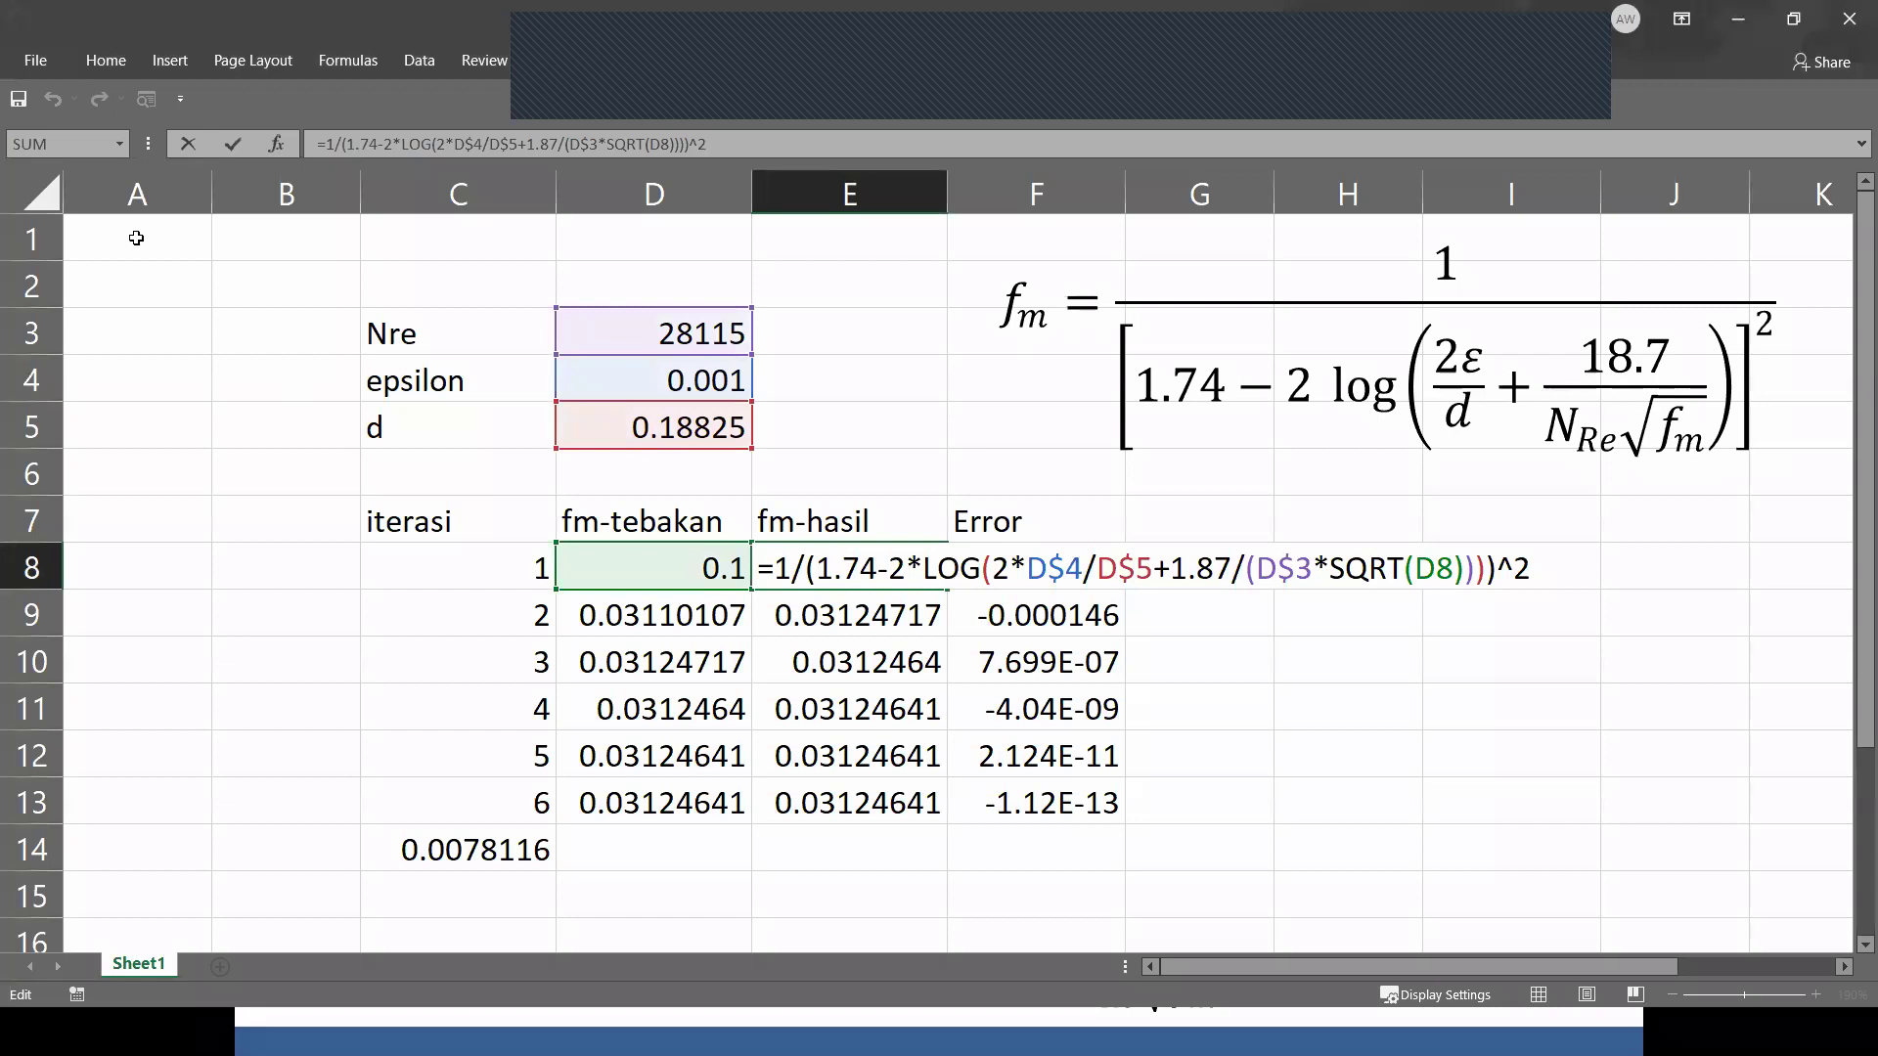
{"action": "left_click", "coordinate": [178, 151]}
{"action": "key", "text": "alt+Tab"}
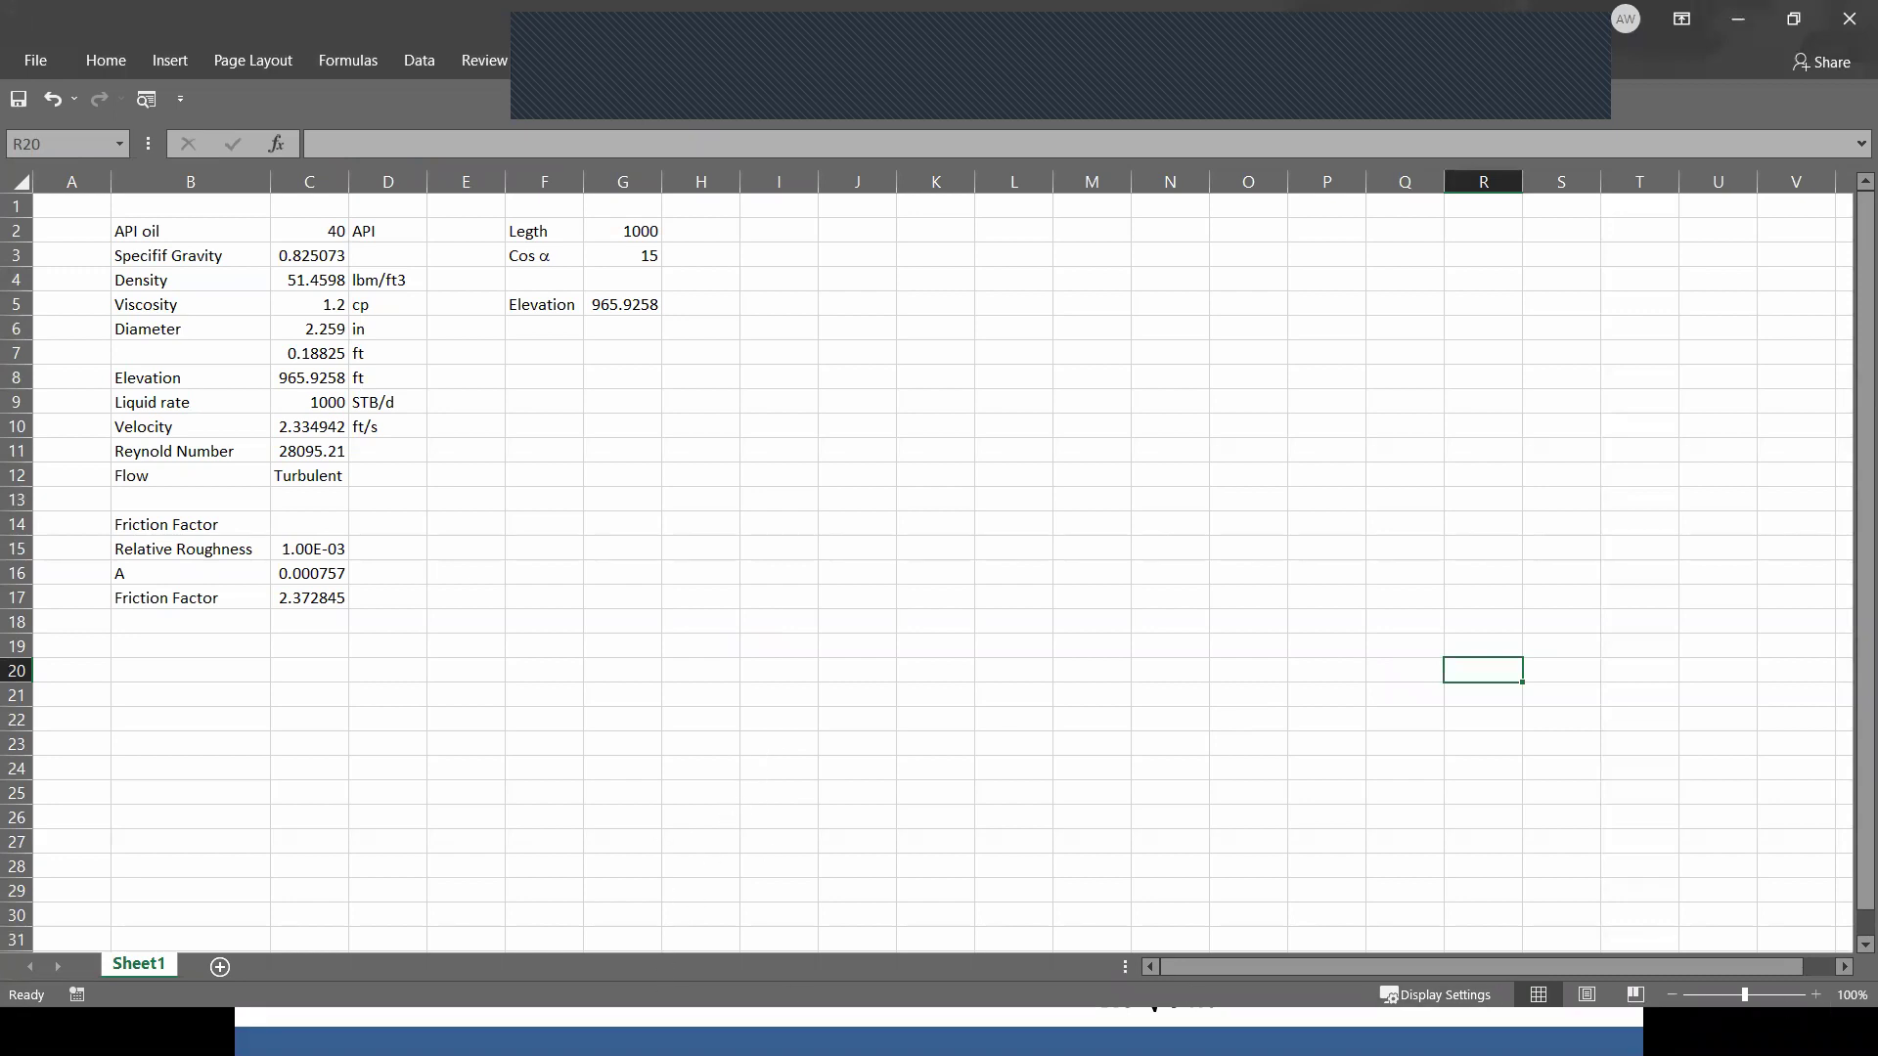
{"action": "key", "text": "alt+Tab"}
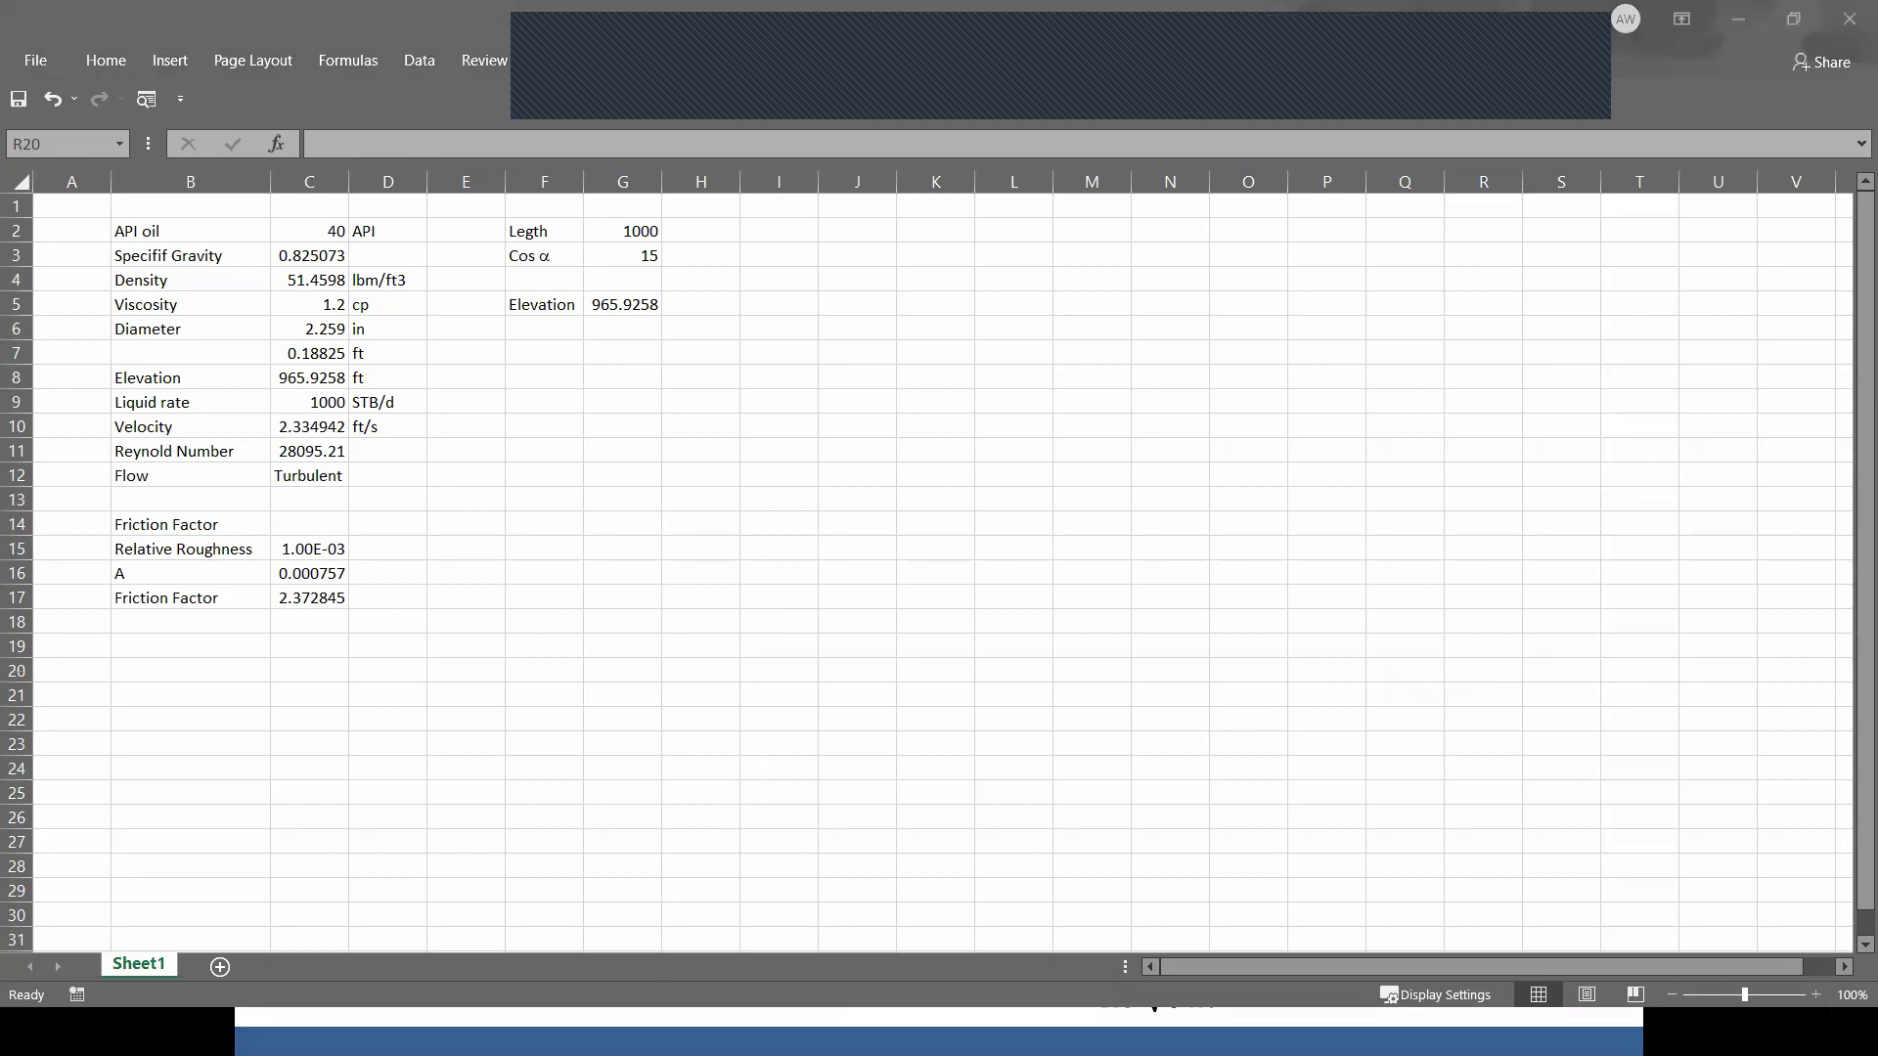
{"action": "key", "text": "alt+Tab"}
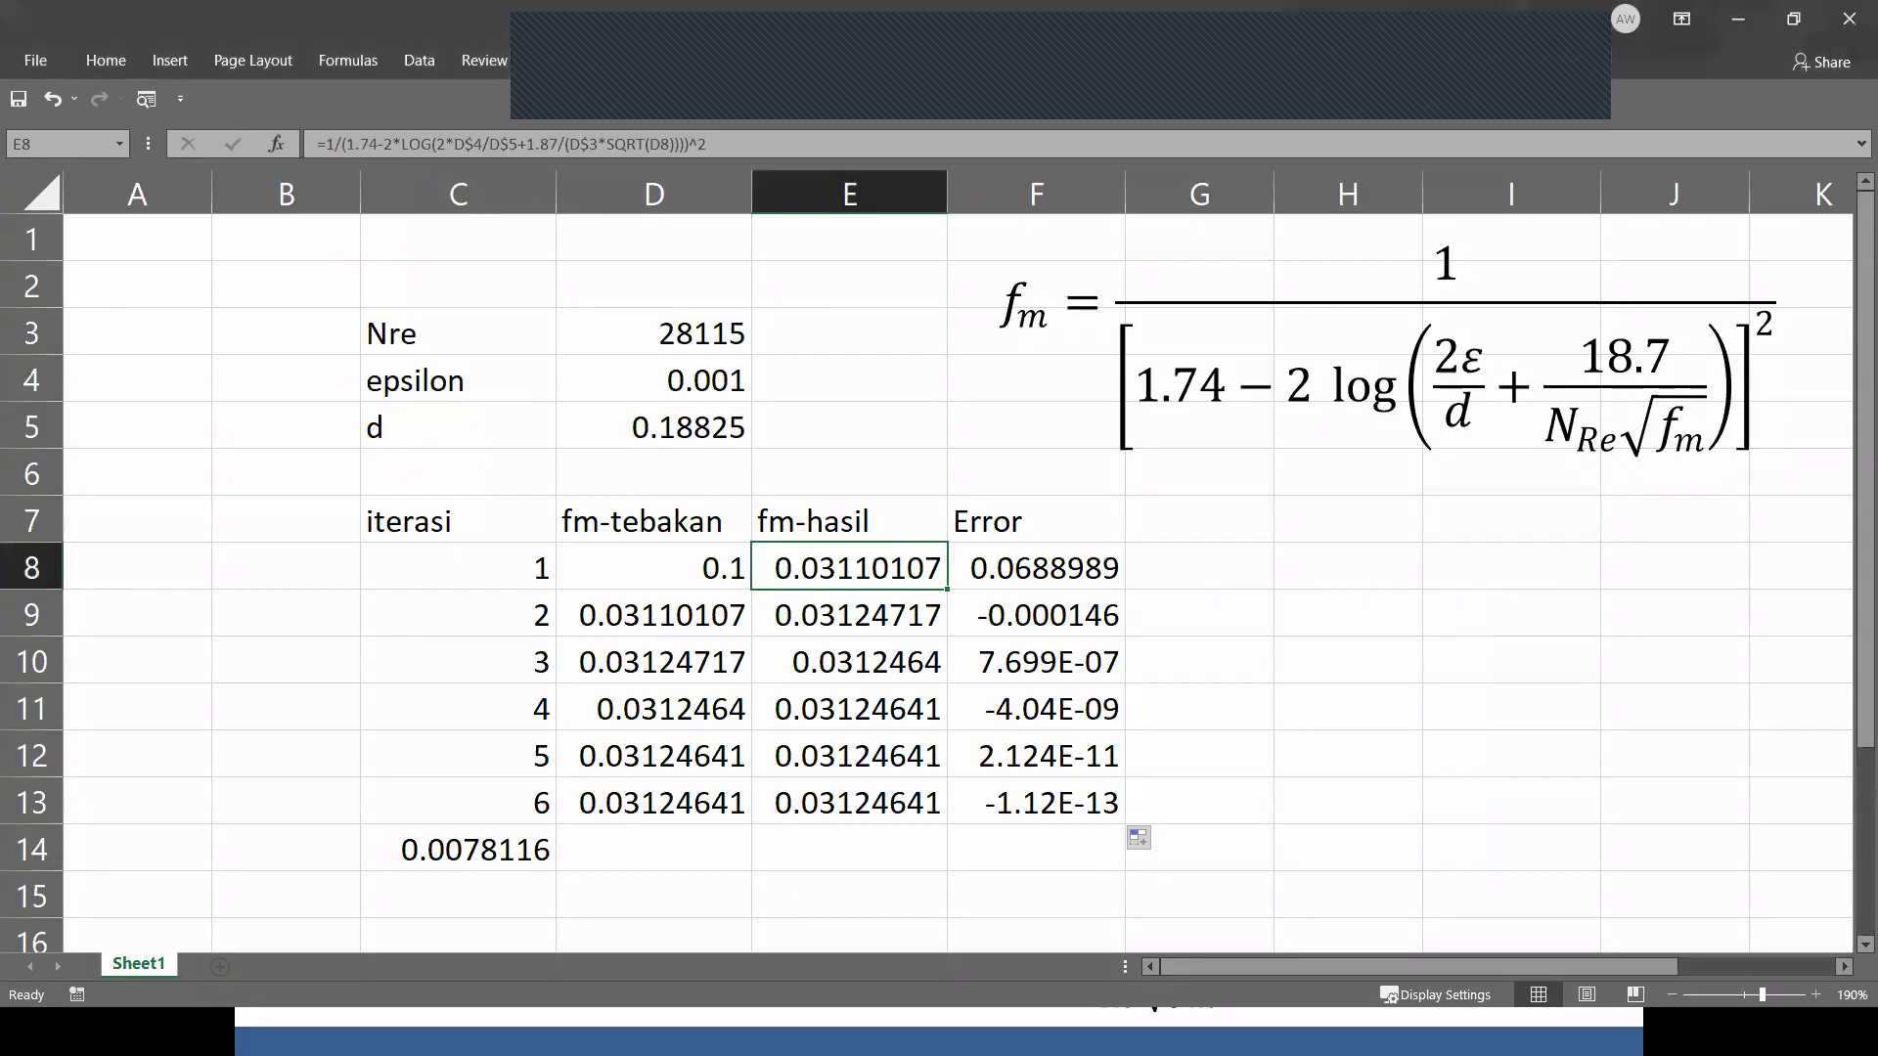
Test the LOG function on 10 in H11, and clear the cell.
{"action": "left_click", "coordinate": [1328, 719]}
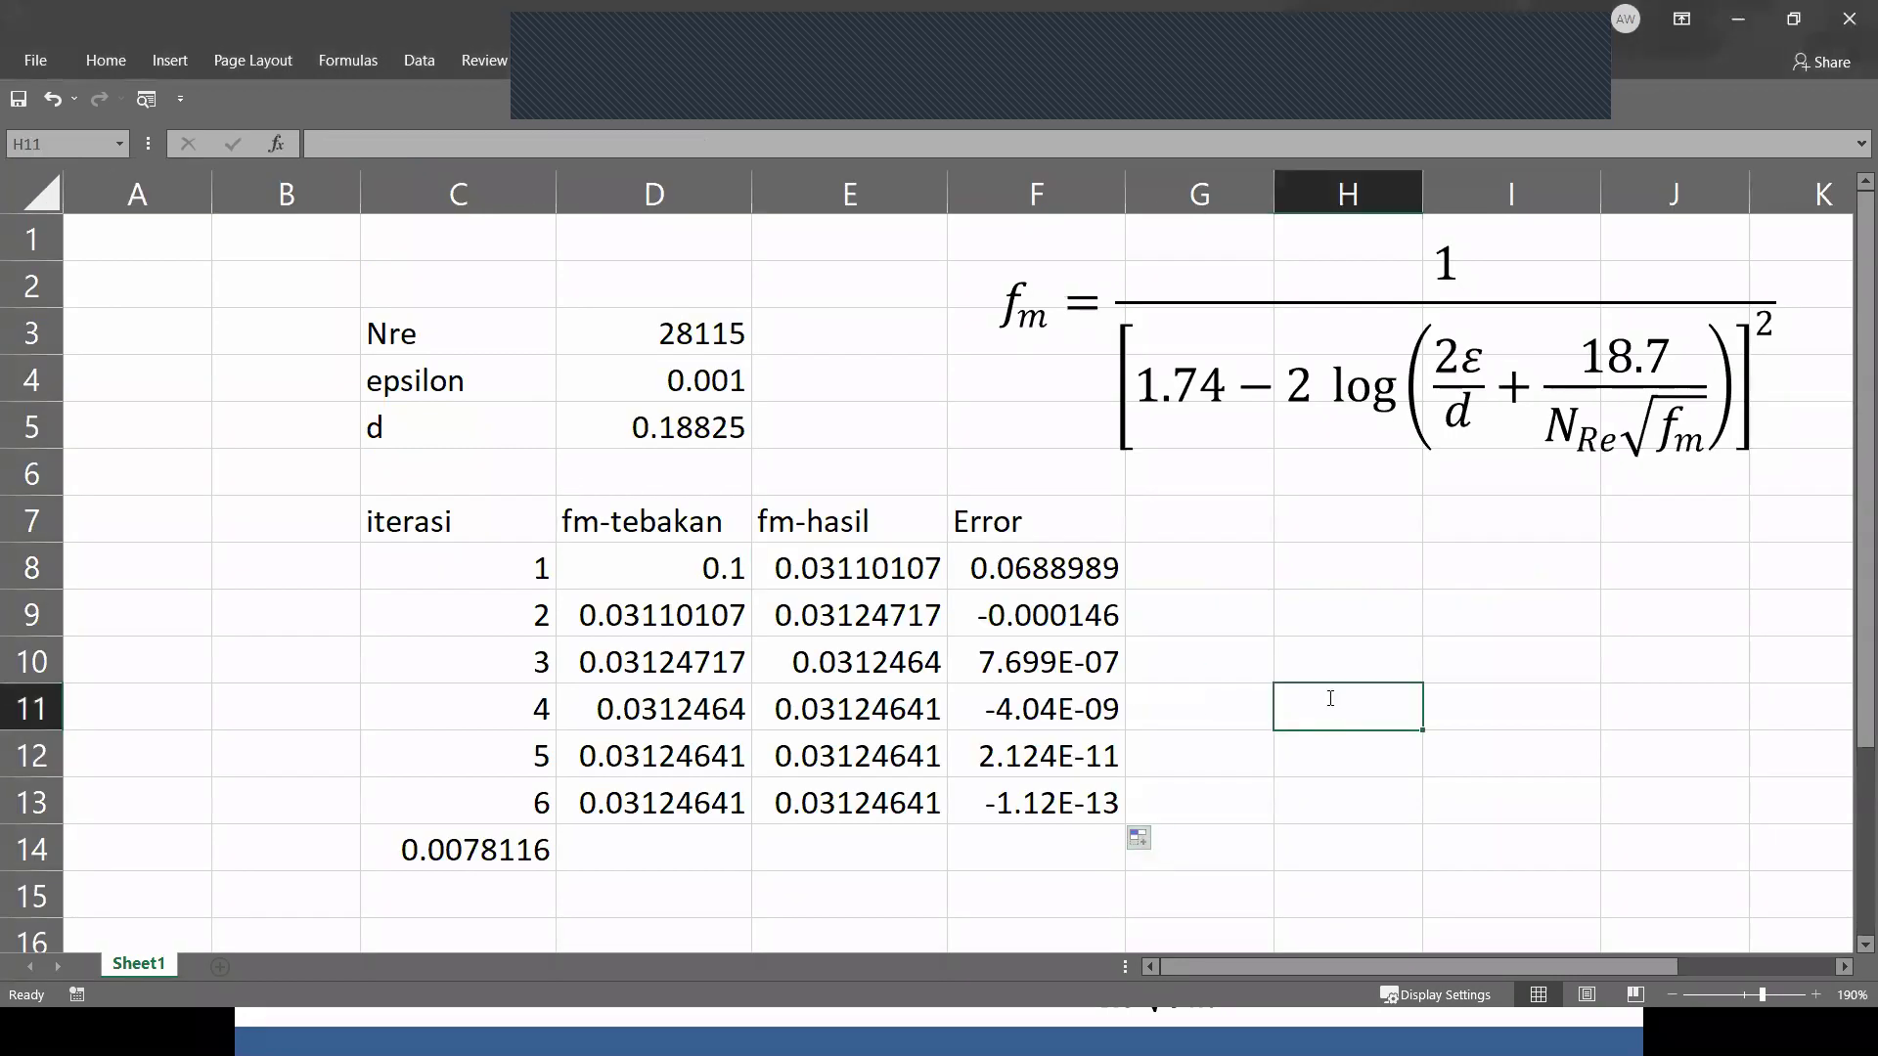
{"action": "type", "text": "=log(10"}
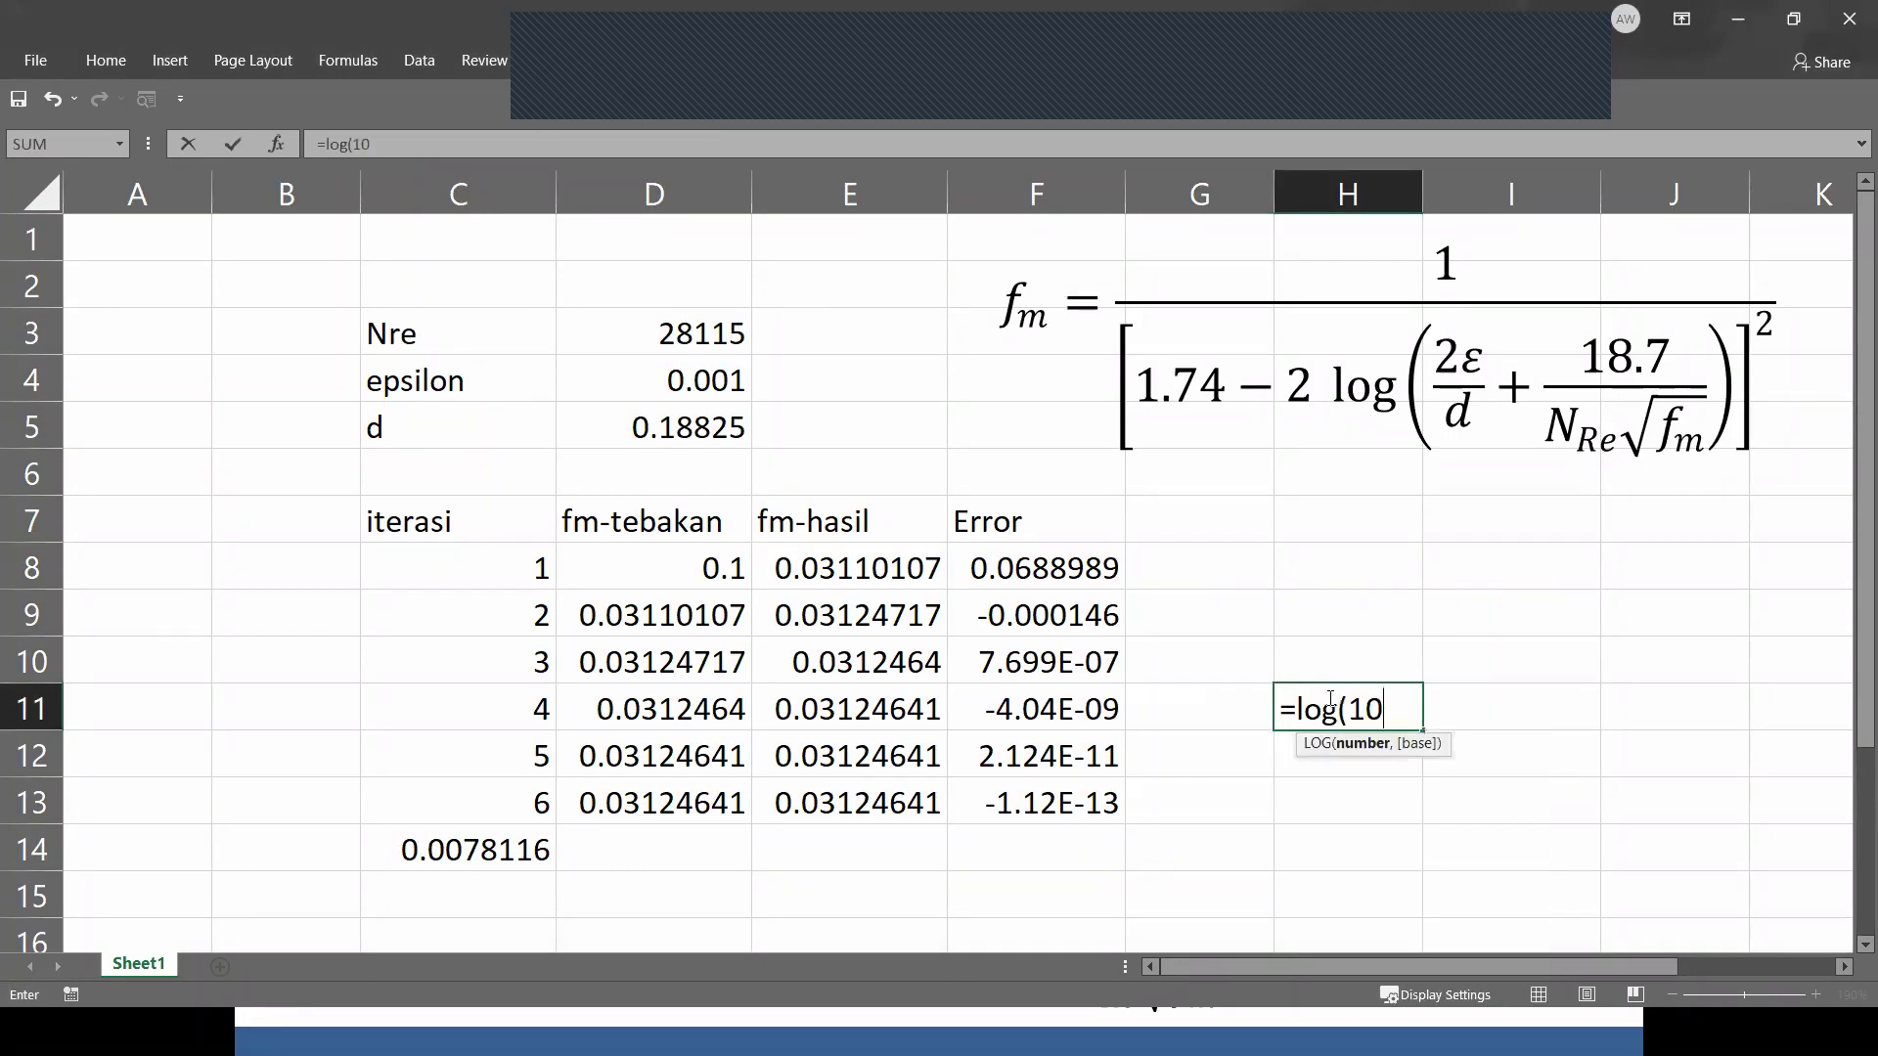
{"action": "key", "text": "Return"}
{"action": "left_click", "coordinate": [1330, 698]}
{"action": "key", "text": "Delete"}
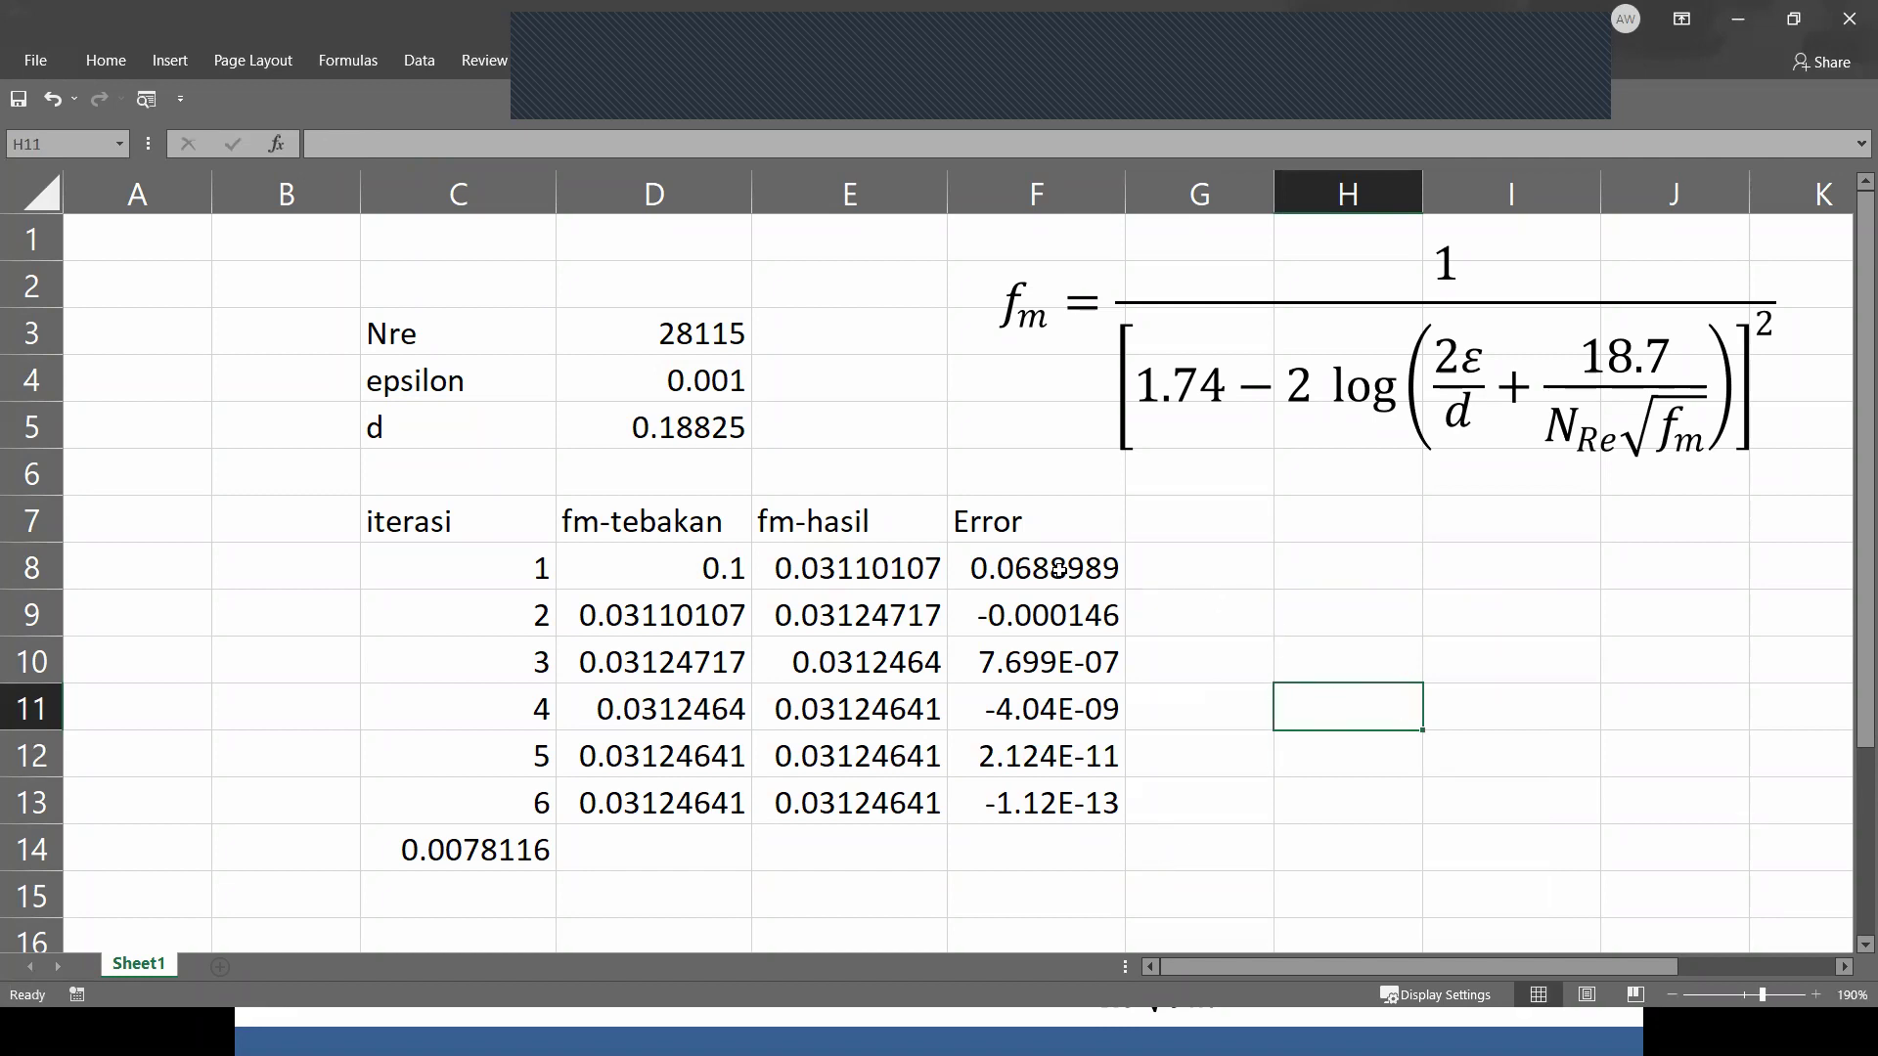
Correct the constant in the E8 fm-hasil formula to 18.7 and fill the formula down through E13.
{"action": "left_click", "coordinate": [839, 568]}
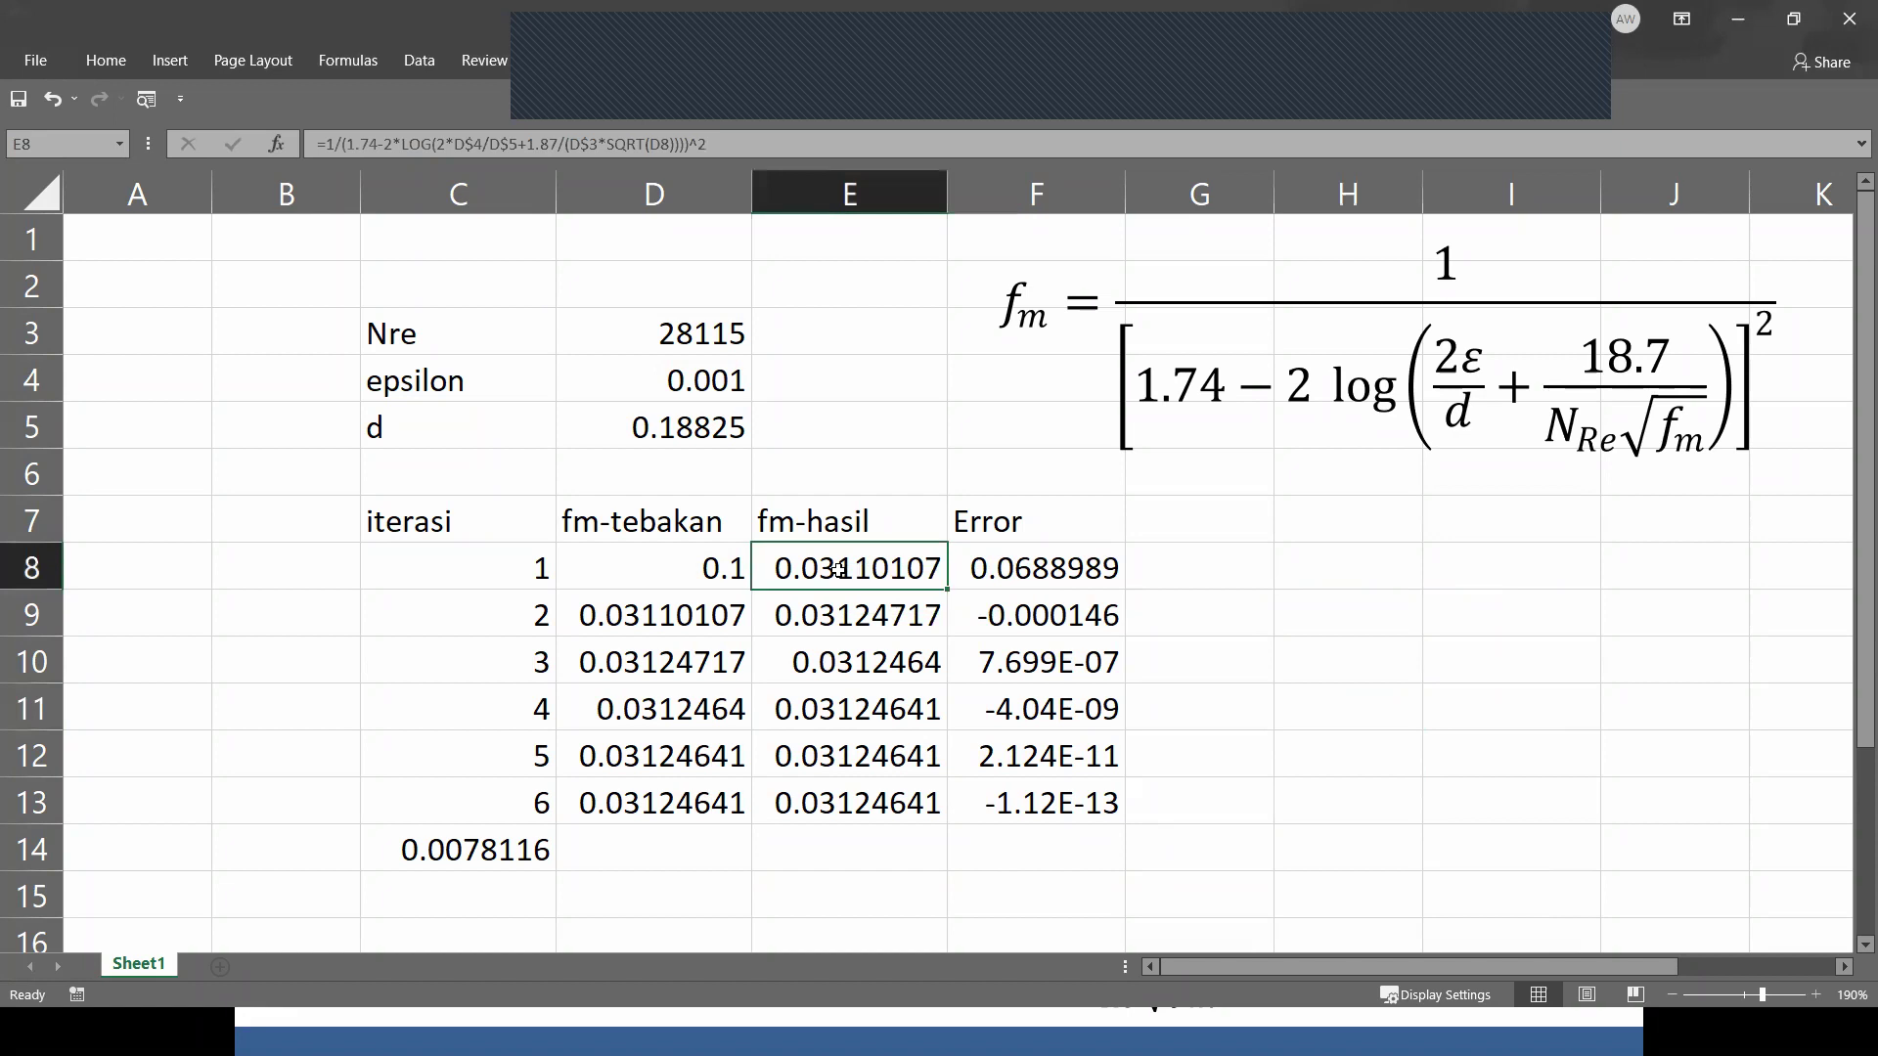
{"action": "double_click", "coordinate": [839, 568]}
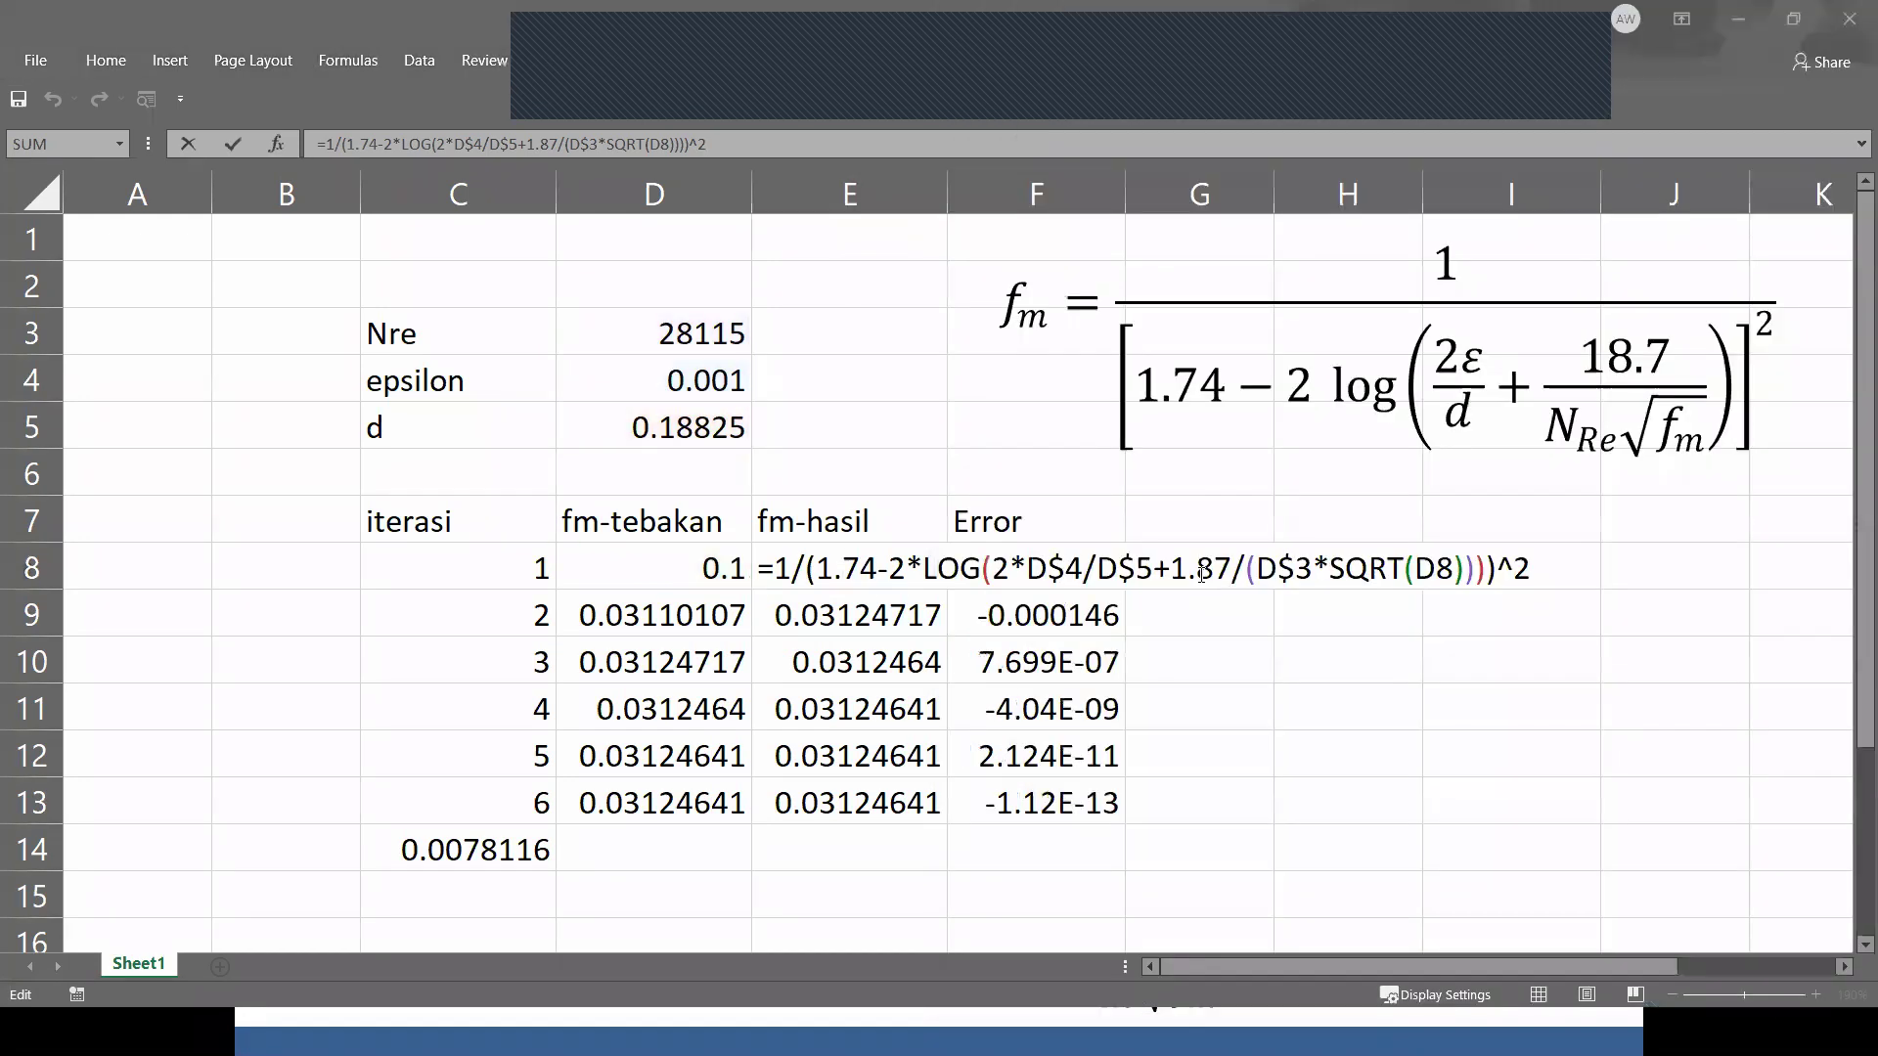
{"action": "left_click", "coordinate": [560, 143]}
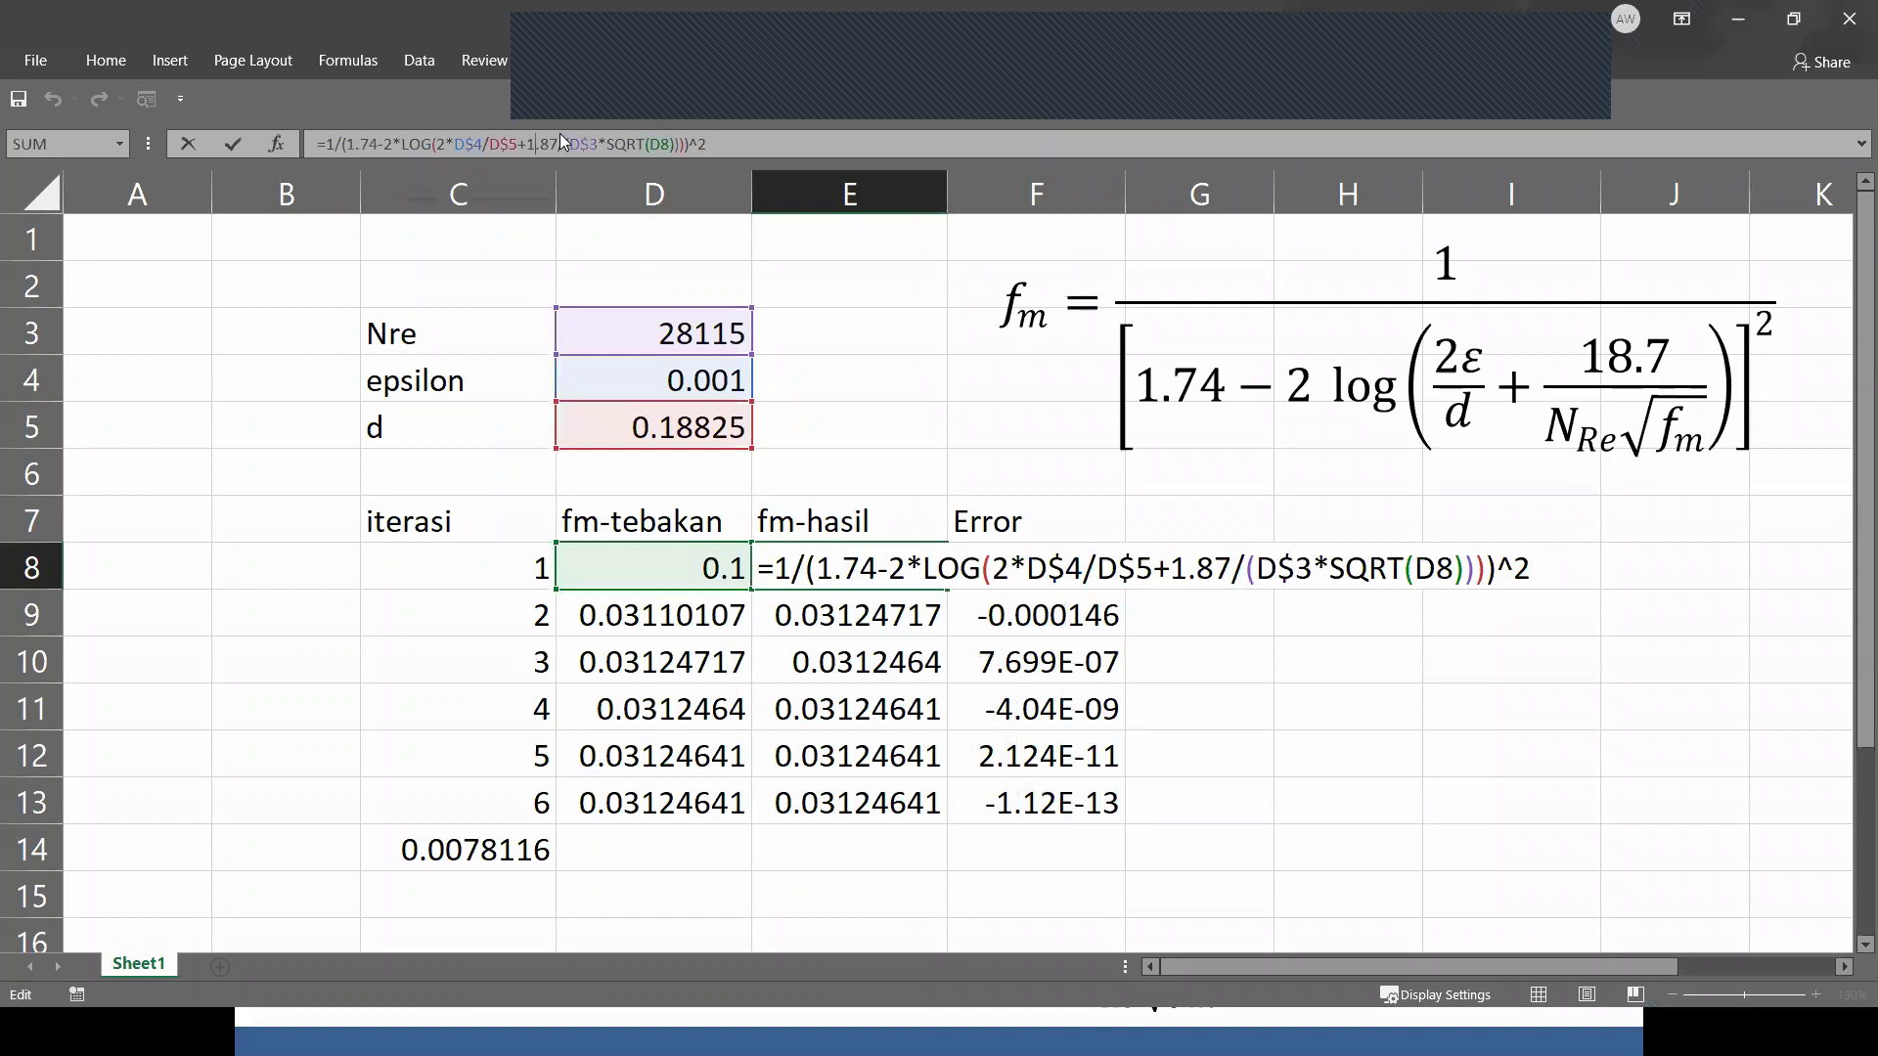
{"action": "key", "text": "BackSpace"}
{"action": "type", "text": "."}
{"action": "key", "text": "Return"}
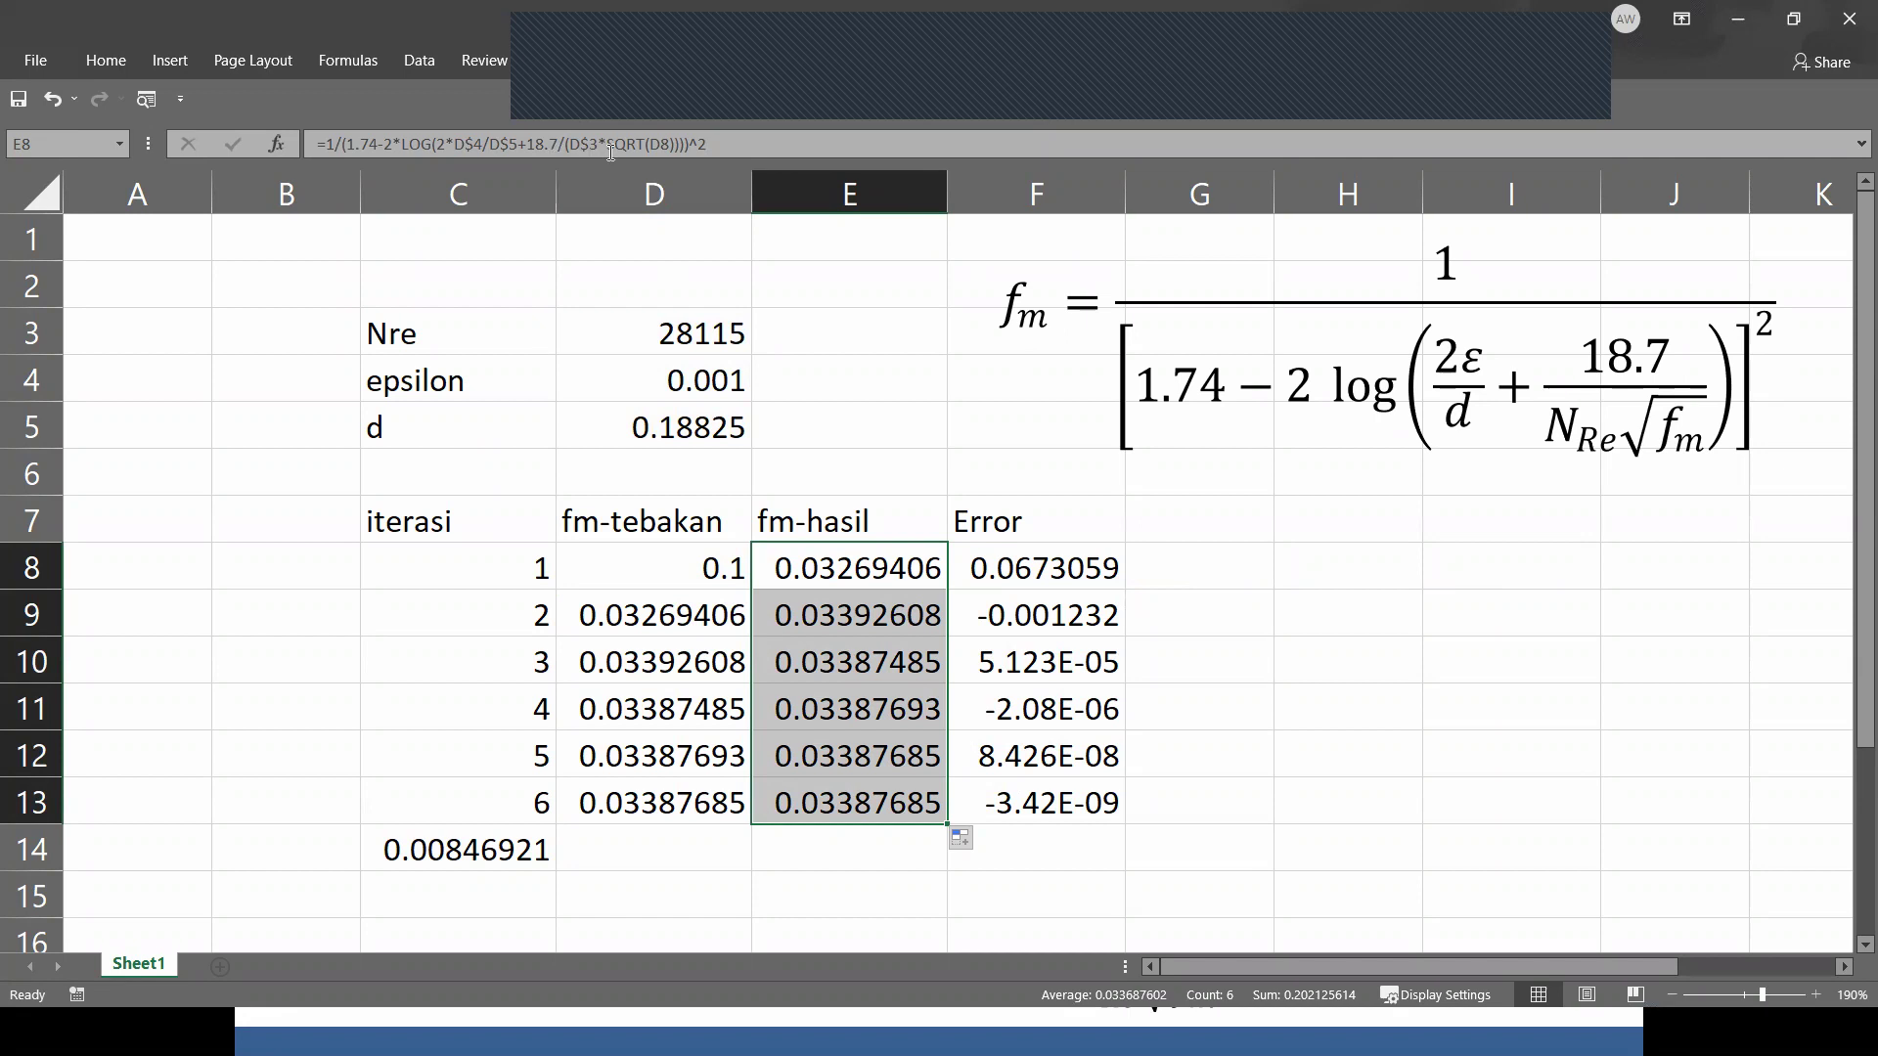
Check the E8 formula against the Colebrook derivation in the slide presentation, and leave the formula unedited.
{"action": "double_click", "coordinate": [851, 566]}
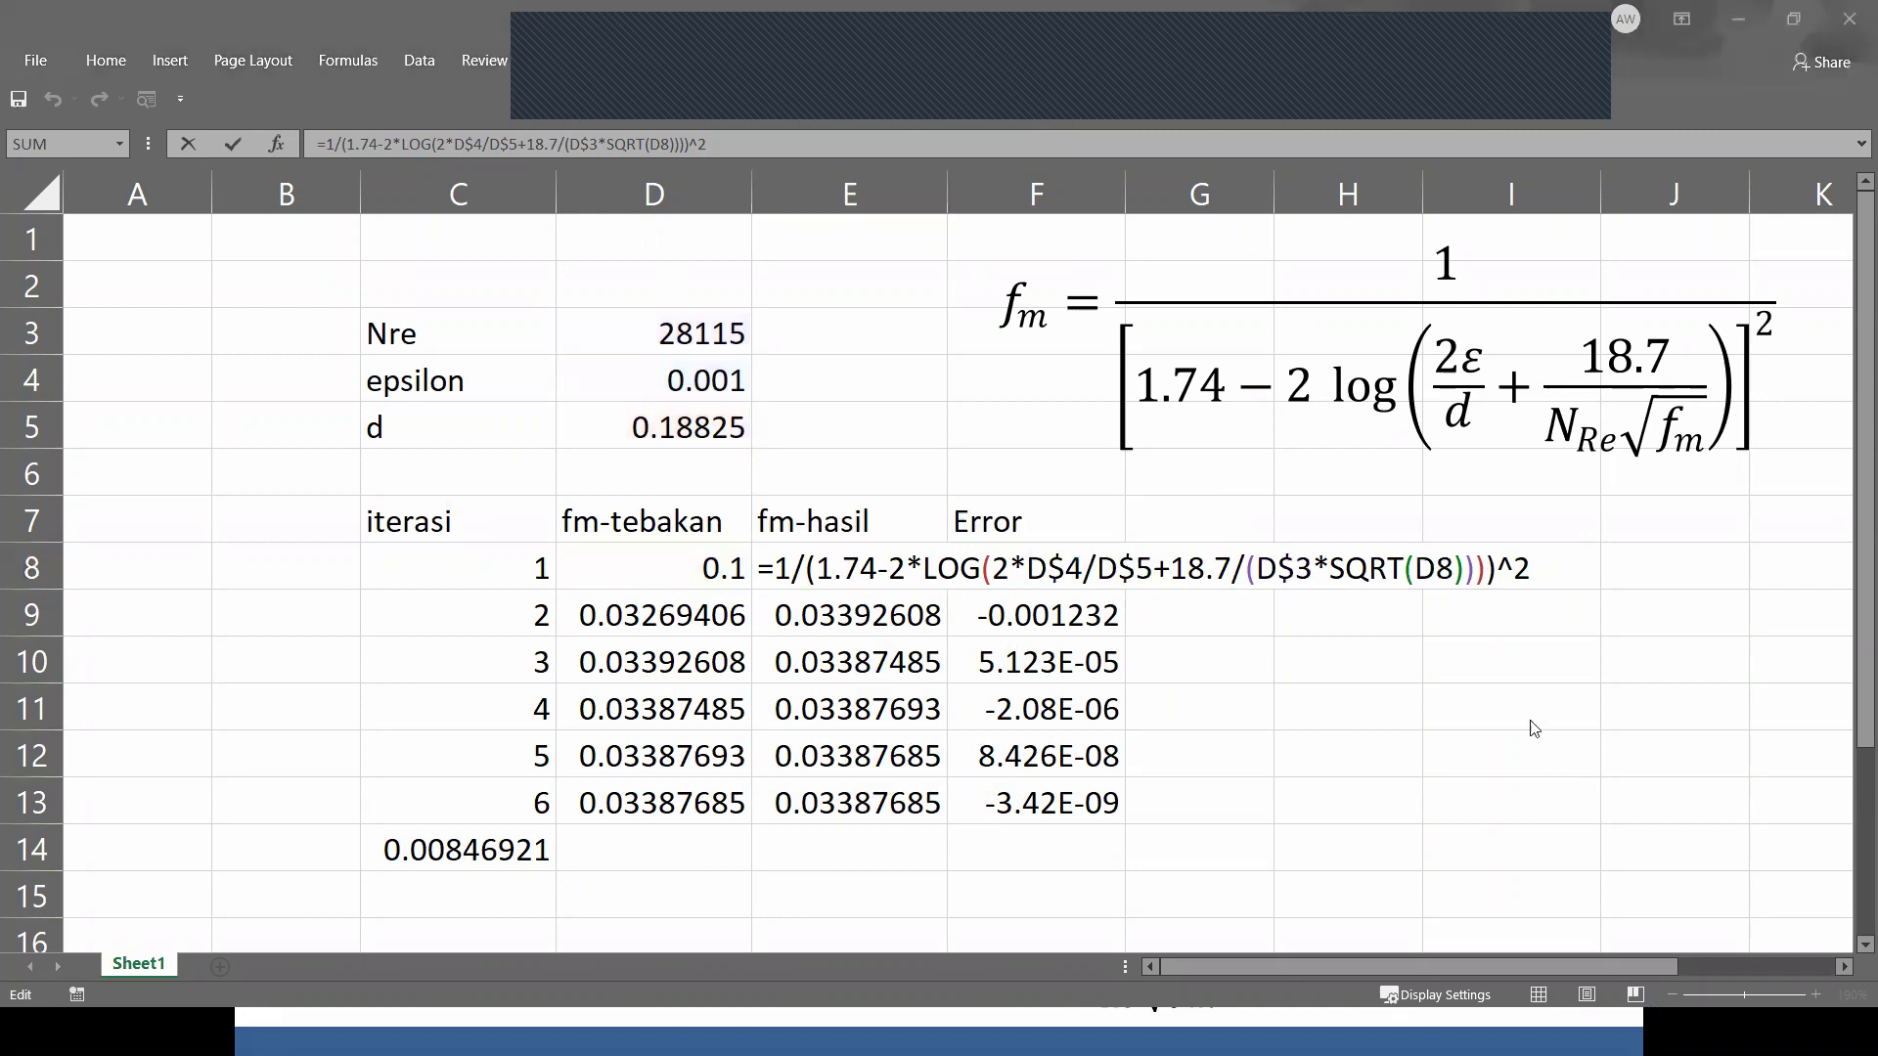
{"action": "key", "text": "alt+Tab"}
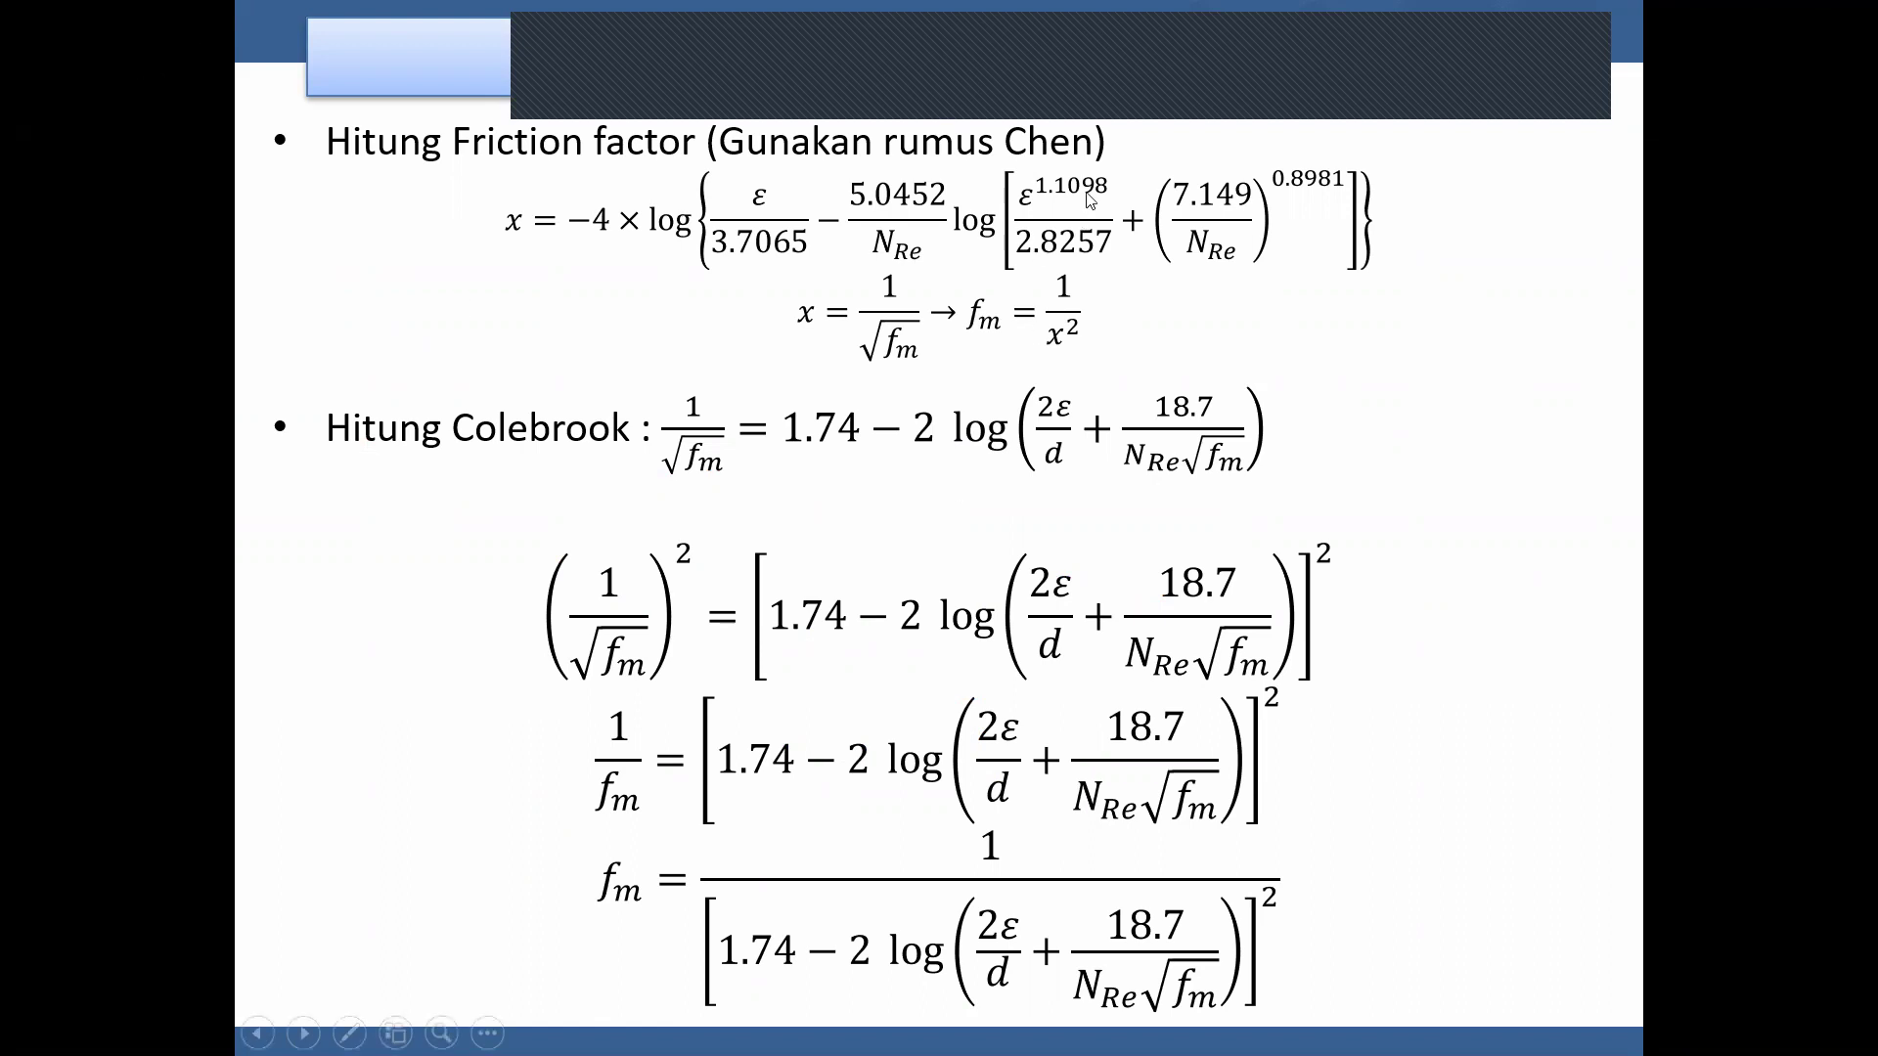
{"action": "key", "text": "Right"}
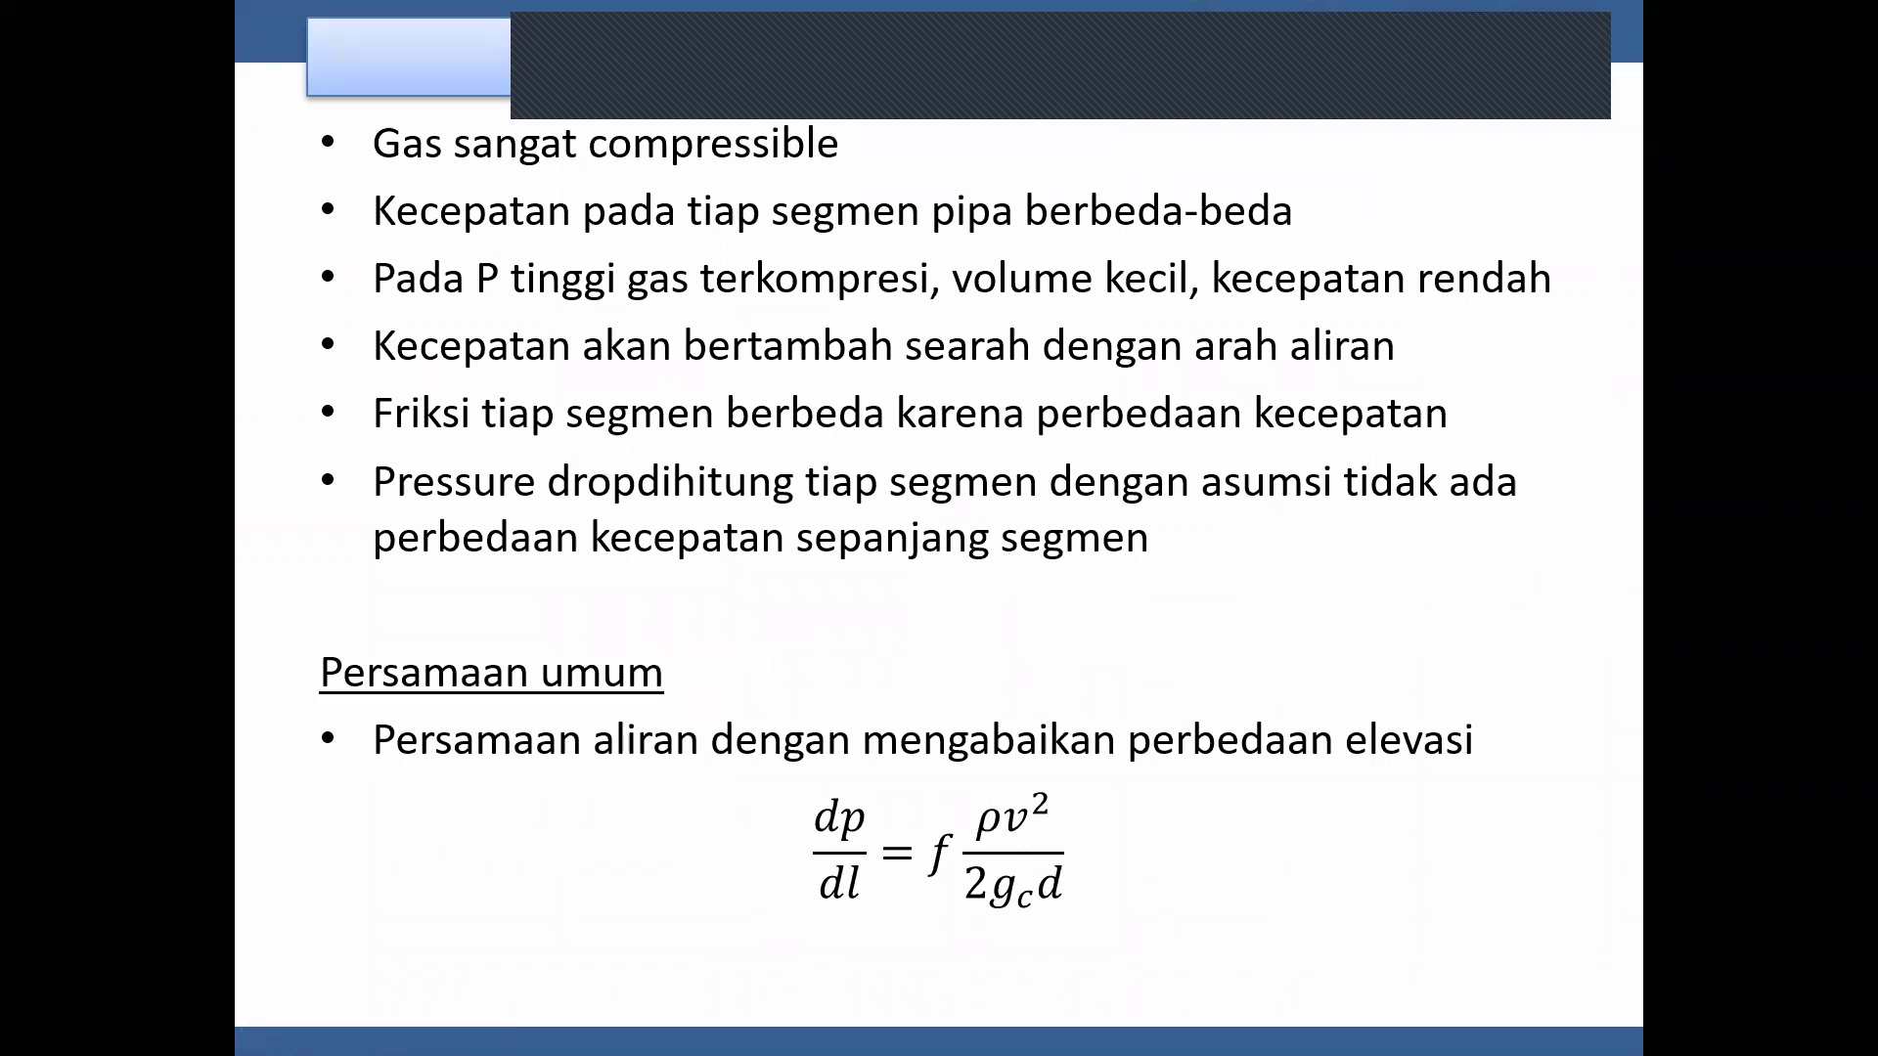
{"action": "key", "text": "alt+Tab"}
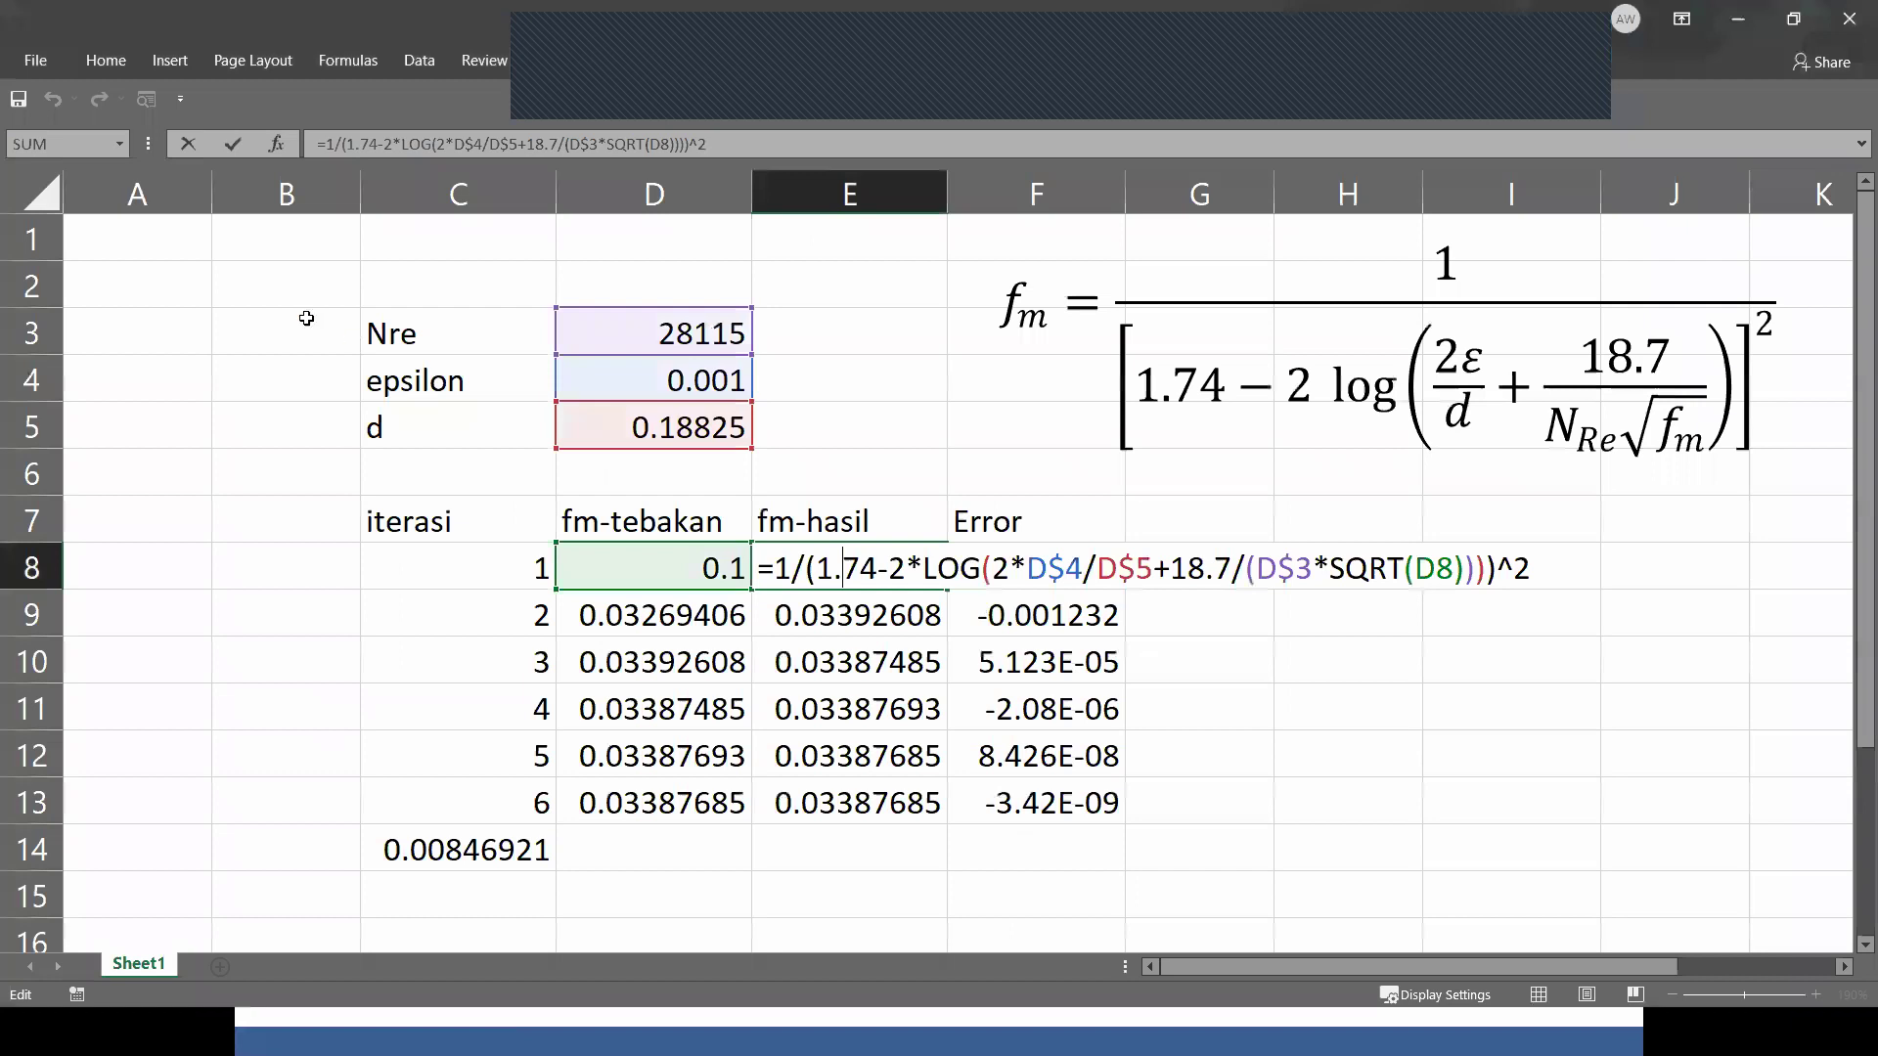
{"action": "left_click", "coordinate": [1348, 709]}
{"action": "left_click", "coordinate": [188, 145]}
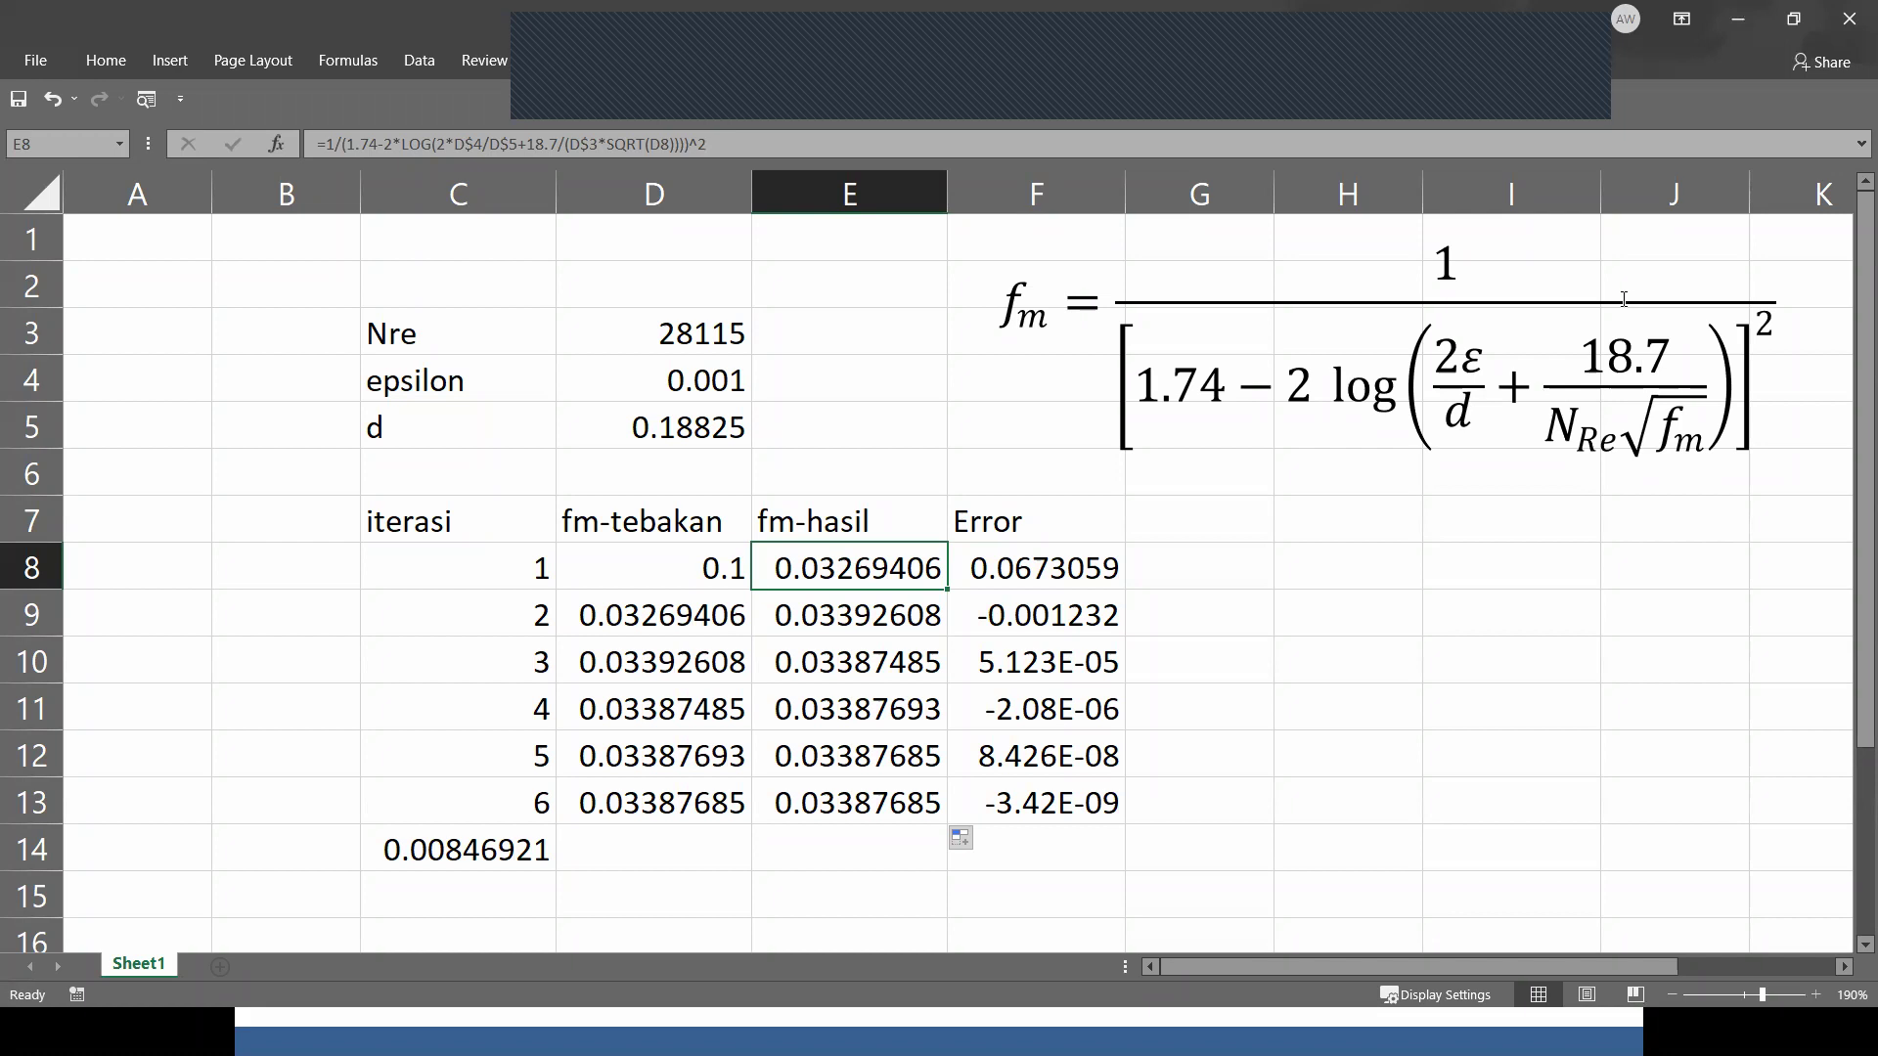
Examine the fm equation and the E8 formula, and compare the guesses and results of iterations 5 and 6 in D12:E13.
{"action": "left_click", "coordinate": [1289, 307]}
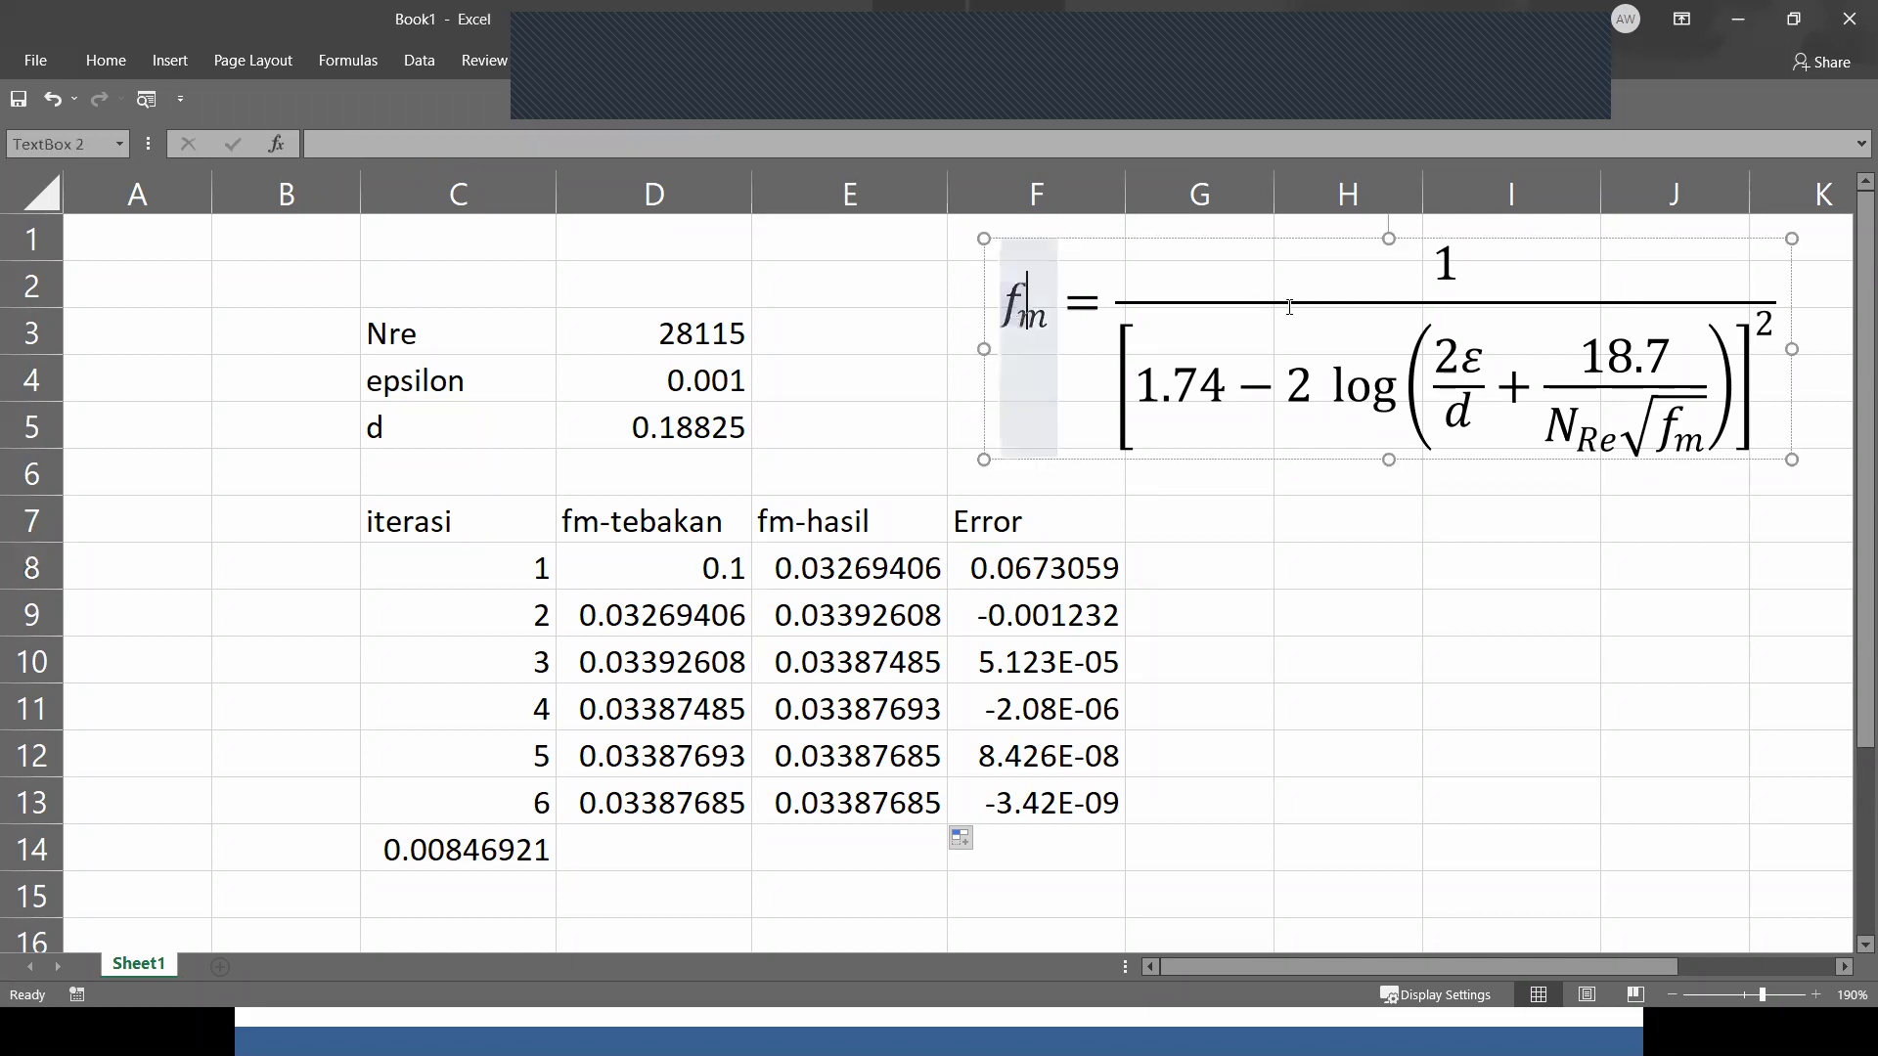
{"action": "left_click", "coordinate": [884, 565]}
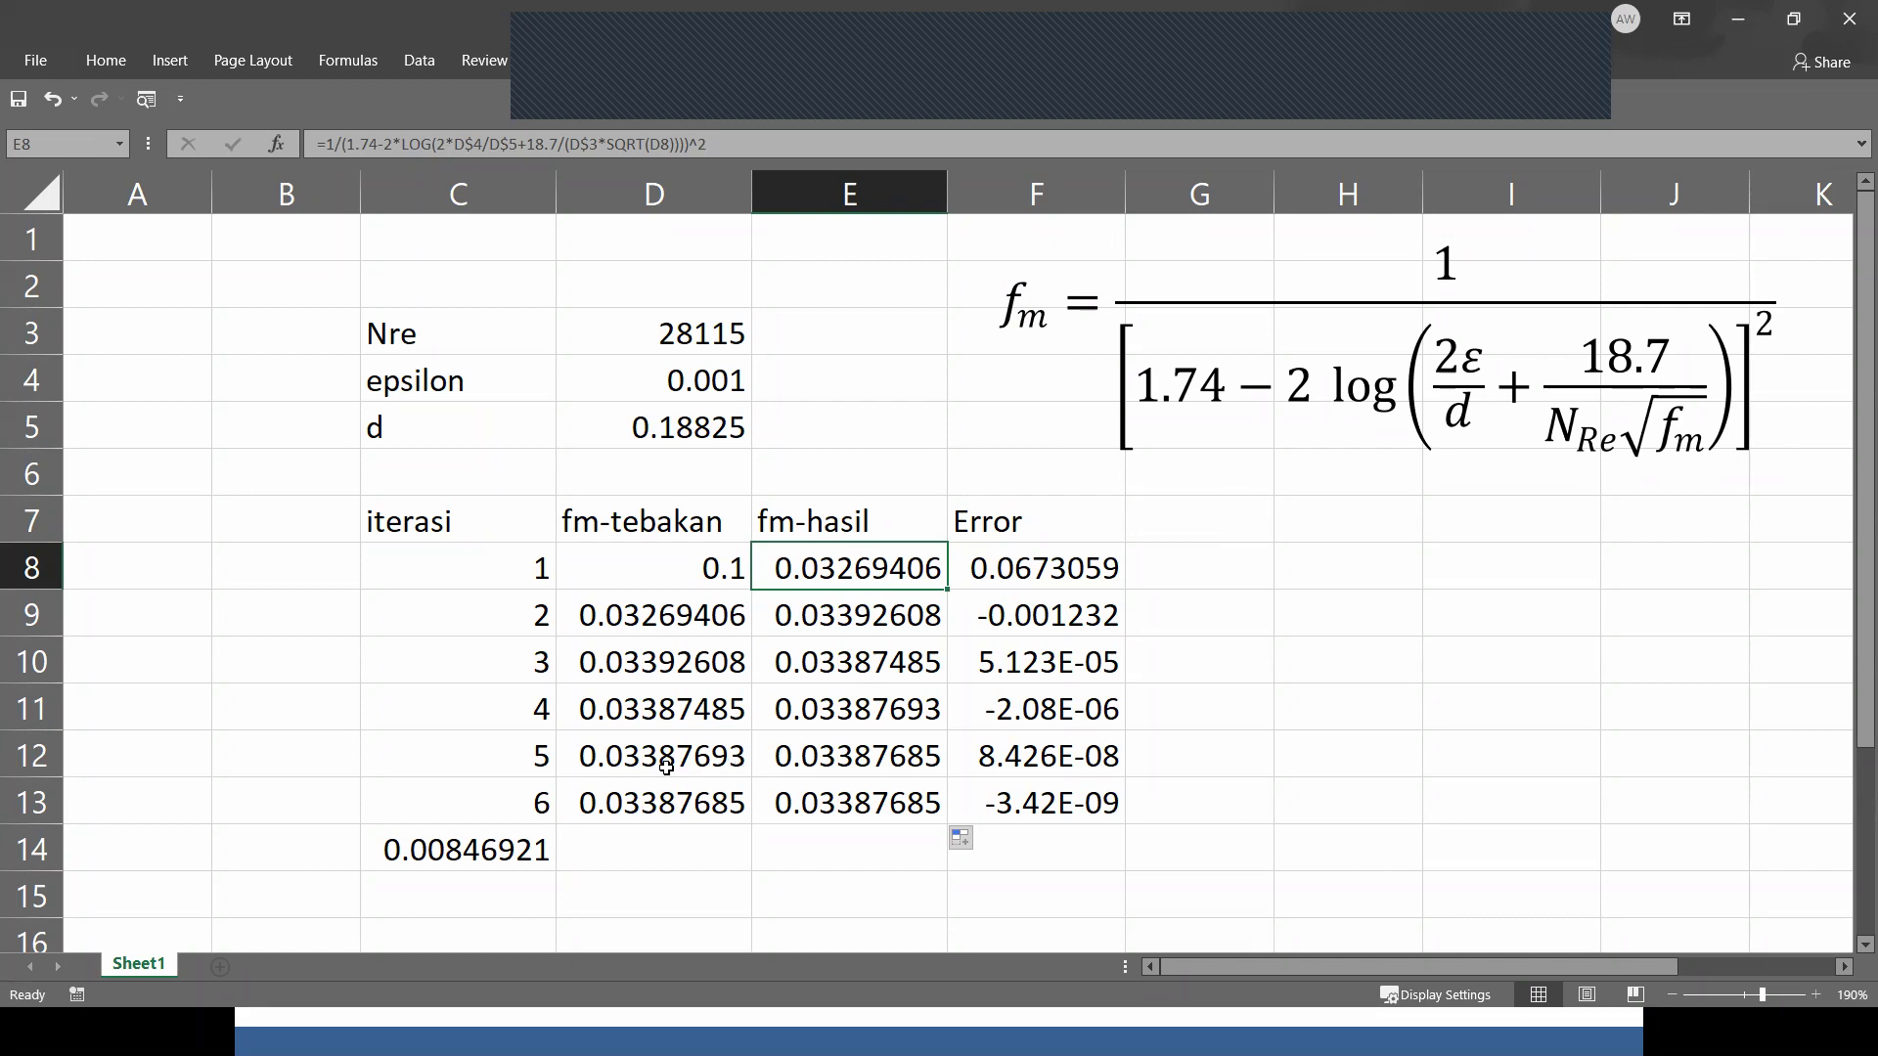
{"action": "left_click_drag", "start_coordinate": [657, 749], "coordinate": [834, 792]}
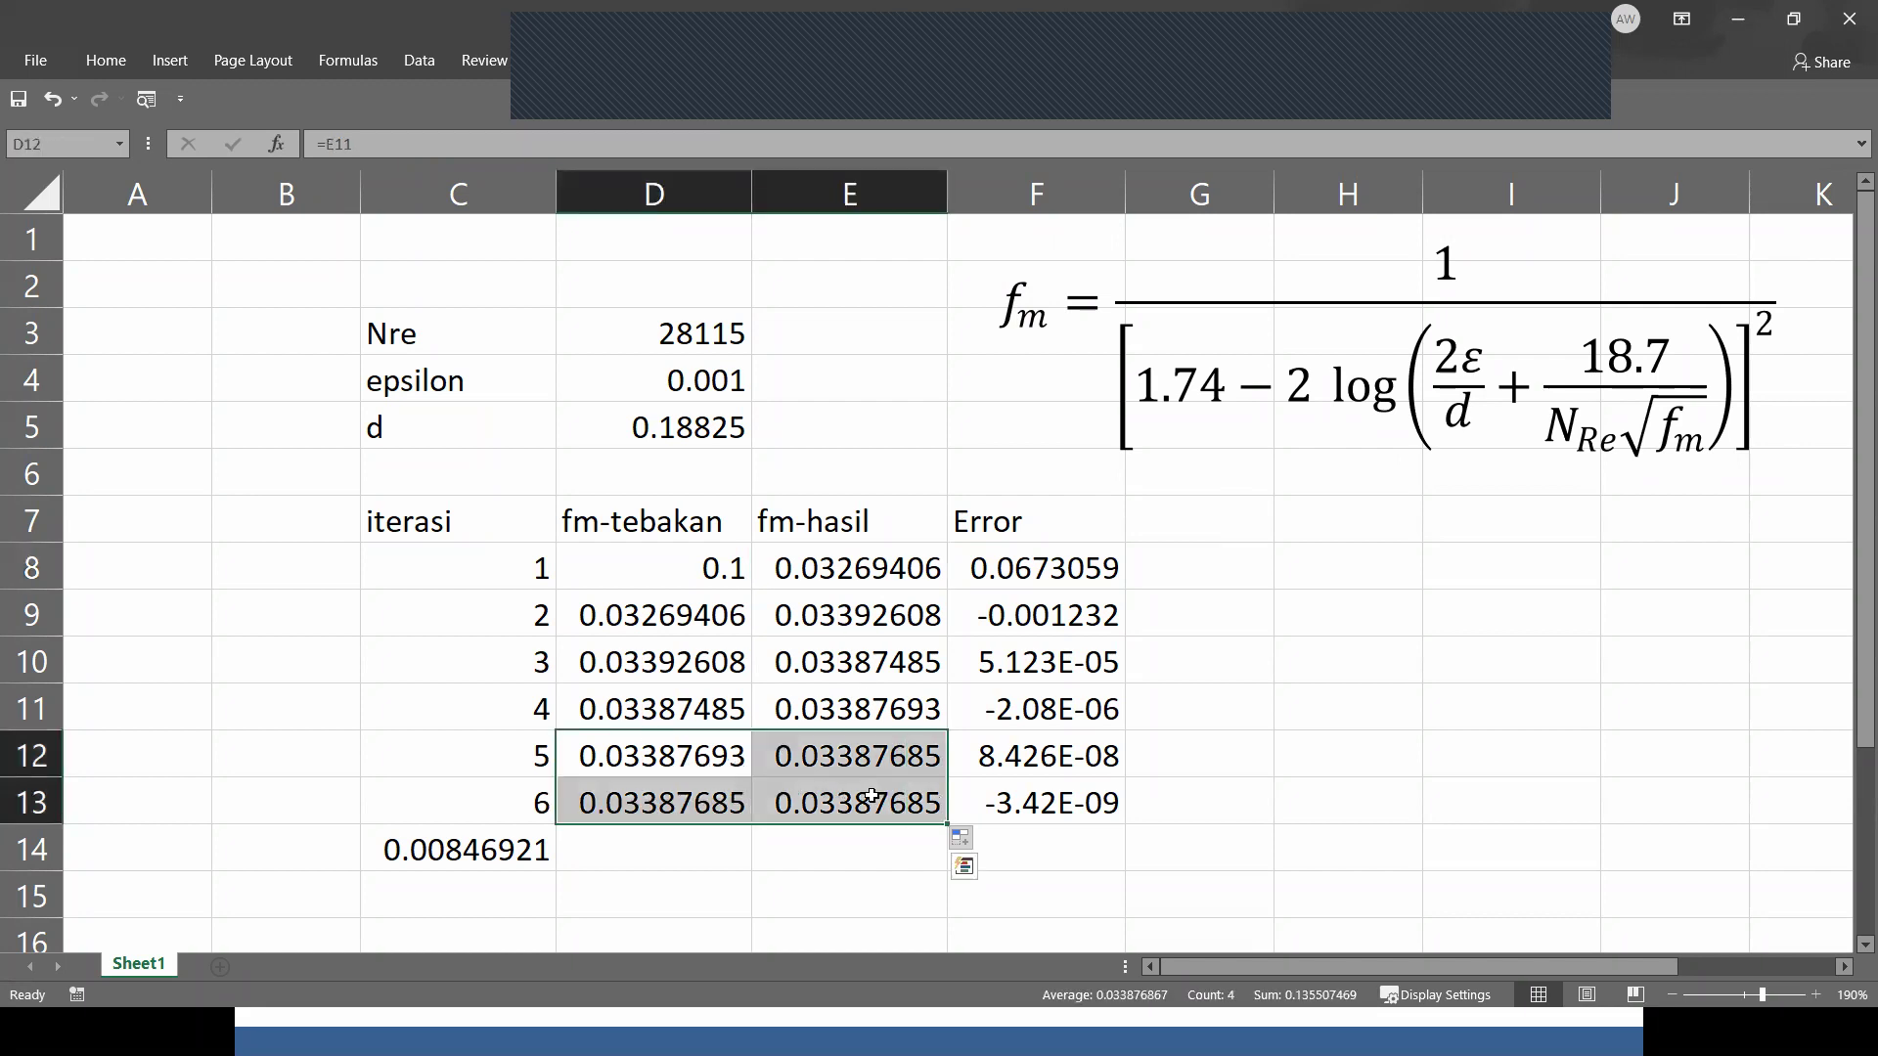
{"action": "left_click", "coordinate": [673, 756]}
{"action": "left_click", "coordinate": [822, 760]}
{"action": "left_click", "coordinate": [709, 792]}
{"action": "left_click", "coordinate": [840, 804]}
{"action": "left_click_drag", "start_coordinate": [717, 797], "coordinate": [871, 797]}
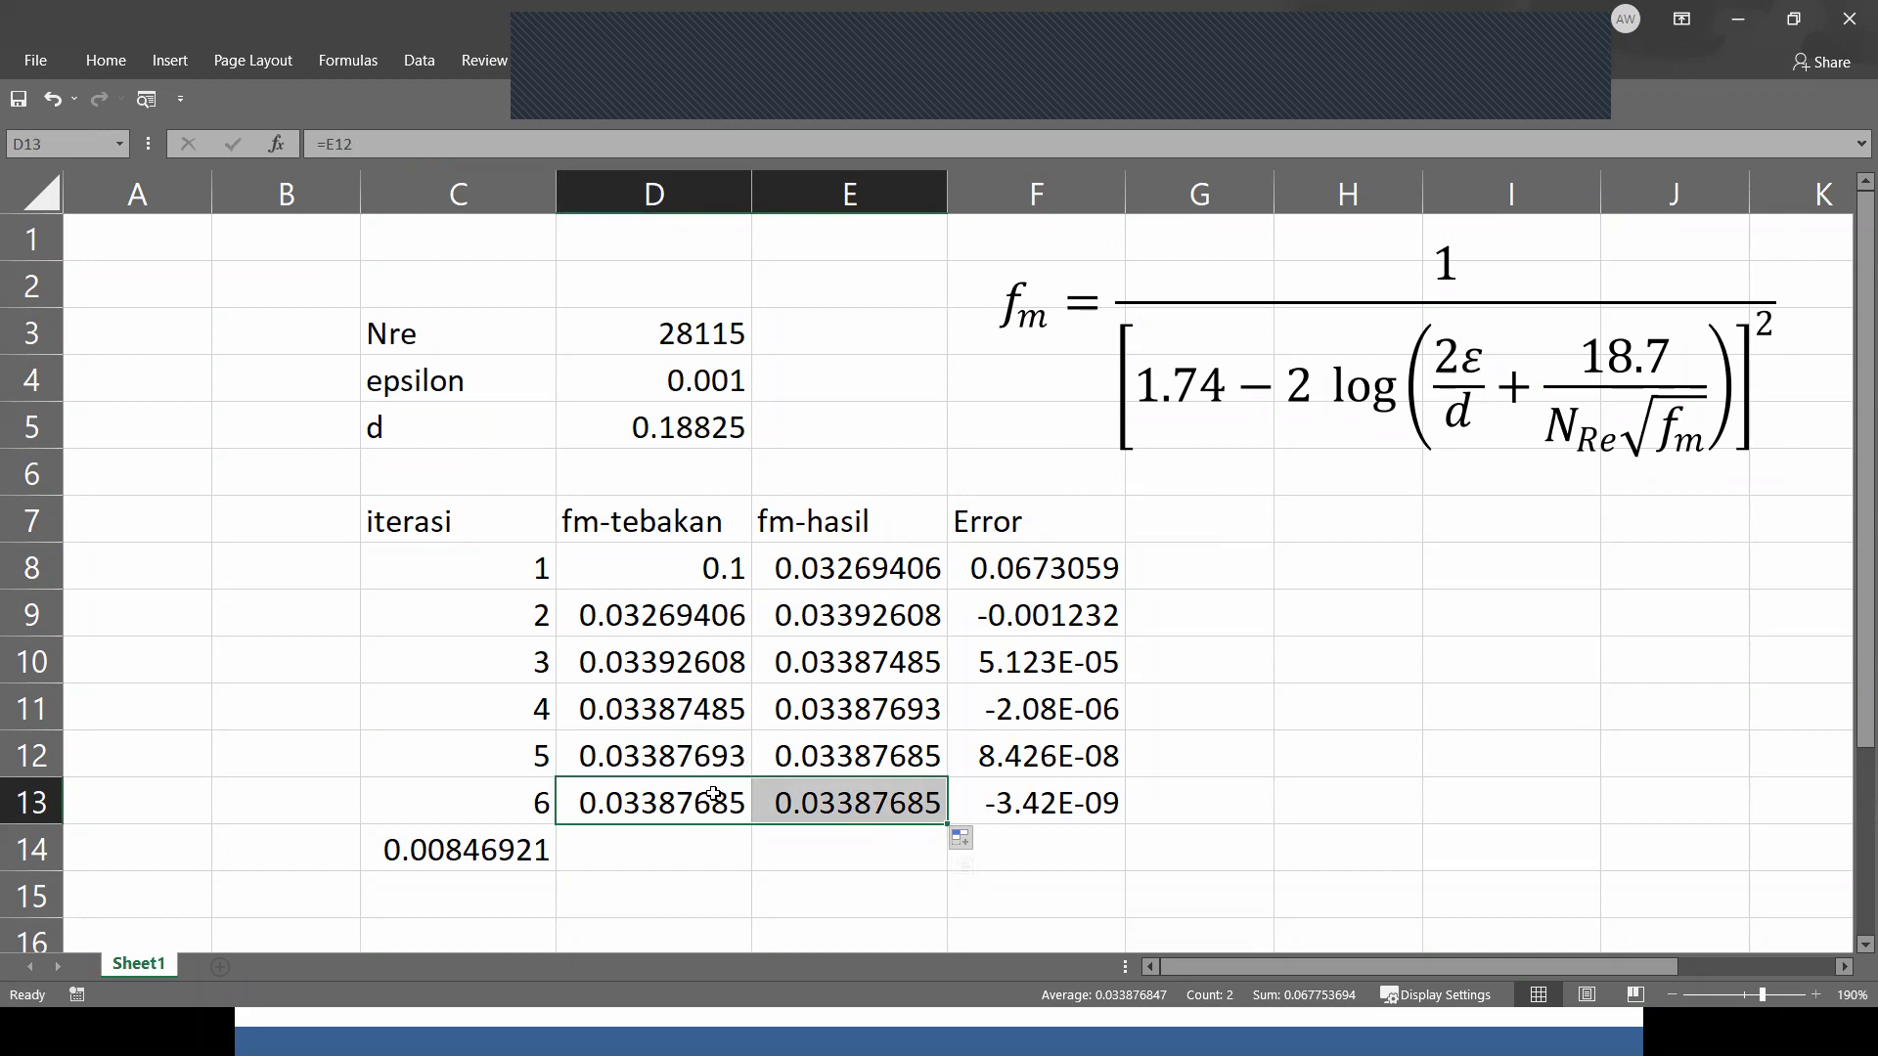
Try an initial fm guess of 100 in D8 and compare the last iteration's guess and result in D13:E13.
{"action": "left_click", "coordinate": [710, 565]}
{"action": "type", "text": "100"}
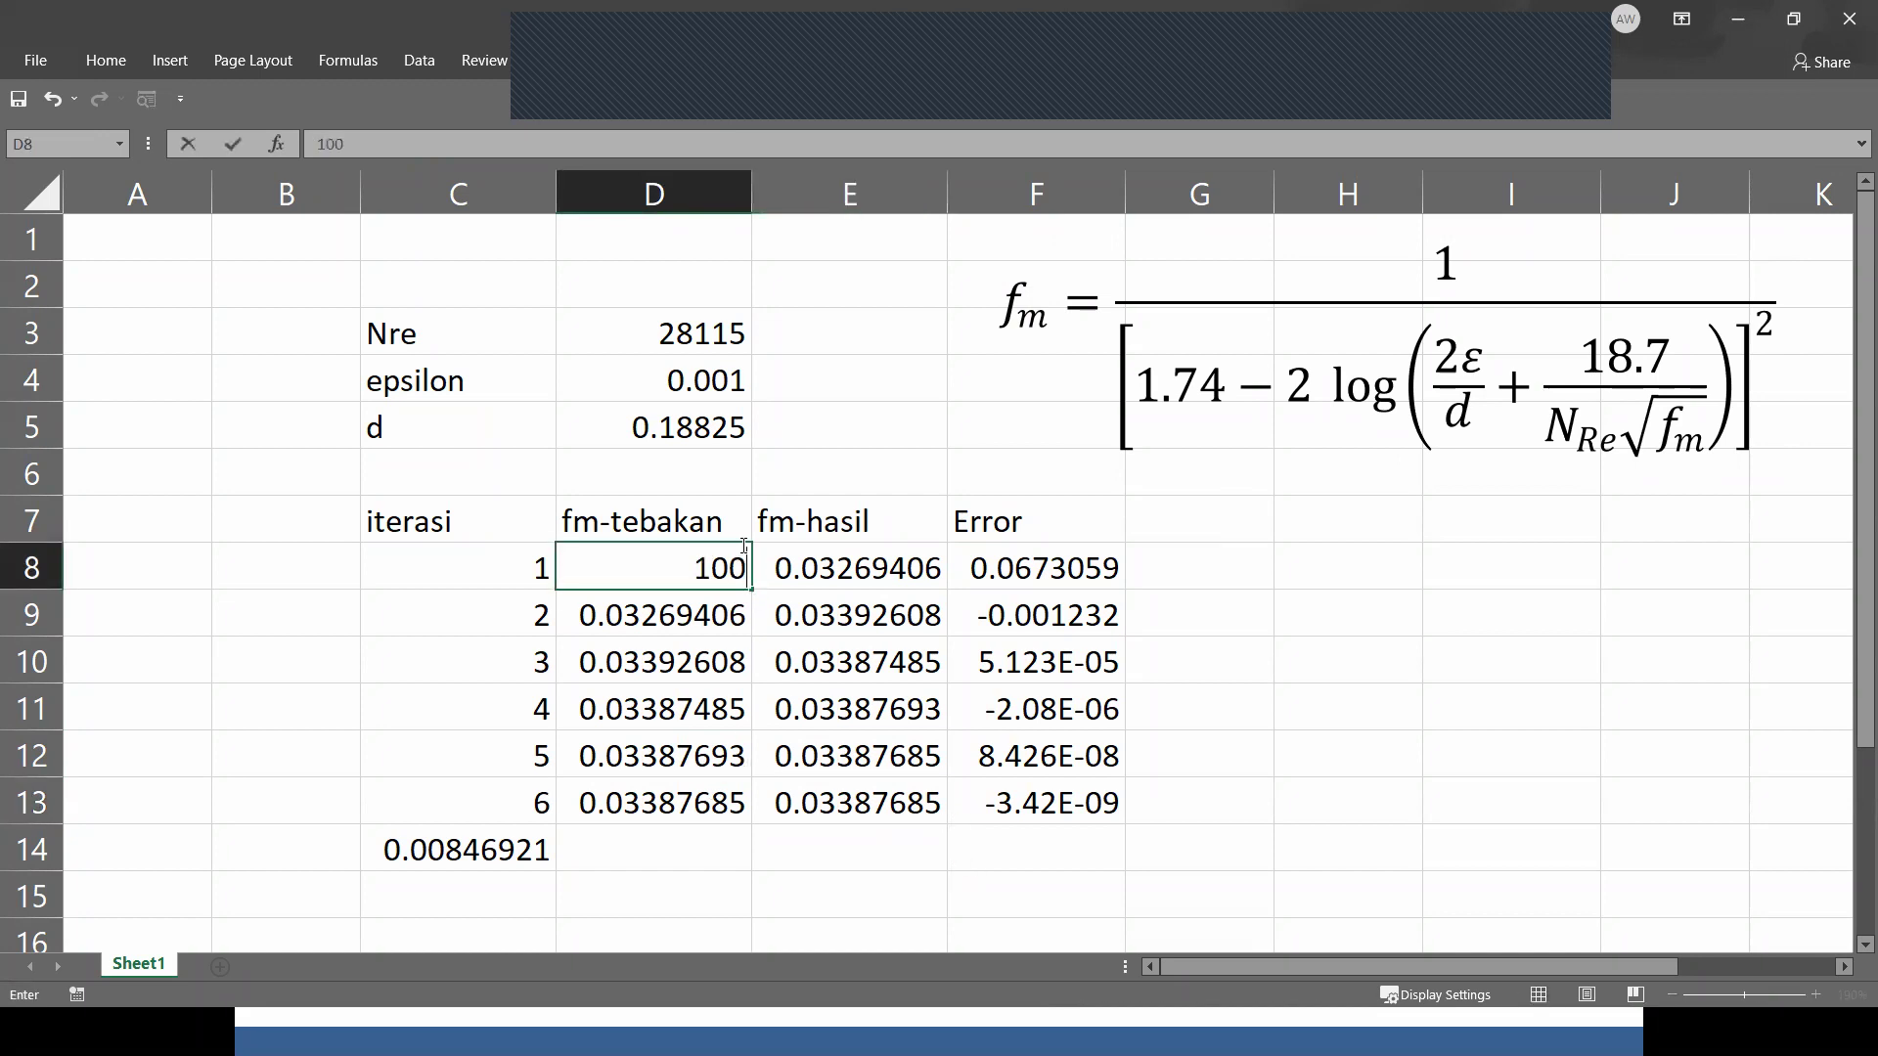
{"action": "key", "text": "Return"}
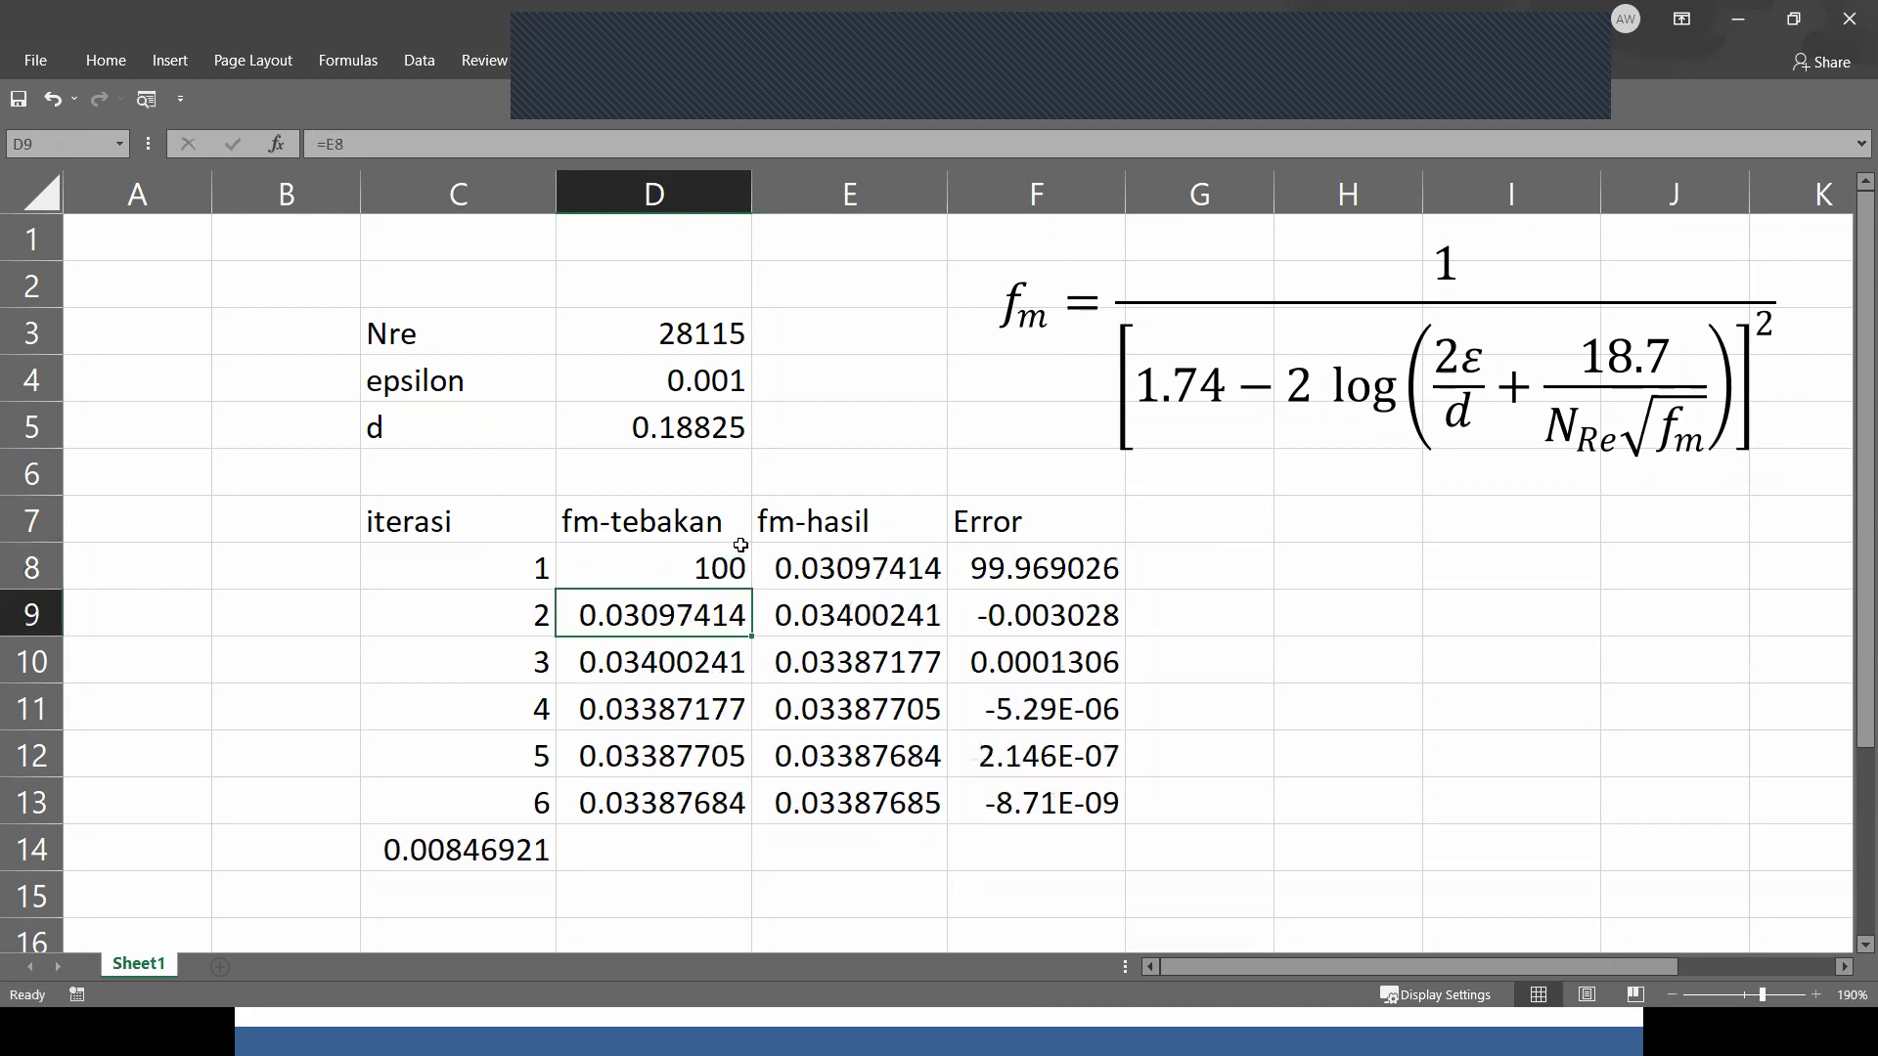
{"action": "left_click_drag", "start_coordinate": [681, 800], "coordinate": [810, 804]}
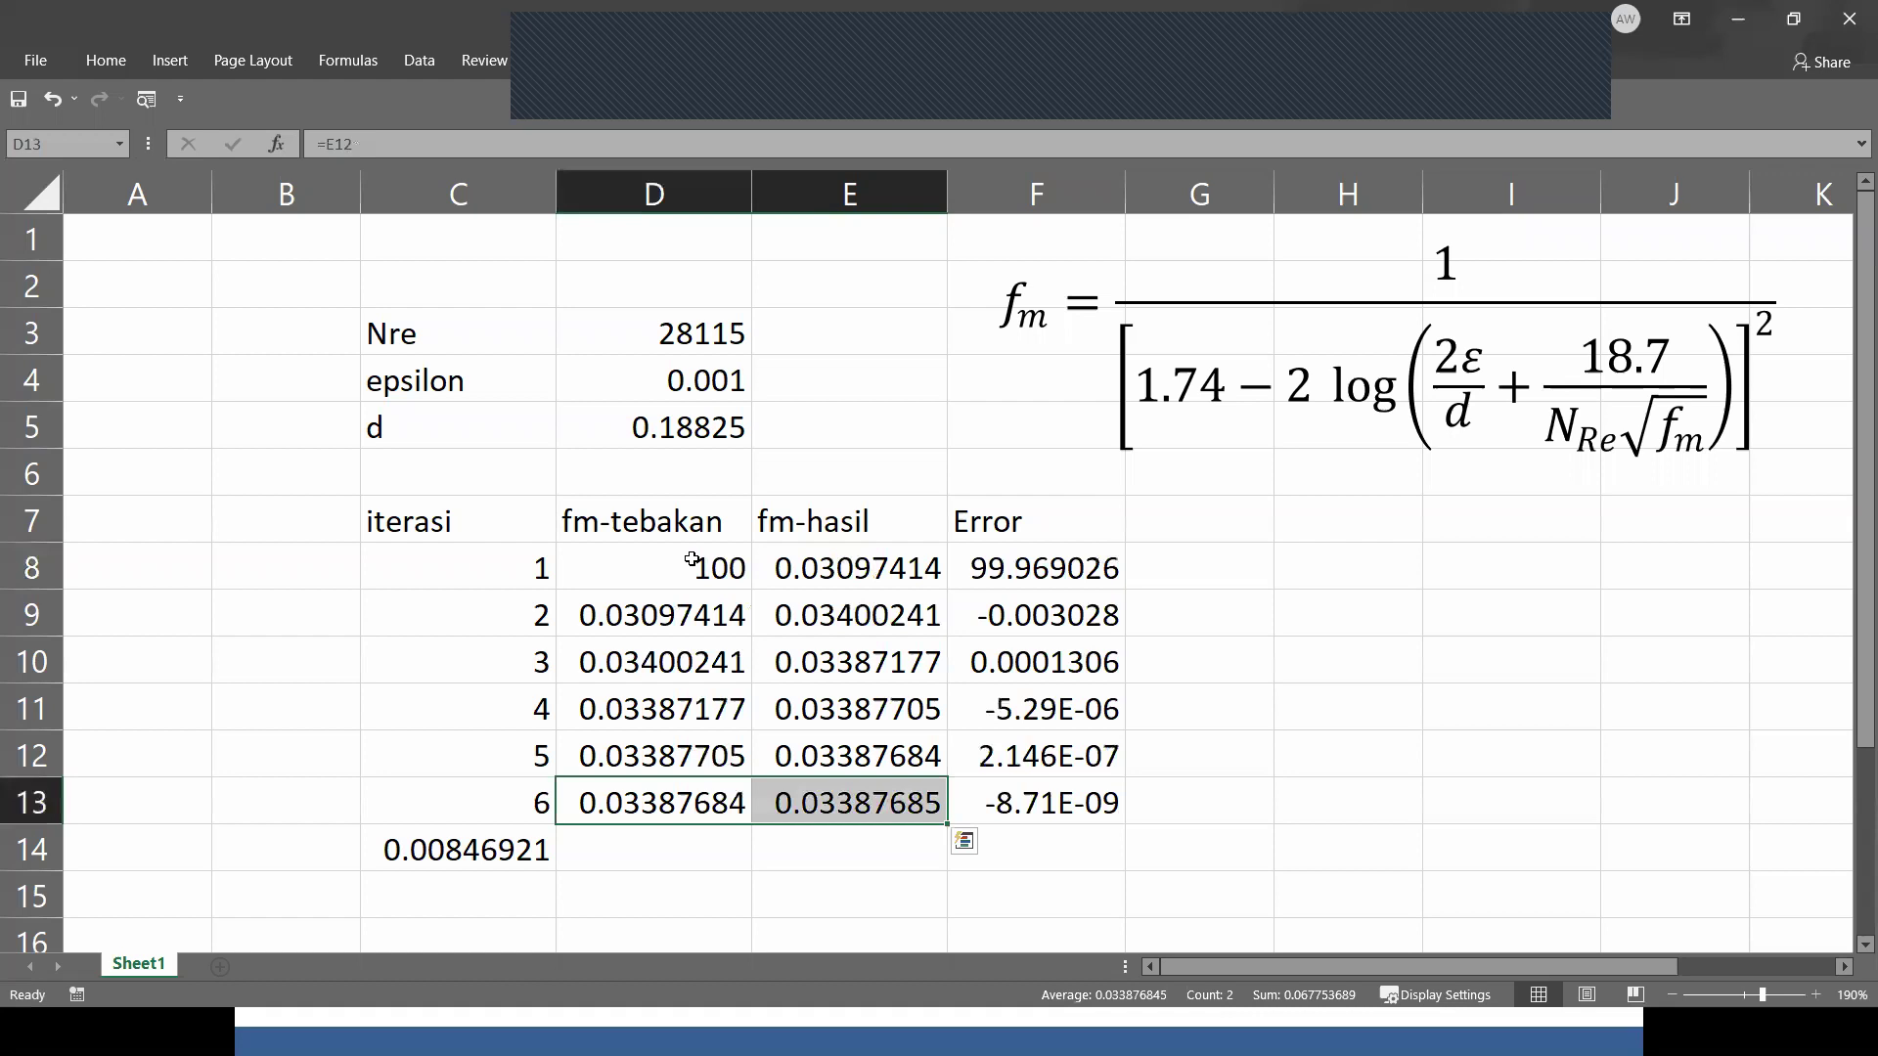
Try an initial fm guess of 1 in D8.
{"action": "left_click", "coordinate": [692, 562]}
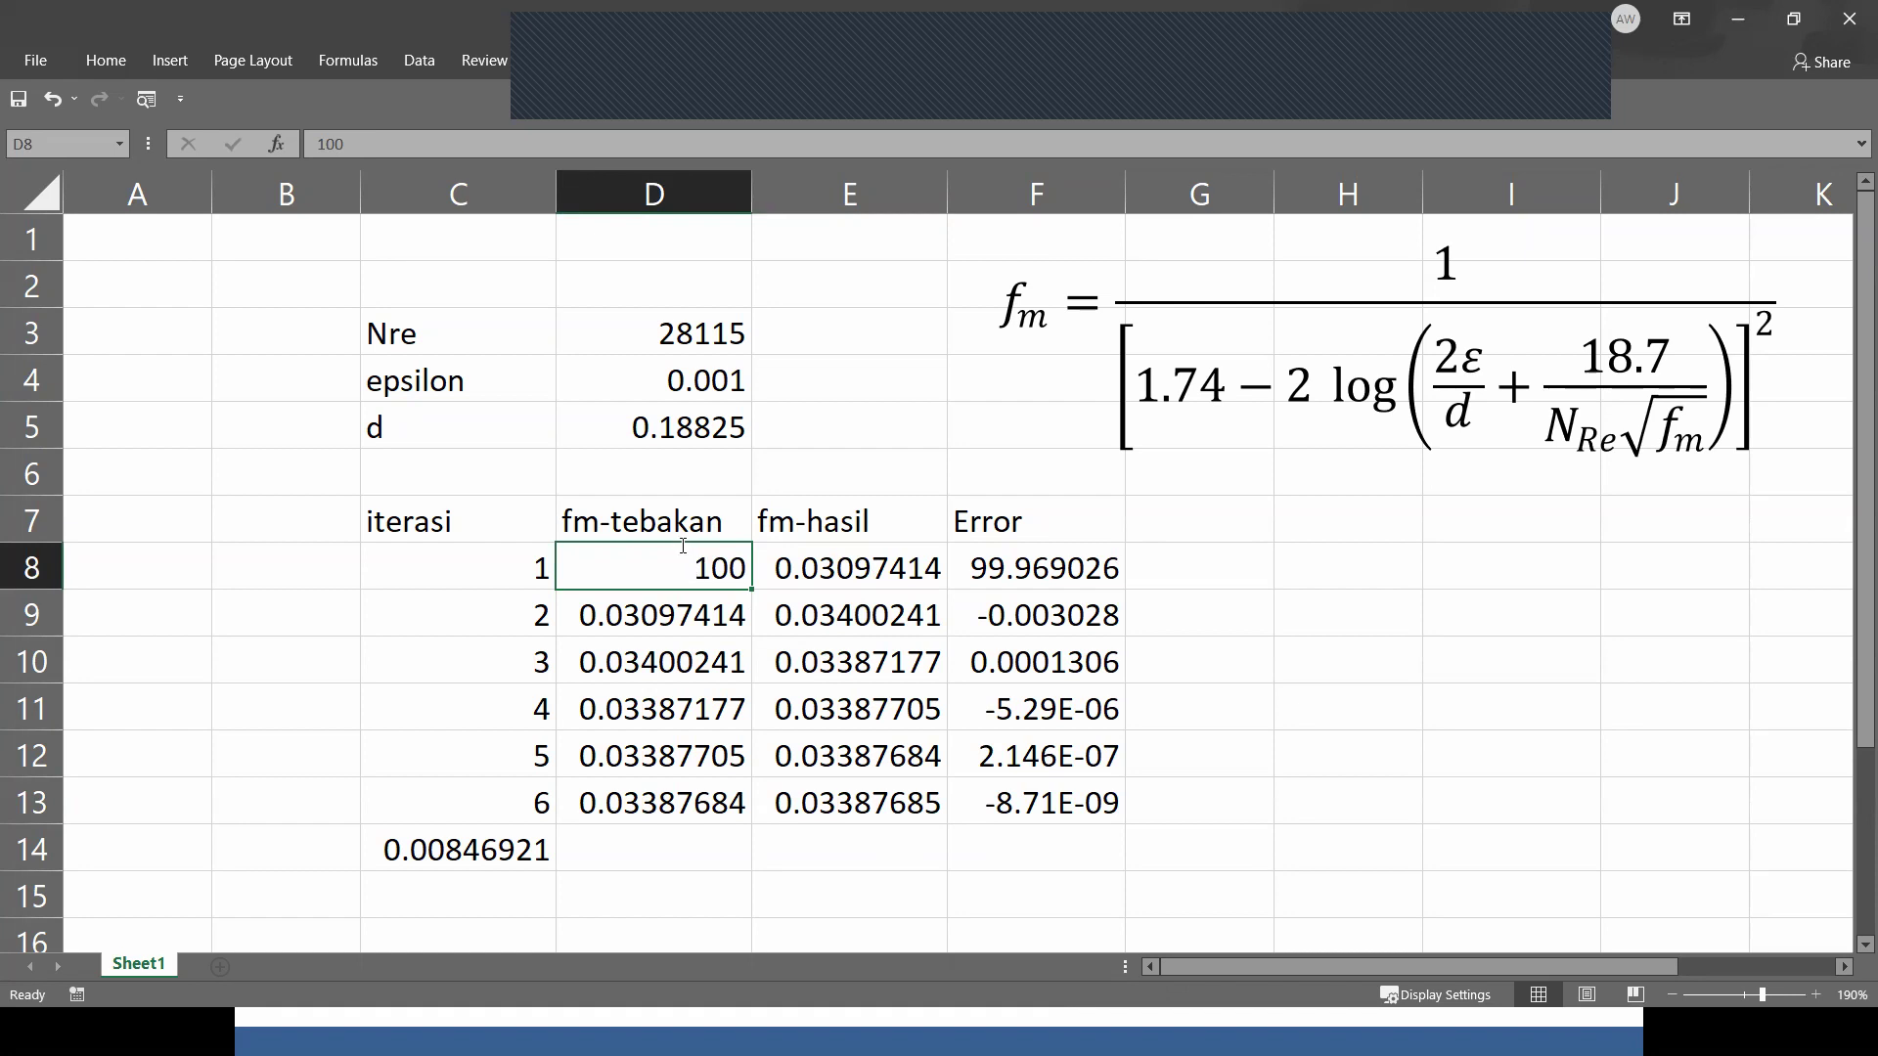
{"action": "type", "text": "1"}
{"action": "key", "text": "Return"}
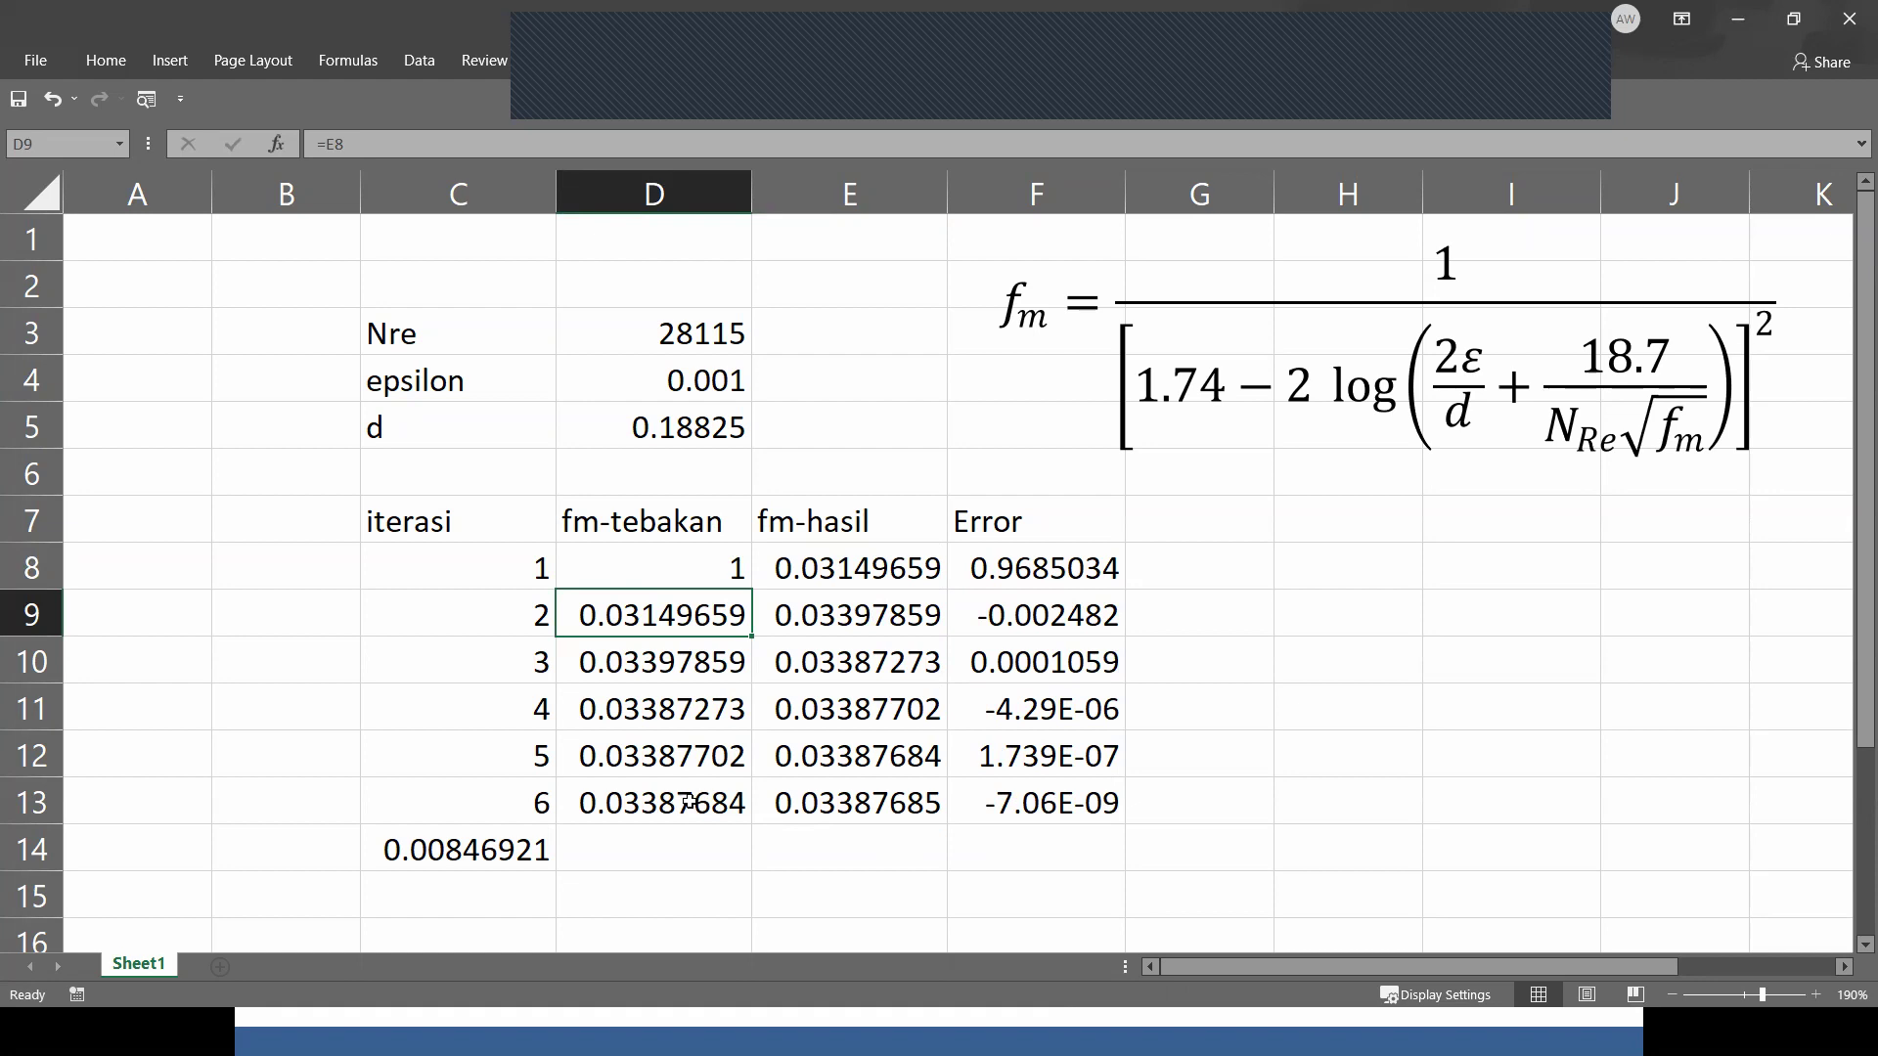
Set the initial fm guess in D8 back to 0.1.
{"action": "key", "text": "Up"}
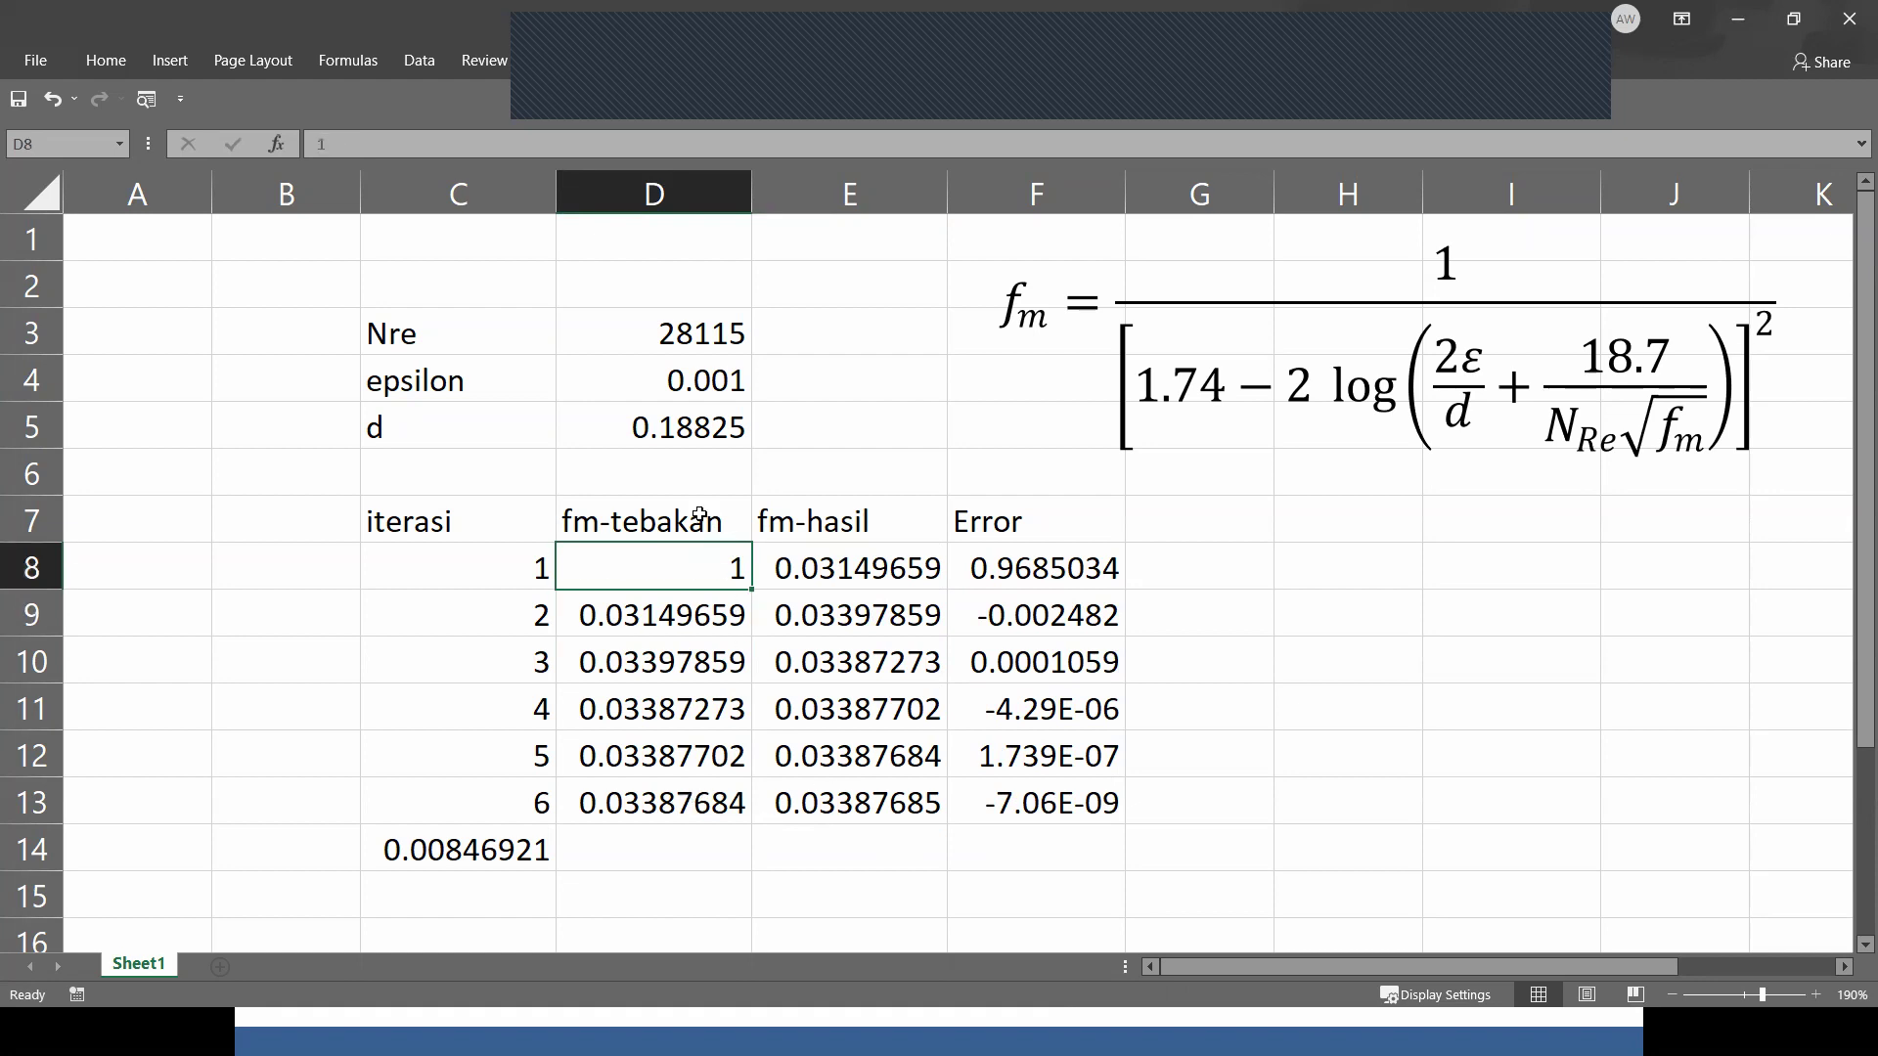
{"action": "type", "text": "0.1"}
{"action": "key", "text": "Return"}
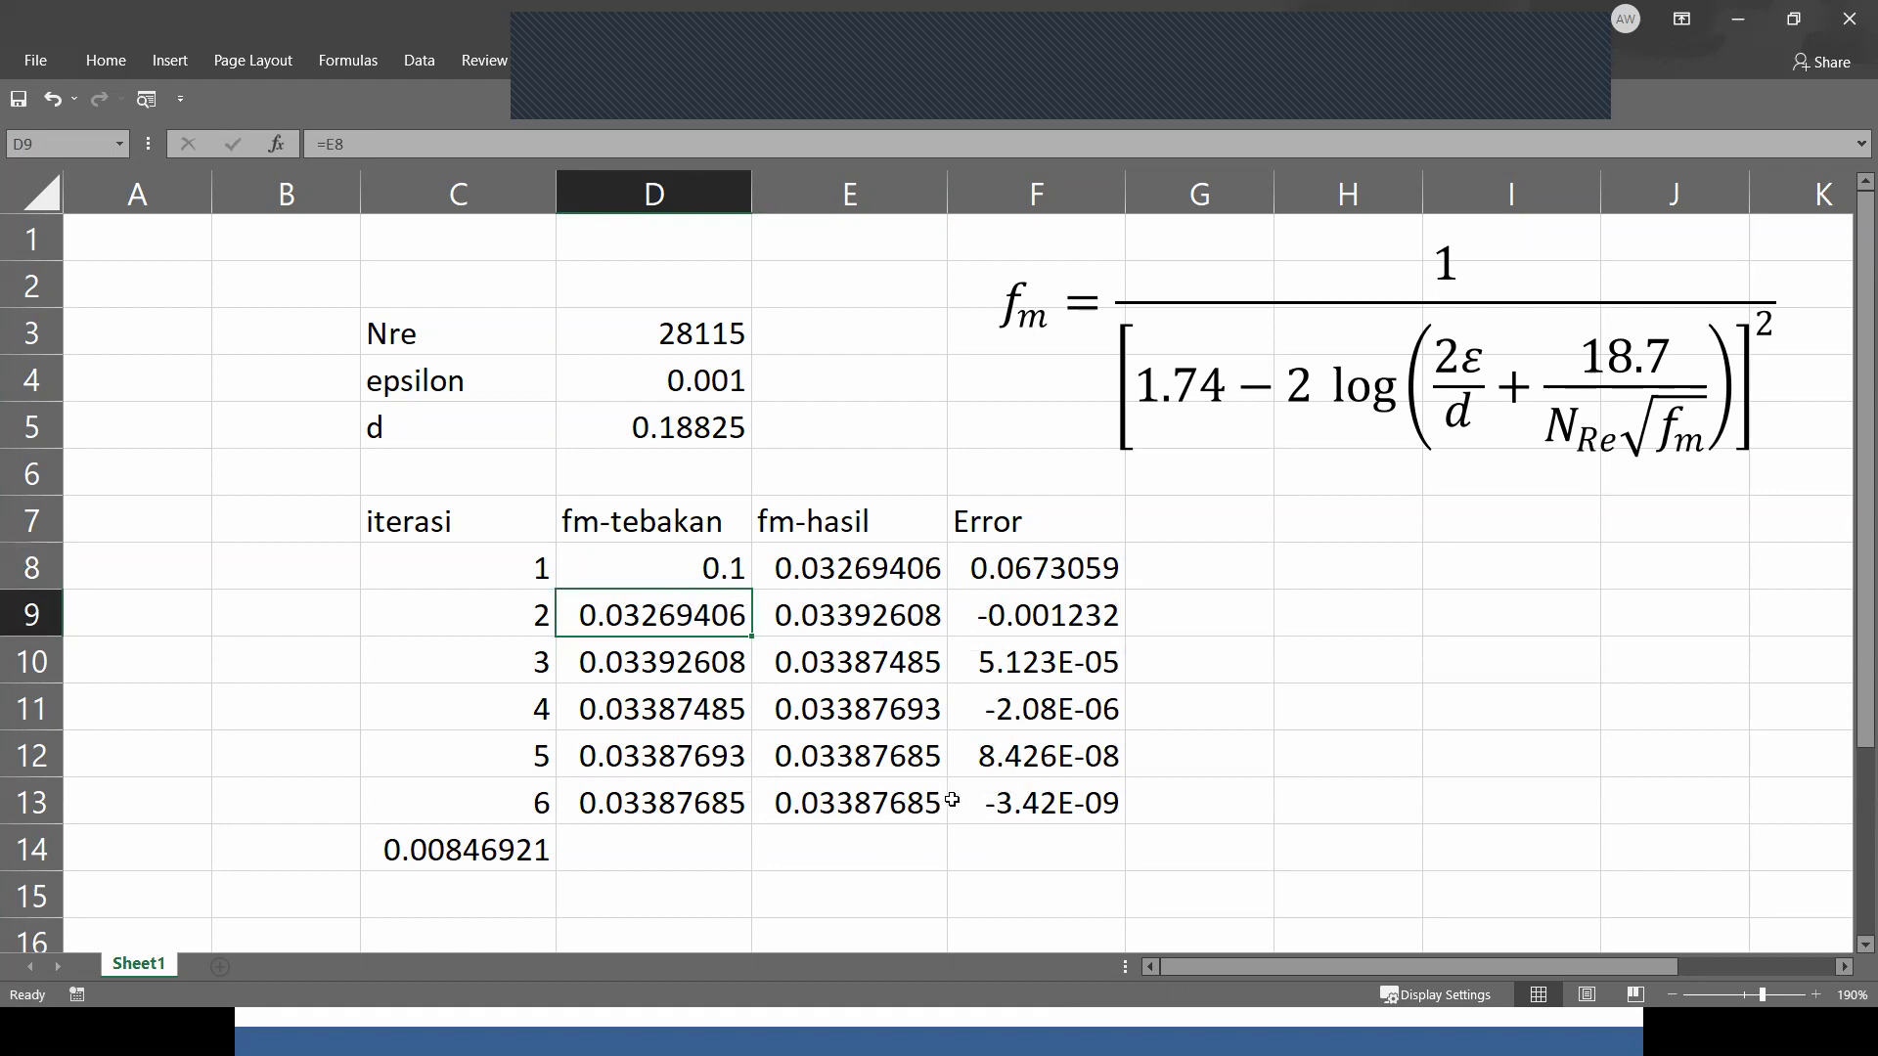
{"action": "left_click", "coordinate": [679, 558]}
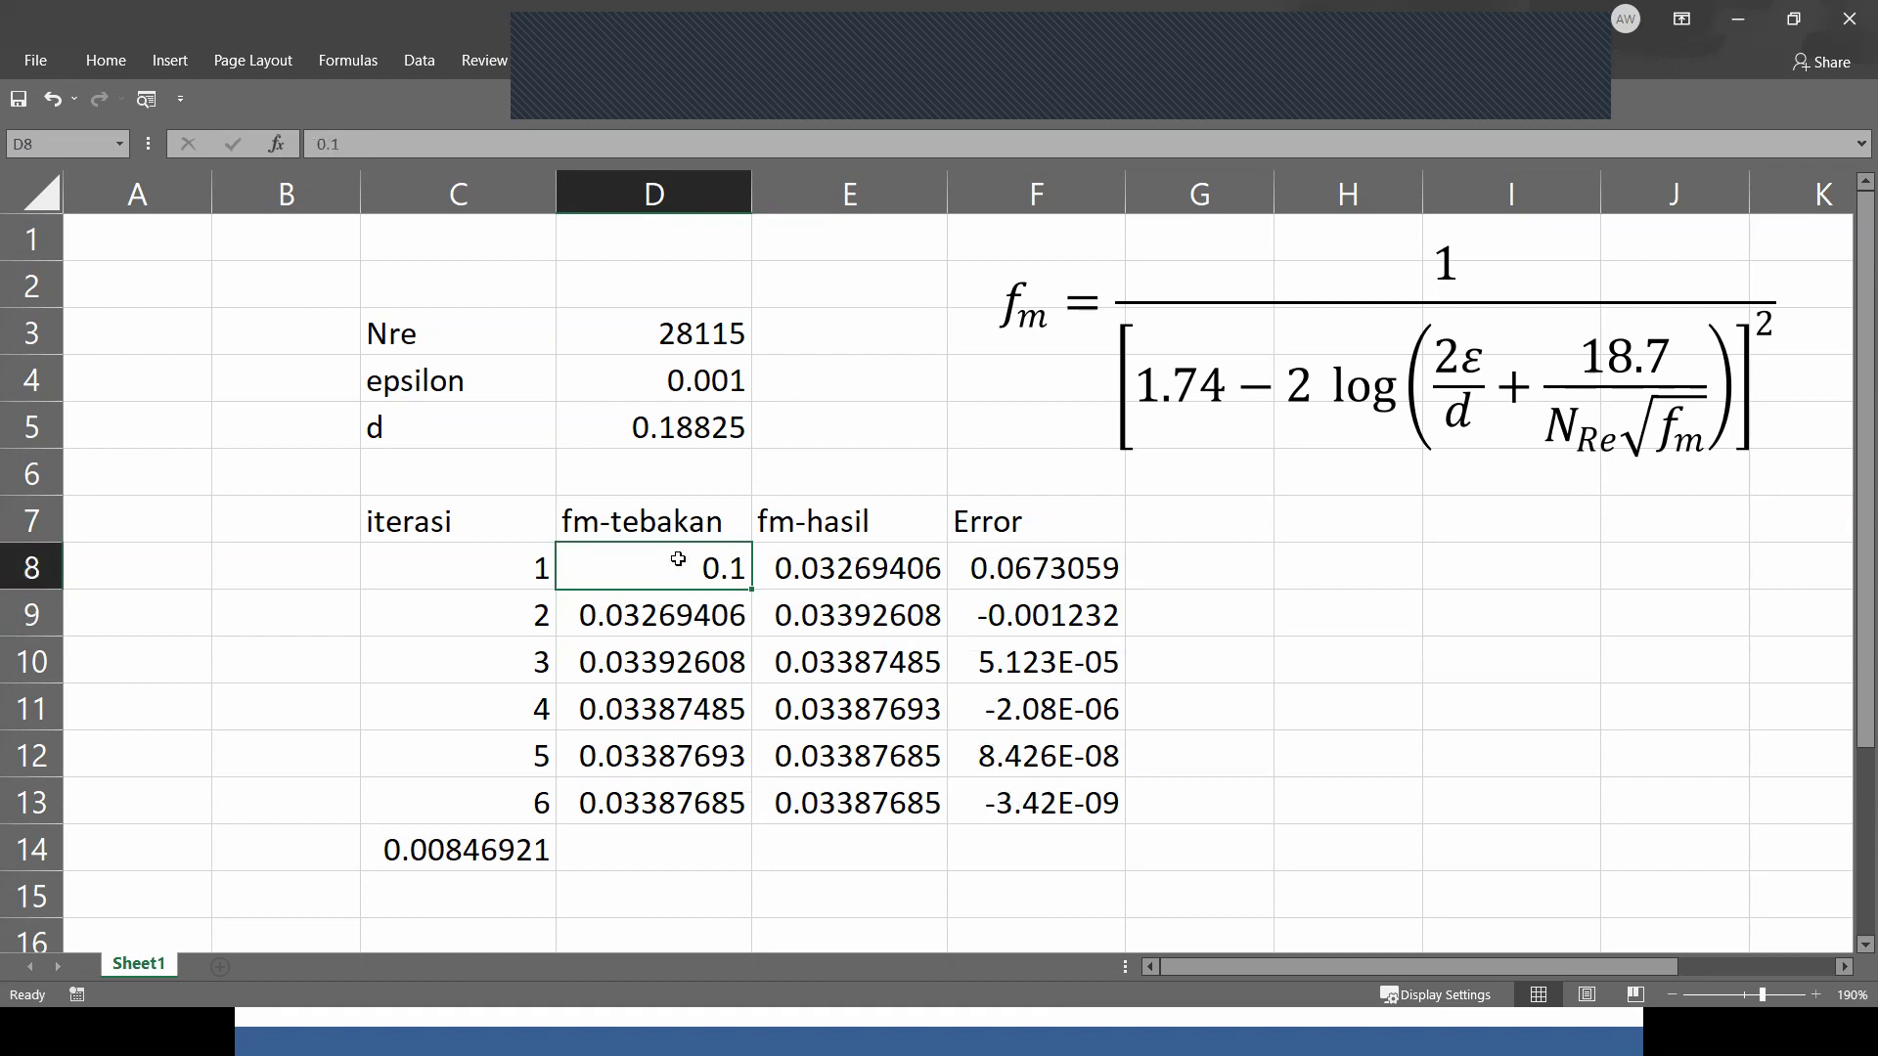
Set the initial fm guess in D8 to 0.01.
{"action": "type", "text": "0"}
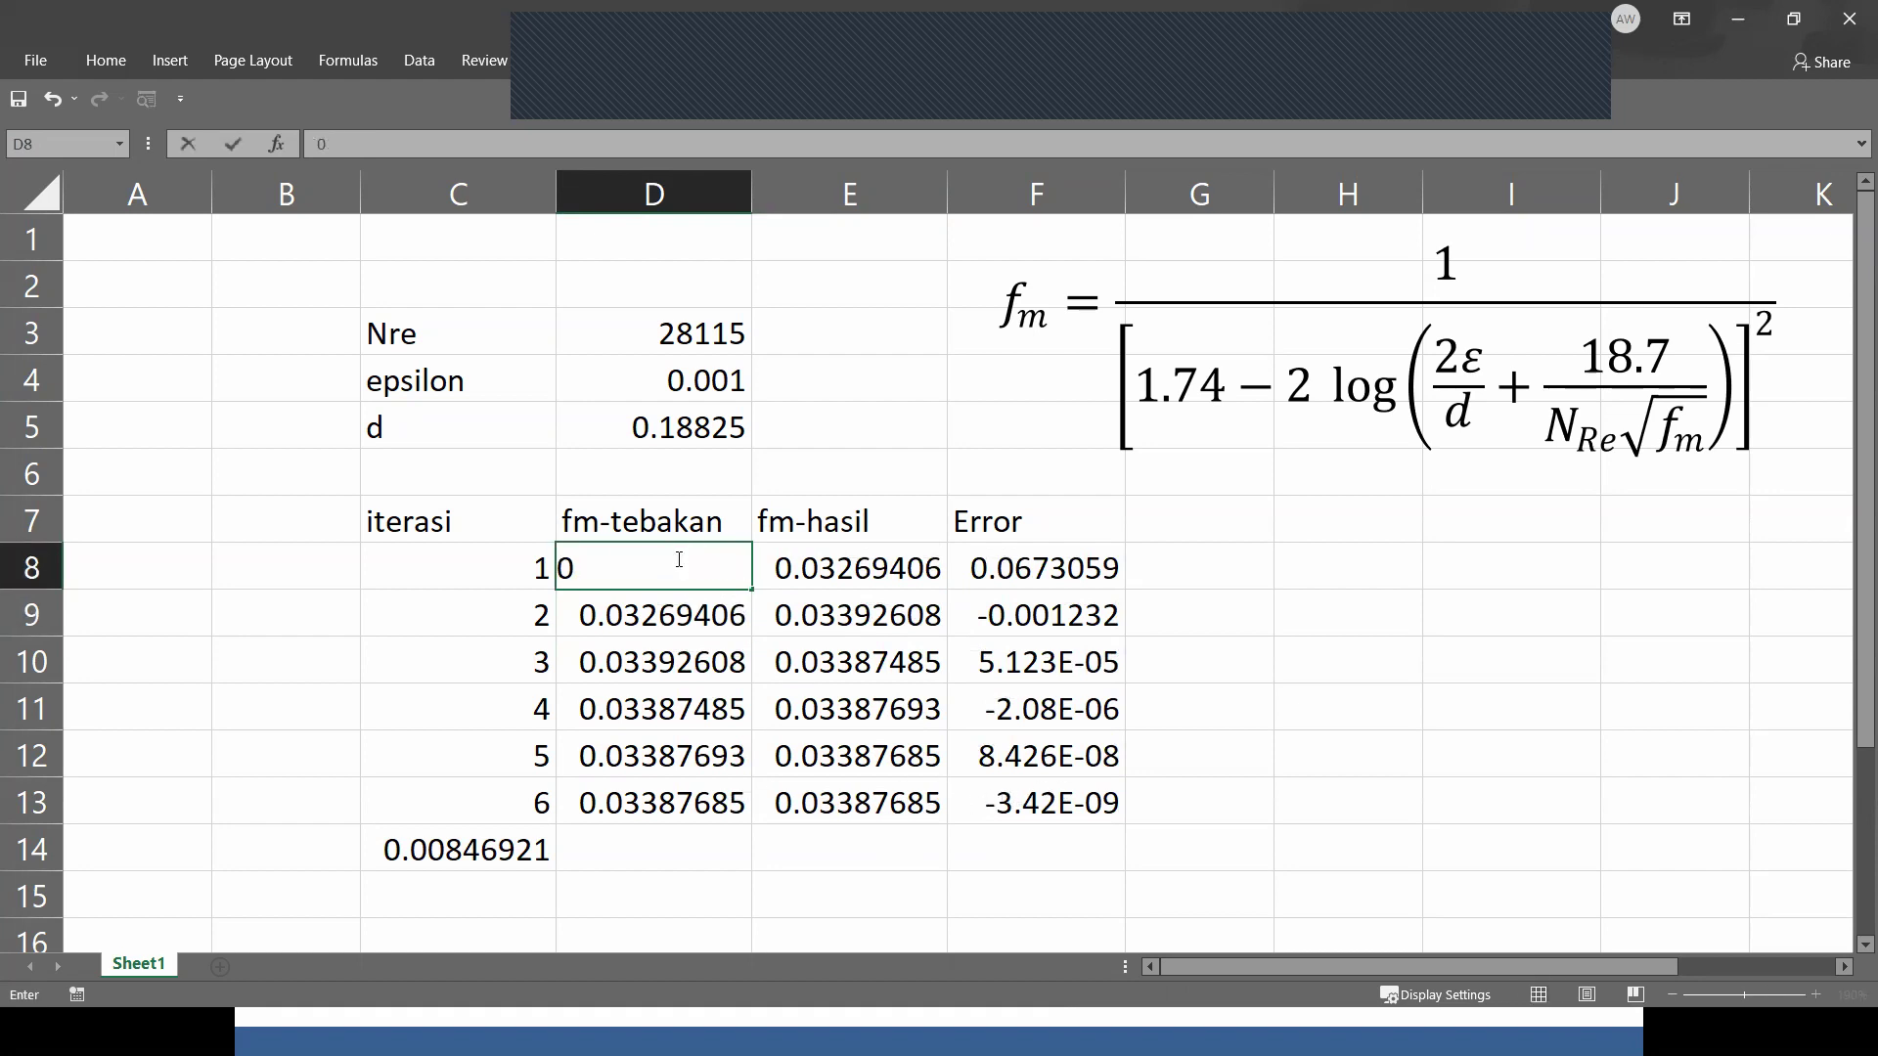
{"action": "type", "text": ".01"}
{"action": "key", "text": "Return"}
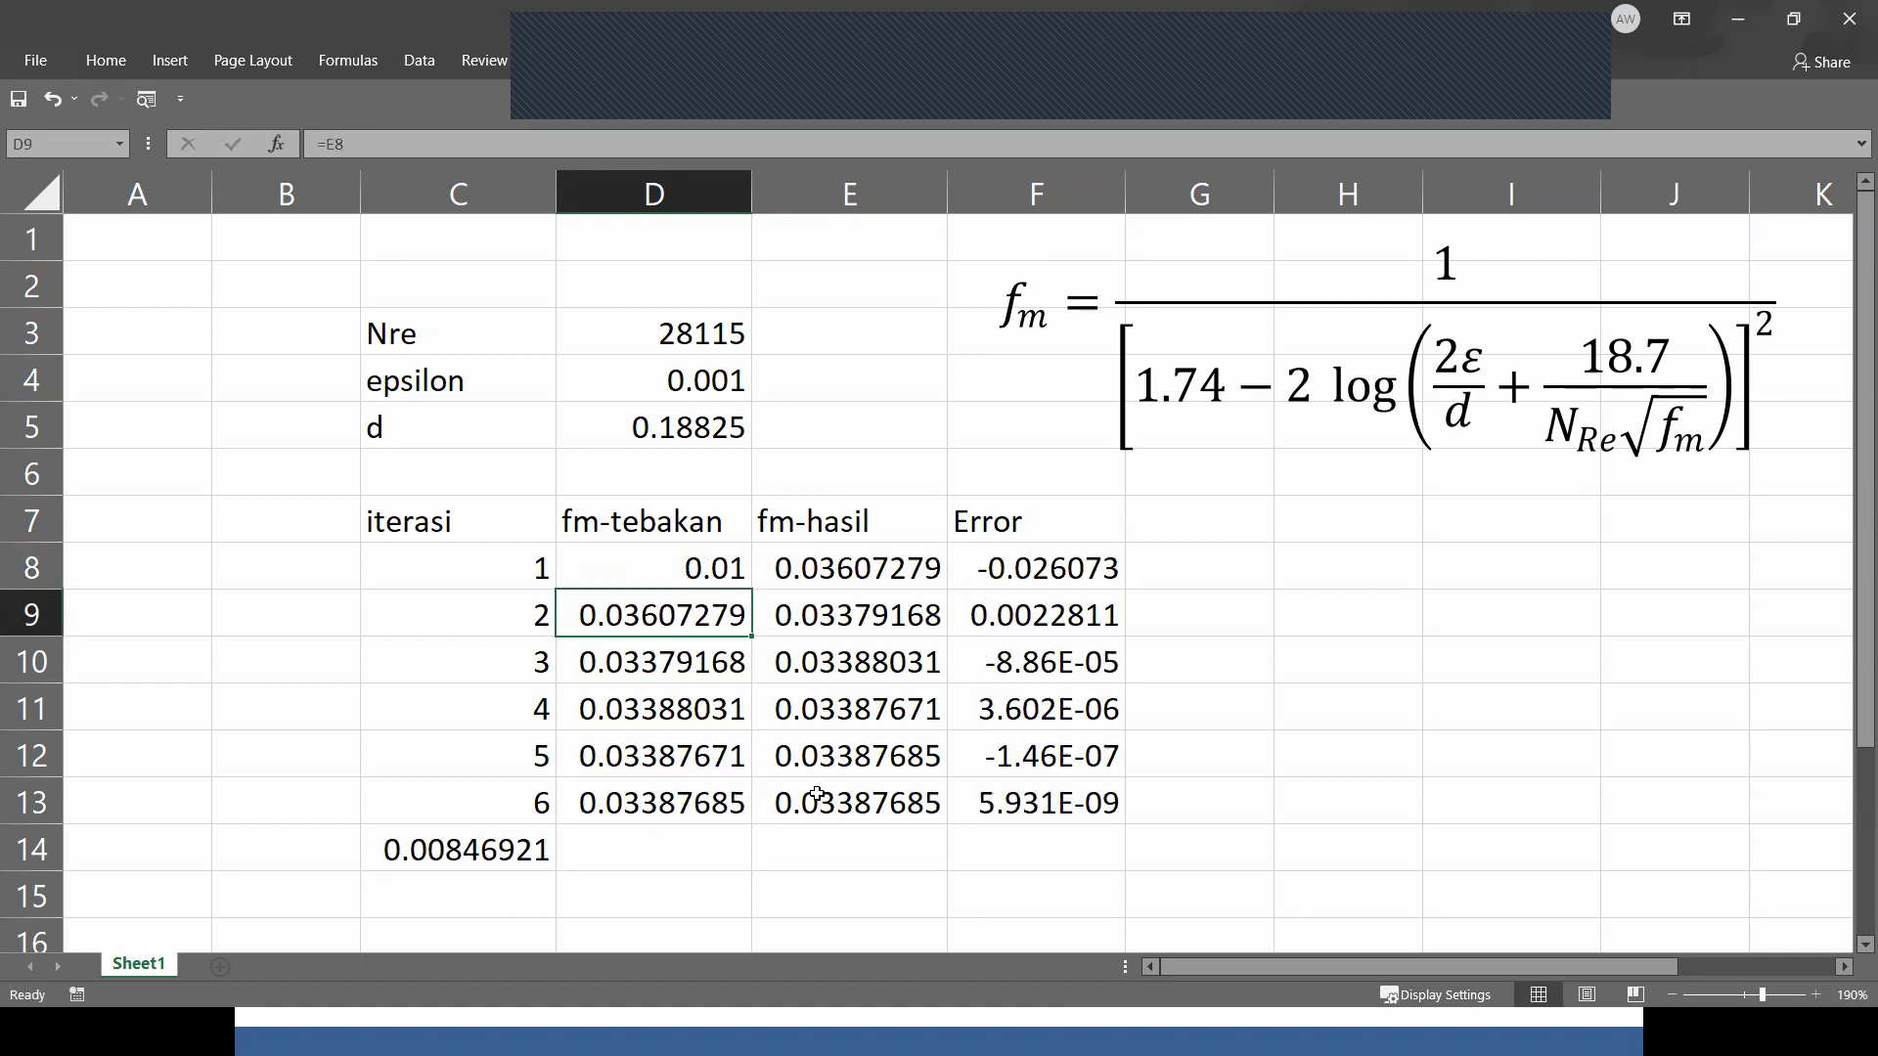
{"action": "left_click", "coordinate": [667, 569]}
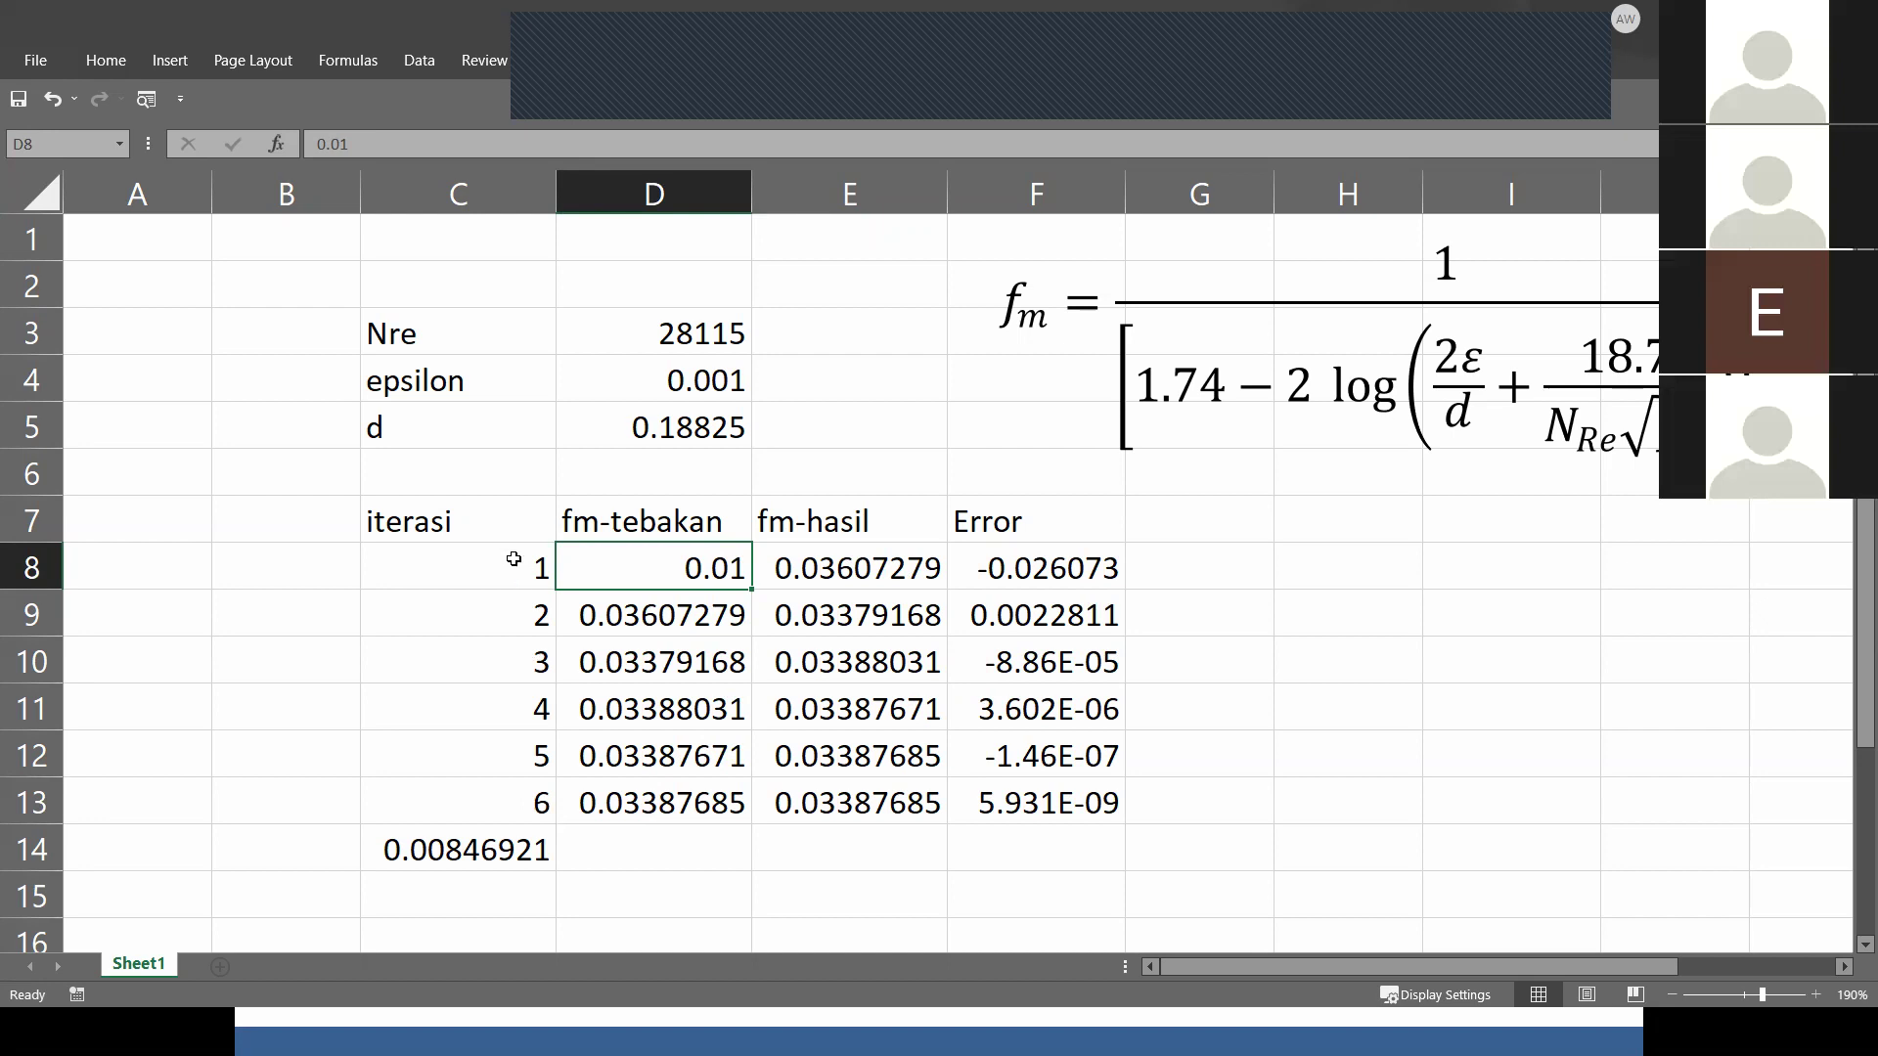
Move the value from C14 down to C24 and extend the iteration numbers in column C to 12.
{"action": "scroll", "coordinate": [445, 431], "scroll_direction": "down", "scroll_amount": 3}
{"action": "left_click", "coordinate": [443, 452]}
{"action": "left_click_drag", "start_coordinate": [443, 453], "coordinate": [450, 922]}
{"action": "left_click_drag", "start_coordinate": [519, 342], "coordinate": [661, 572]}
Fill the guess, result and error formulas of iteration 6 in D13:F13 down to row 19.
{"action": "left_click_drag", "start_coordinate": [663, 380], "coordinate": [1016, 394]}
{"action": "left_click_drag", "start_coordinate": [1135, 391], "coordinate": [1102, 646]}
{"action": "left_click_drag", "start_coordinate": [631, 377], "coordinate": [1057, 427]}
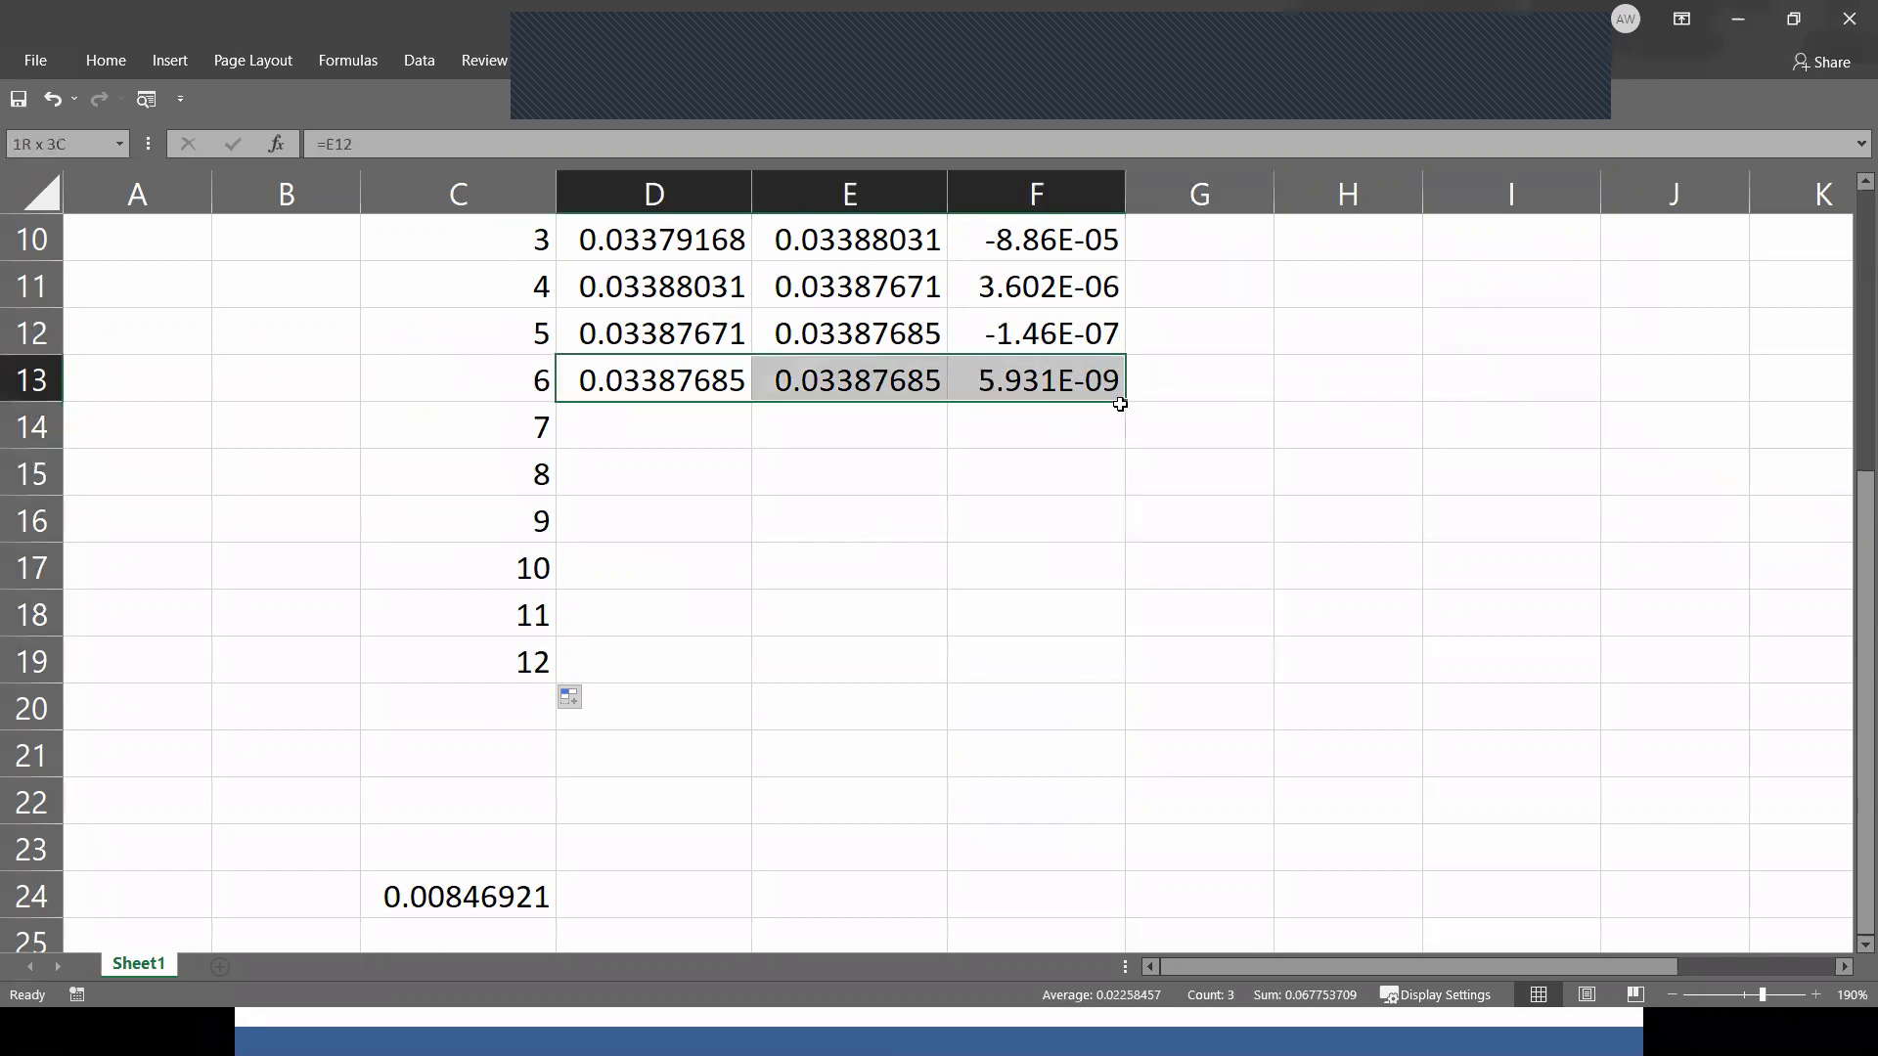
{"action": "left_click_drag", "start_coordinate": [1125, 402], "coordinate": [1003, 652]}
{"action": "left_click", "coordinate": [1346, 704]}
Examine the errors of iterations 11 and 12, the guess and result of iteration 12, and the whole extended table.
{"action": "left_click", "coordinate": [1022, 657]}
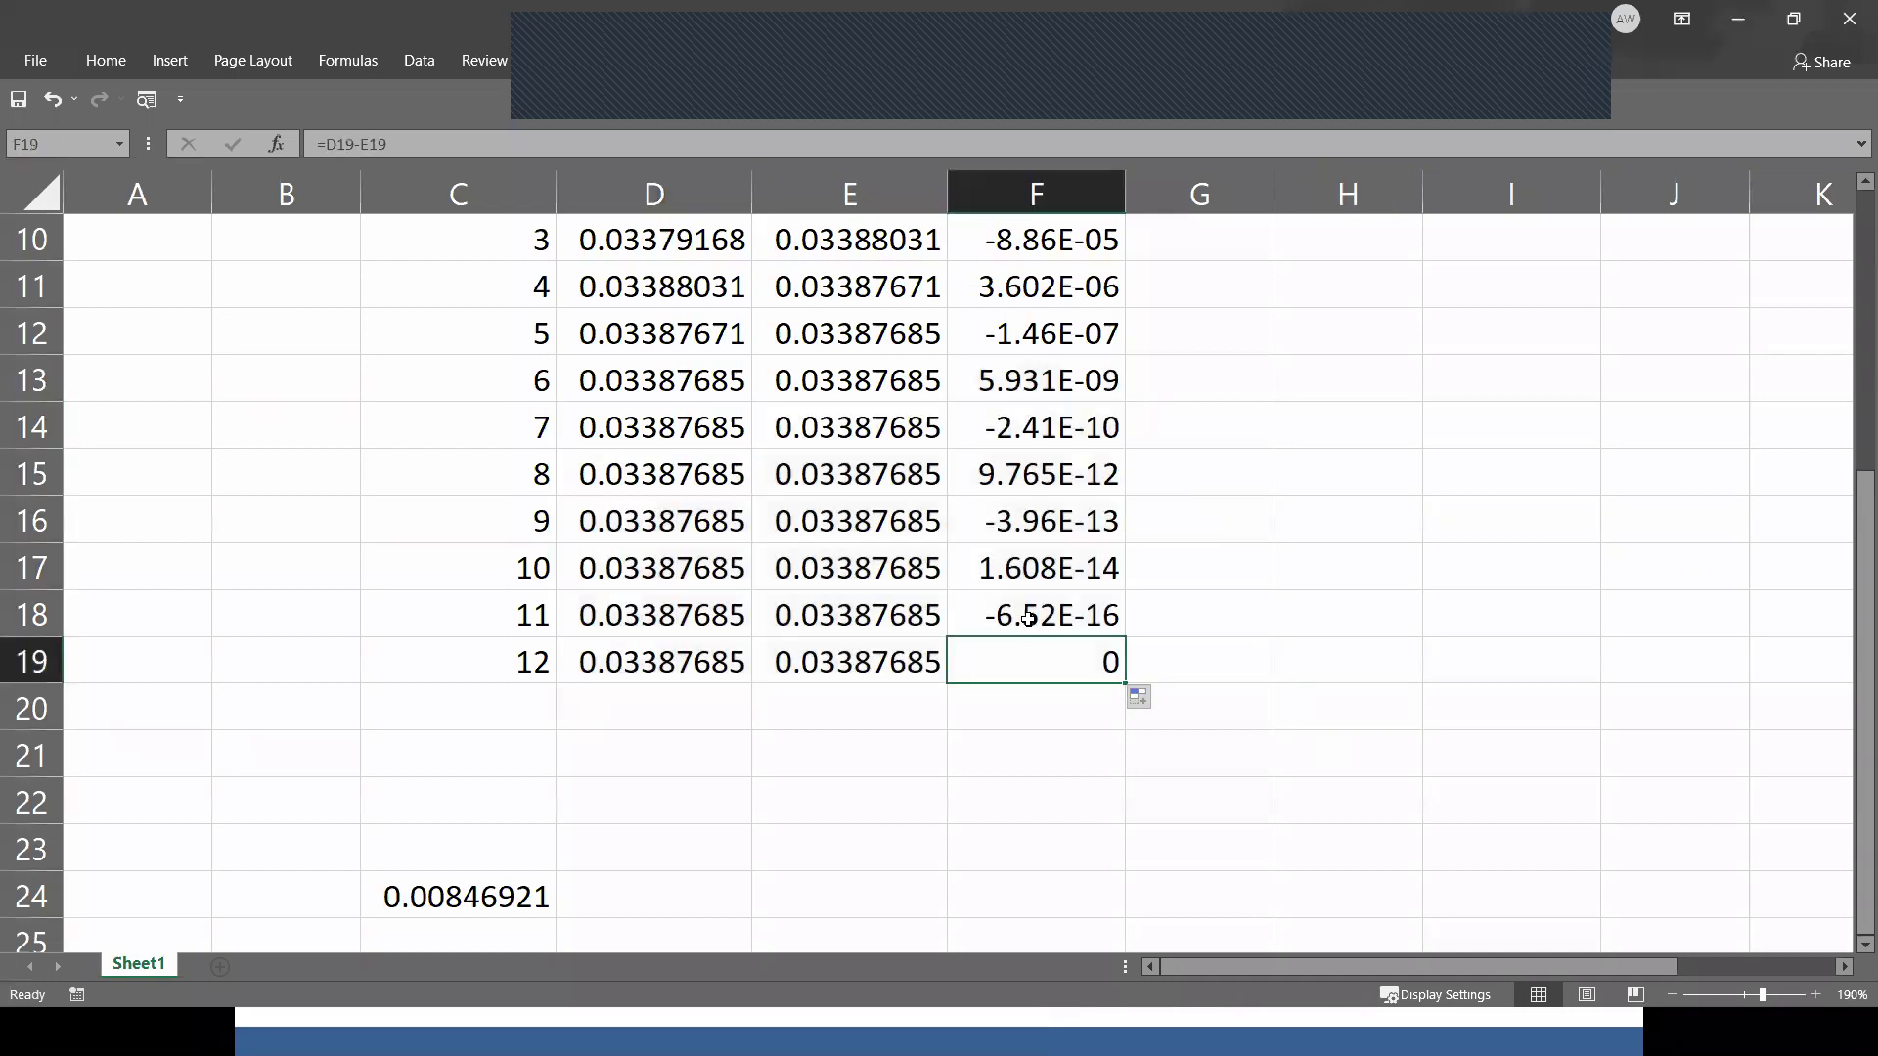
{"action": "left_click", "coordinate": [1022, 626]}
{"action": "key", "text": "Down"}
{"action": "left_click_drag", "start_coordinate": [546, 662], "coordinate": [743, 654]}
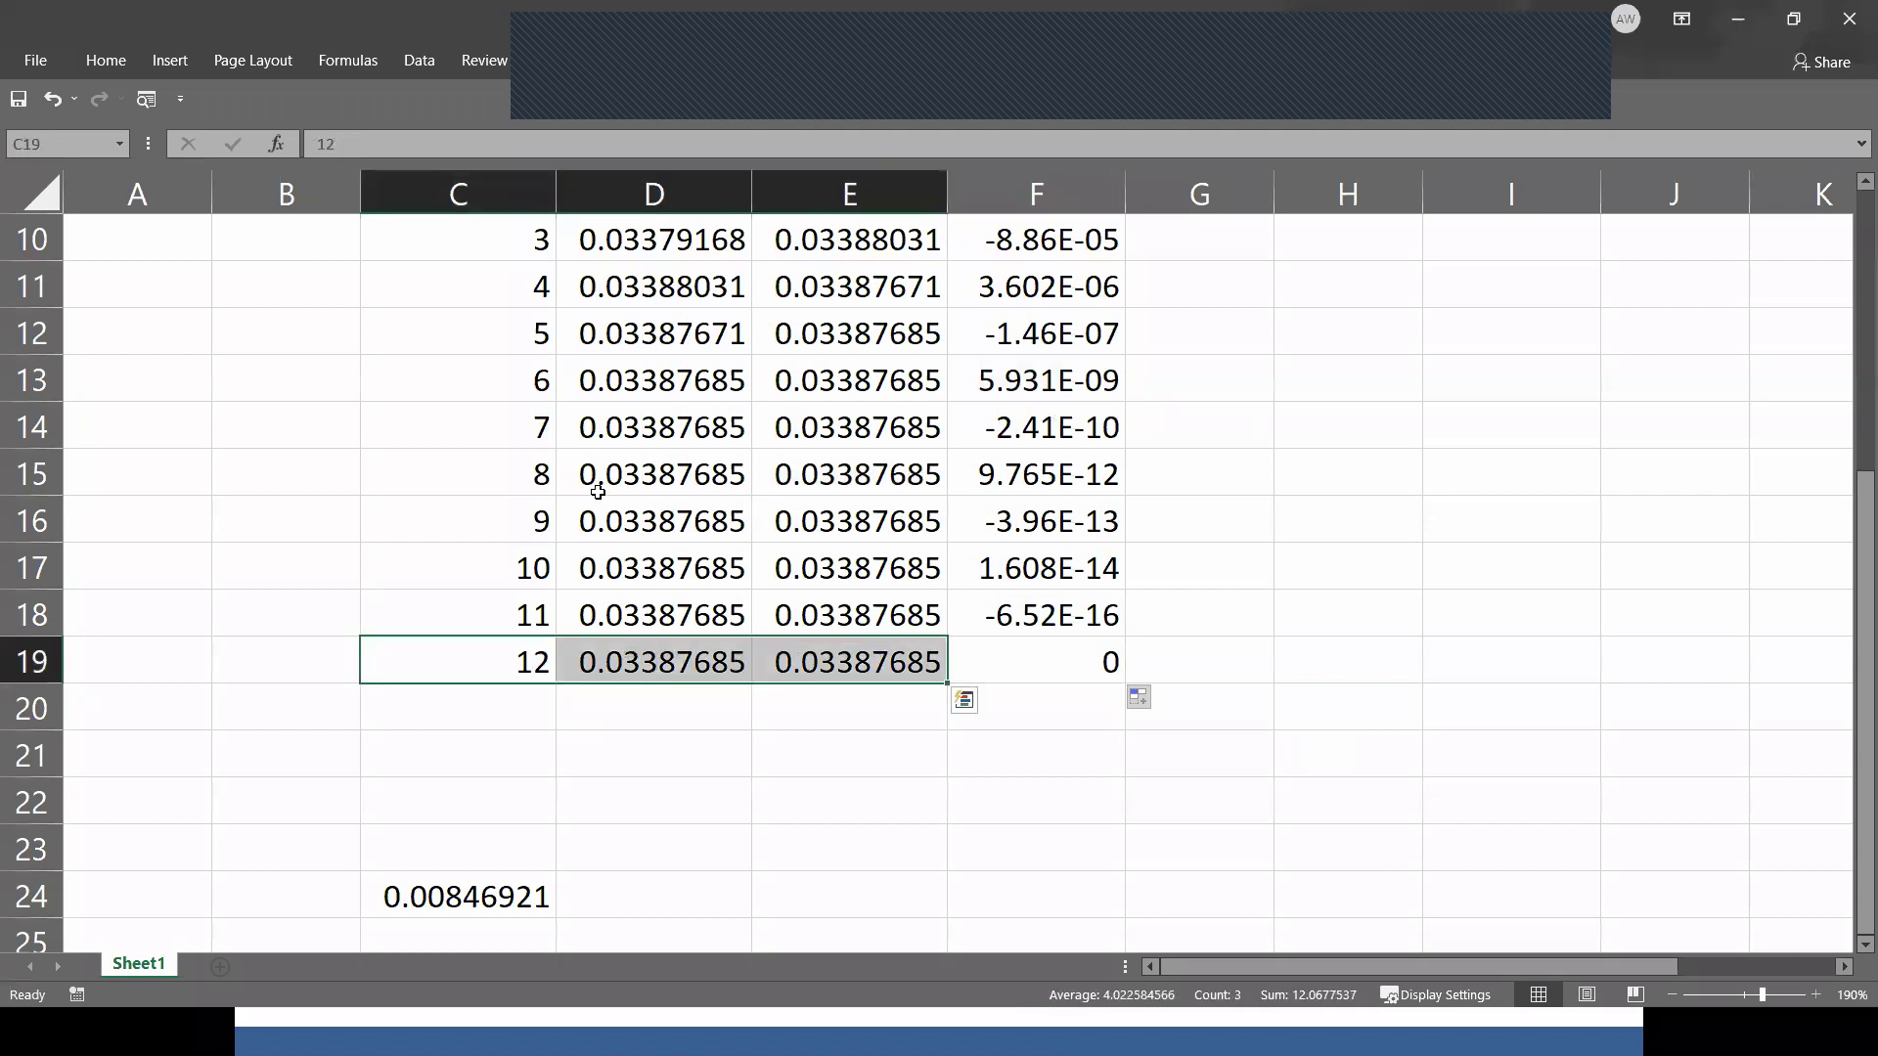
{"action": "scroll", "coordinate": [598, 489], "scroll_direction": "up", "scroll_amount": 3}
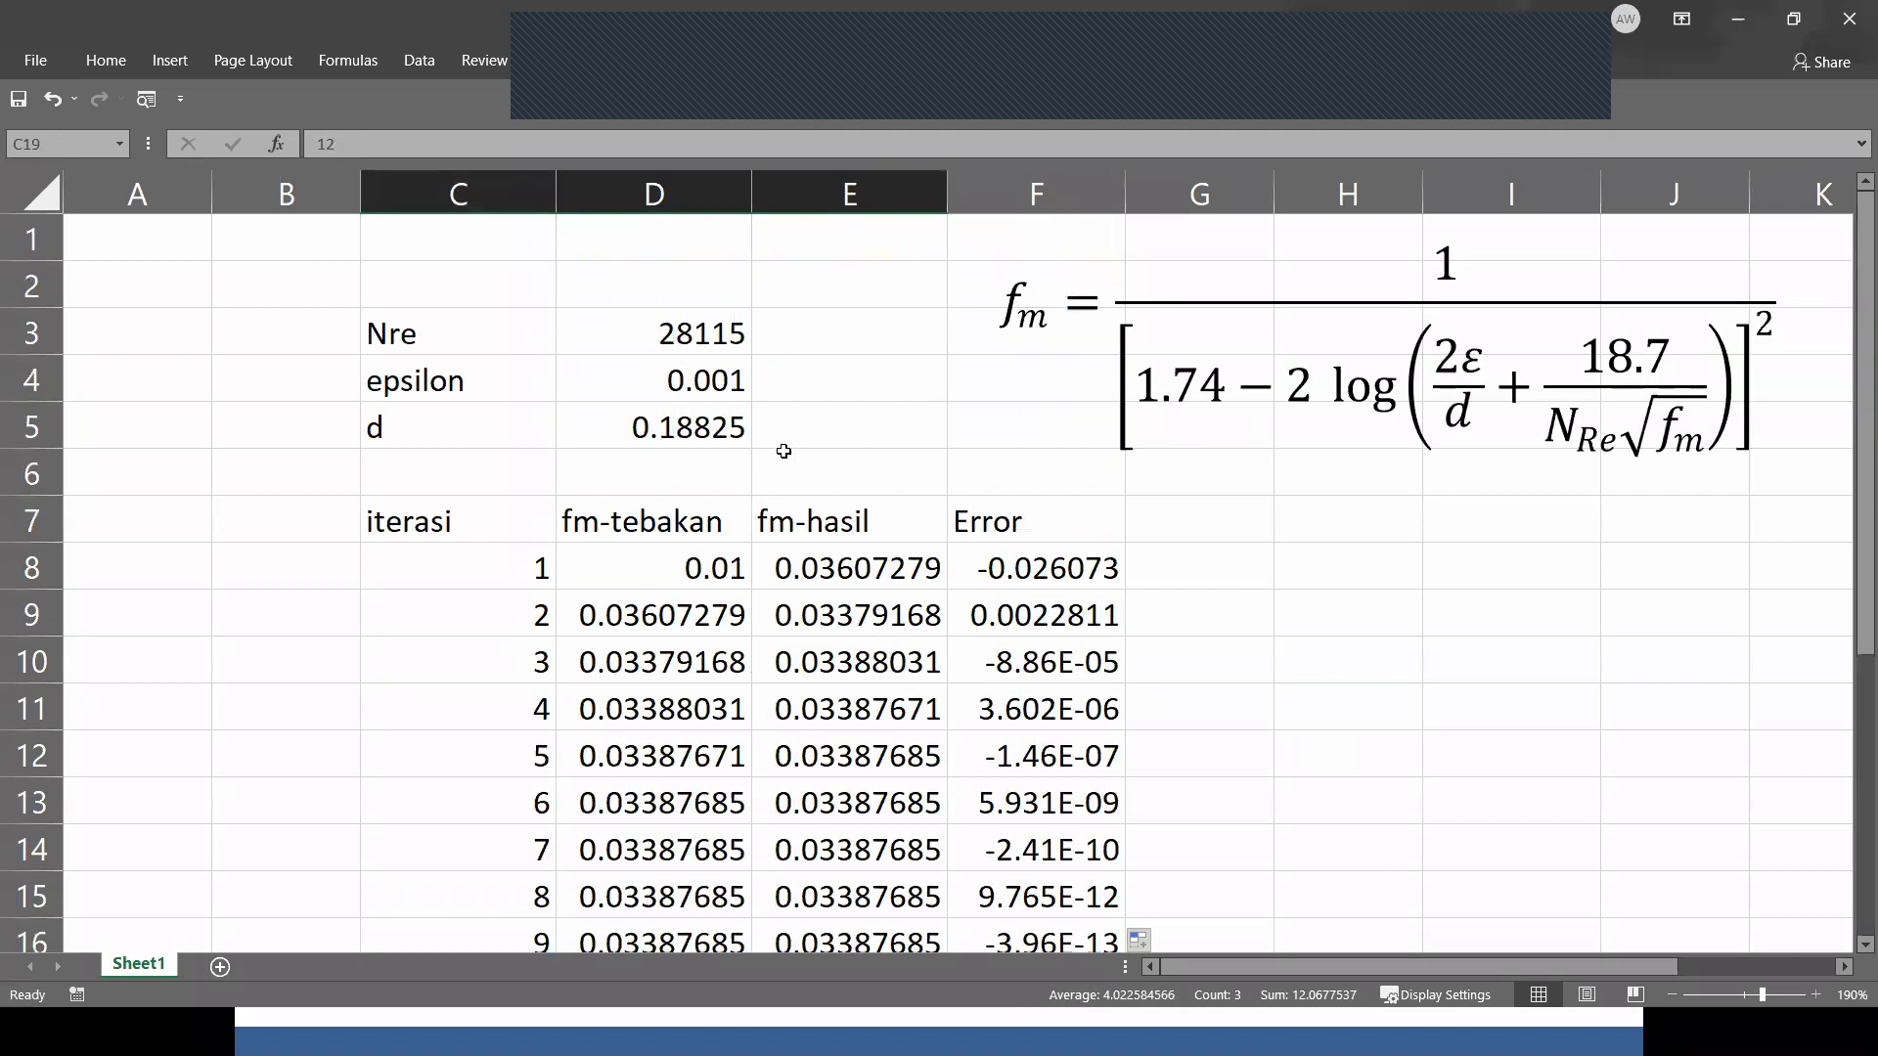
{"action": "scroll", "coordinate": [1169, 492], "scroll_direction": "down", "scroll_amount": 1}
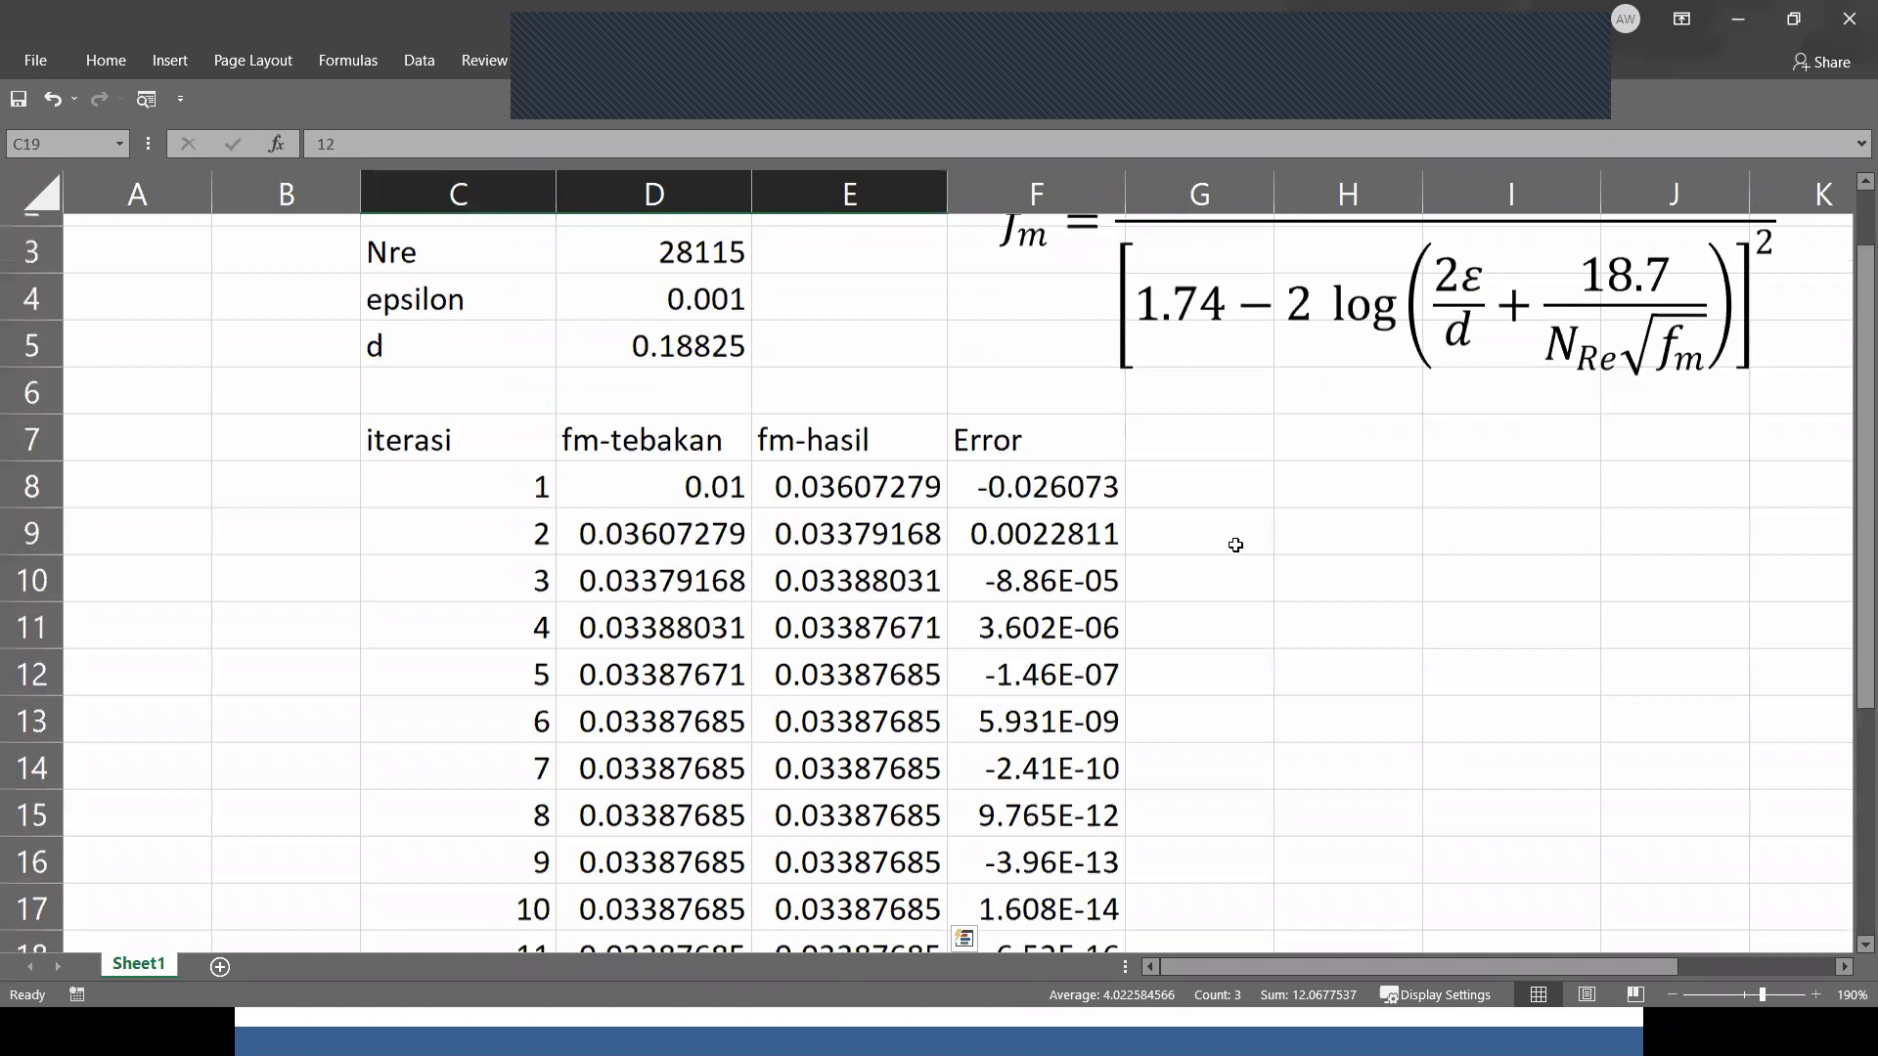
{"action": "scroll", "coordinate": [1238, 541], "scroll_direction": "down", "scroll_amount": 1}
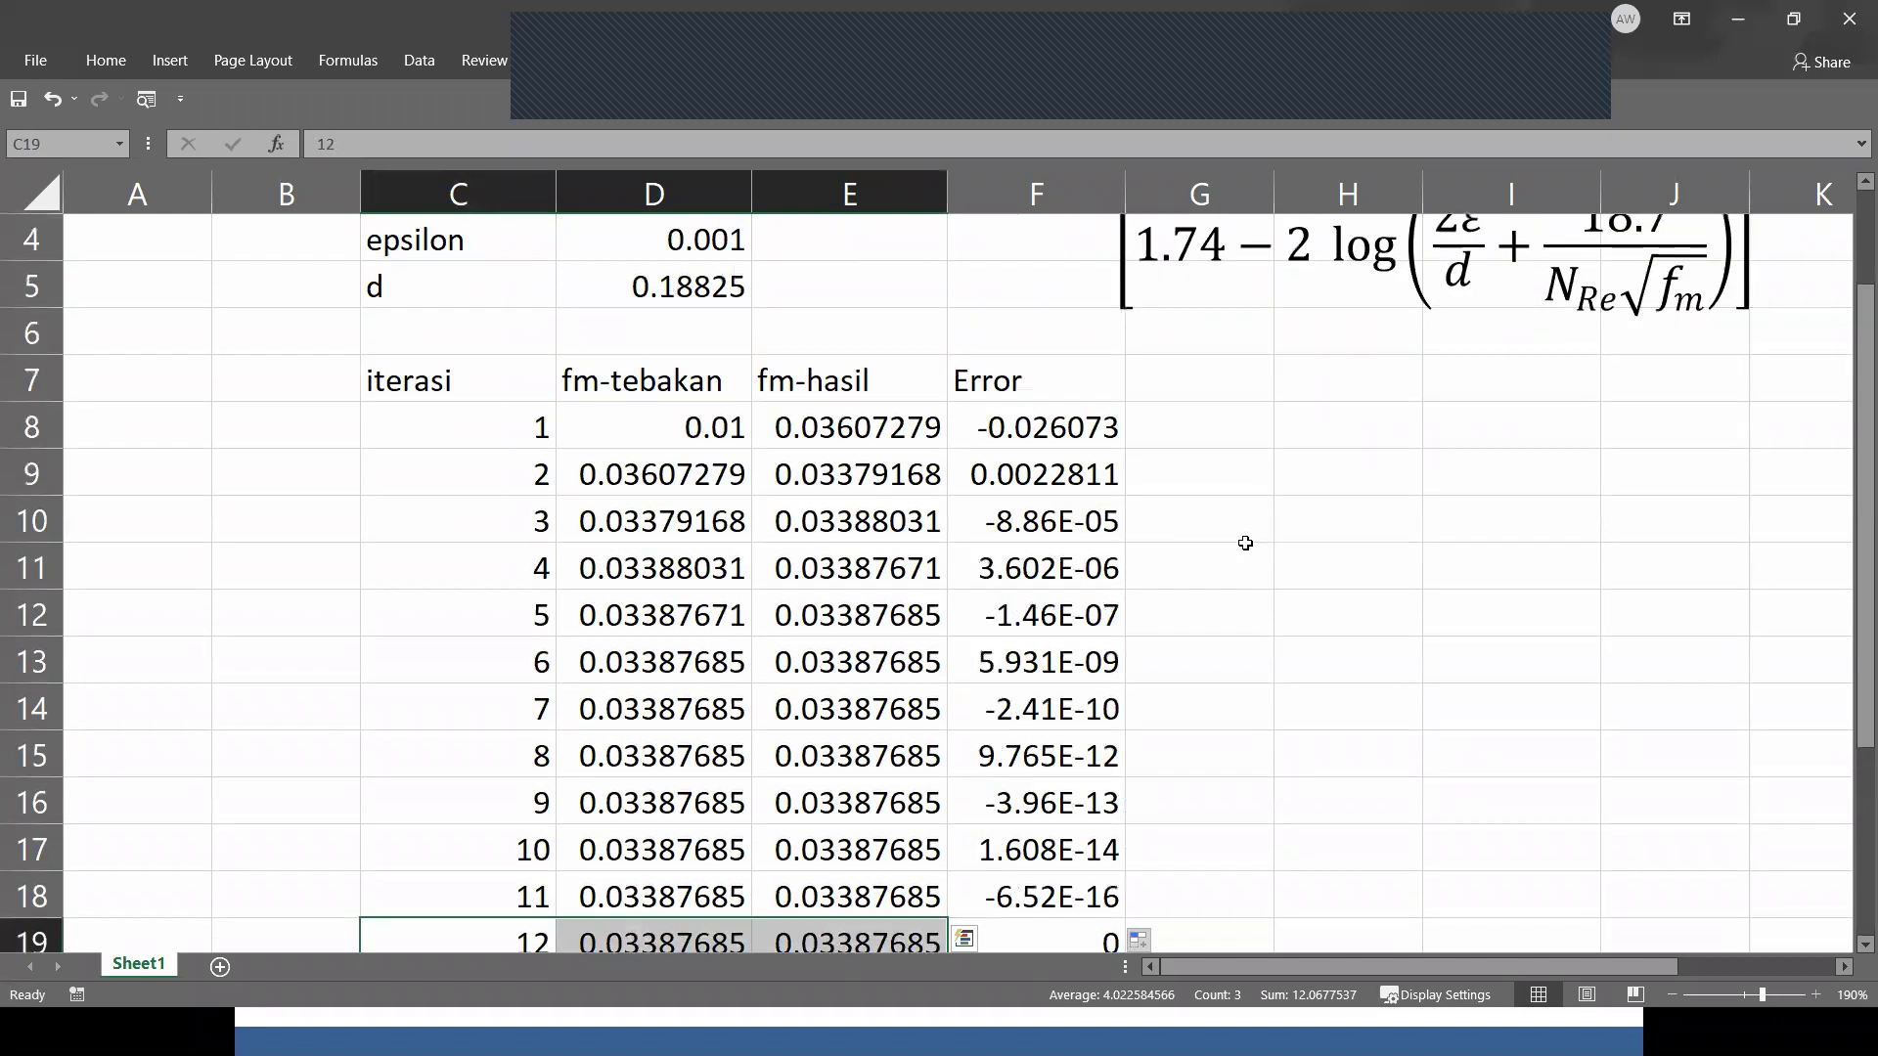
{"action": "scroll", "coordinate": [1243, 537], "scroll_direction": "down", "scroll_amount": 1}
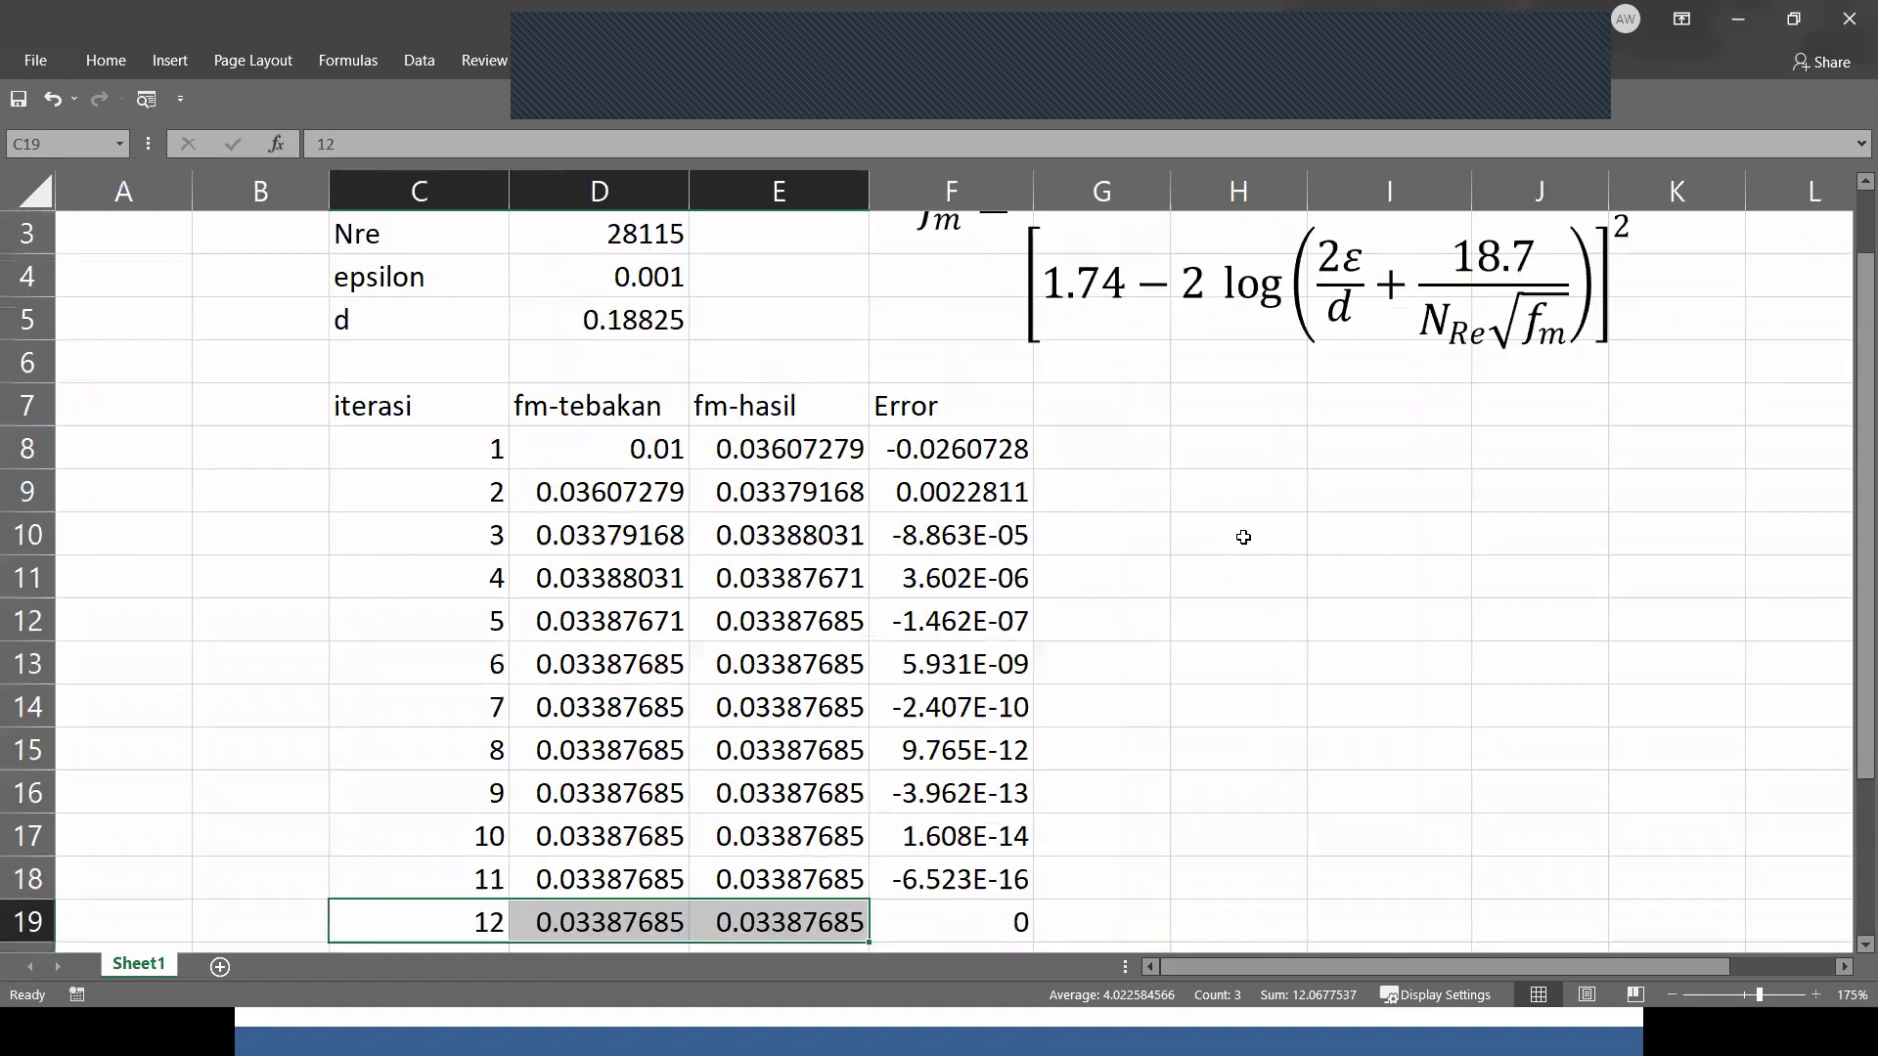
{"action": "scroll", "coordinate": [1243, 537], "scroll_direction": "down", "scroll_amount": 1}
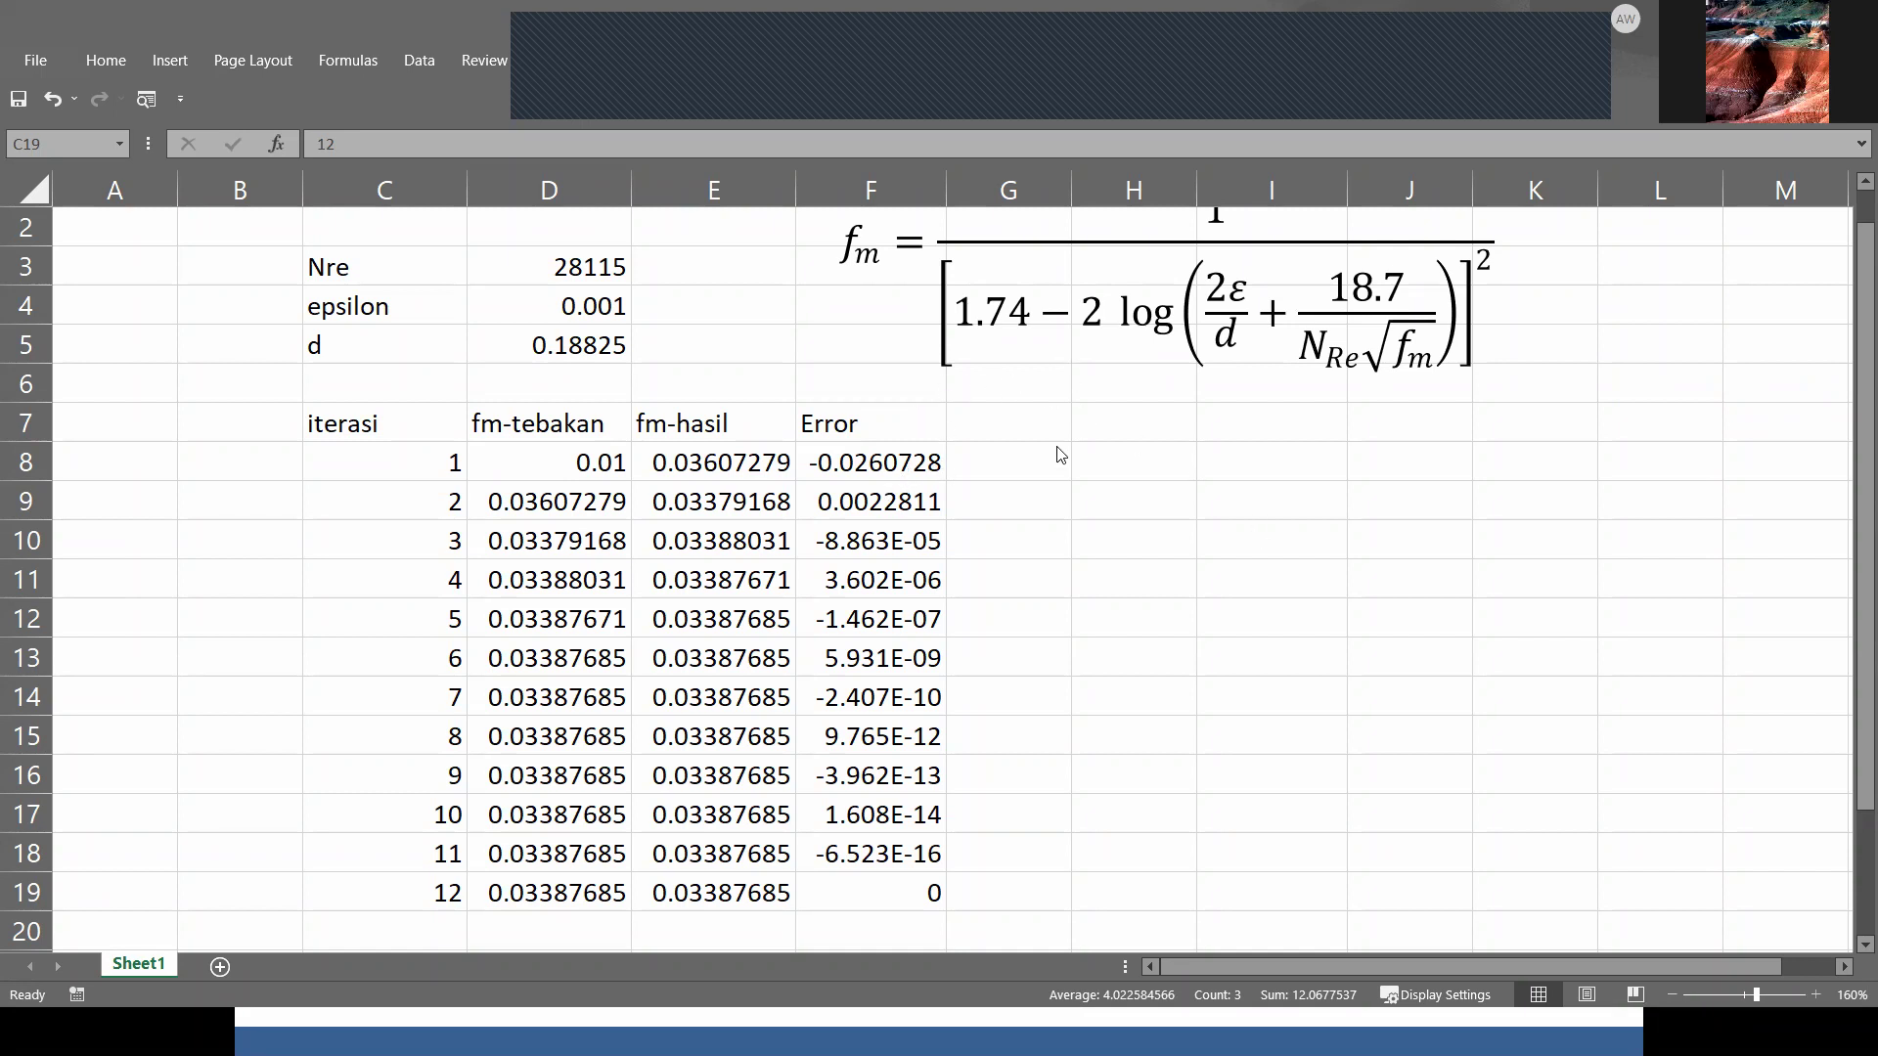
Set the diameter d in D5 to 1 and review the recalculated iteration table.
{"action": "key", "text": "F2"}
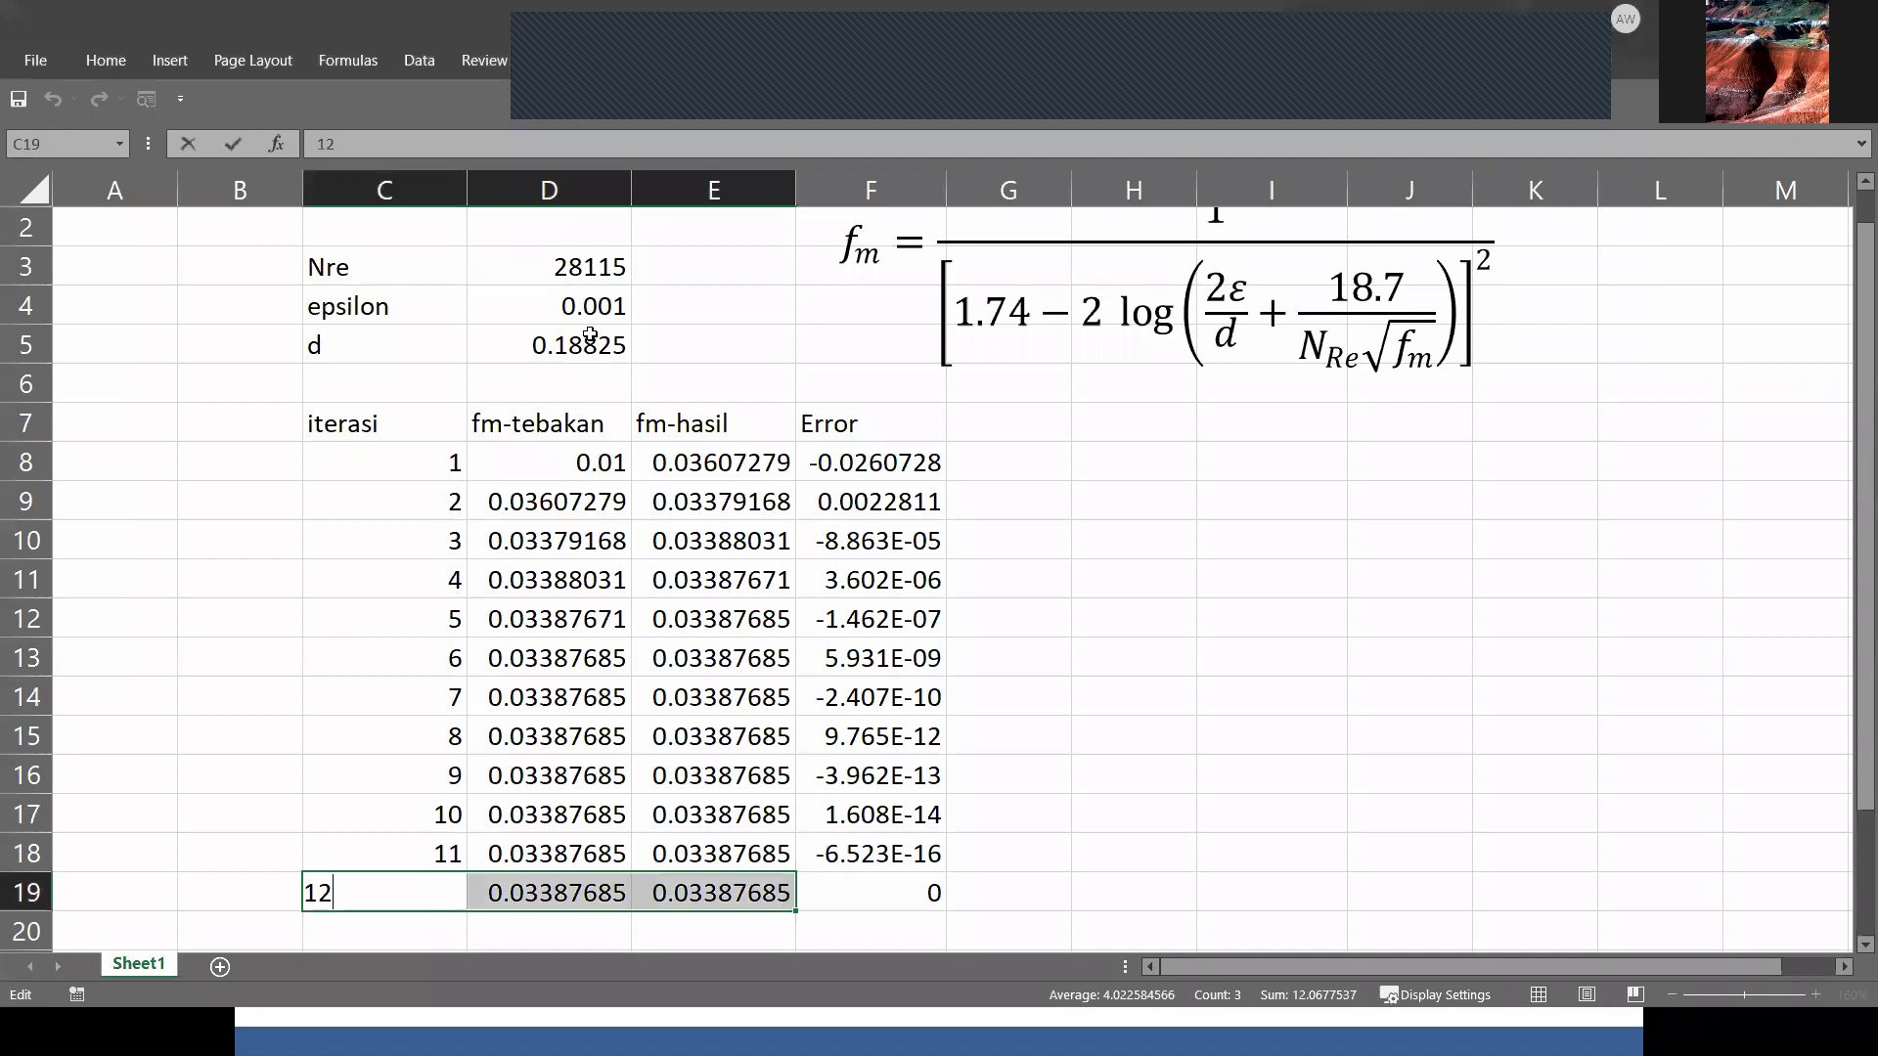
{"action": "left_click", "coordinate": [189, 147]}
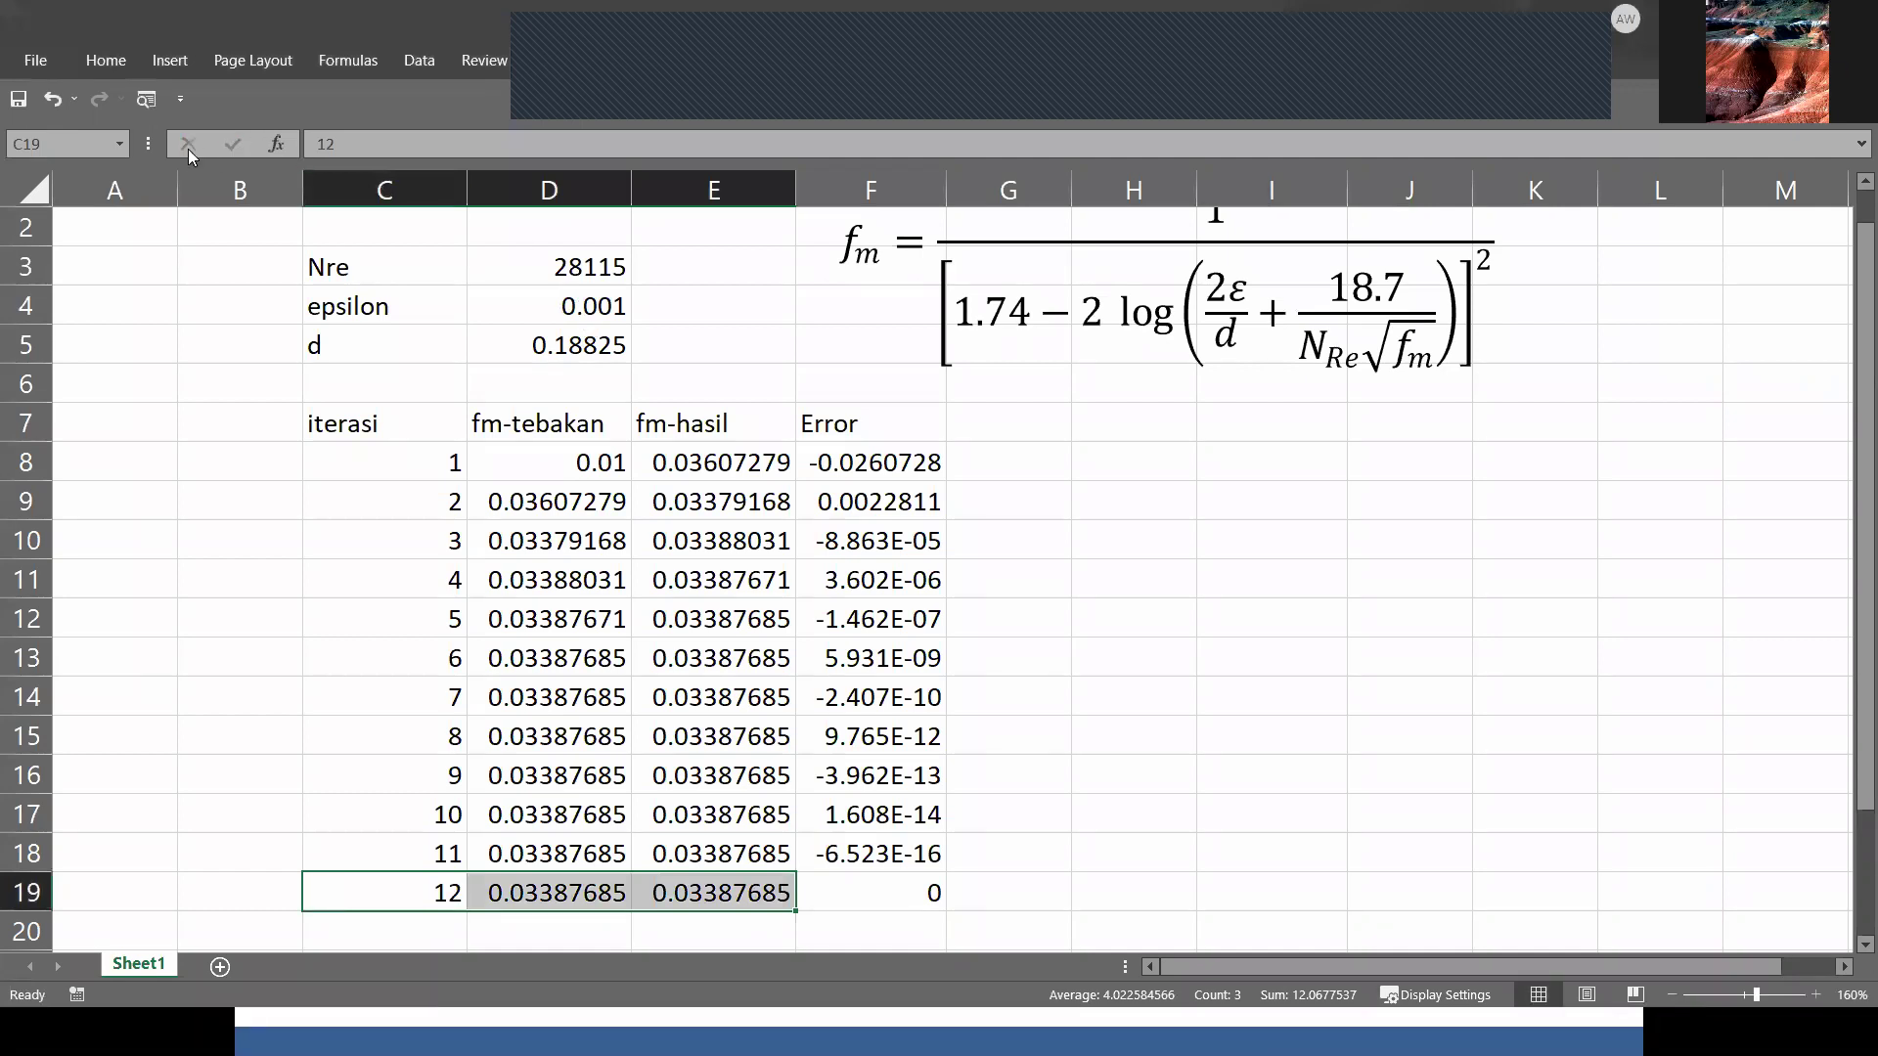
{"action": "left_click", "coordinate": [562, 346]}
{"action": "type", "text": "1"}
{"action": "key", "text": "Return"}
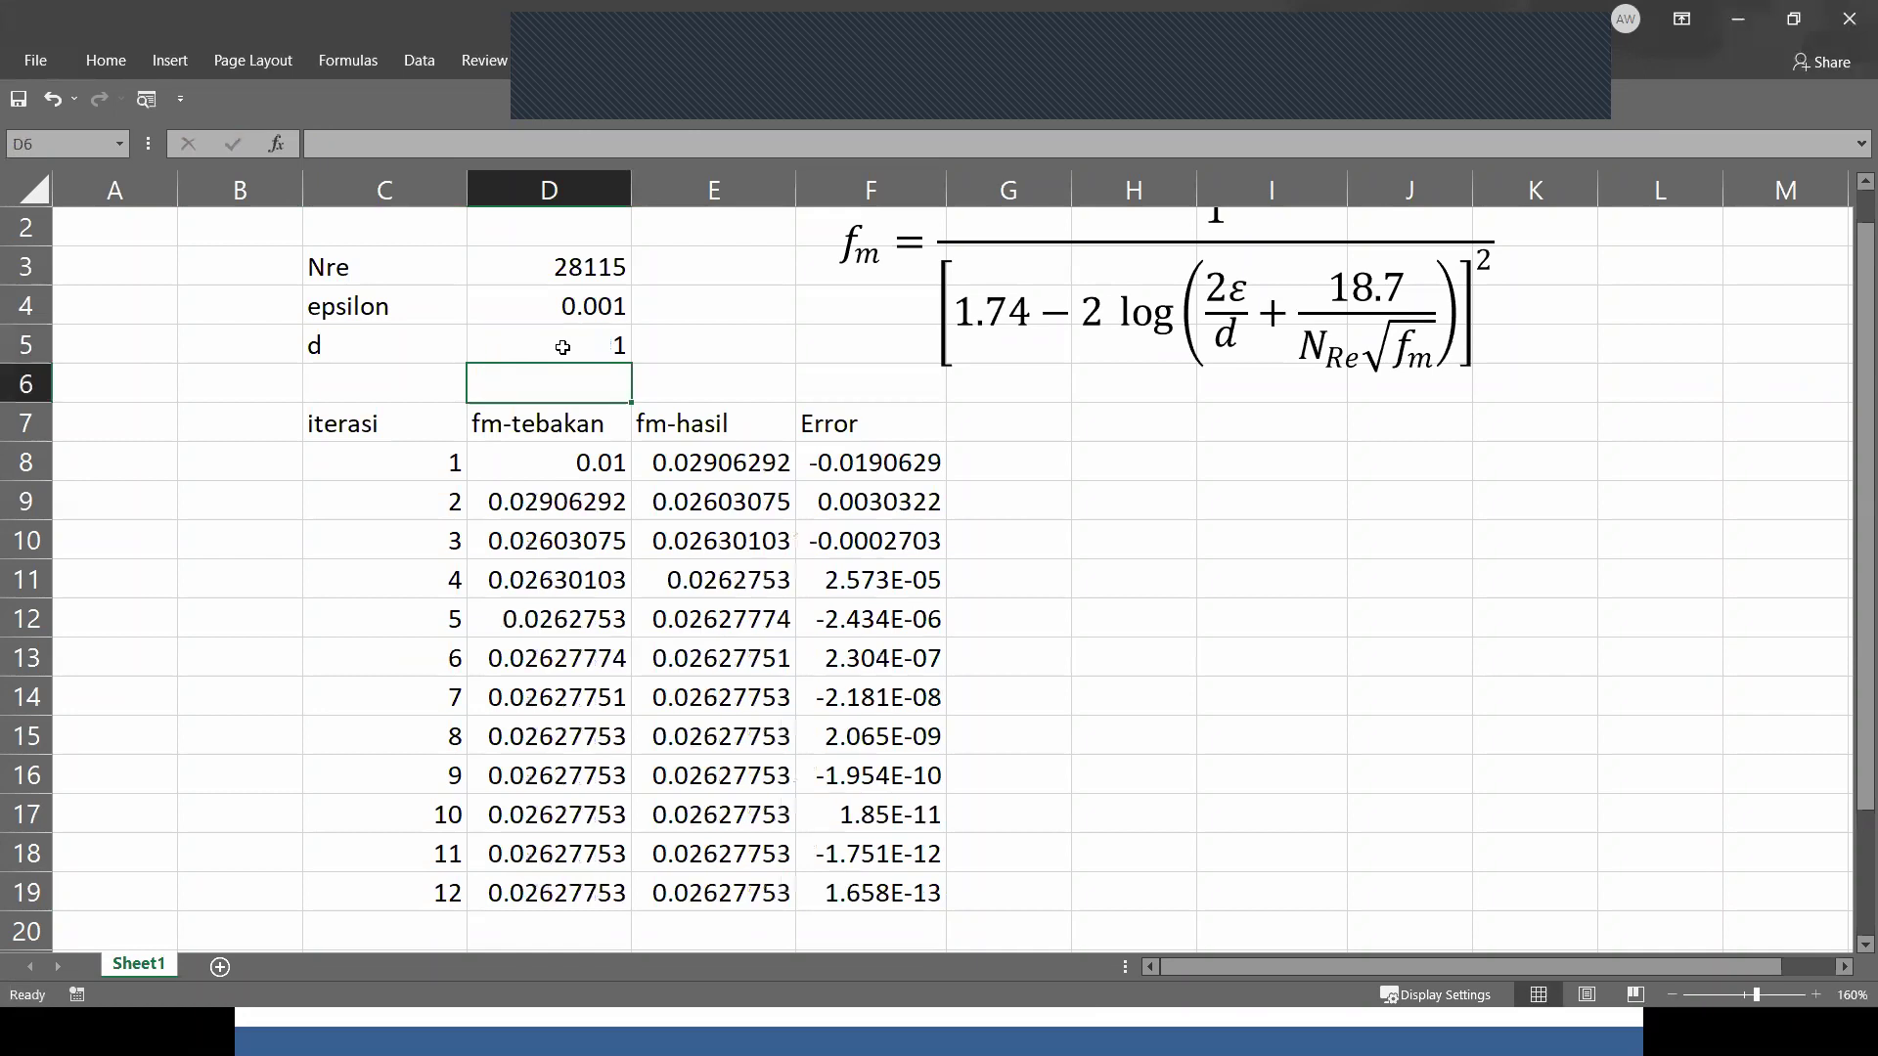
{"action": "scroll", "coordinate": [822, 718], "scroll_direction": "down", "scroll_amount": 1}
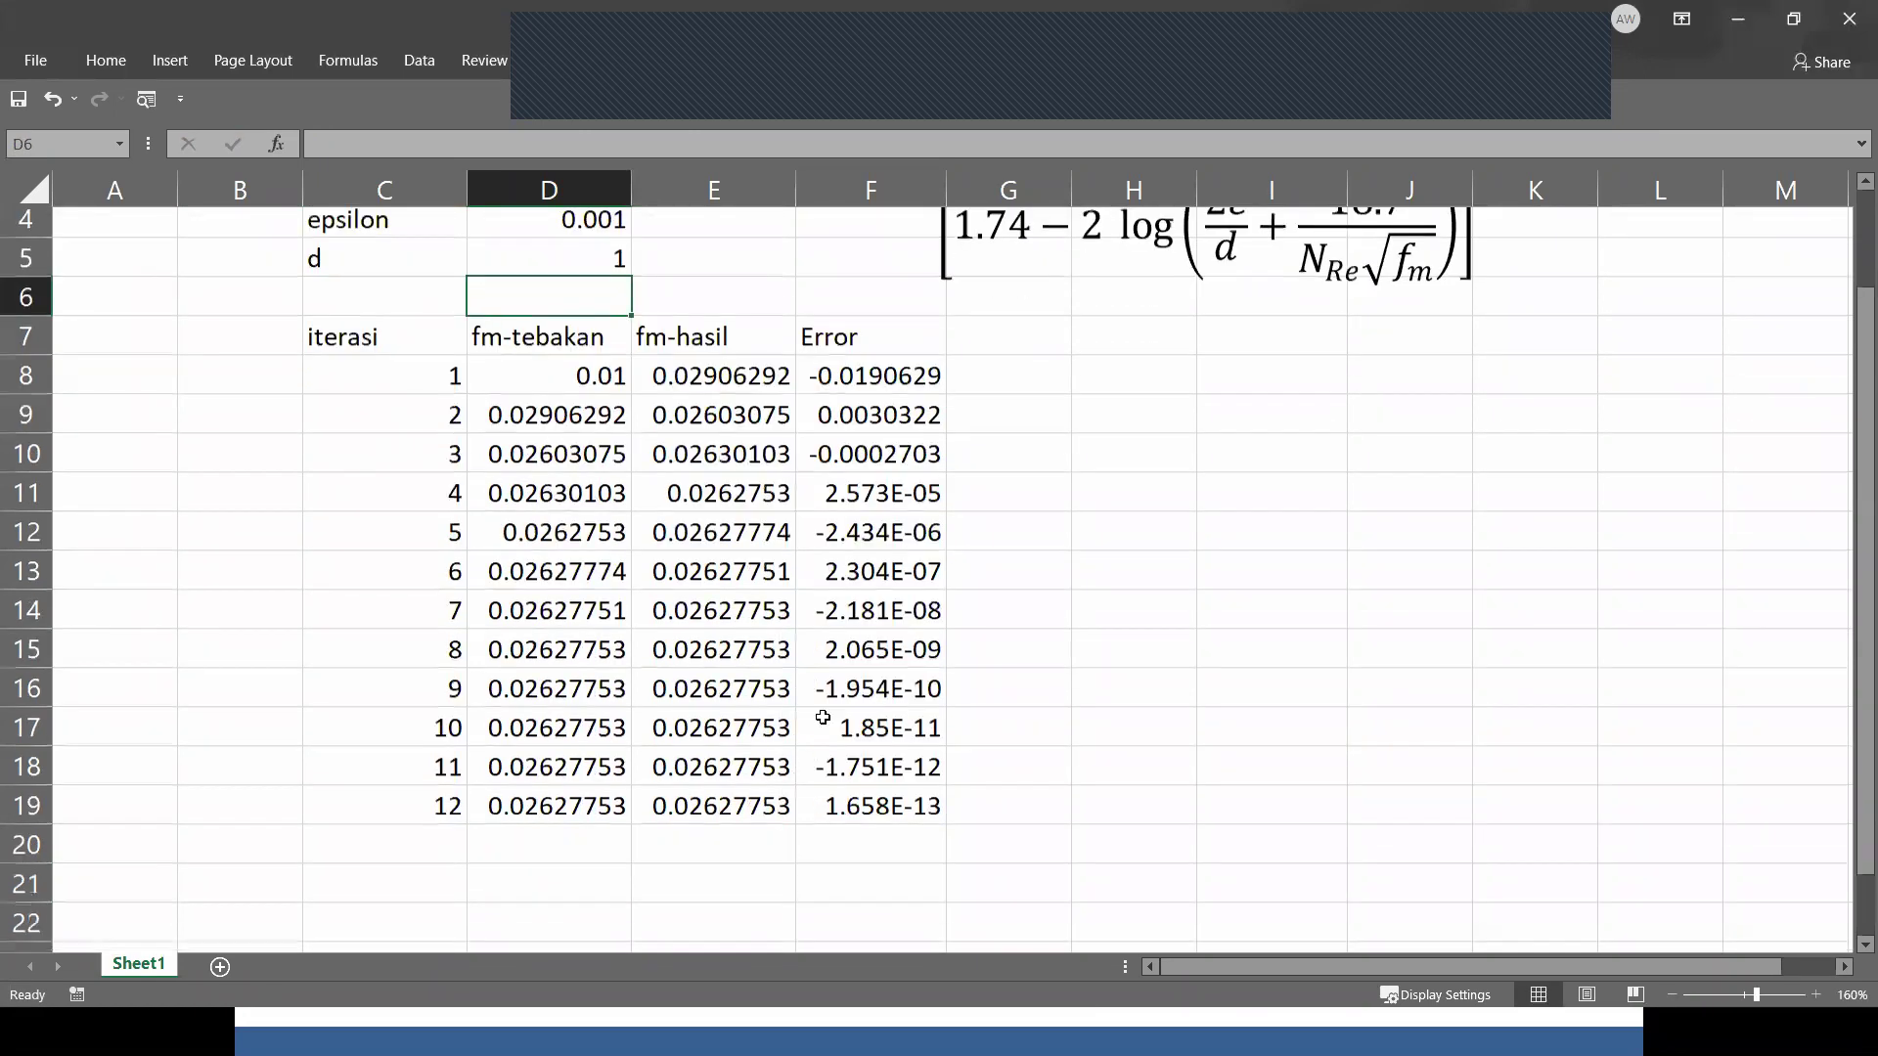
{"action": "scroll", "coordinate": [743, 741], "scroll_direction": "down", "scroll_amount": 2}
{"action": "scroll", "coordinate": [1099, 664], "scroll_direction": "up", "scroll_amount": 3}
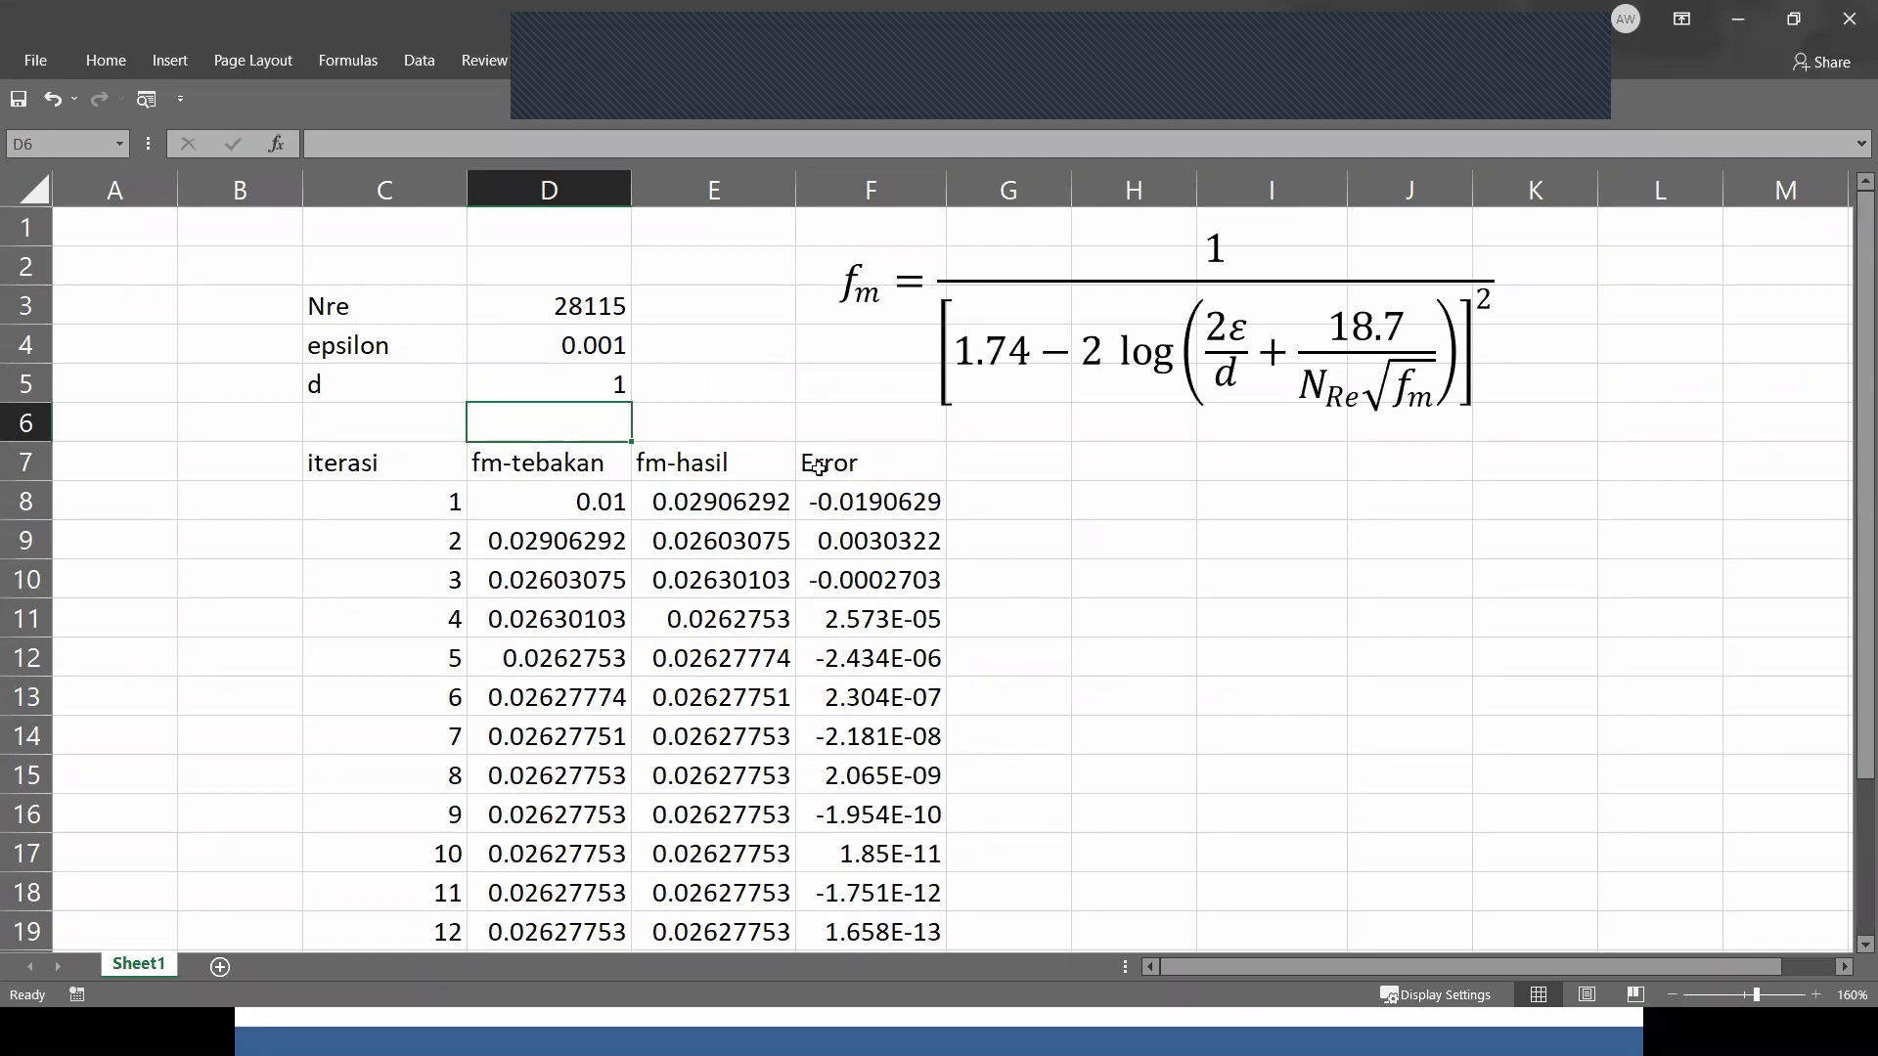
Check the d value in D5, the epsilon term of the fm equation, and the formula in C24.
{"action": "left_click", "coordinate": [578, 387]}
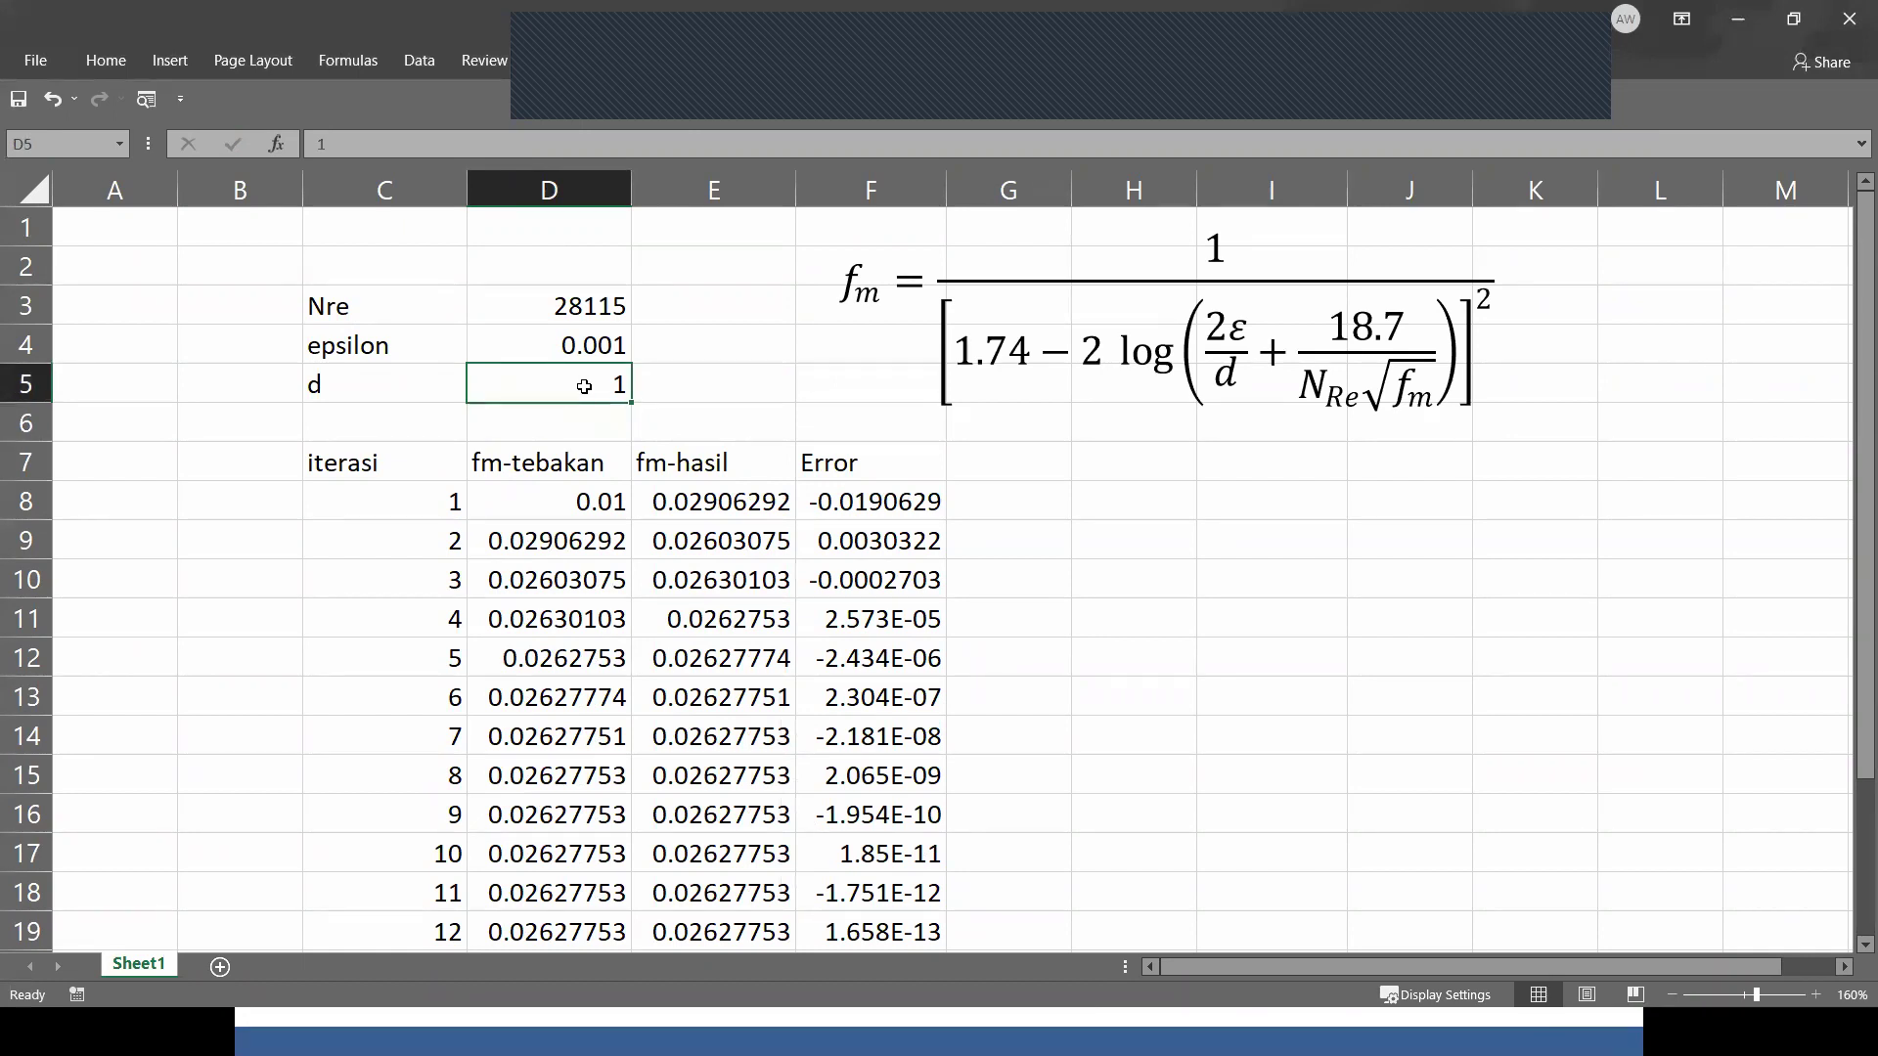
{"action": "double_click", "coordinate": [1239, 328]}
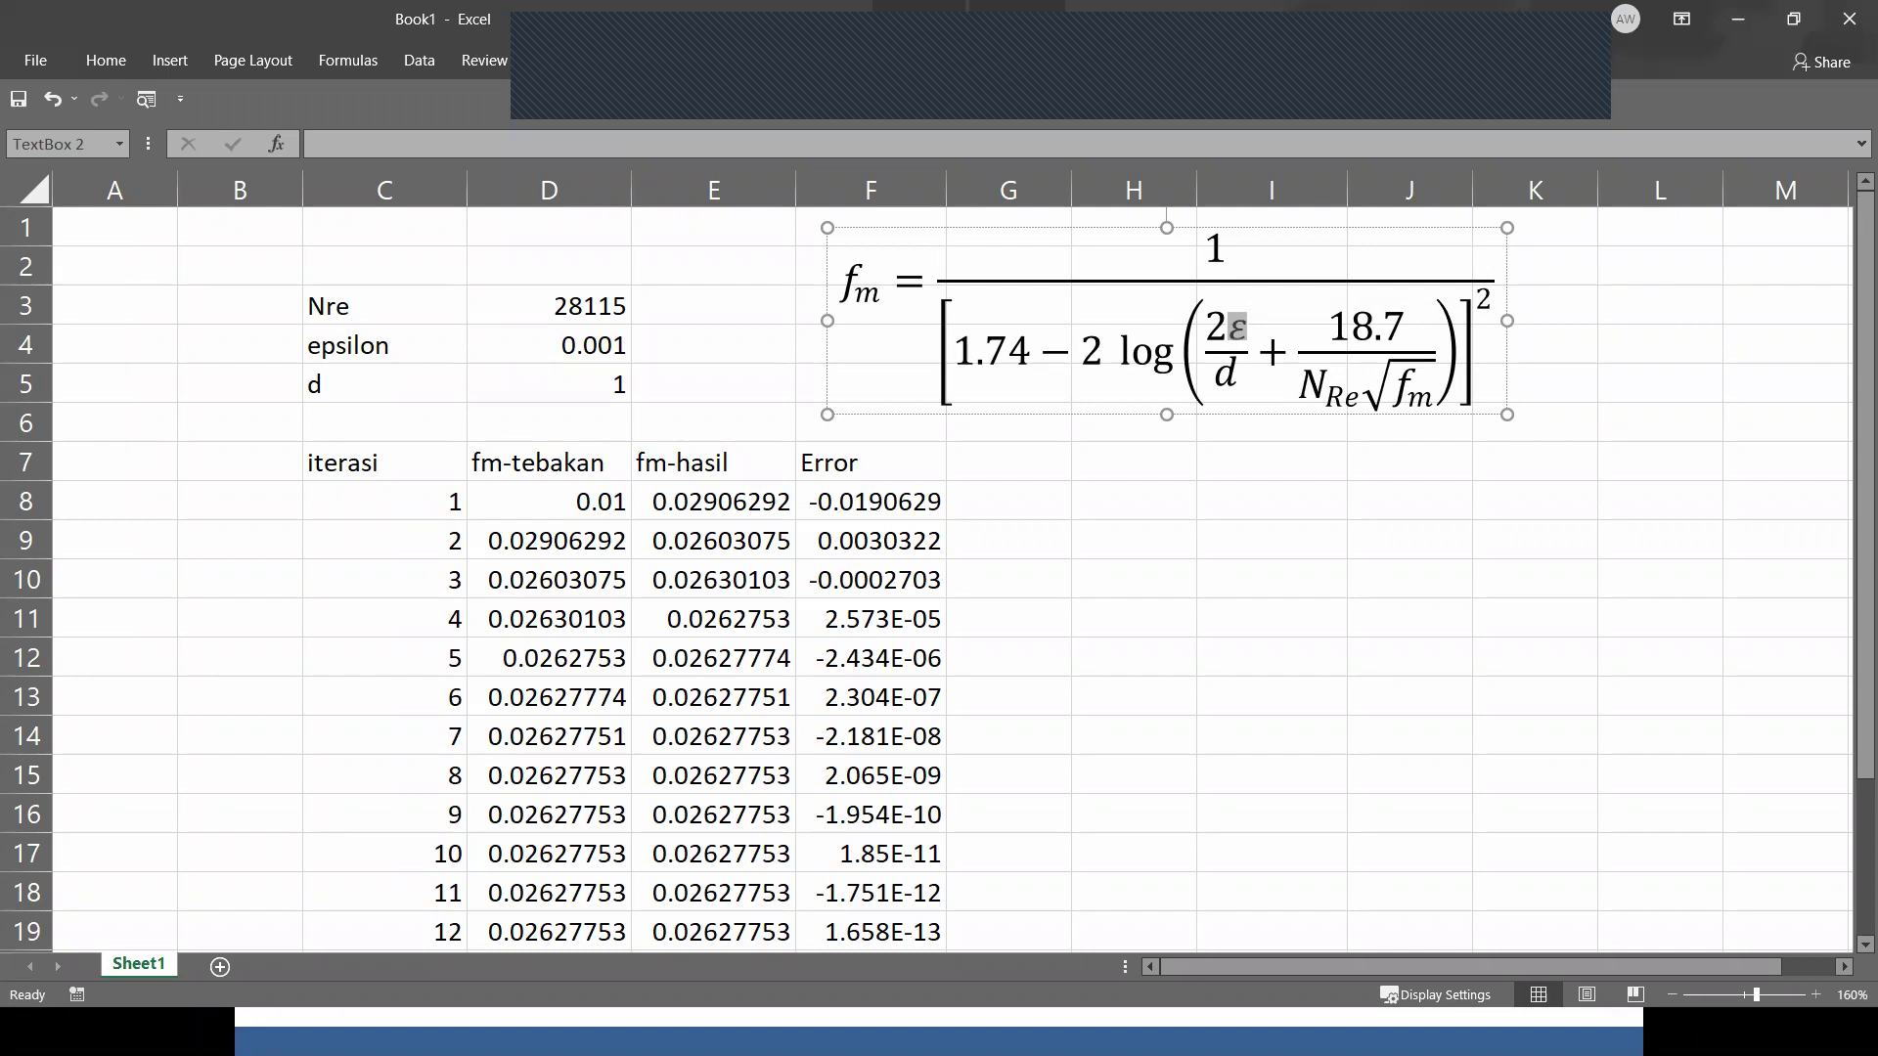
{"action": "key", "text": "alt+Tab"}
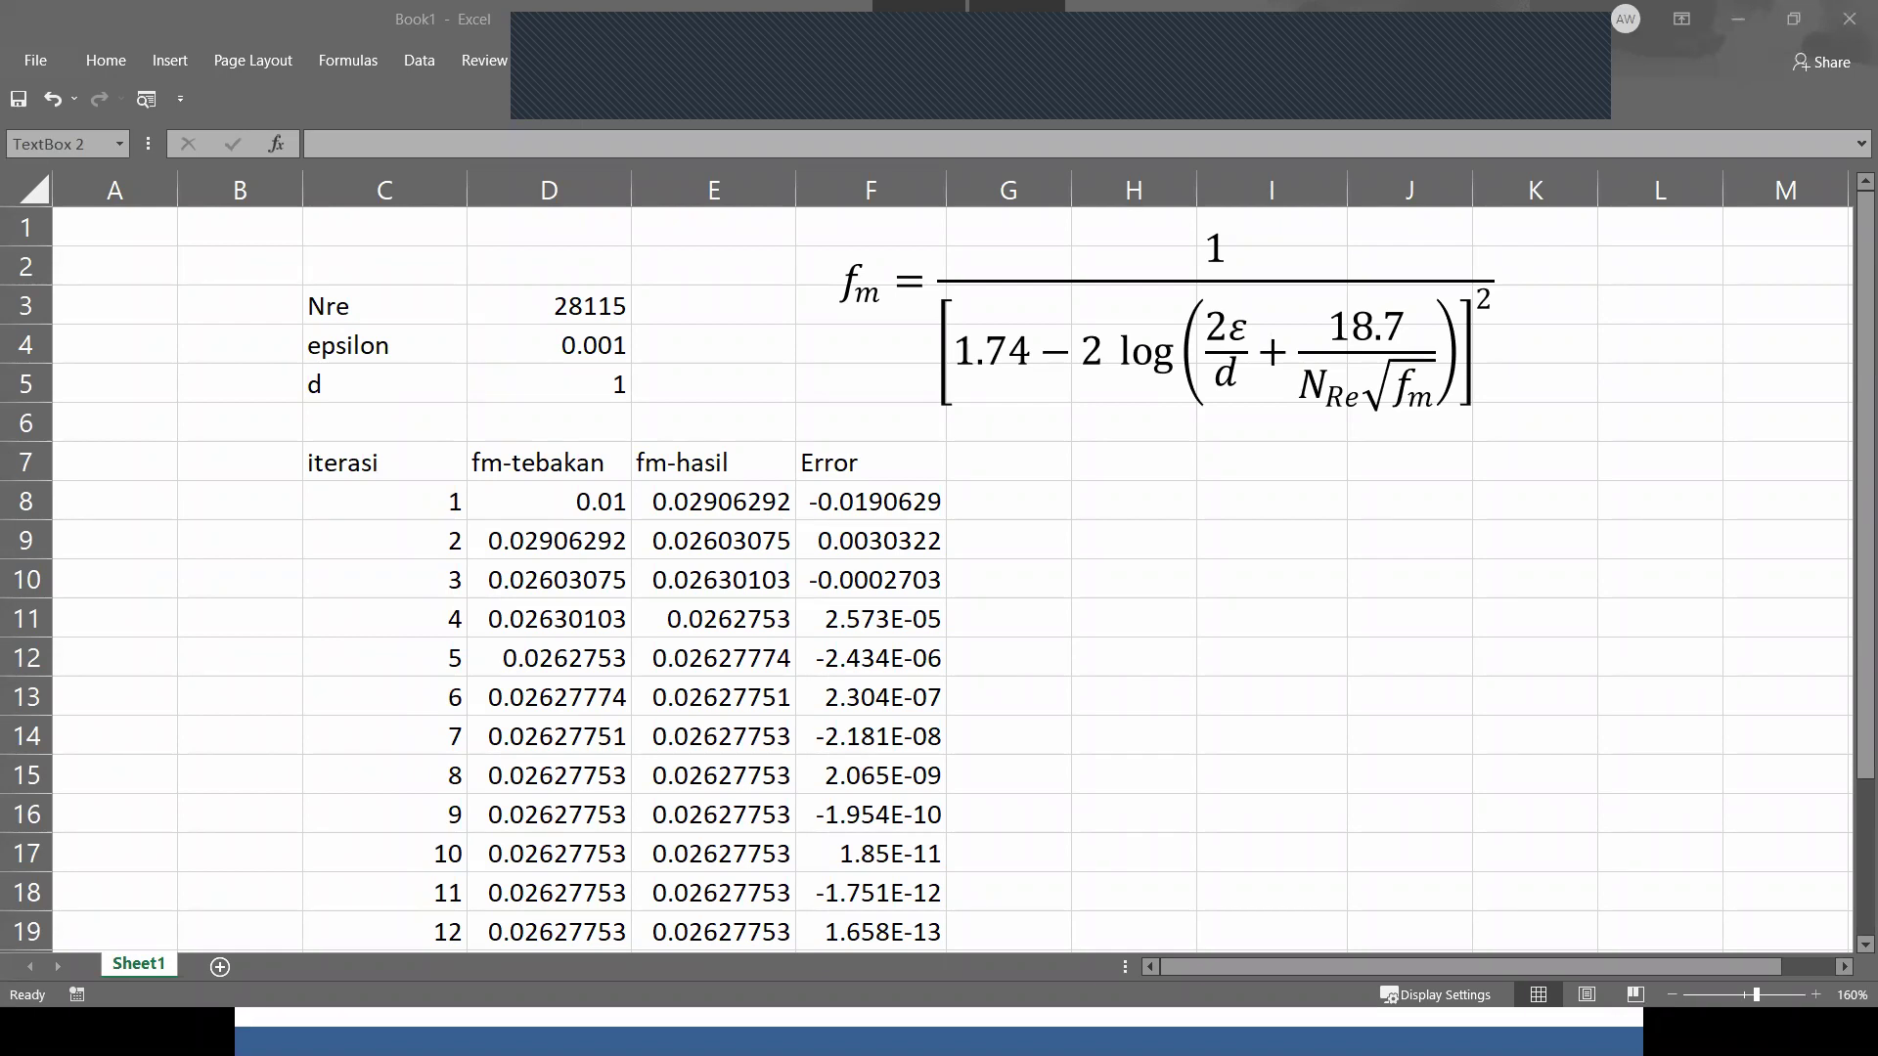
{"action": "key", "text": "alt+Tab"}
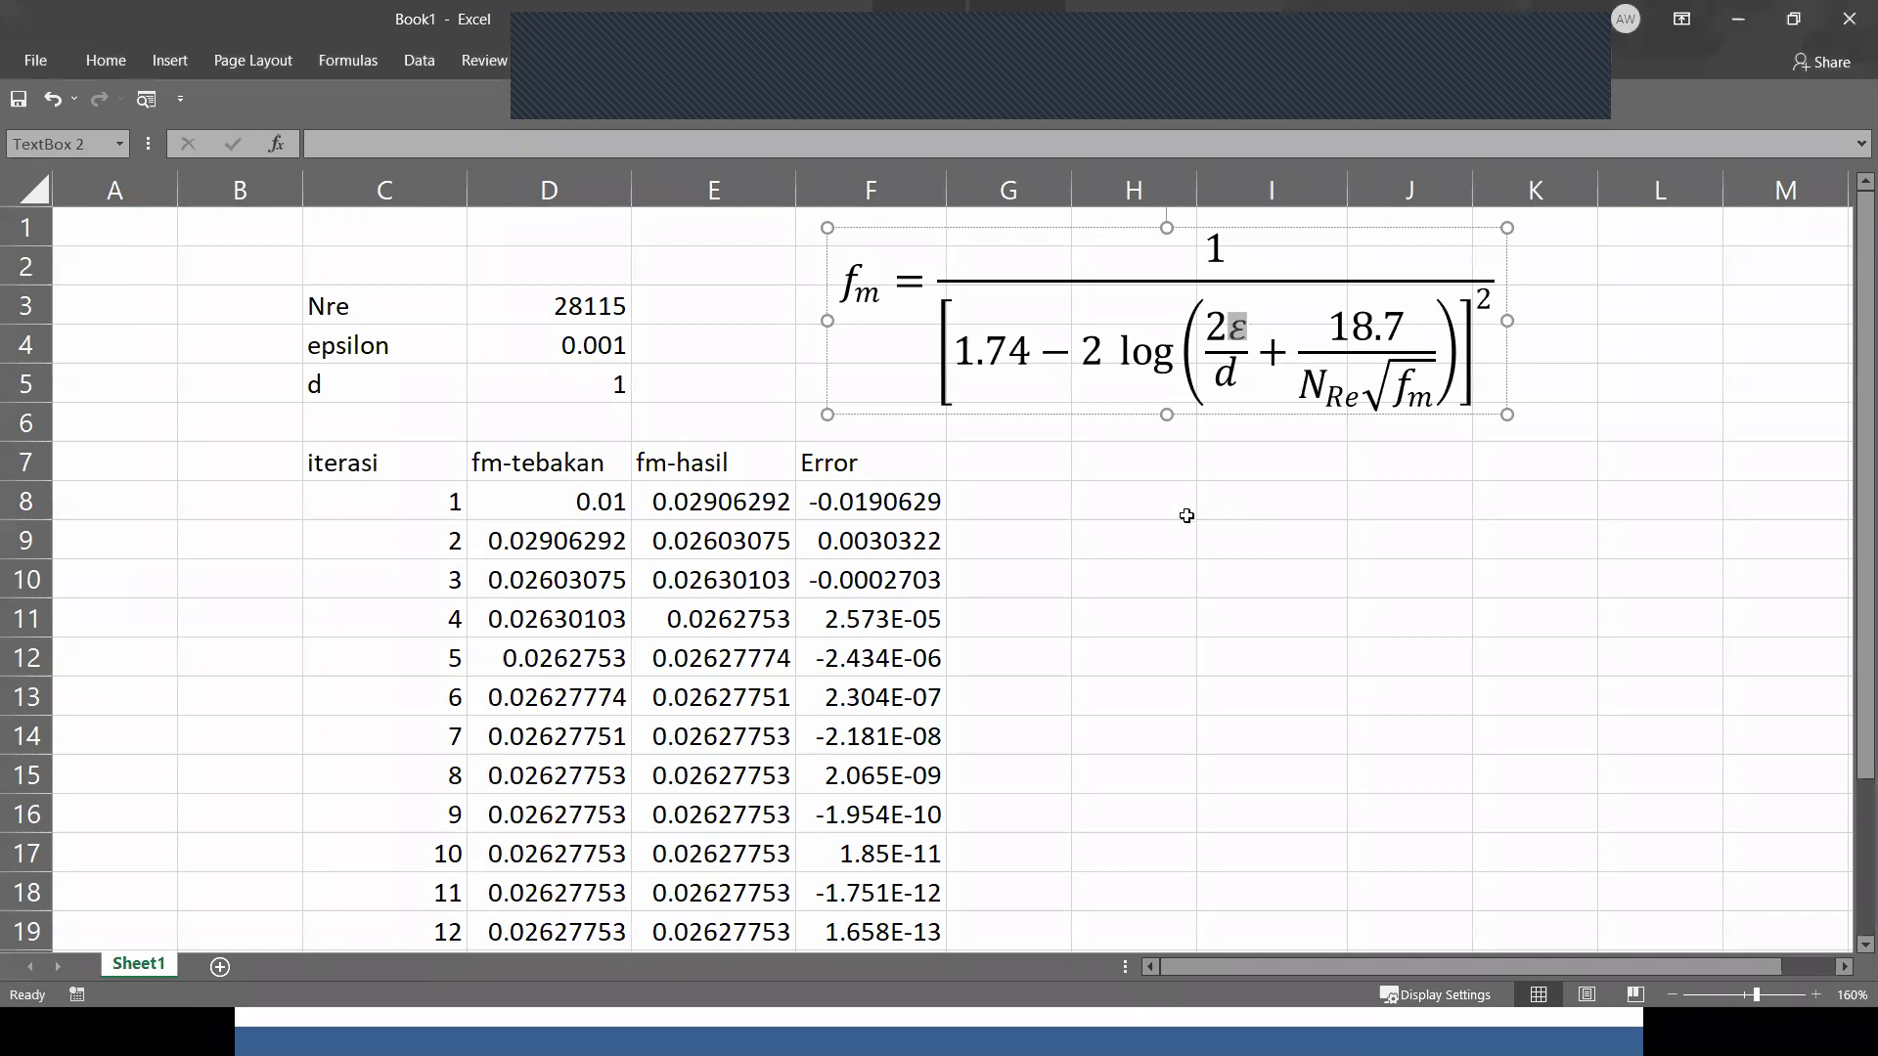
{"action": "left_click", "coordinate": [1187, 513]}
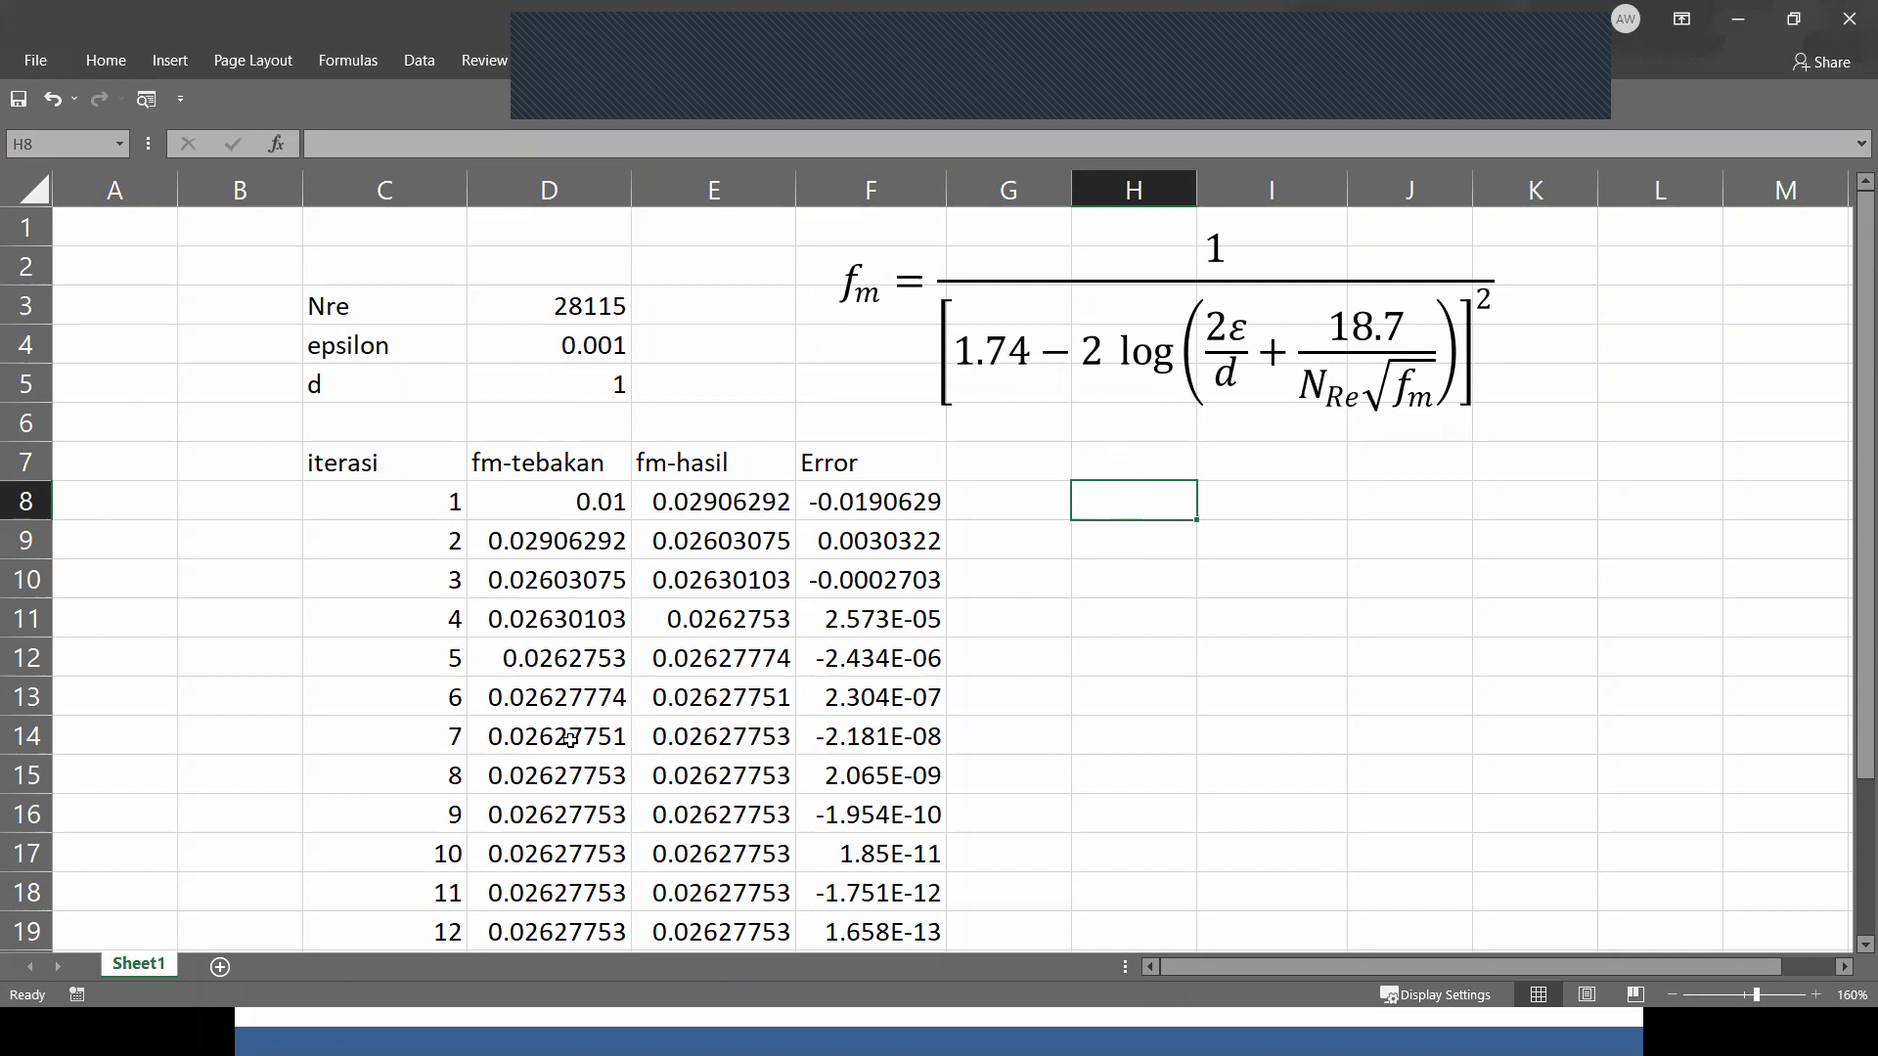
{"action": "scroll", "coordinate": [489, 745], "scroll_direction": "down", "scroll_amount": 3}
{"action": "left_click", "coordinate": [368, 772]}
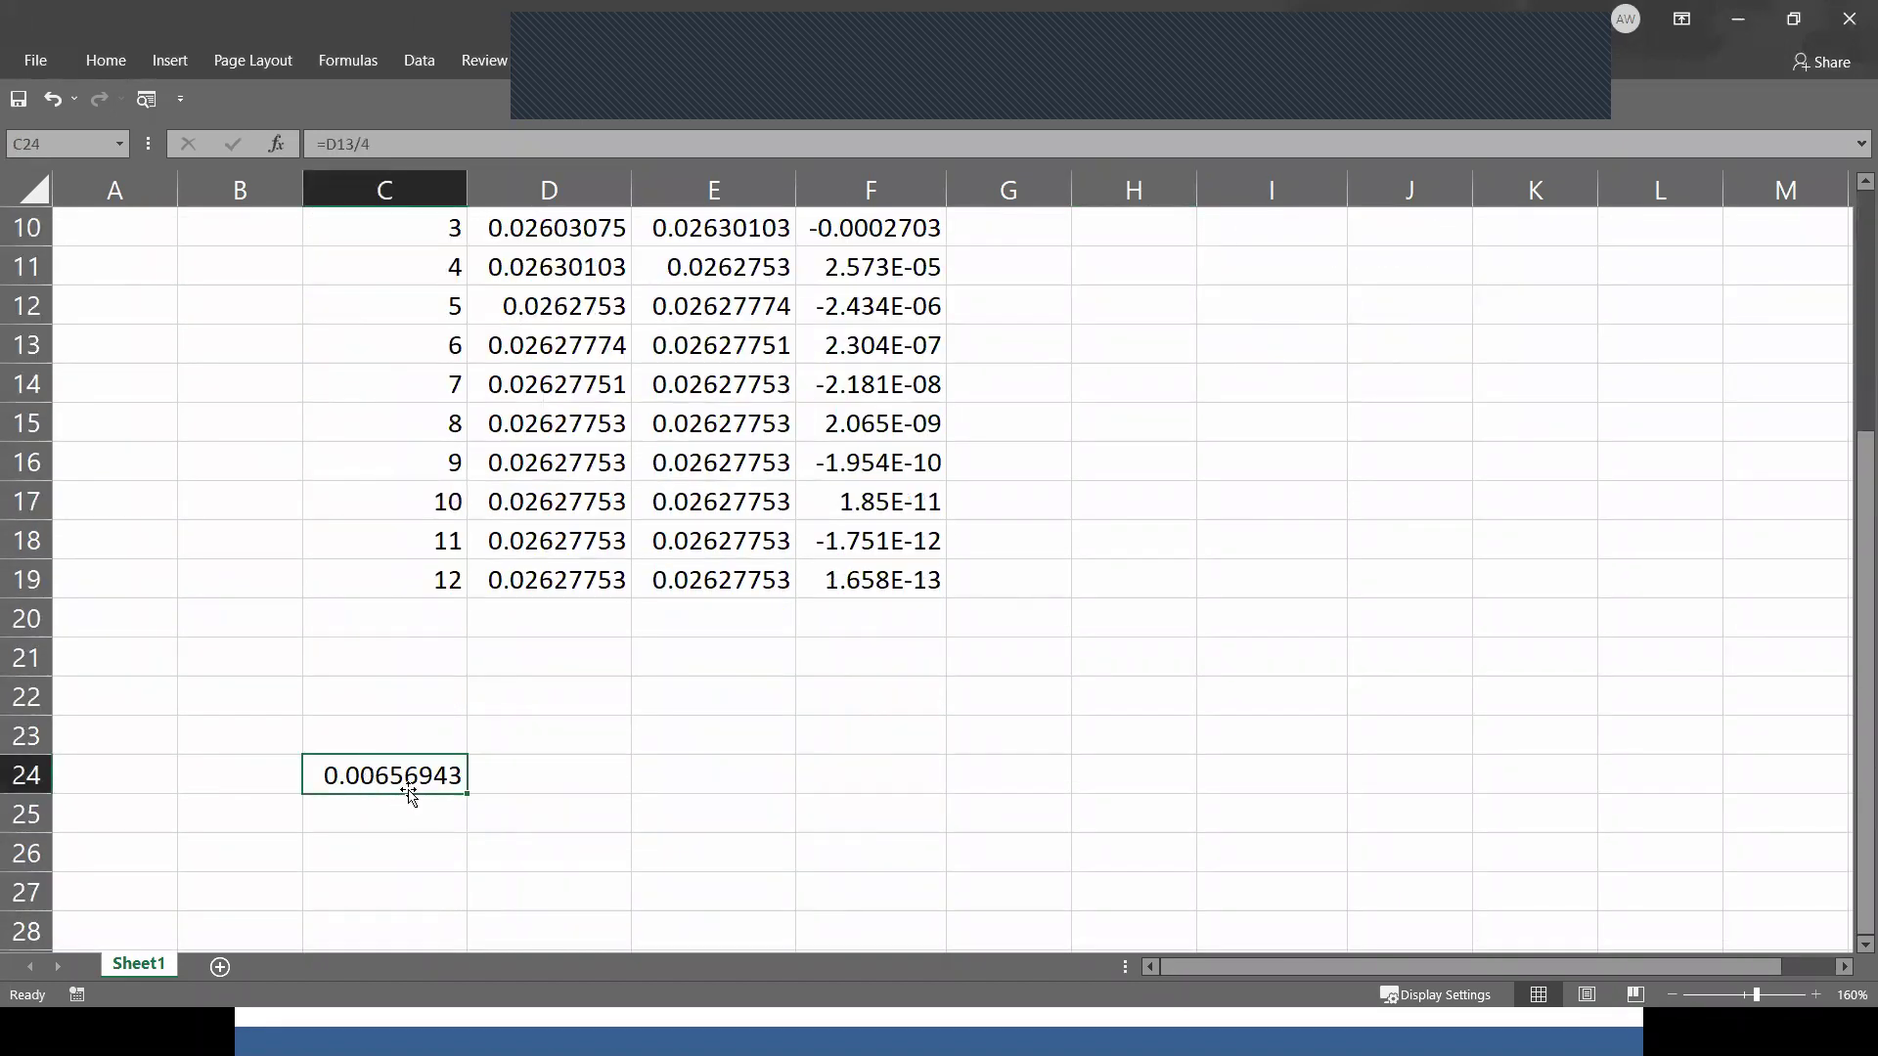
{"action": "scroll", "coordinate": [537, 746], "scroll_direction": "up", "scroll_amount": 3}
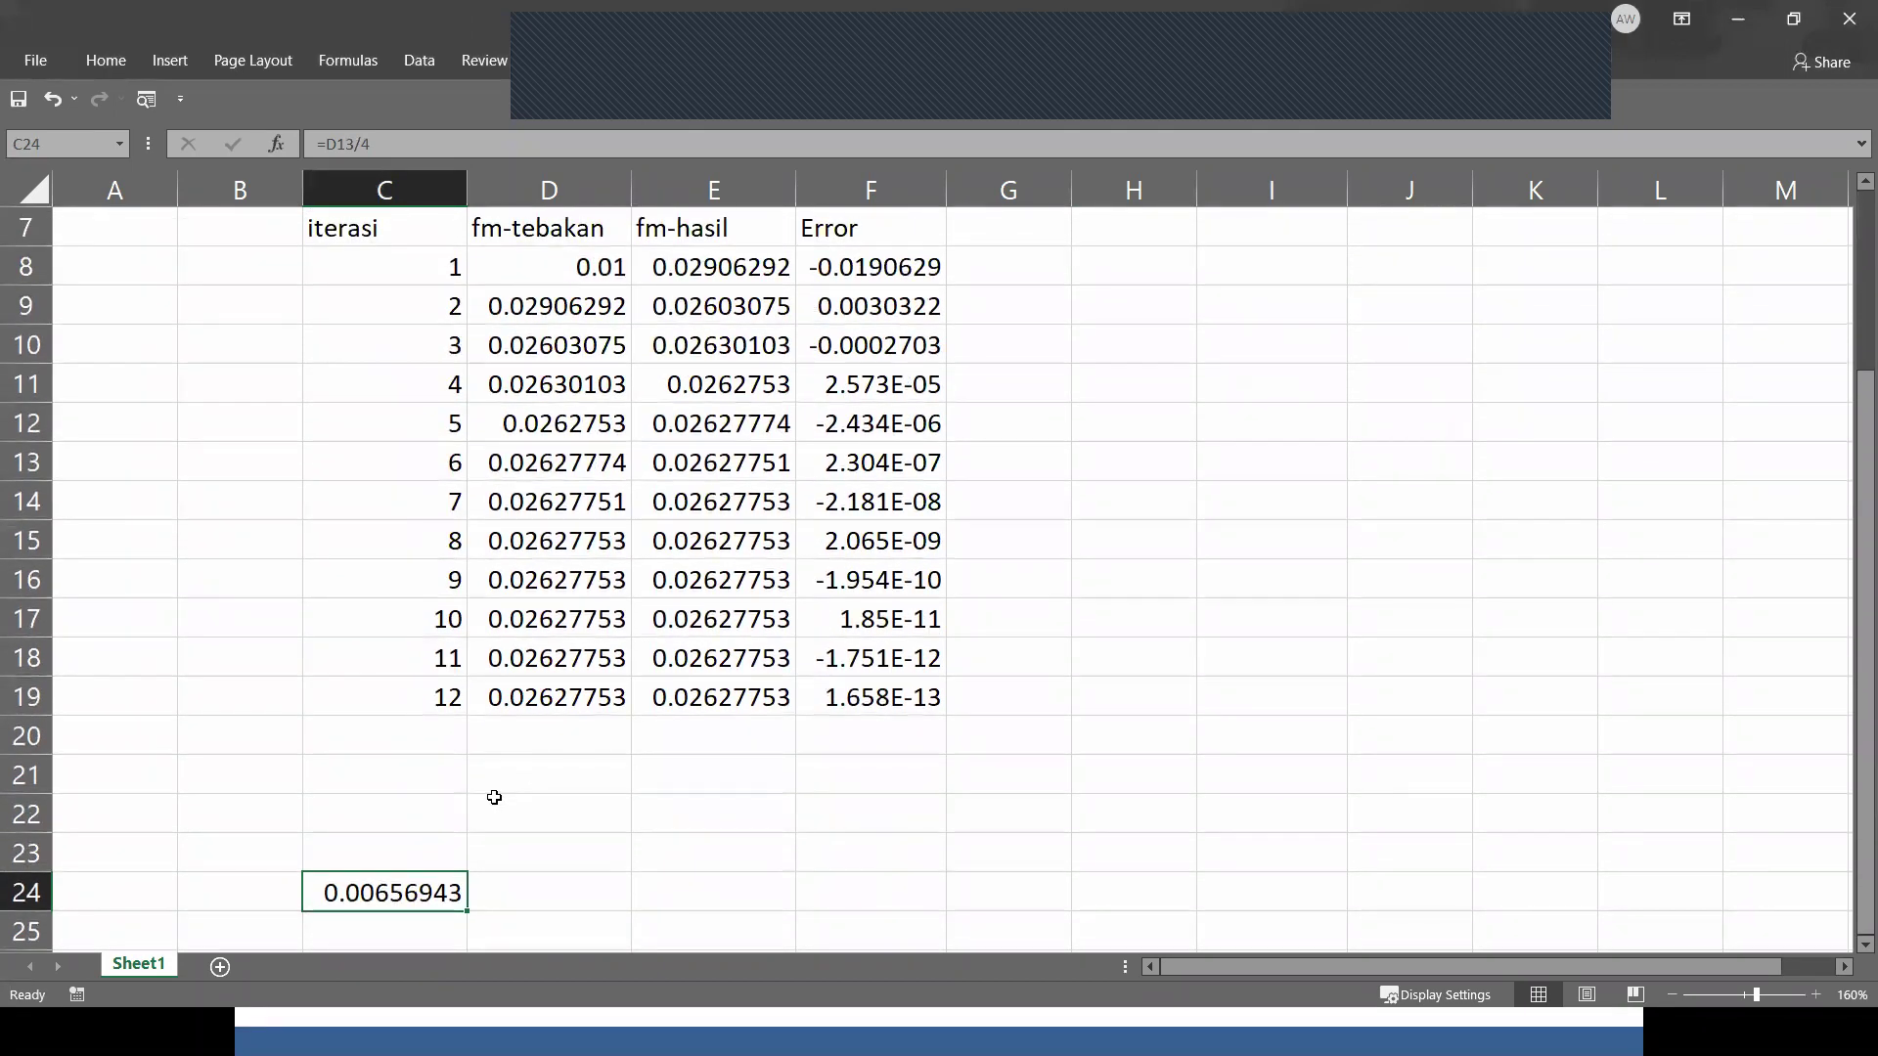
{"action": "scroll", "coordinate": [494, 798], "scroll_direction": "up", "scroll_amount": 2}
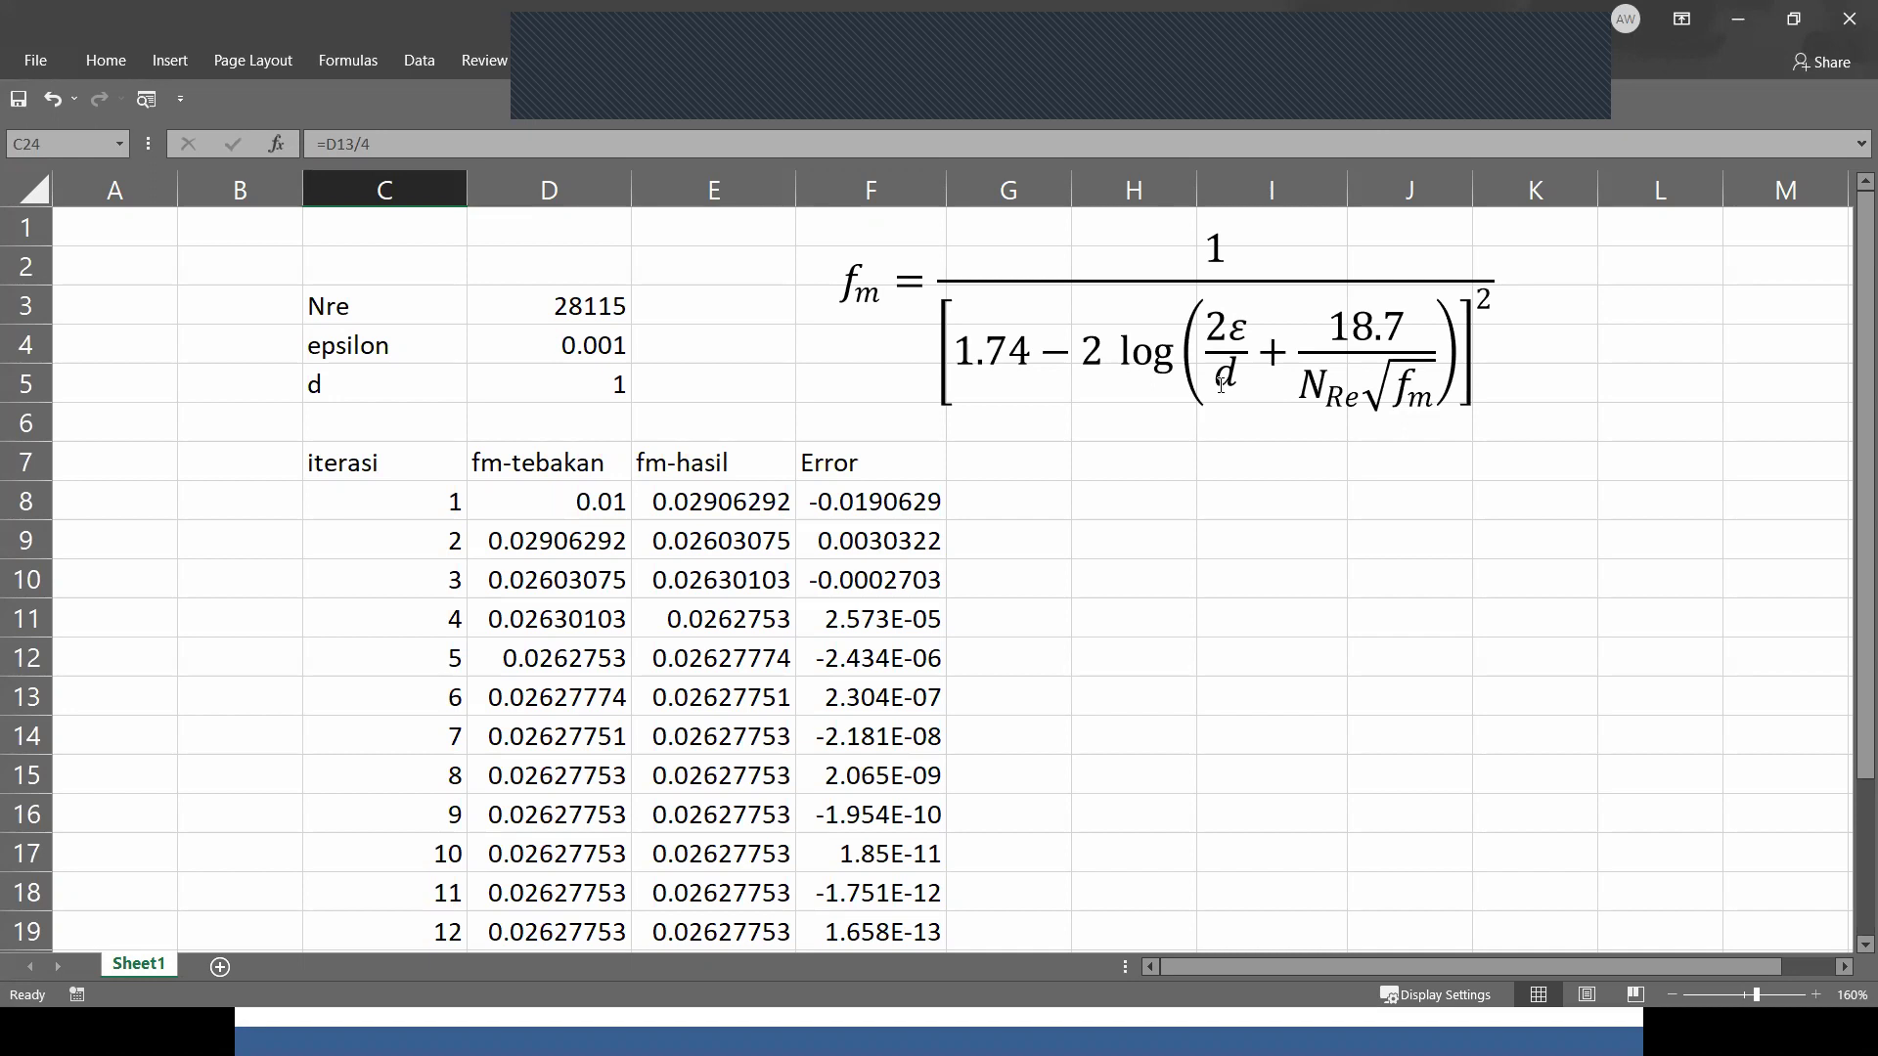
Compare the 2ε/d term of the fm equation with the epsilon label and value in C4:D4.
{"action": "left_click", "coordinate": [1239, 331]}
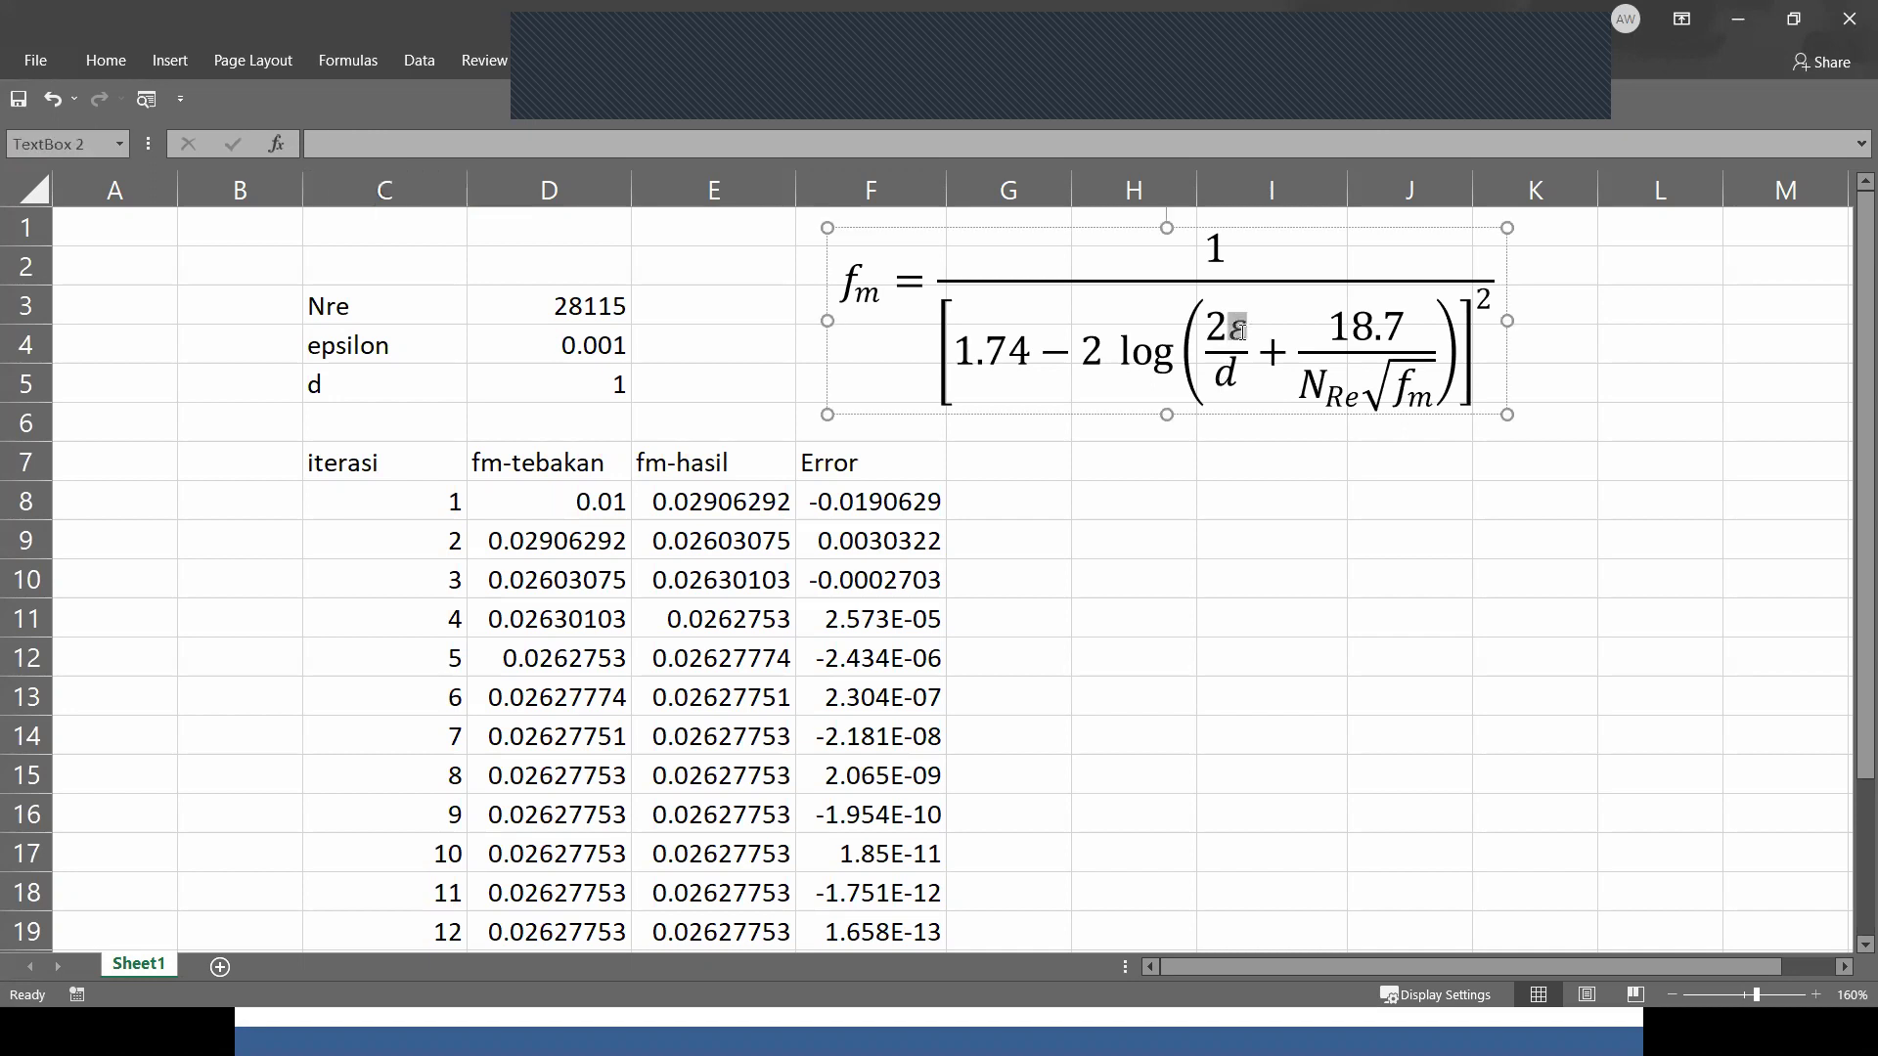
{"action": "double_click", "coordinate": [1240, 332]}
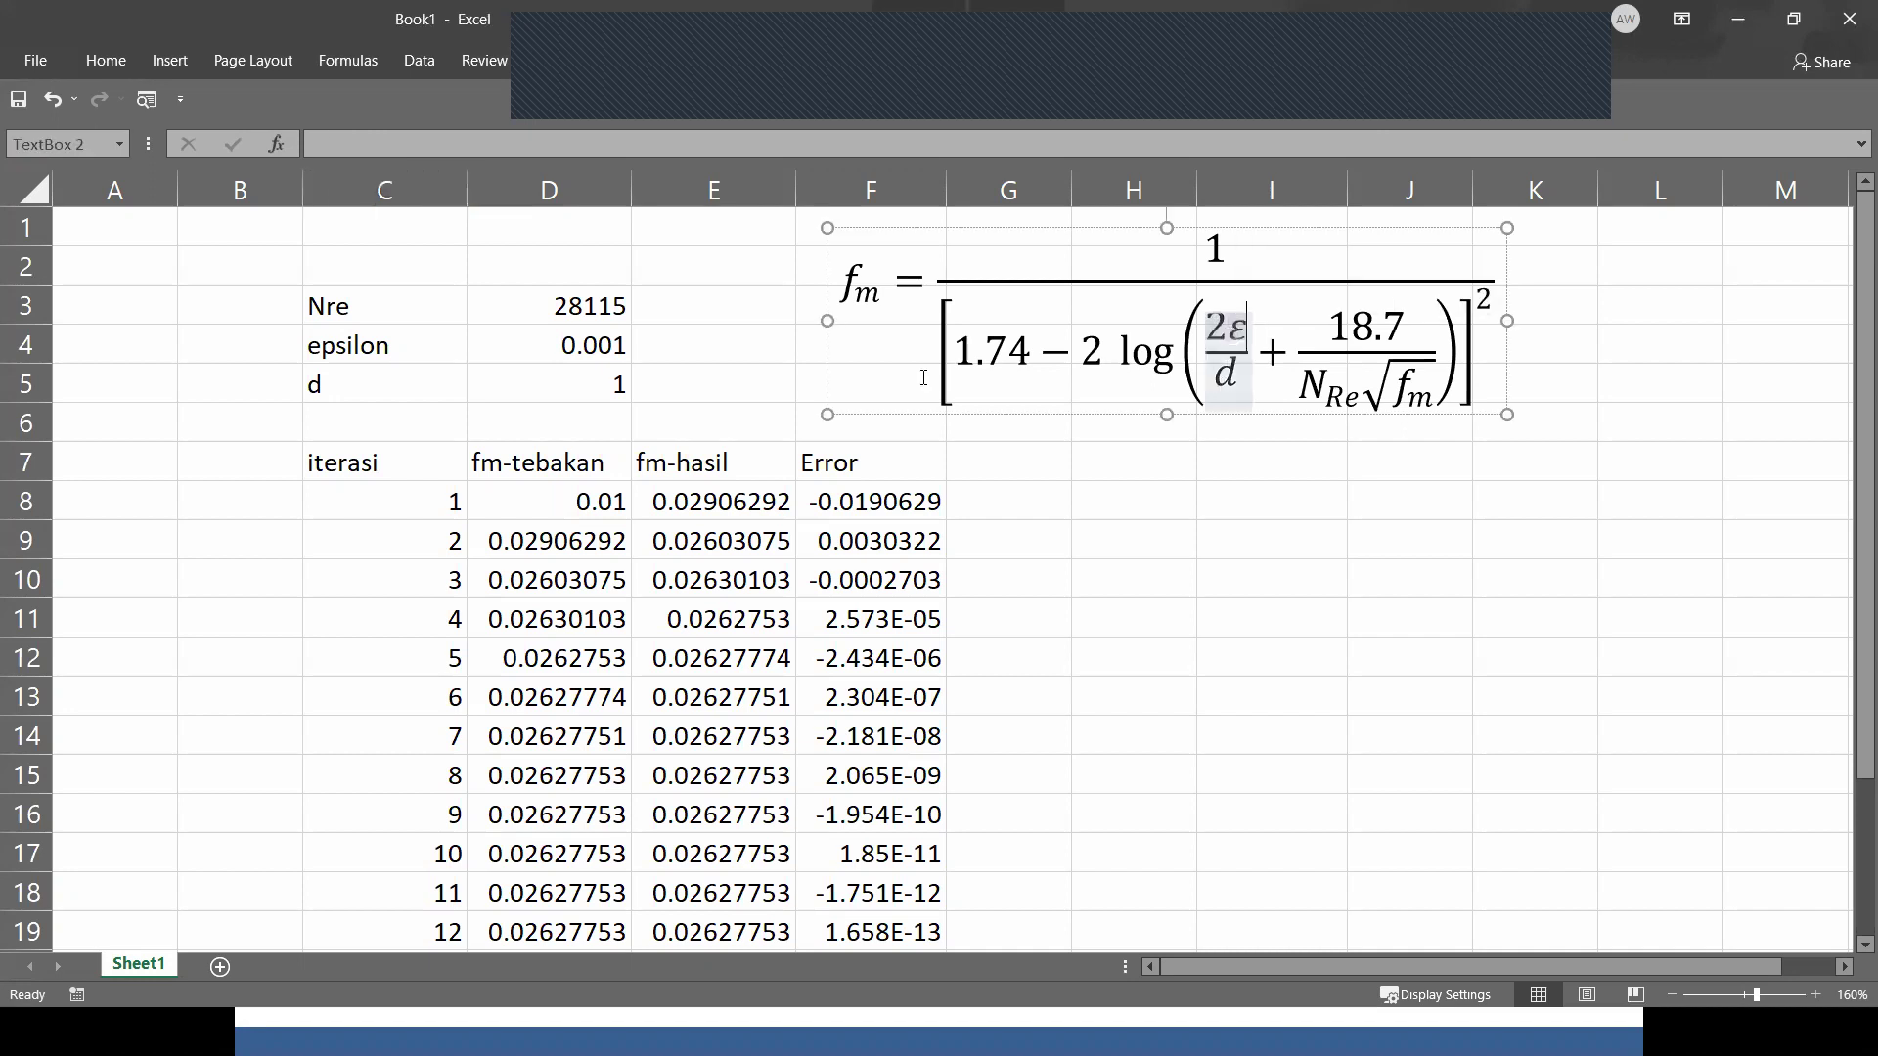
{"action": "left_click", "coordinate": [342, 348]}
{"action": "left_click", "coordinate": [554, 350]}
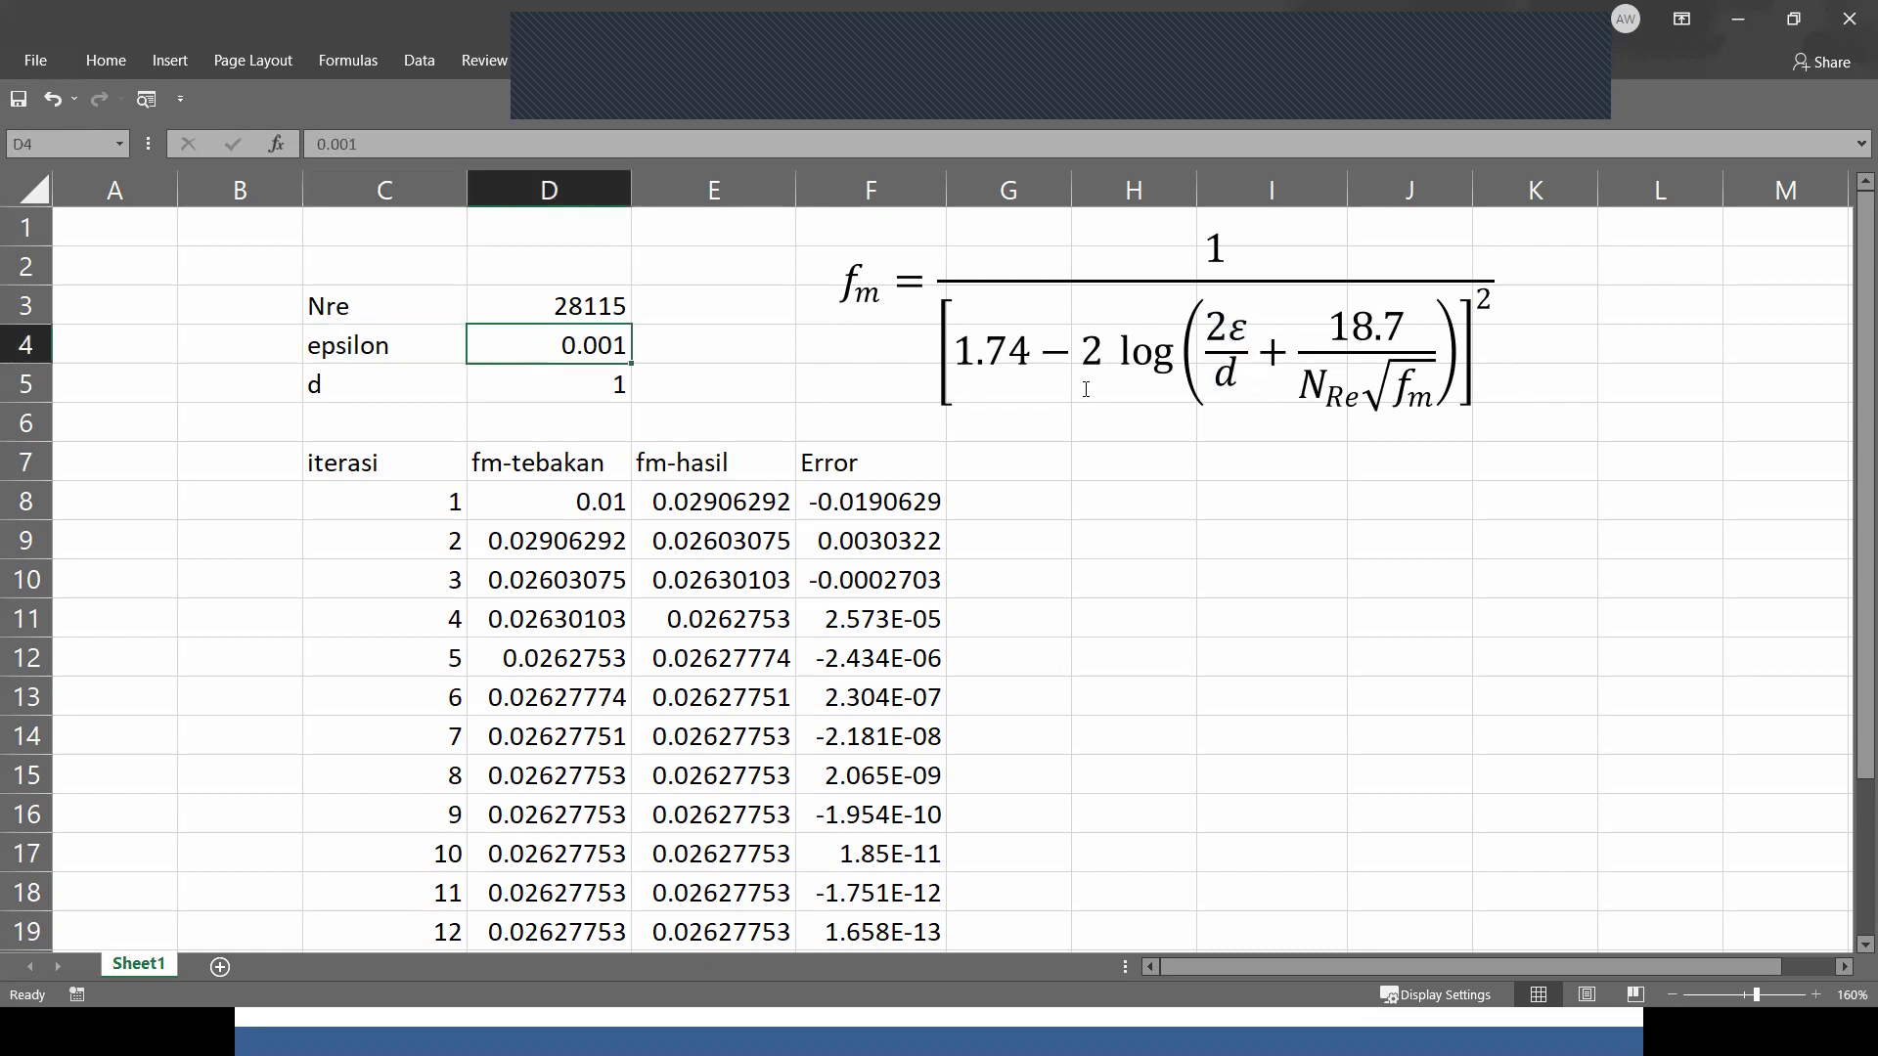
{"action": "left_click", "coordinate": [322, 348]}
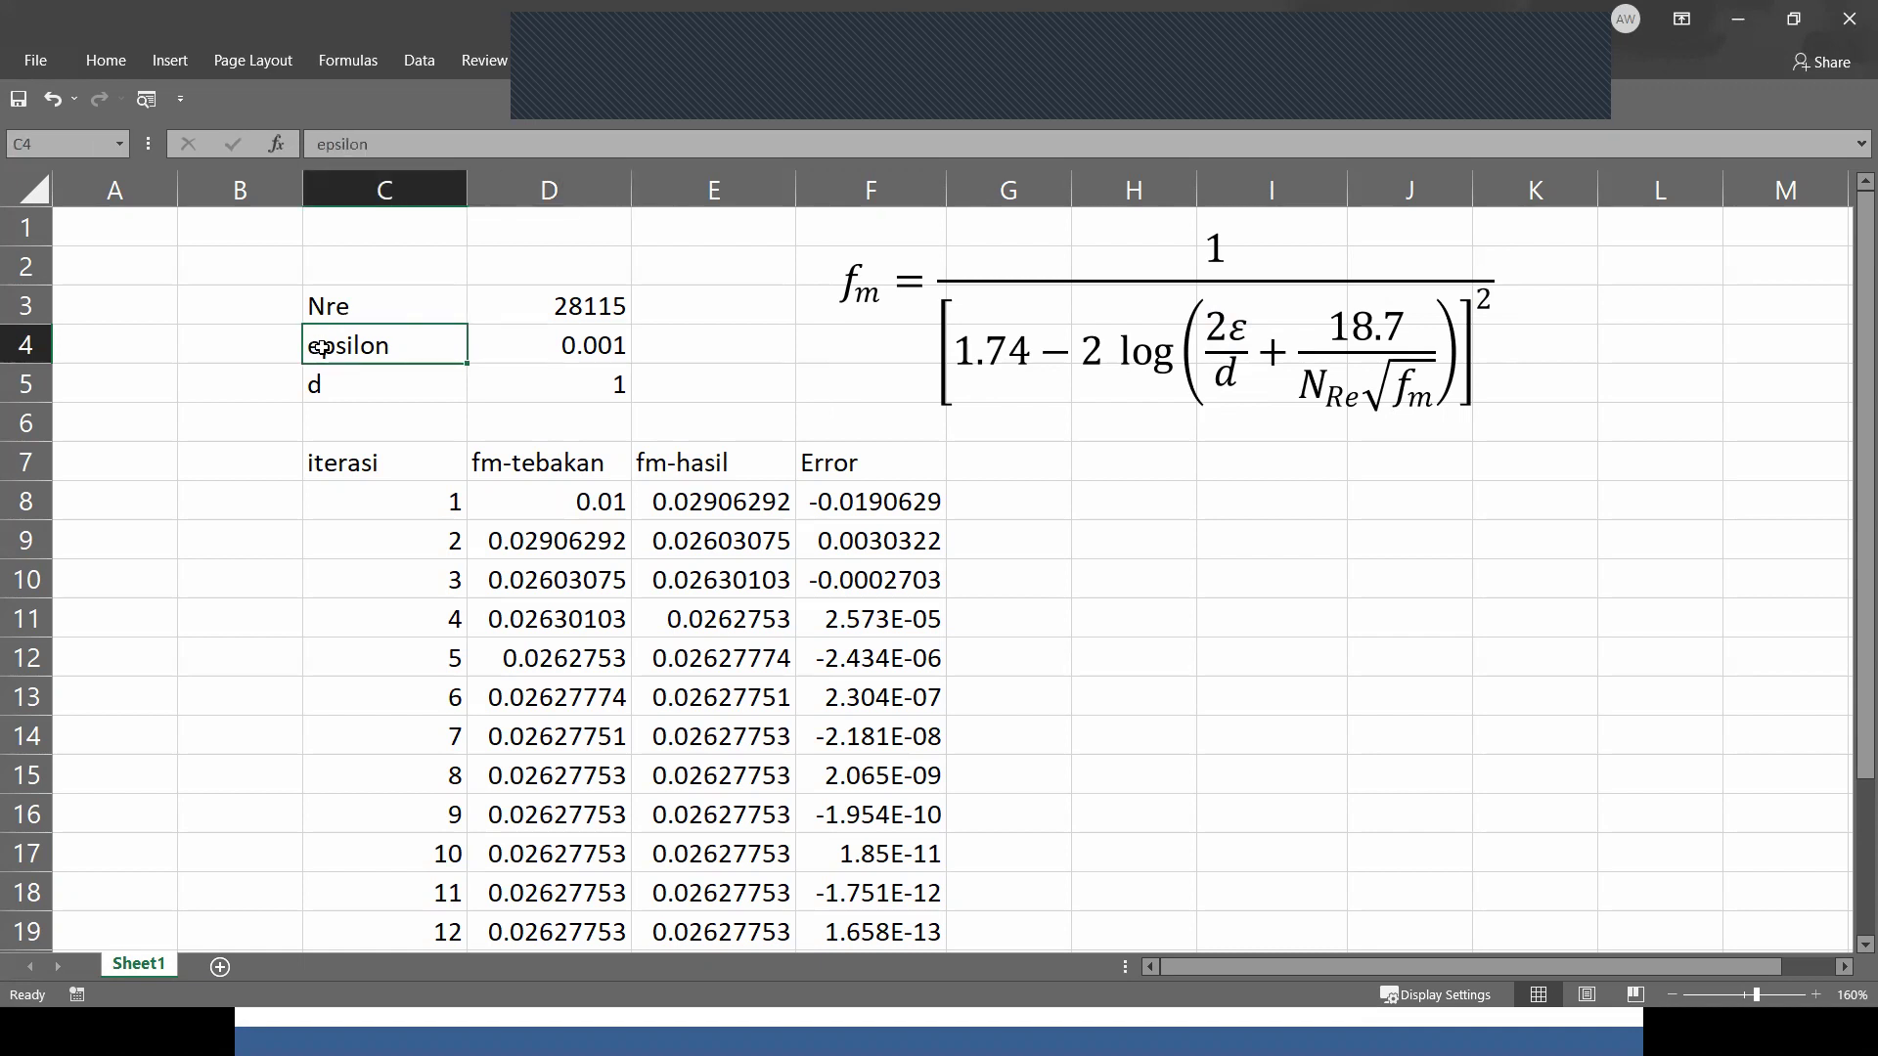
Insert a new row above the d row and label it "rel roughness" in C5.
{"action": "left_click", "coordinate": [16, 386]}
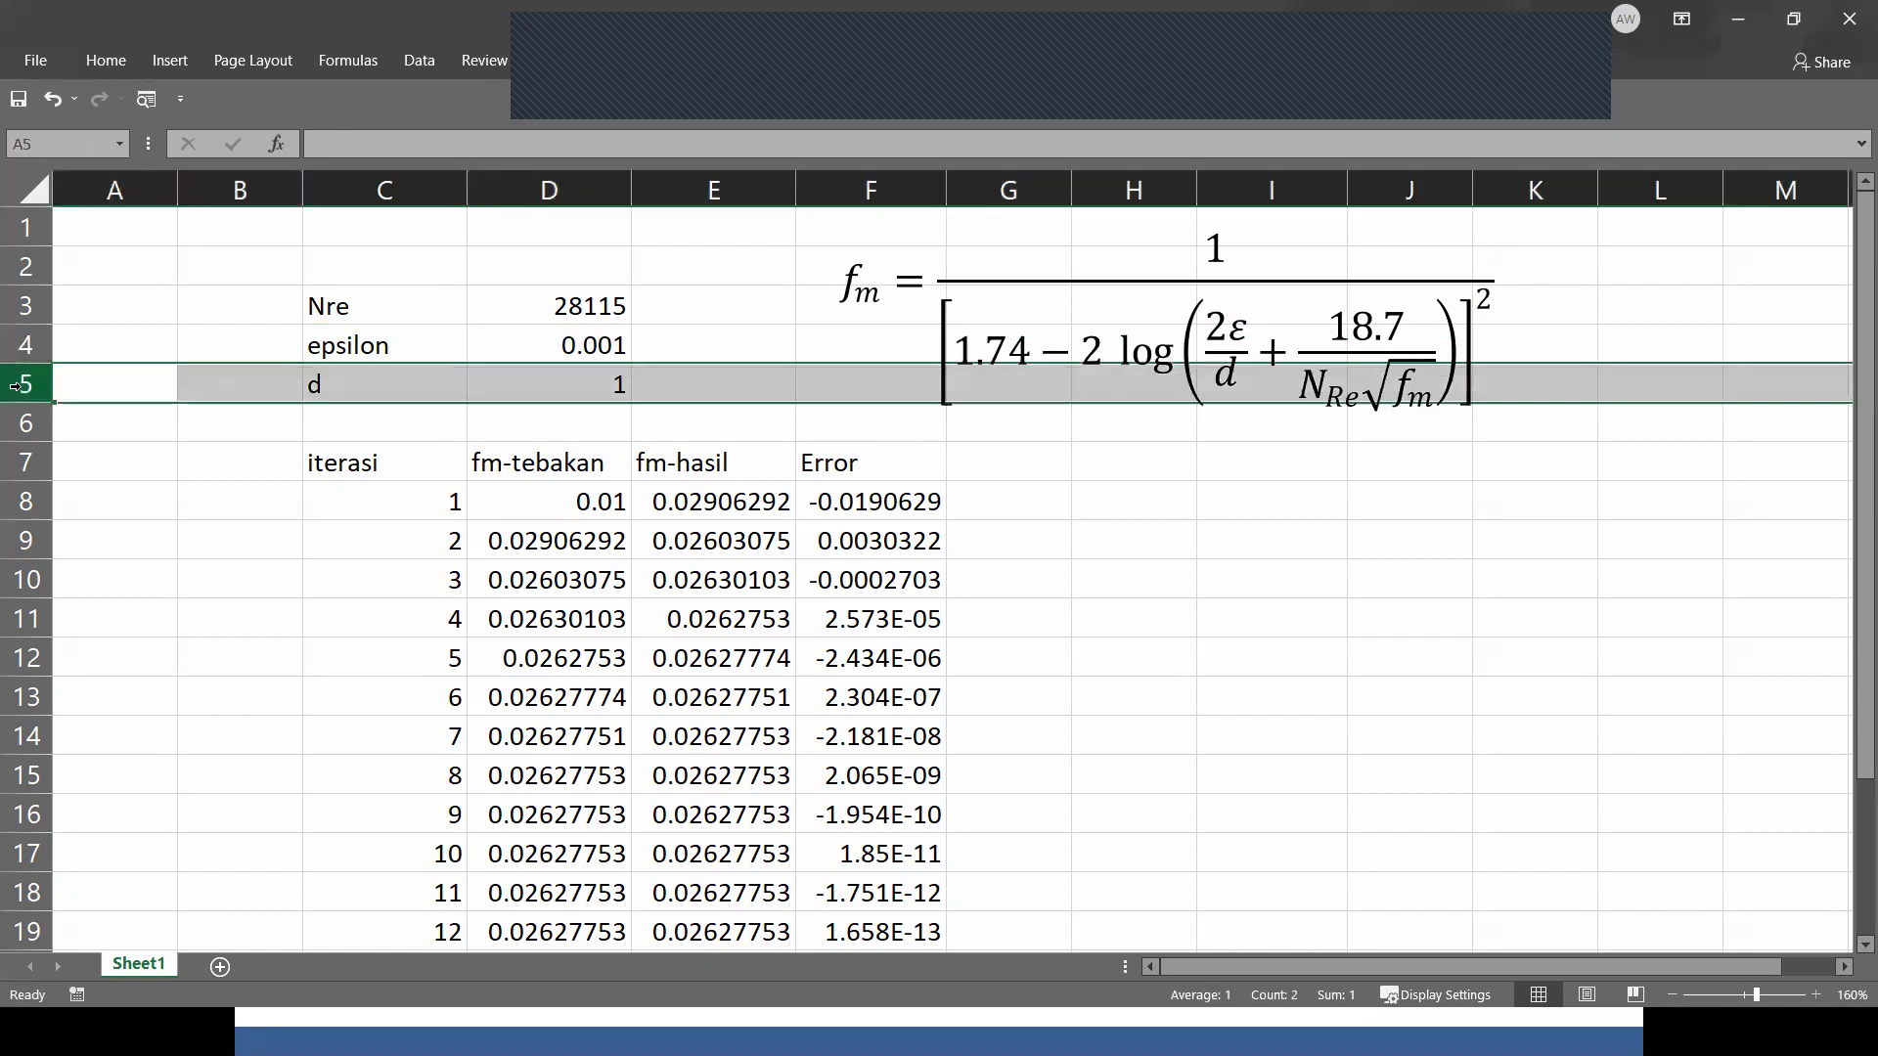
{"action": "right_click", "coordinate": [15, 385]}
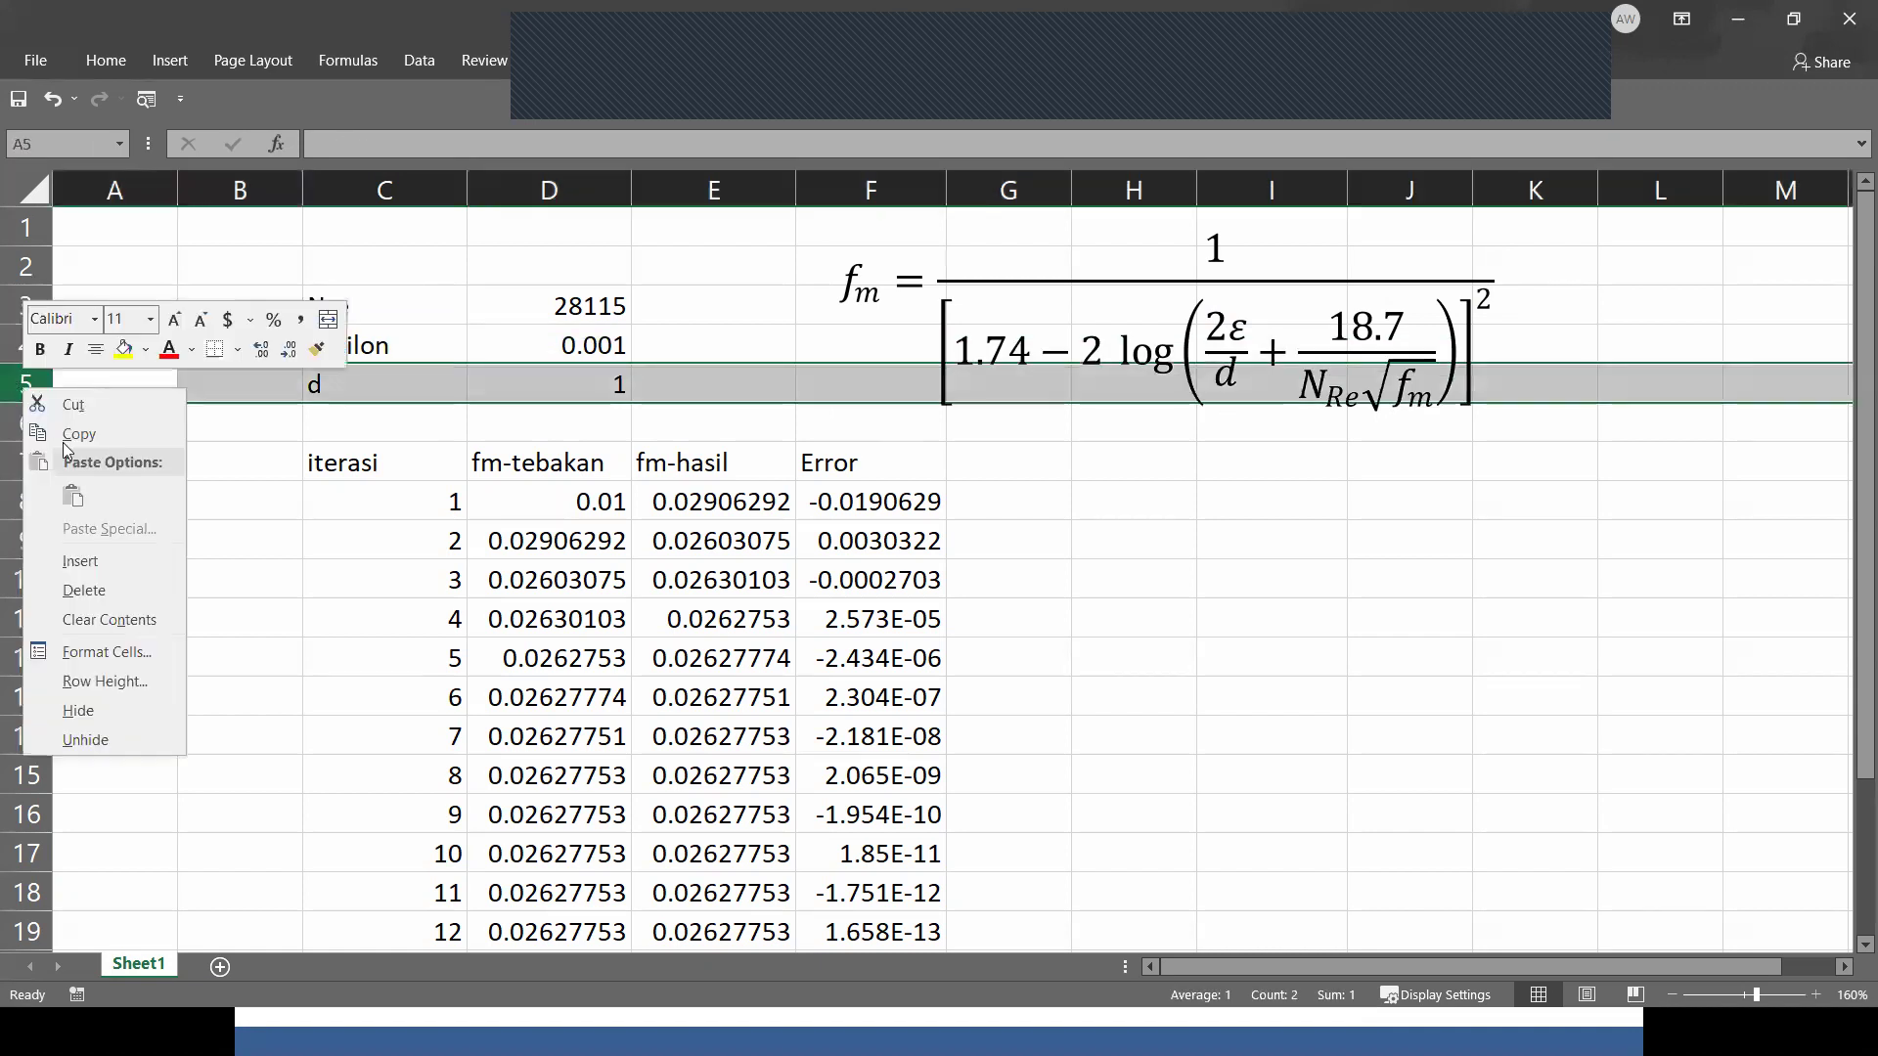
{"action": "left_click", "coordinate": [89, 564]}
{"action": "left_click", "coordinate": [377, 386]}
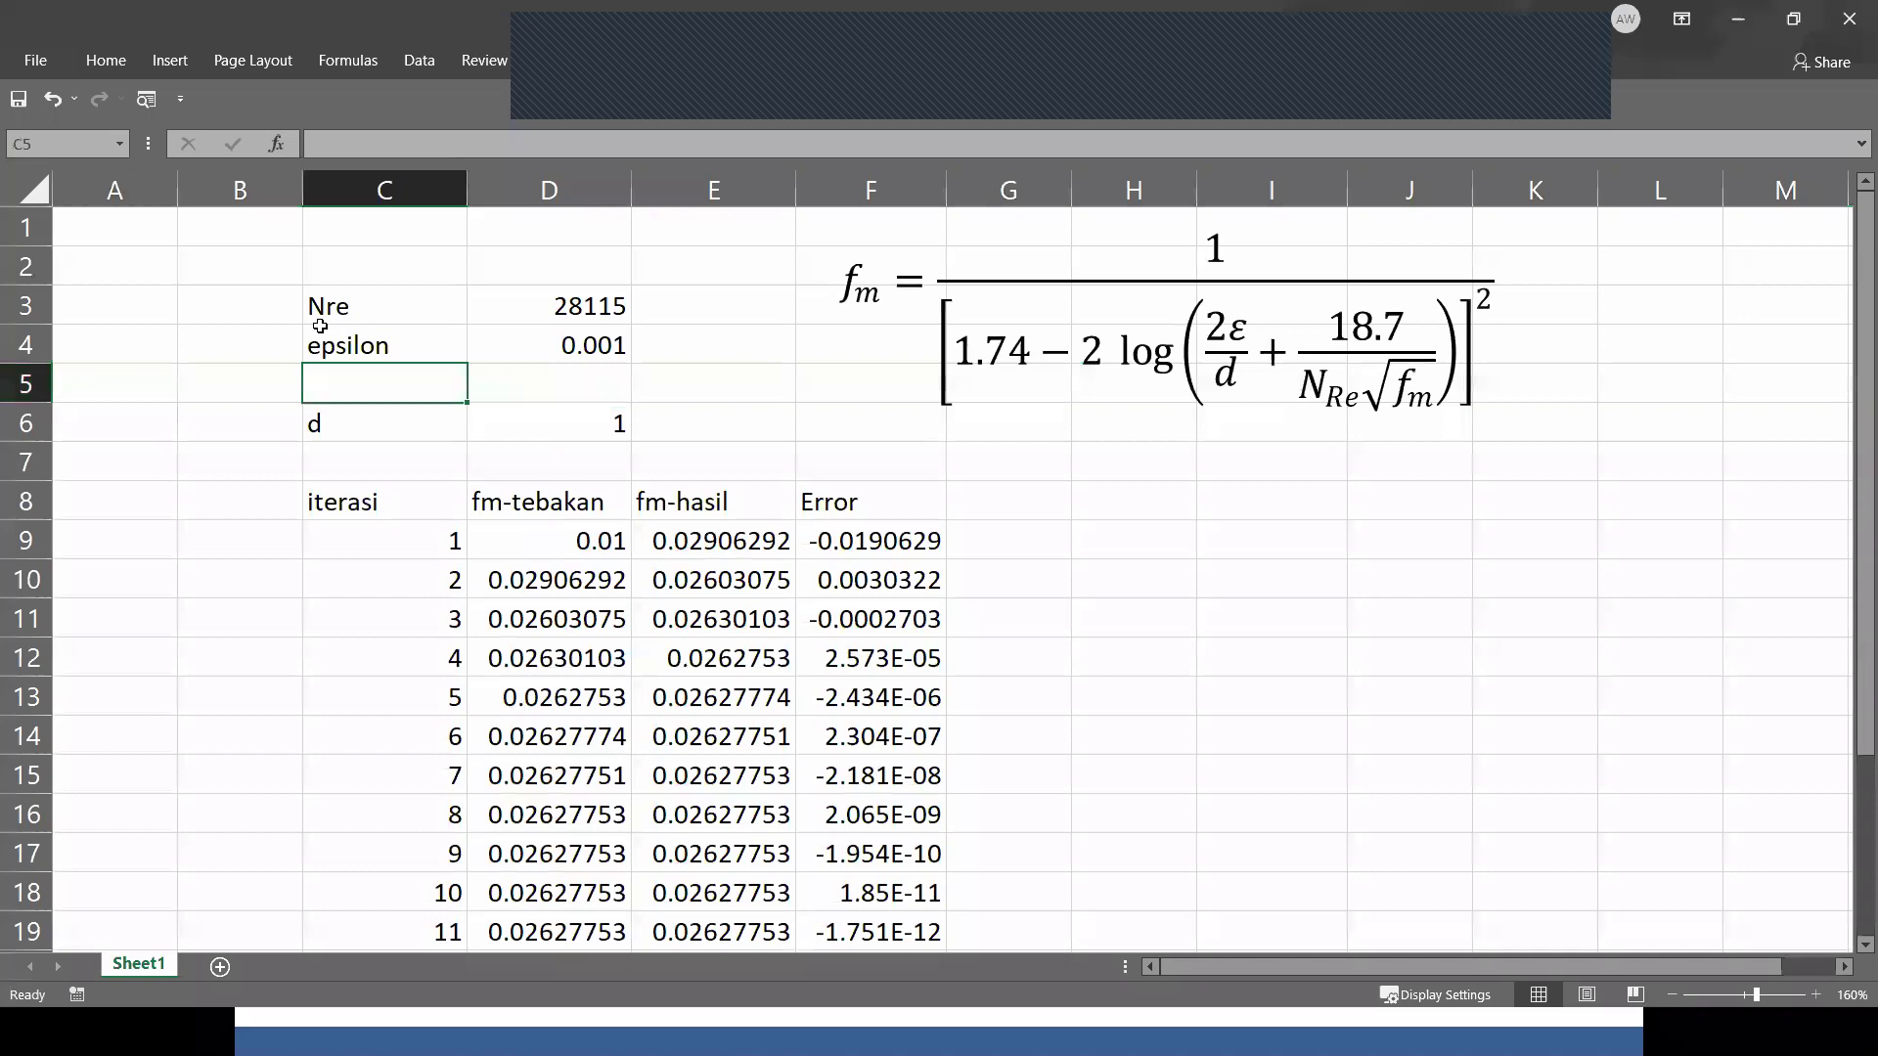
{"action": "type", "text": "rel rough"}
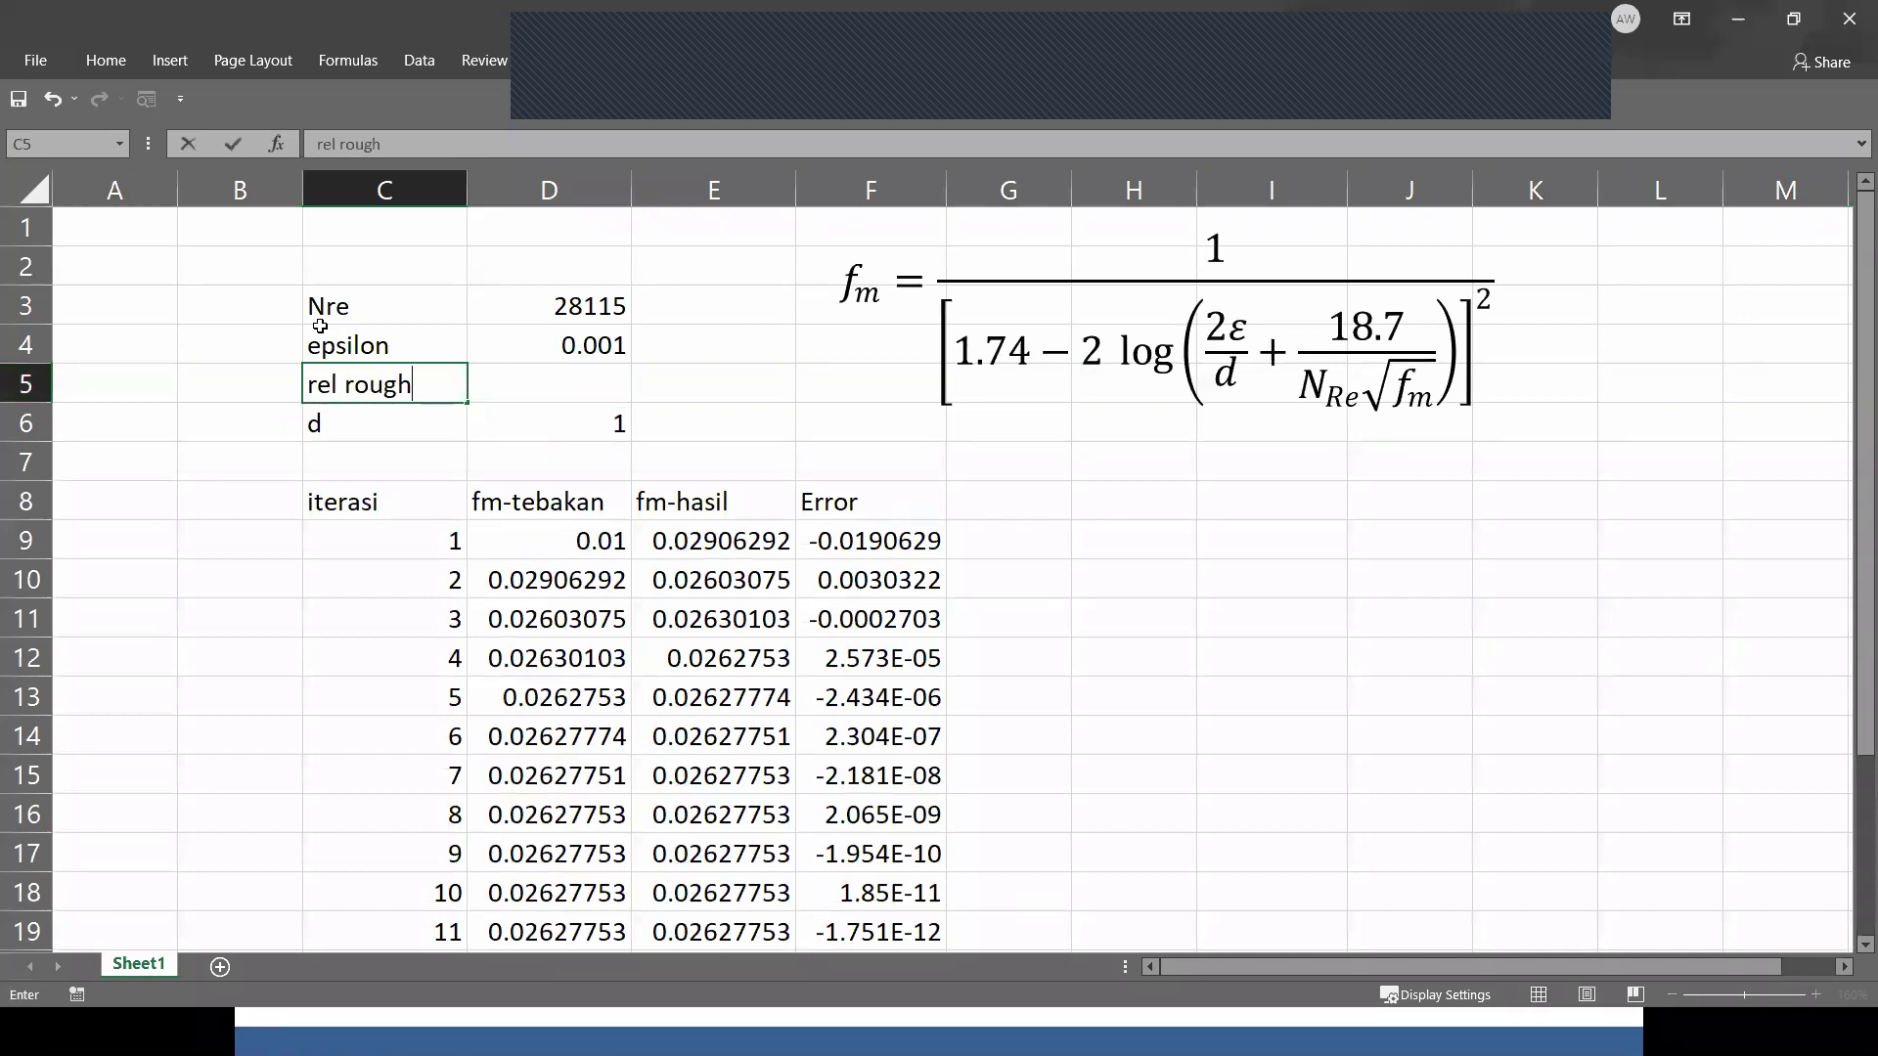
{"action": "type", "text": "ness"}
Copy the epsilon value 0.001 from D4 into D5 as the relative roughness.
{"action": "key", "text": "Tab"}
{"action": "key", "text": "Up"}
{"action": "key", "text": "ctrl+c"}
{"action": "key", "text": "Down"}
{"action": "key", "text": "ctrl+v"}
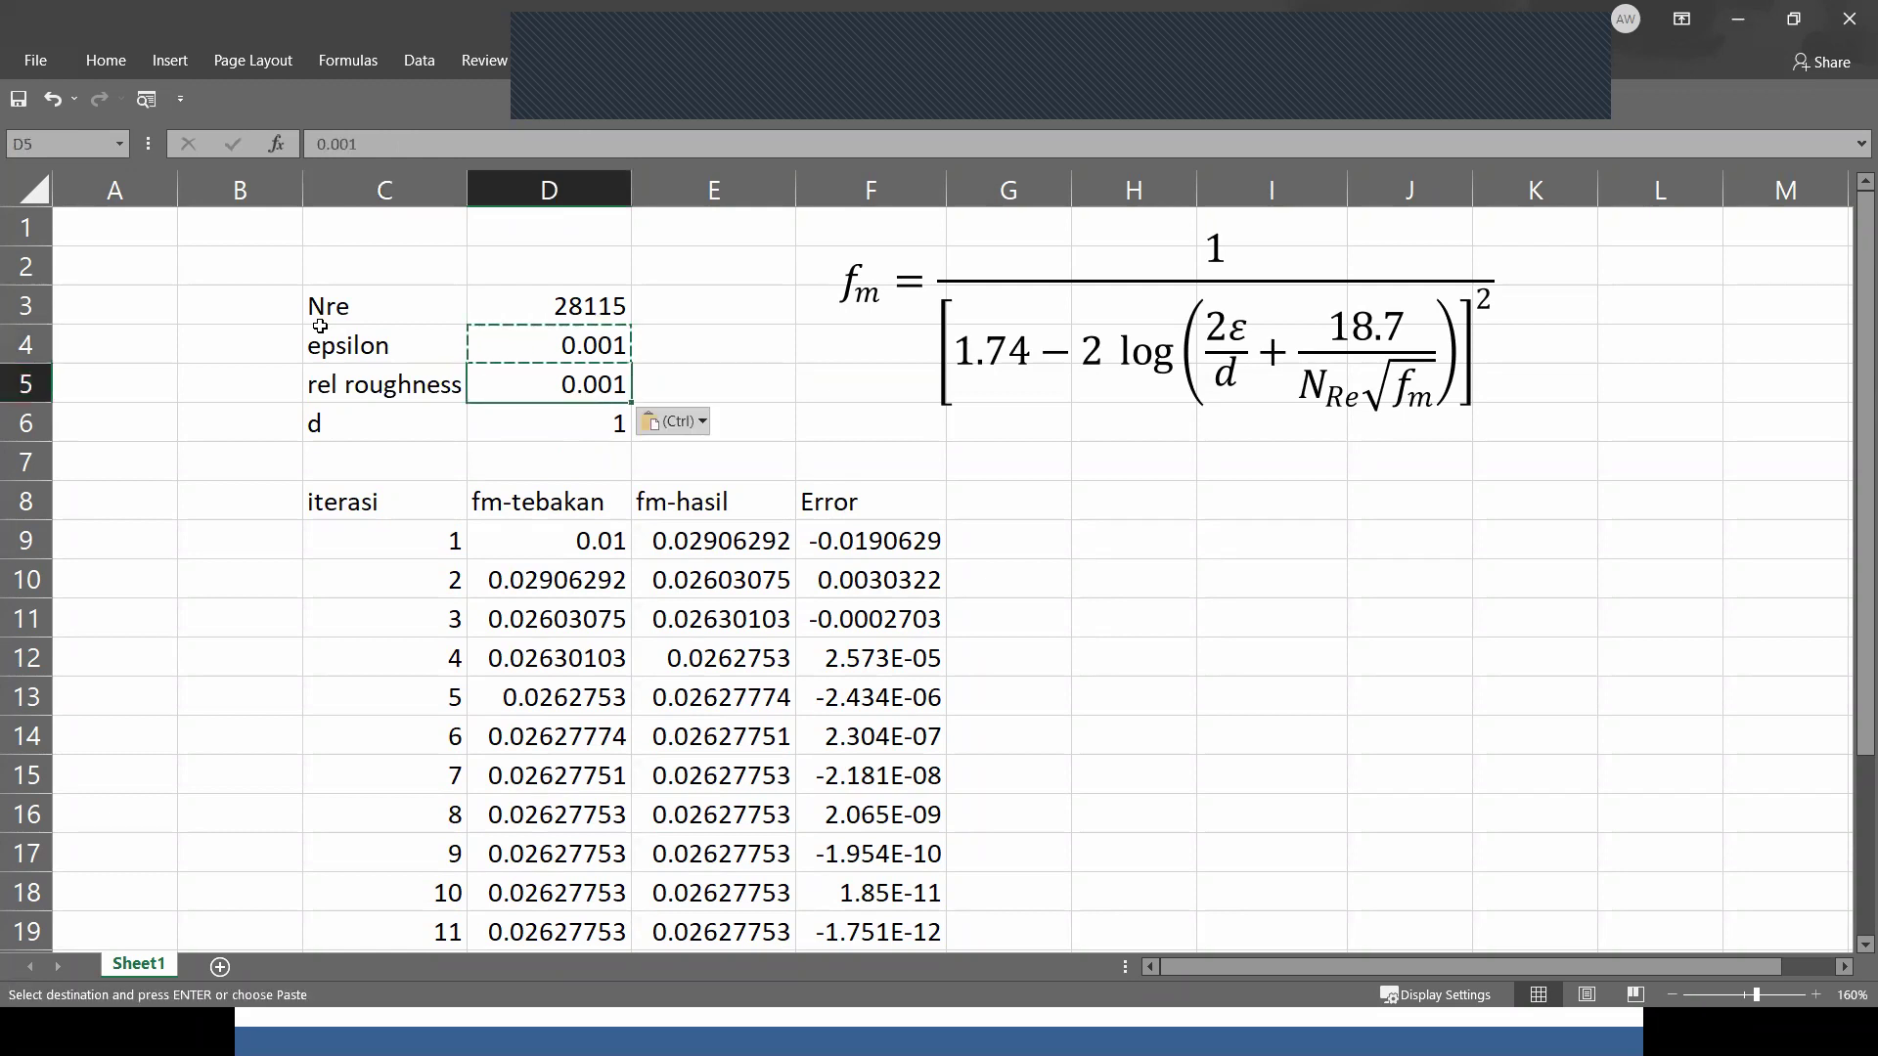
Review the d value in D6 and the Error formula in F9.
{"action": "key", "text": "Down"}
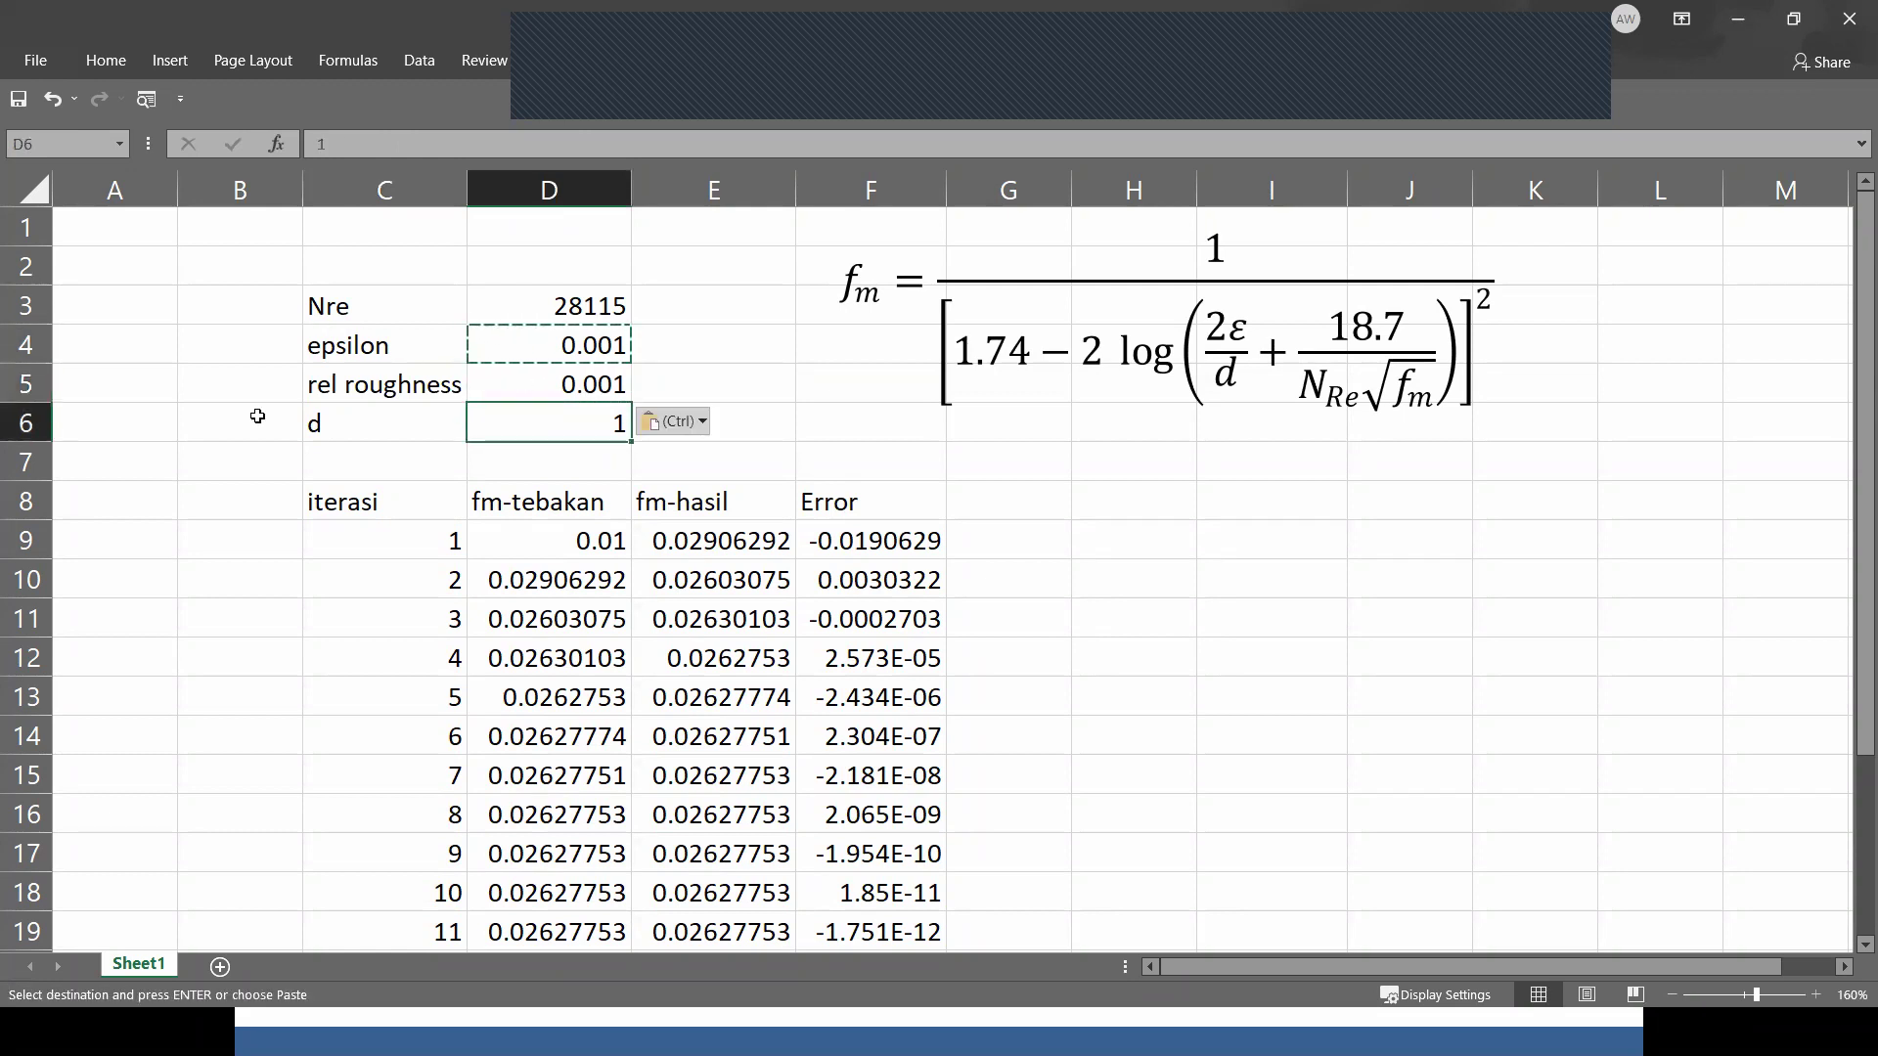
{"action": "left_click_drag", "start_coordinate": [314, 417], "coordinate": [497, 416]}
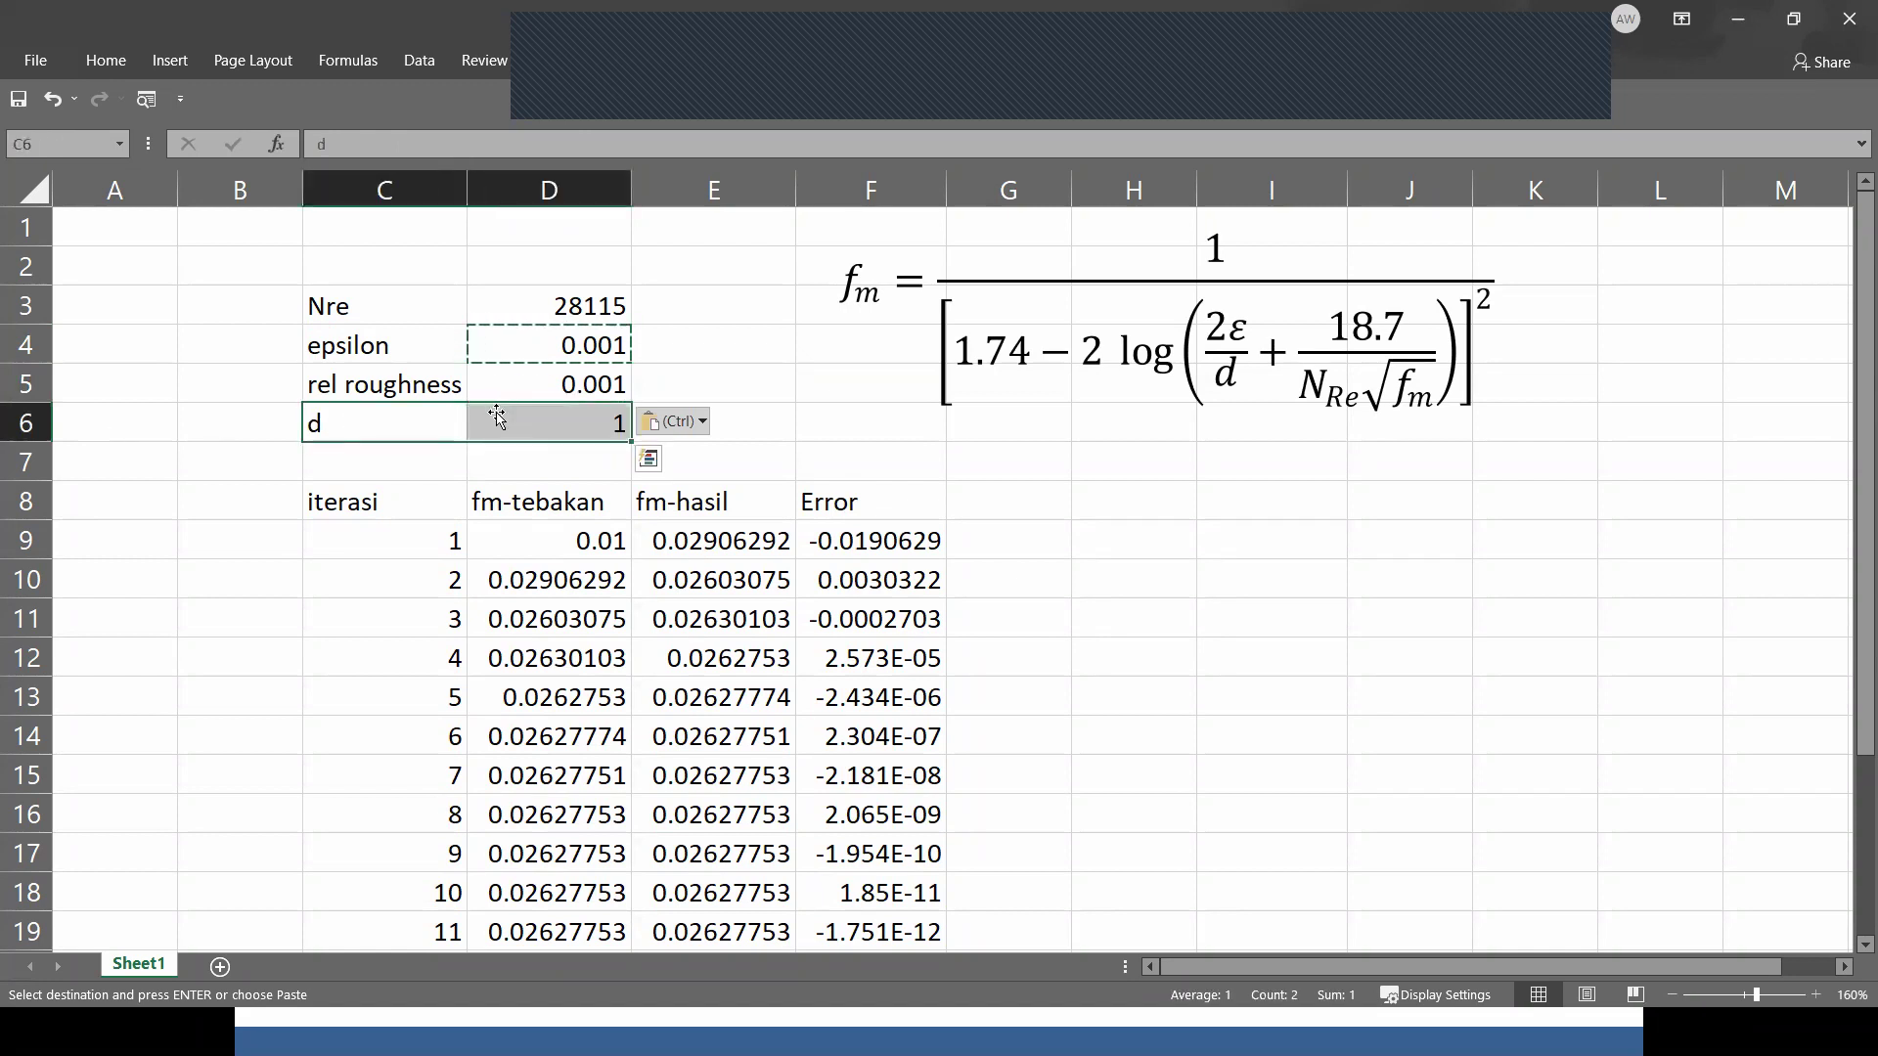
{"action": "left_click", "coordinate": [532, 416]}
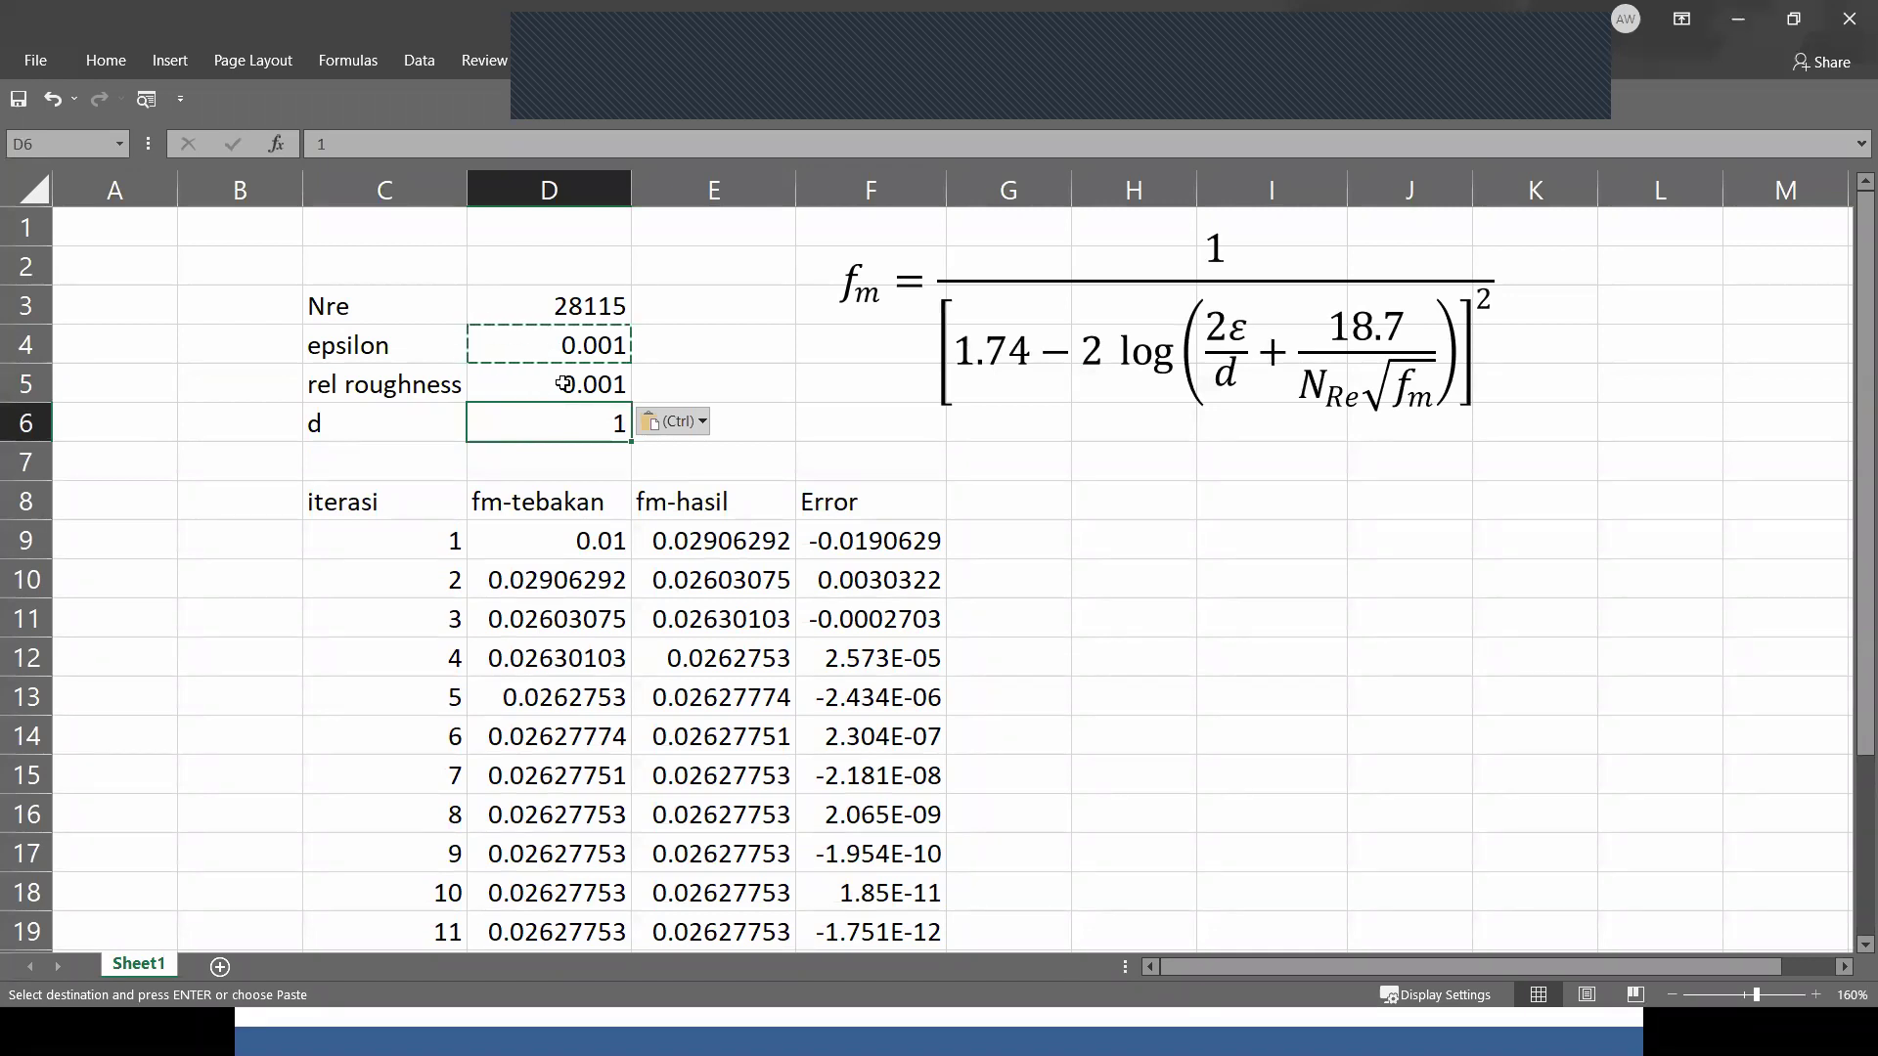
{"action": "left_click", "coordinate": [715, 534]}
{"action": "double_click", "coordinate": [836, 544]}
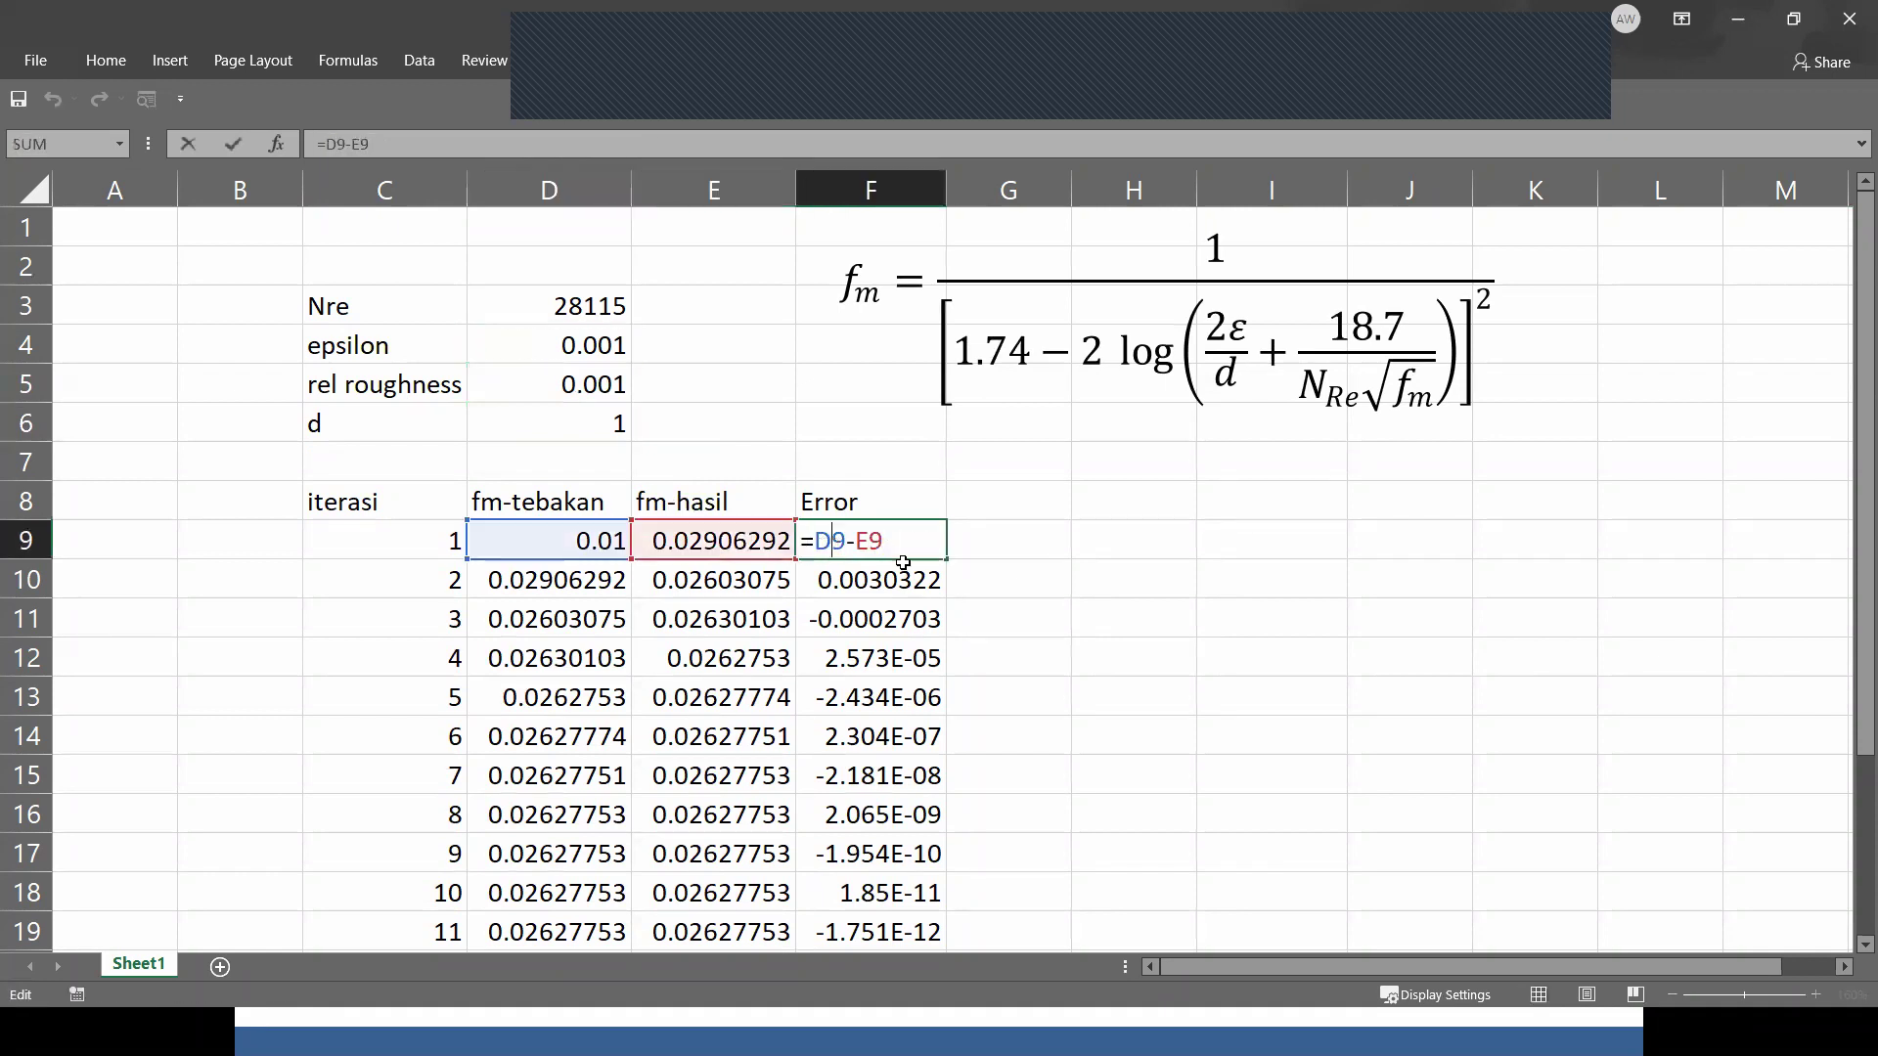
{"action": "key", "text": "Return"}
Edit the fm-hasil formula in E9 to reference the relative roughness in D$5 and remove the division by D$6.
{"action": "left_click", "coordinate": [724, 541]}
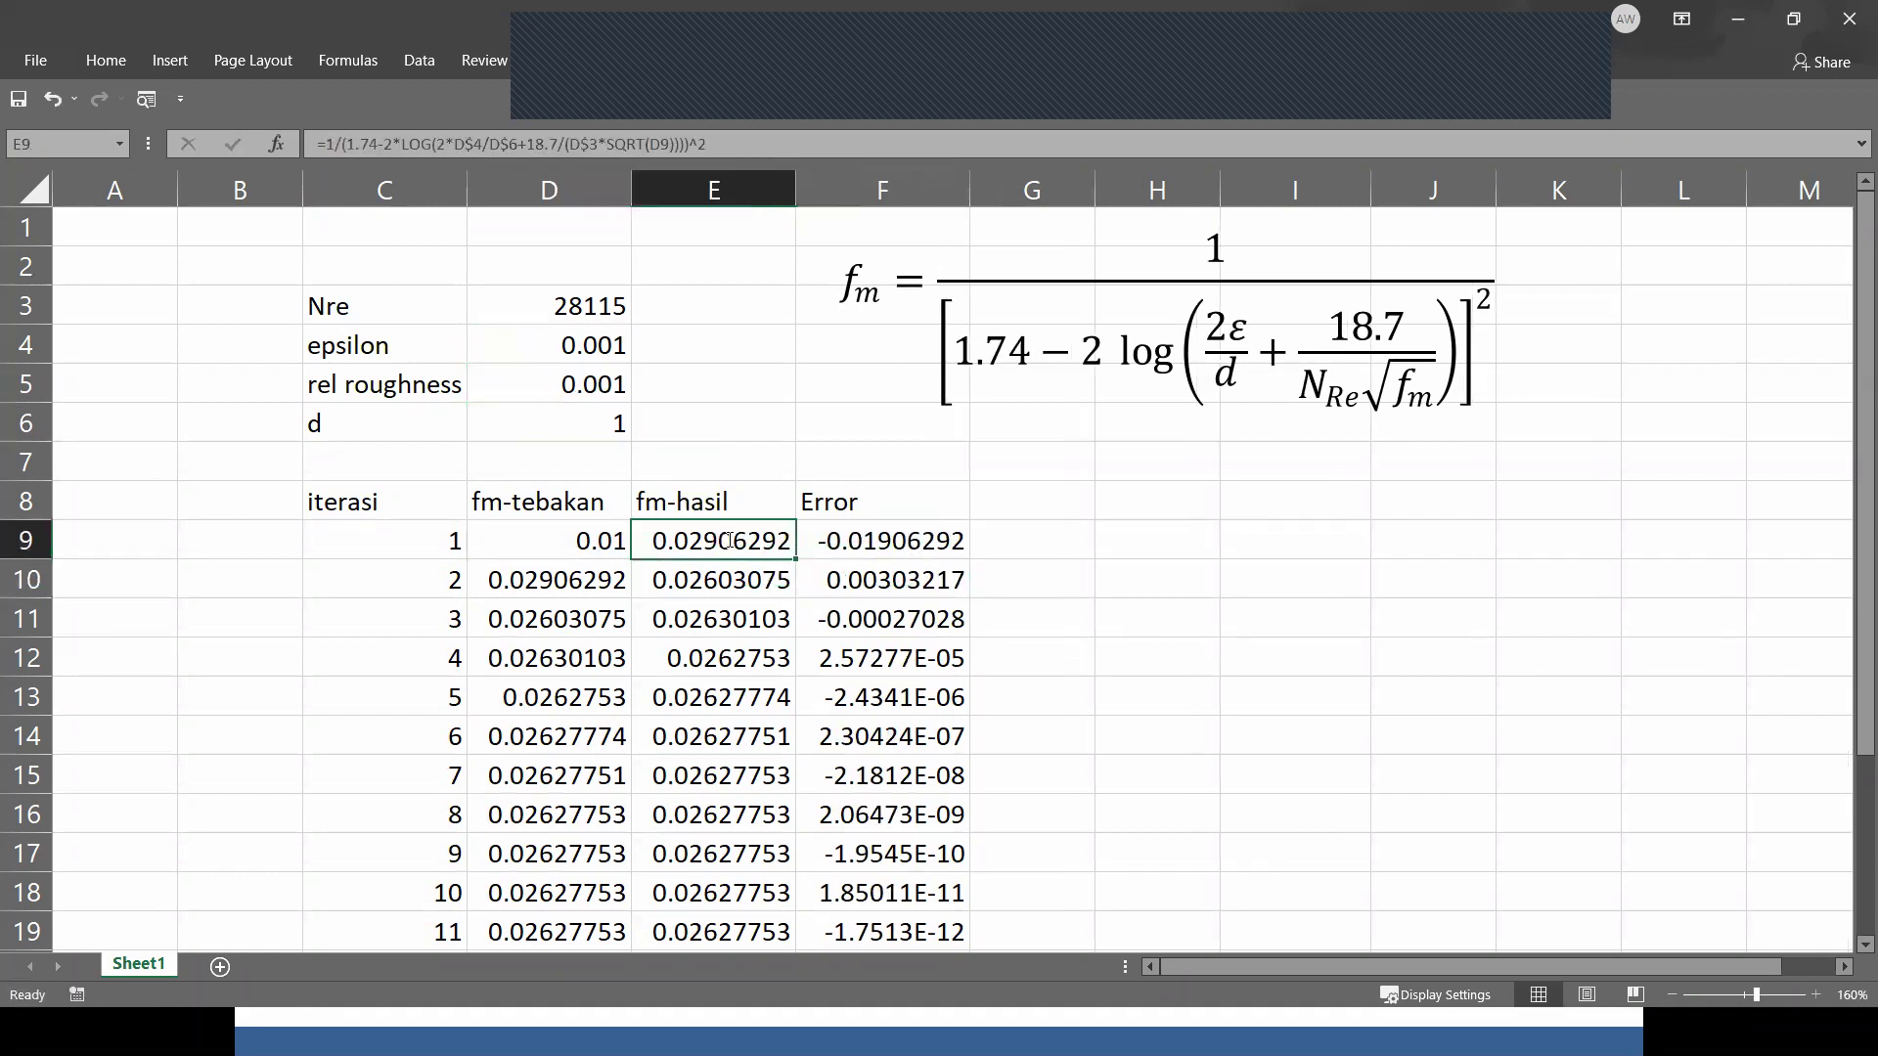
{"action": "double_click", "coordinate": [735, 540]}
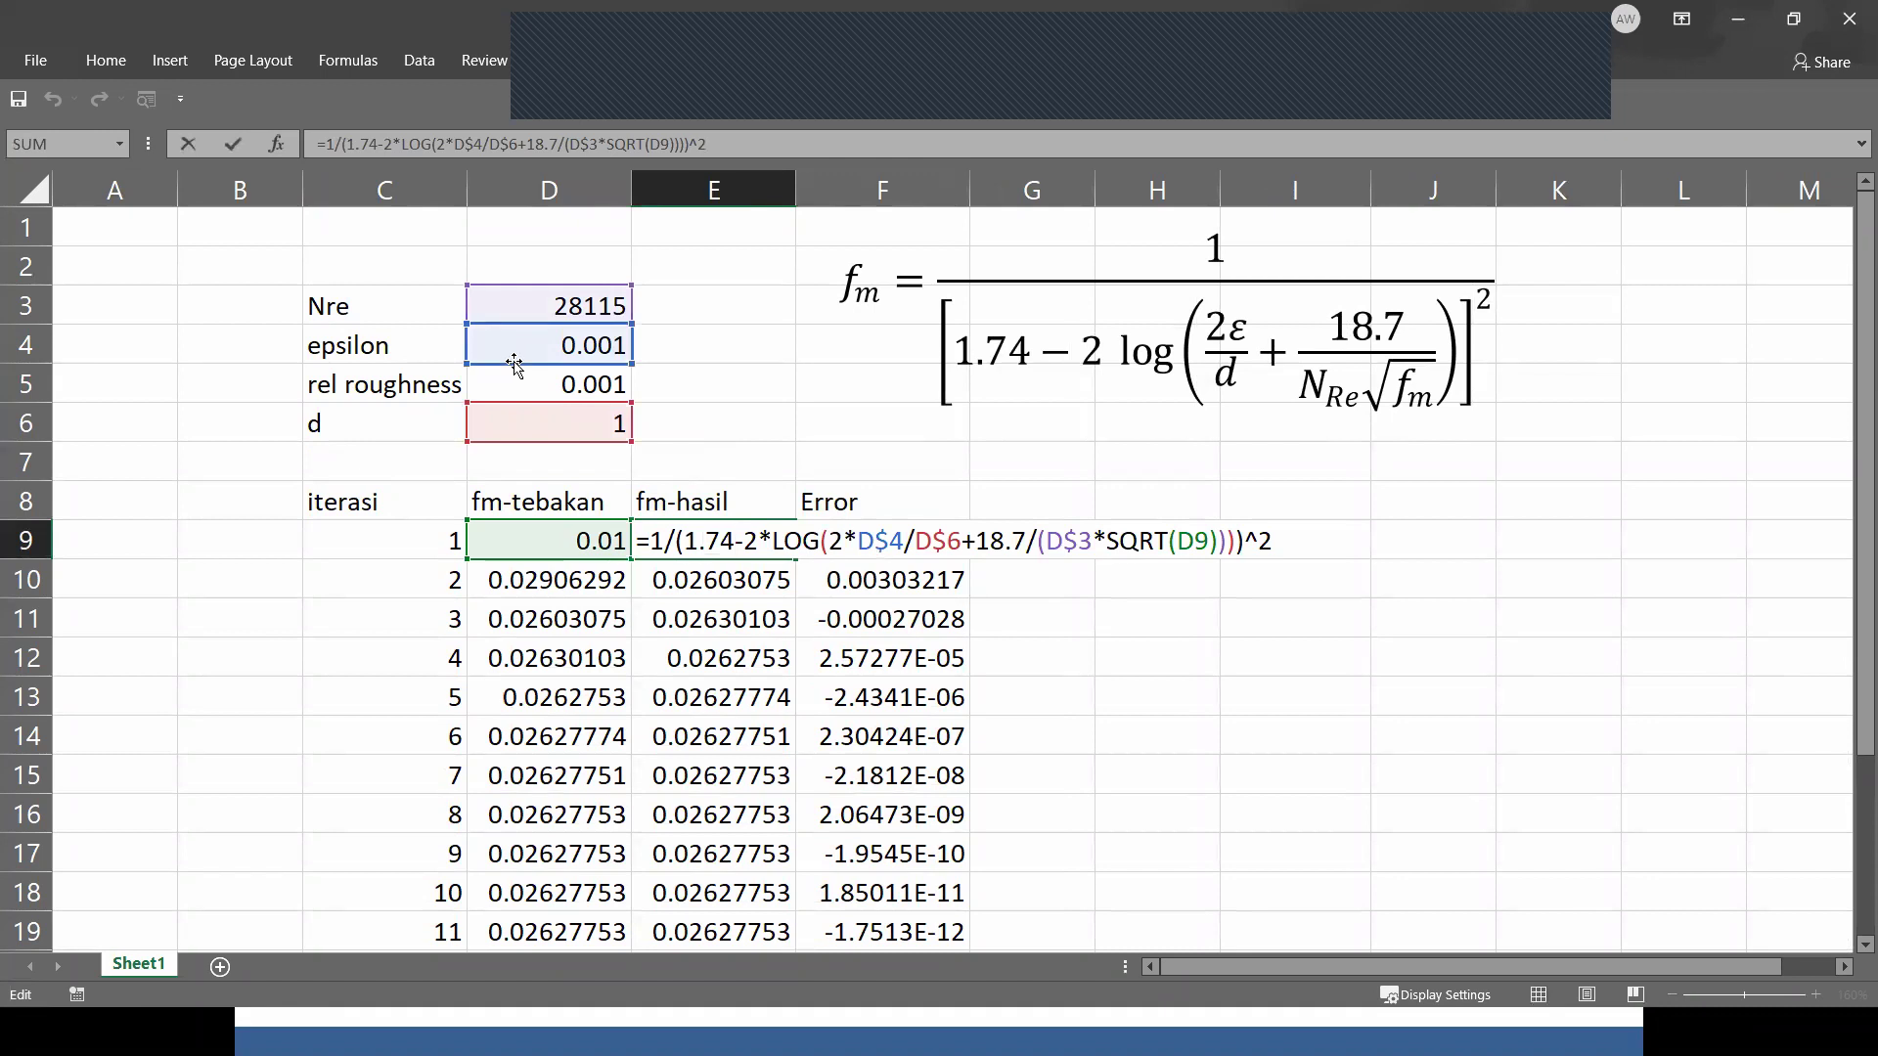
{"action": "left_click_drag", "start_coordinate": [518, 370], "coordinate": [516, 385]}
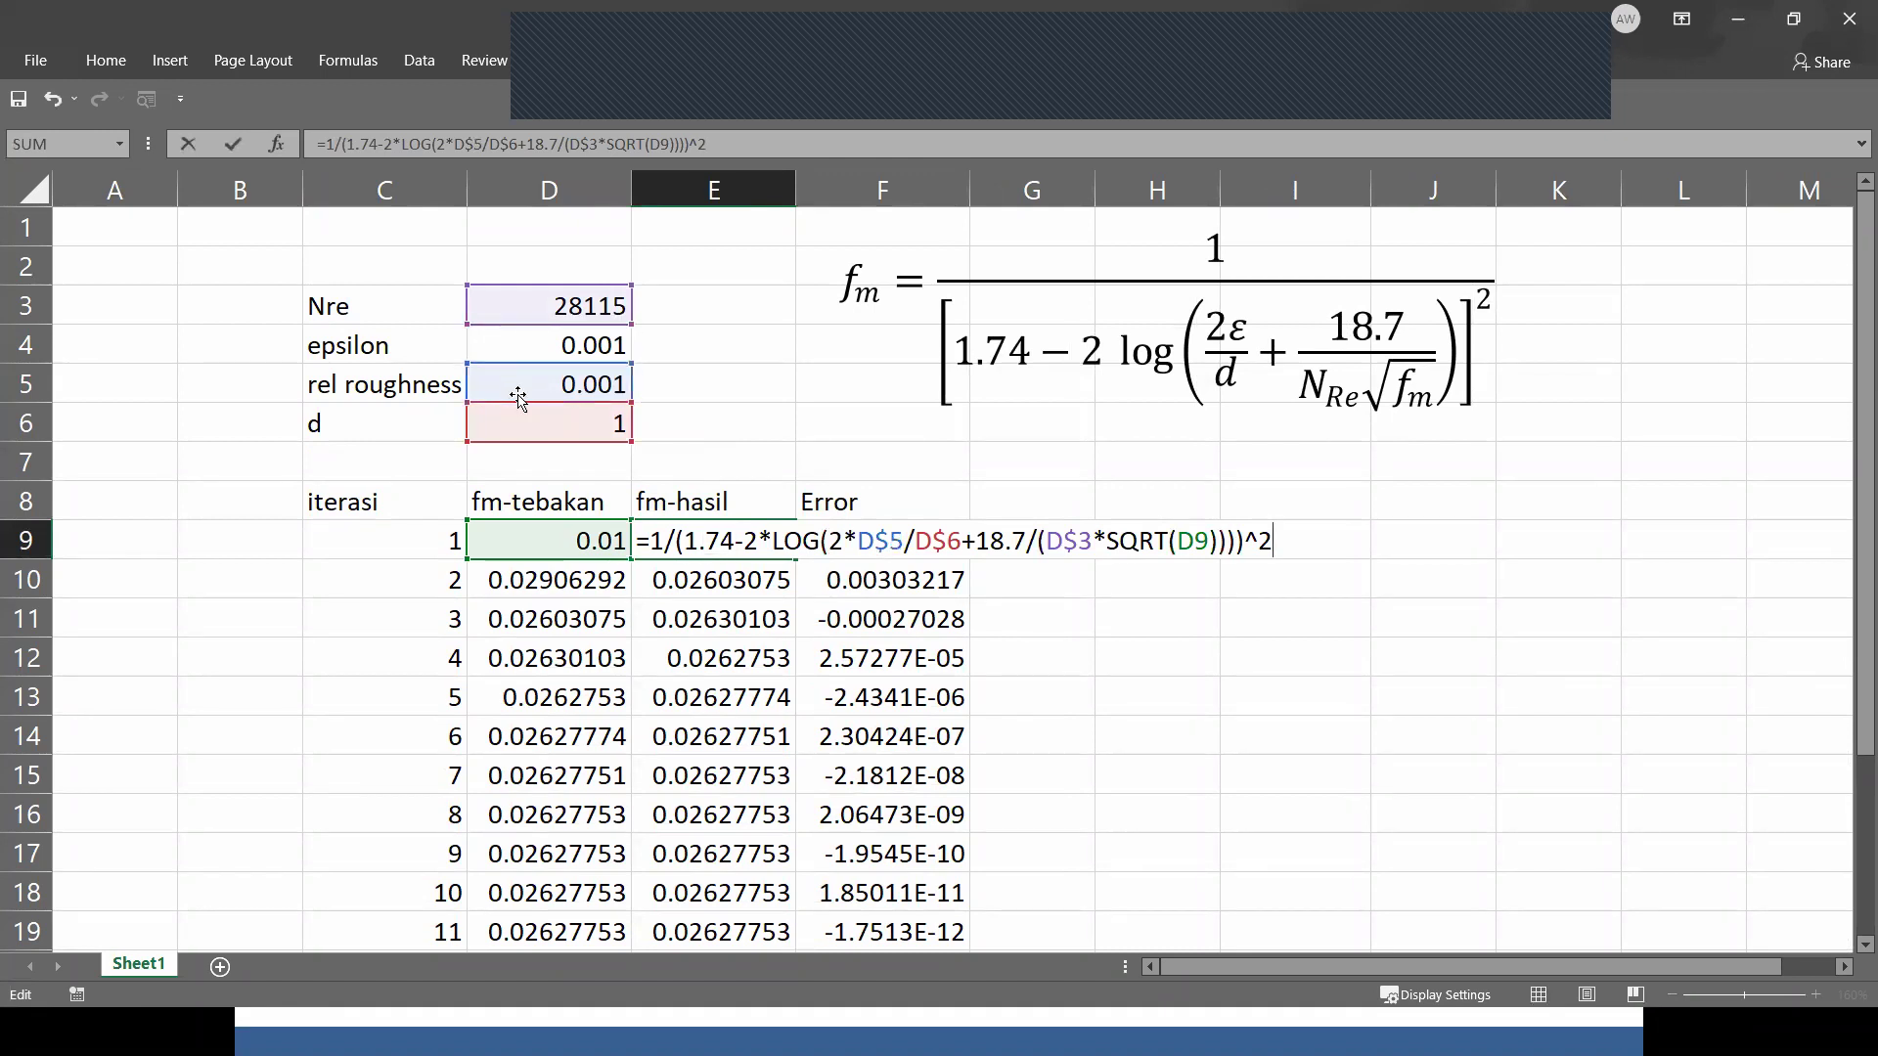
{"action": "left_click", "coordinate": [915, 541]}
{"action": "left_click_drag", "start_coordinate": [915, 541], "coordinate": [954, 539]}
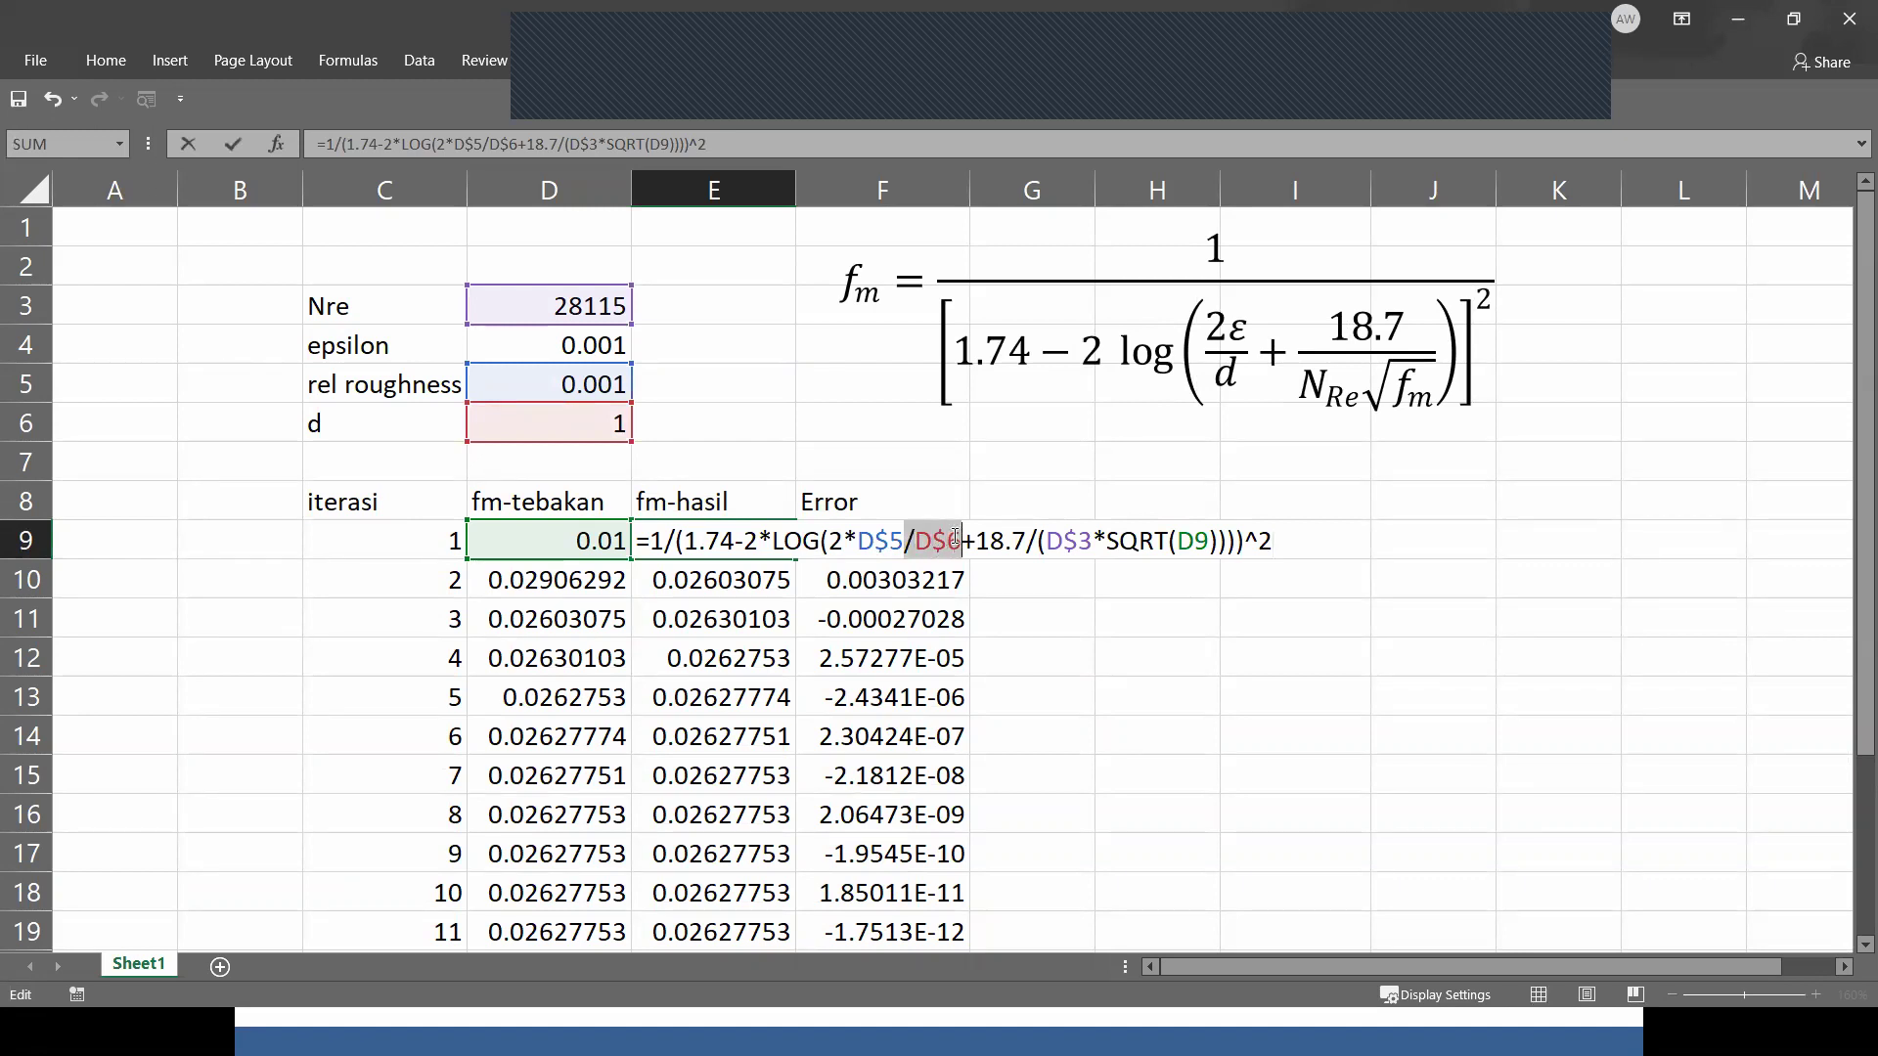
{"action": "key", "text": "BackSpace"}
{"action": "key", "text": "Return"}
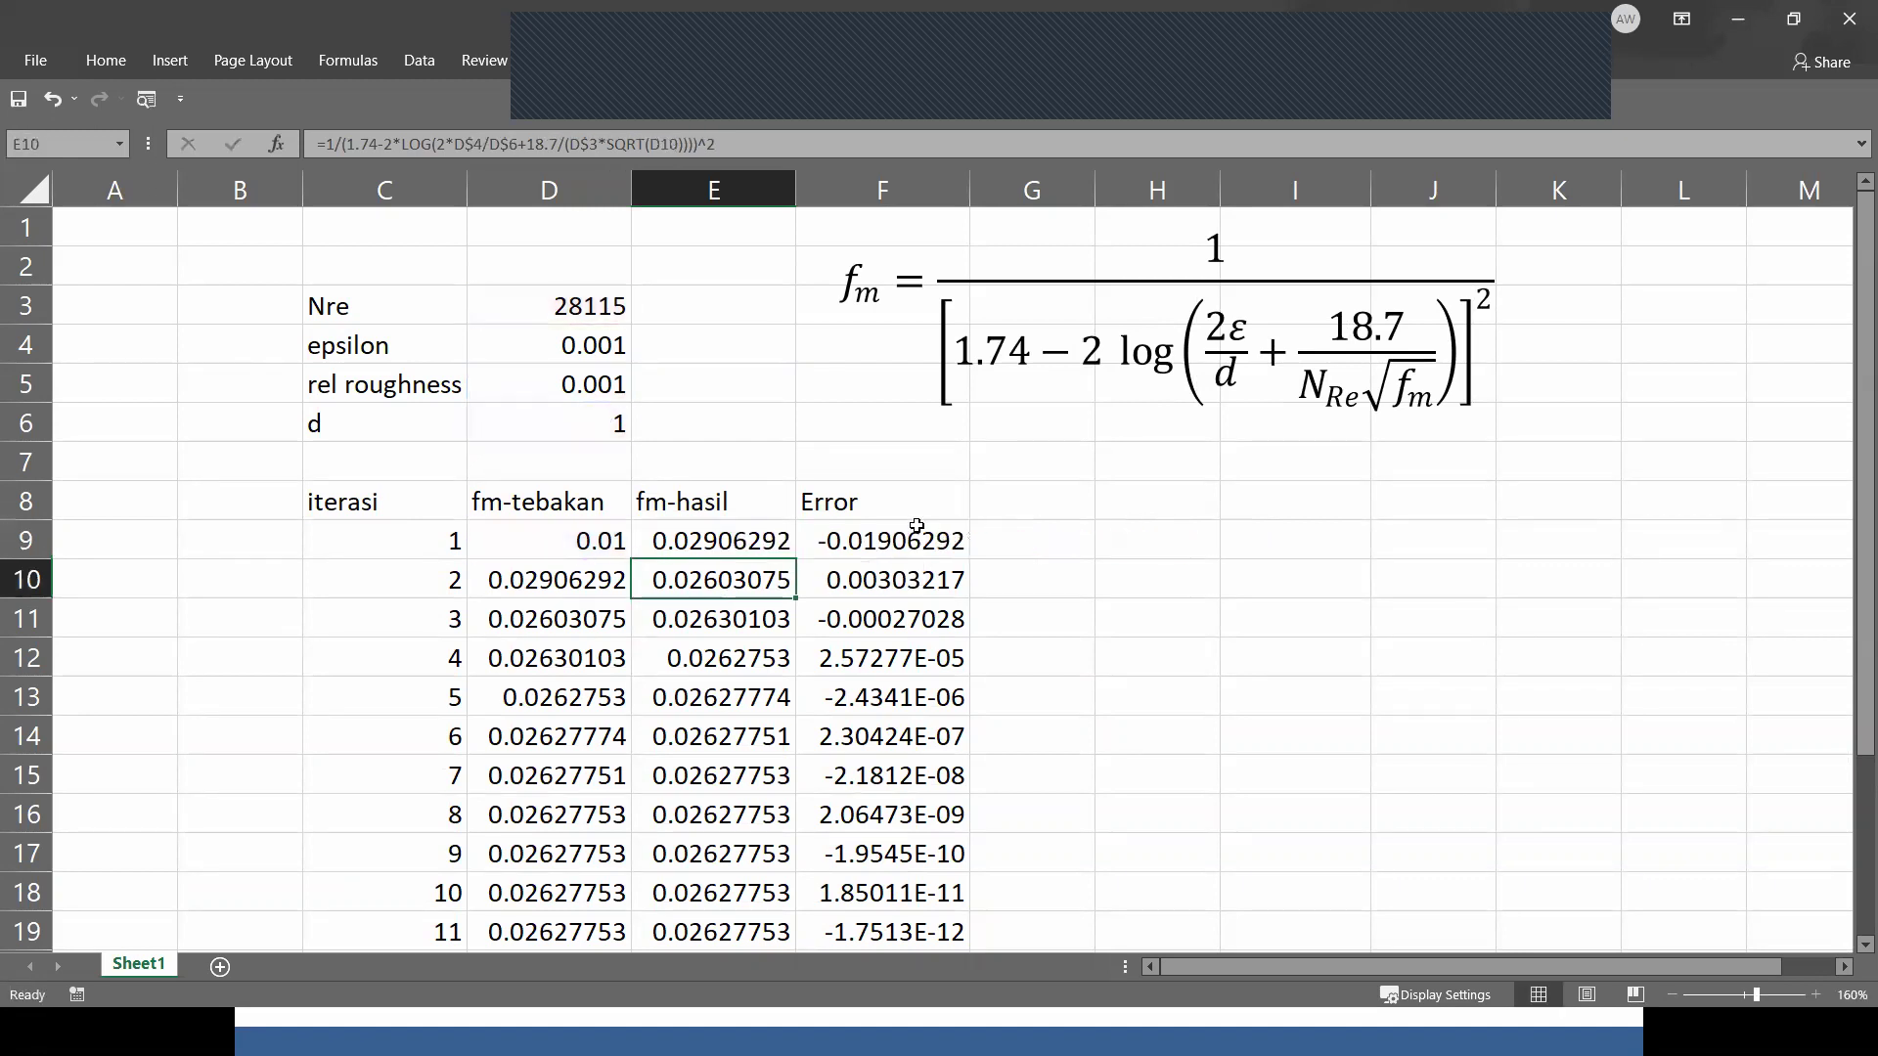
Fill the fm-hasil and Error formulas from E9:F9 down through iteration 12.
{"action": "left_click", "coordinate": [729, 538]}
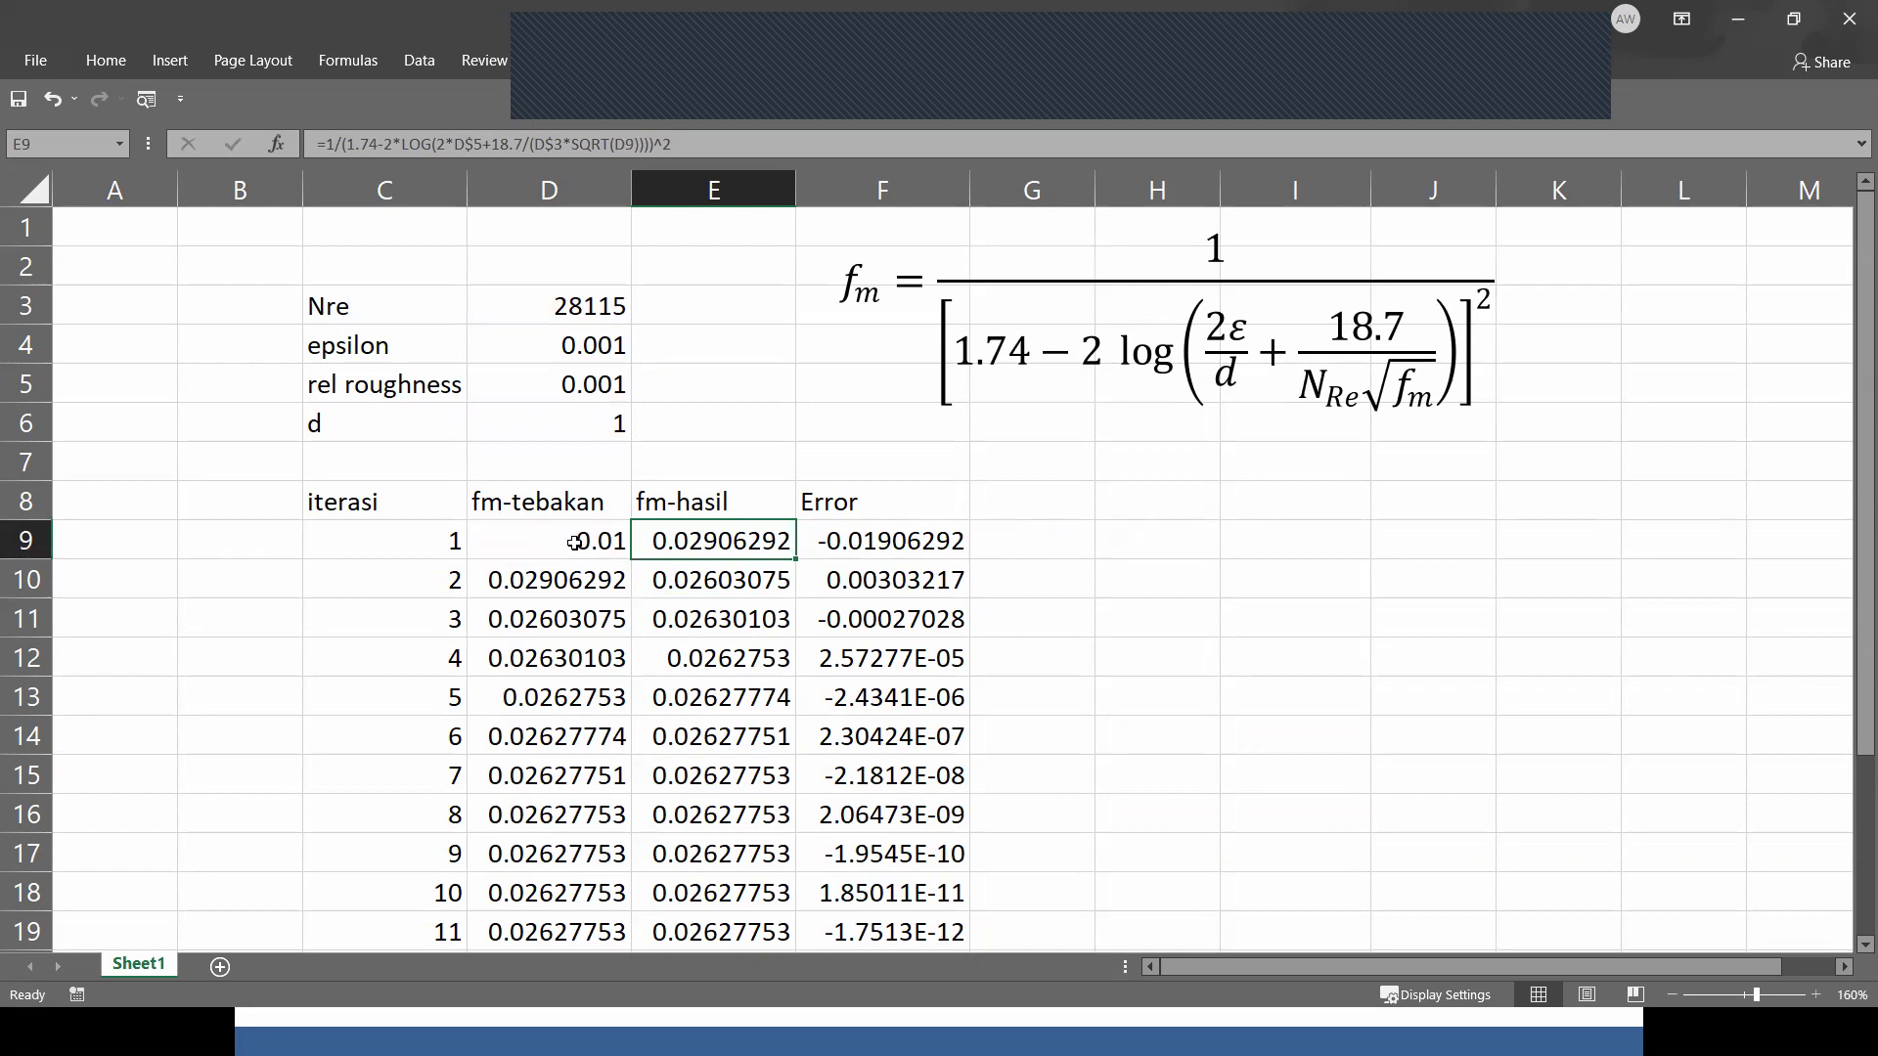
{"action": "left_click_drag", "start_coordinate": [575, 542], "coordinate": [829, 538]}
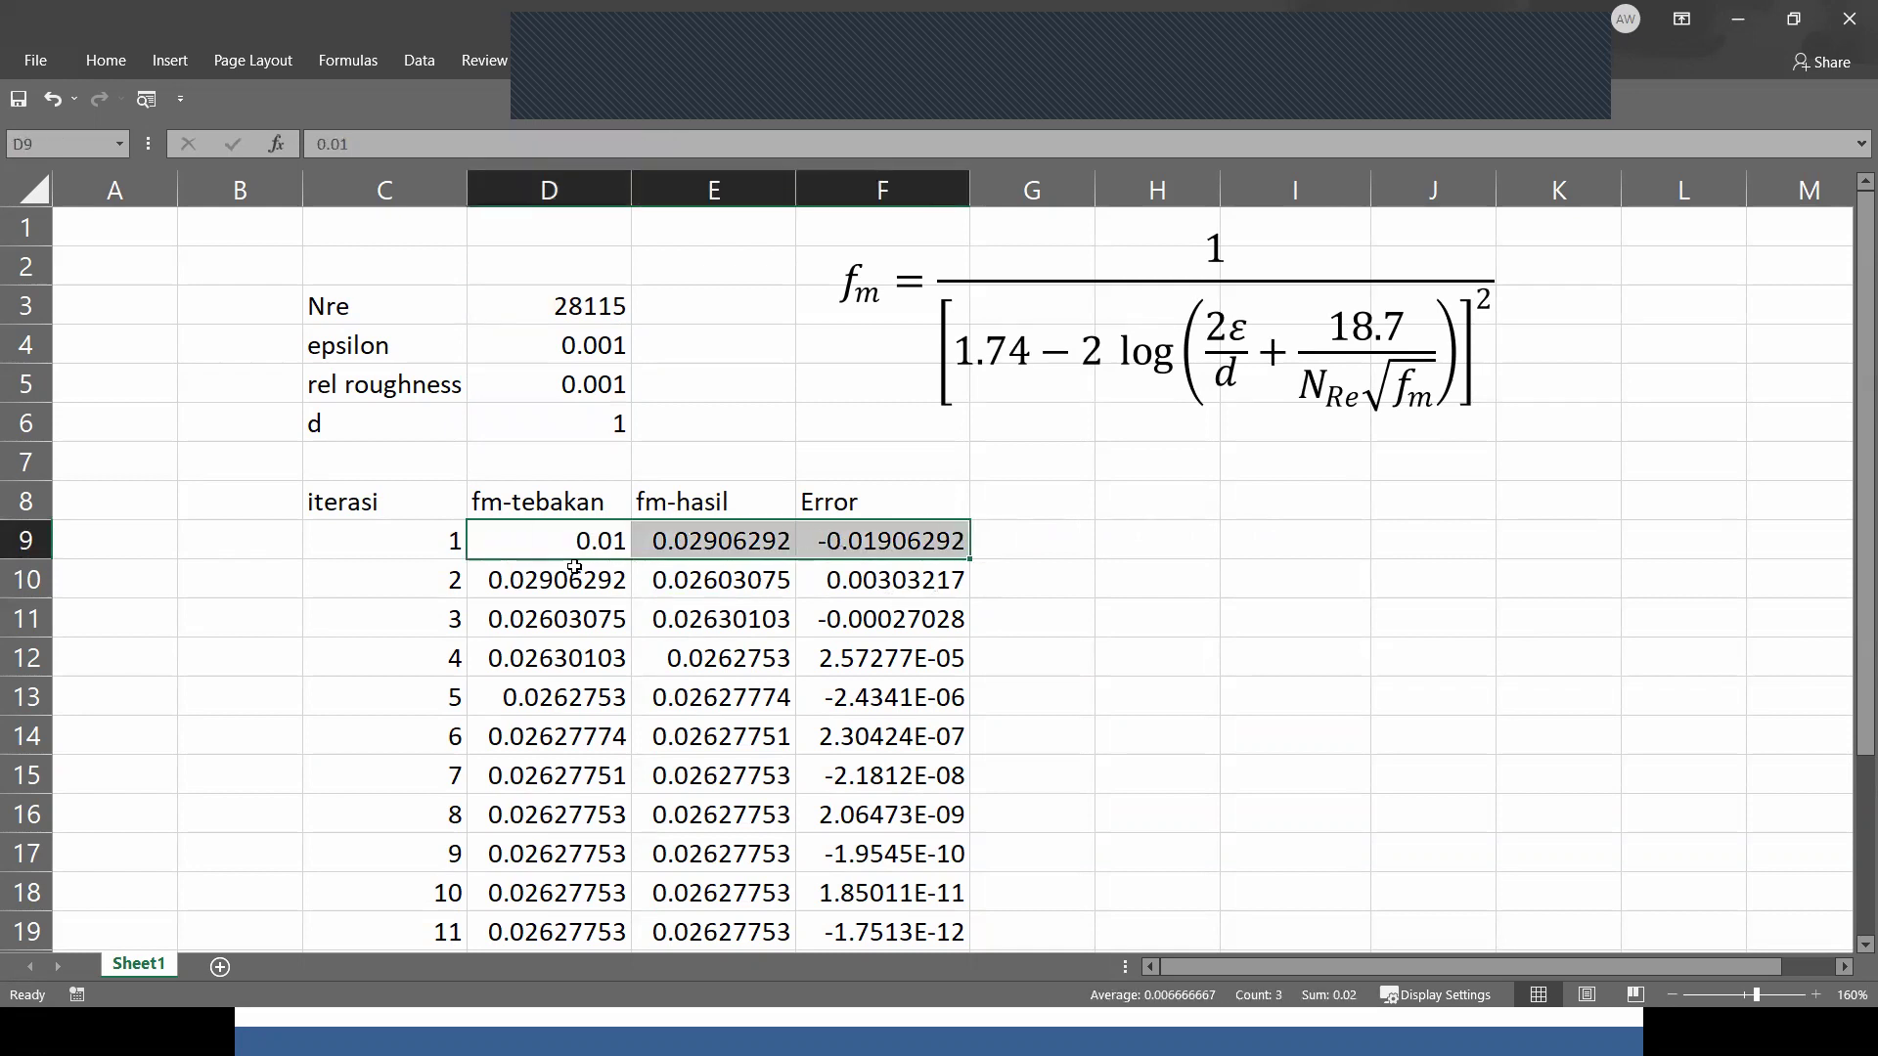
{"action": "left_click_drag", "start_coordinate": [742, 546], "coordinate": [887, 567]}
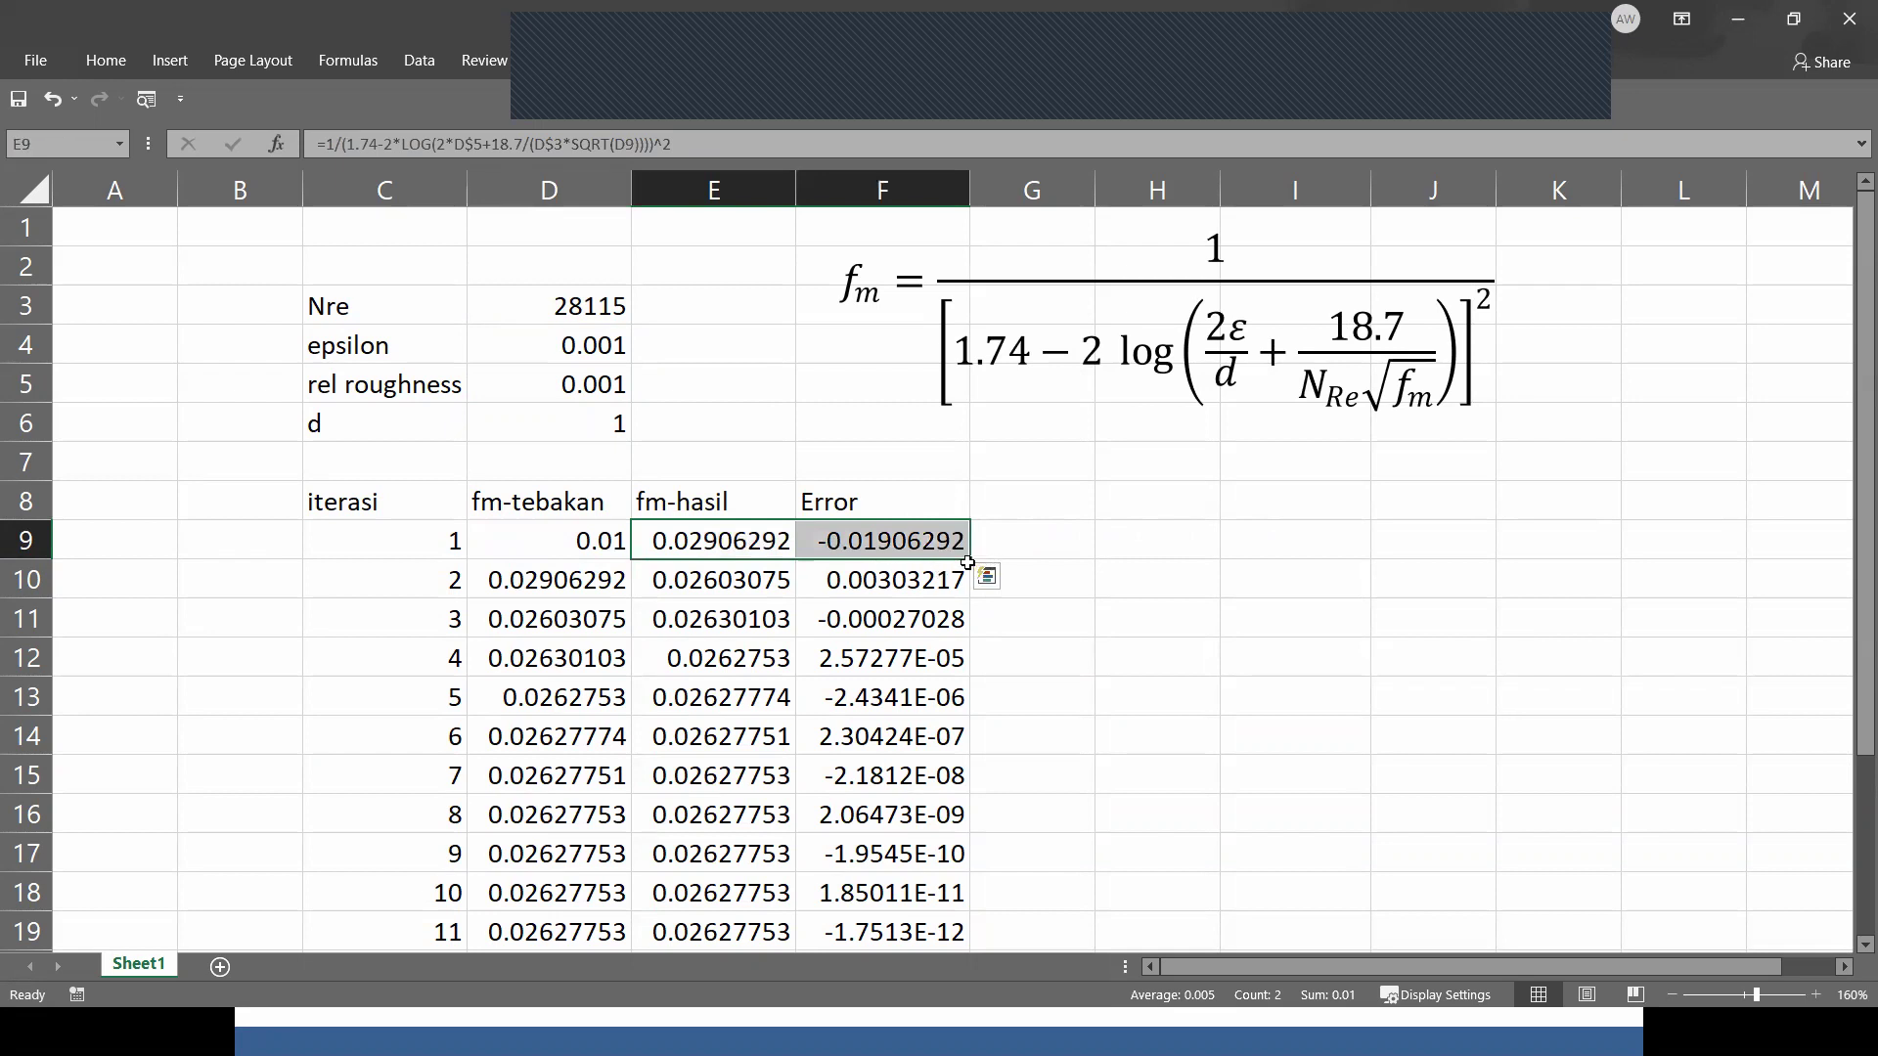
{"action": "left_click_drag", "start_coordinate": [969, 563], "coordinate": [968, 598]}
{"action": "left_click_drag", "start_coordinate": [717, 576], "coordinate": [942, 924]}
{"action": "left_click", "coordinate": [1185, 689]}
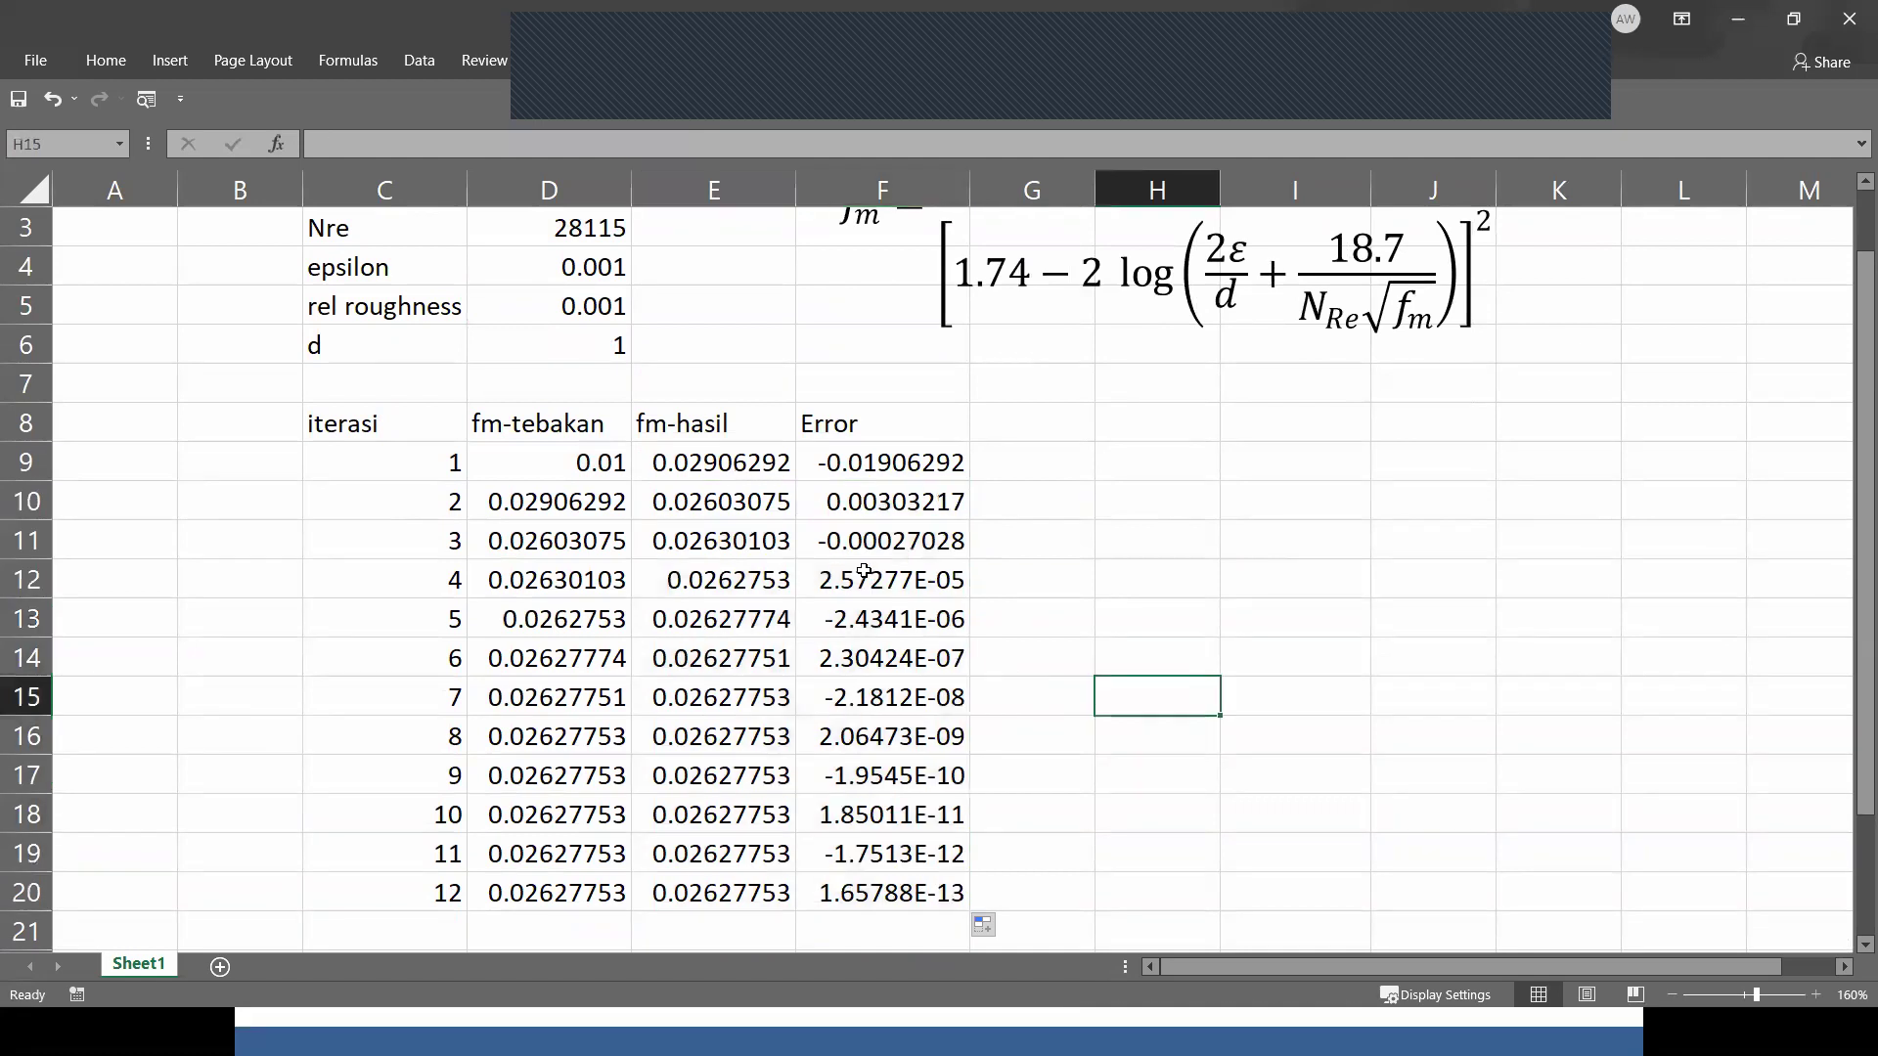
Check the fm-hasil formula in E10 and the Error and fm-hasil entries of iteration 5.
{"action": "left_click", "coordinate": [744, 509]}
{"action": "scroll", "coordinate": [724, 460], "scroll_direction": "up", "scroll_amount": 1}
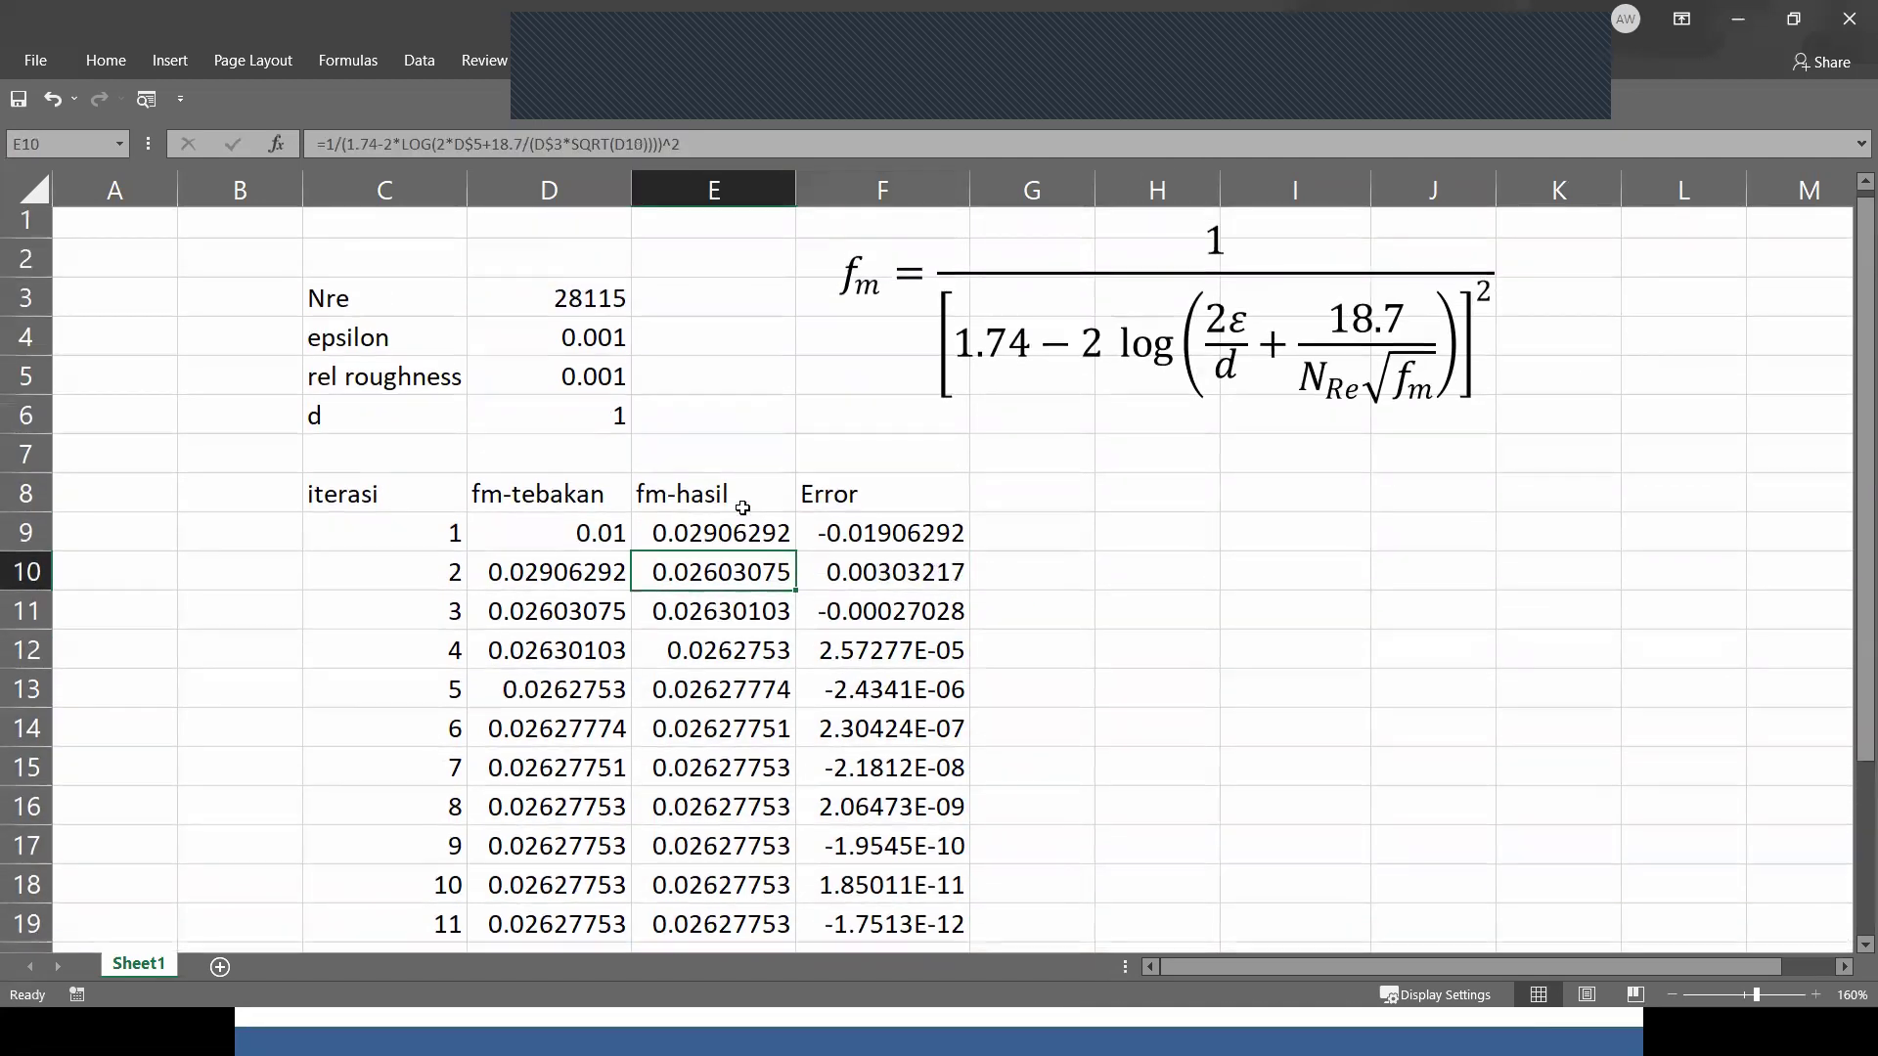
{"action": "scroll", "coordinate": [753, 470], "scroll_direction": "down", "scroll_amount": 2}
{"action": "scroll", "coordinate": [789, 511], "scroll_direction": "up", "scroll_amount": 1}
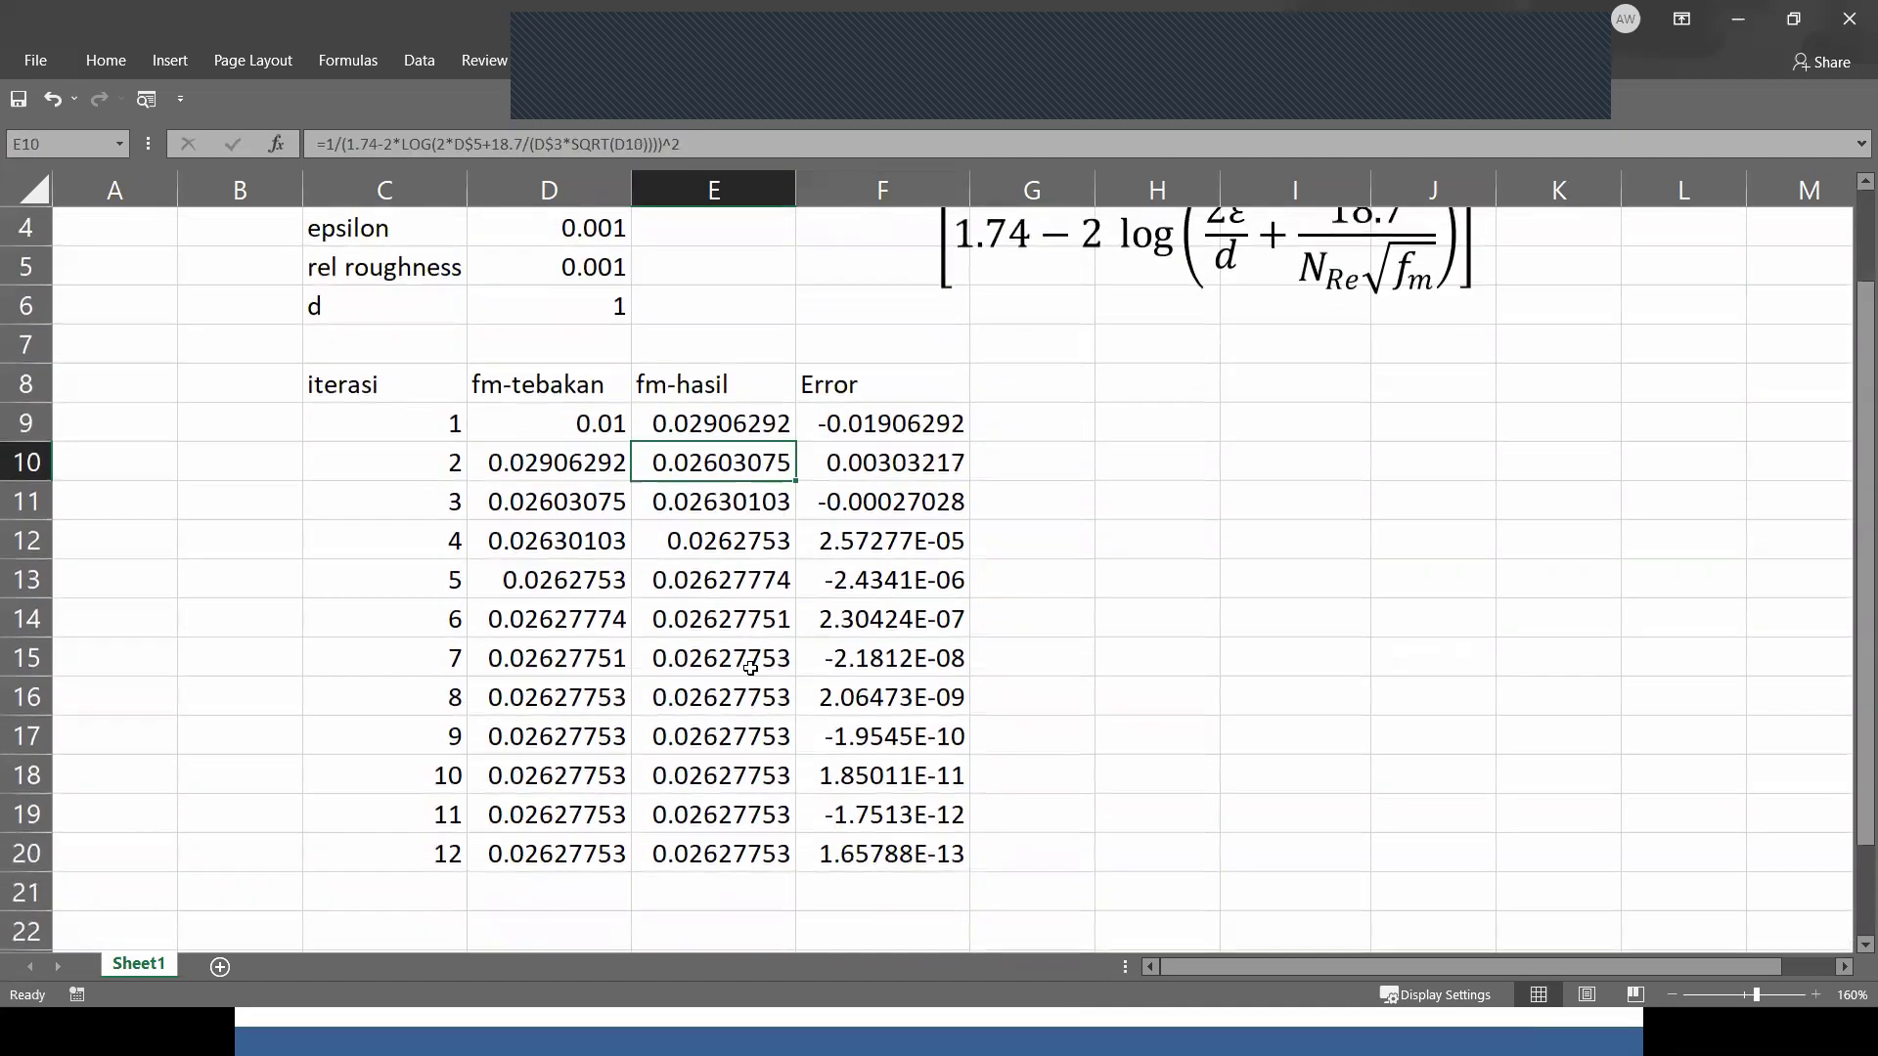
{"action": "left_click", "coordinate": [919, 582]}
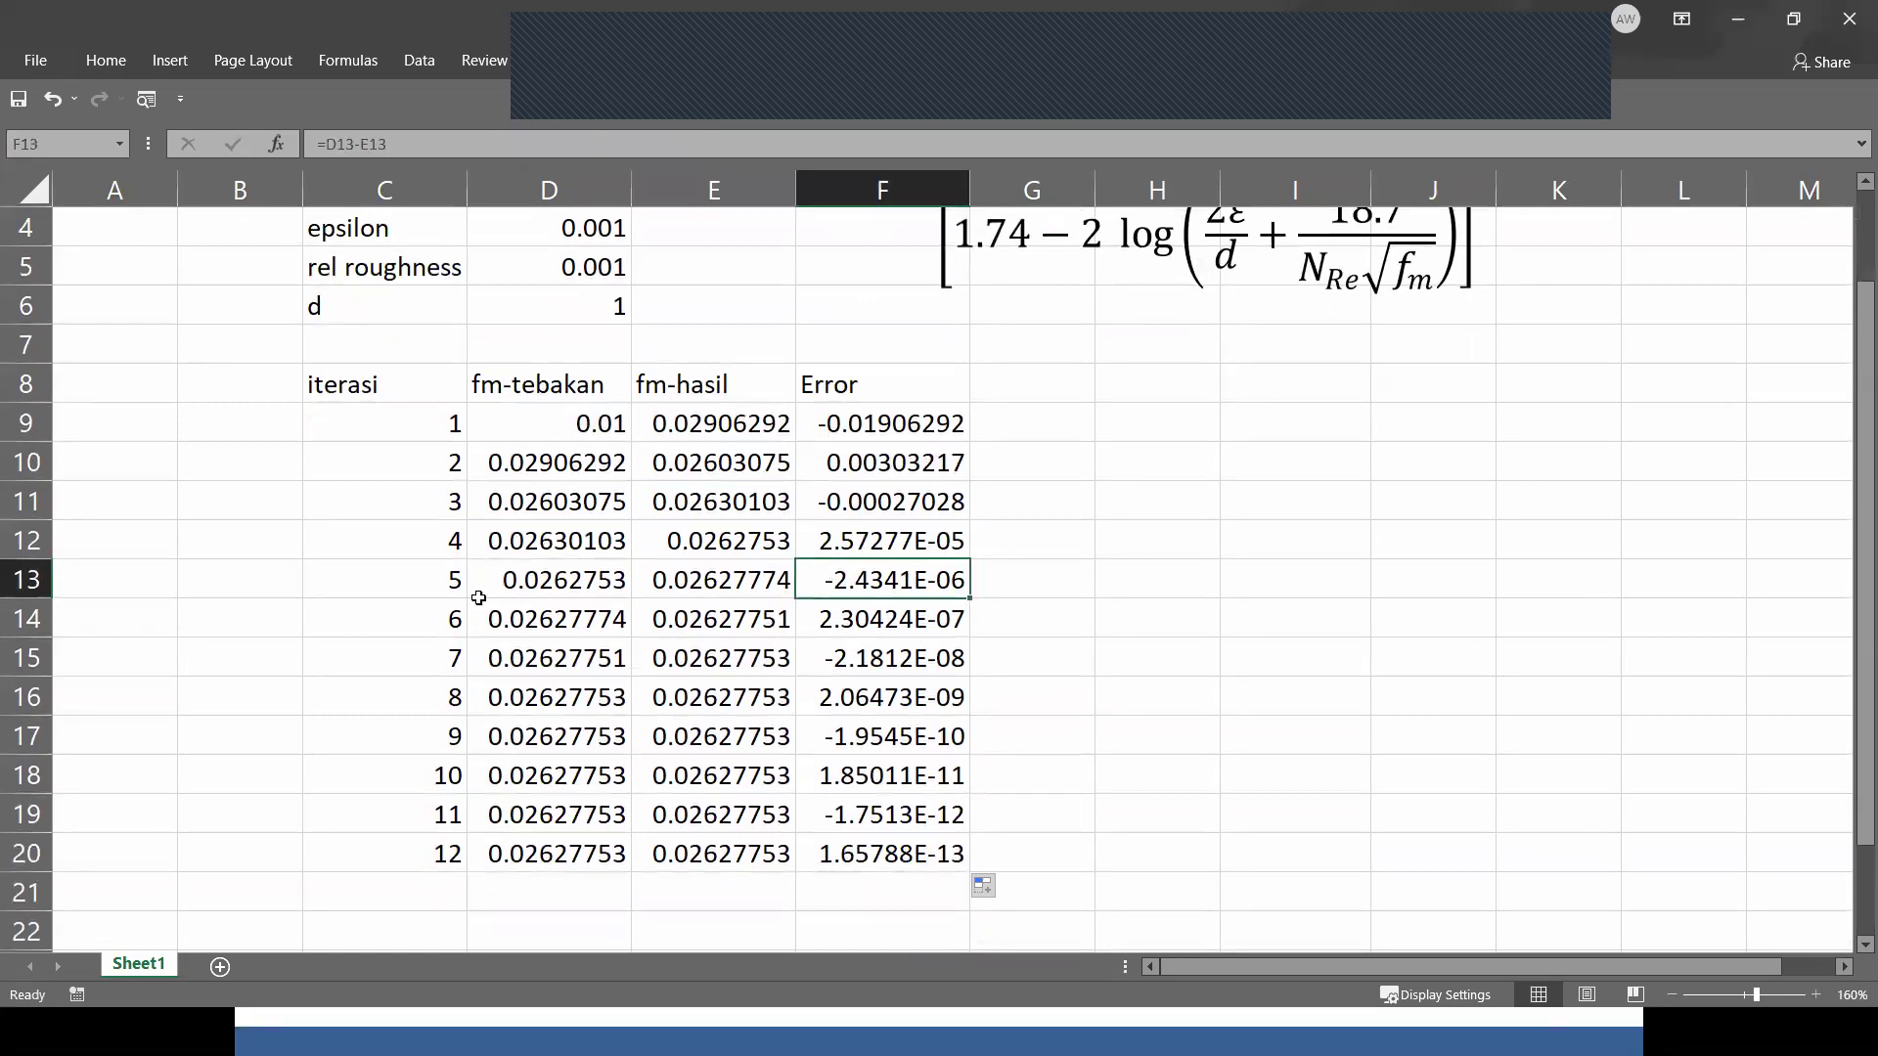
{"action": "left_click", "coordinate": [450, 585]}
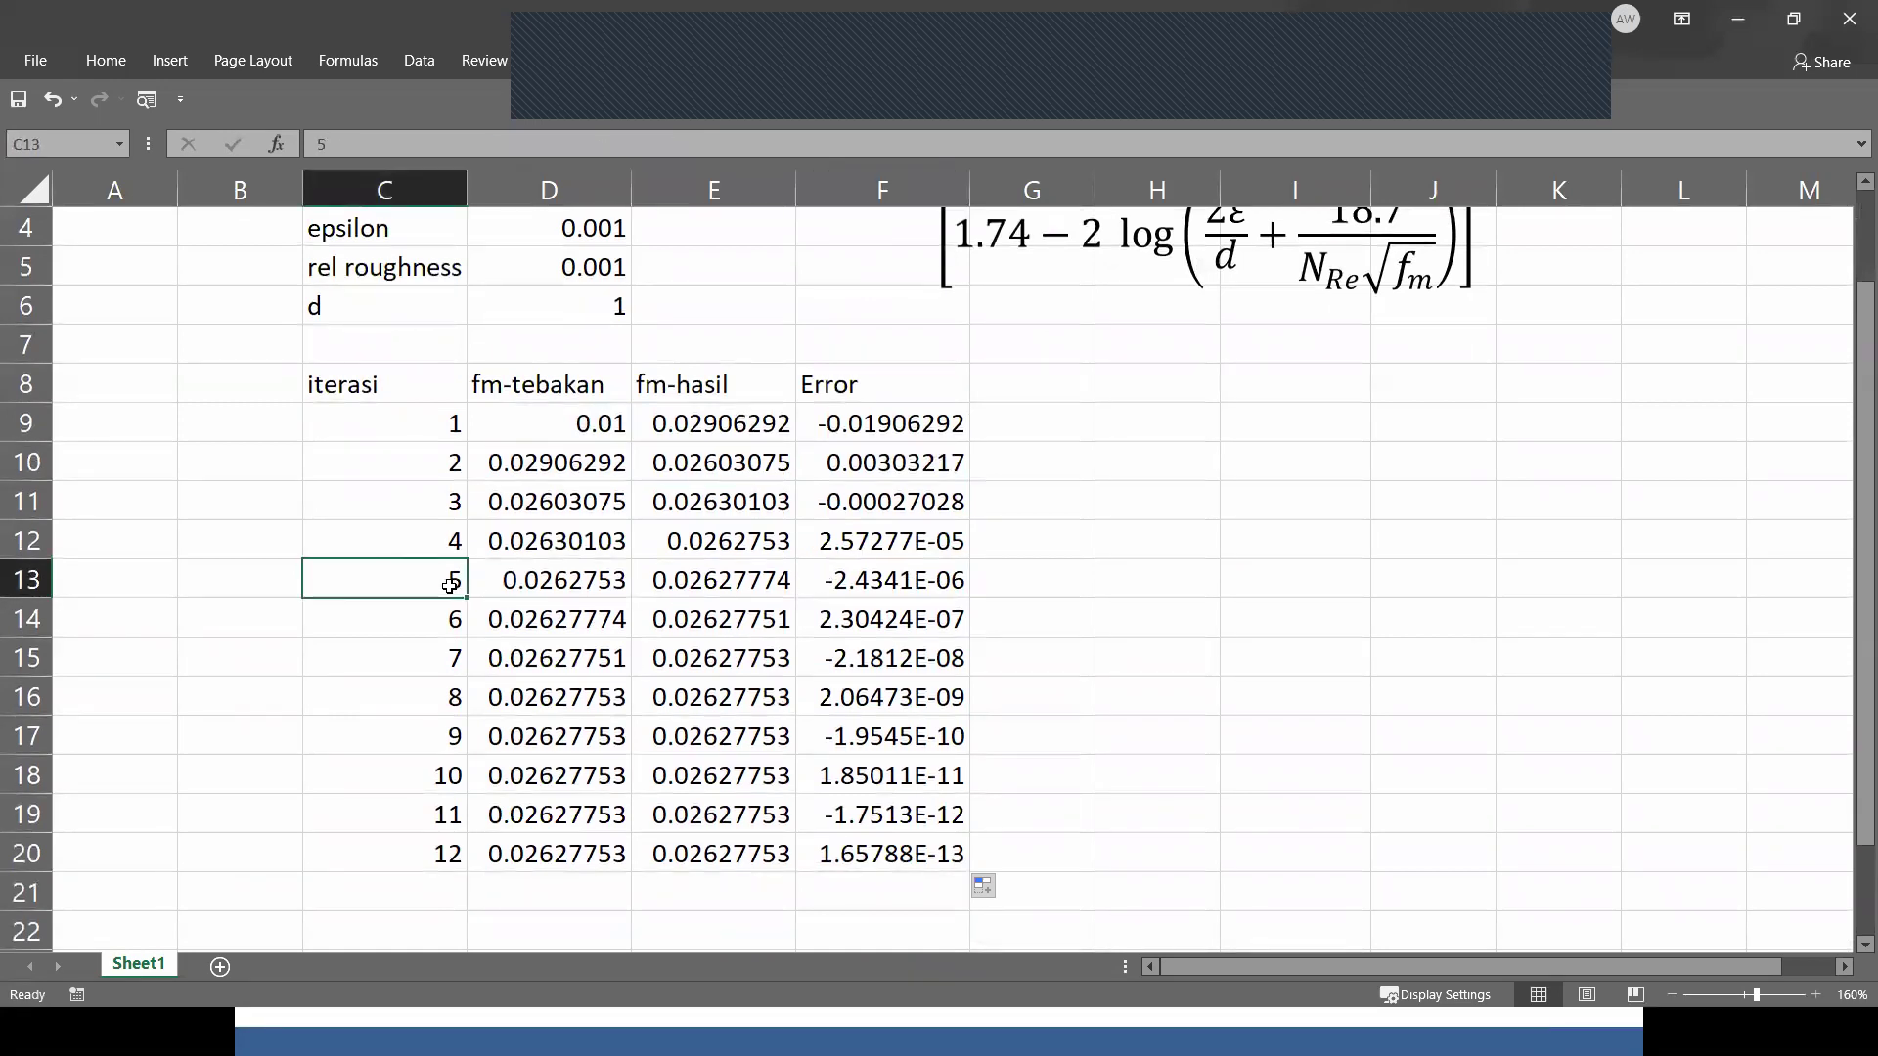
{"action": "left_click", "coordinate": [731, 587]}
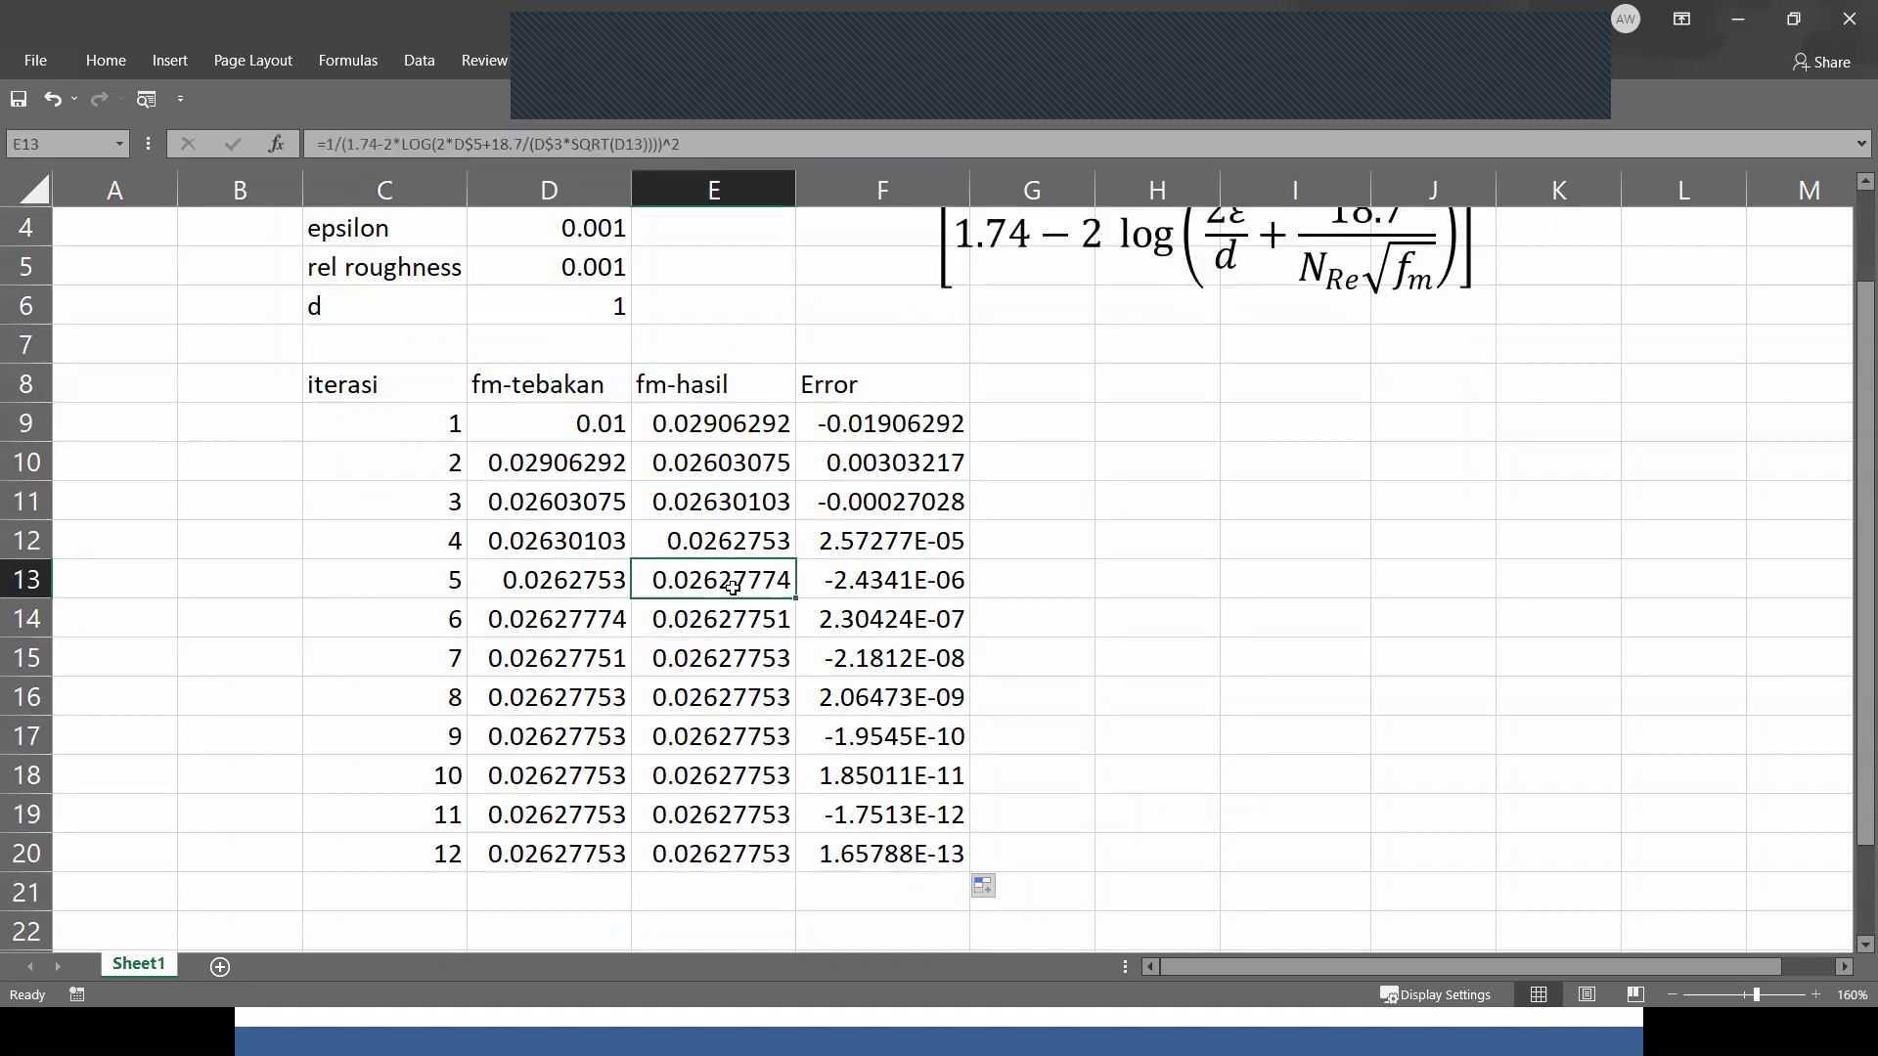
Enter the formula =E13/4 in B13, dividing the fm-hasil of iteration 5 by 4.
{"action": "left_click", "coordinate": [256, 581]}
{"action": "type", "text": "="}
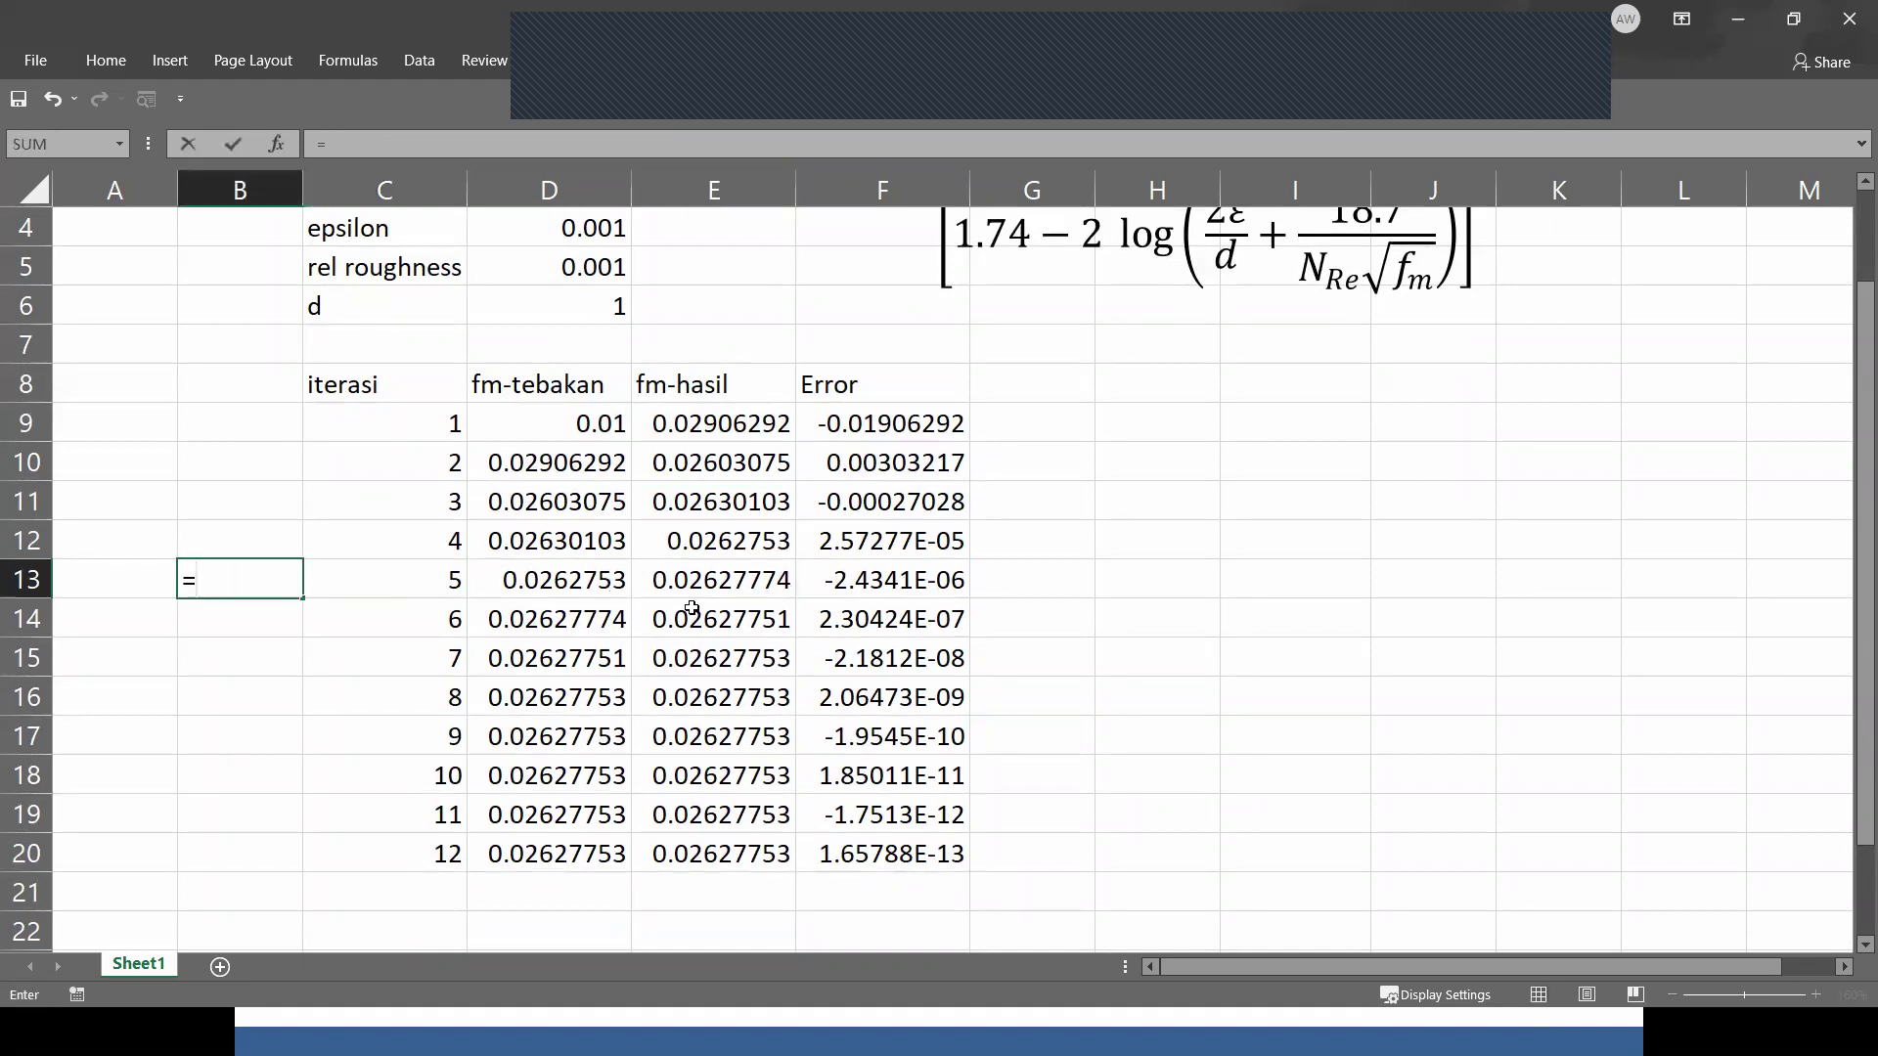
{"action": "left_click", "coordinate": [711, 581]}
{"action": "type", "text": "/4"}
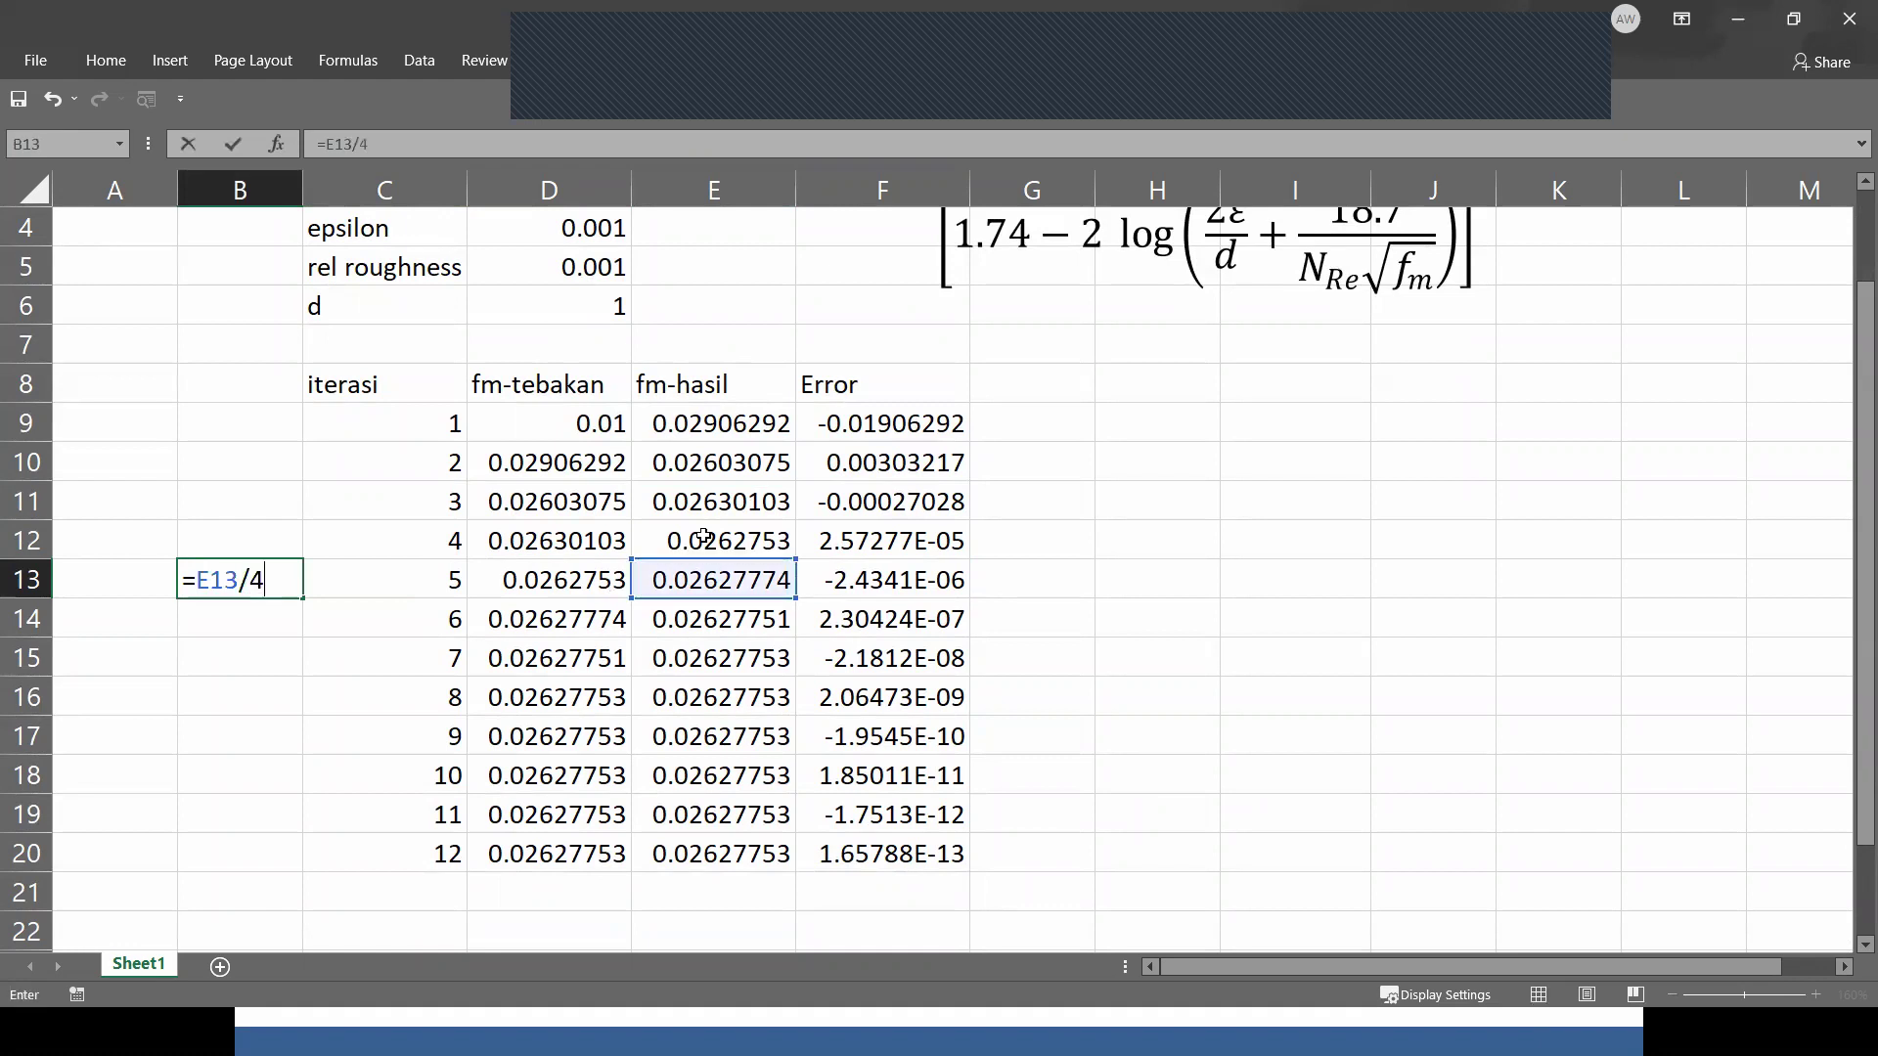
{"action": "key", "text": "Return"}
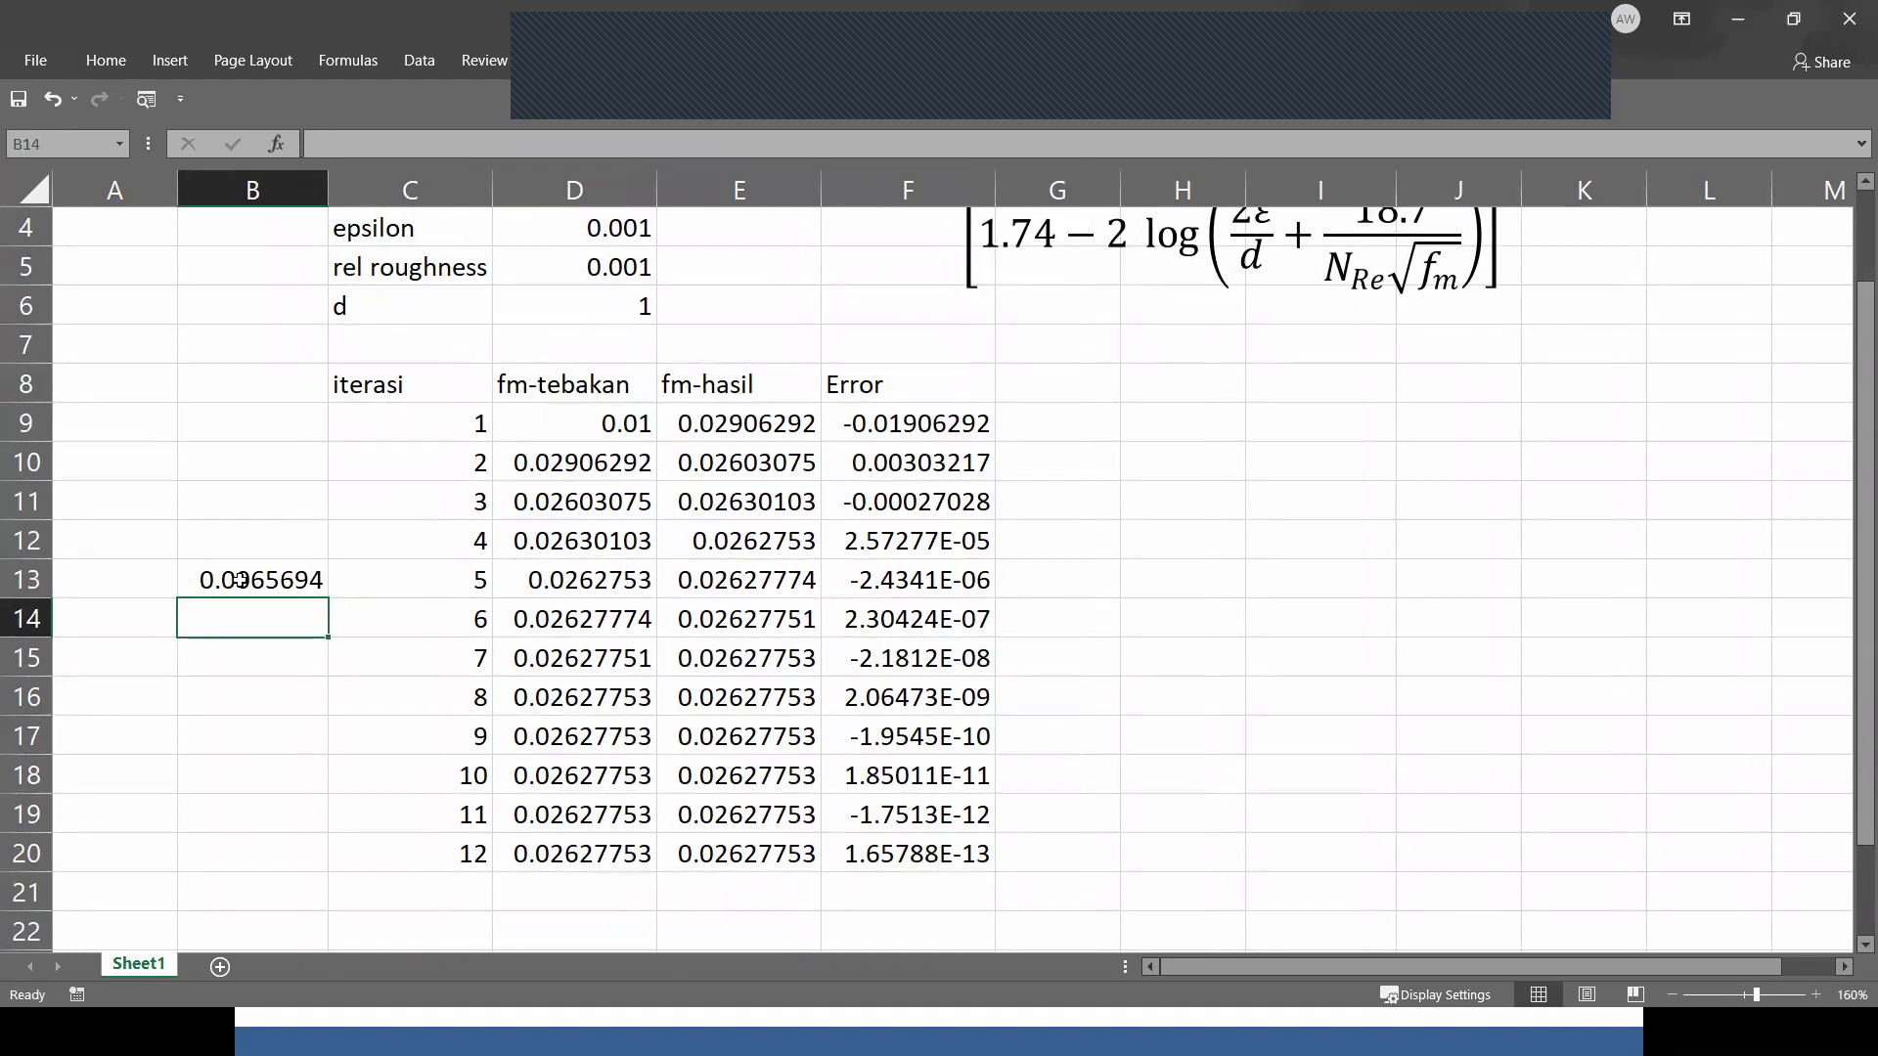
{"action": "left_click", "coordinate": [261, 581]}
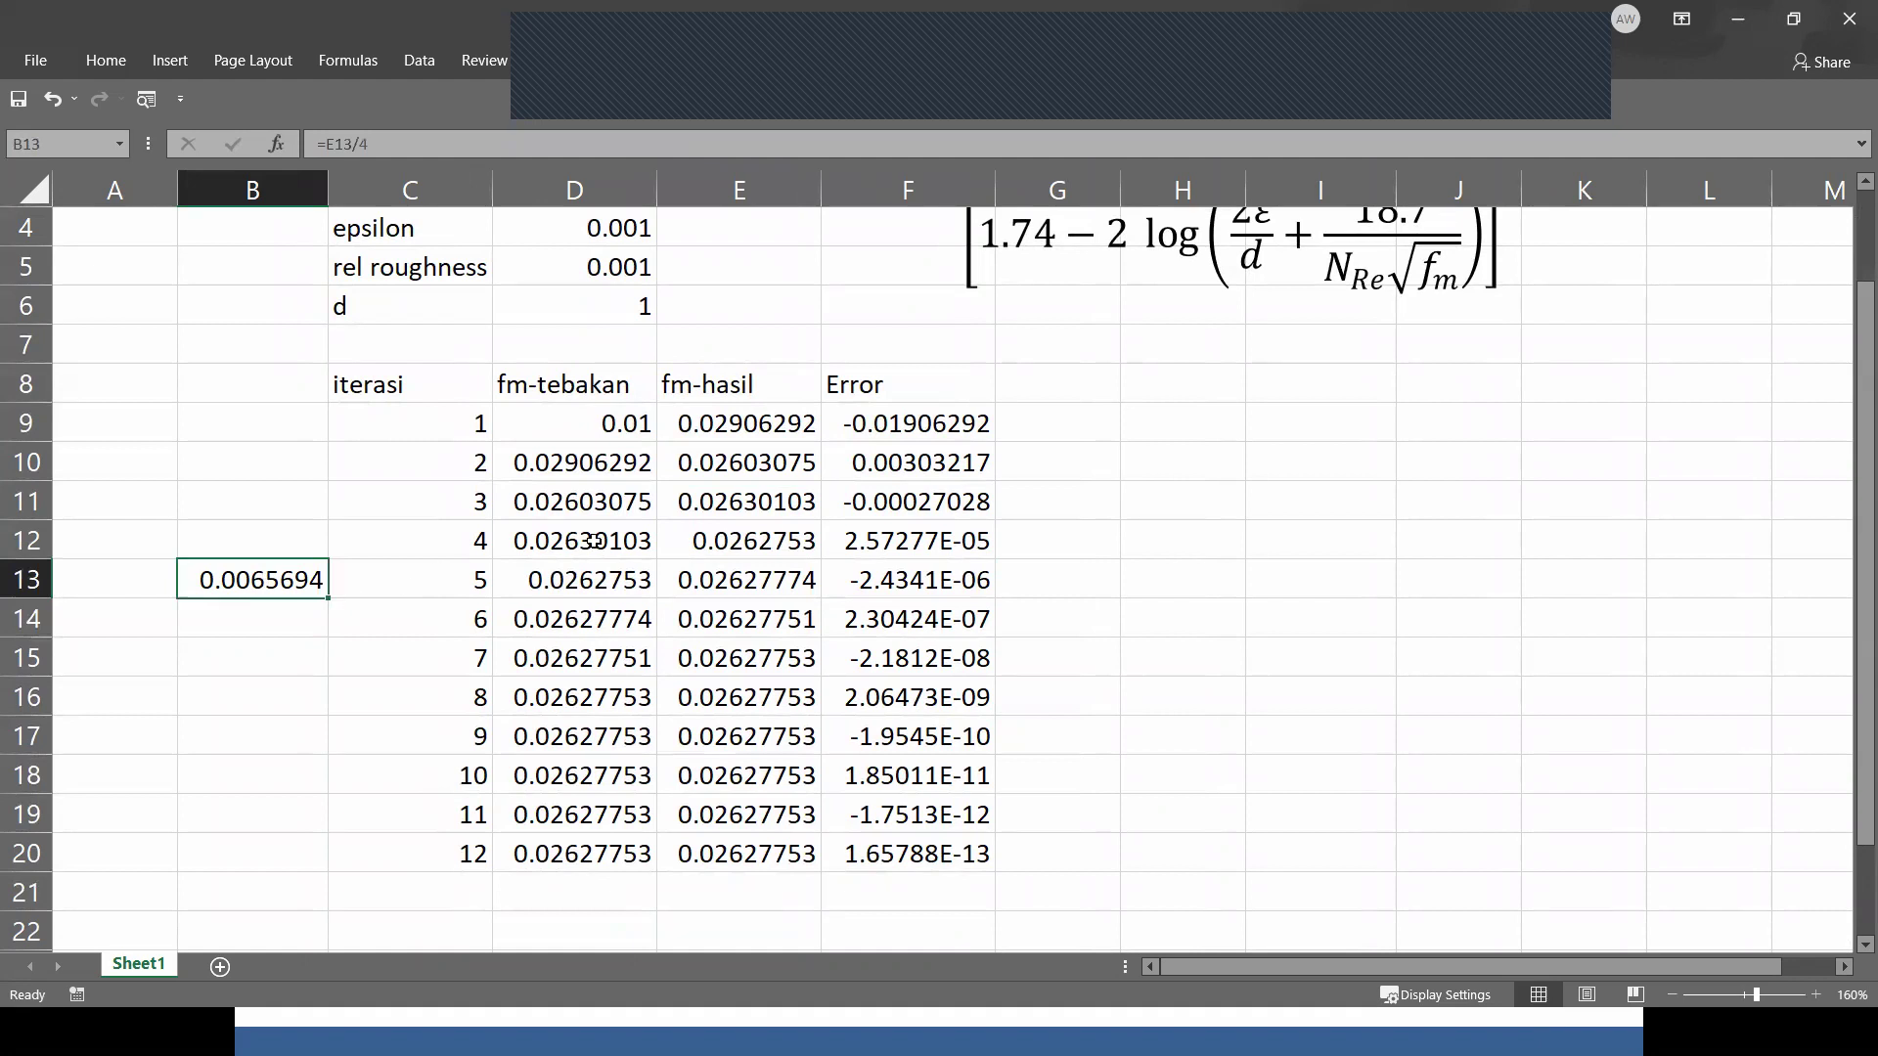
Rewrite the 2ε/d term in the fm equation so the 2 stands in front of the fraction ε/d.
{"action": "scroll", "coordinate": [1040, 513], "scroll_direction": "up", "scroll_amount": 1}
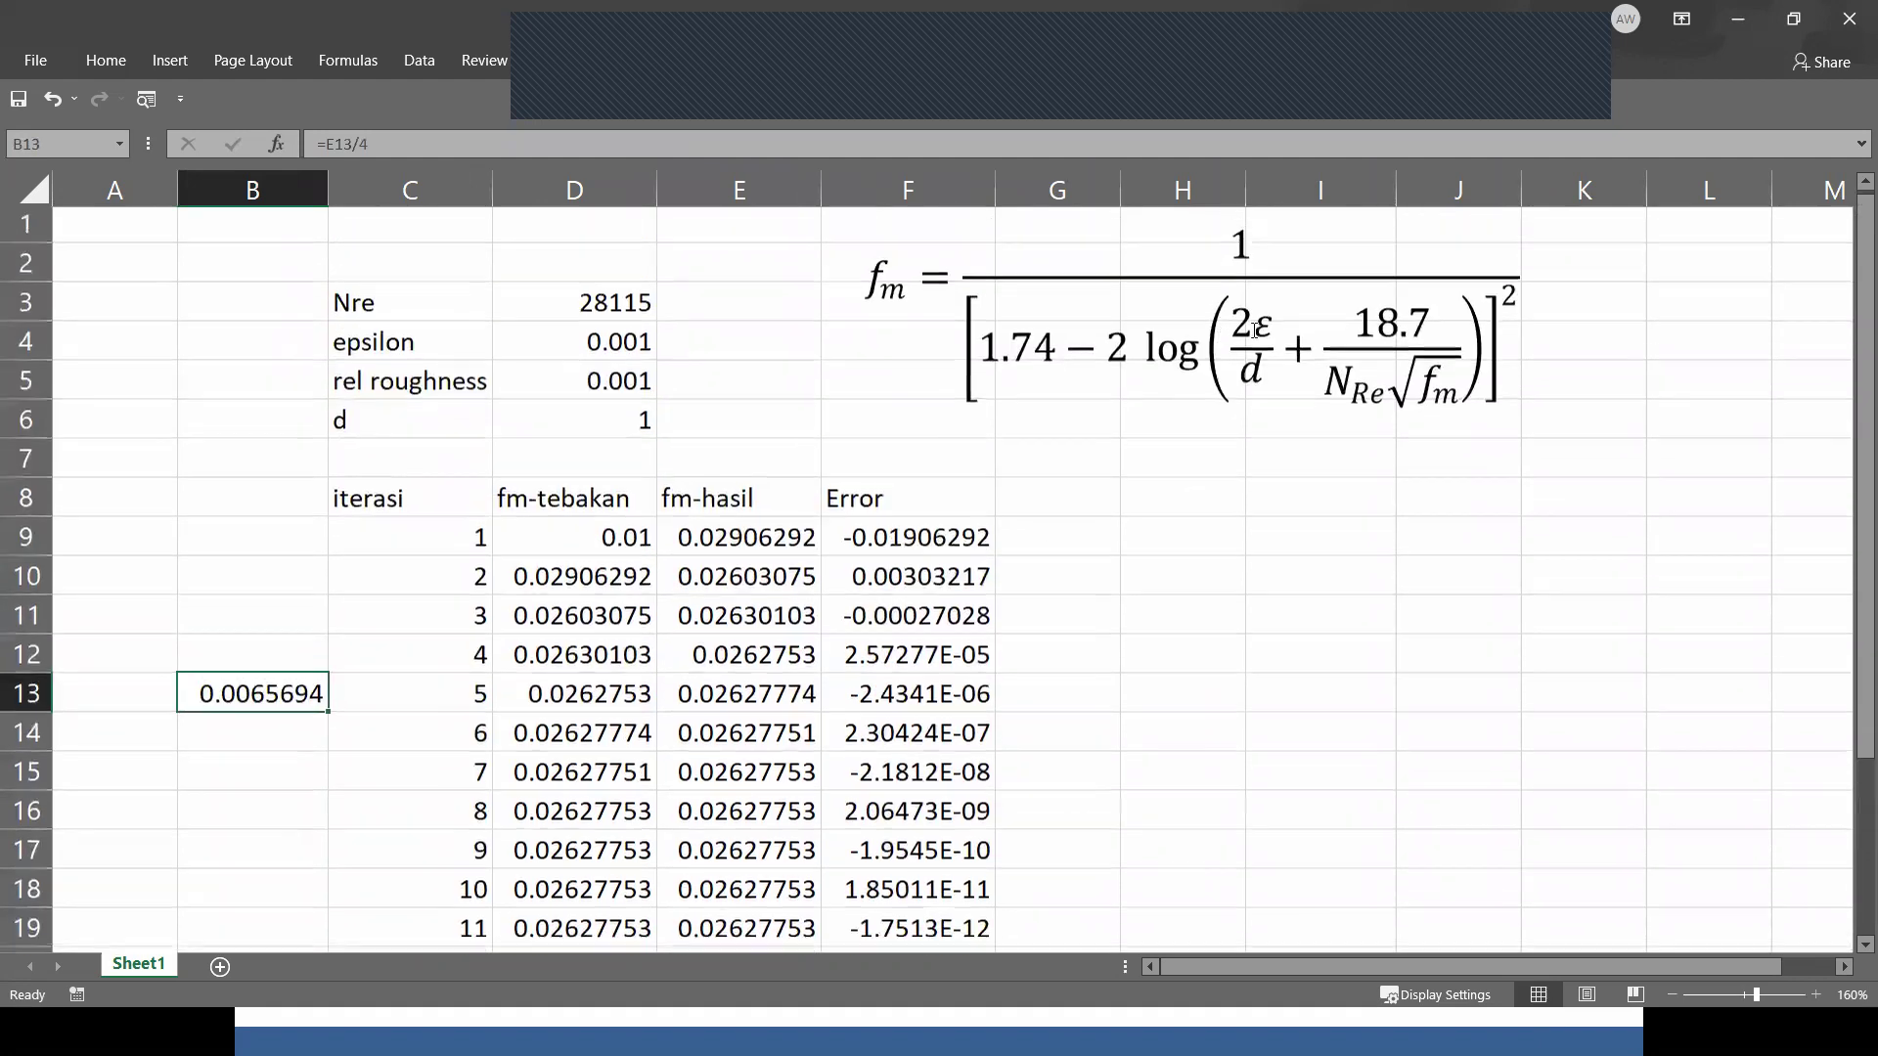
{"action": "left_click", "coordinate": [1254, 367]}
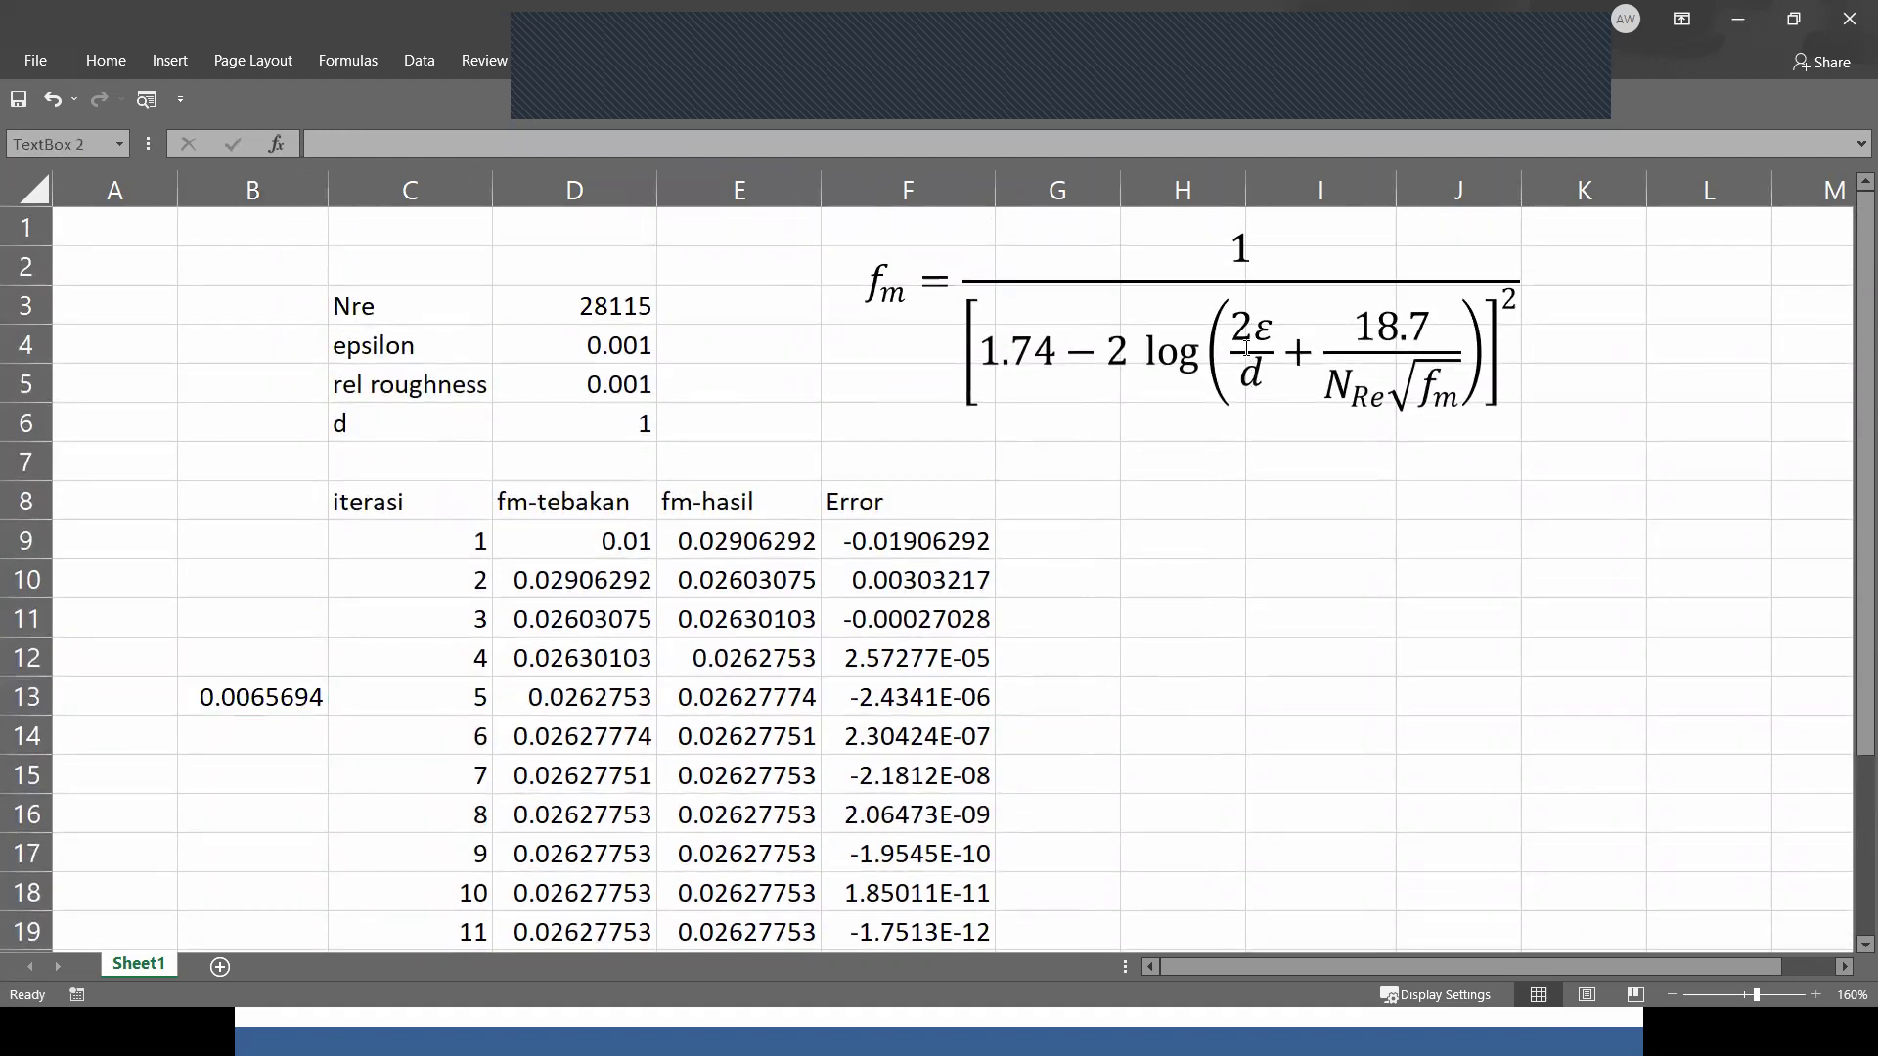
{"action": "left_click", "coordinate": [1250, 330]}
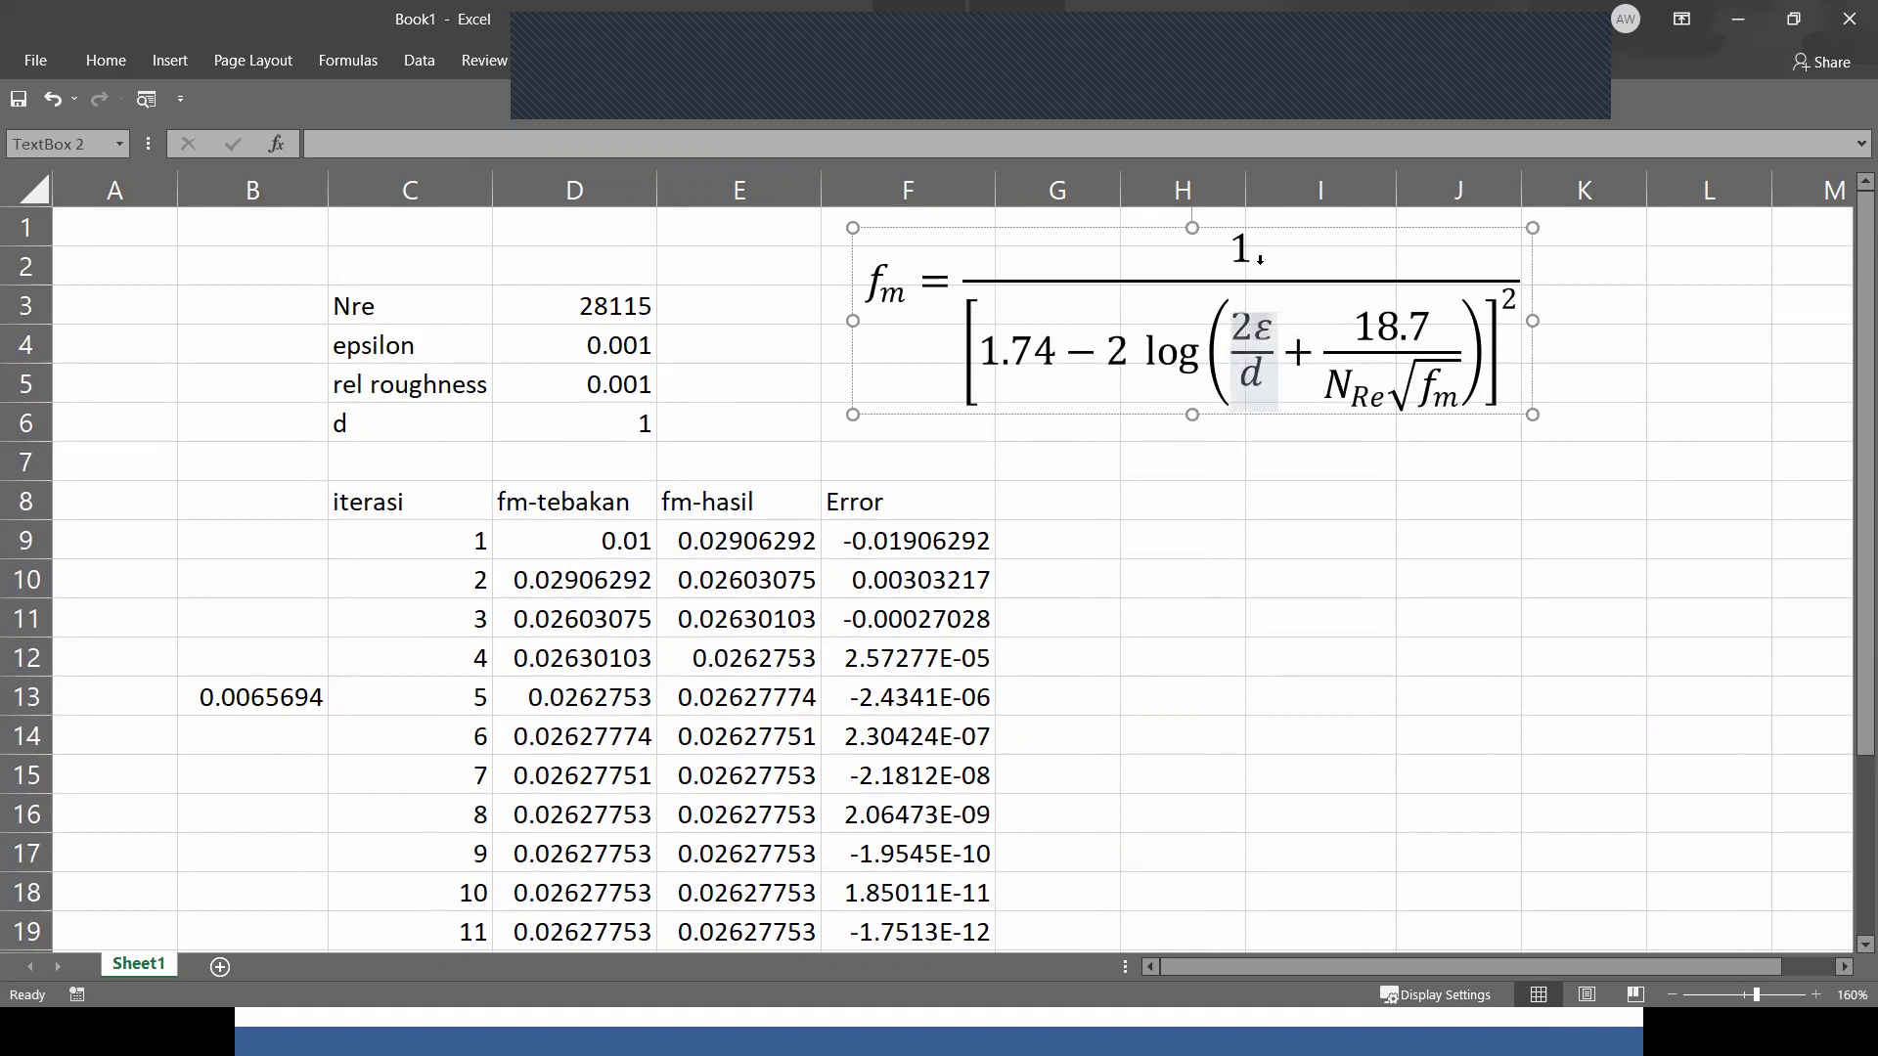
{"action": "key", "text": "BackSpace"}
{"action": "key", "text": "Left"}
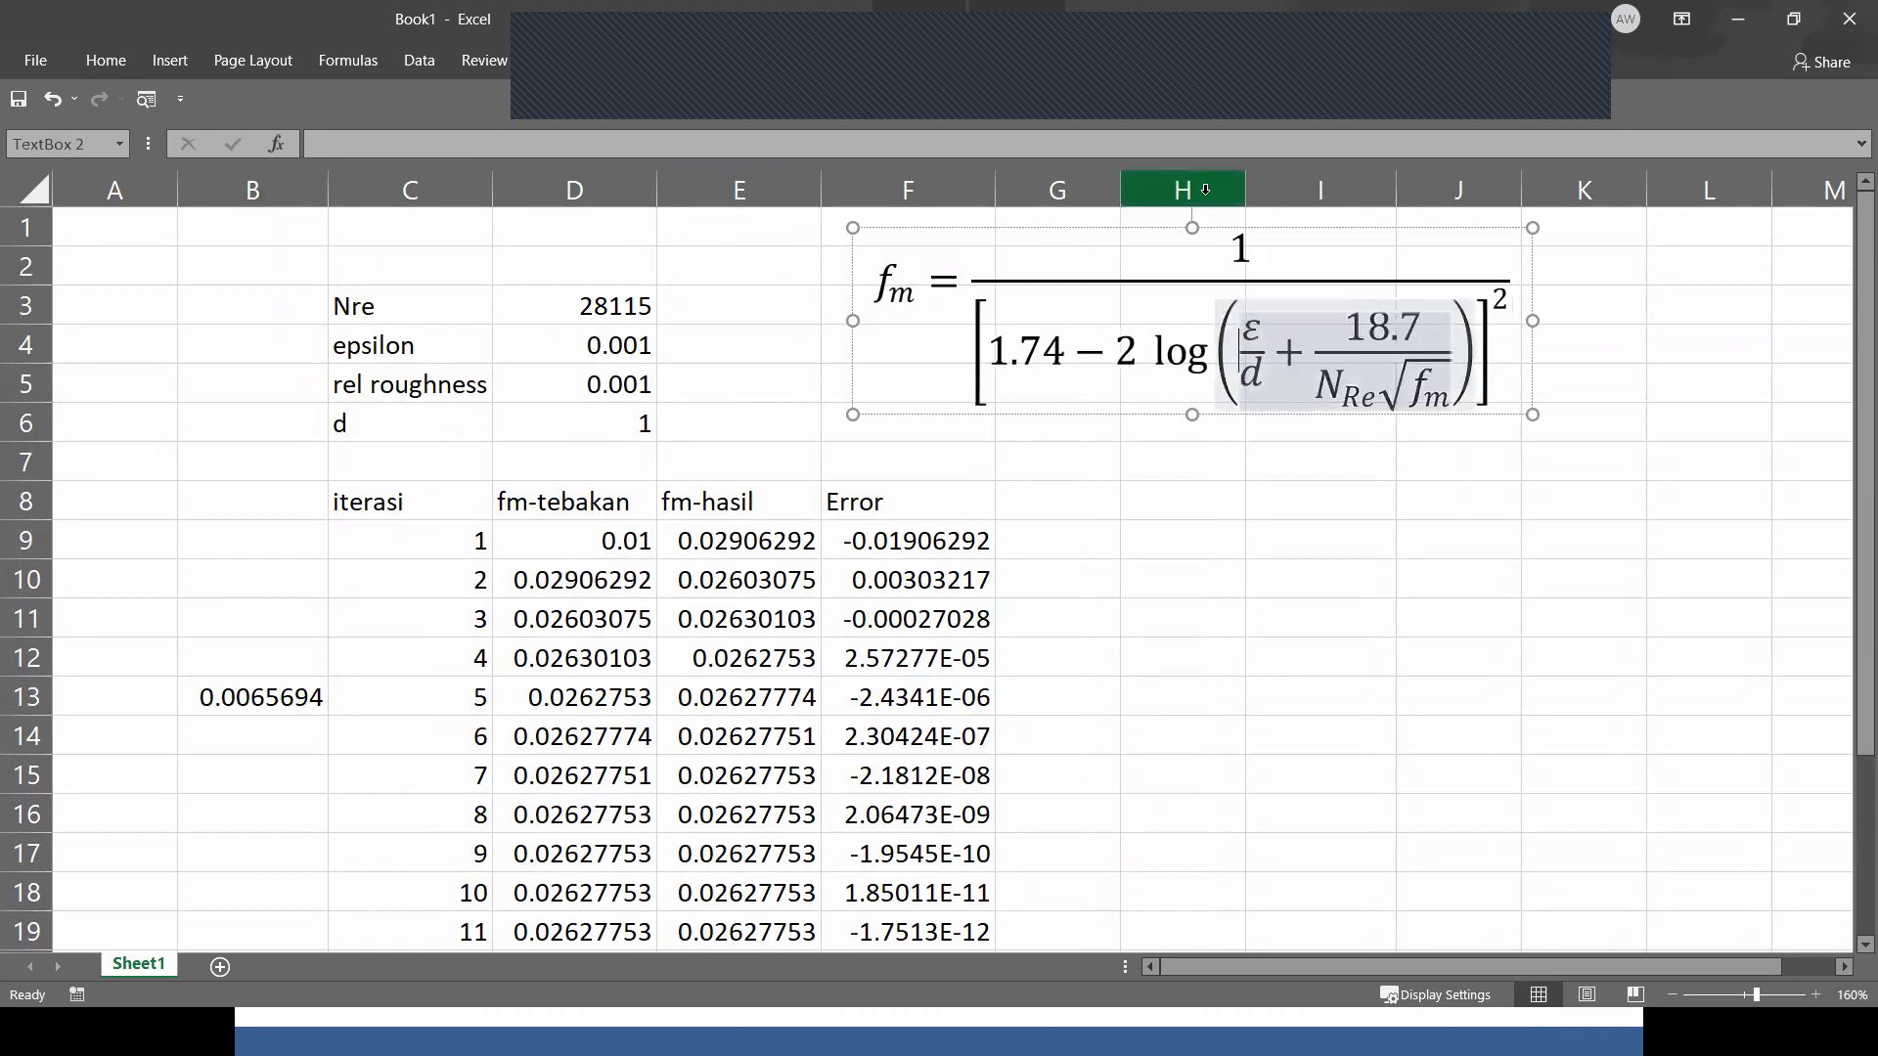
{"action": "type", "text": "2"}
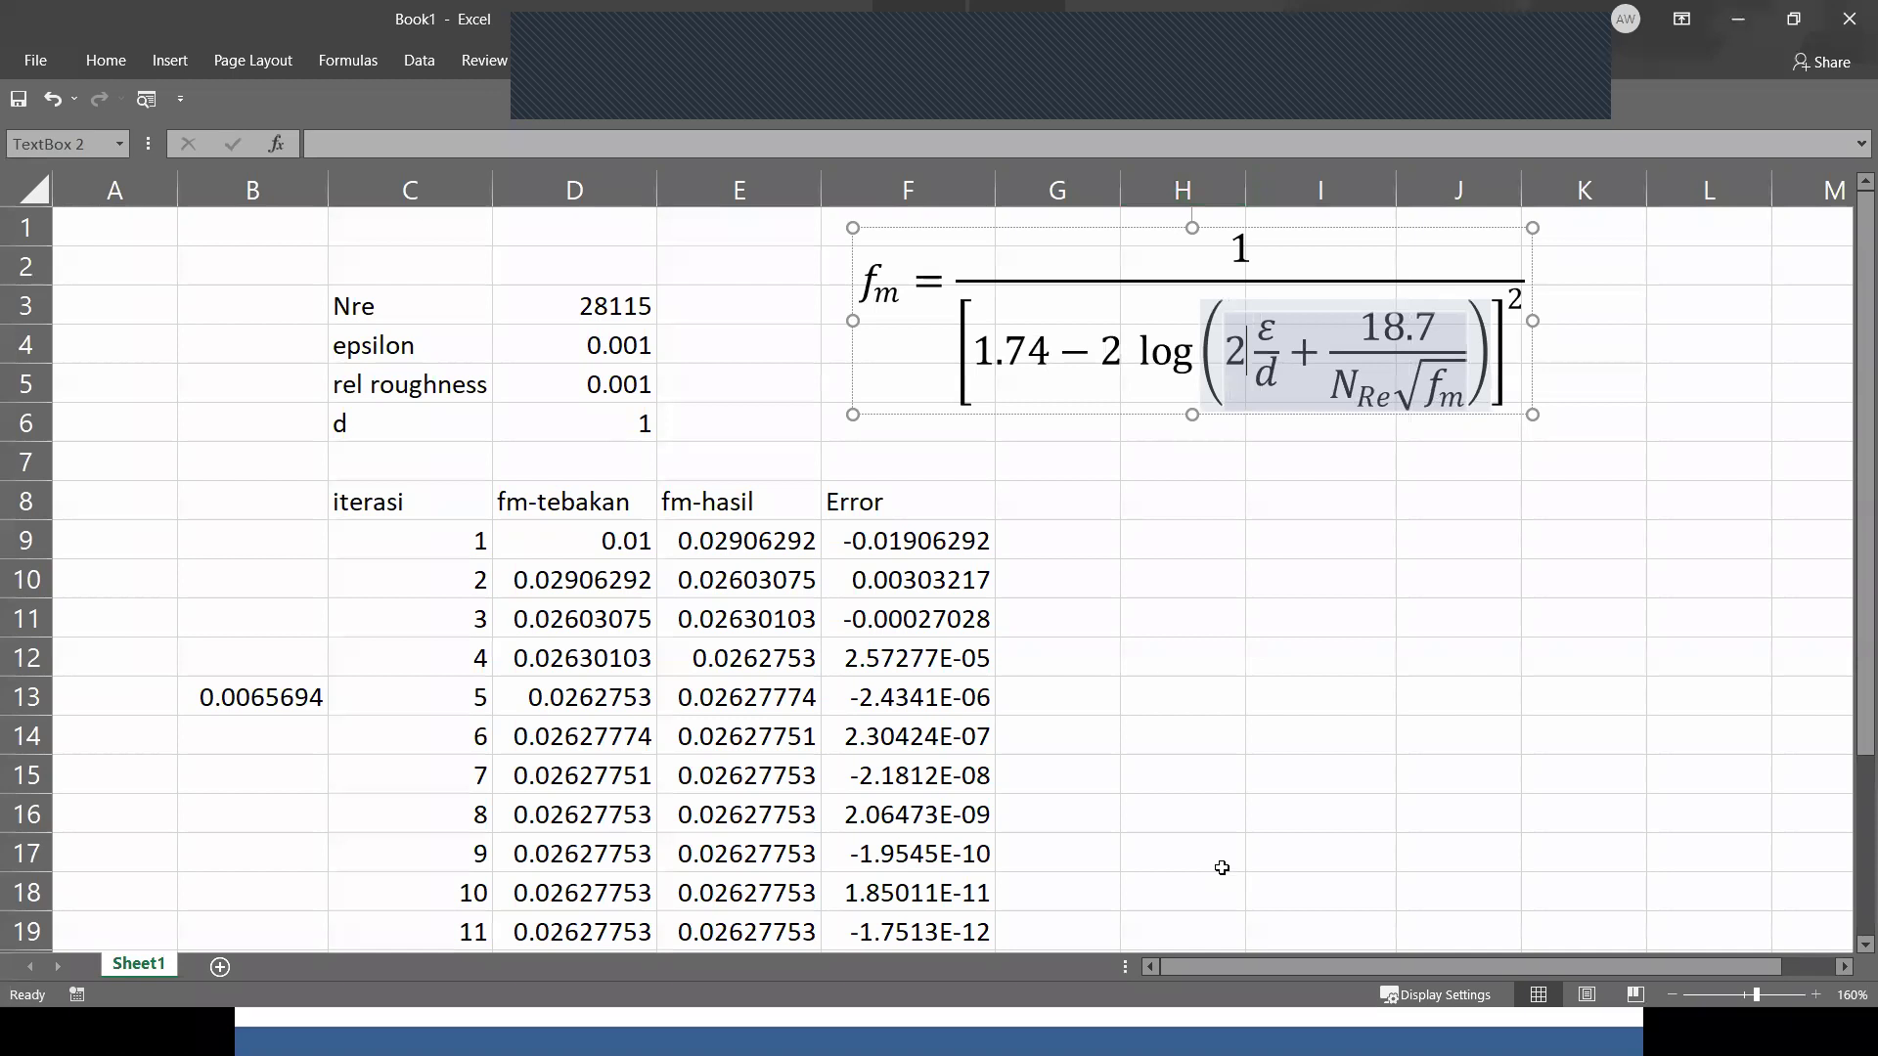
{"action": "left_click", "coordinate": [1234, 712]}
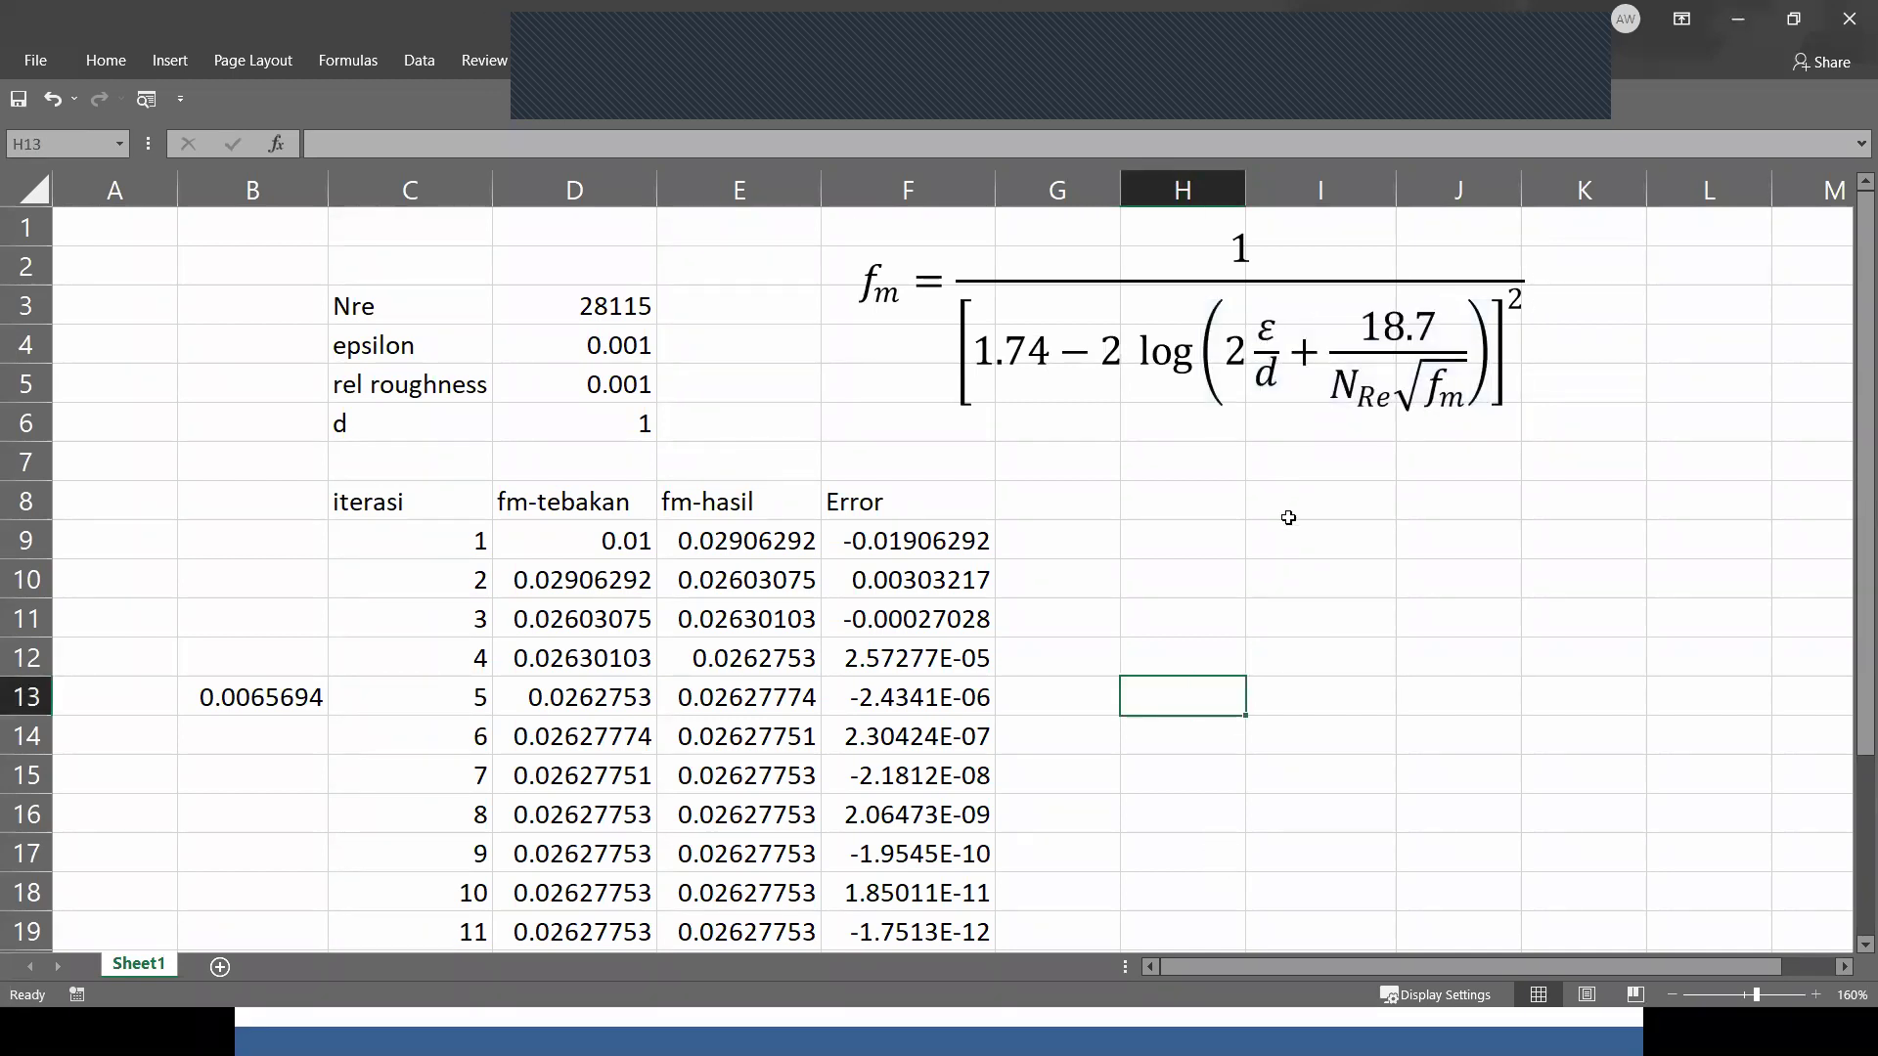
Clear the d label and its value from C6:D6.
{"action": "left_click", "coordinate": [1273, 553]}
{"action": "scroll", "coordinate": [1292, 582], "scroll_direction": "down", "scroll_amount": 1}
{"action": "scroll", "coordinate": [1292, 582], "scroll_direction": "down", "scroll_amount": 1}
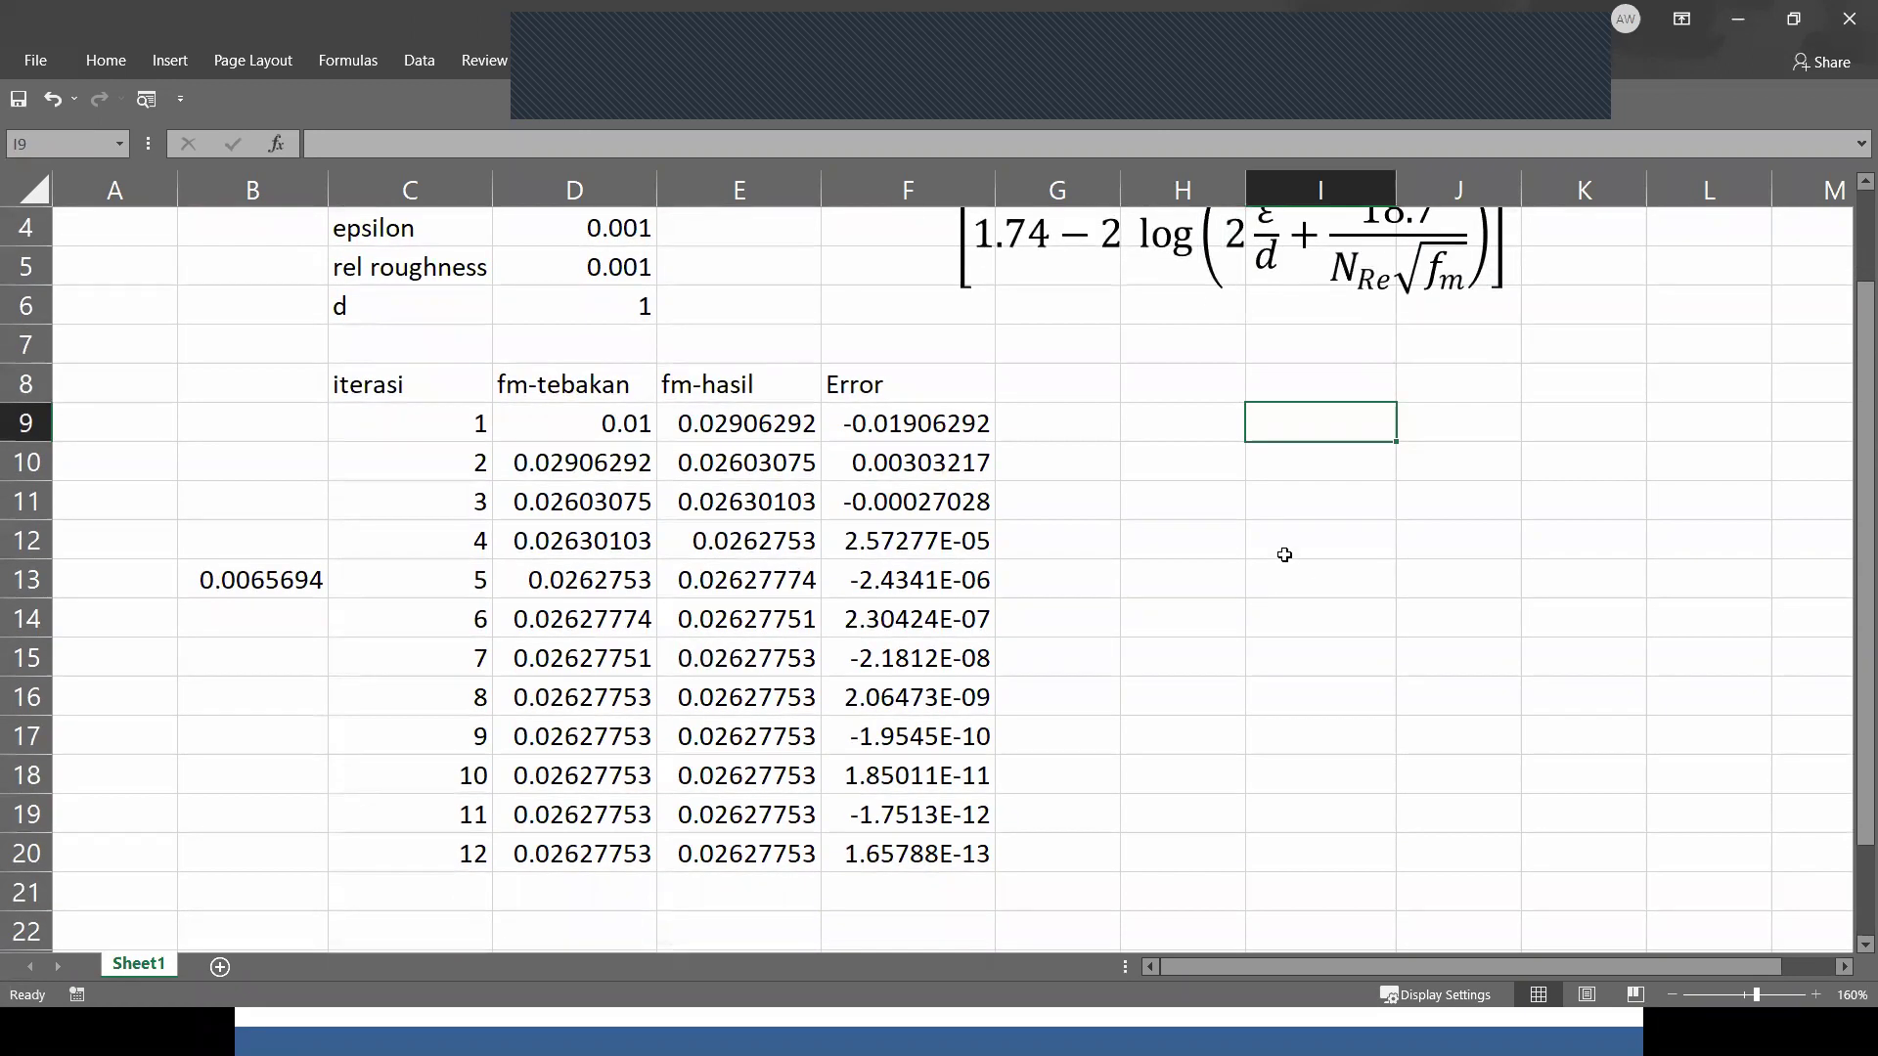
{"action": "scroll", "coordinate": [1006, 583], "scroll_direction": "up", "scroll_amount": 1}
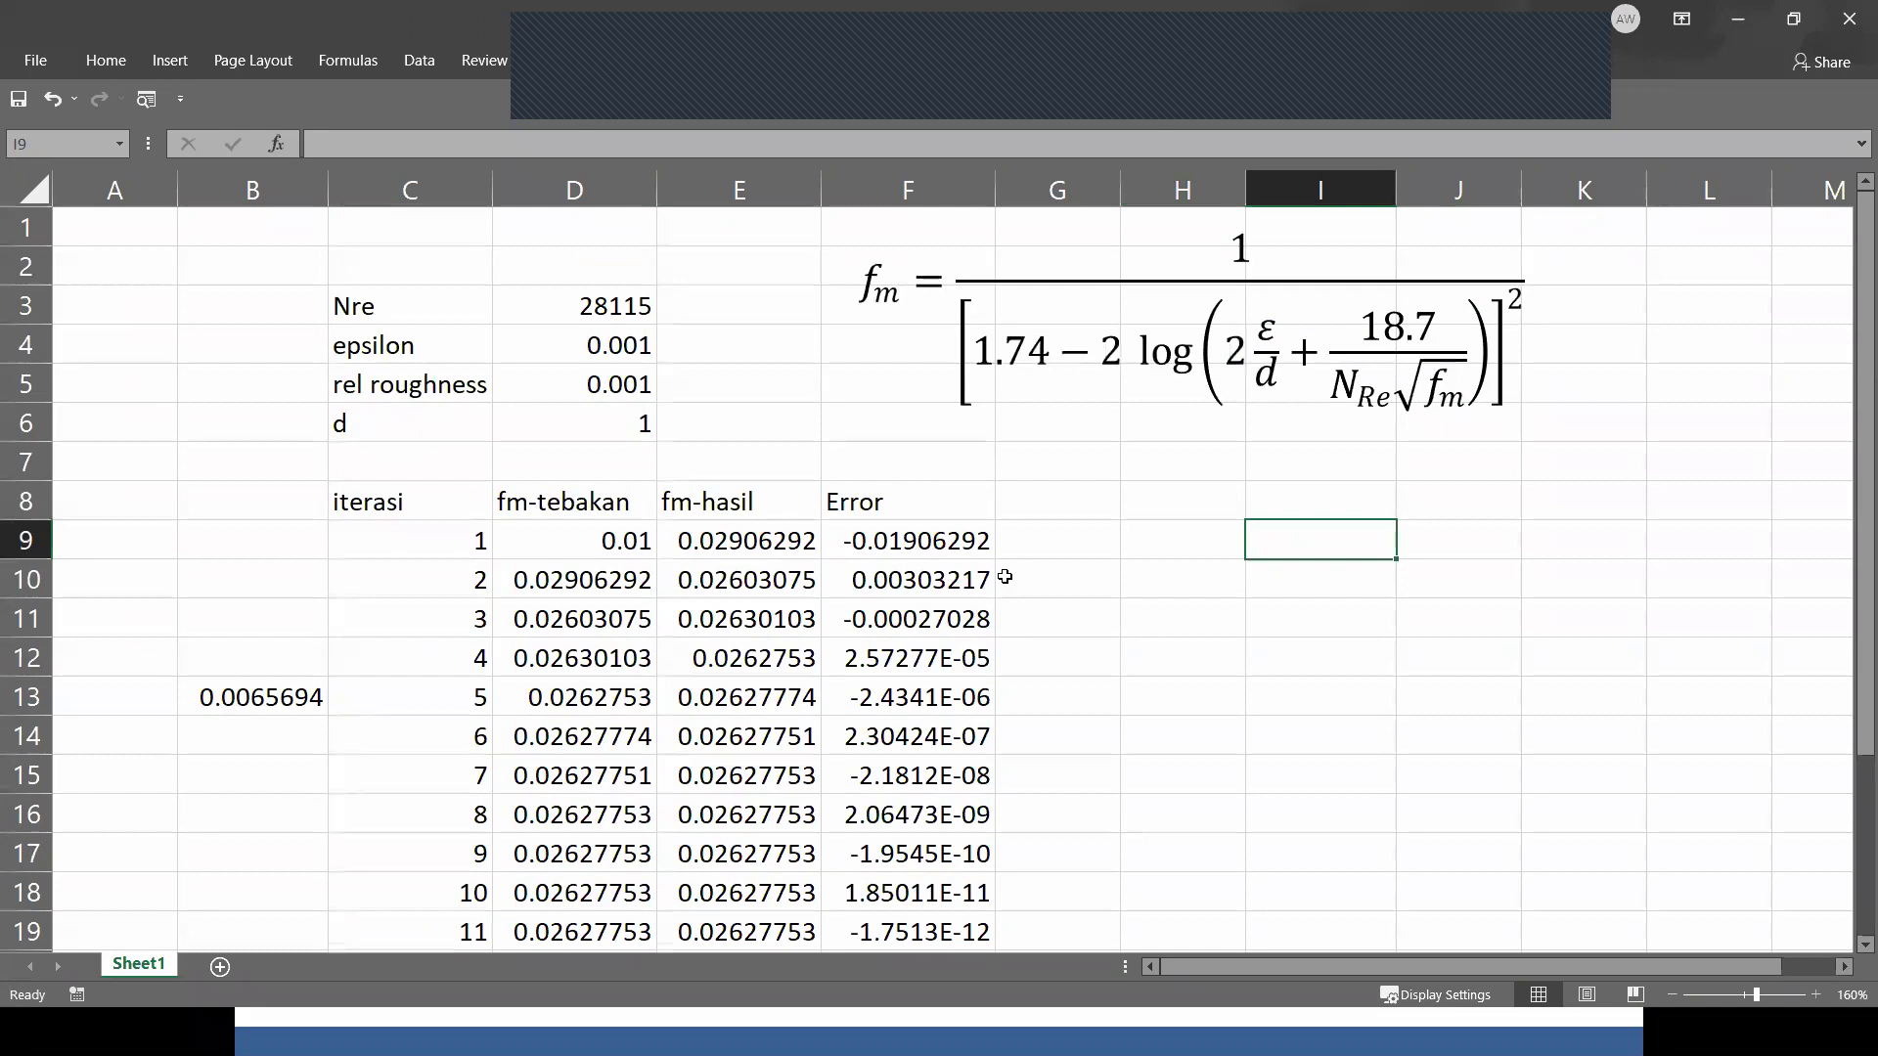
{"action": "left_click", "coordinate": [396, 435]}
{"action": "left_click_drag", "start_coordinate": [402, 406], "coordinate": [635, 416]}
{"action": "key", "text": "Delete"}
{"action": "left_click", "coordinate": [1437, 624]}
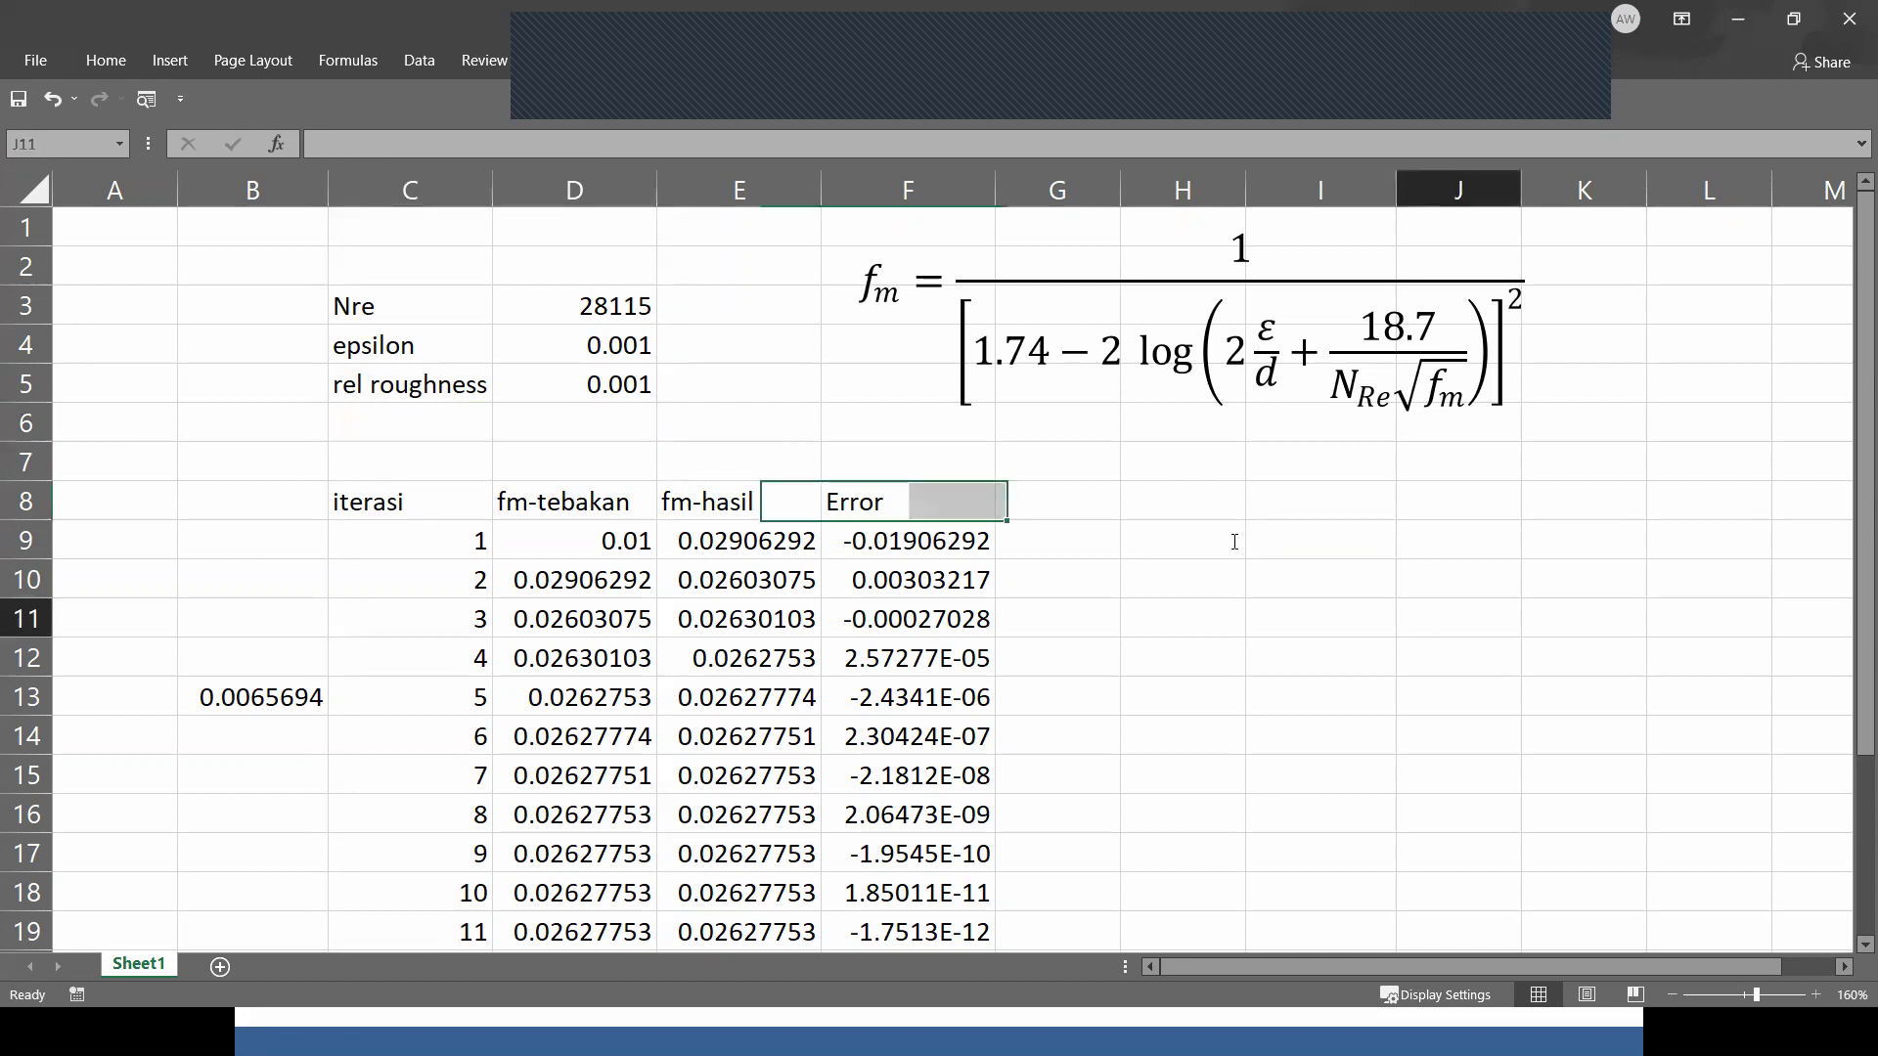
Clear the epsilon value from D4, keeping the relative roughness in D5.
{"action": "left_click", "coordinate": [580, 353]}
{"action": "key", "text": "Delete"}
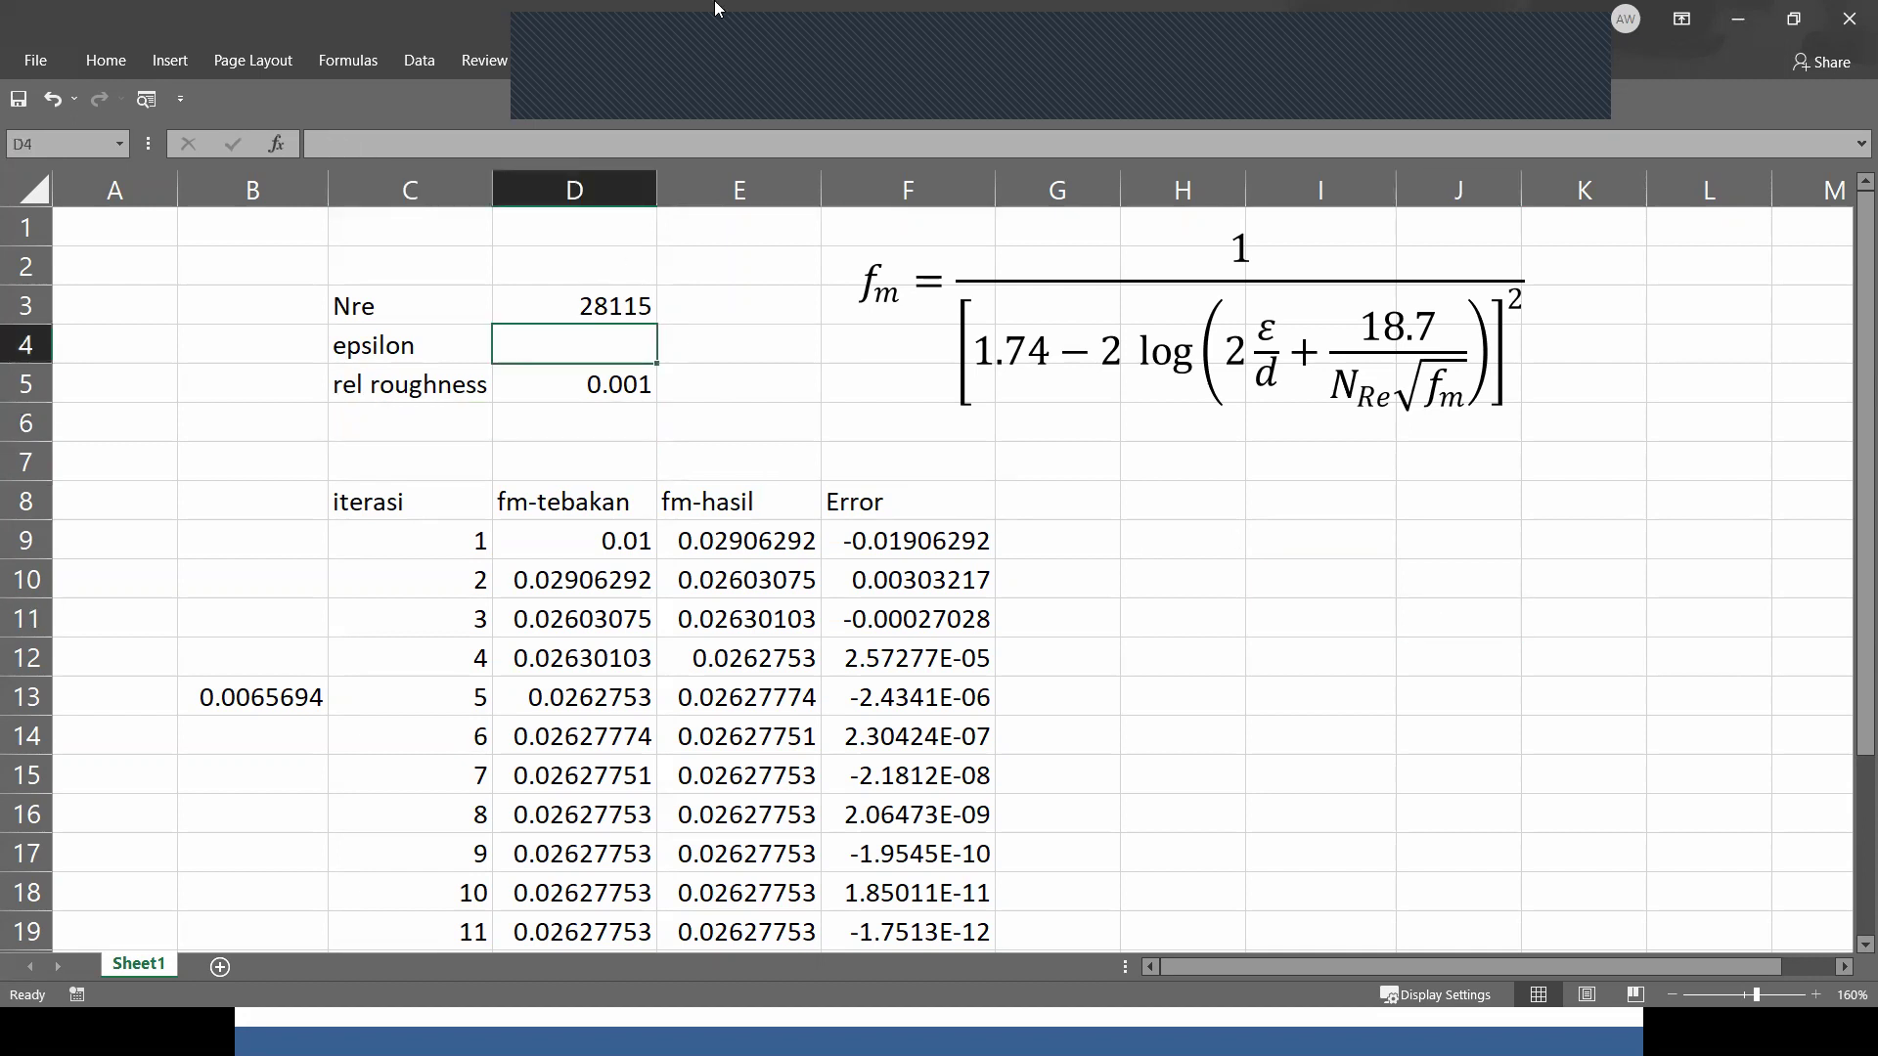
{"action": "left_click", "coordinate": [1163, 583]}
{"action": "left_click", "coordinate": [572, 371]}
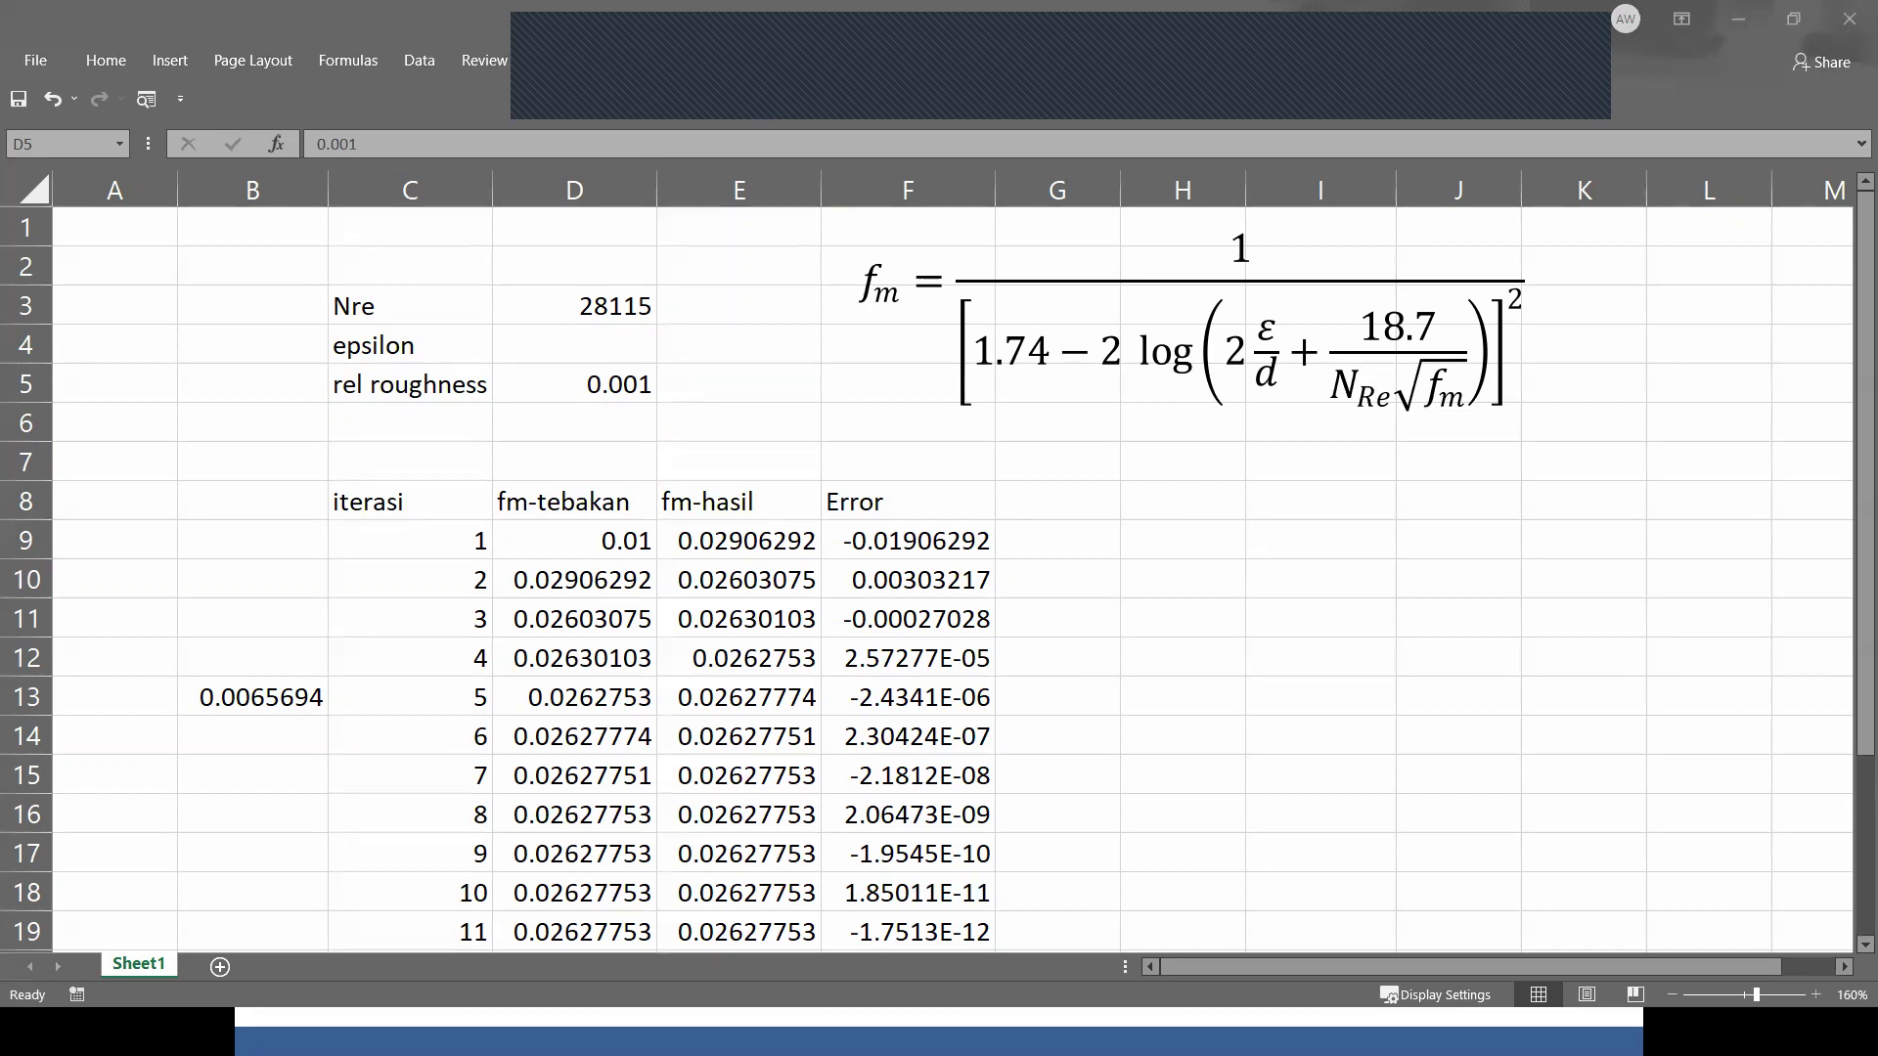
Switch to the PowerPoint slideshow and go back to the slide with the tubing pressure drop problem.
{"action": "key", "text": "alt+Tab"}
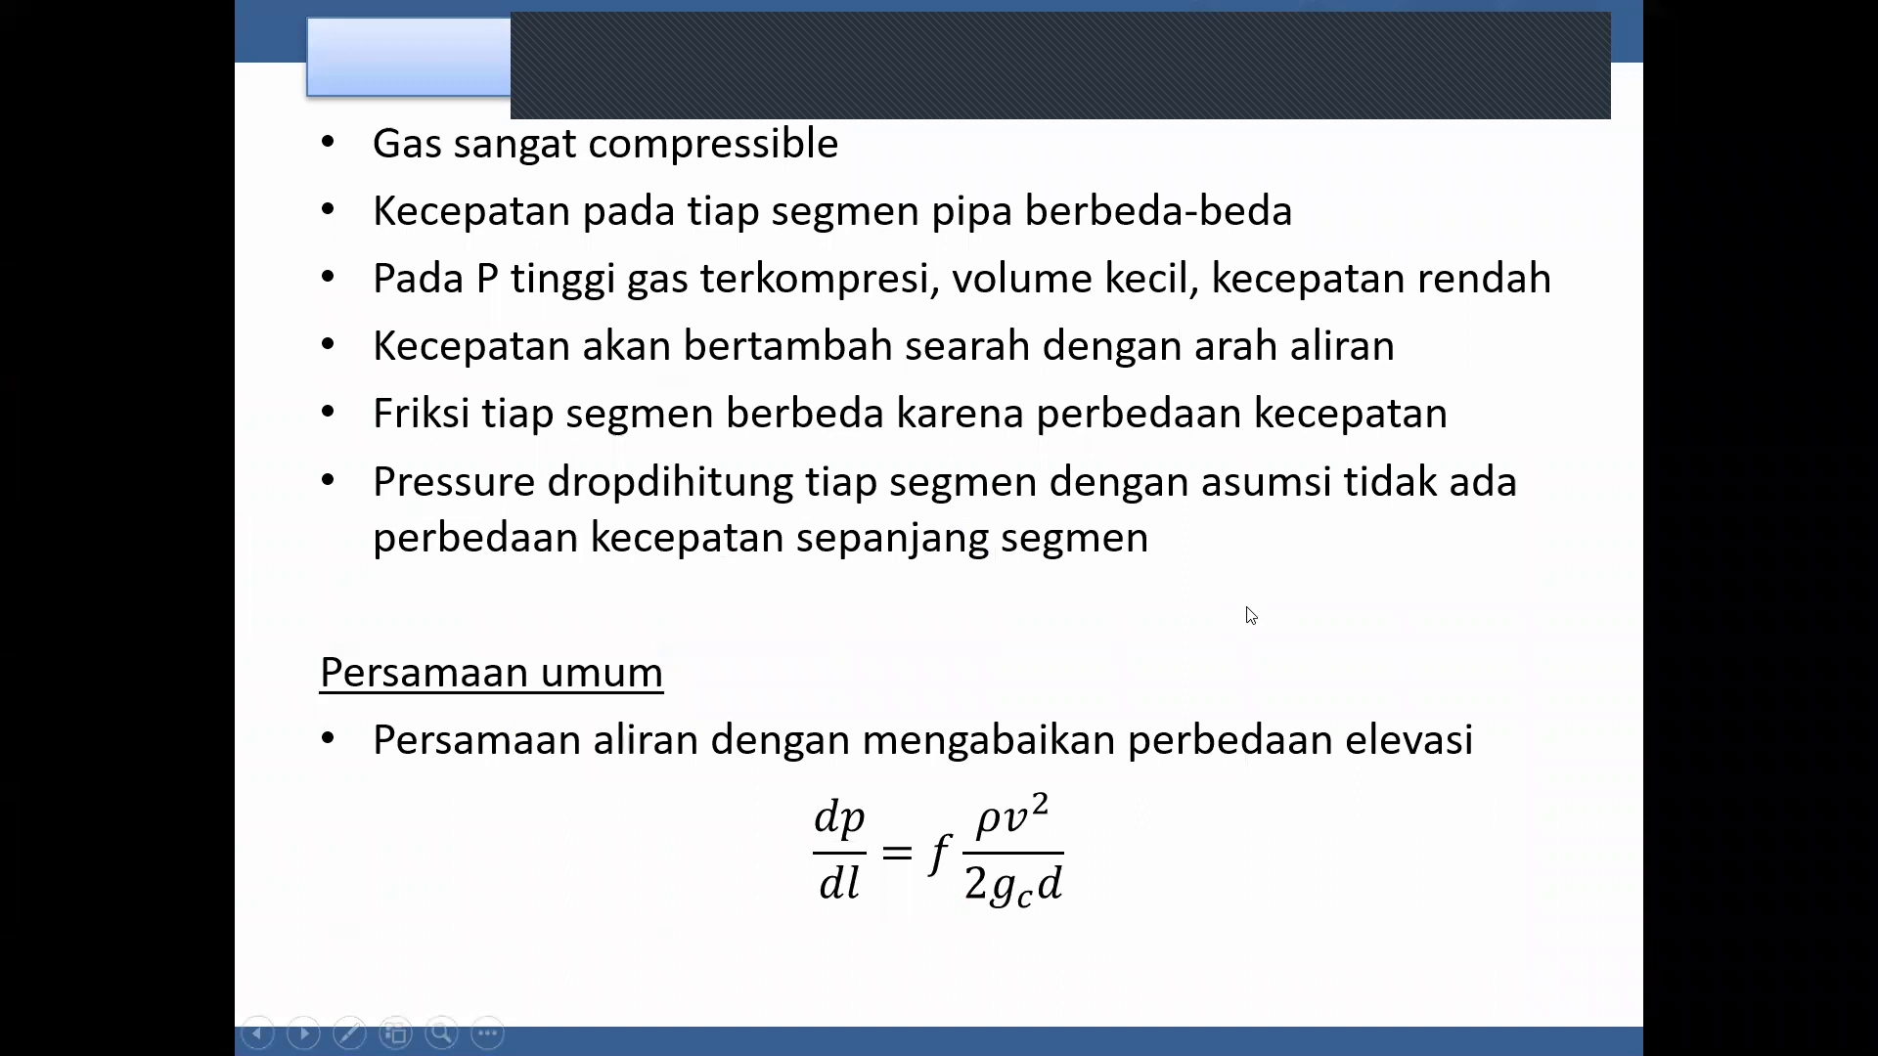
{"action": "key", "text": "Left"}
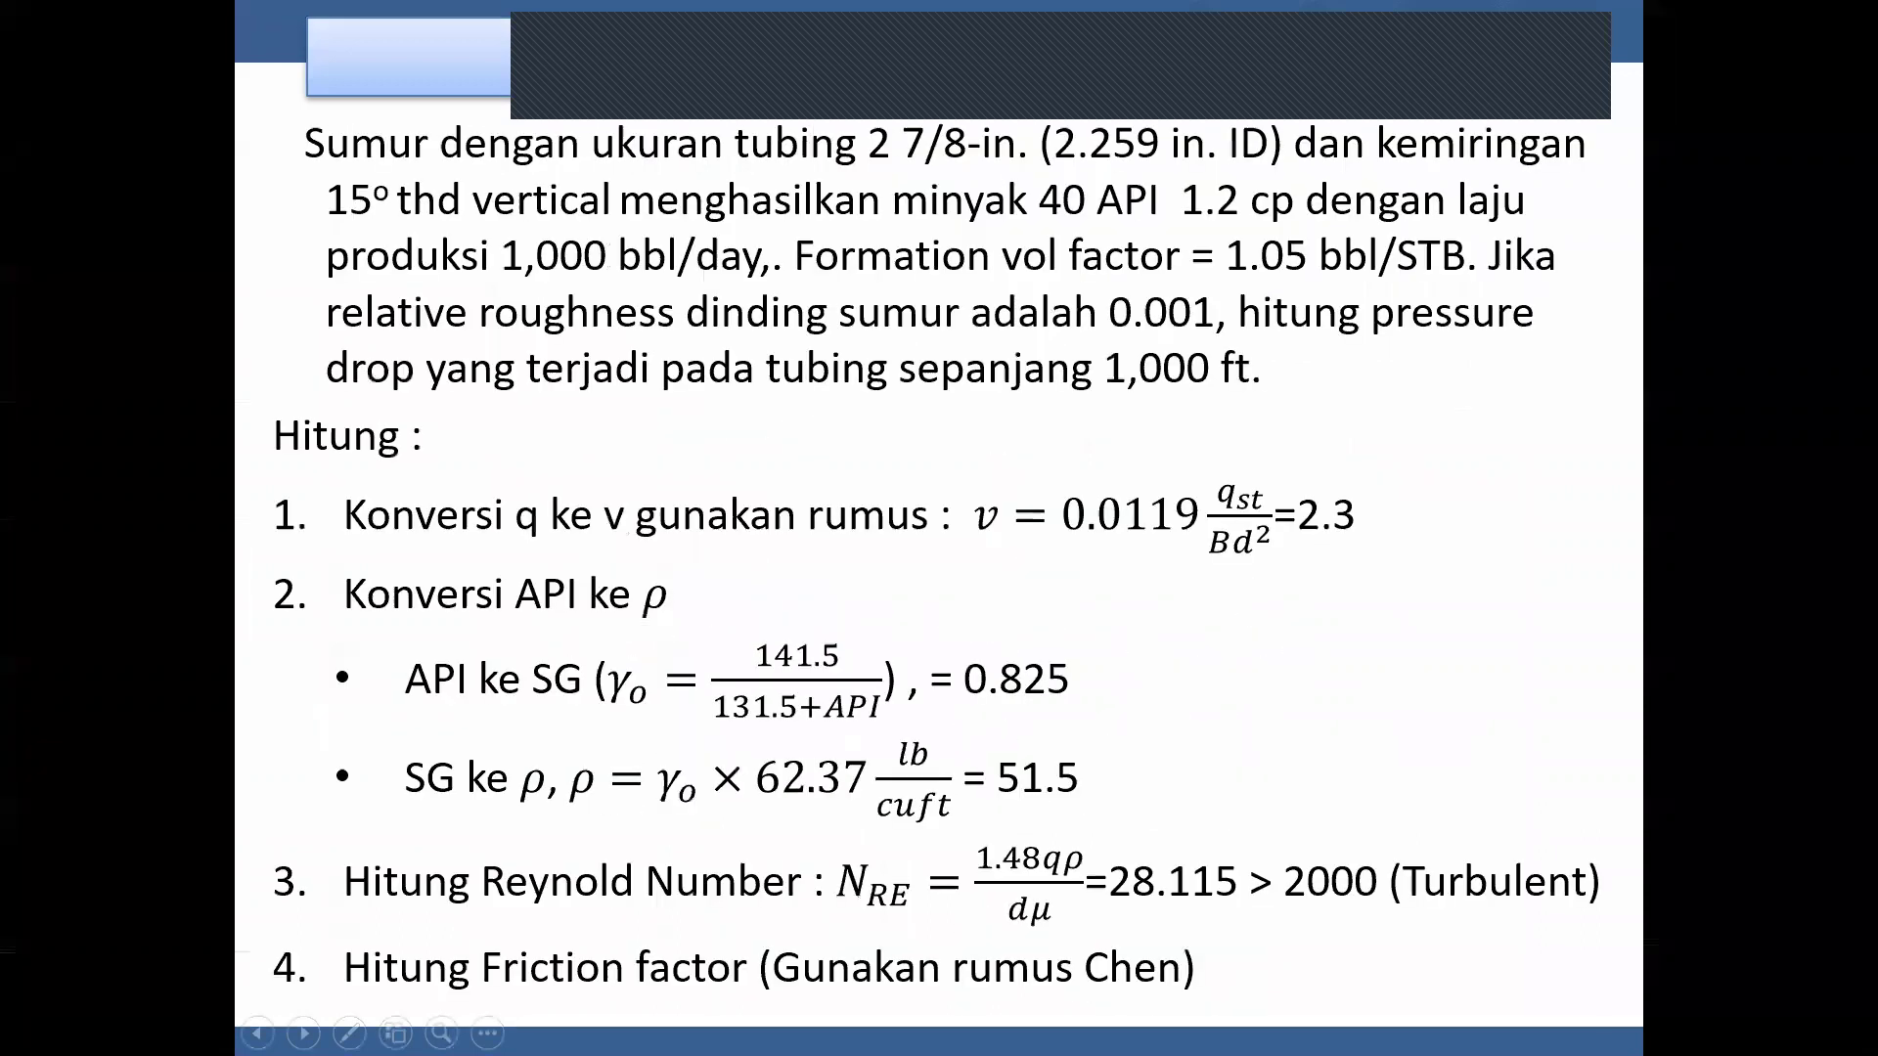
Review the gas velocity, single-phase pressure drop equation and Moody diagram slides for the friction factor f.
{"action": "key", "text": "Right"}
{"action": "key", "text": "Right"}
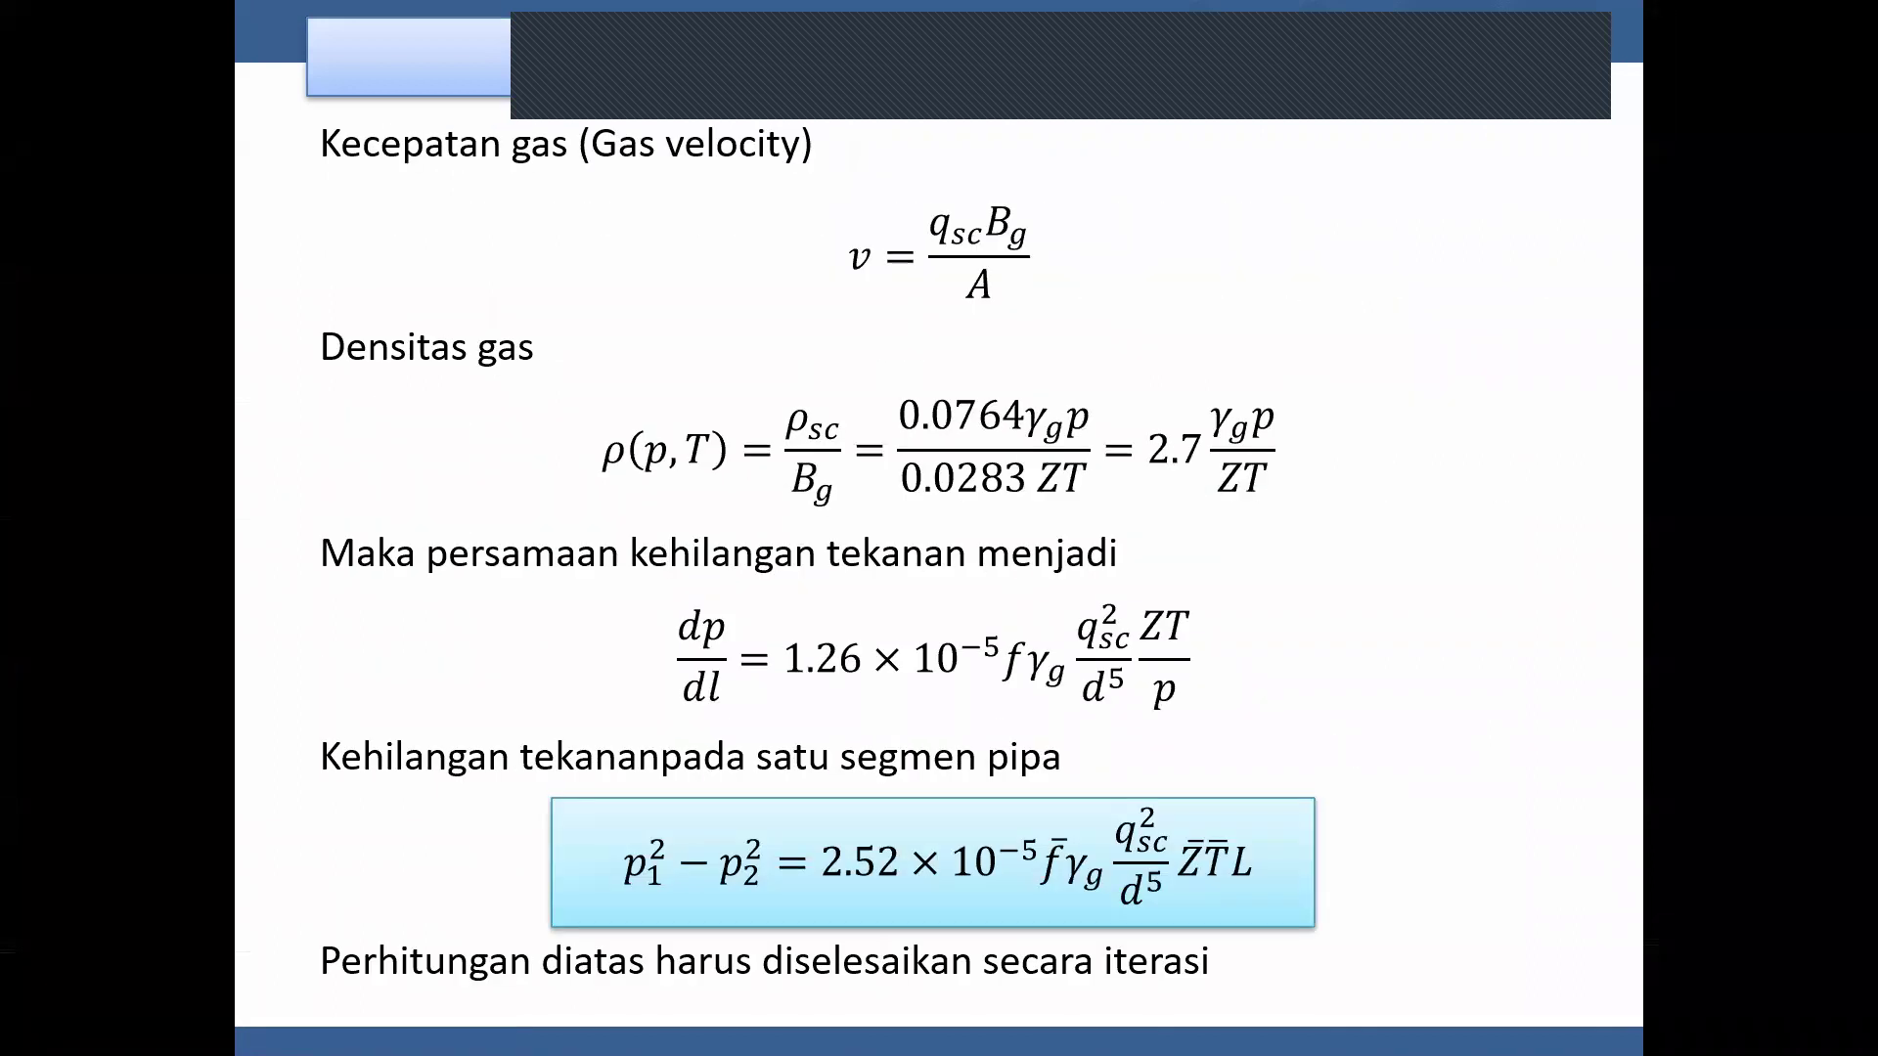
{"action": "key", "text": "Left"}
{"action": "key", "text": "Left"}
{"action": "key", "text": "Left"}
{"action": "key", "text": "Left"}
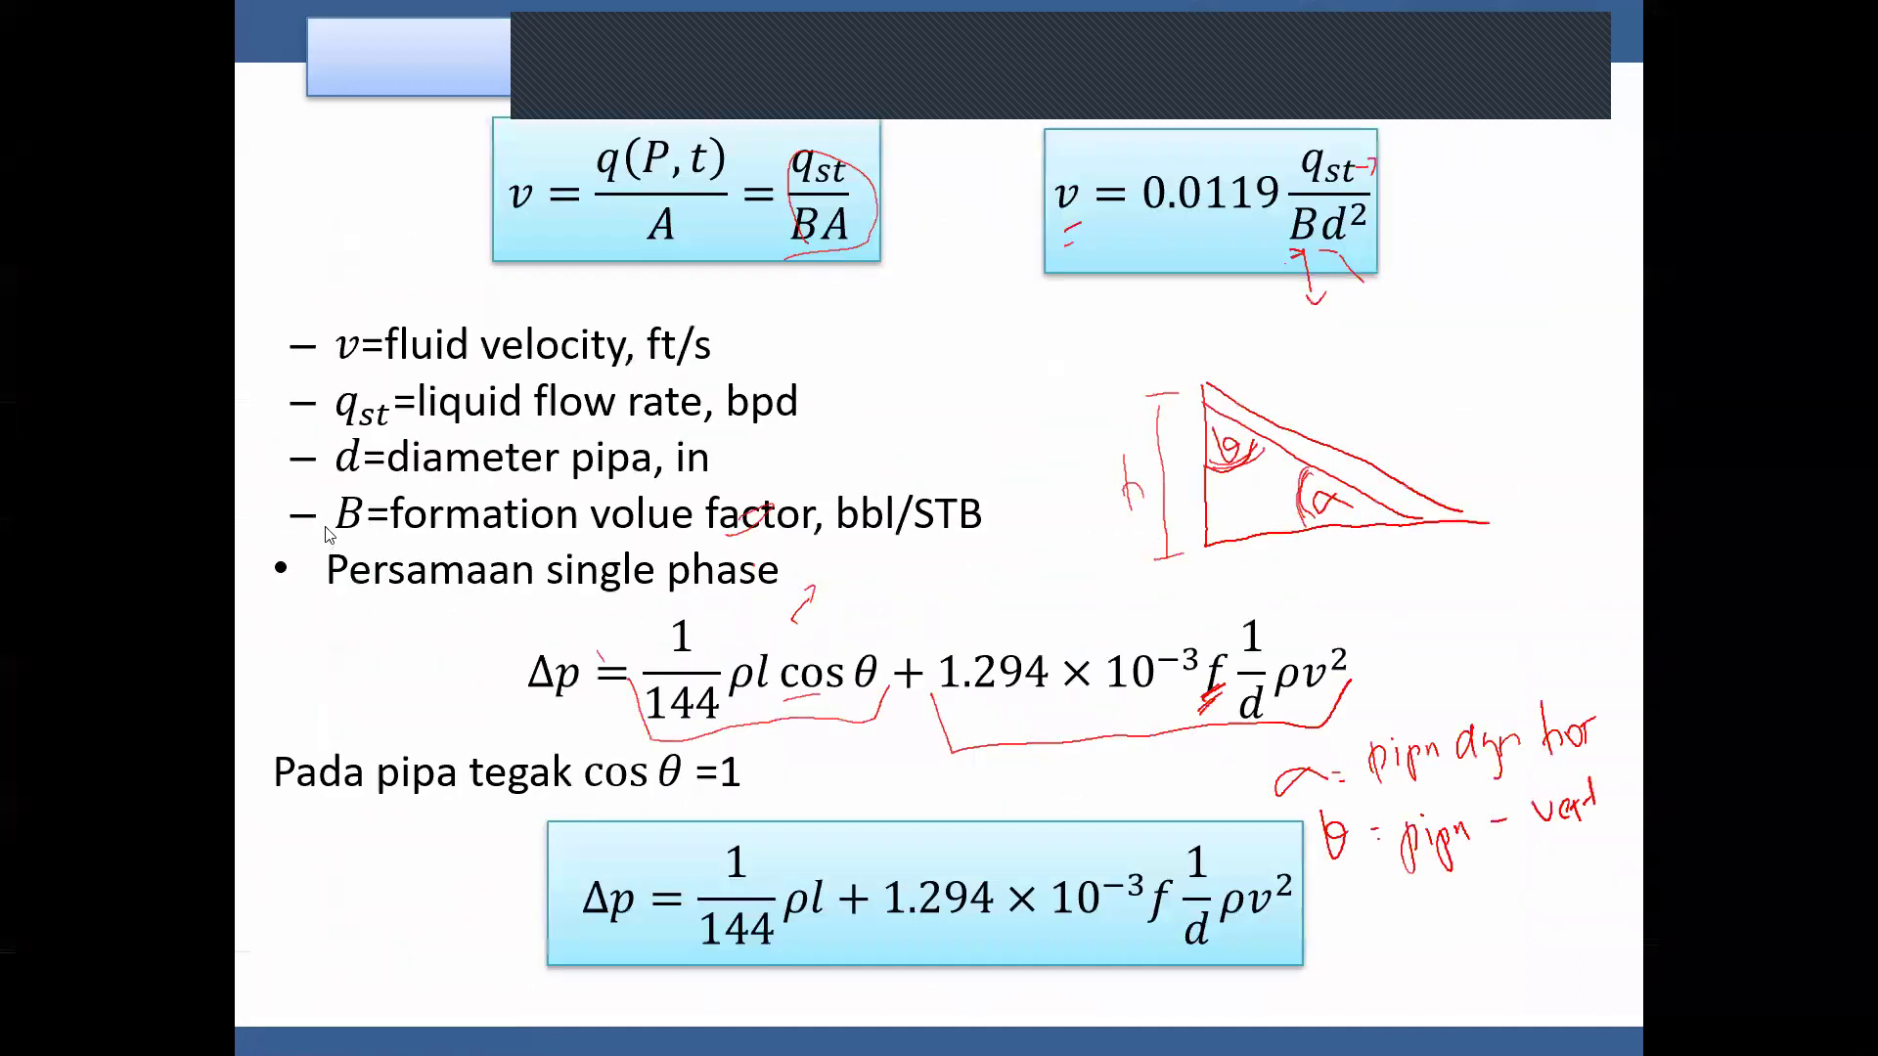
{"action": "key", "text": "Right"}
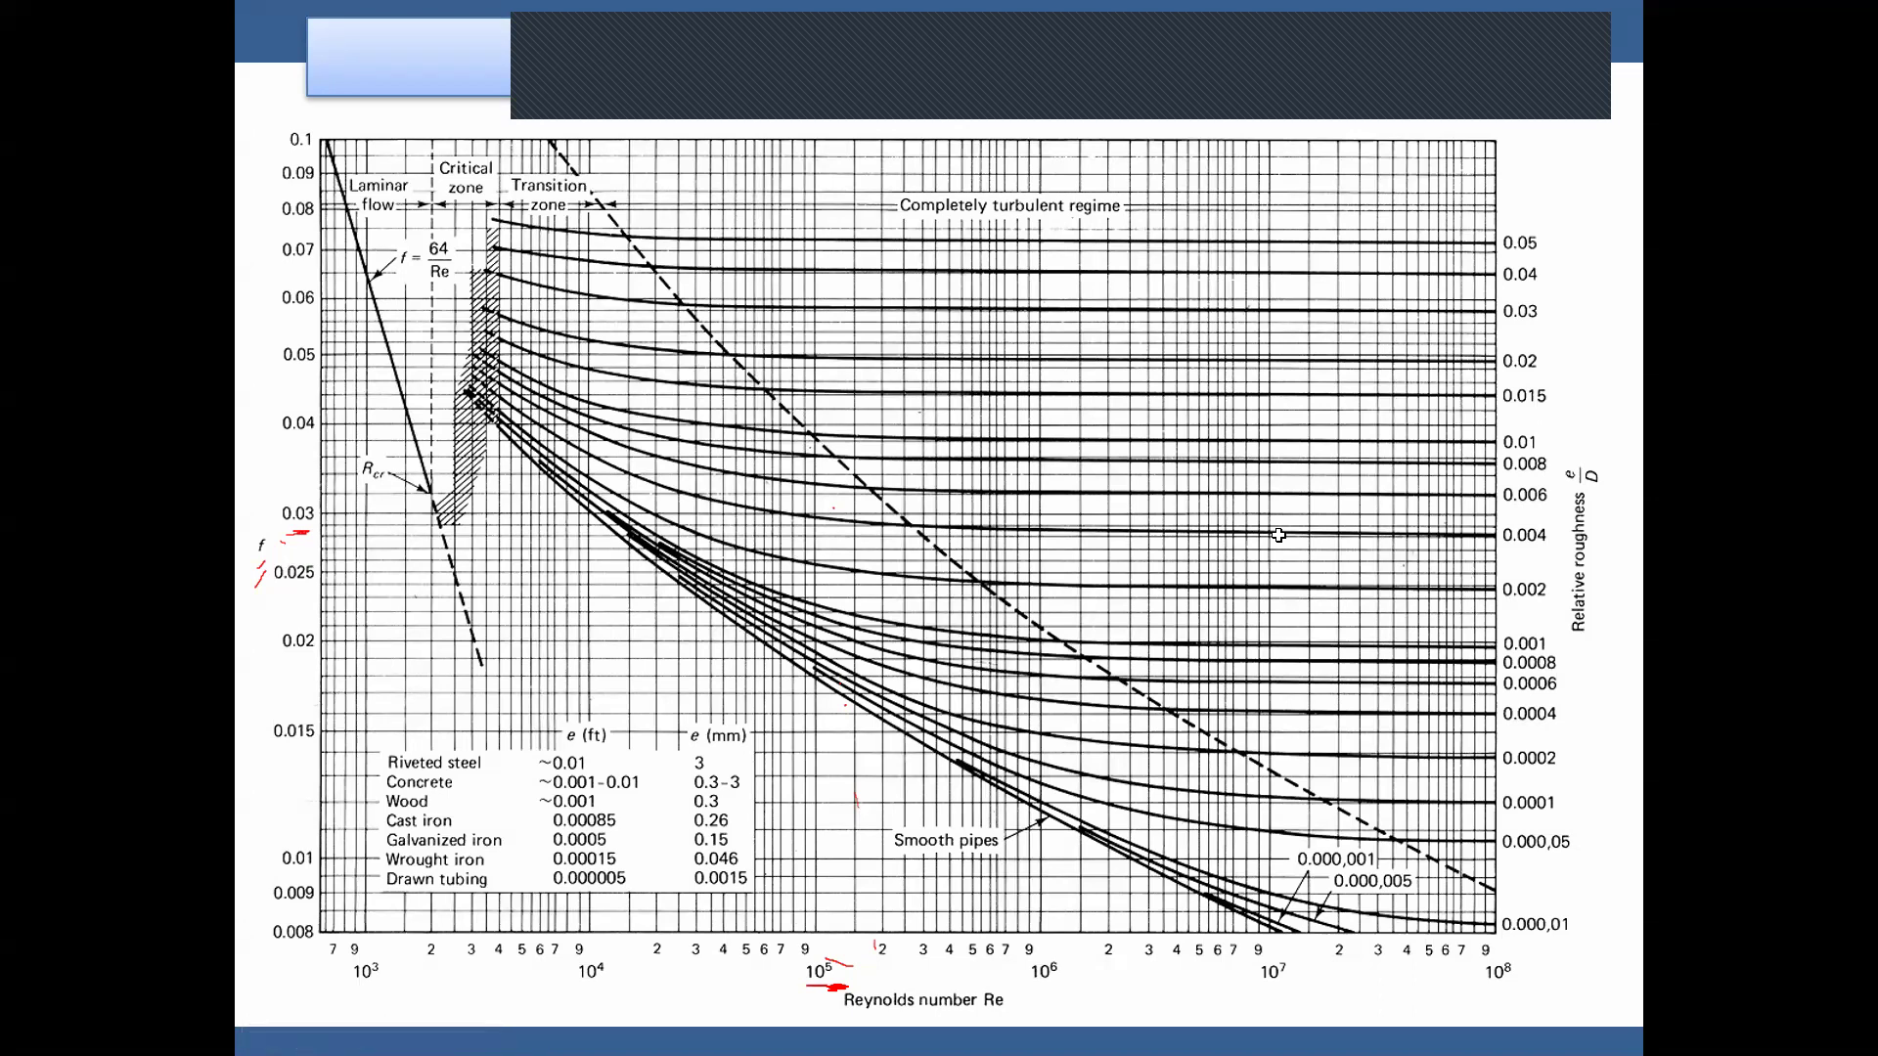
Switch to the Excel workbook and review the complete fm iteration table through iteration 12.
{"action": "key", "text": "alt+Tab"}
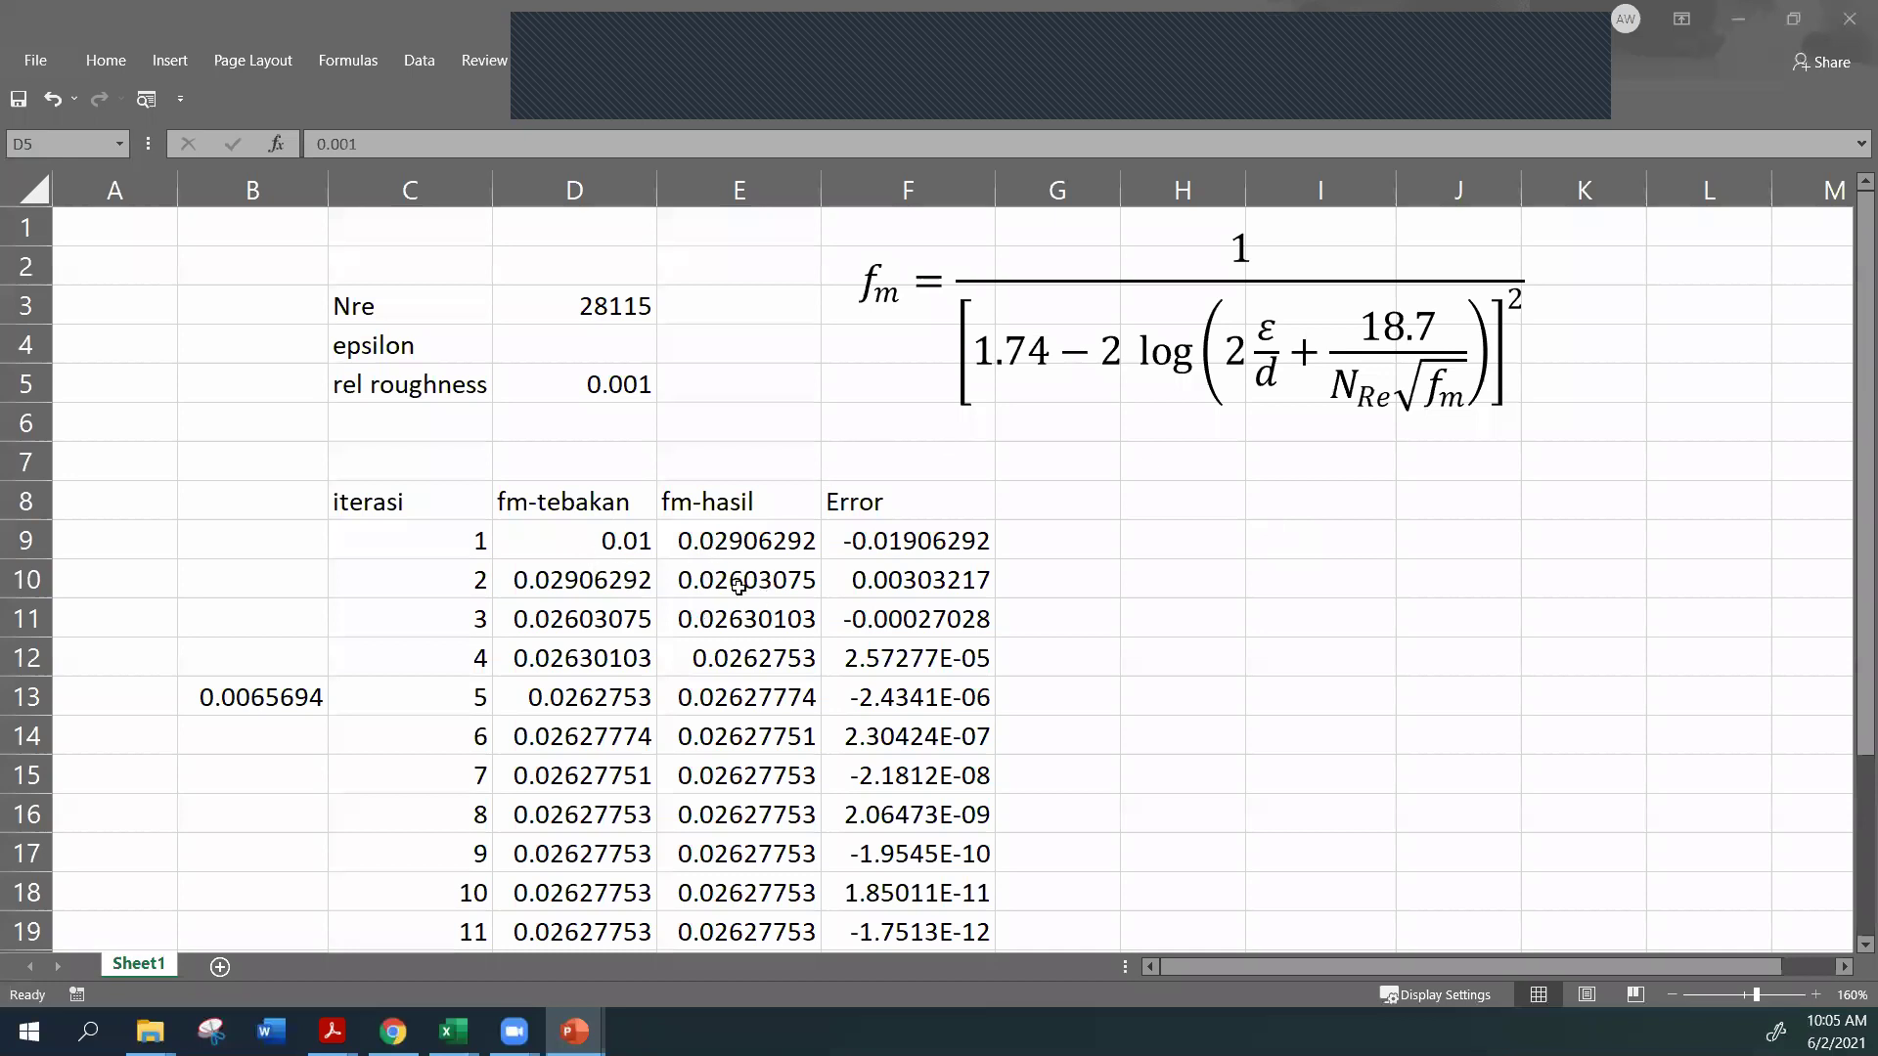
{"action": "scroll", "coordinate": [817, 394], "scroll_direction": "down", "scroll_amount": 1}
{"action": "scroll", "coordinate": [771, 431], "scroll_direction": "down", "scroll_amount": 1}
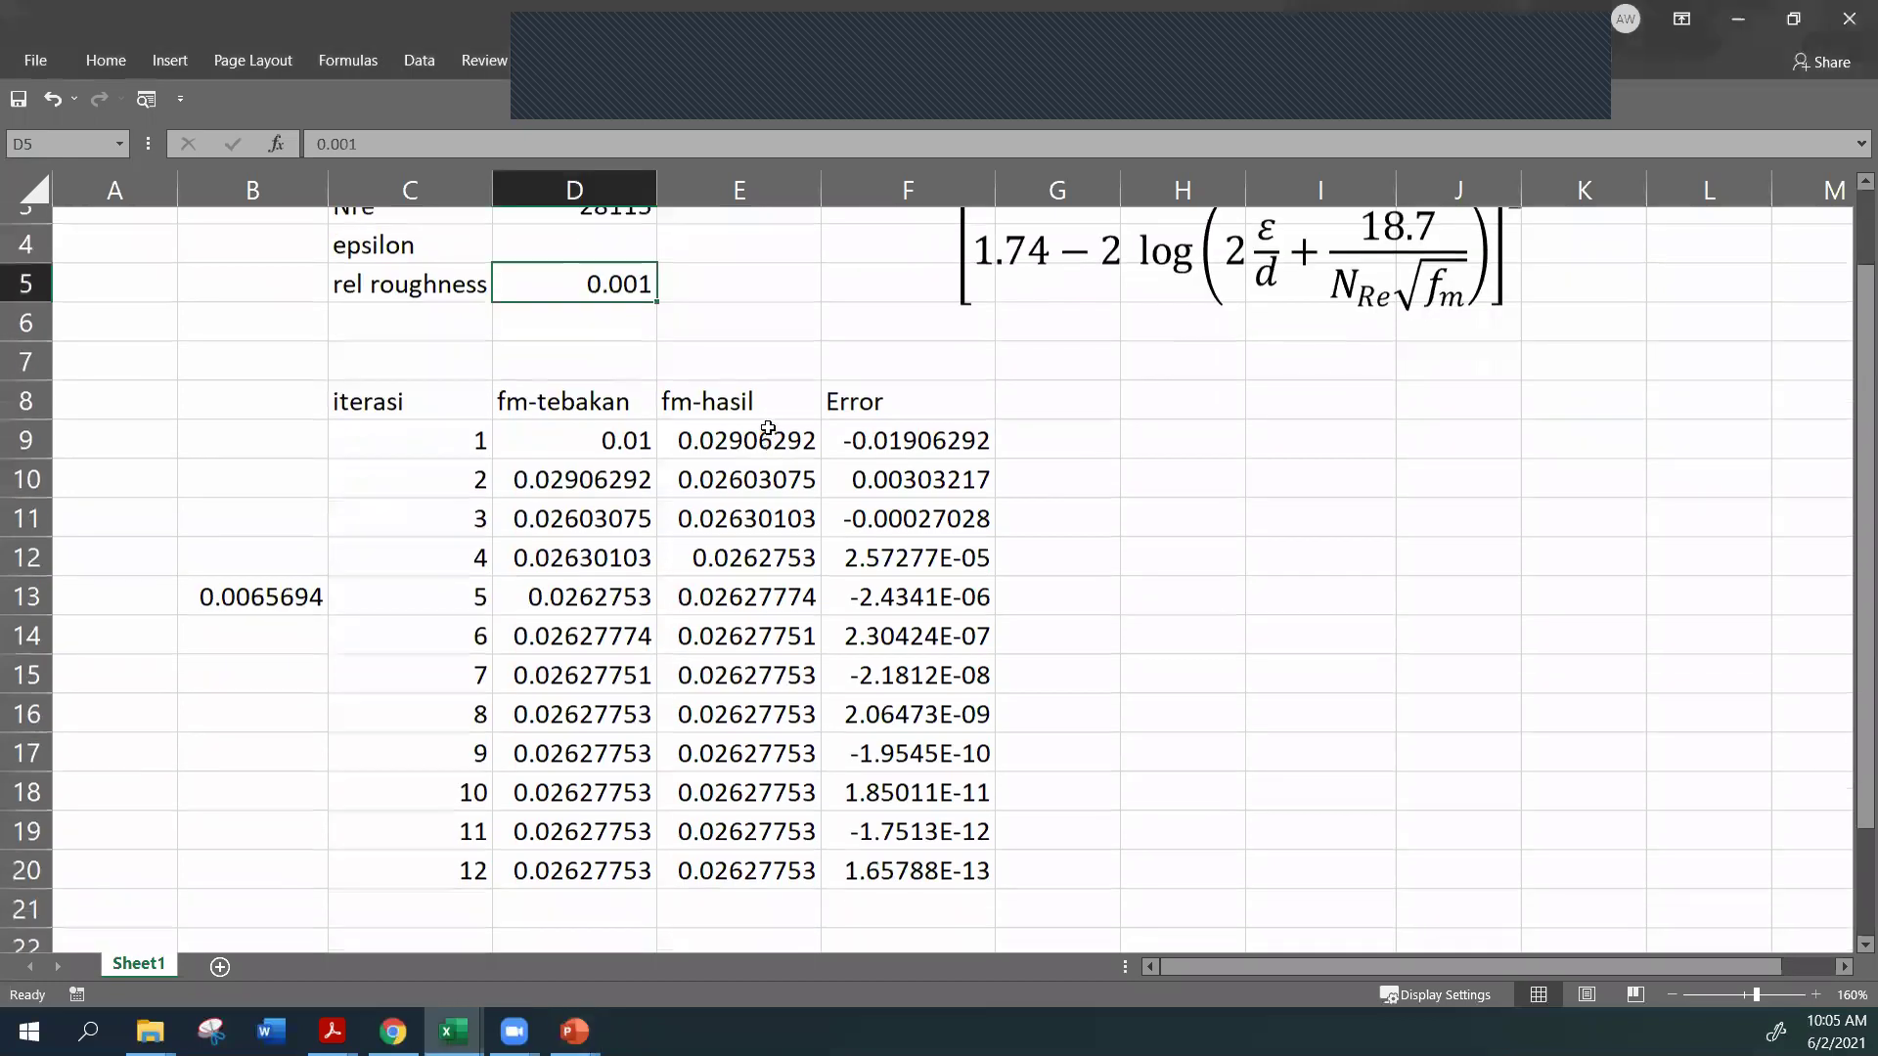
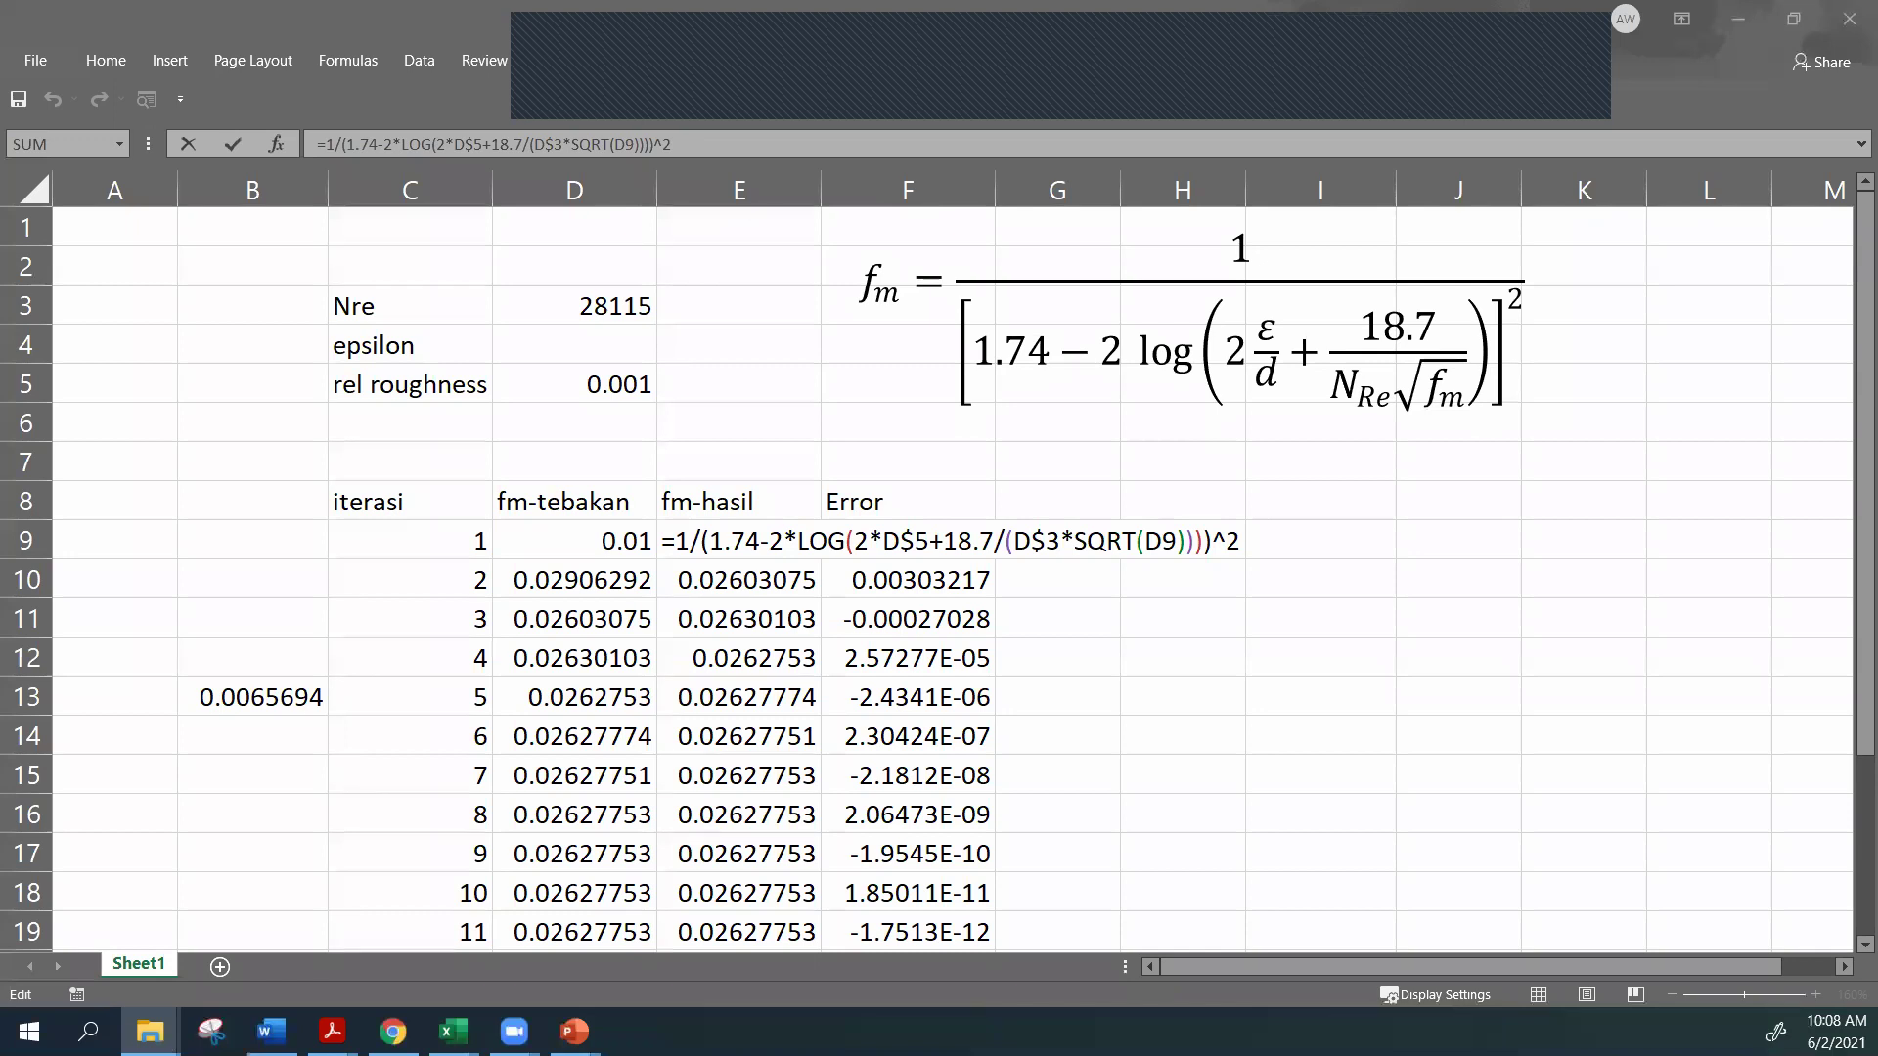
Switch to the Tugas 2 Optimasi Produksi document in Word, zoom out to 130%, and skim the configuration diagram on its first page.
{"action": "key", "text": "alt+Tab"}
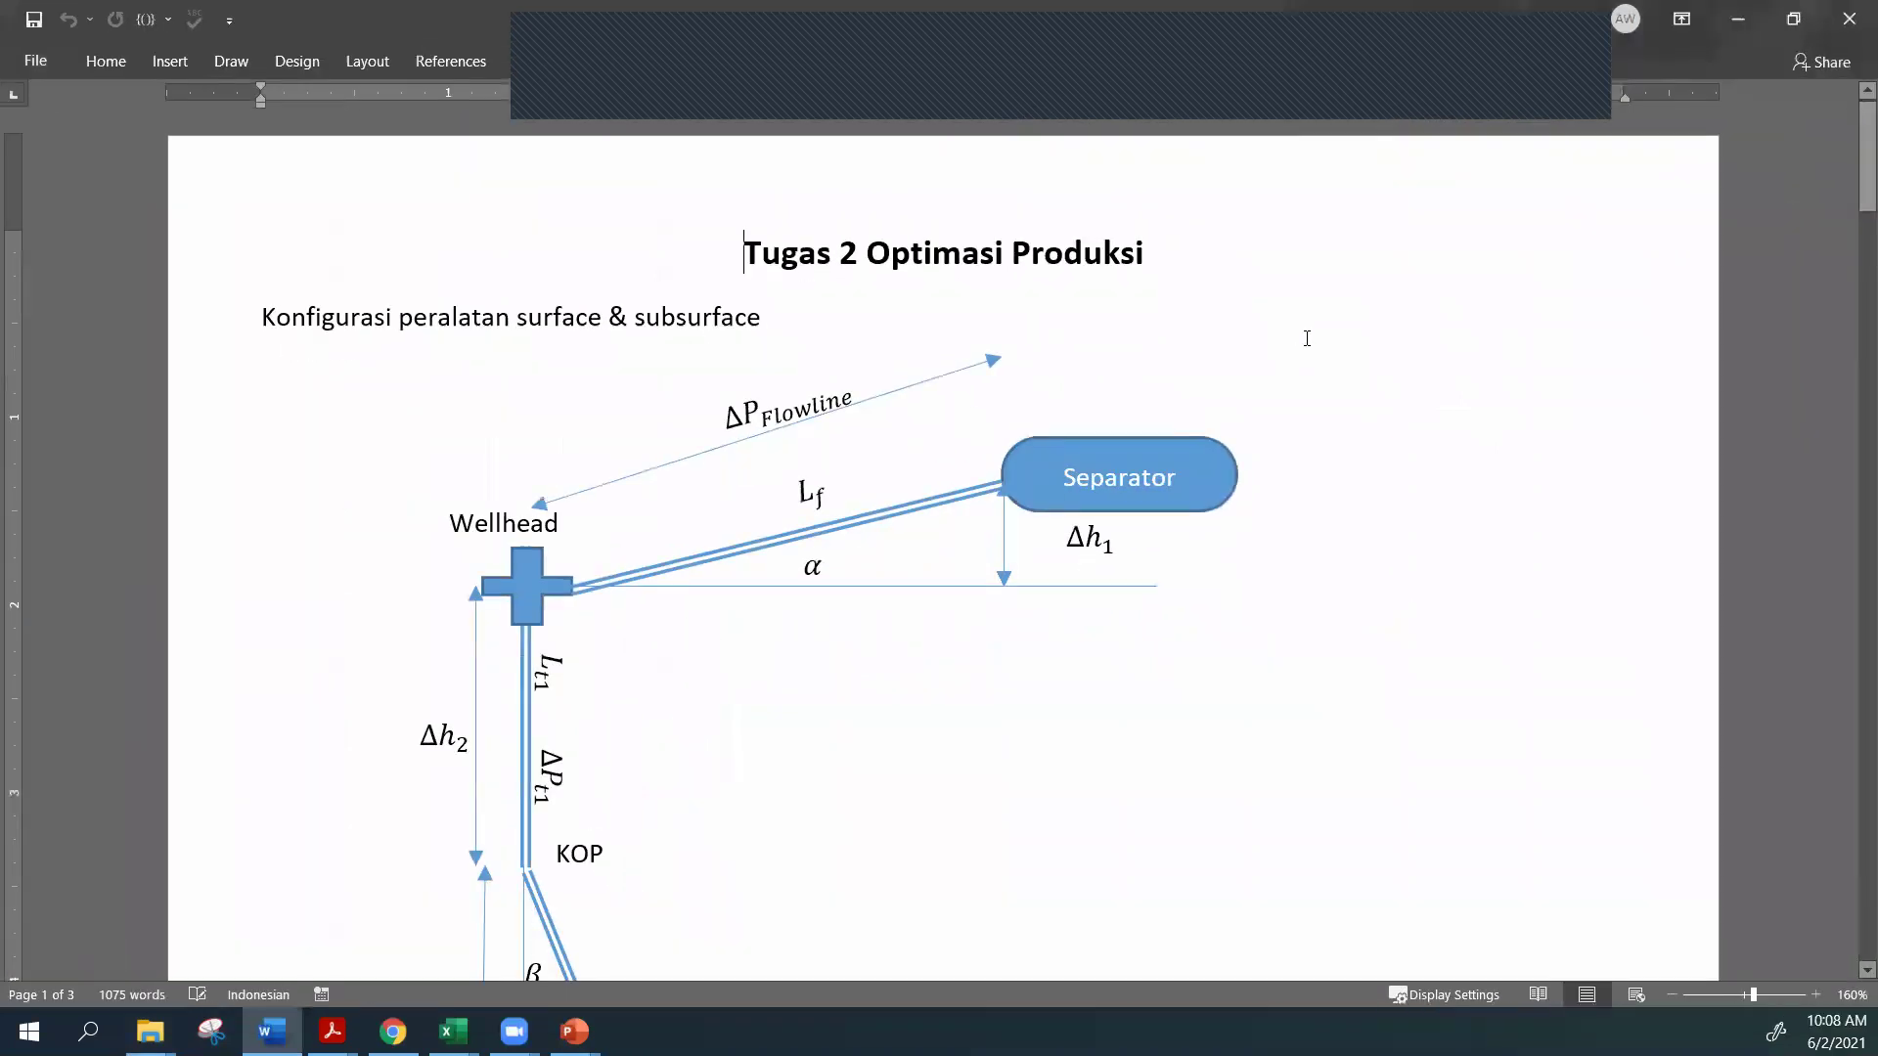
{"action": "scroll", "coordinate": [1307, 338], "scroll_direction": "down", "scroll_amount": 2}
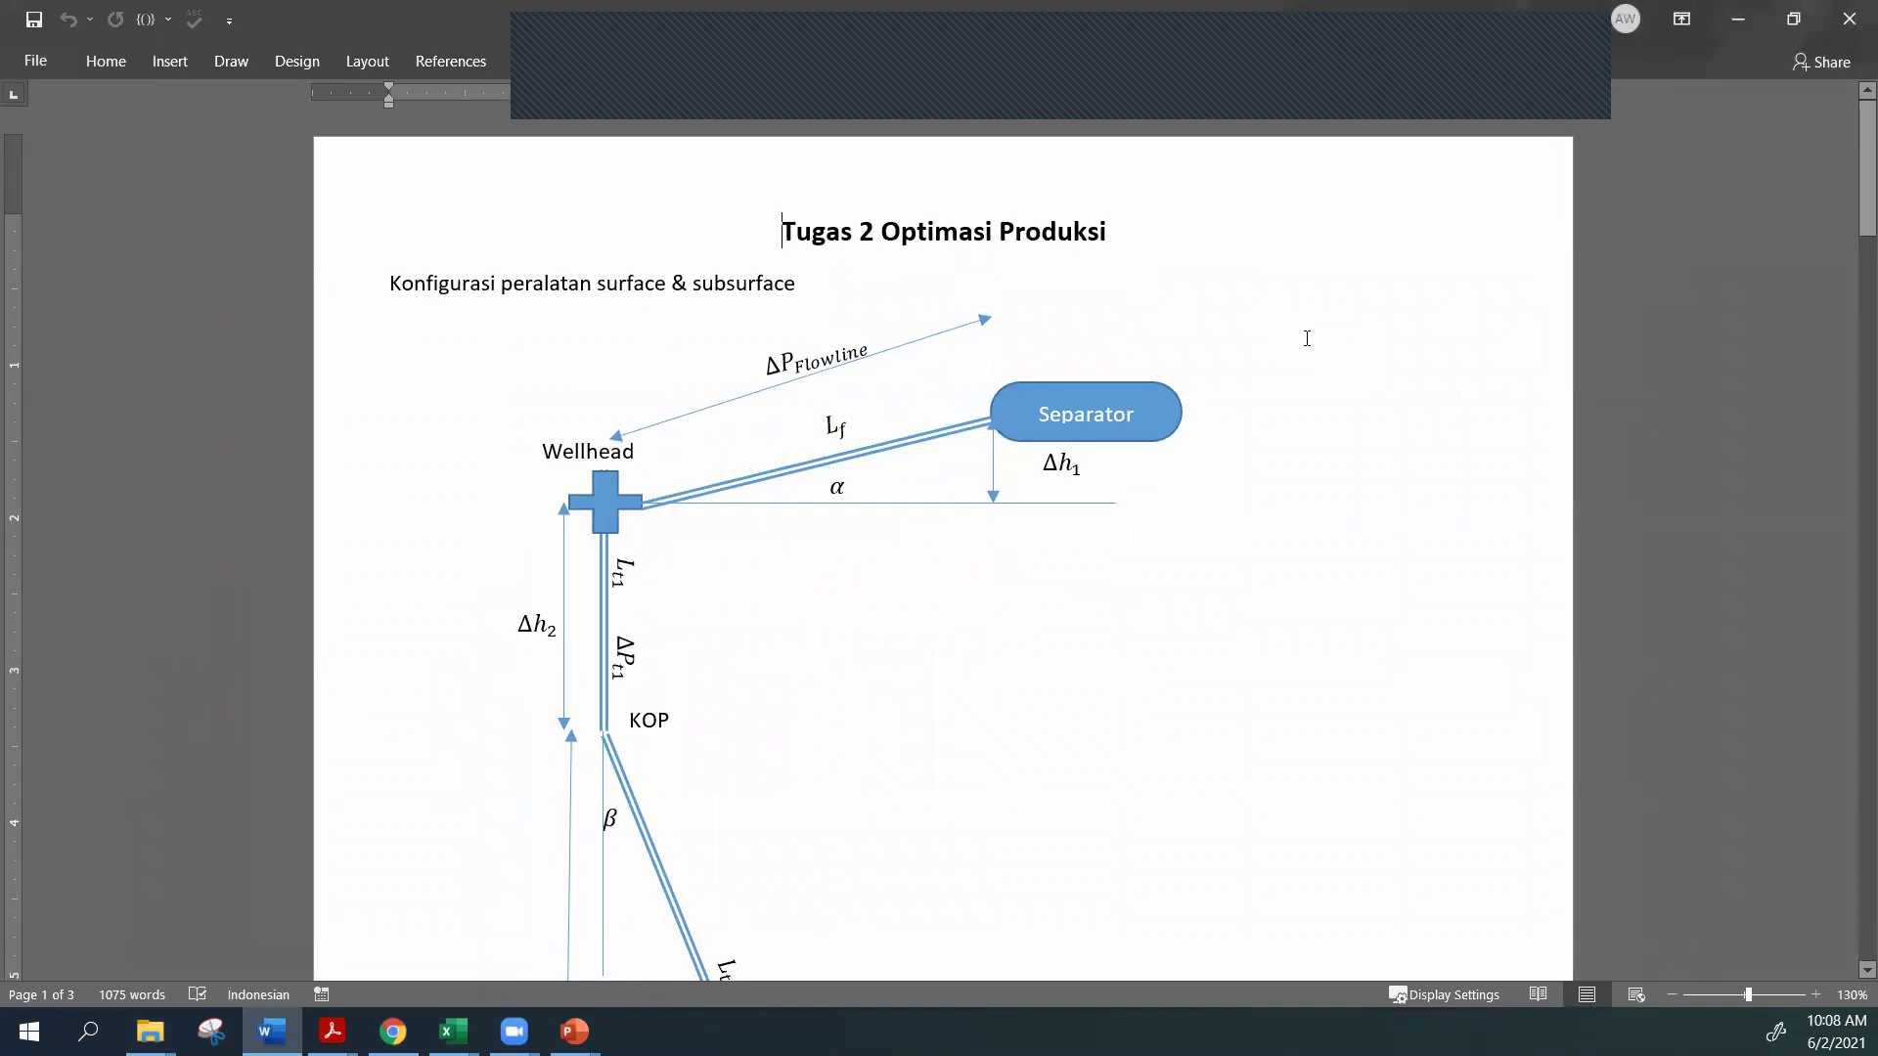
{"action": "scroll", "coordinate": [1307, 339], "scroll_direction": "down", "scroll_amount": 5}
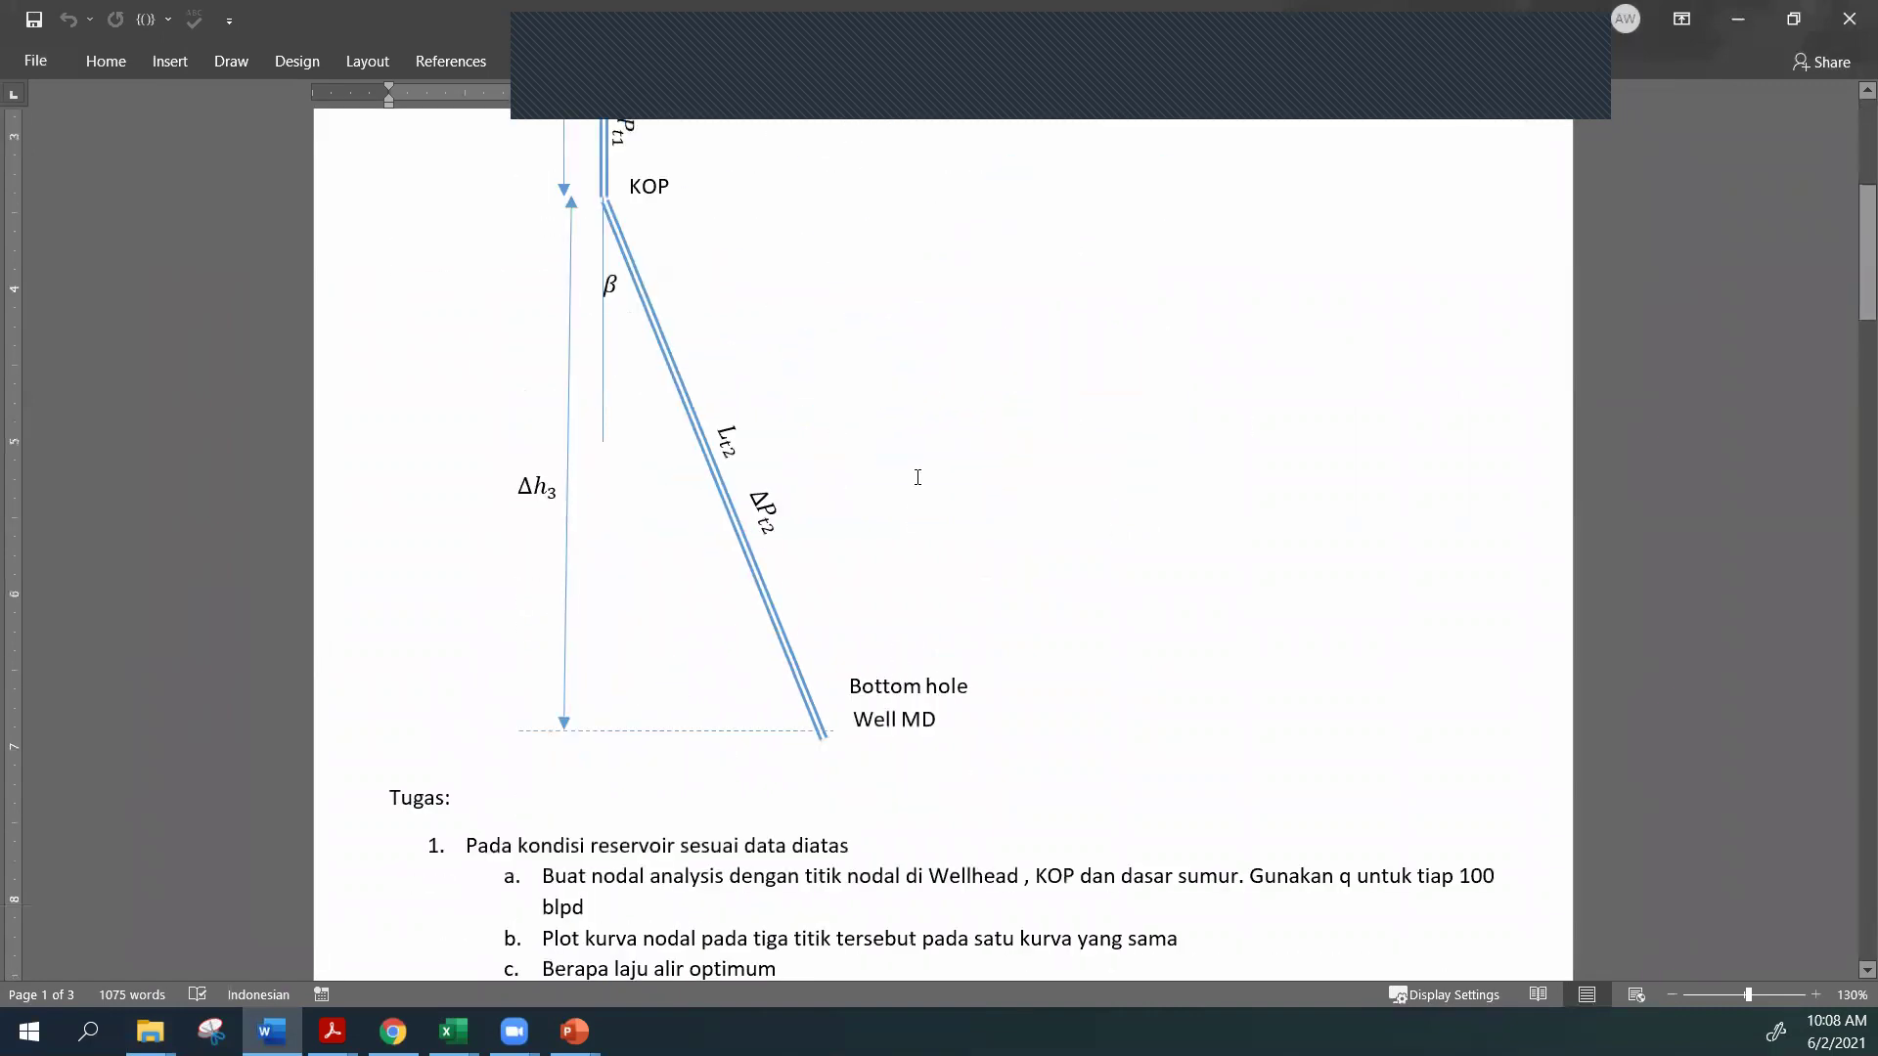
{"action": "scroll", "coordinate": [917, 477], "scroll_direction": "up", "scroll_amount": 5}
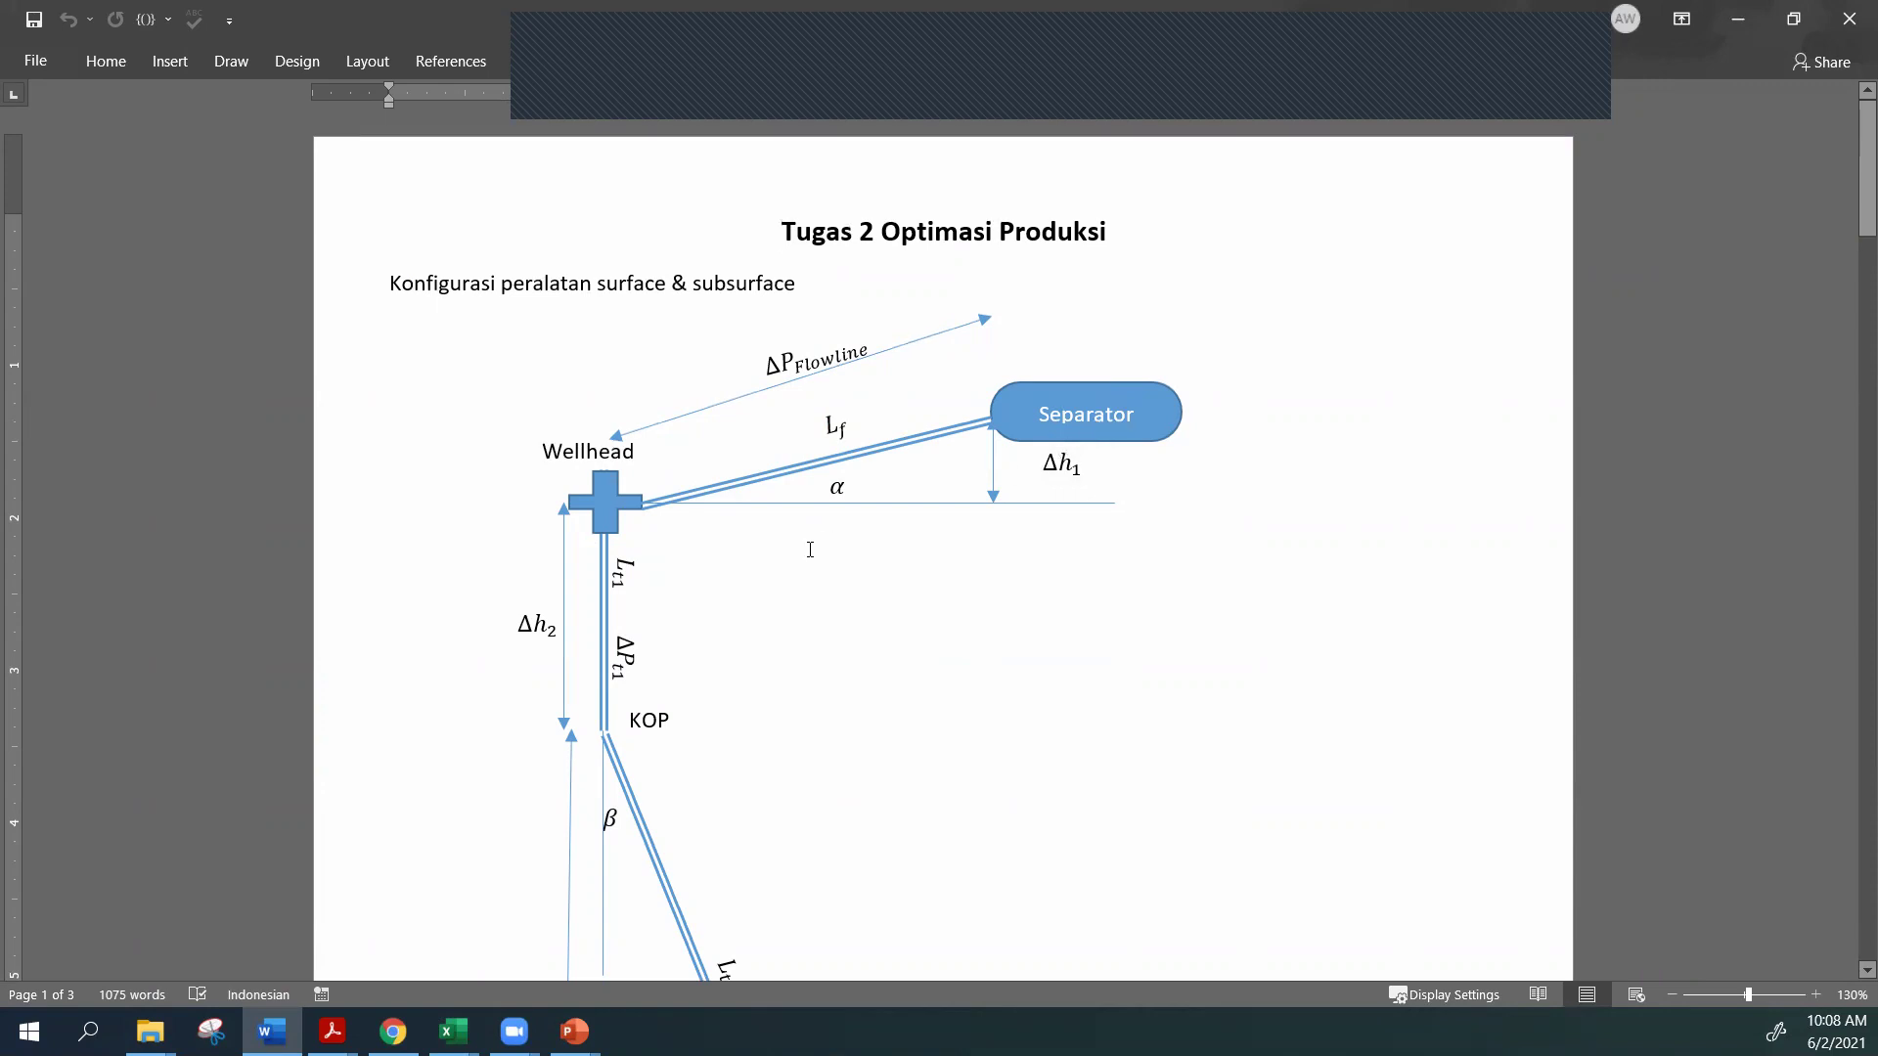
Examine the flowline and tubing segments in the diagram from separator and wellhead through KOP to bottom hole, including their angles and height differences.
{"action": "scroll", "coordinate": [811, 551], "scroll_direction": "down", "scroll_amount": 1}
{"action": "scroll", "coordinate": [810, 550], "scroll_direction": "down", "scroll_amount": 4}
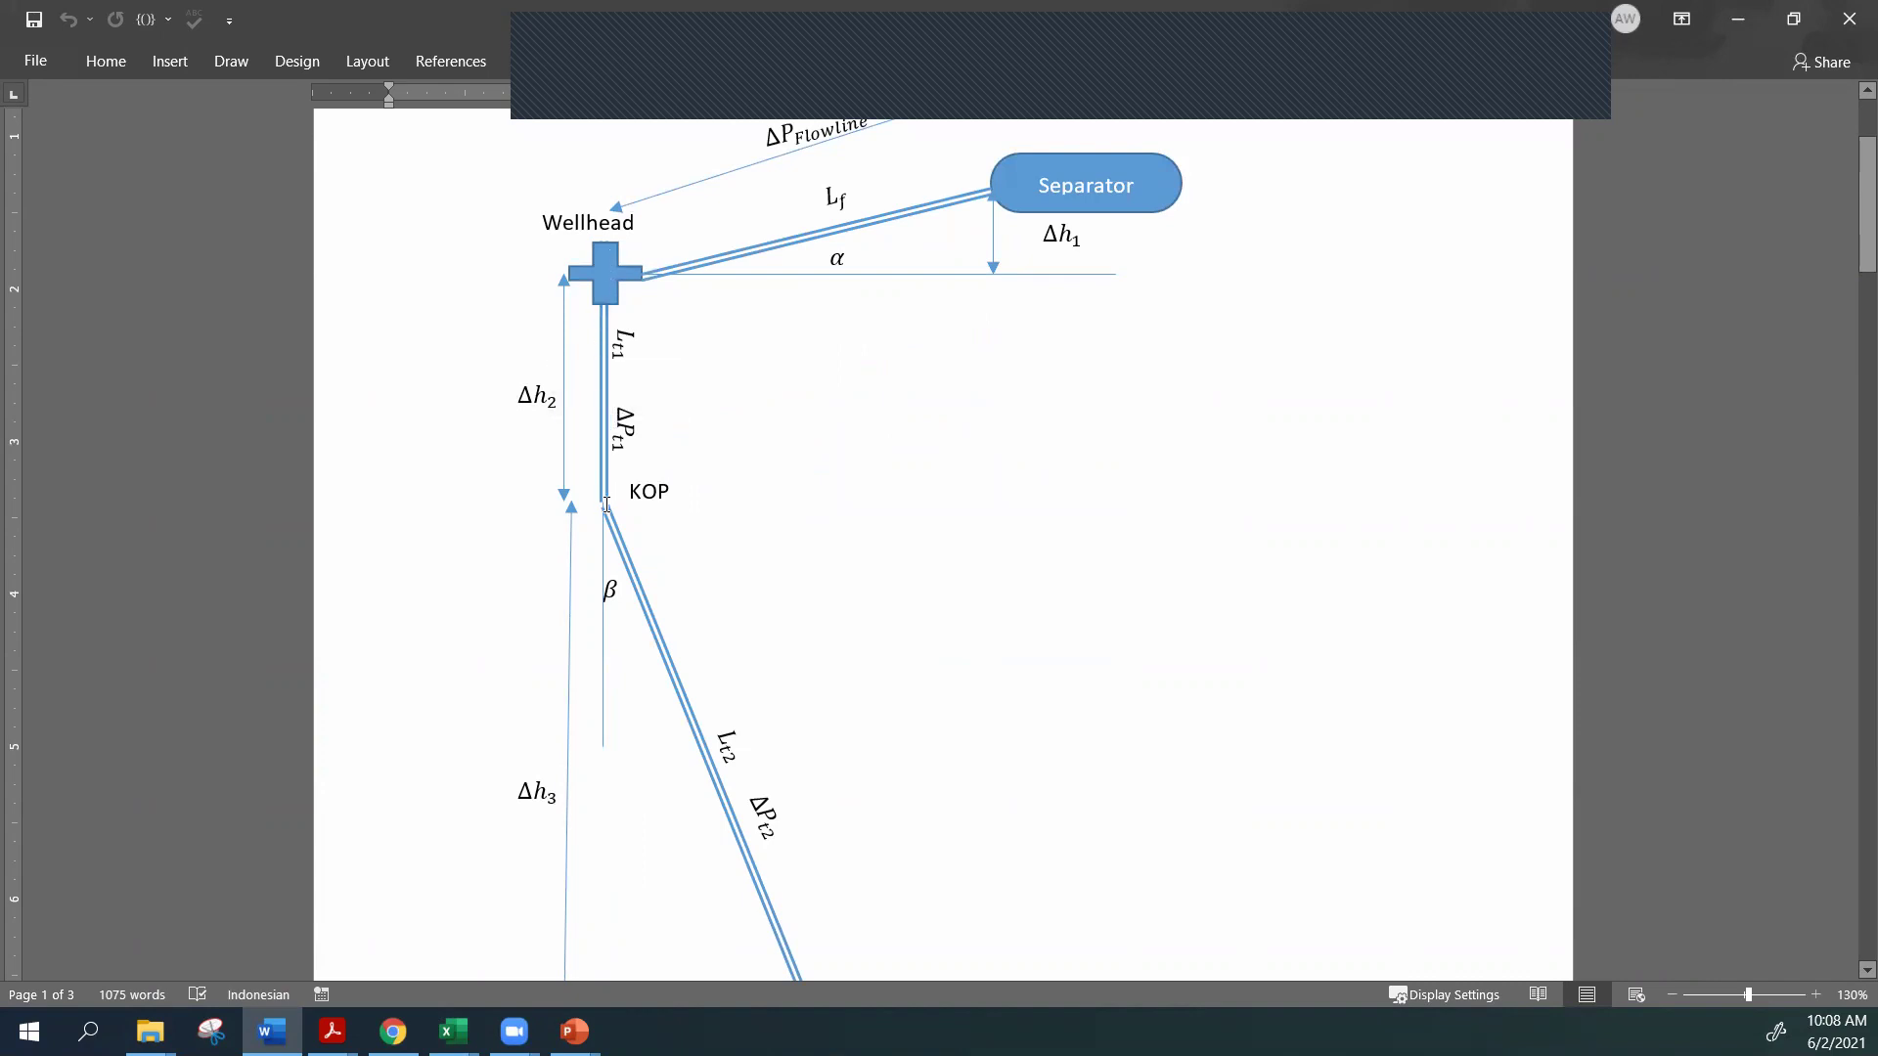
{"action": "scroll", "coordinate": [678, 657], "scroll_direction": "down", "scroll_amount": 3}
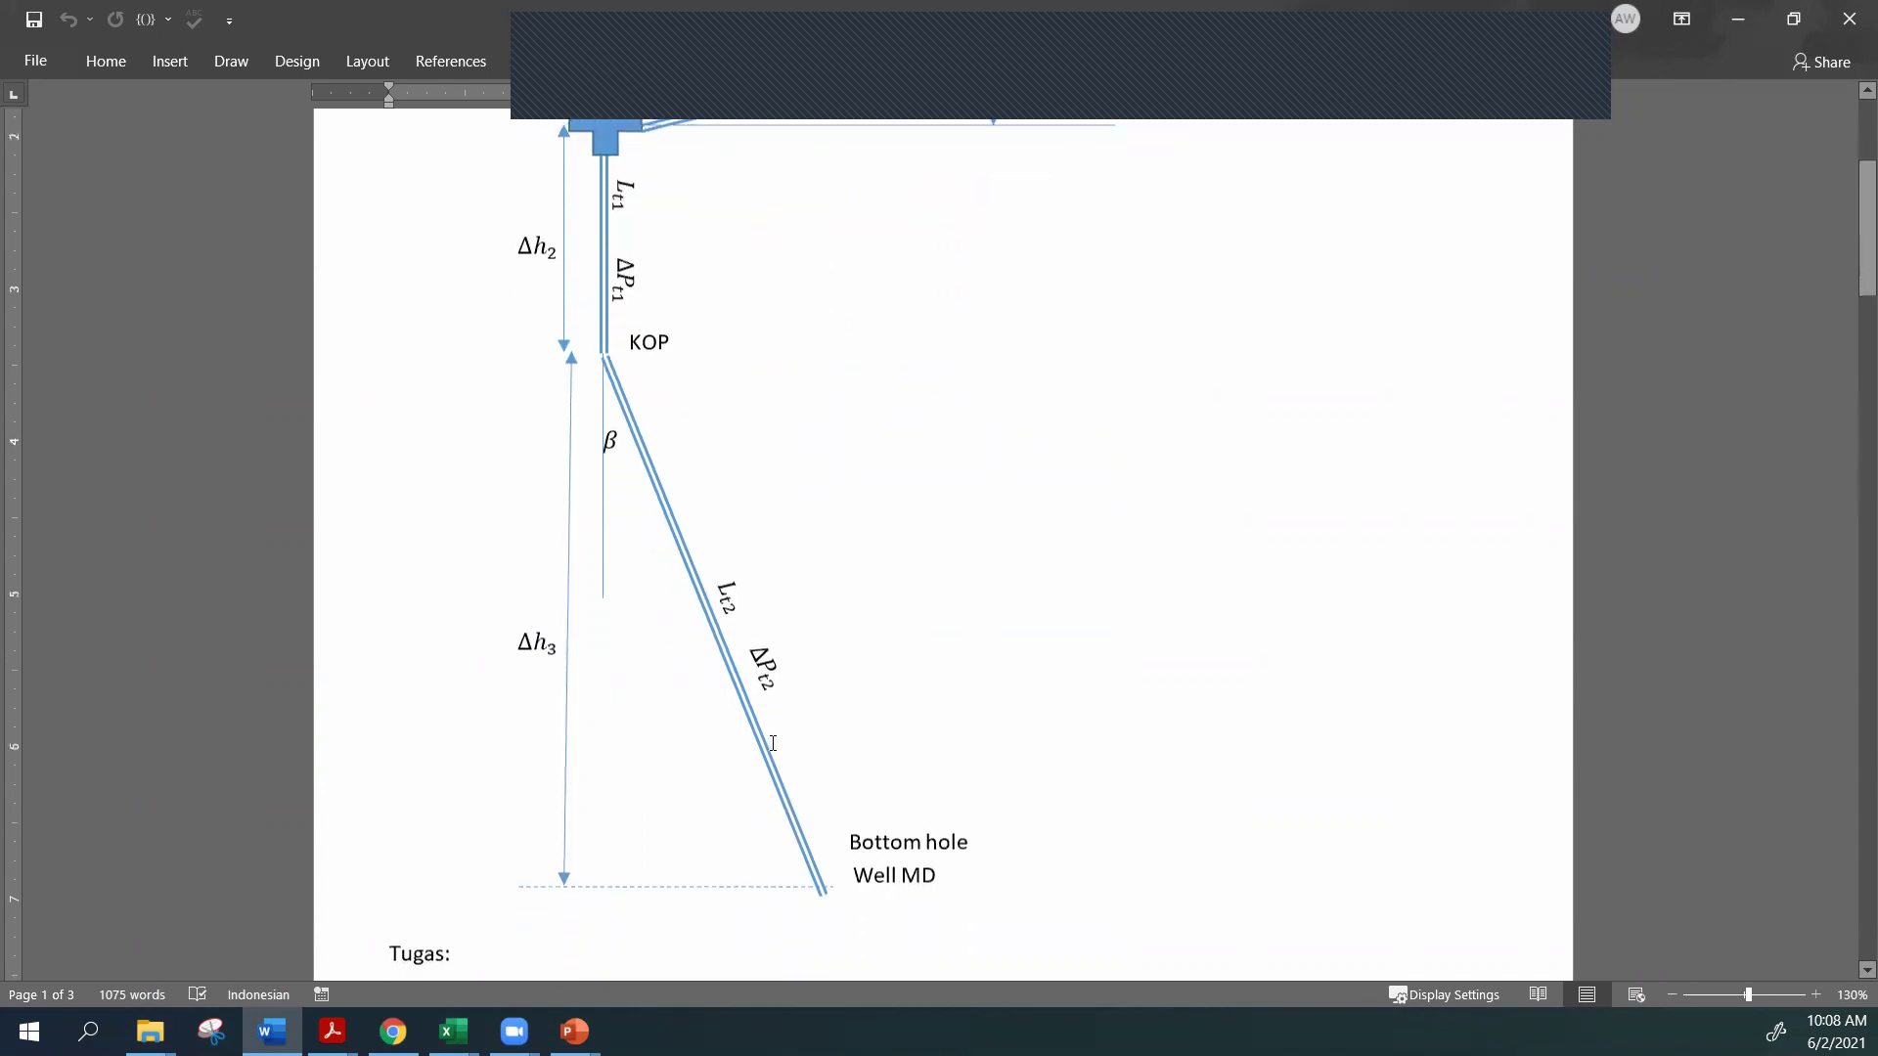
{"action": "scroll", "coordinate": [774, 744], "scroll_direction": "down", "scroll_amount": 2}
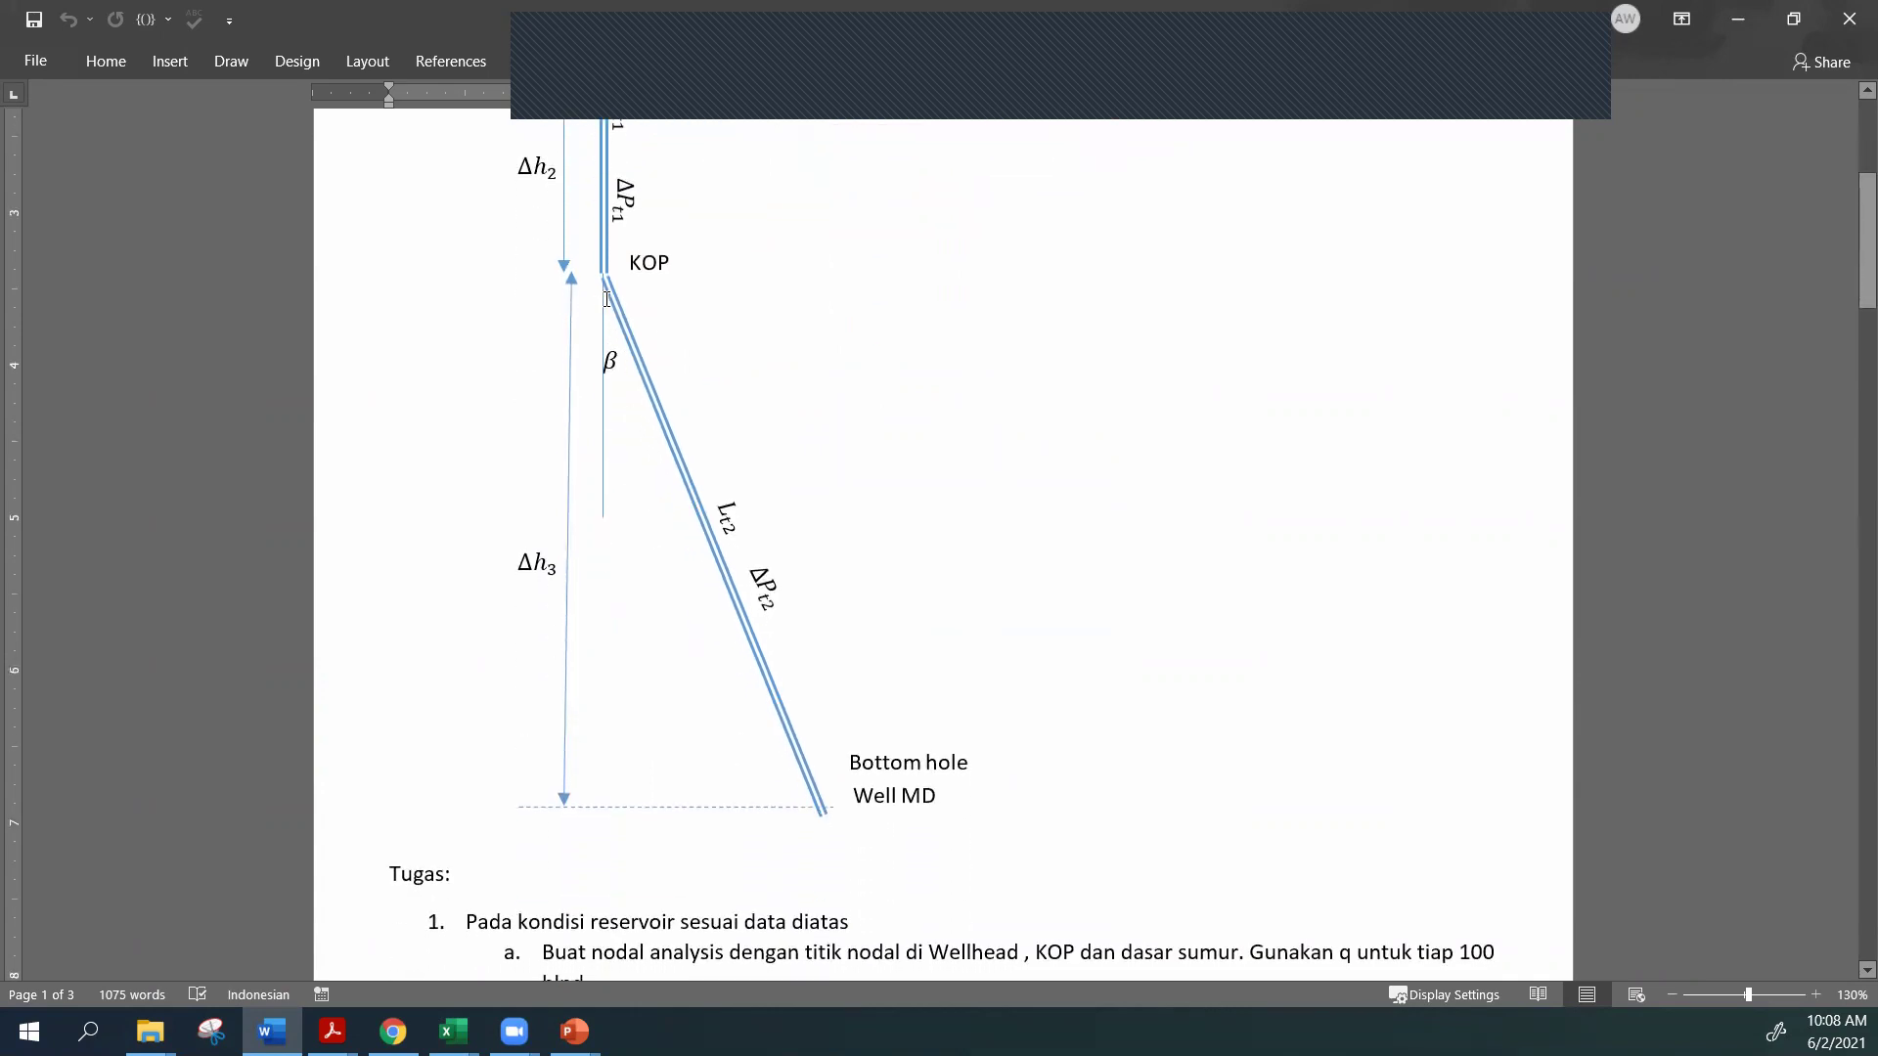
{"action": "scroll", "coordinate": [685, 370], "scroll_direction": "up", "scroll_amount": 8}
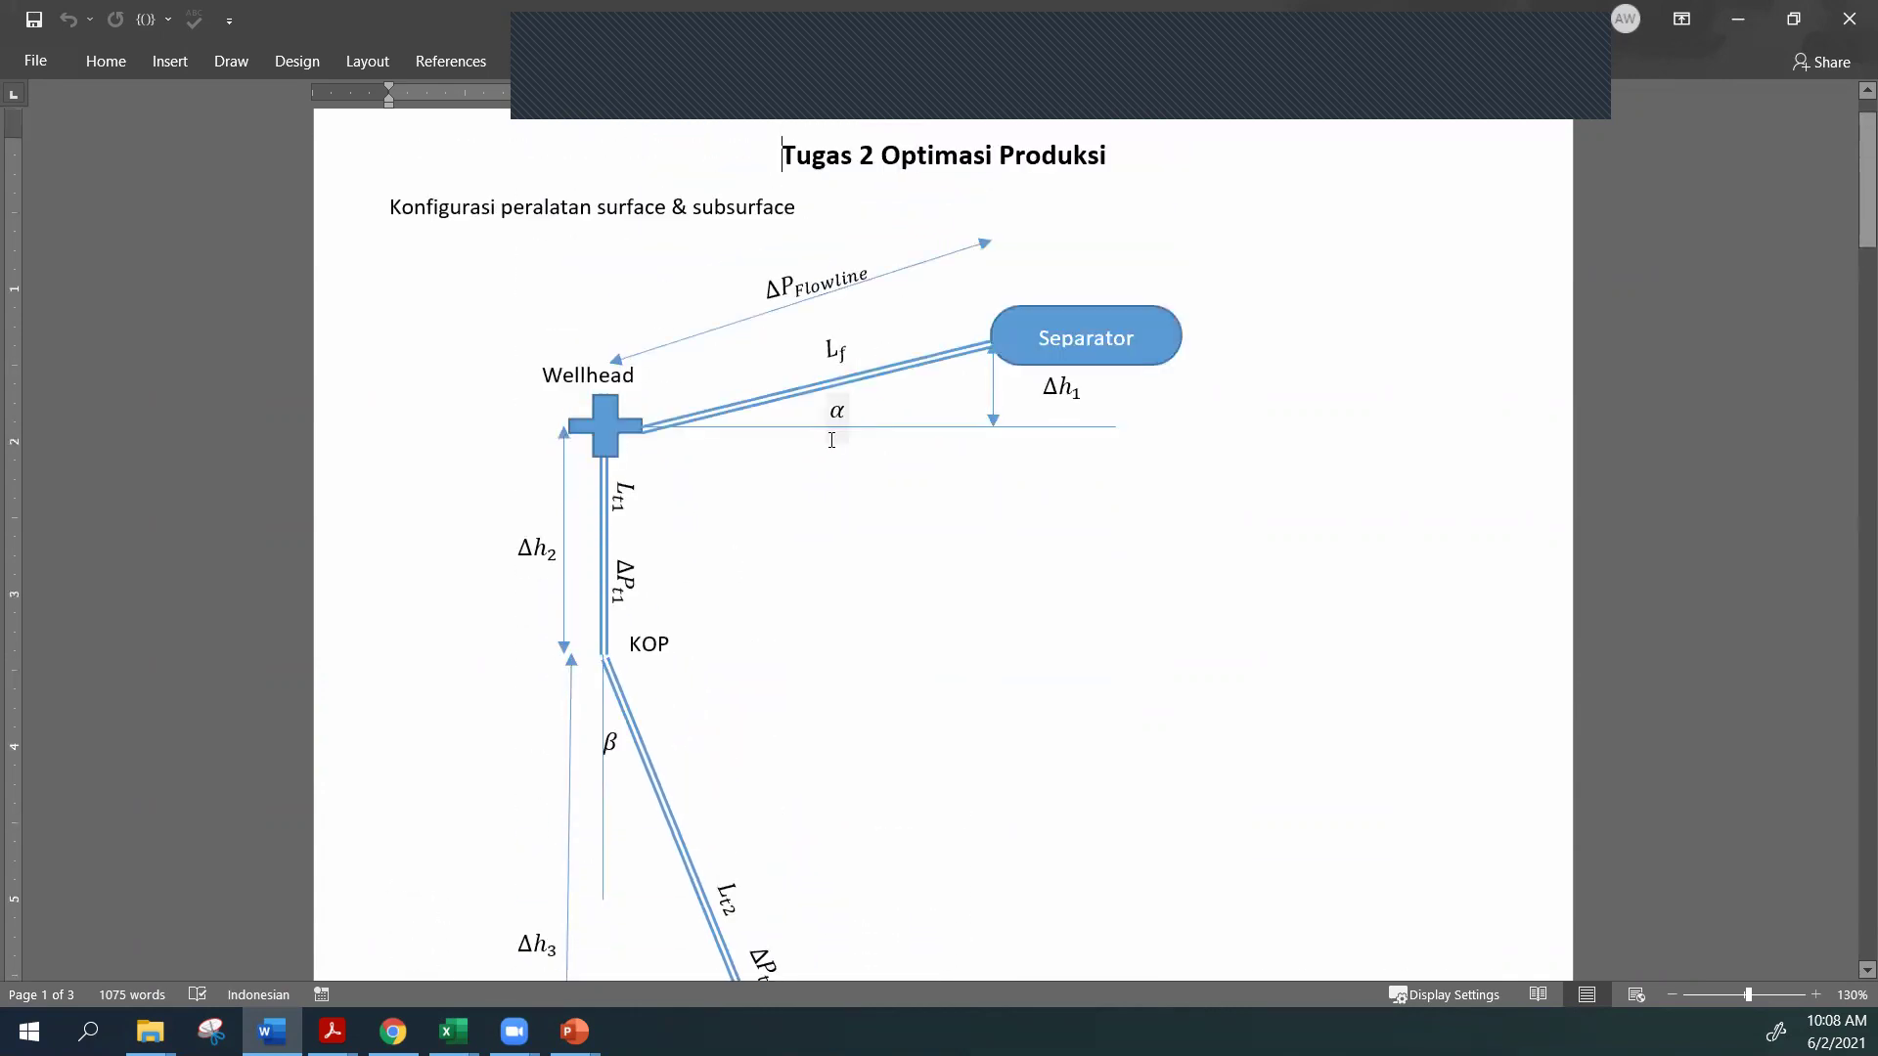
{"action": "scroll", "coordinate": [831, 441], "scroll_direction": "down", "scroll_amount": 8}
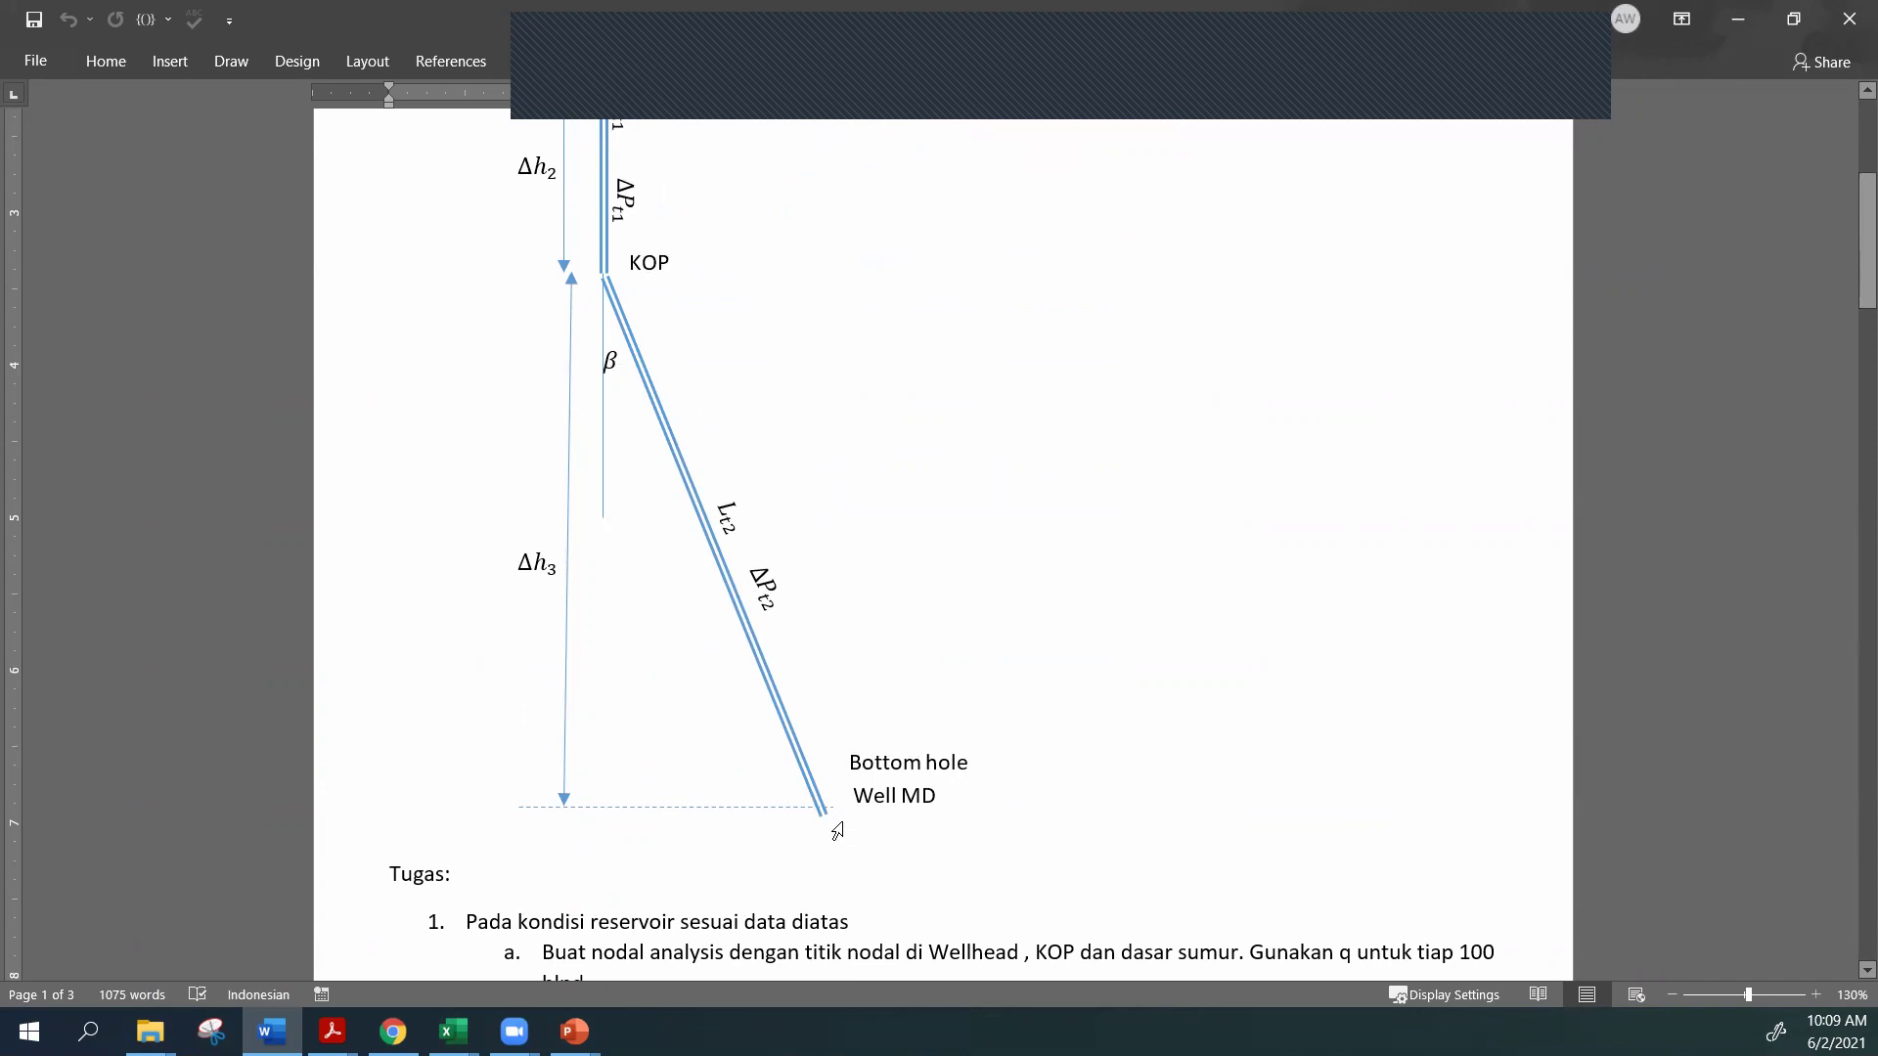
{"action": "scroll", "coordinate": [838, 833], "scroll_direction": "up", "scroll_amount": 3}
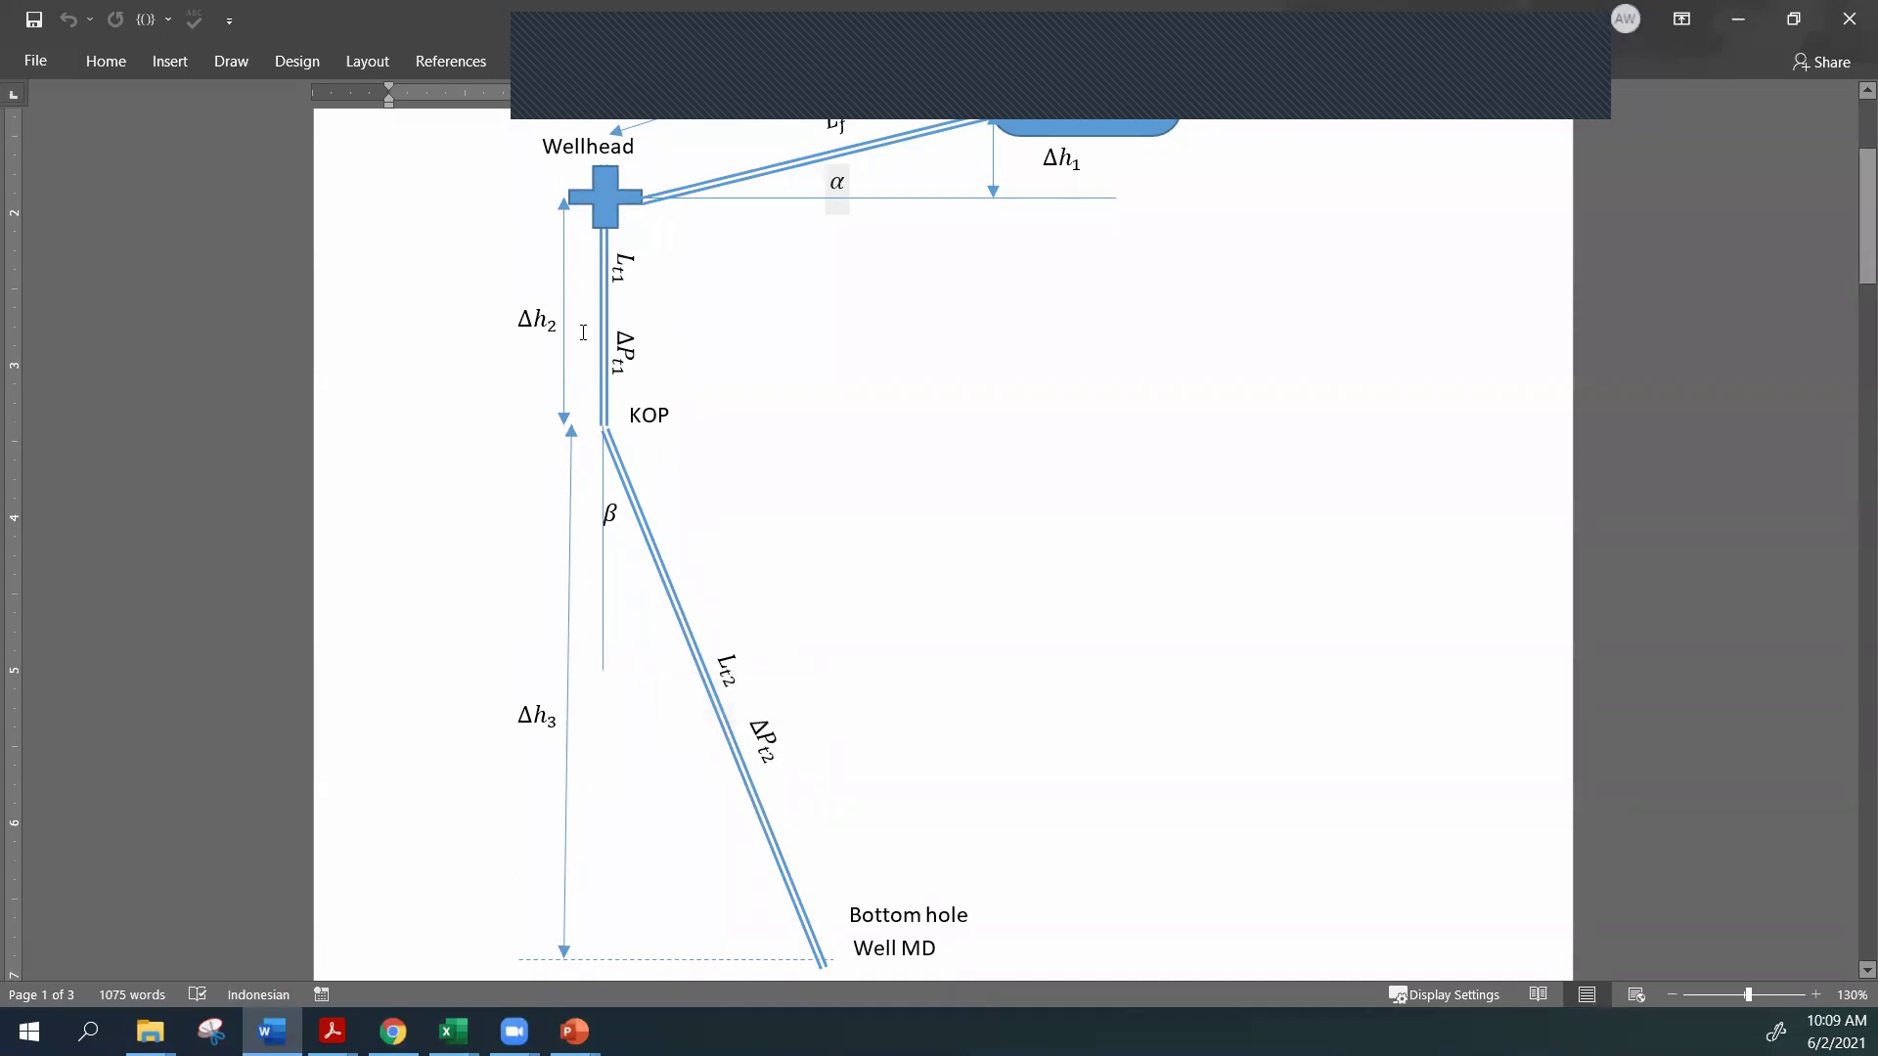
{"action": "scroll", "coordinate": [774, 359], "scroll_direction": "up", "scroll_amount": 1}
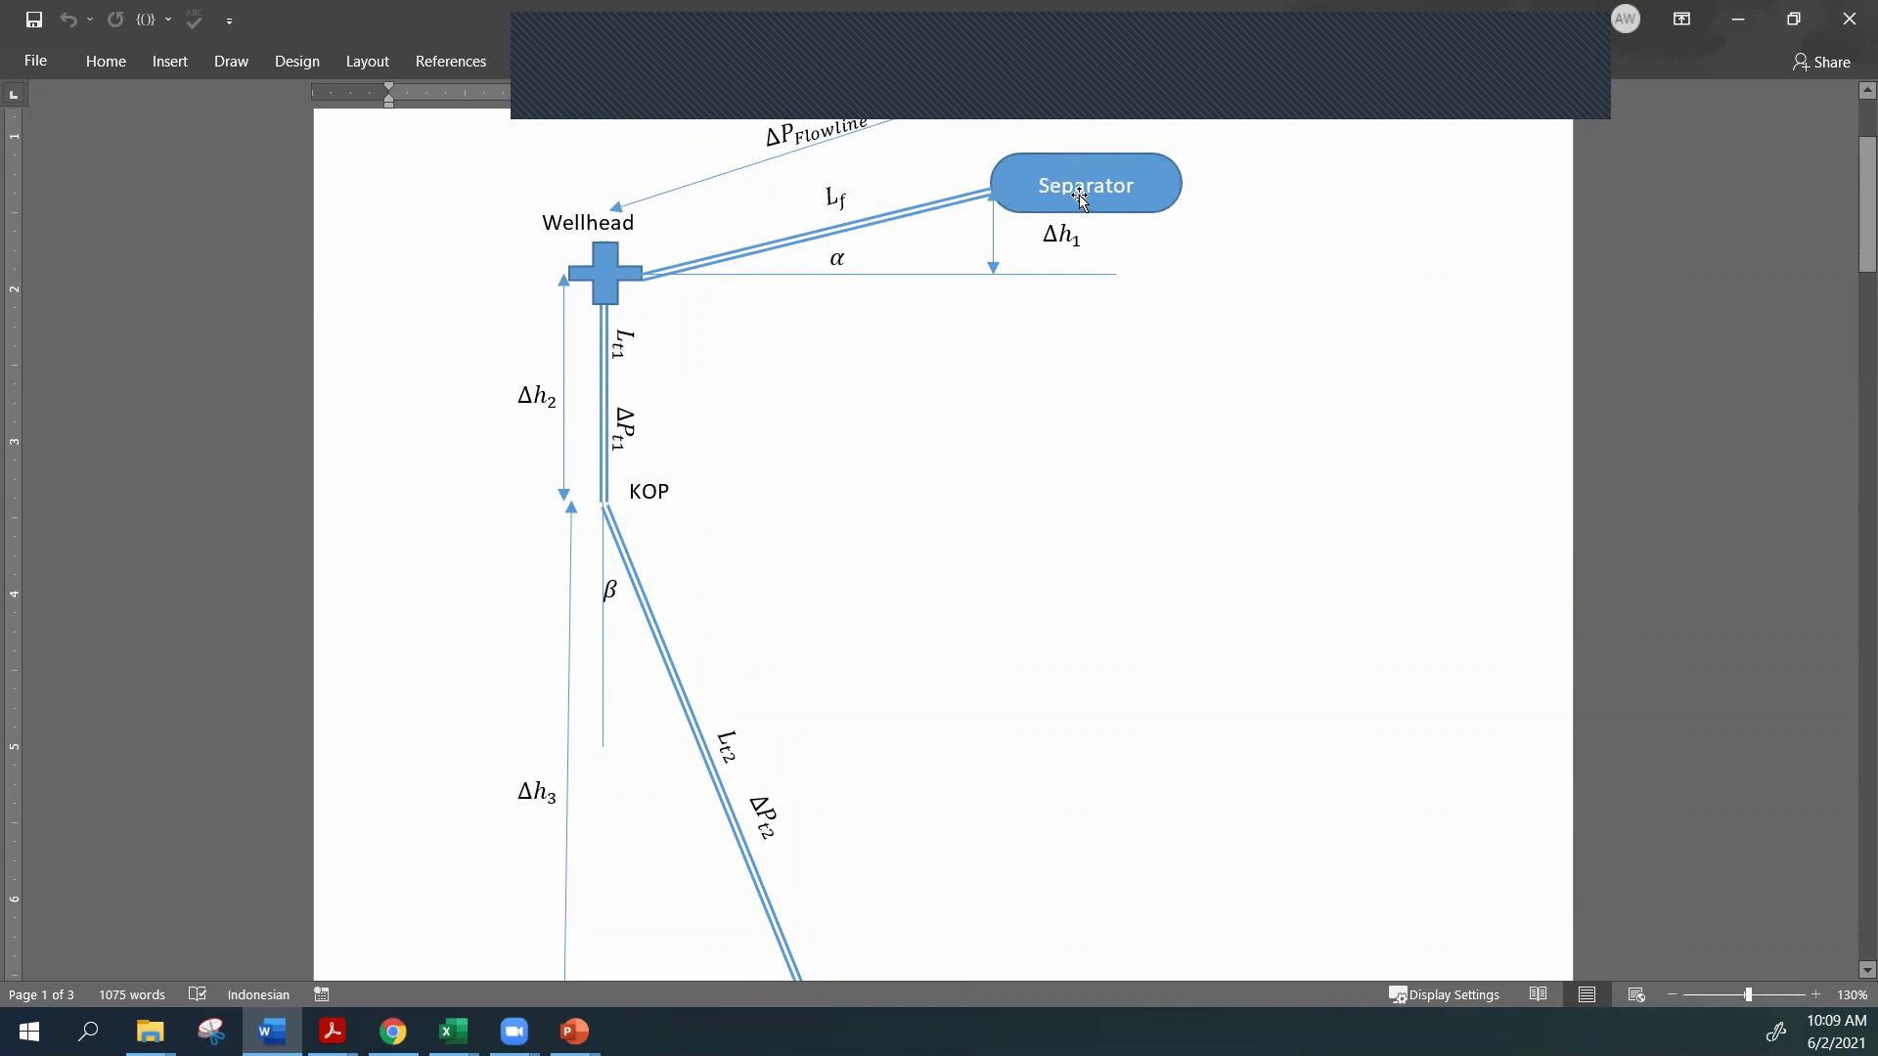
{"action": "scroll", "coordinate": [1073, 387], "scroll_direction": "down", "scroll_amount": 3}
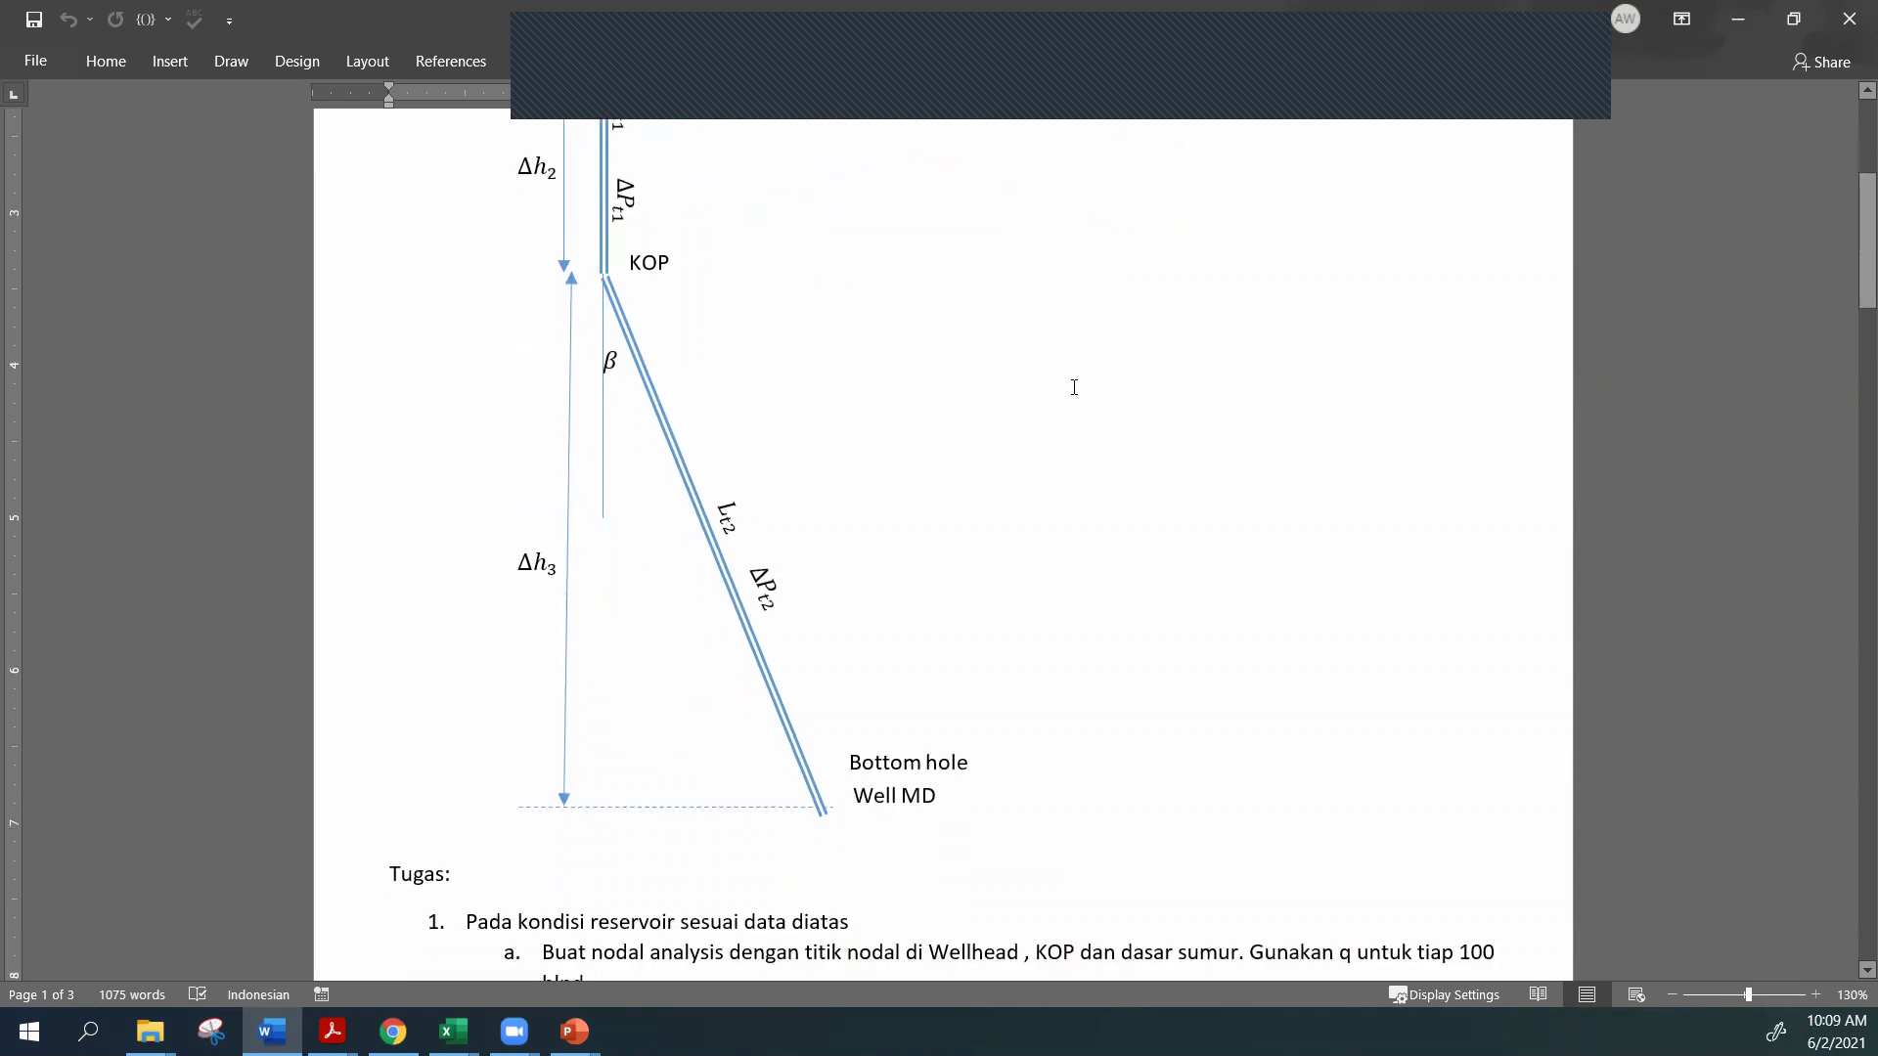
{"action": "scroll", "coordinate": [1074, 388], "scroll_direction": "up", "scroll_amount": 2}
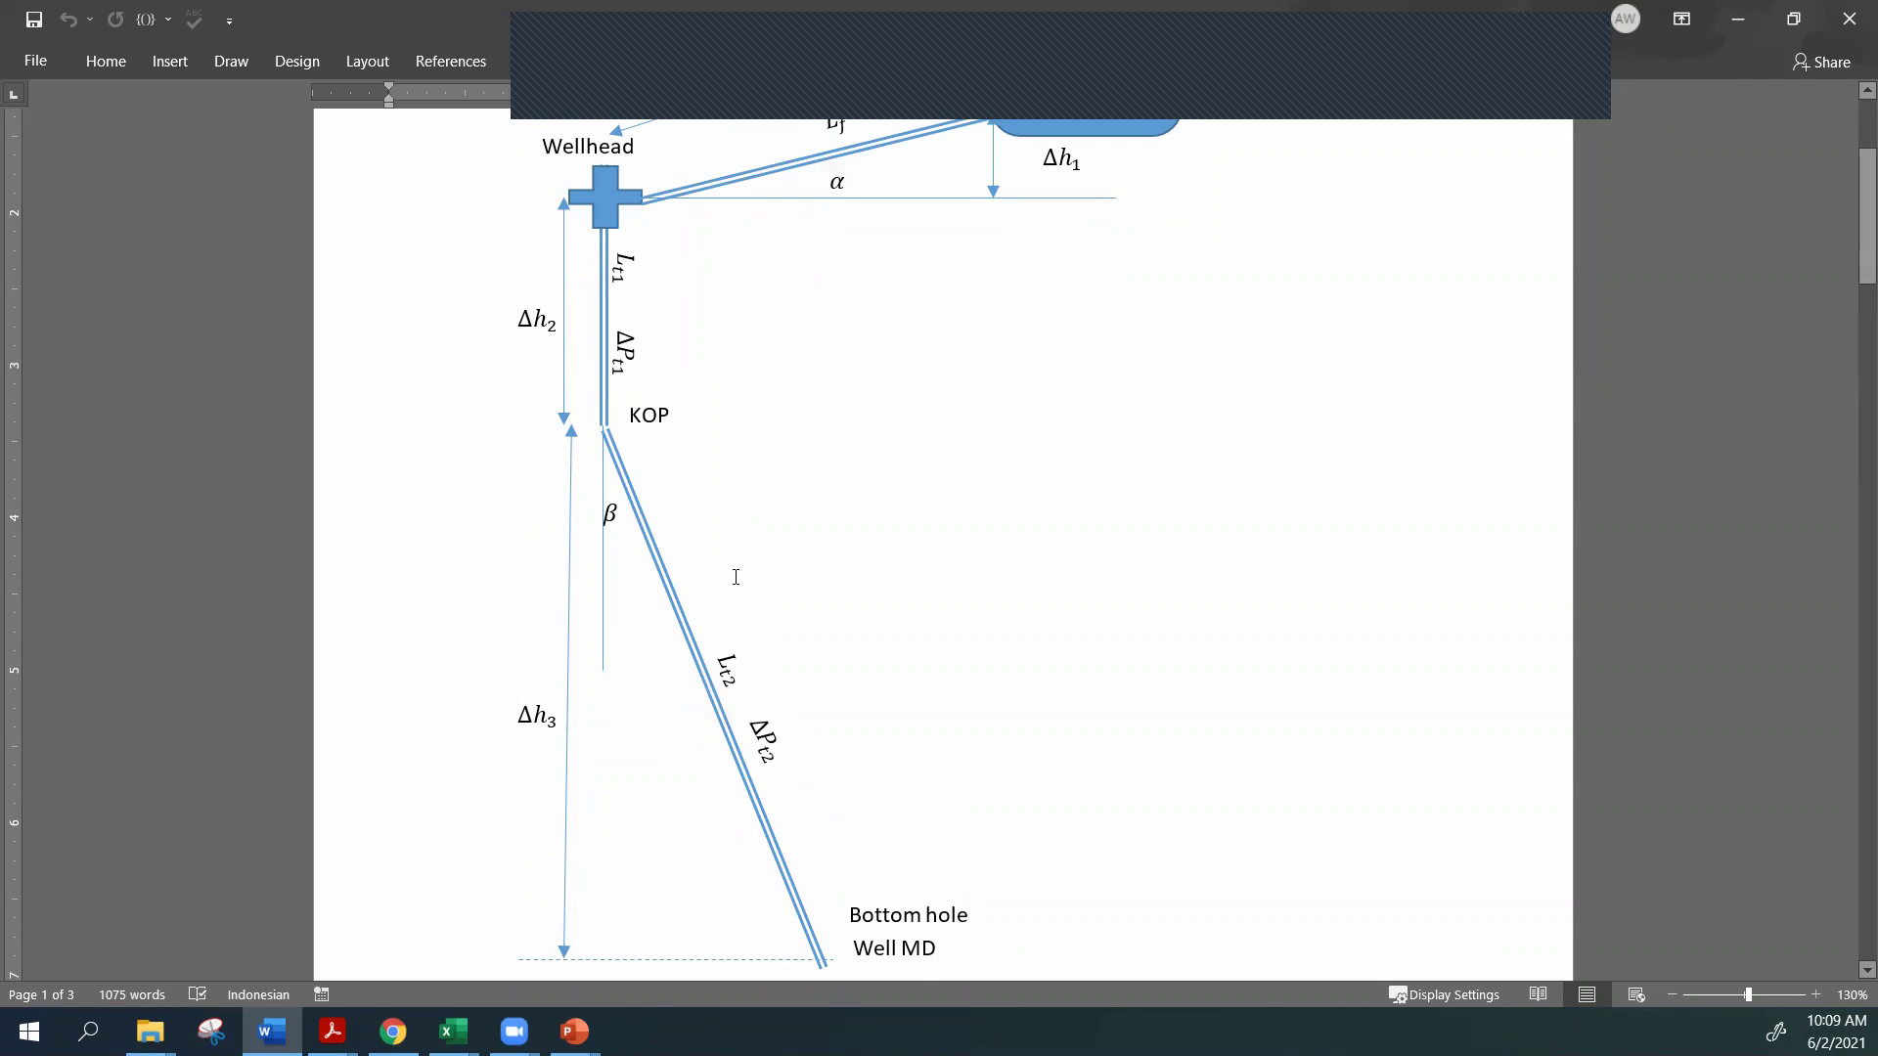
{"action": "scroll", "coordinate": [734, 576], "scroll_direction": "up", "scroll_amount": 1}
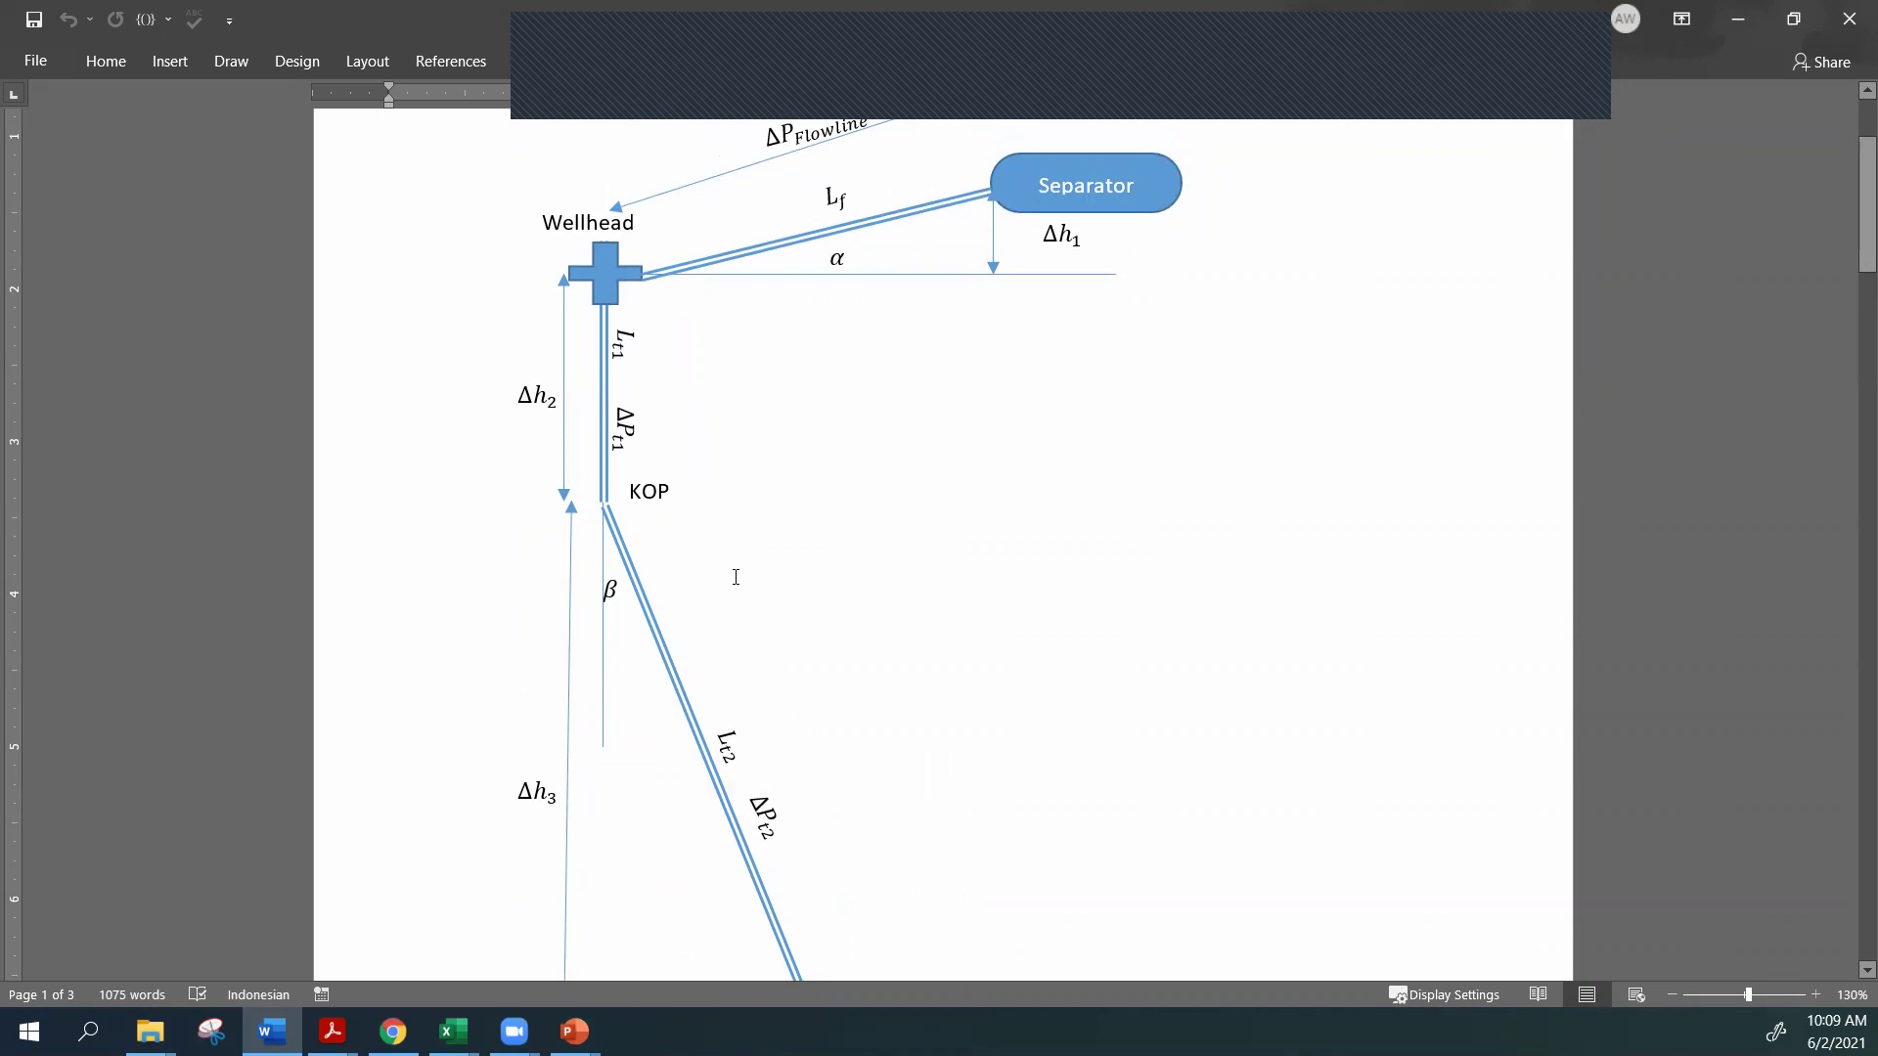
{"action": "scroll", "coordinate": [735, 576], "scroll_direction": "down", "scroll_amount": 3}
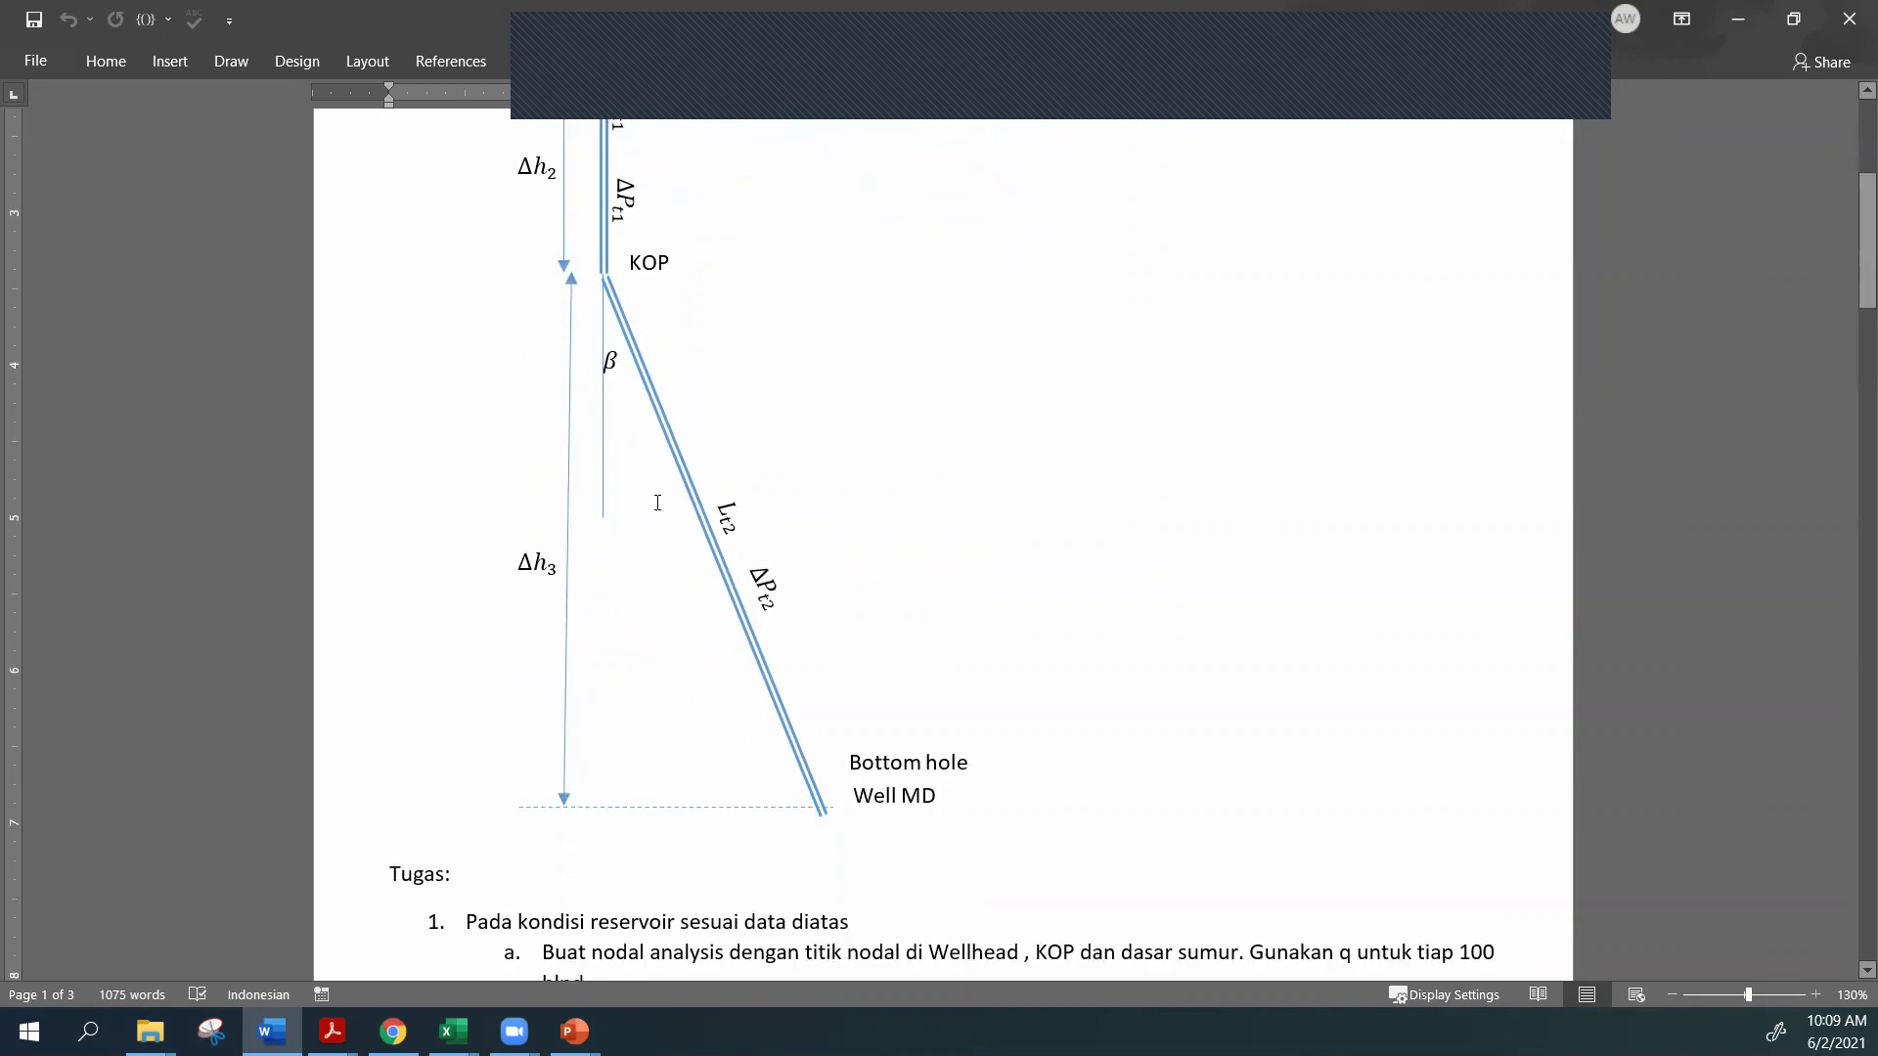
{"action": "scroll", "coordinate": [676, 459], "scroll_direction": "up", "scroll_amount": 2}
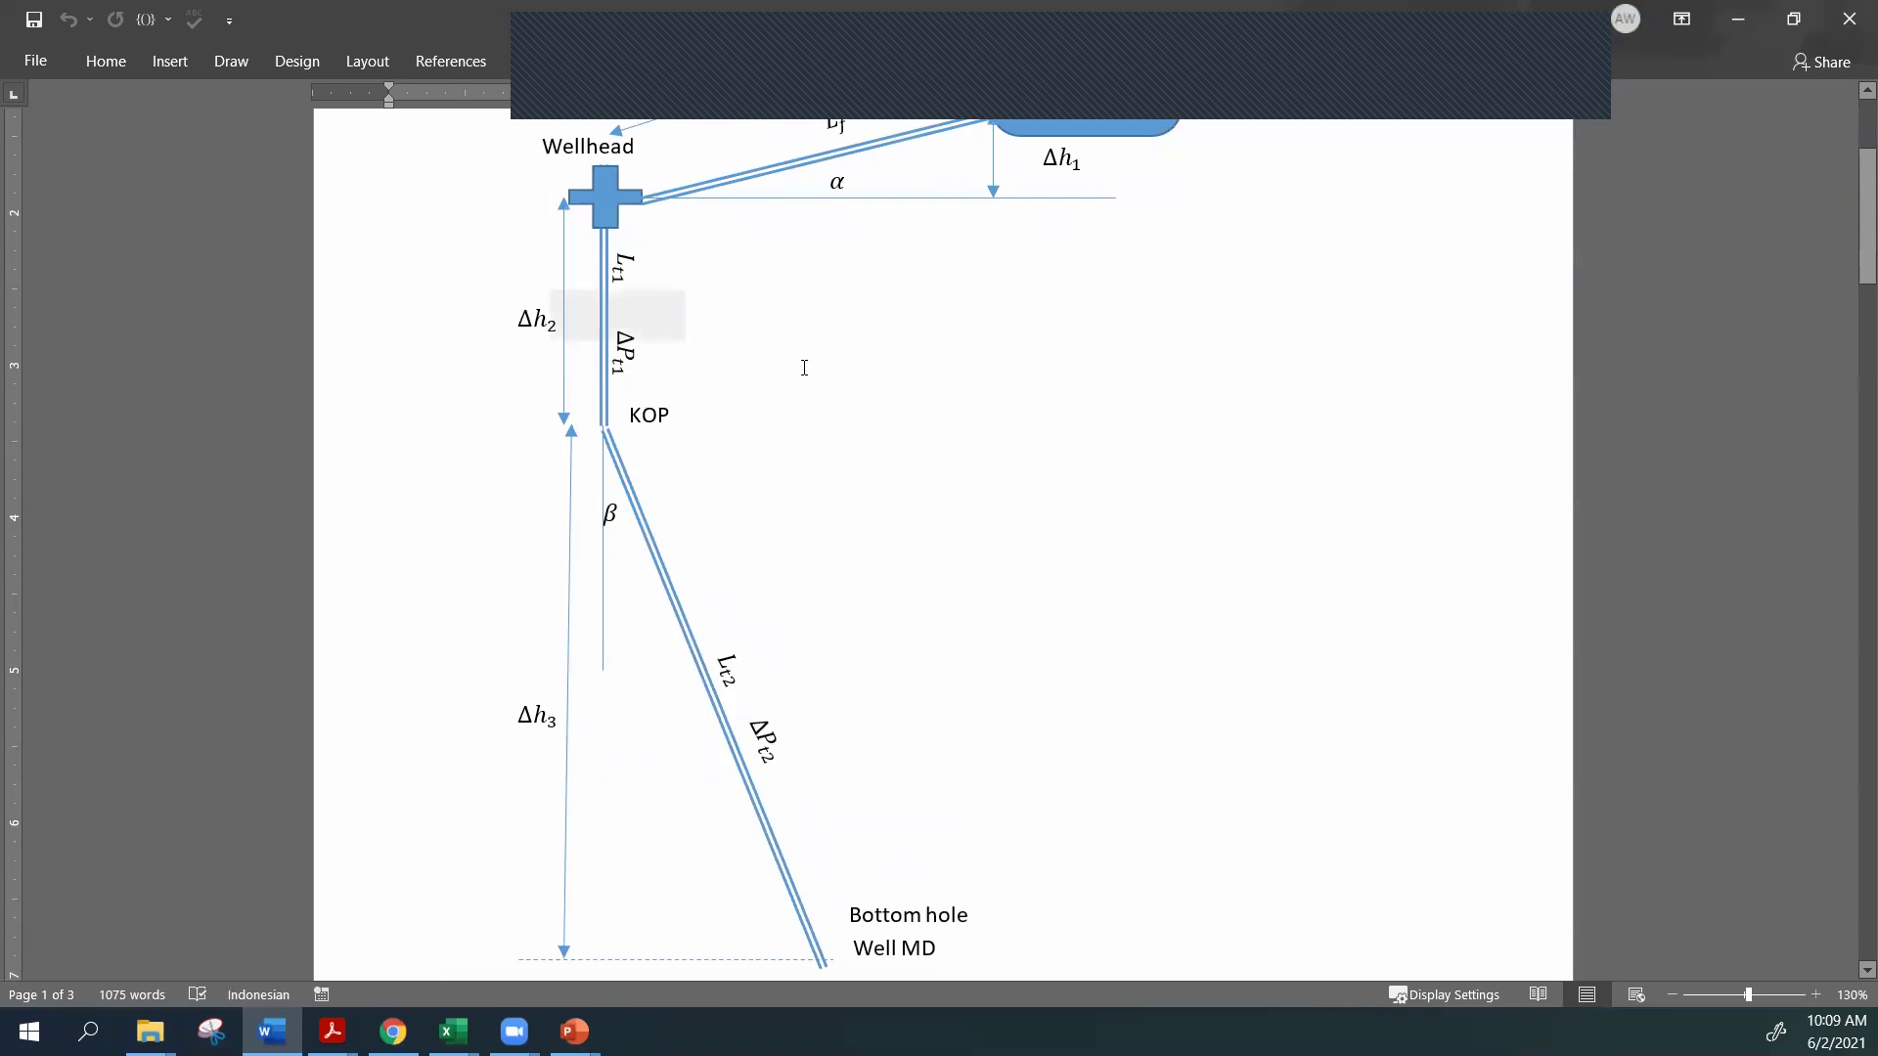
{"action": "scroll", "coordinate": [796, 369], "scroll_direction": "up", "scroll_amount": 2}
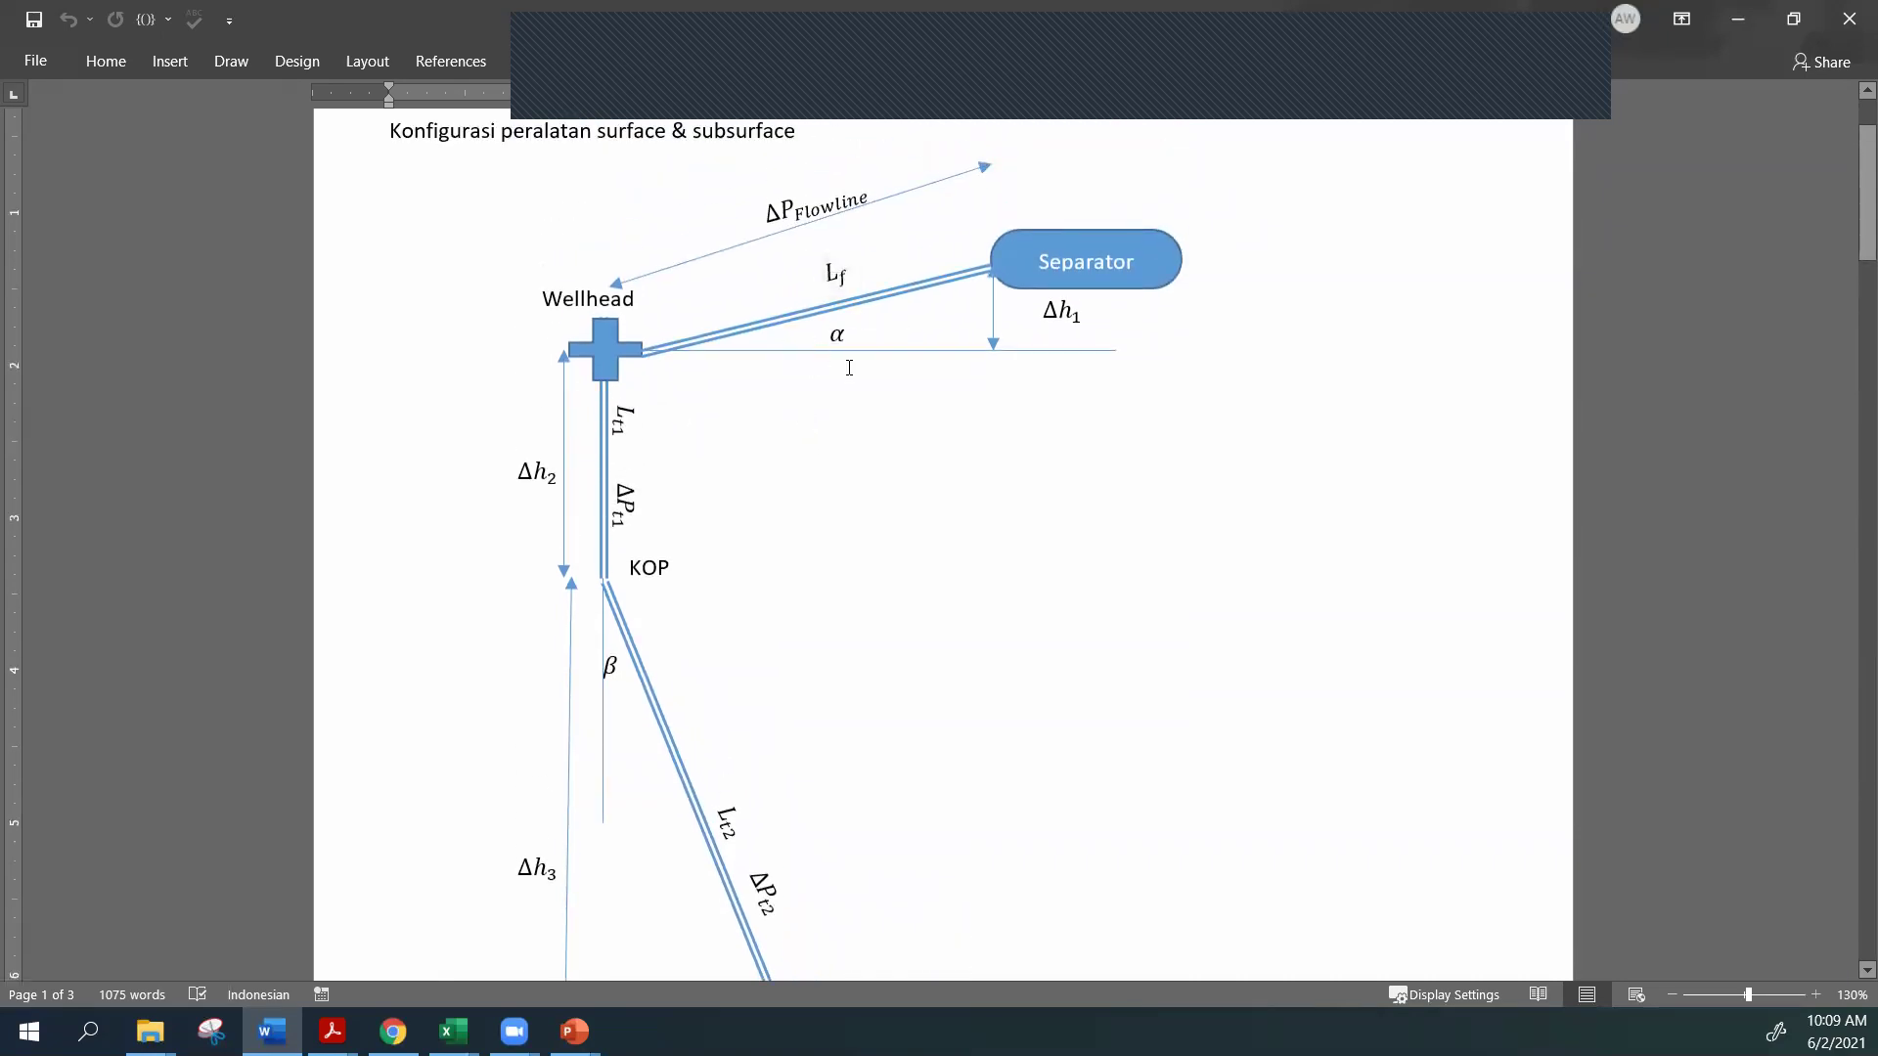
{"action": "scroll", "coordinate": [776, 693], "scroll_direction": "down", "scroll_amount": 4}
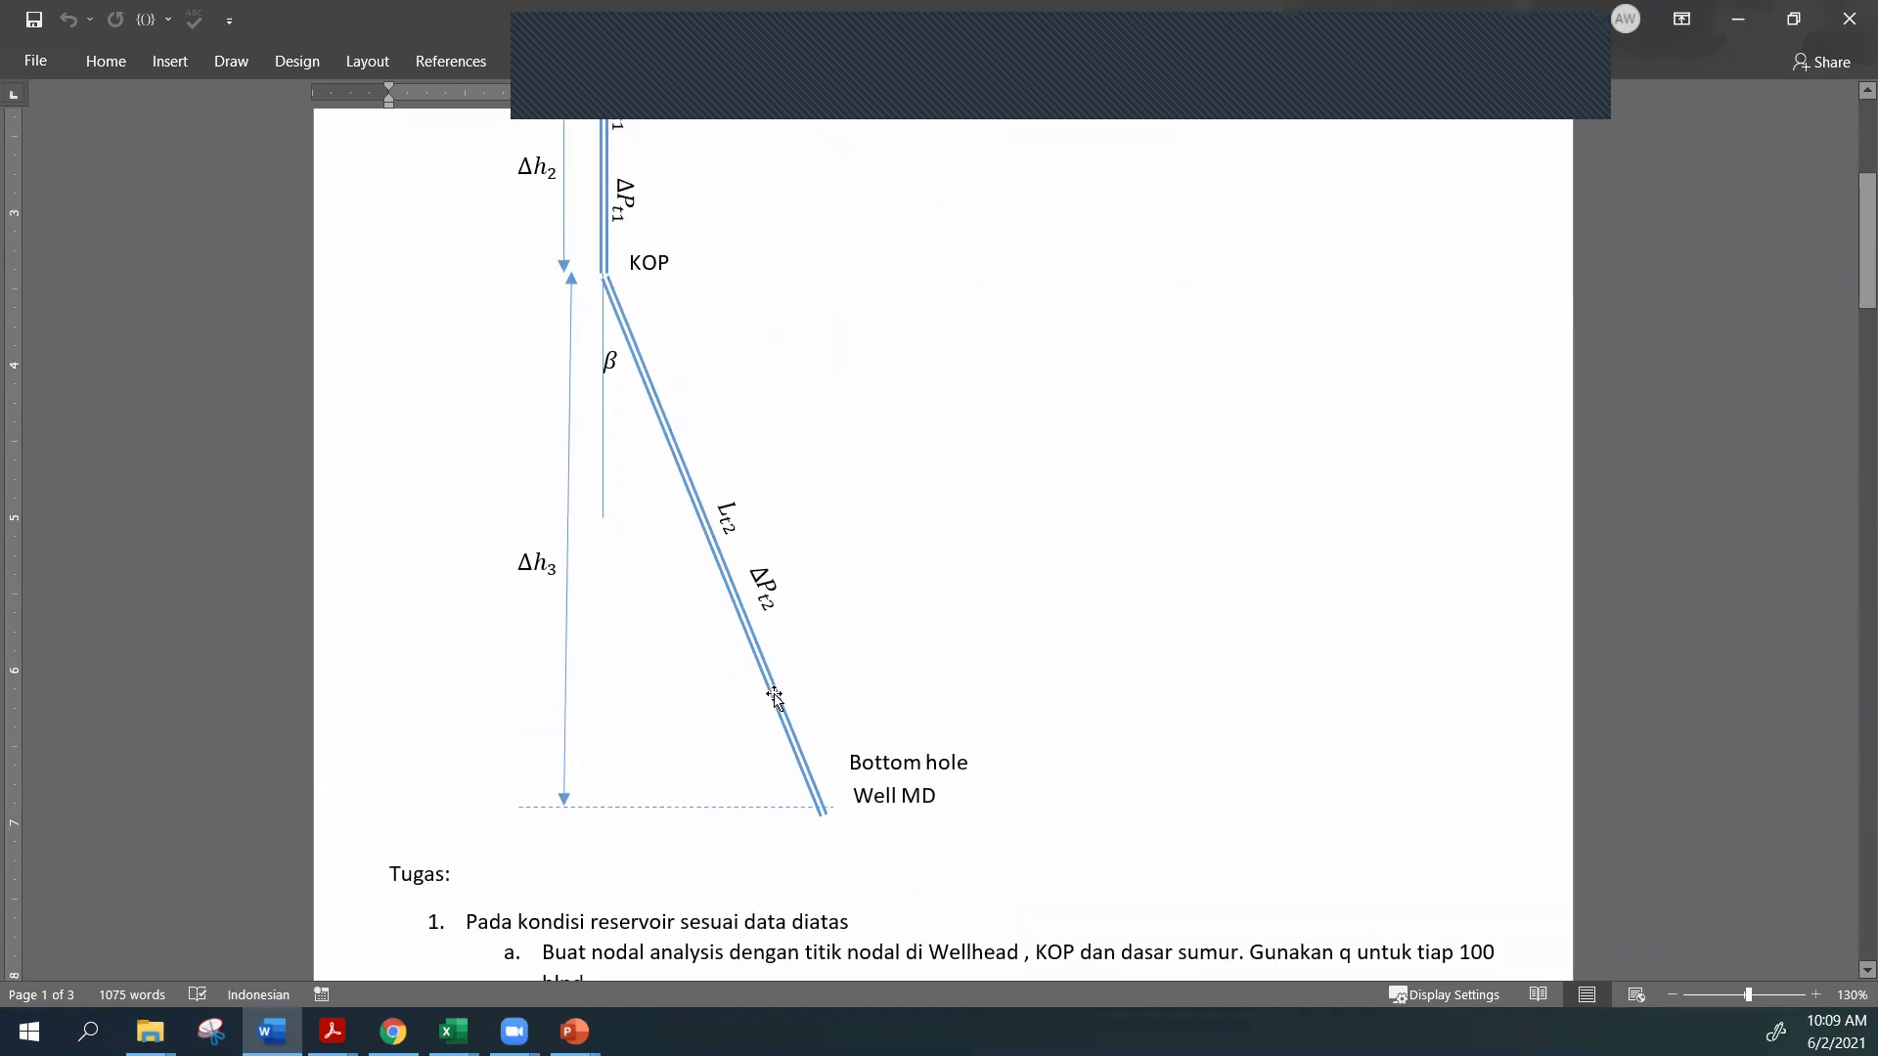
{"action": "scroll", "coordinate": [789, 645], "scroll_direction": "down", "scroll_amount": 1}
{"action": "scroll", "coordinate": [792, 626], "scroll_direction": "up", "scroll_amount": 6}
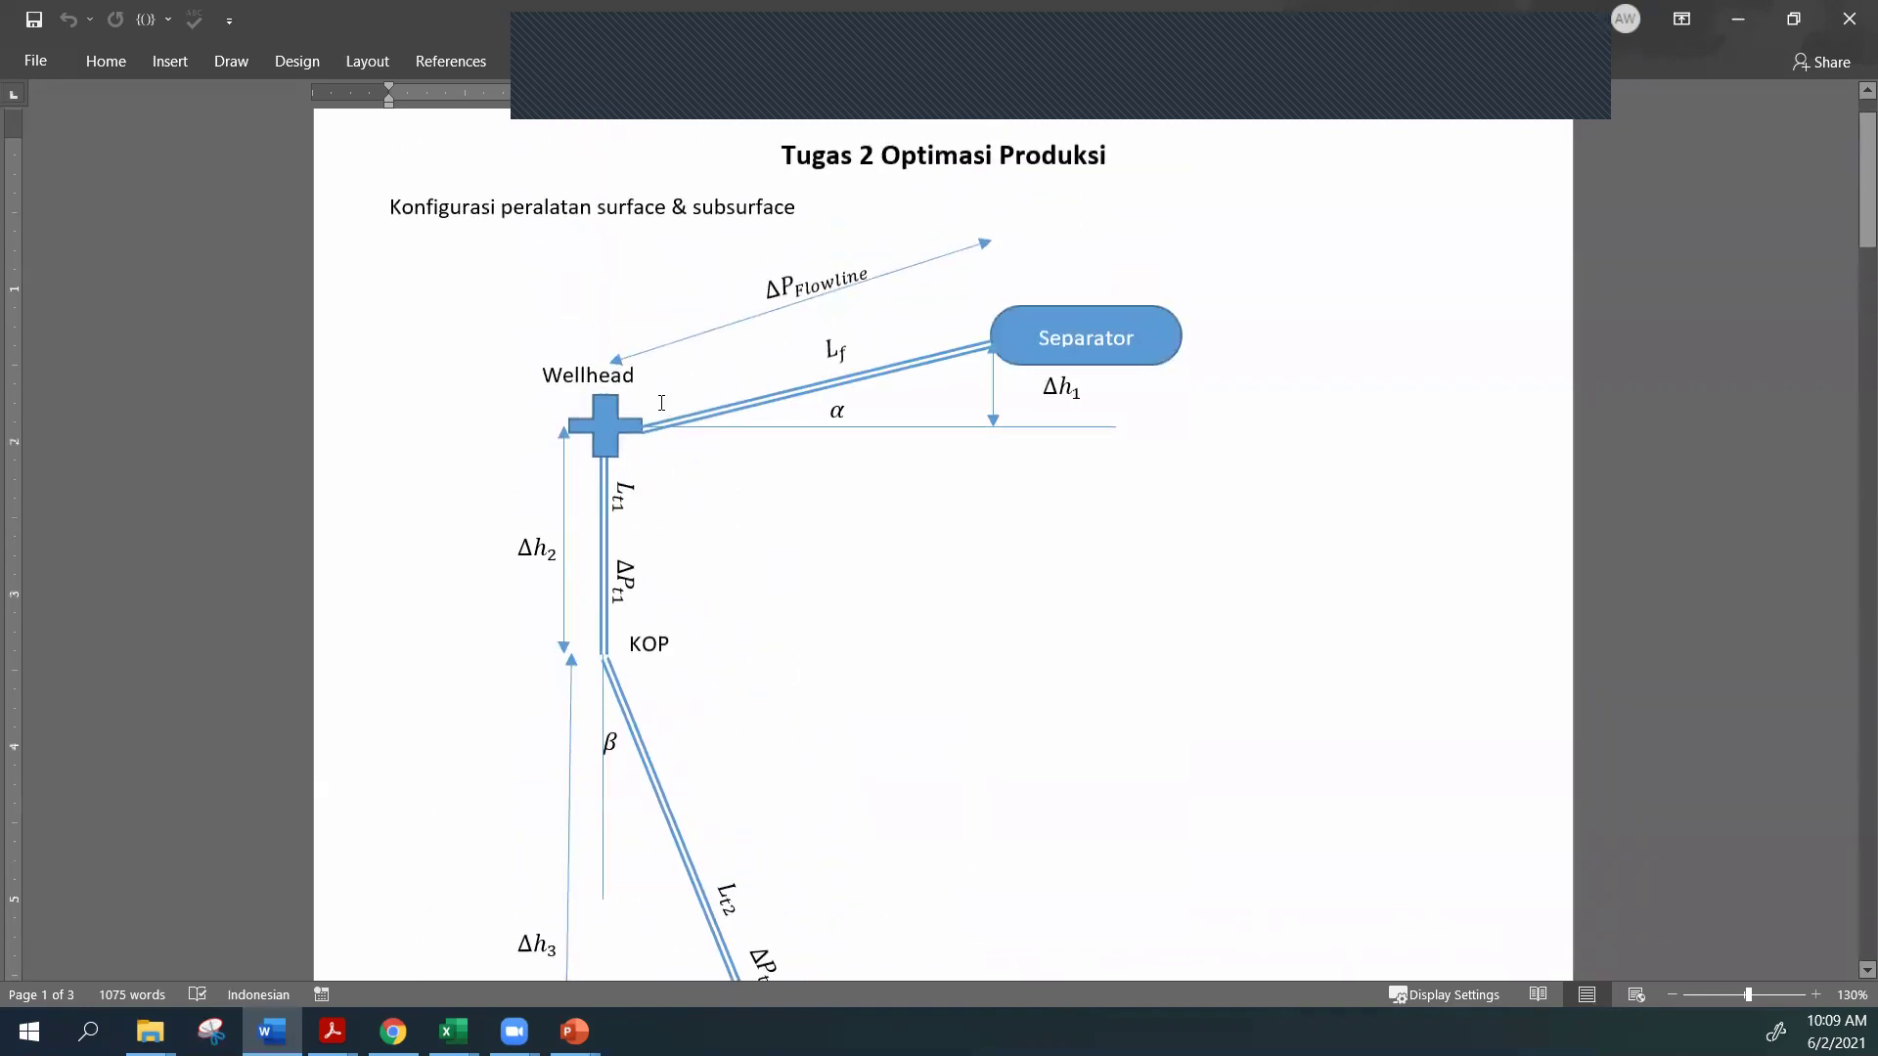
{"action": "scroll", "coordinate": [762, 634], "scroll_direction": "down", "scroll_amount": 1}
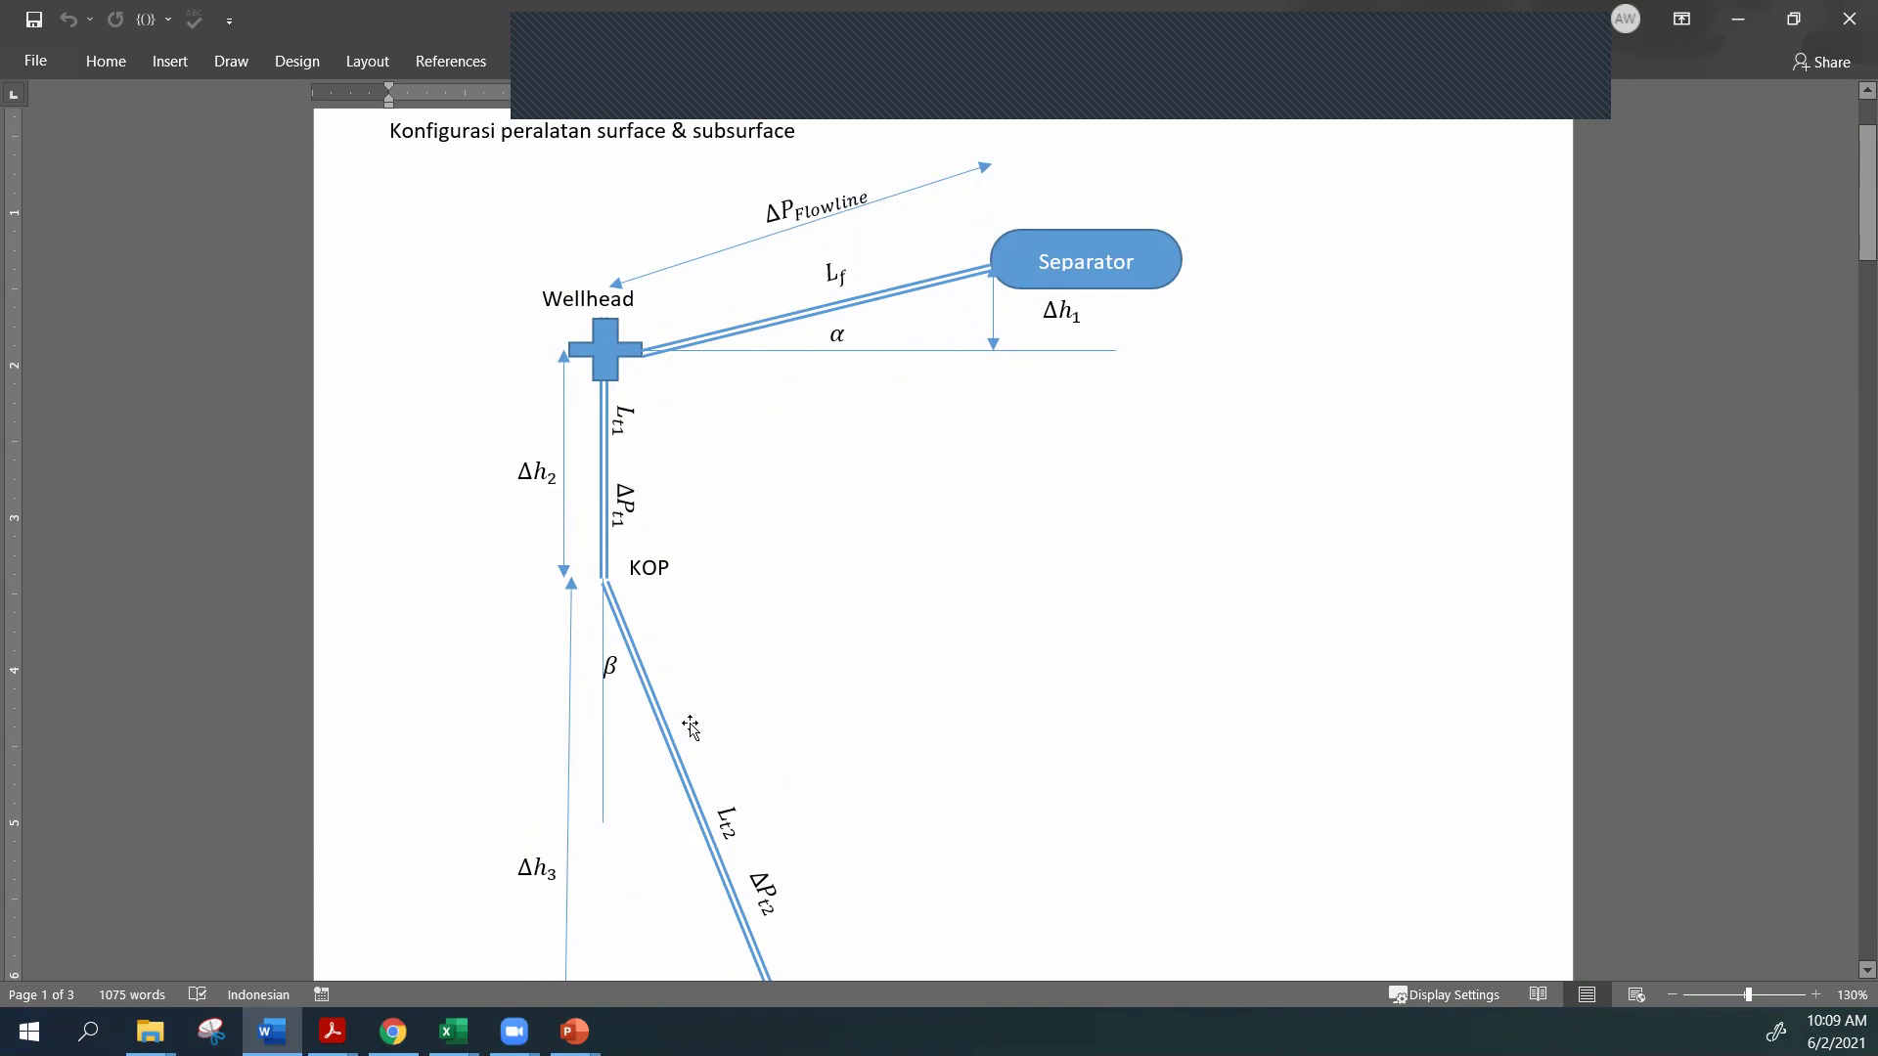
{"action": "scroll", "coordinate": [691, 727], "scroll_direction": "down", "scroll_amount": 3}
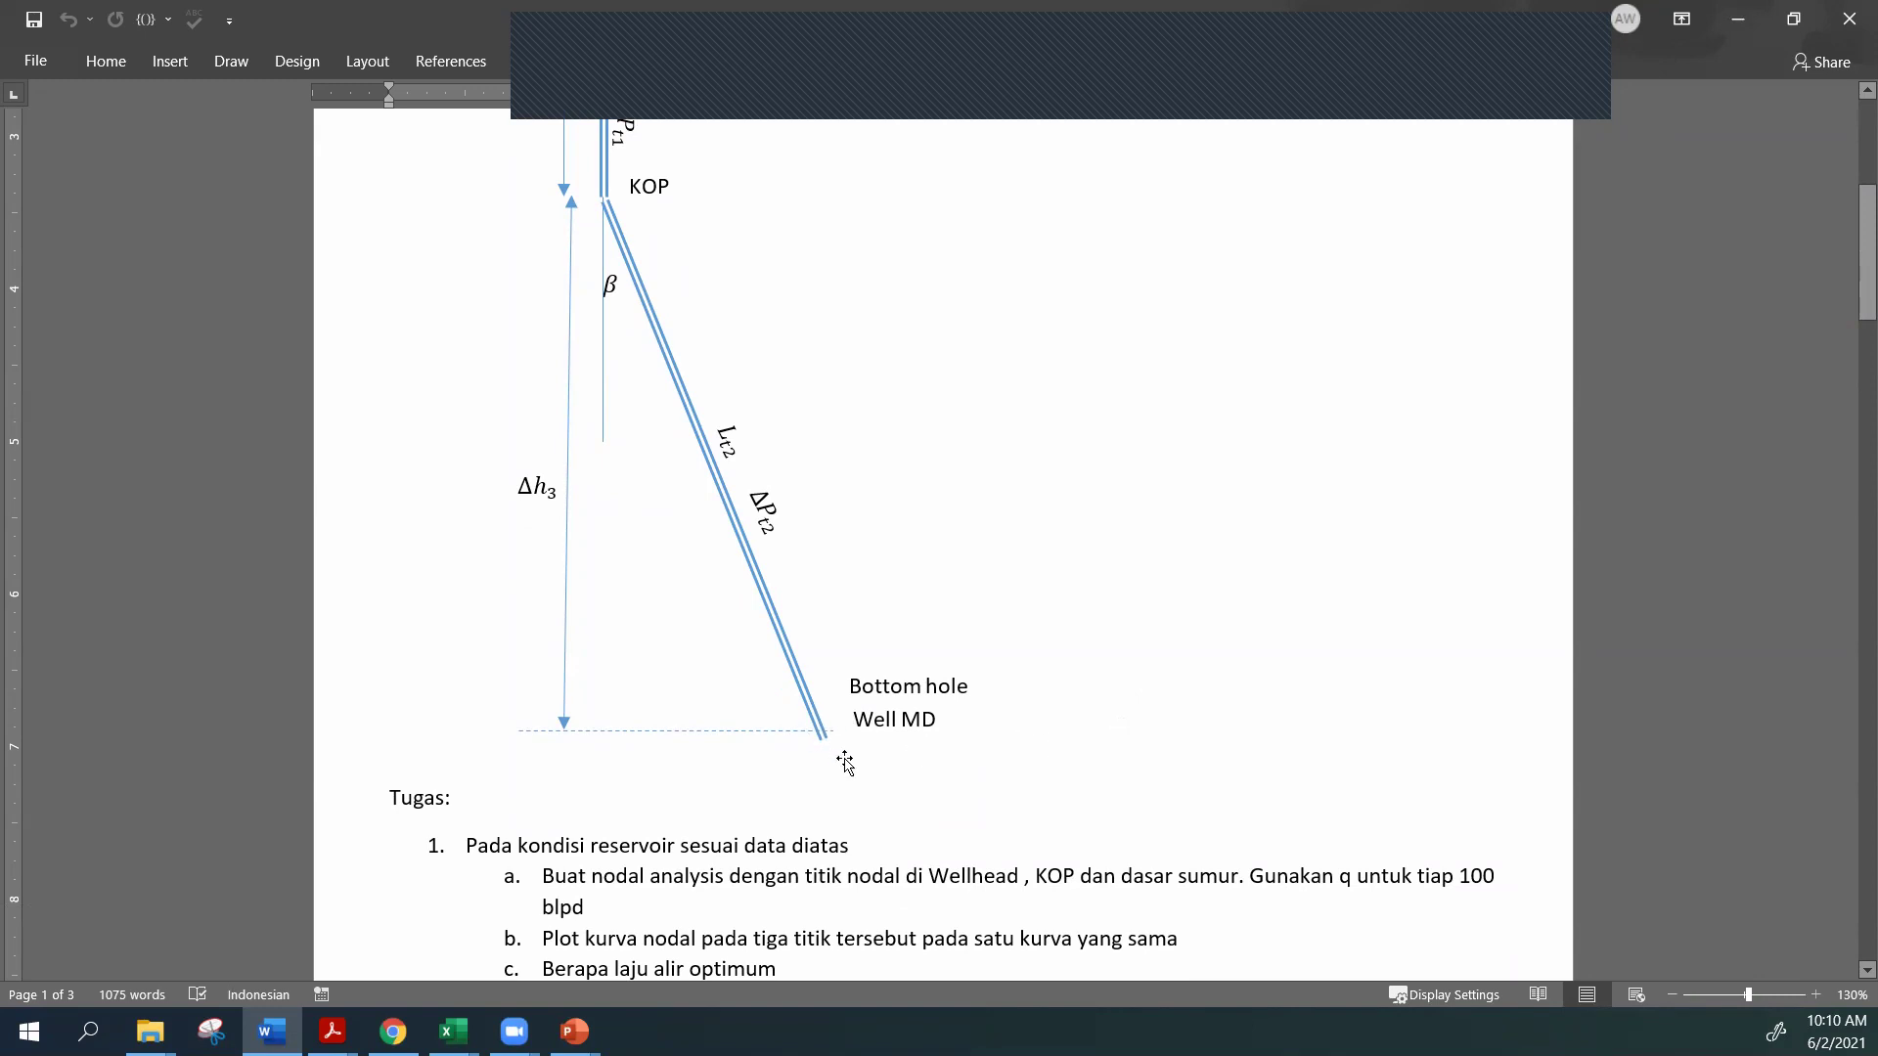
Revisit the wellhead and separator part of the diagram and read the nodal analysis tasks listed under Tugas.
{"action": "scroll", "coordinate": [845, 763], "scroll_direction": "up", "scroll_amount": 1}
{"action": "scroll", "coordinate": [832, 759], "scroll_direction": "up", "scroll_amount": 1}
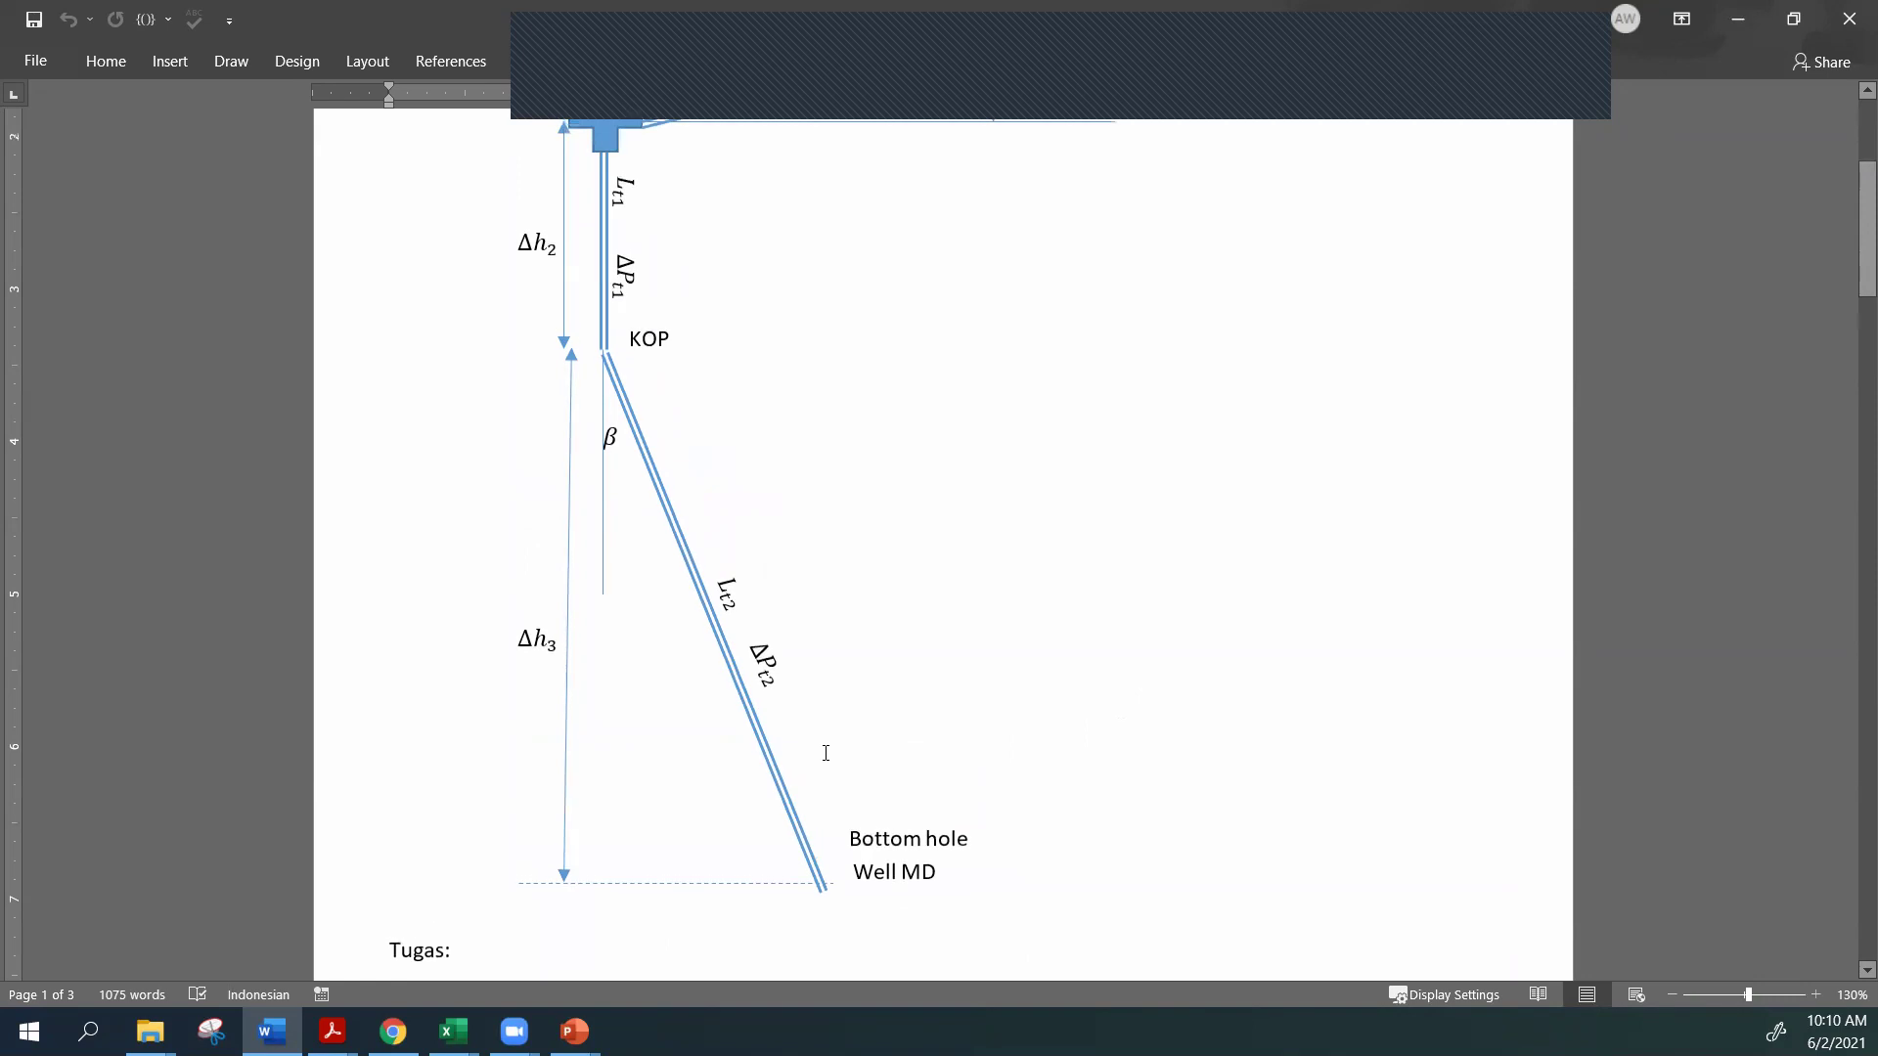
{"action": "scroll", "coordinate": [621, 258], "scroll_direction": "up", "scroll_amount": 2}
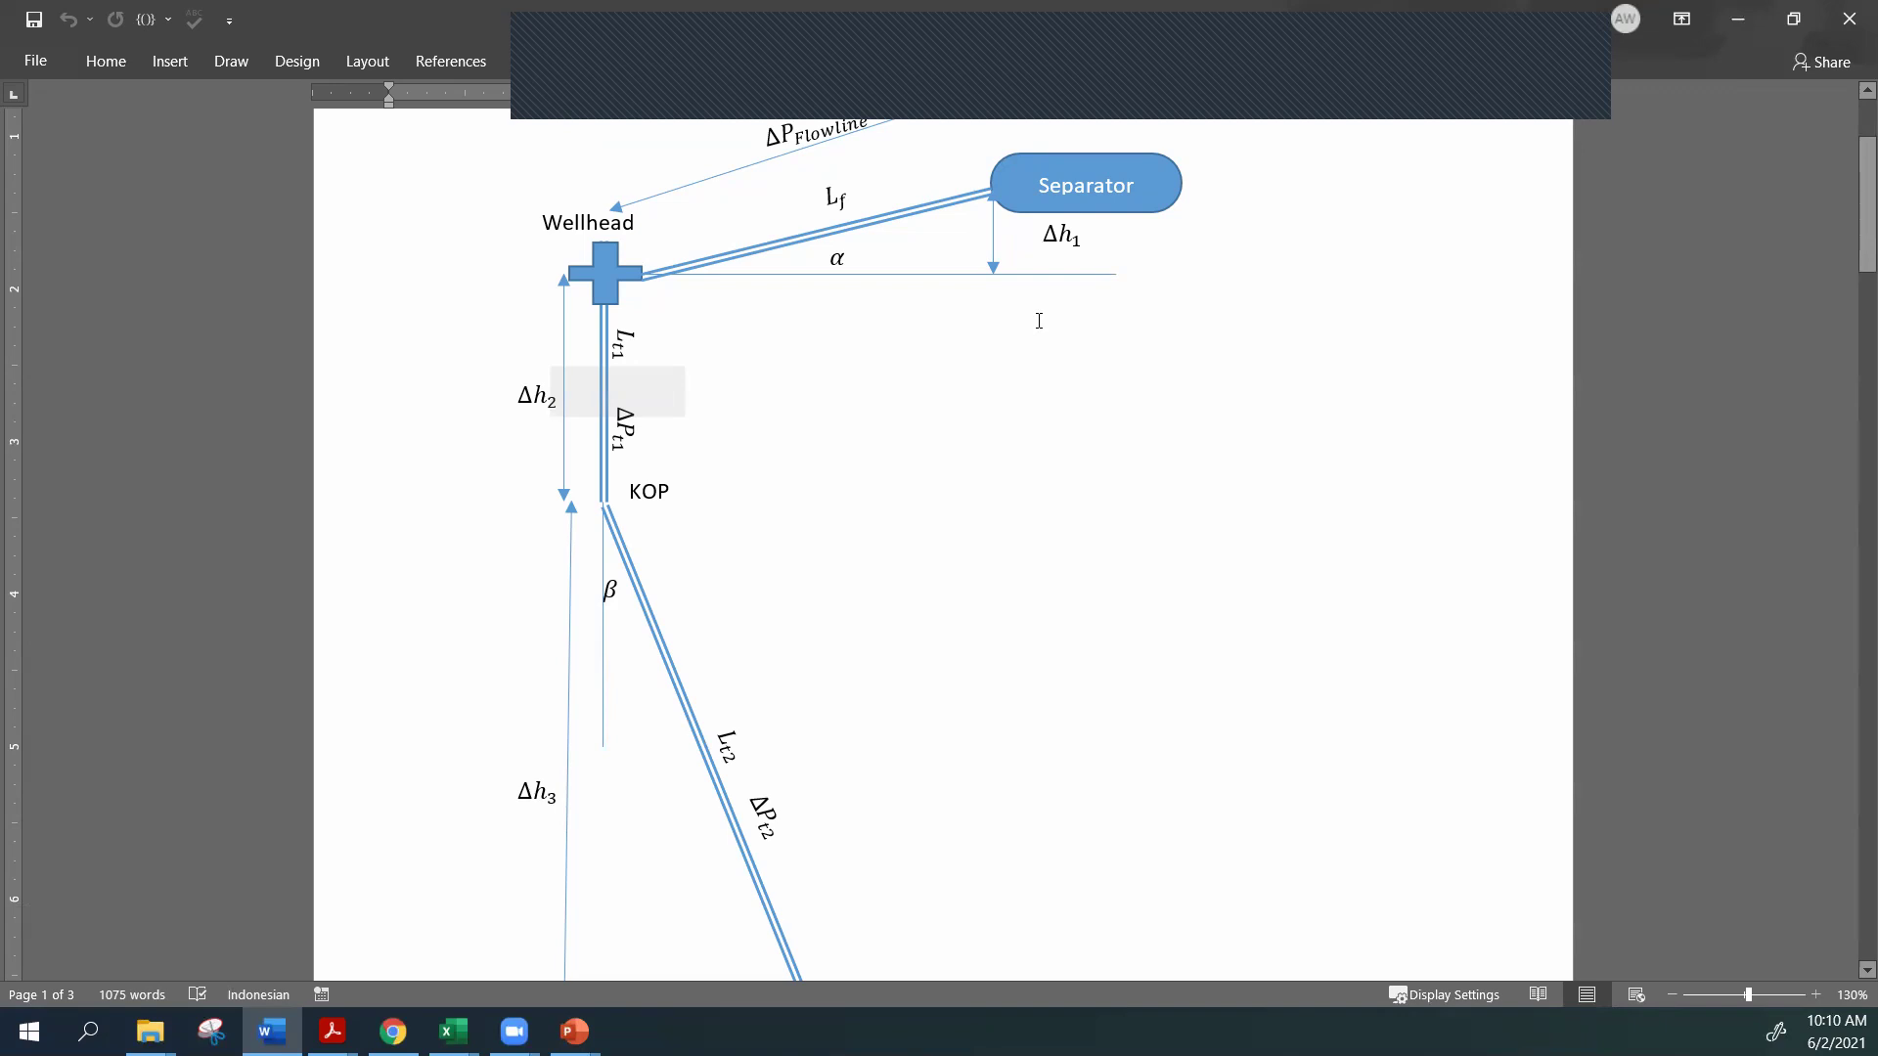
{"action": "scroll", "coordinate": [1049, 382], "scroll_direction": "down", "scroll_amount": 10}
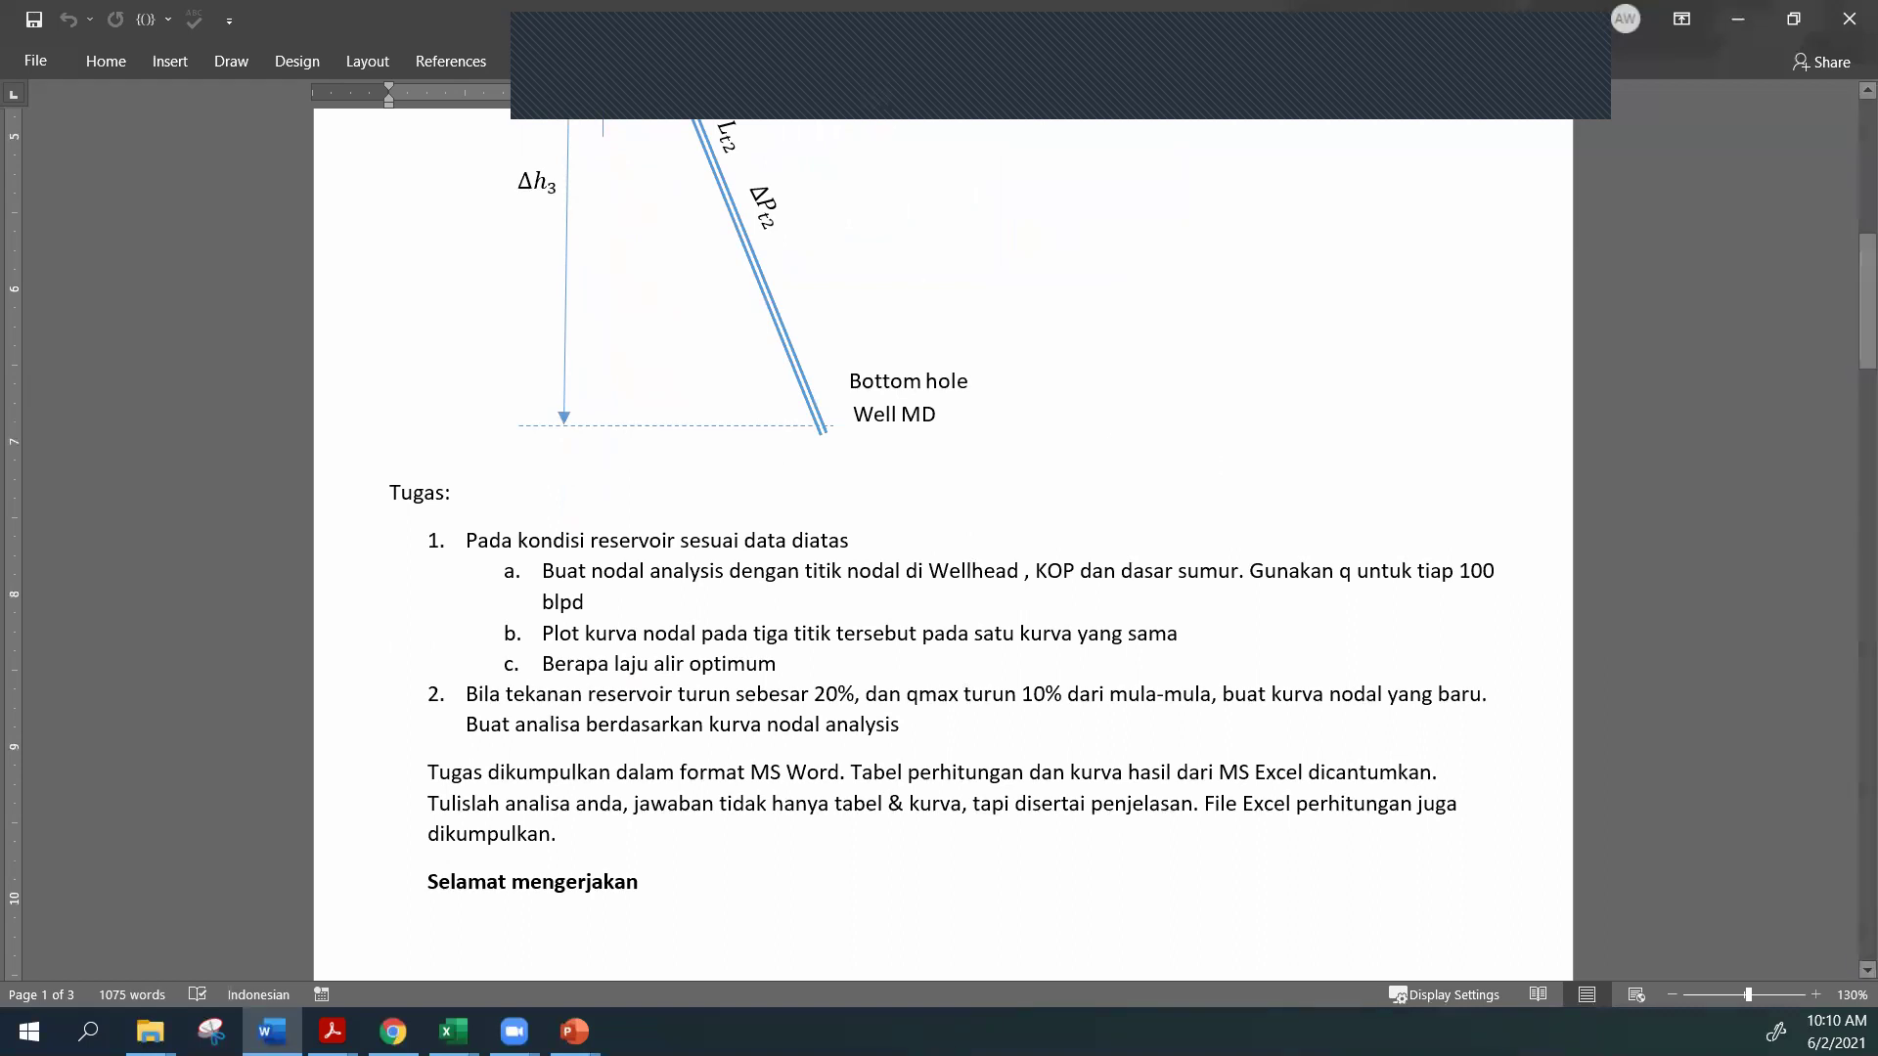
Bring up Data Tugas 2.docx again in Word, maximize its window, and return to the configuration diagram on page 1.
{"action": "key", "text": "alt+Tab"}
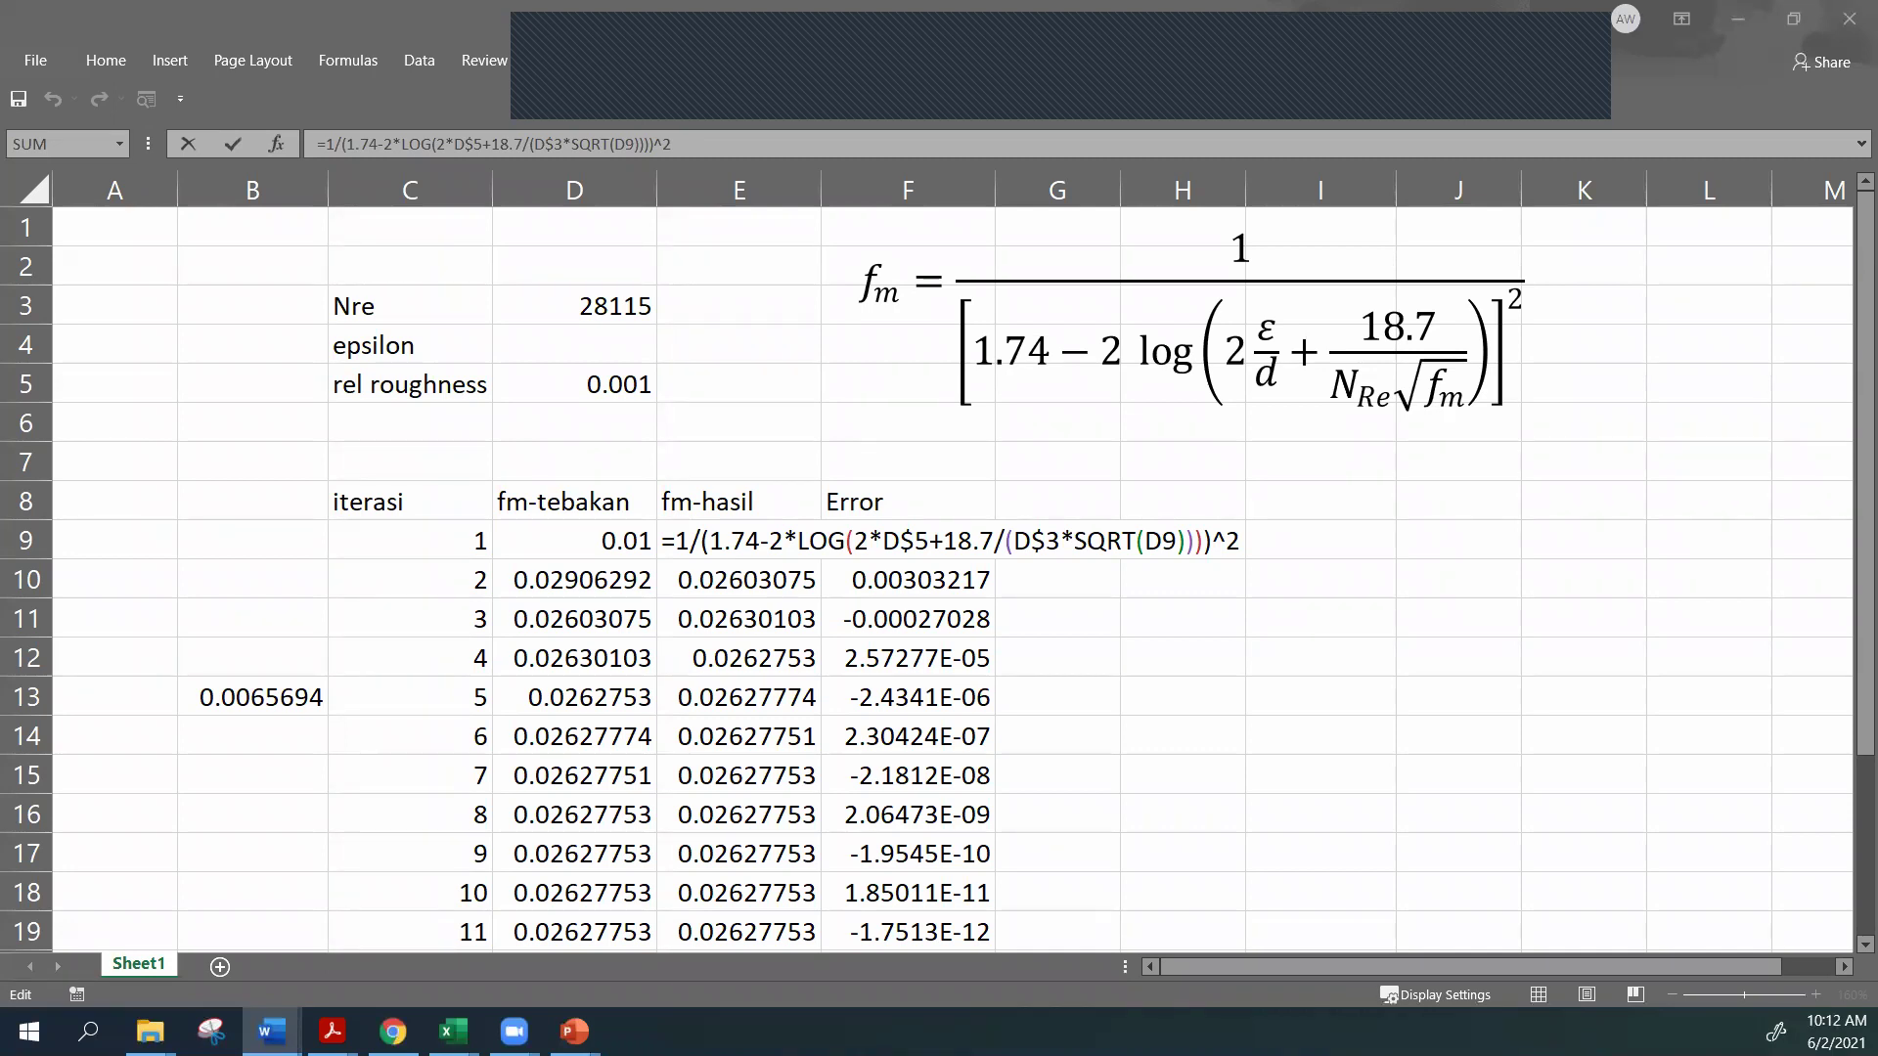
{"action": "key", "text": "alt+Tab"}
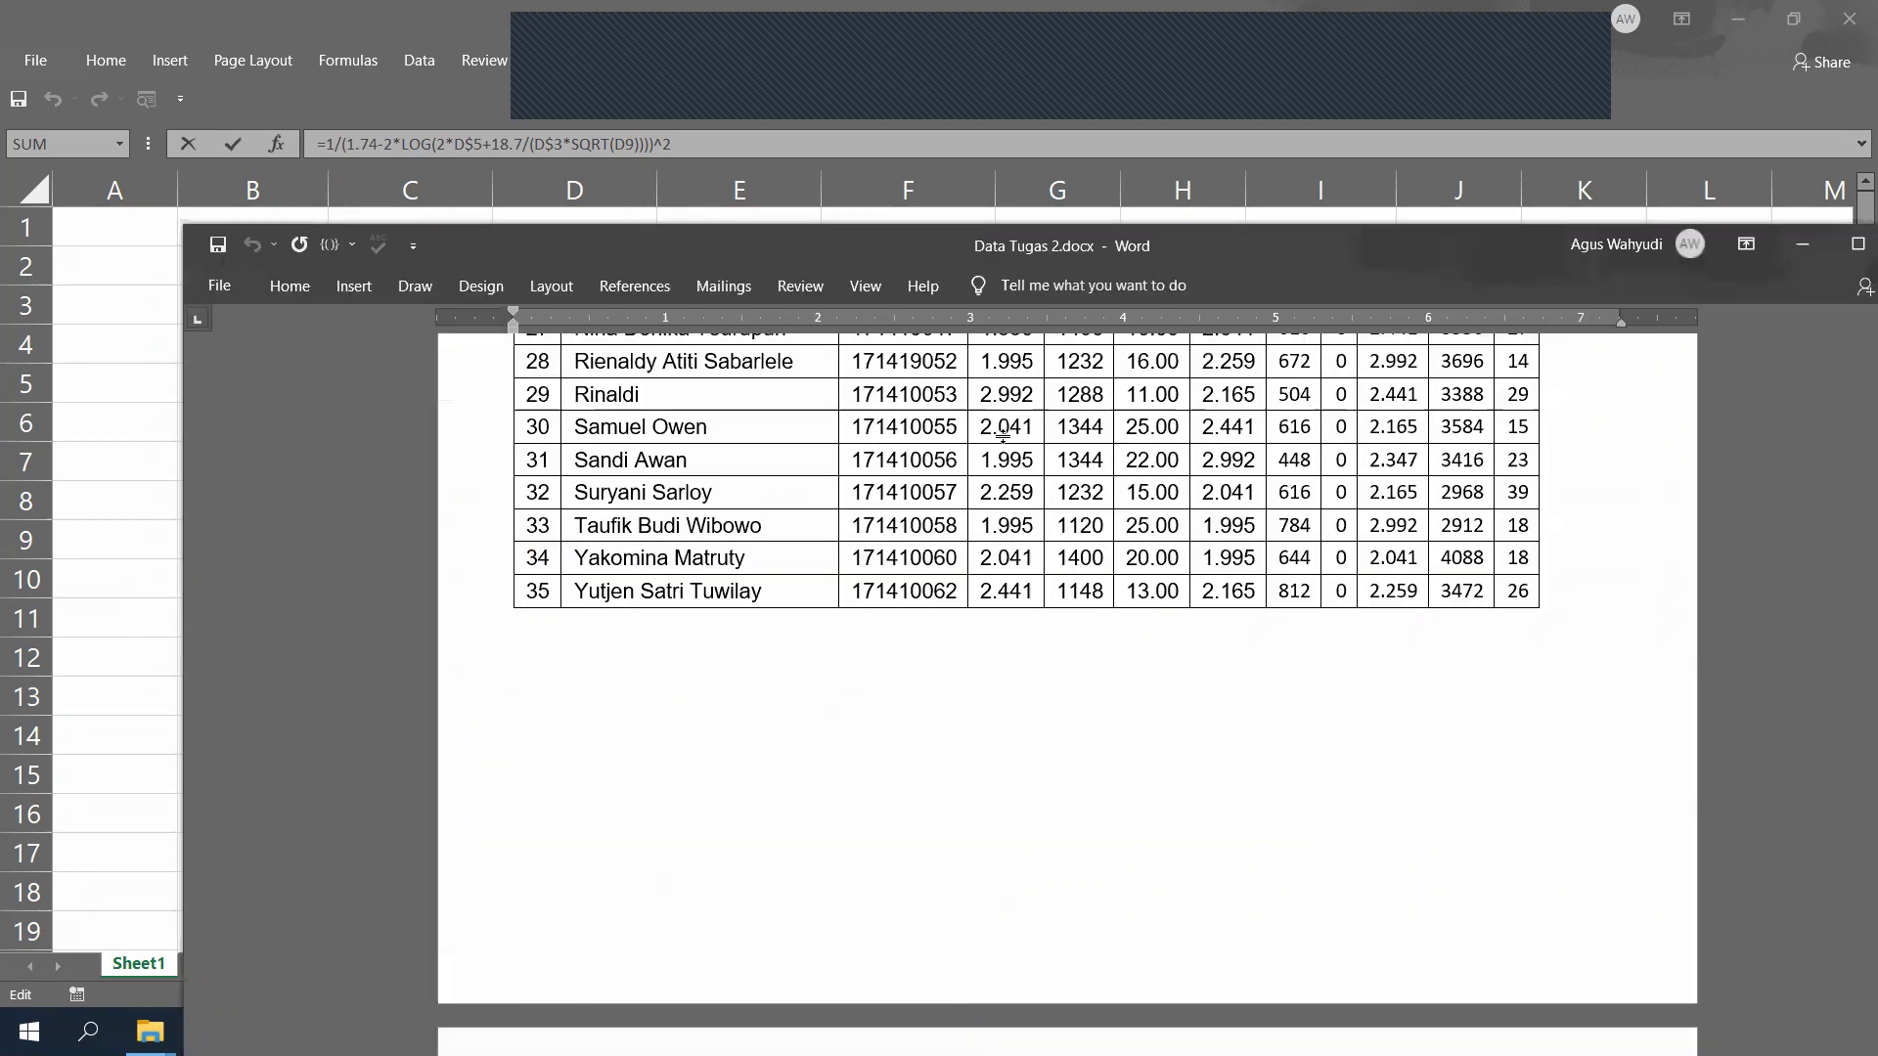
{"action": "key", "text": "super+Up"}
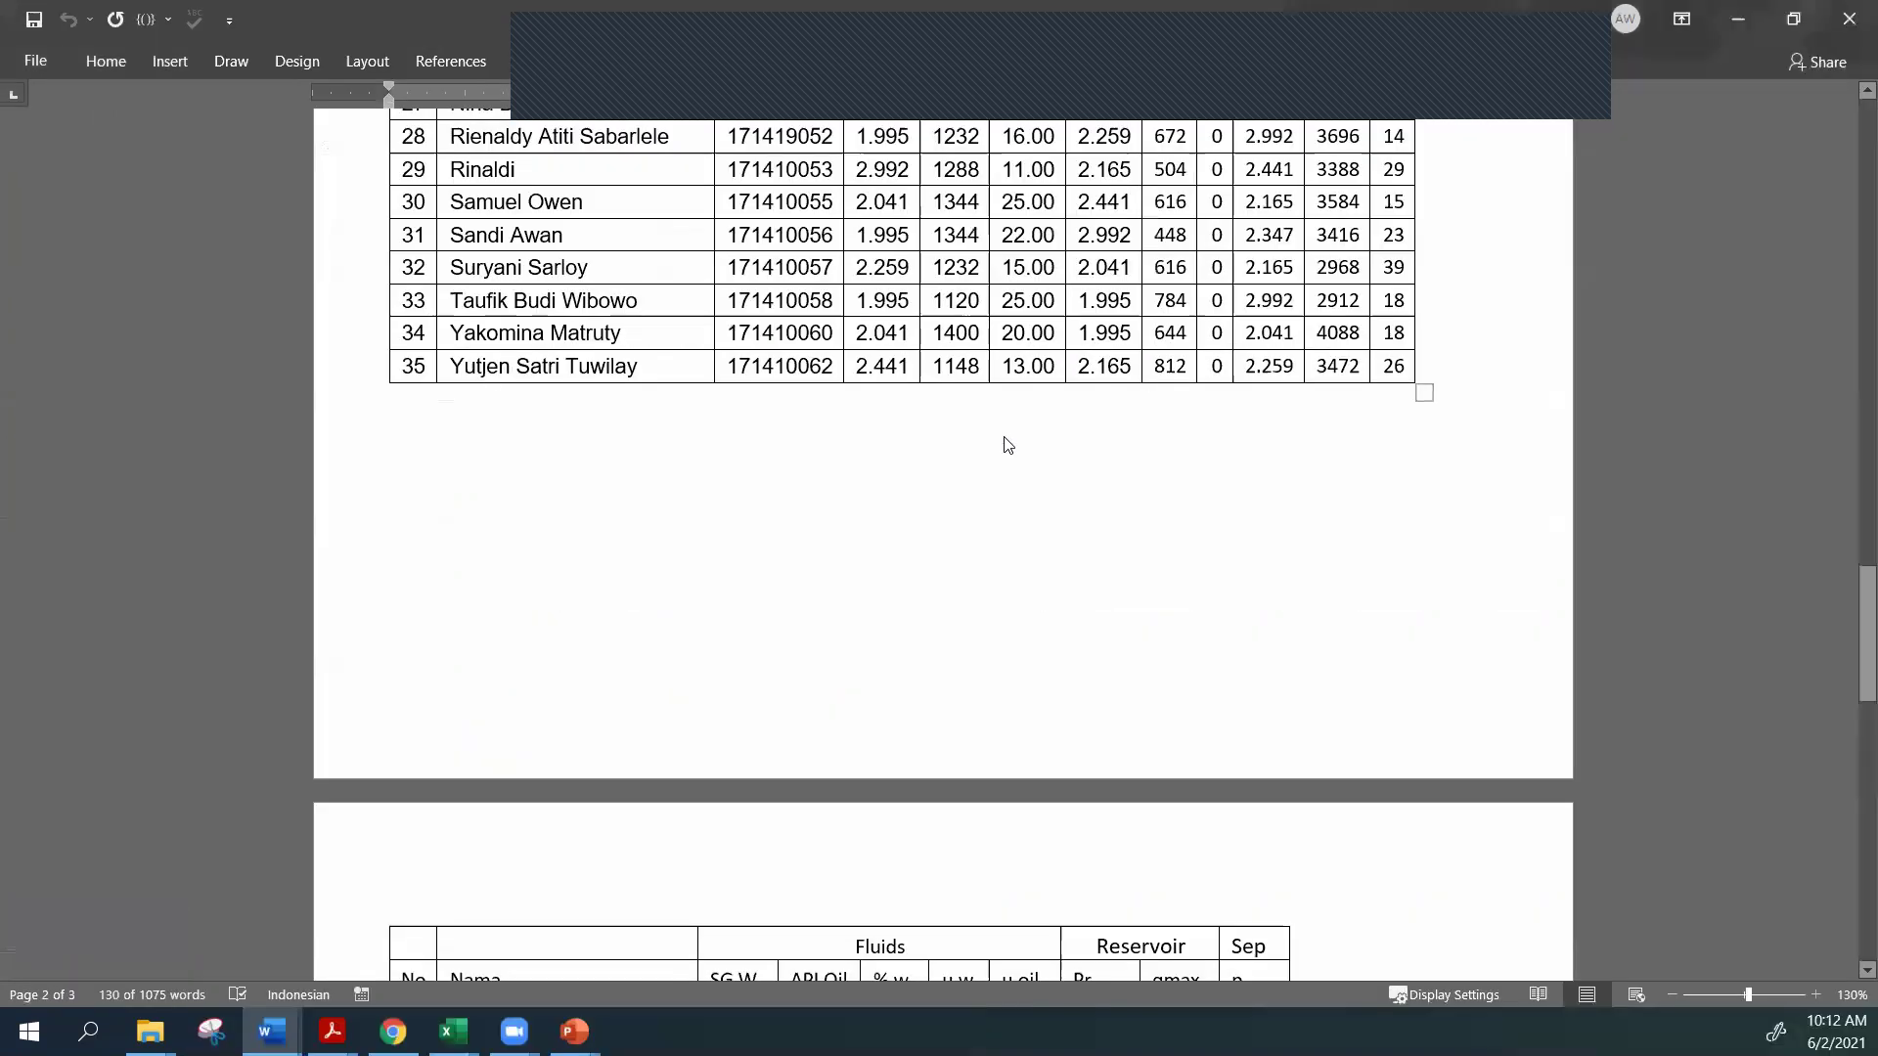
{"action": "scroll", "coordinate": [1313, 412], "scroll_direction": "up", "scroll_amount": 15}
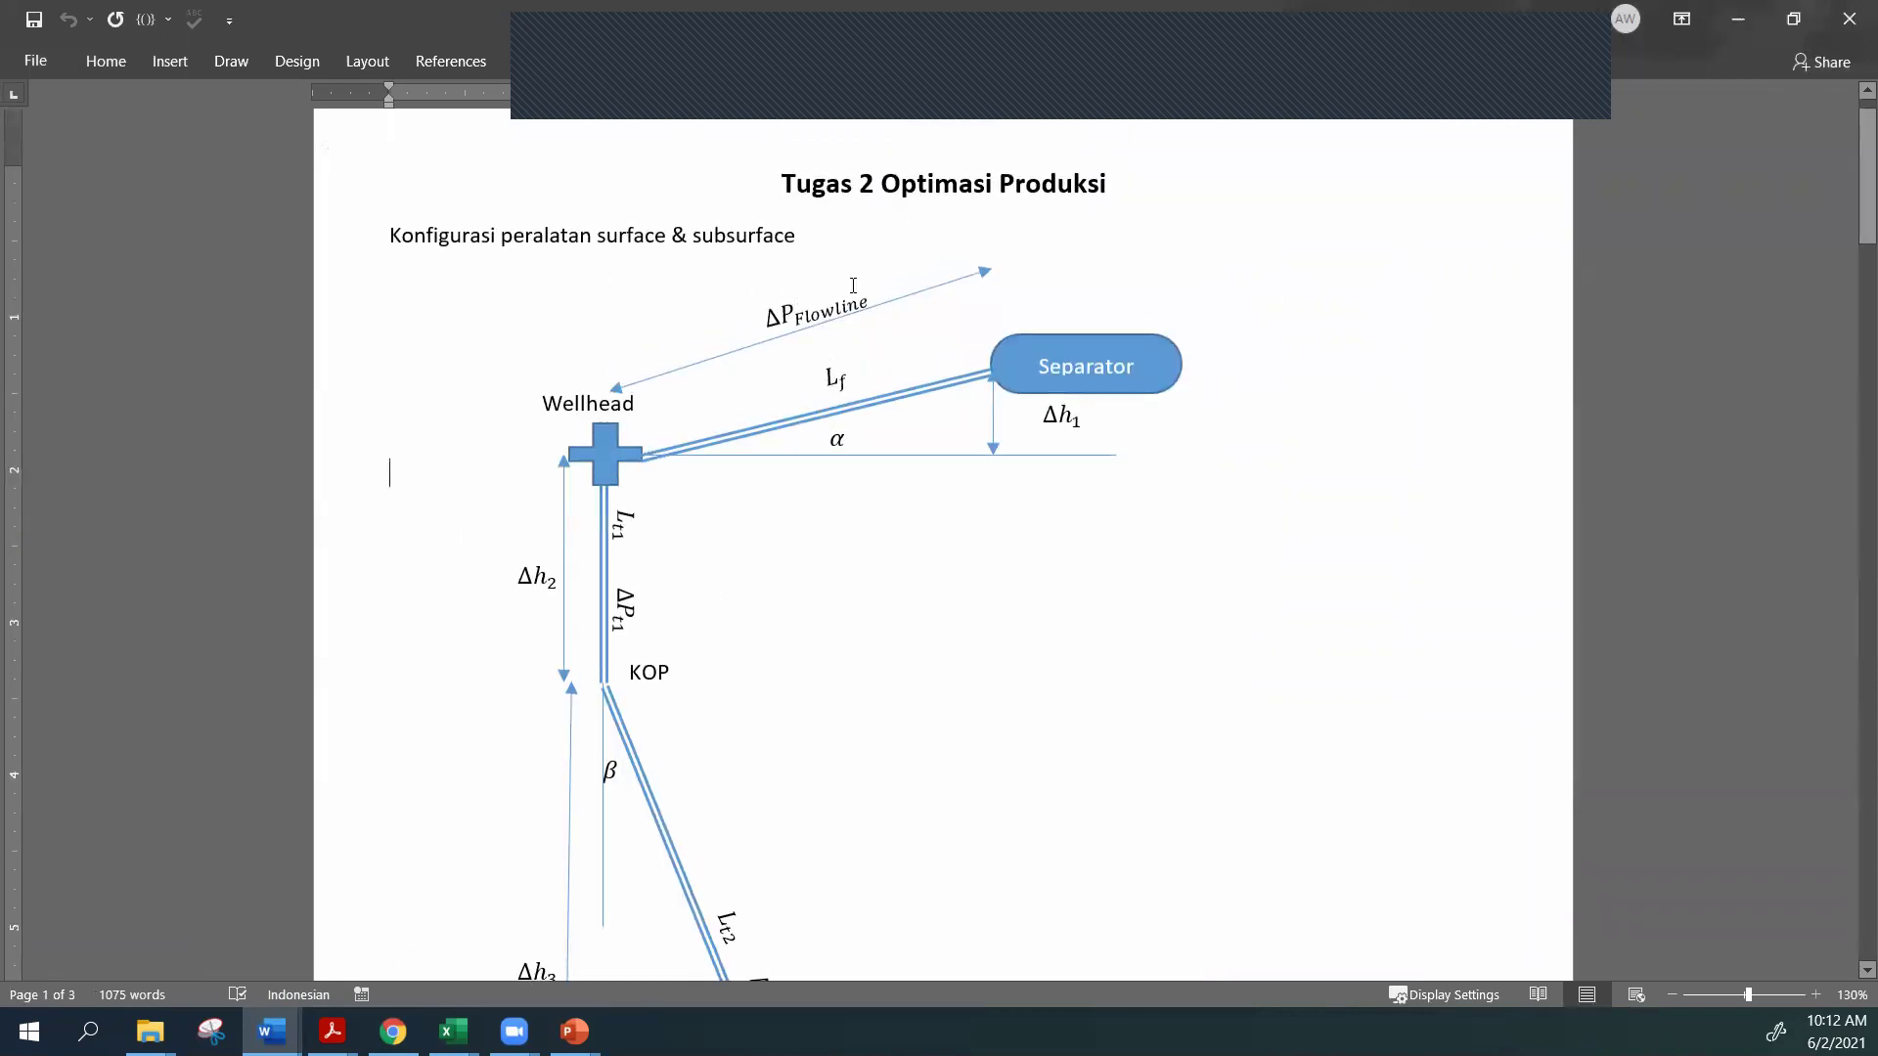
{"action": "scroll", "coordinate": [835, 529], "scroll_direction": "down", "scroll_amount": 5}
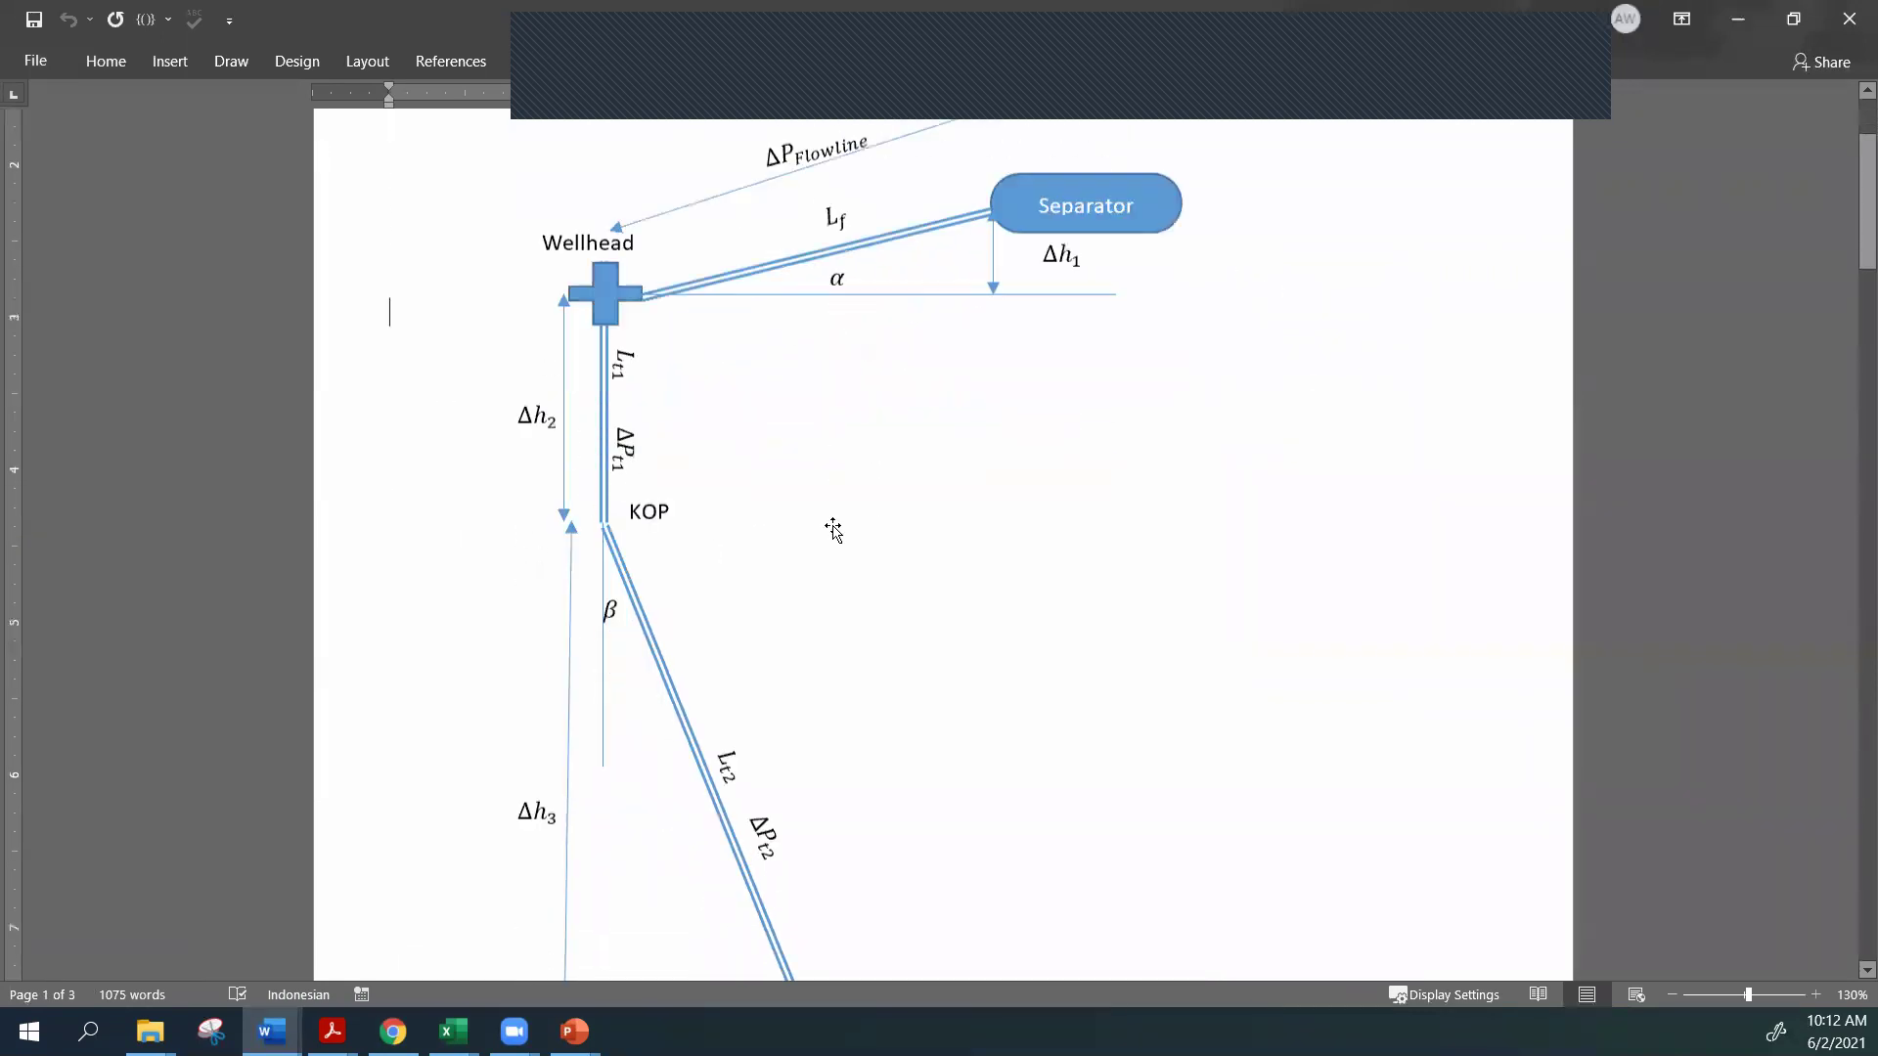
Examine the Tugas task list and the flowline, tubing, fluids and reservoir data tables in Data Tugas 2, then return to the configuration diagram.
{"action": "scroll", "coordinate": [834, 528], "scroll_direction": "down", "scroll_amount": 5}
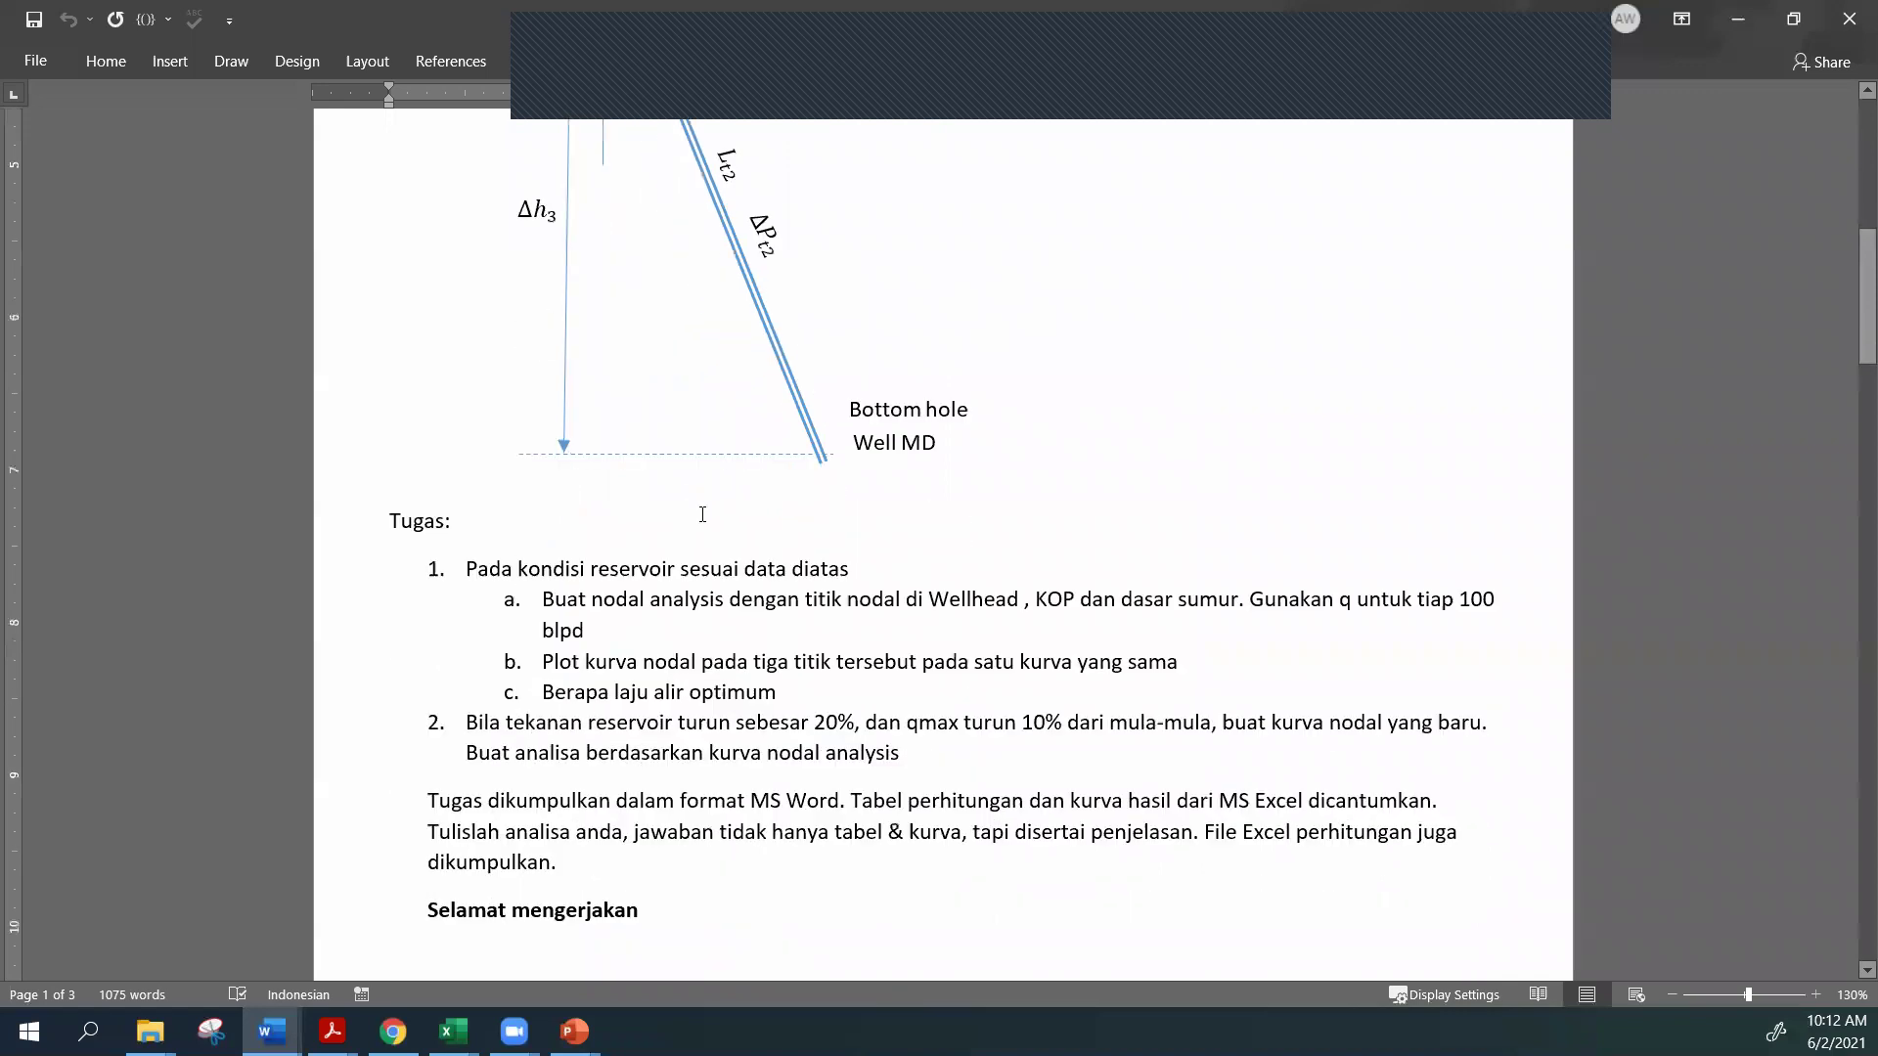
{"action": "scroll", "coordinate": [767, 470], "scroll_direction": "down", "scroll_amount": 5}
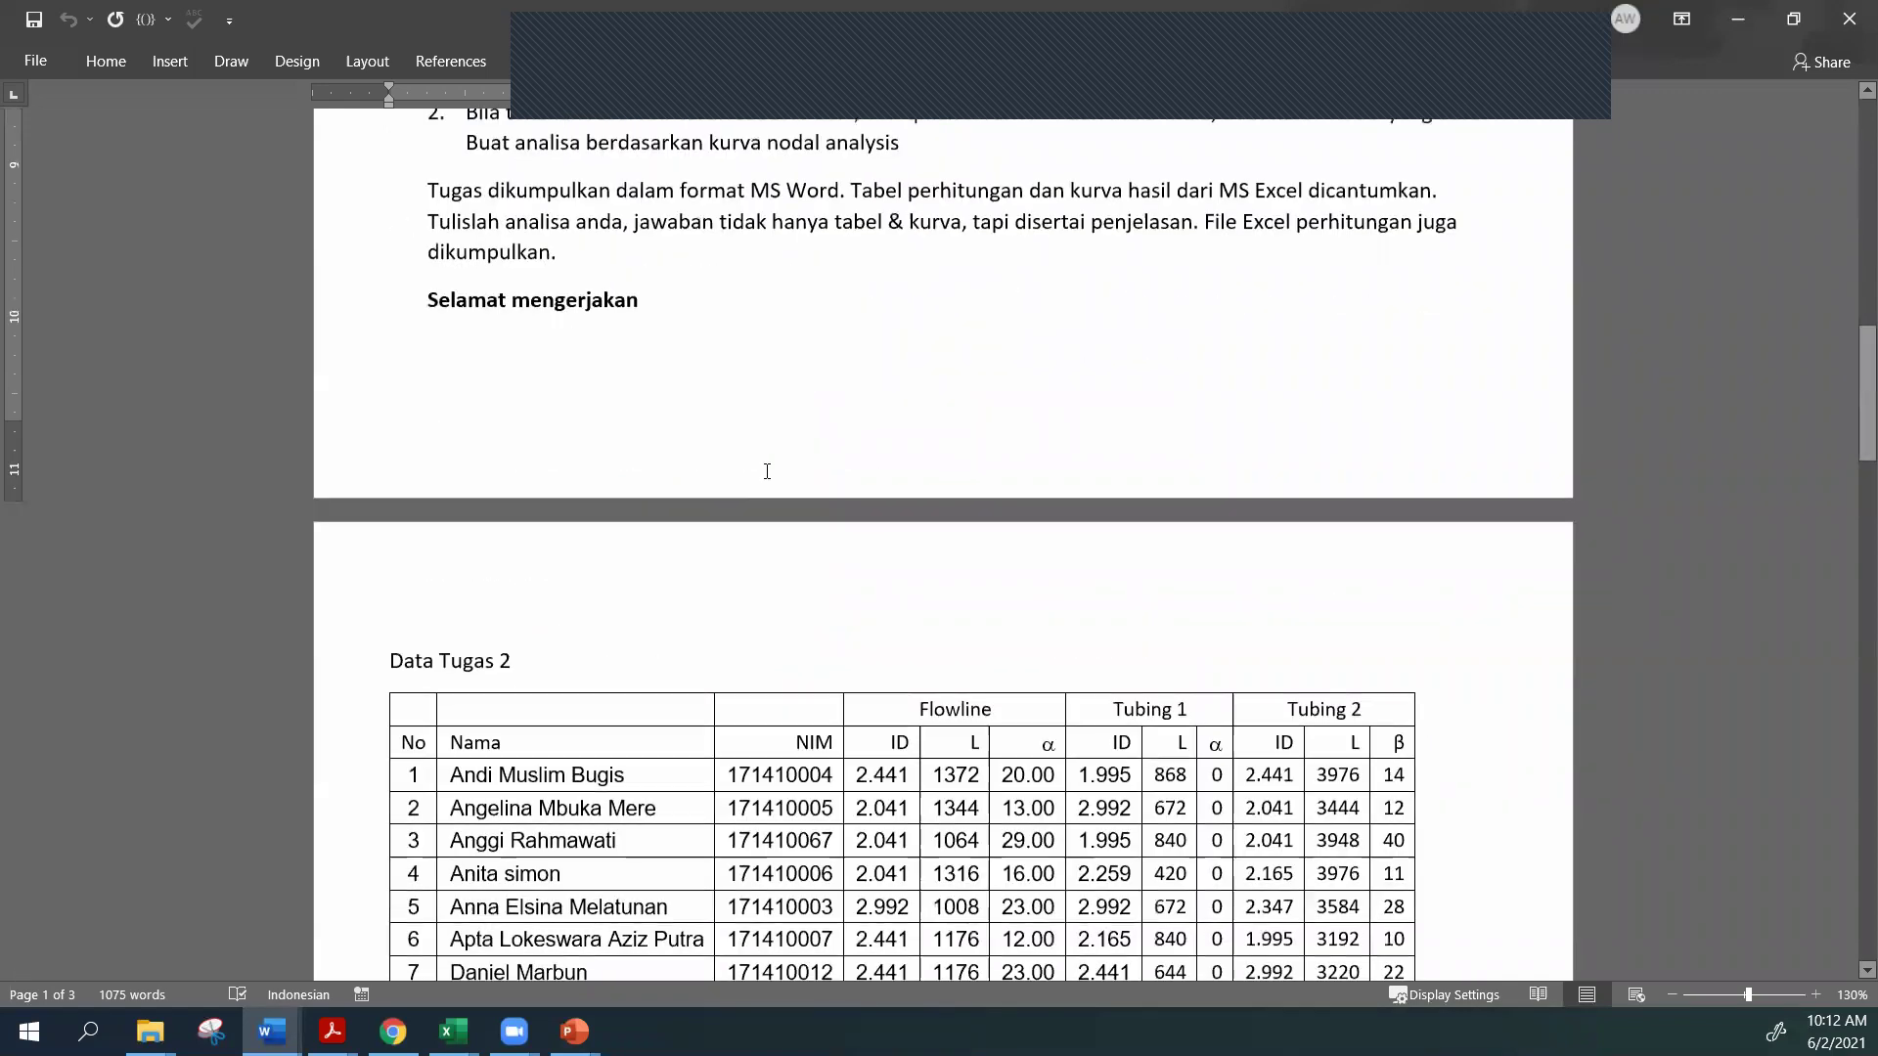
{"action": "scroll", "coordinate": [756, 413], "scroll_direction": "down", "scroll_amount": 3}
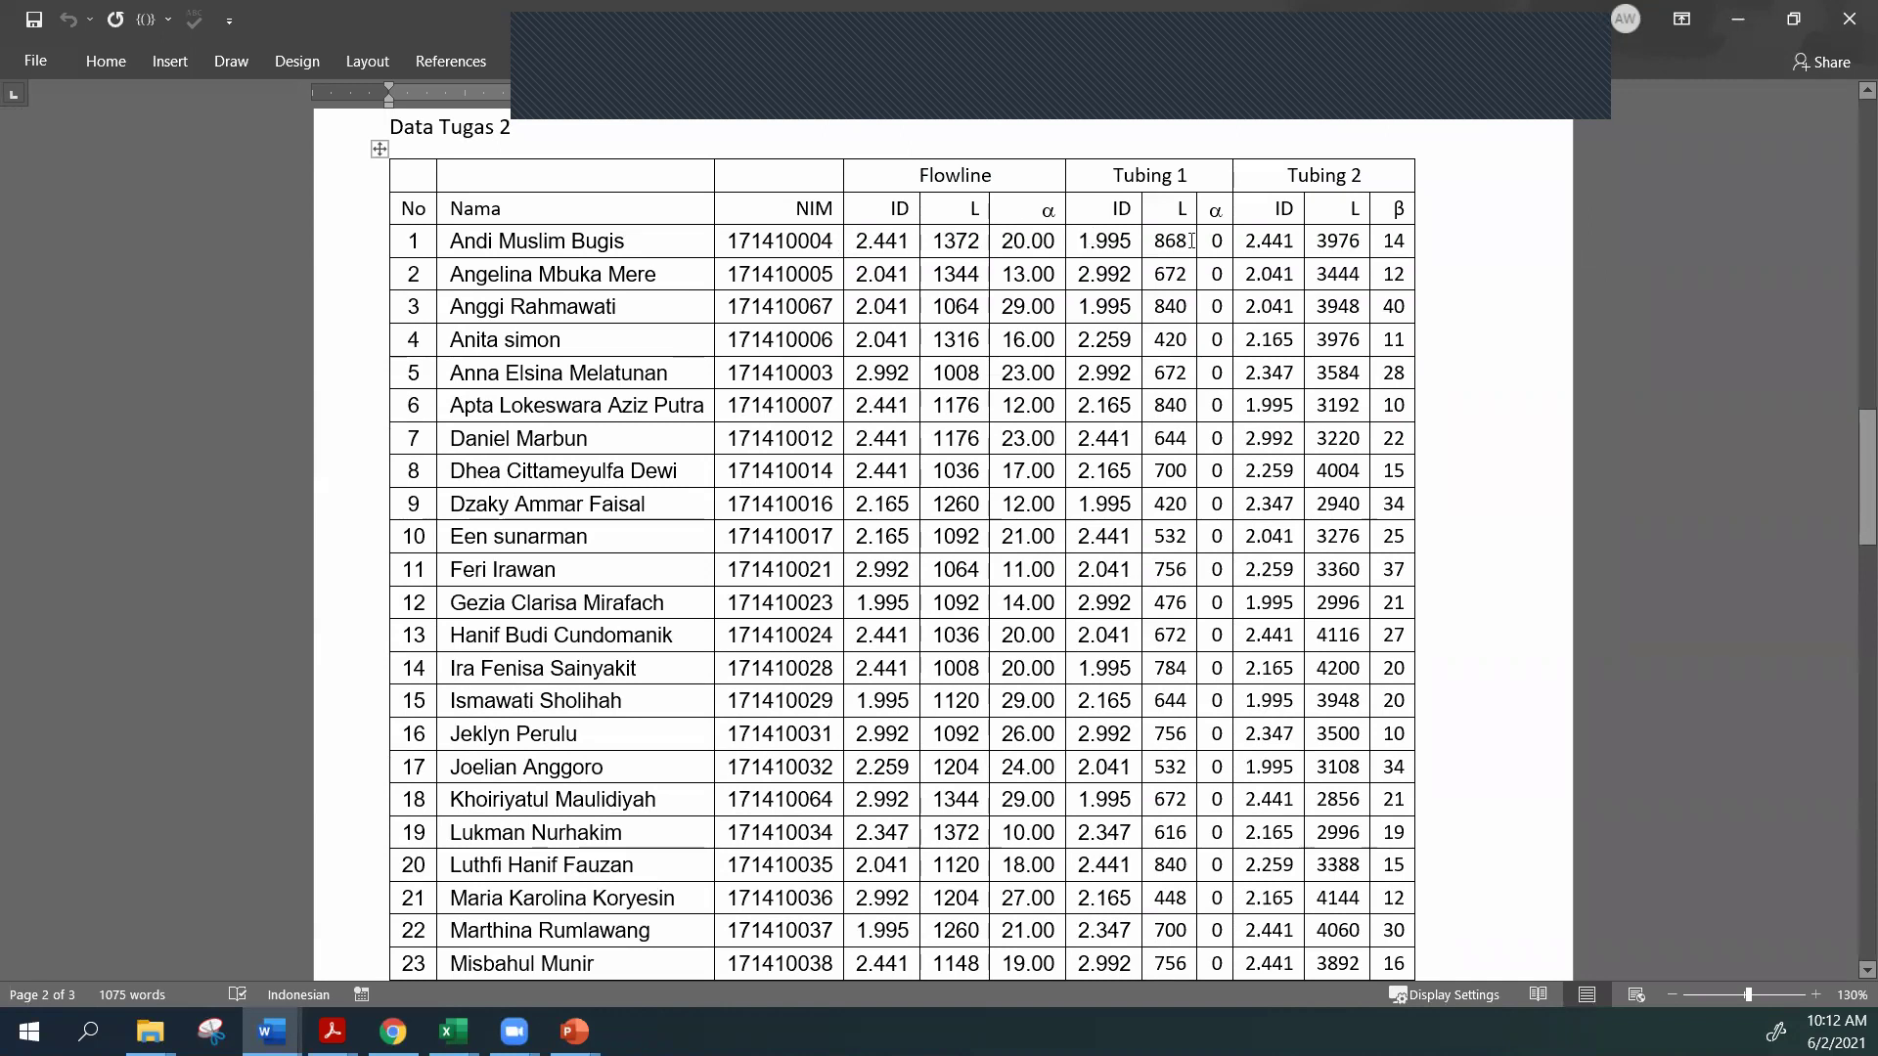
{"action": "scroll", "coordinate": [1117, 526], "scroll_direction": "down", "scroll_amount": 1}
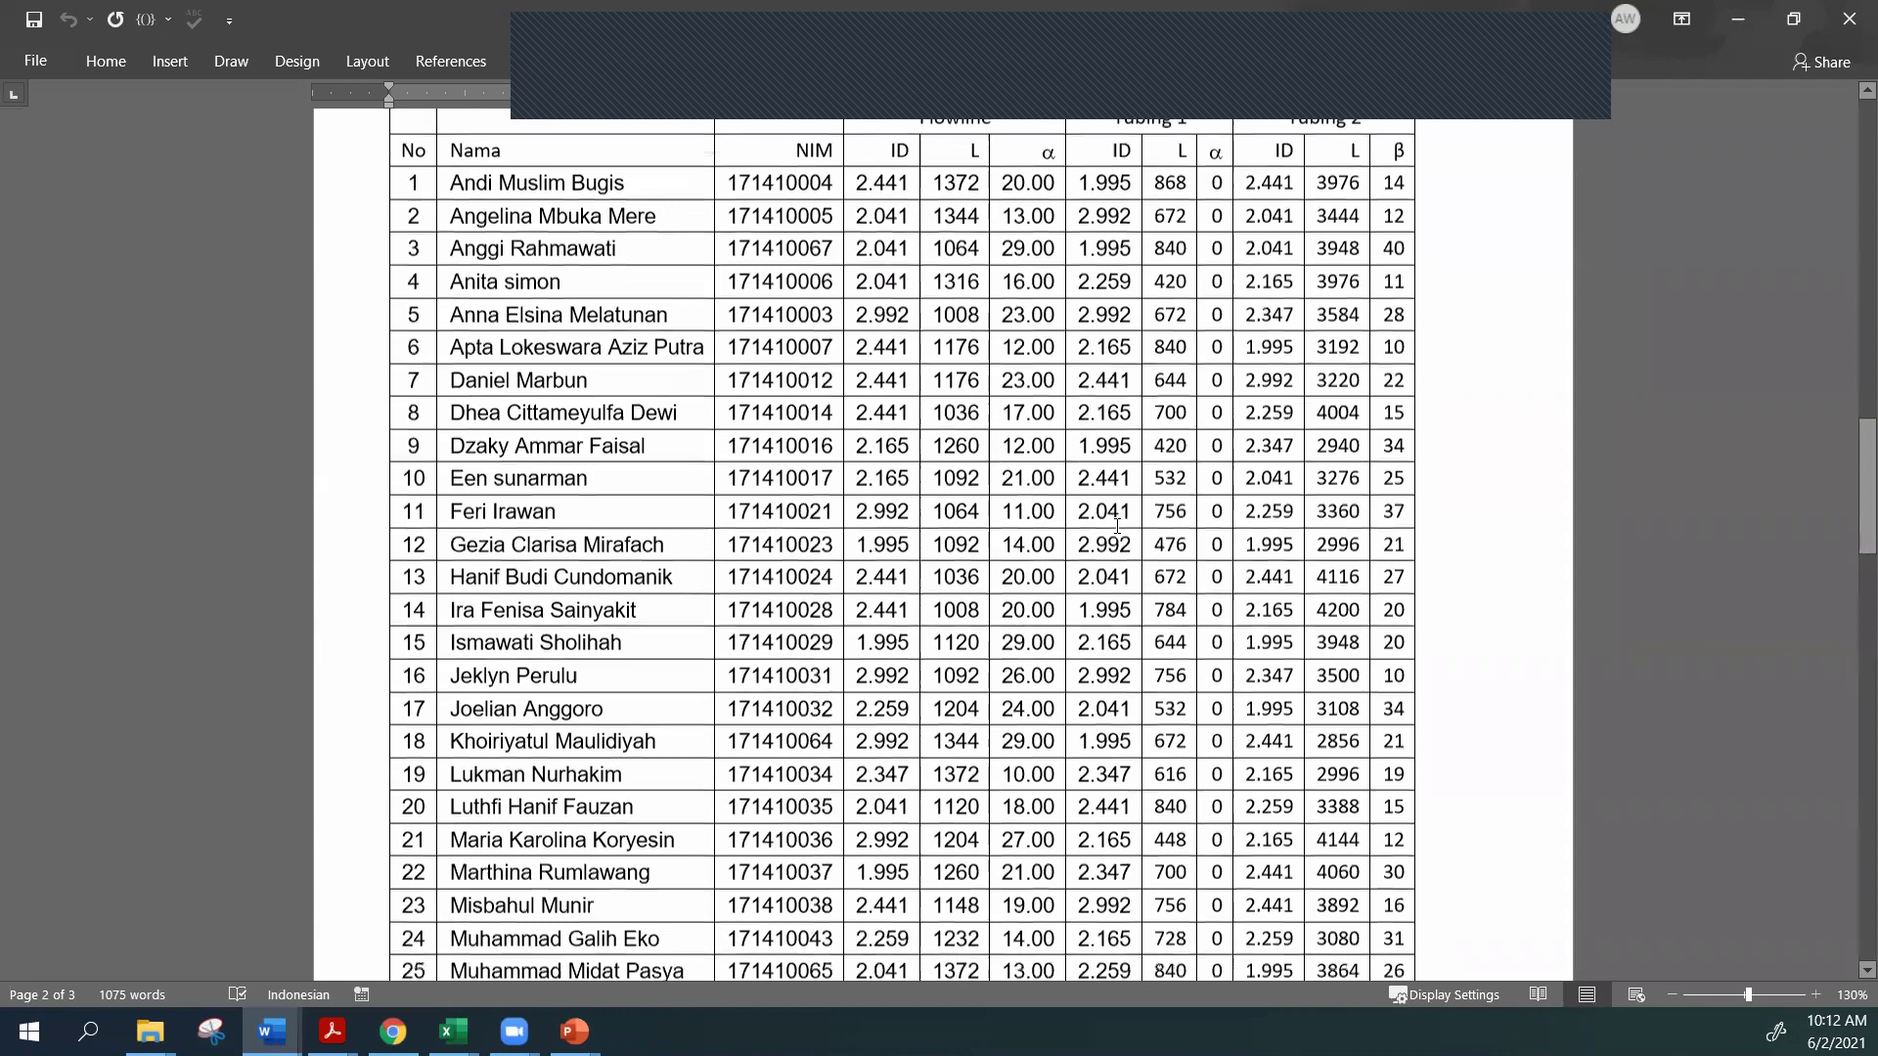
{"action": "scroll", "coordinate": [1117, 527], "scroll_direction": "down", "scroll_amount": 15}
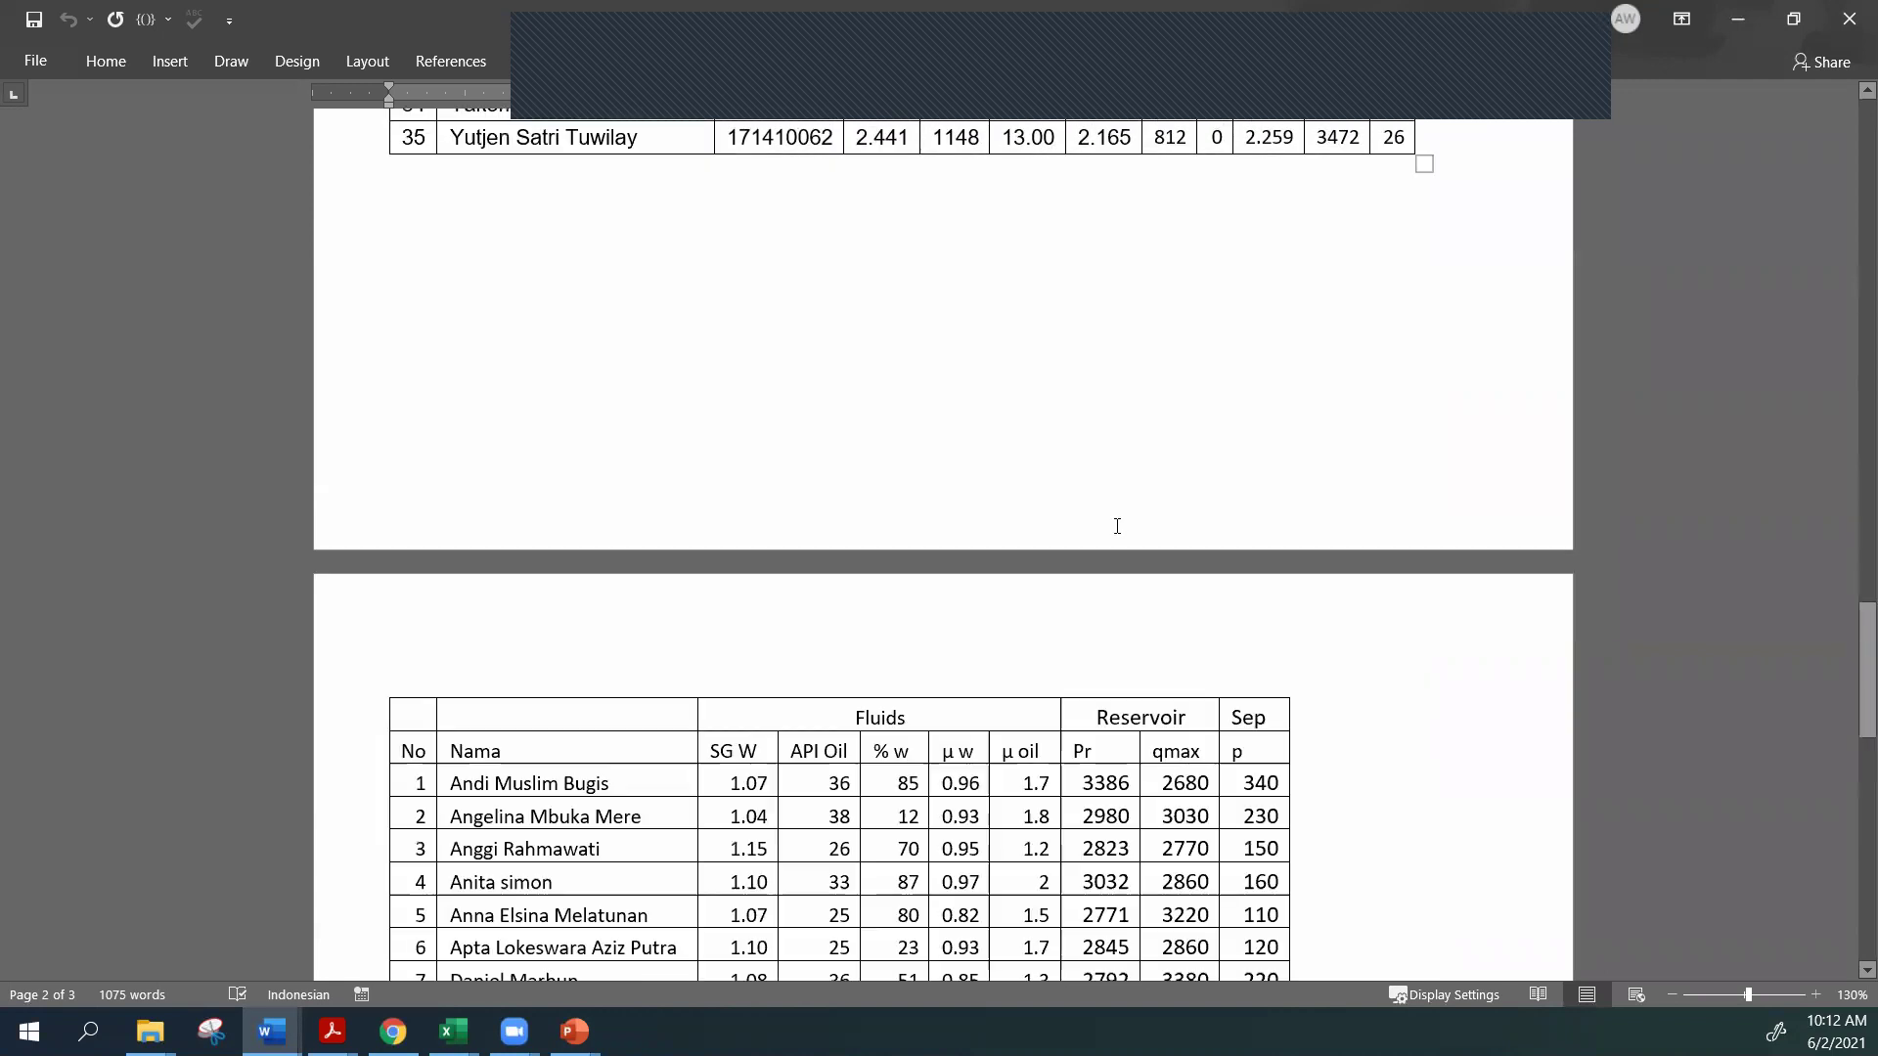
{"action": "scroll", "coordinate": [1117, 527], "scroll_direction": "down", "scroll_amount": 1}
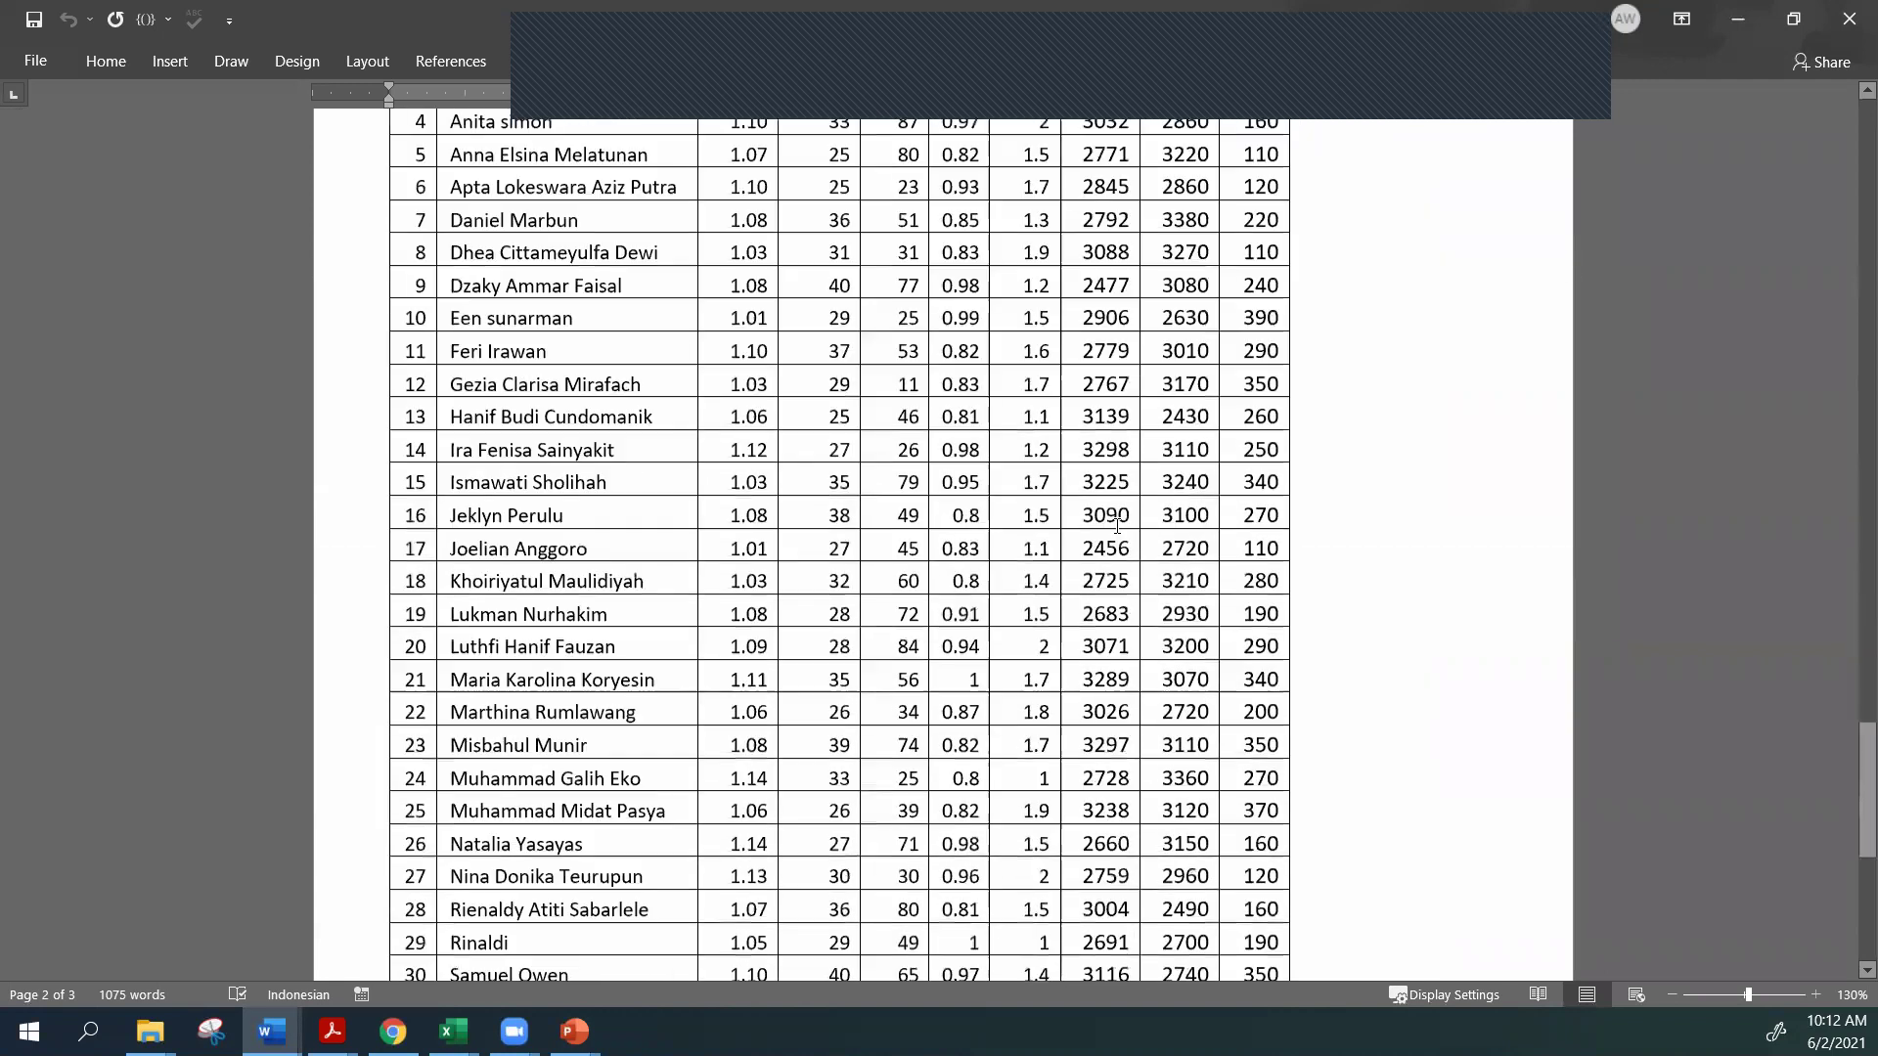
{"action": "scroll", "coordinate": [1117, 527], "scroll_direction": "down", "scroll_amount": 5}
{"action": "scroll", "coordinate": [1117, 528], "scroll_direction": "up", "scroll_amount": 3}
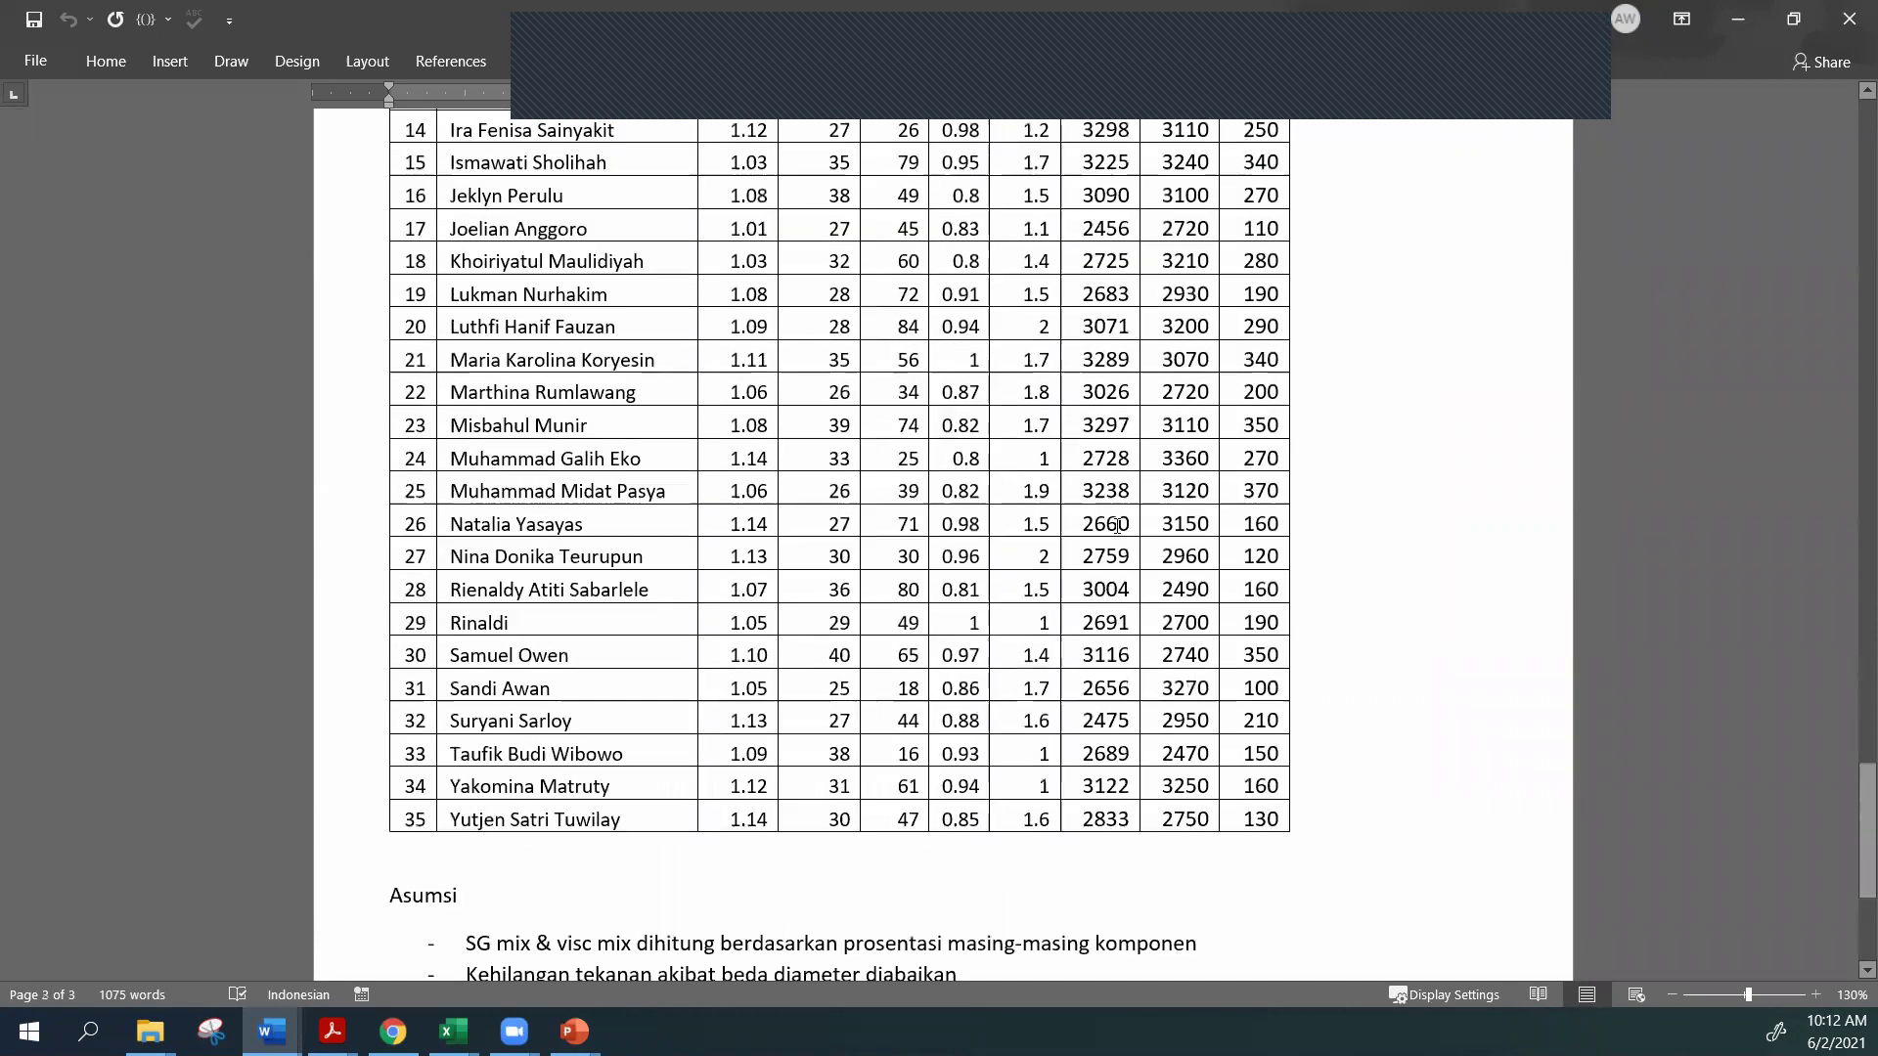
{"action": "scroll", "coordinate": [1117, 527], "scroll_direction": "up", "scroll_amount": 7}
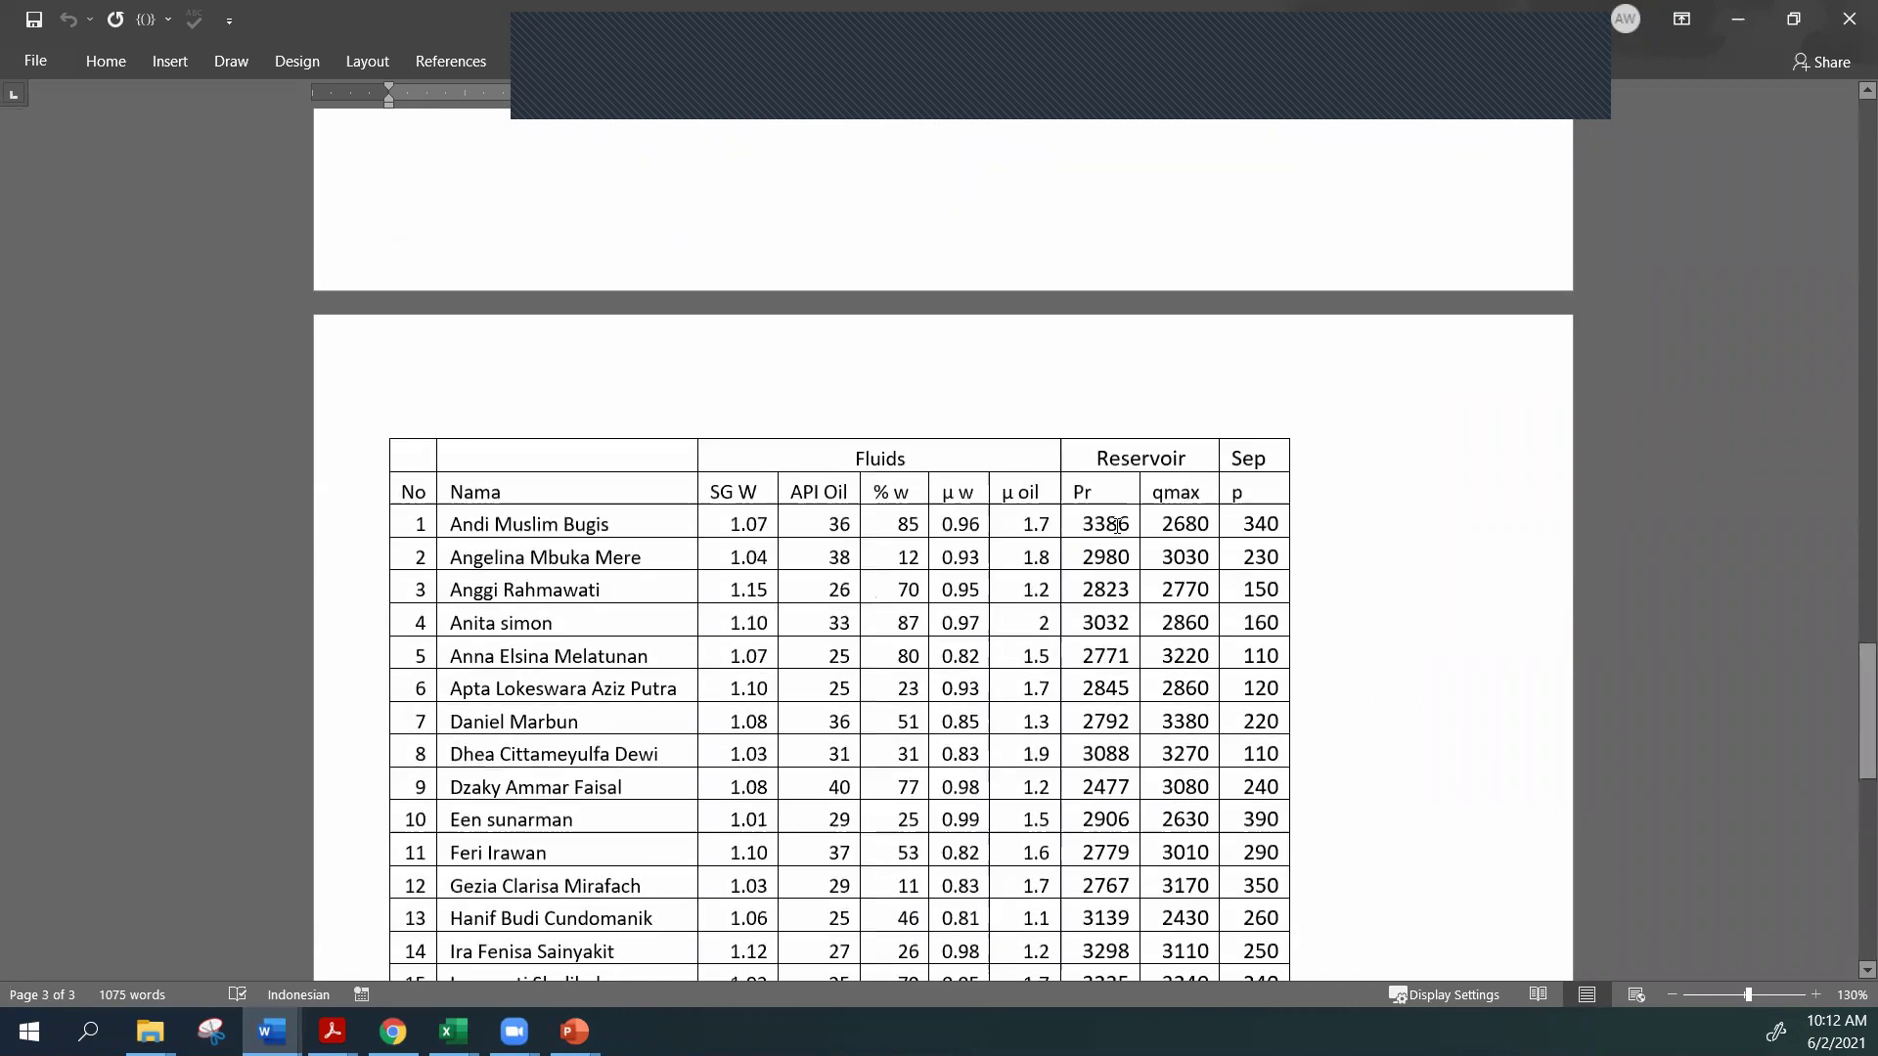
{"action": "scroll", "coordinate": [1117, 528], "scroll_direction": "up", "scroll_amount": 15}
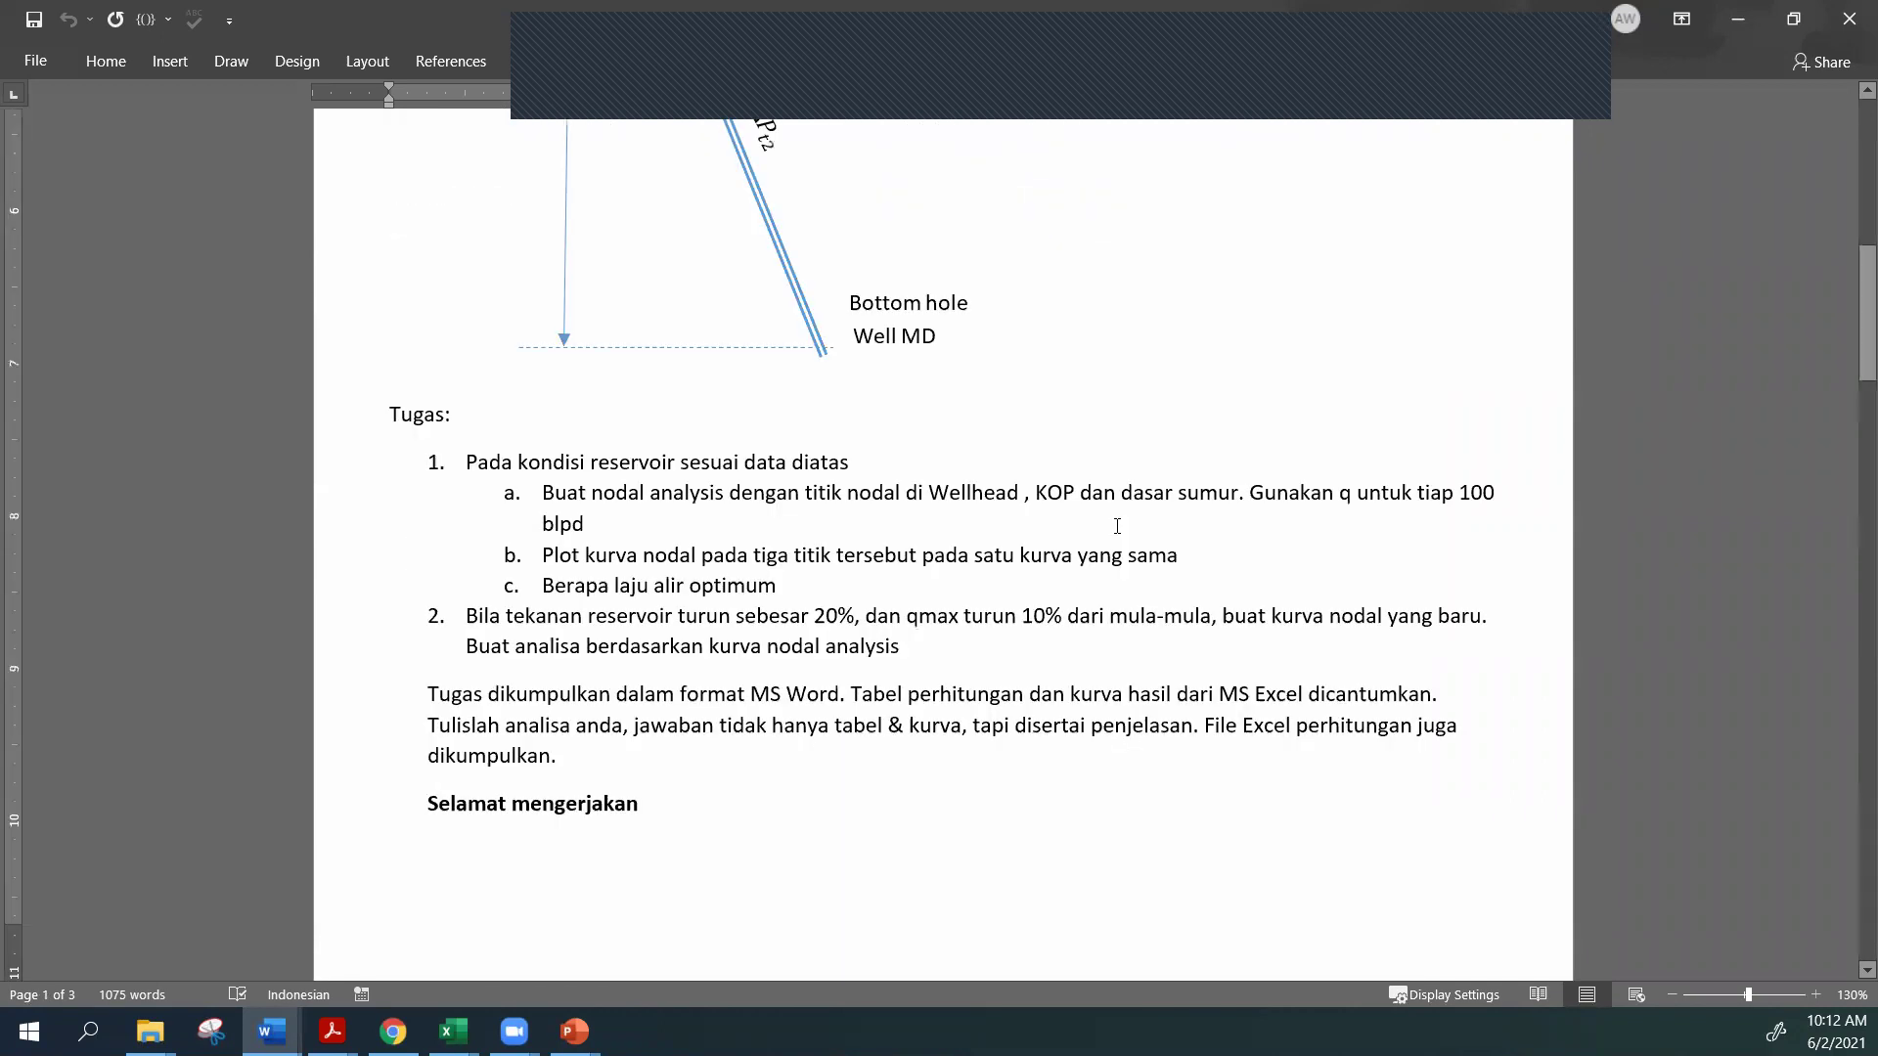
{"action": "scroll", "coordinate": [1117, 526], "scroll_direction": "up", "scroll_amount": 8}
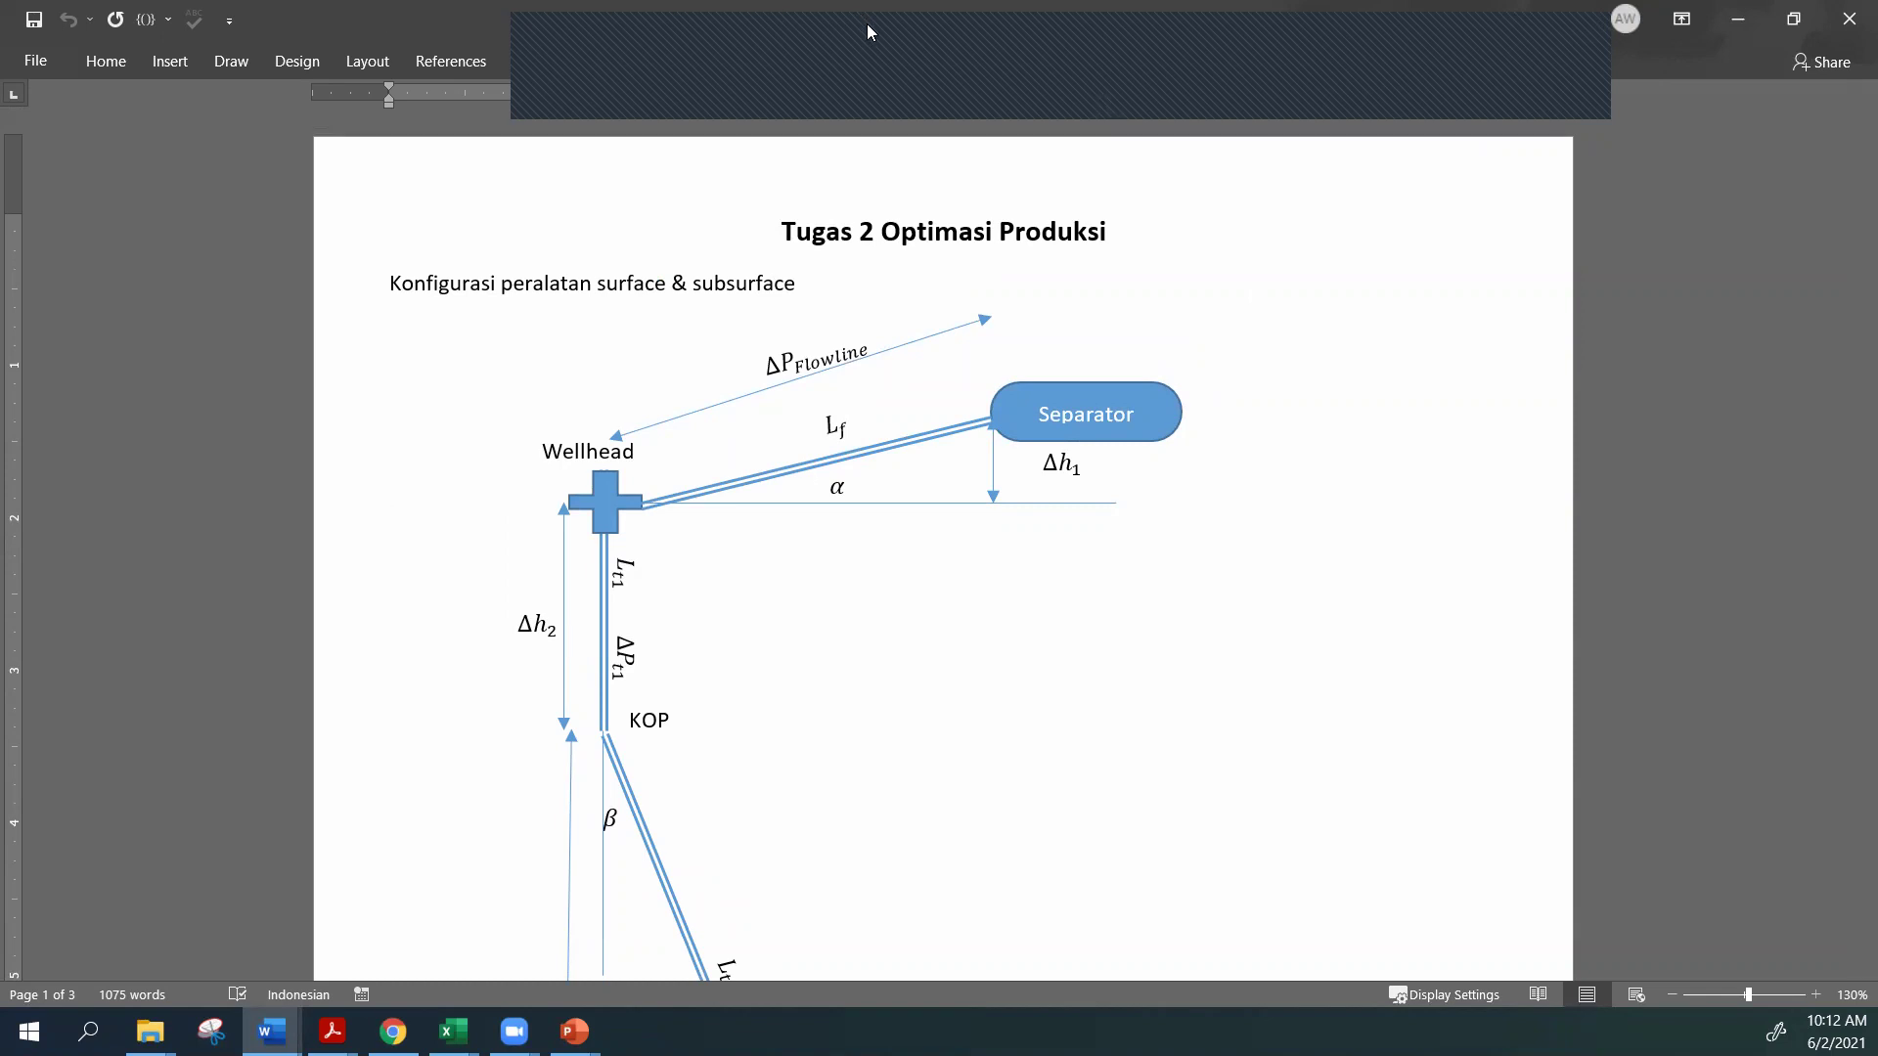
Switch to the Document2 copy of the assignment in Word and review its vertical-well diagram down to the Tugas list.
{"action": "key", "text": "alt+Tab"}
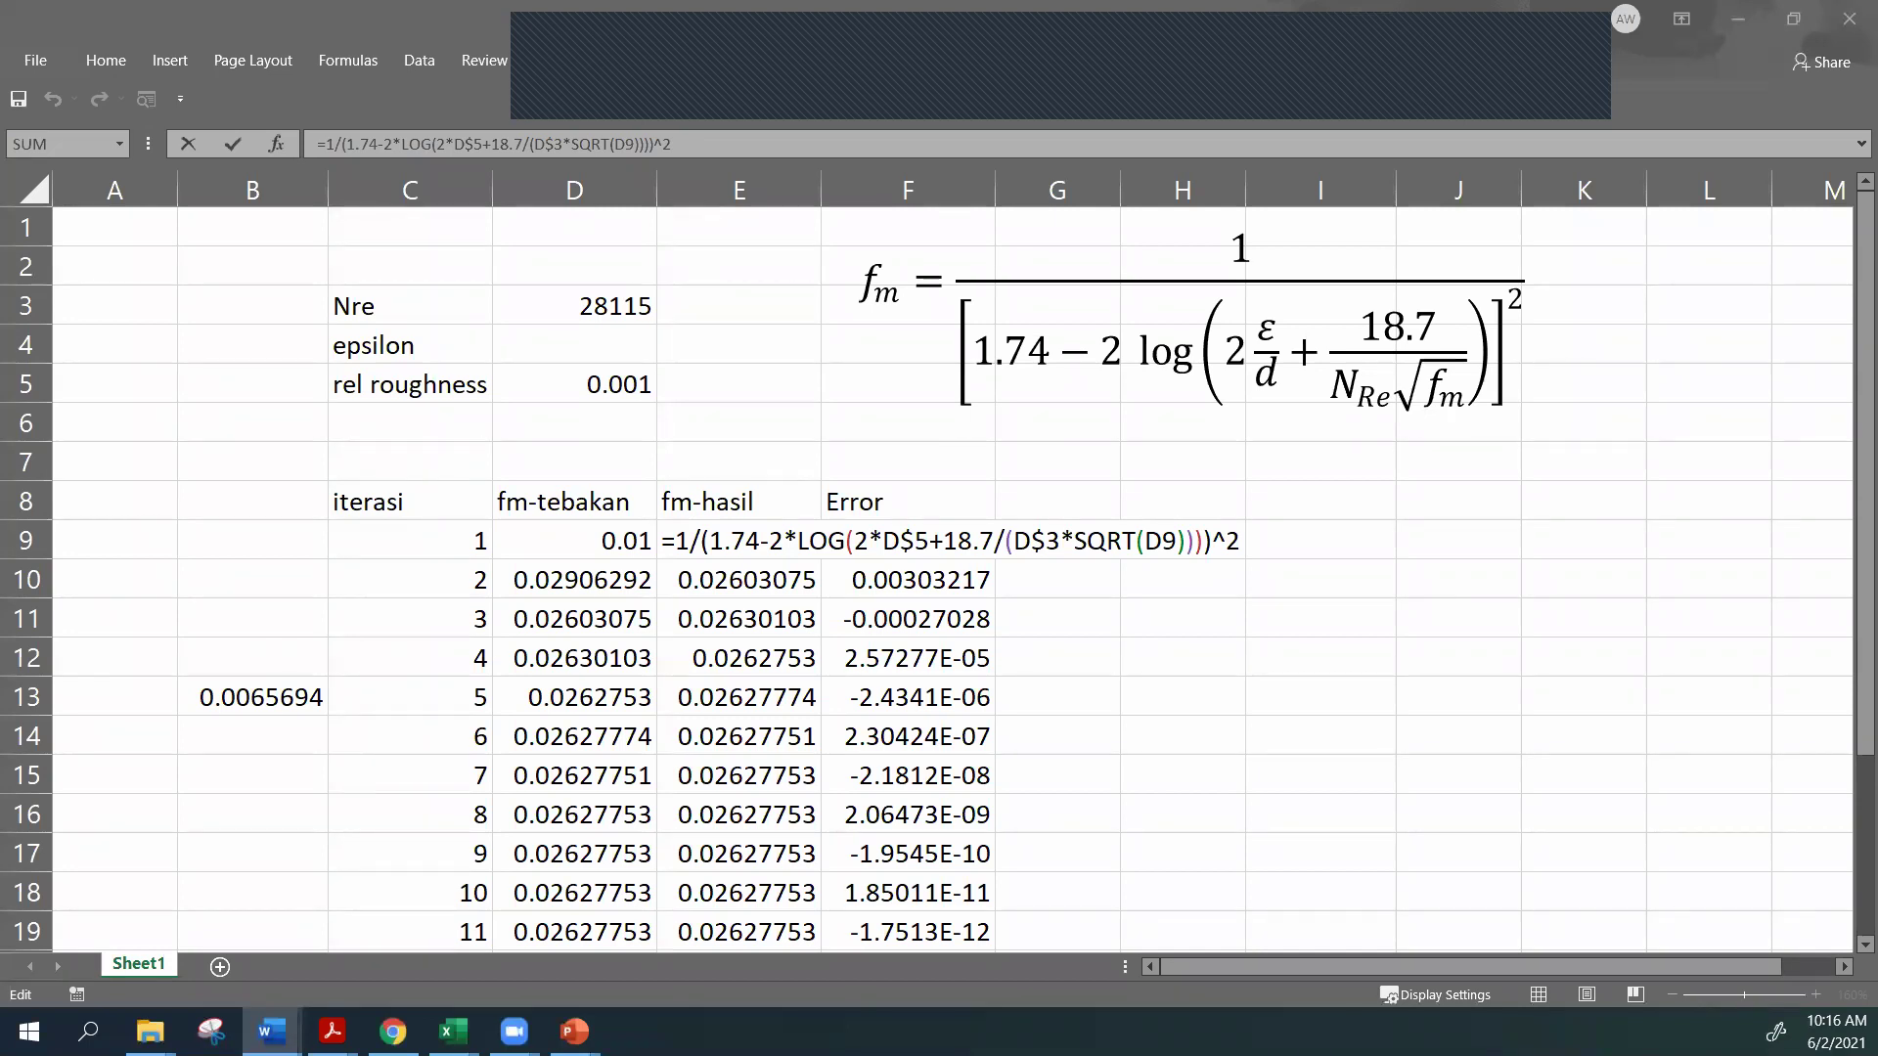
{"action": "key", "text": "alt+Tab"}
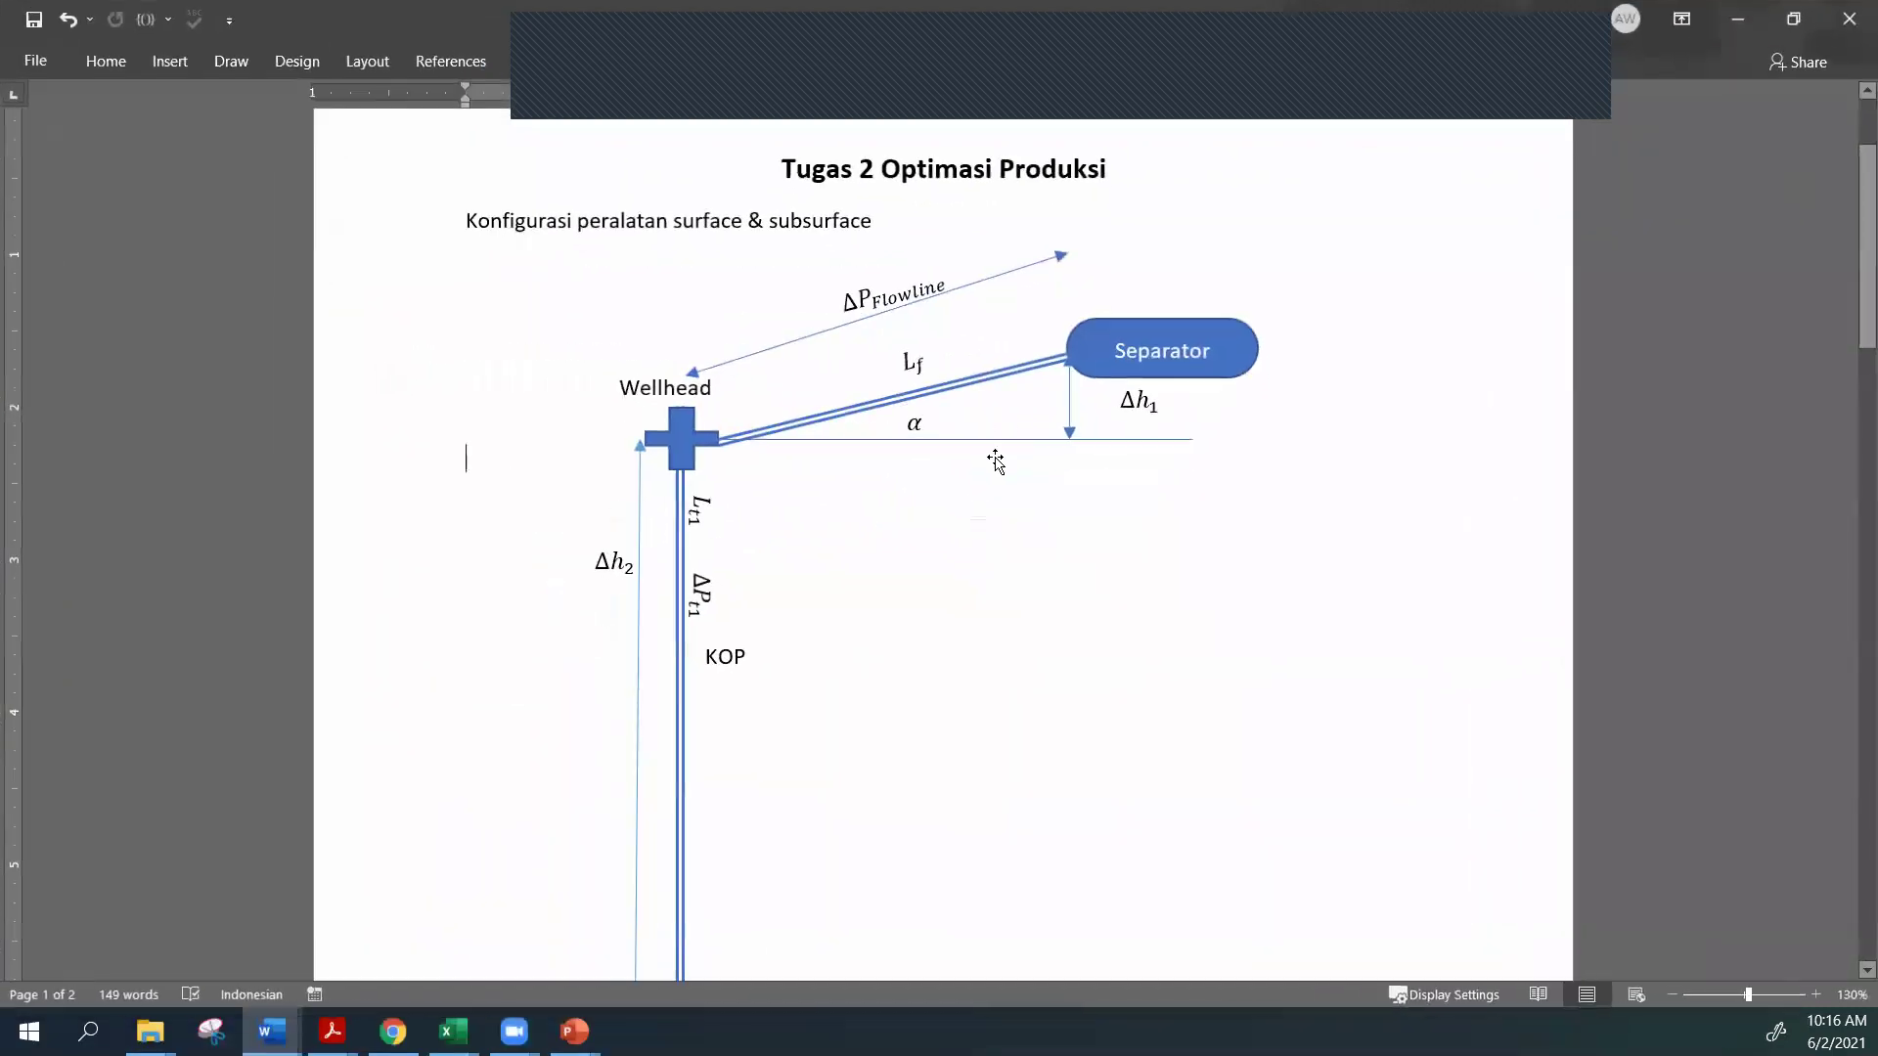
{"action": "scroll", "coordinate": [996, 458], "scroll_direction": "down", "scroll_amount": 2}
{"action": "scroll", "coordinate": [996, 461], "scroll_direction": "up", "scroll_amount": 1}
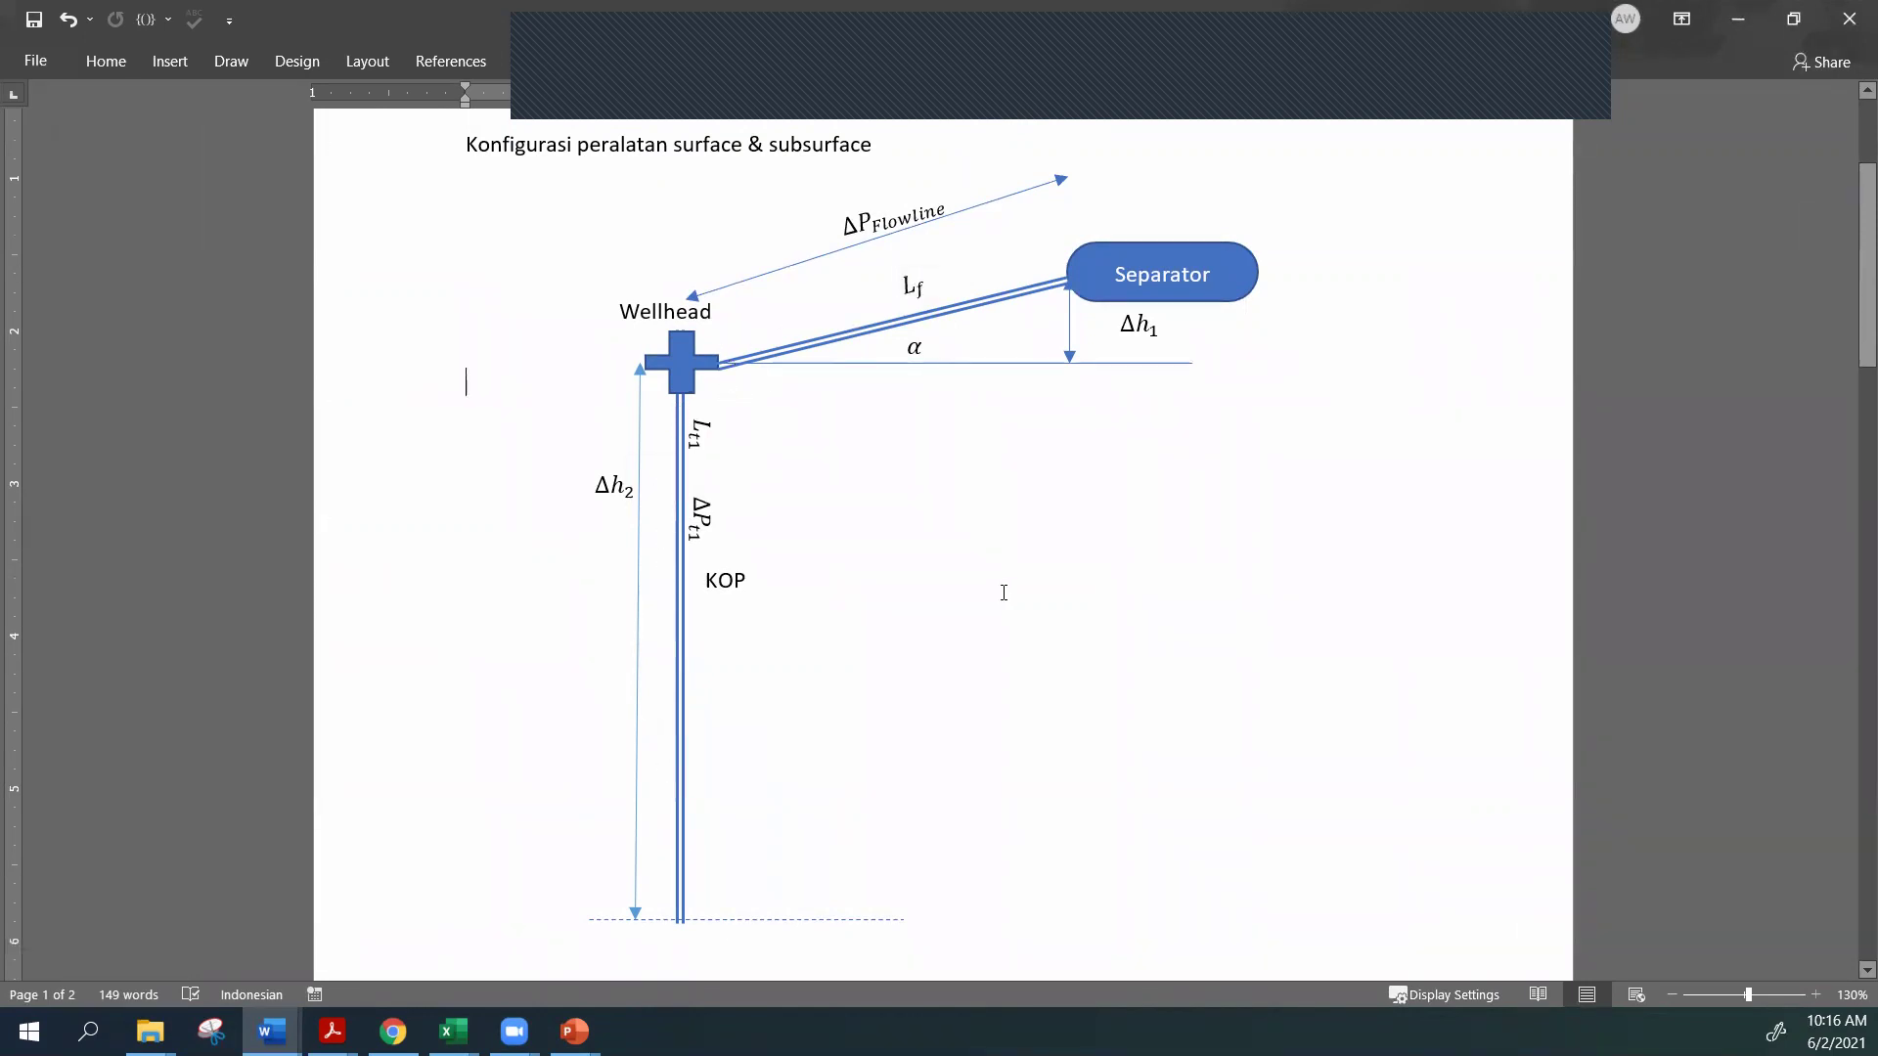
{"action": "scroll", "coordinate": [1005, 594], "scroll_direction": "down", "scroll_amount": 5}
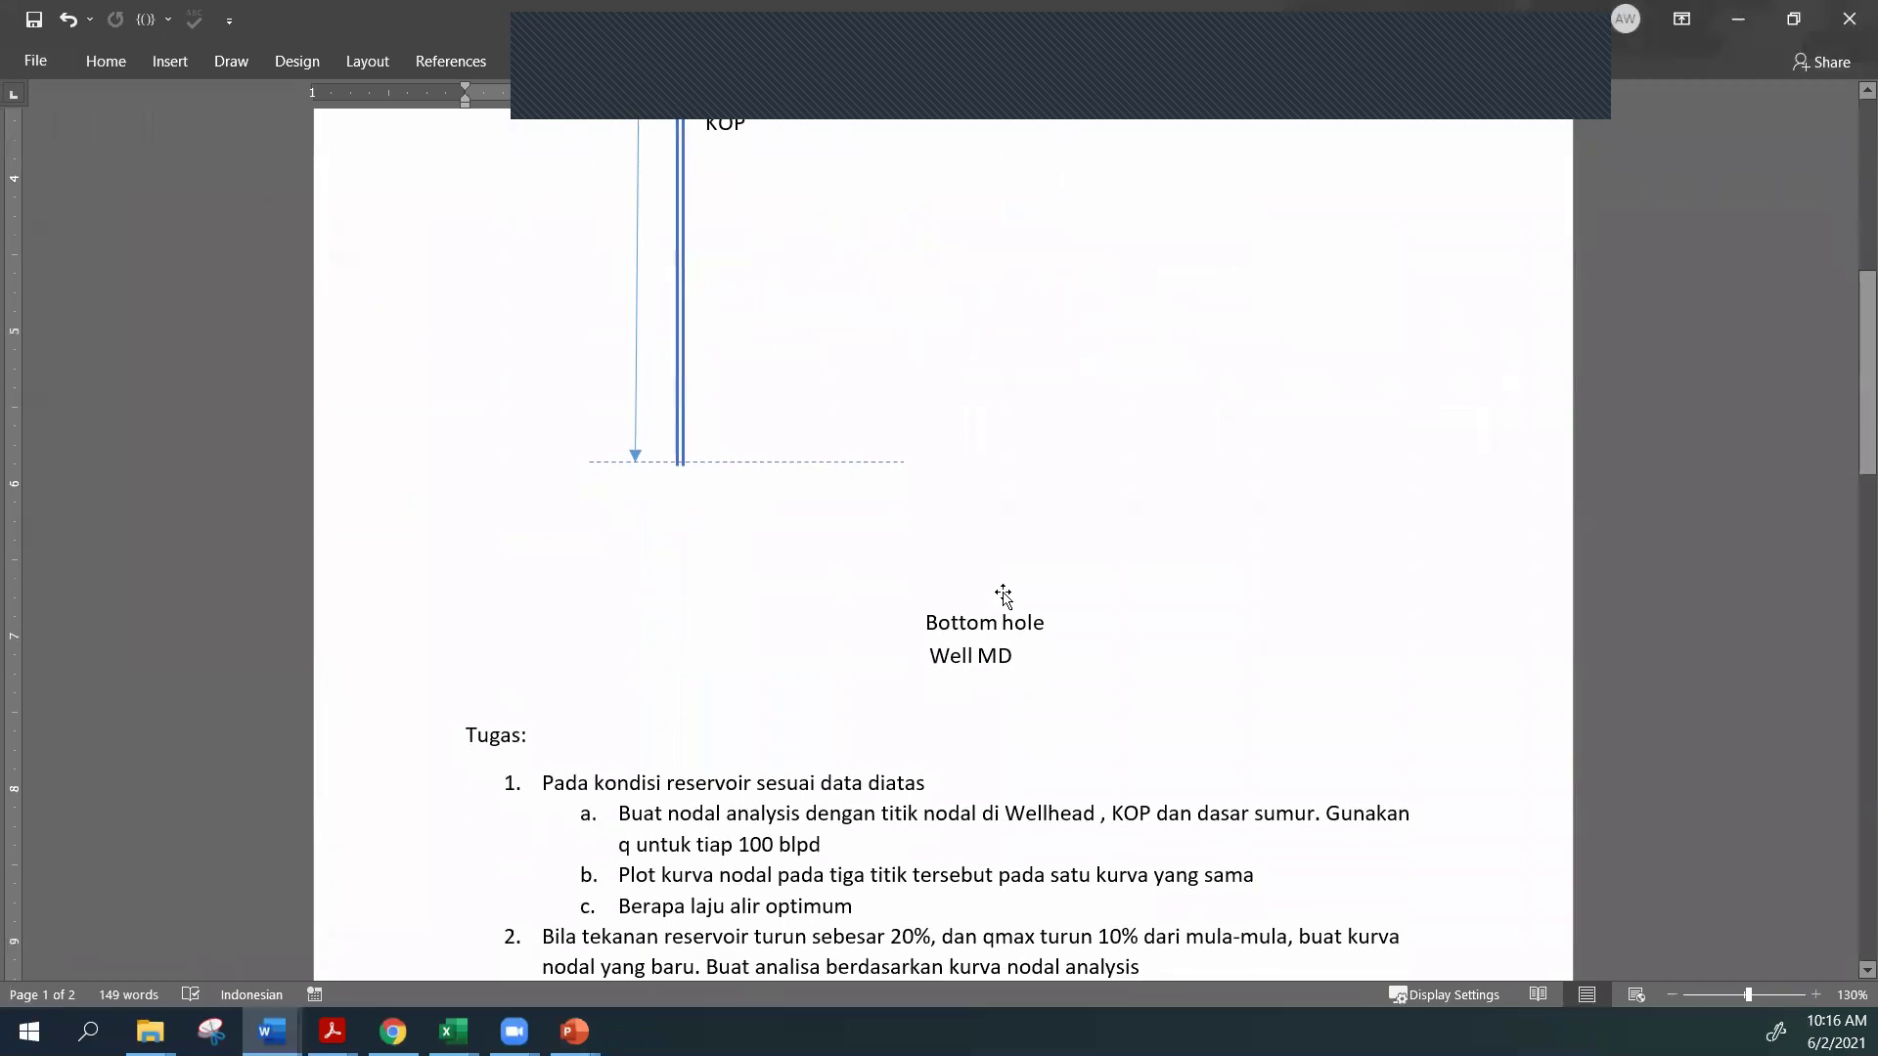
{"action": "scroll", "coordinate": [1004, 593], "scroll_direction": "down", "scroll_amount": 2}
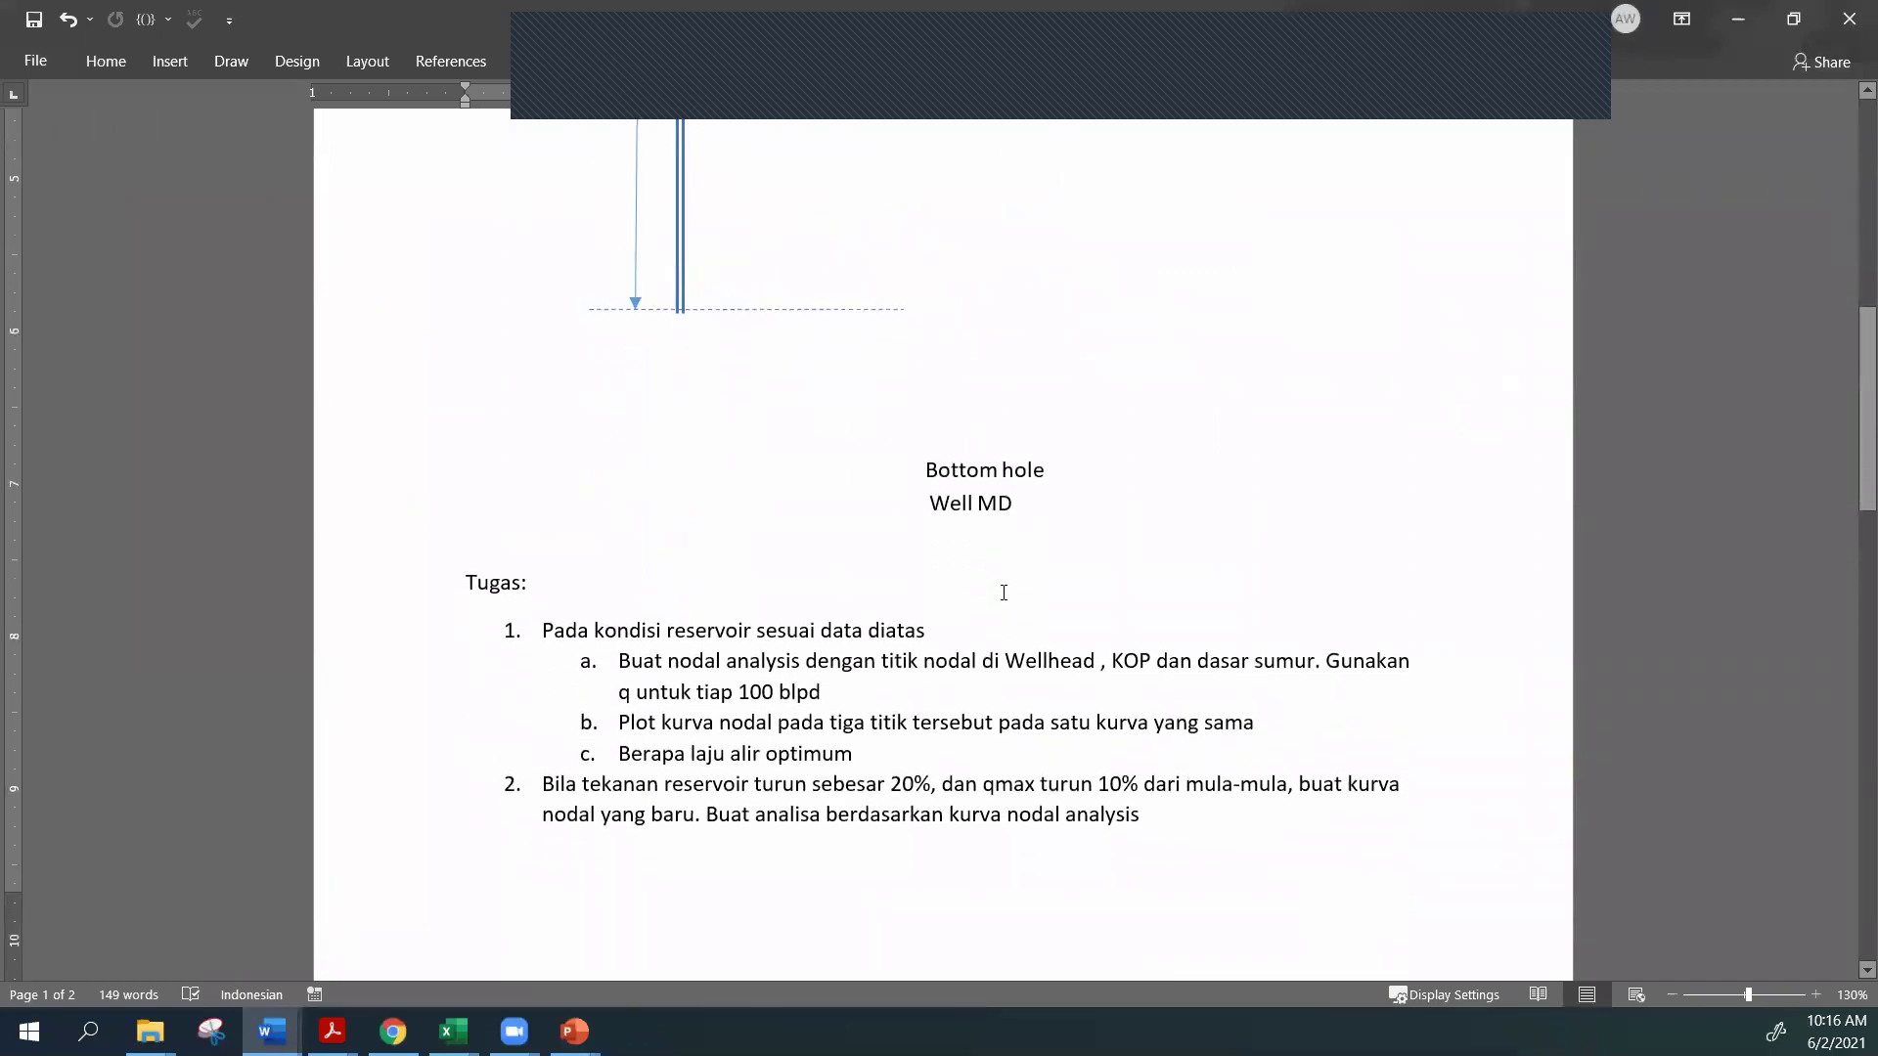
{"action": "scroll", "coordinate": [1003, 593], "scroll_direction": "down", "scroll_amount": 2}
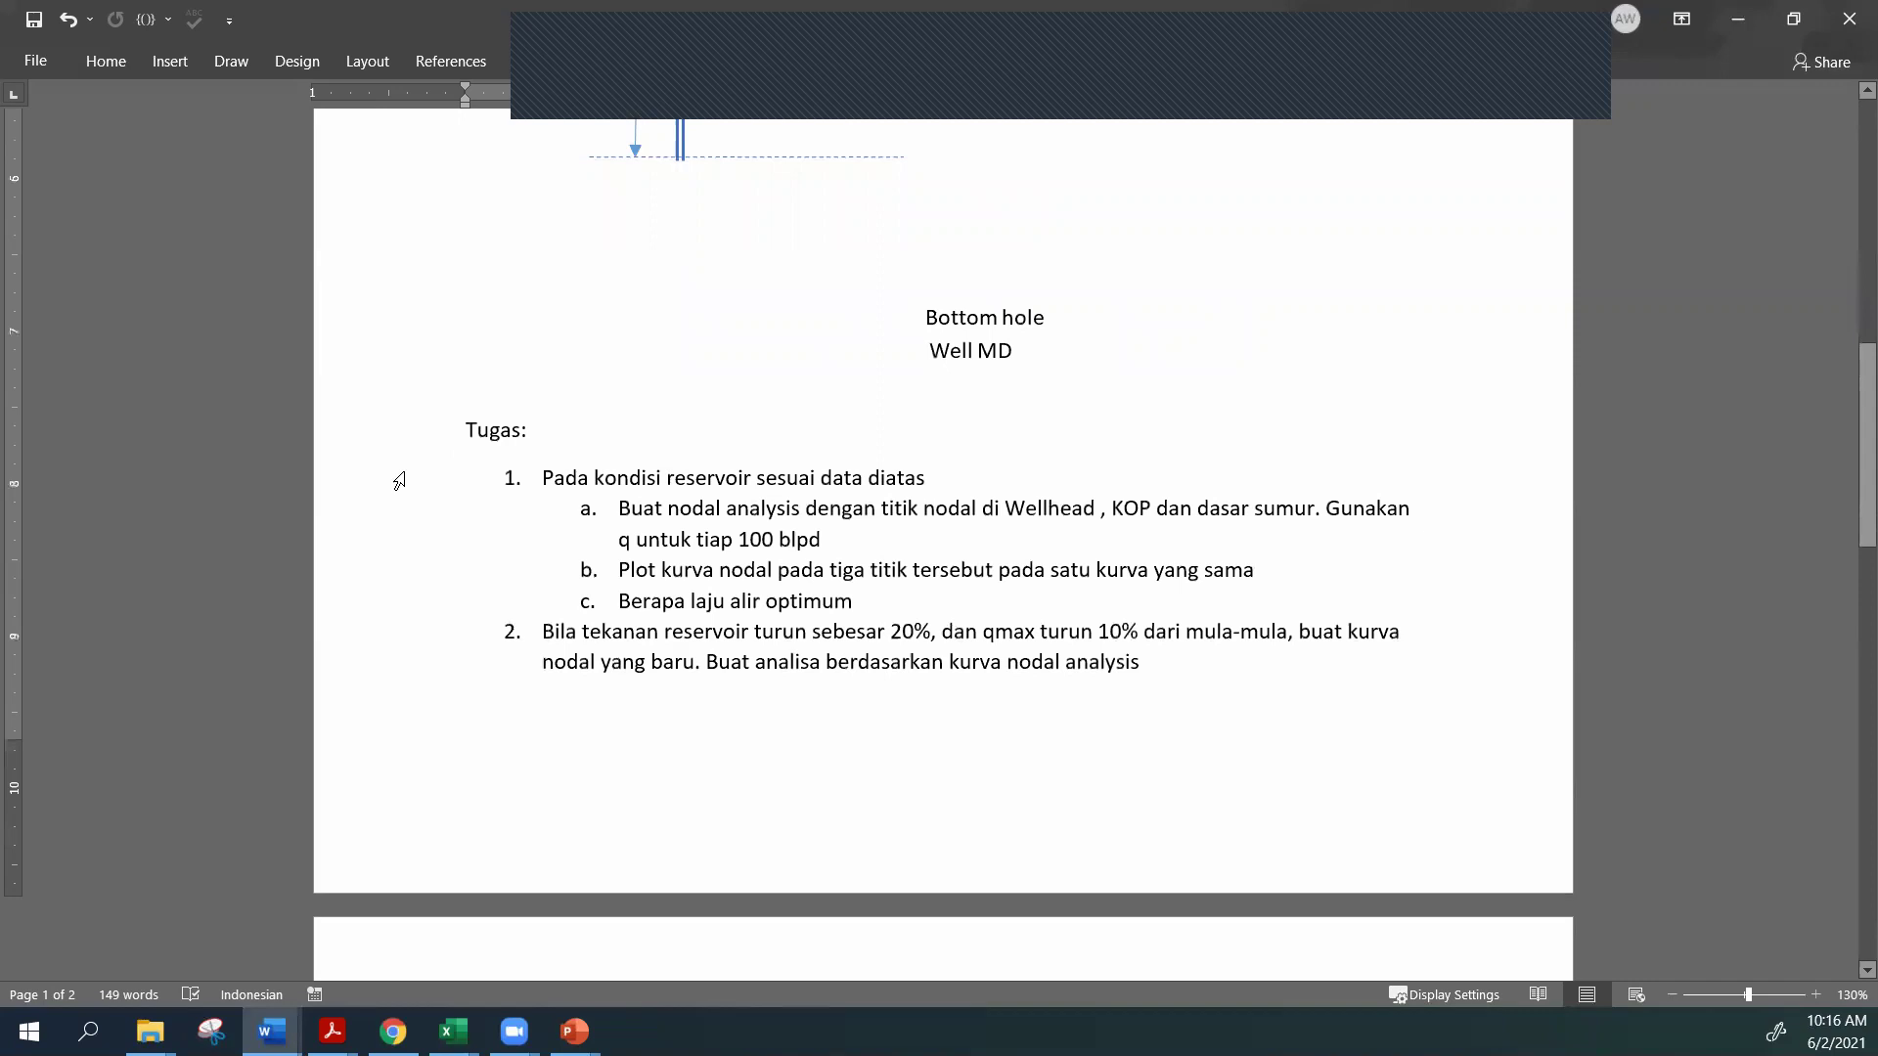
Delete the Tugas heading and the task text below the diagram.
{"action": "left_click_drag", "start_coordinate": [395, 468], "coordinate": [399, 532]}
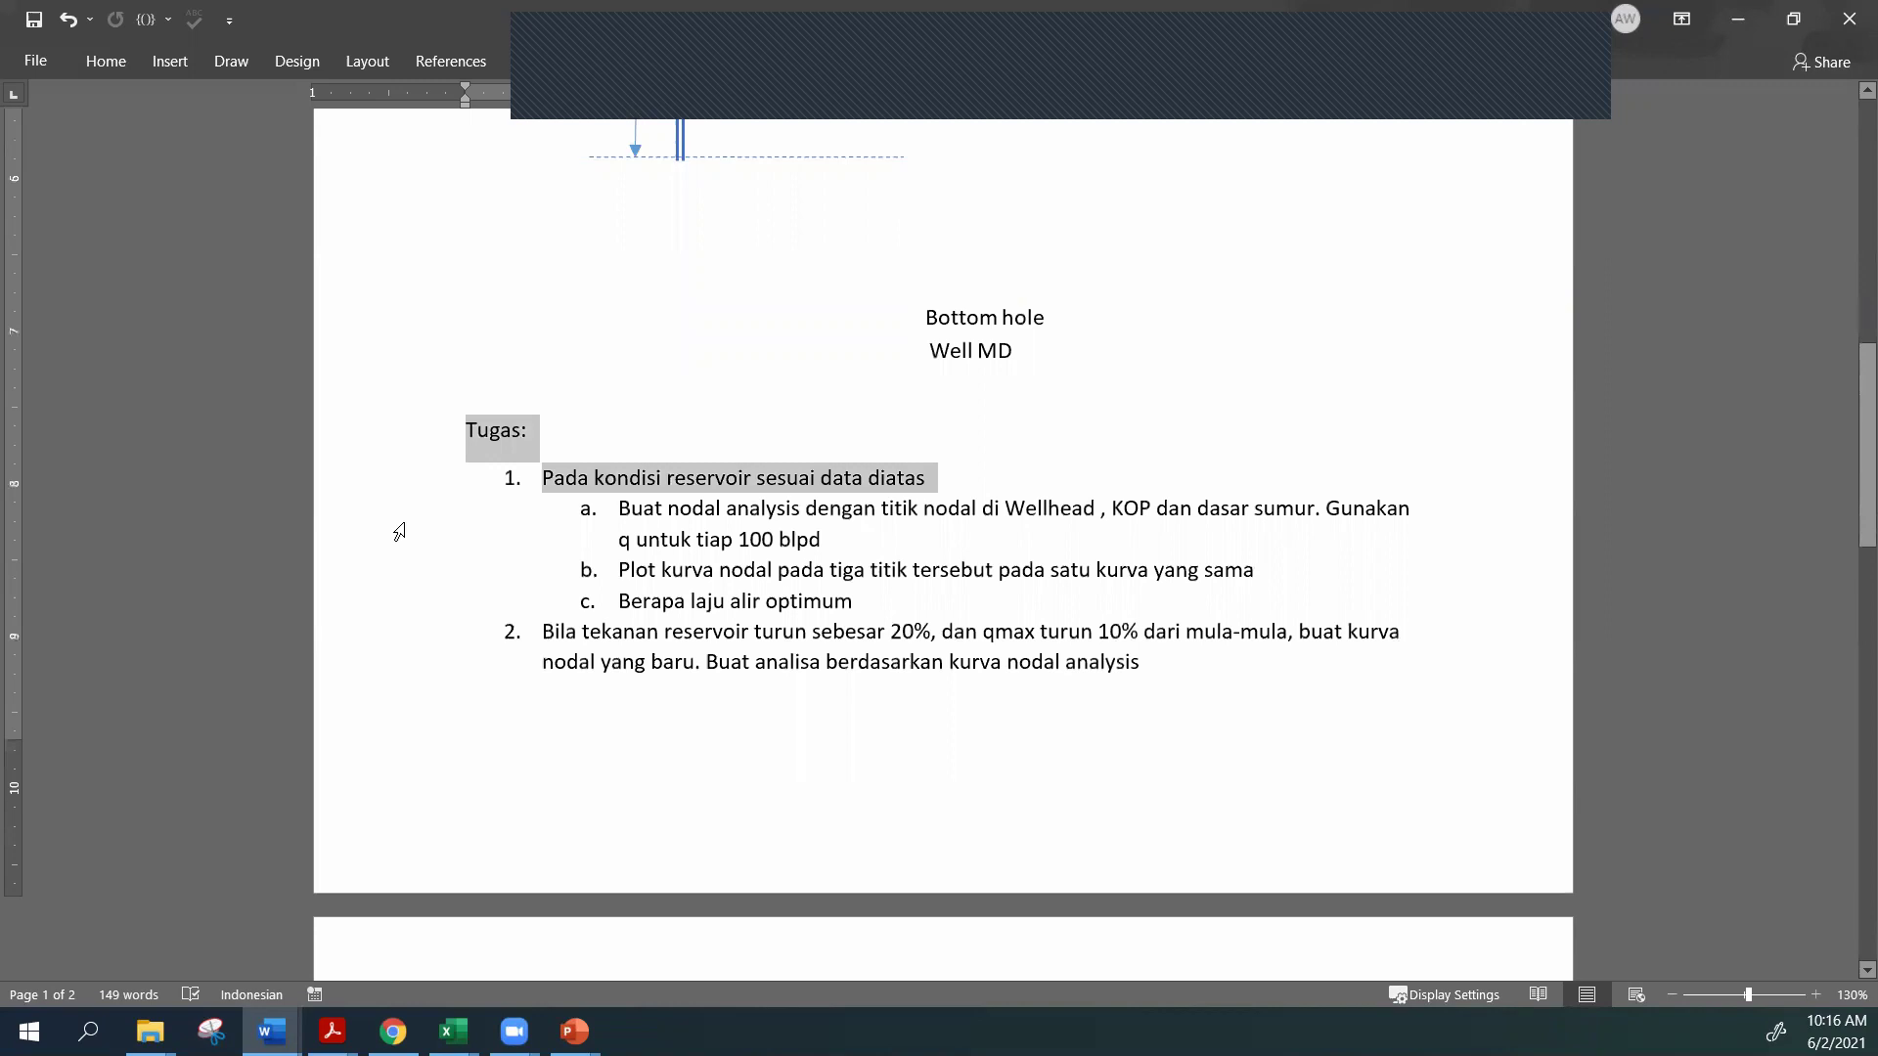
{"action": "left_click_drag", "start_coordinate": [399, 531], "coordinate": [1286, 697]}
{"action": "key", "text": "Delete"}
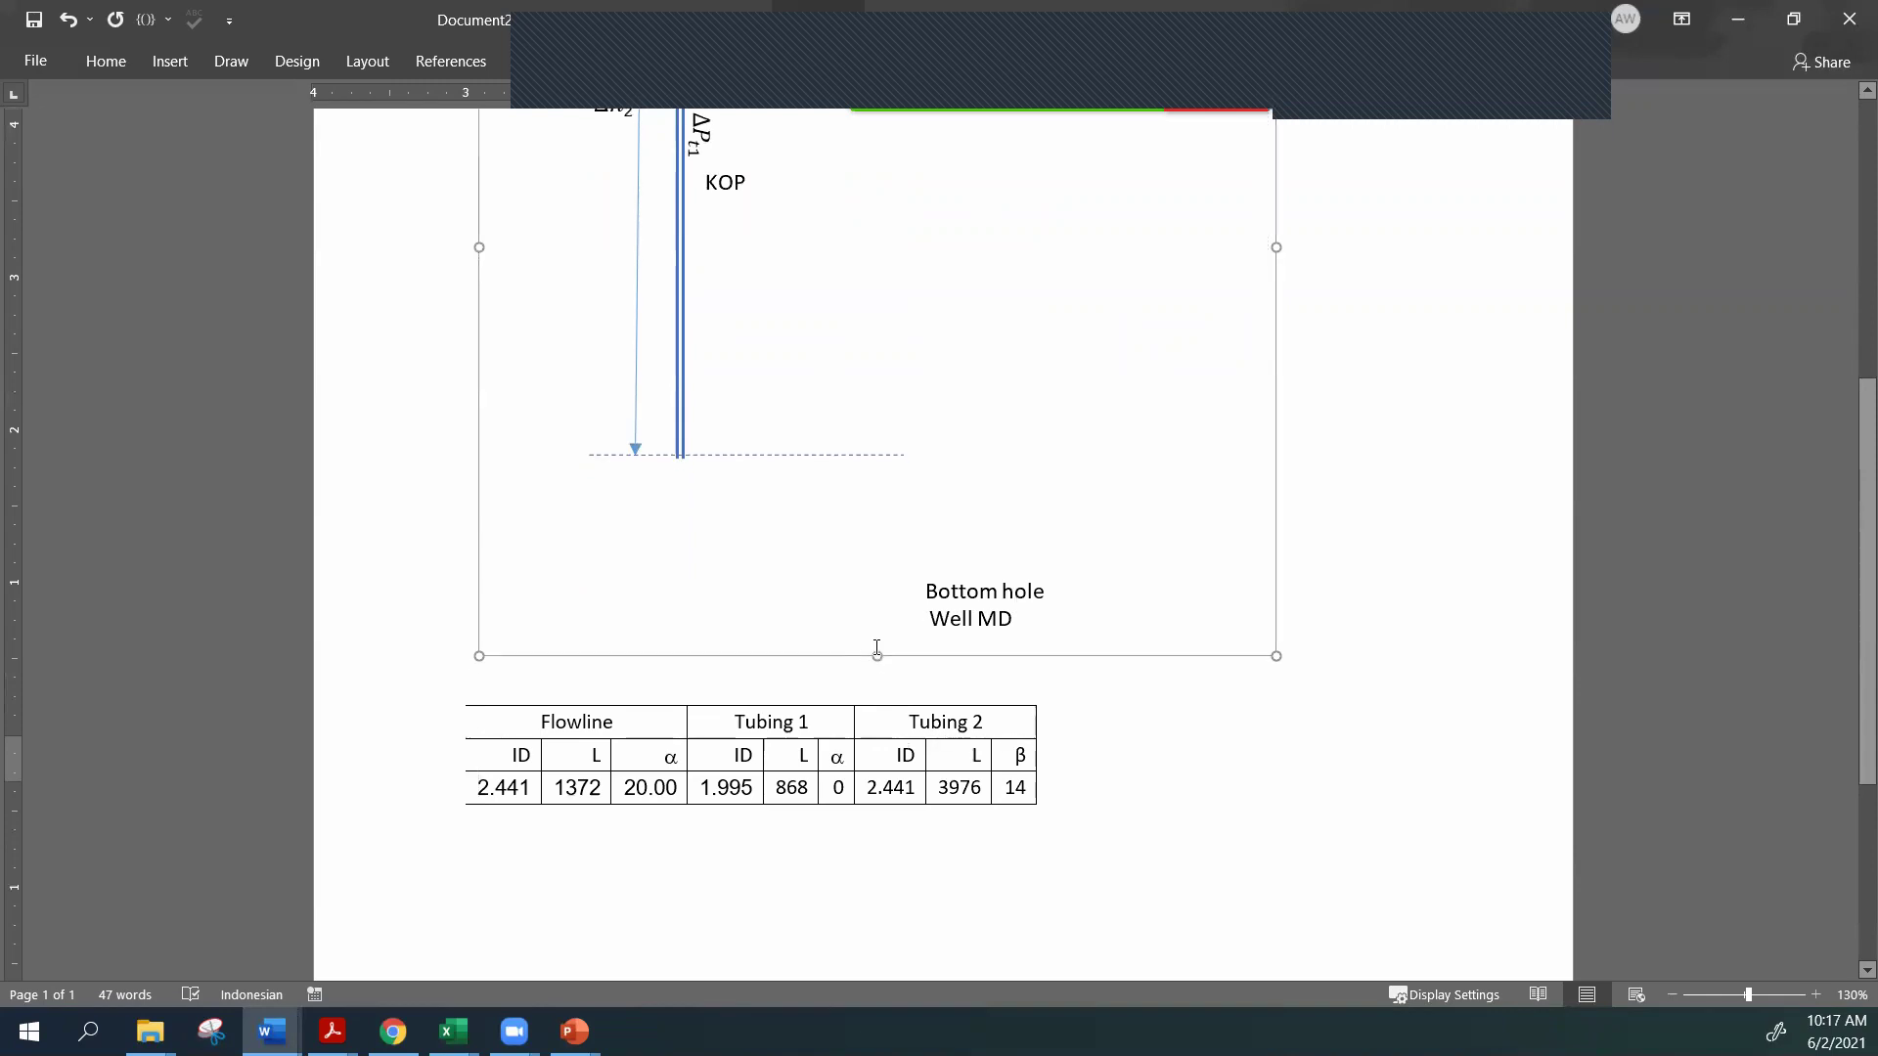
Undo the recent edits to the diagram and table layout, back past the removal of the Tugas section.
{"action": "scroll", "coordinate": [875, 647], "scroll_direction": "up", "scroll_amount": 3}
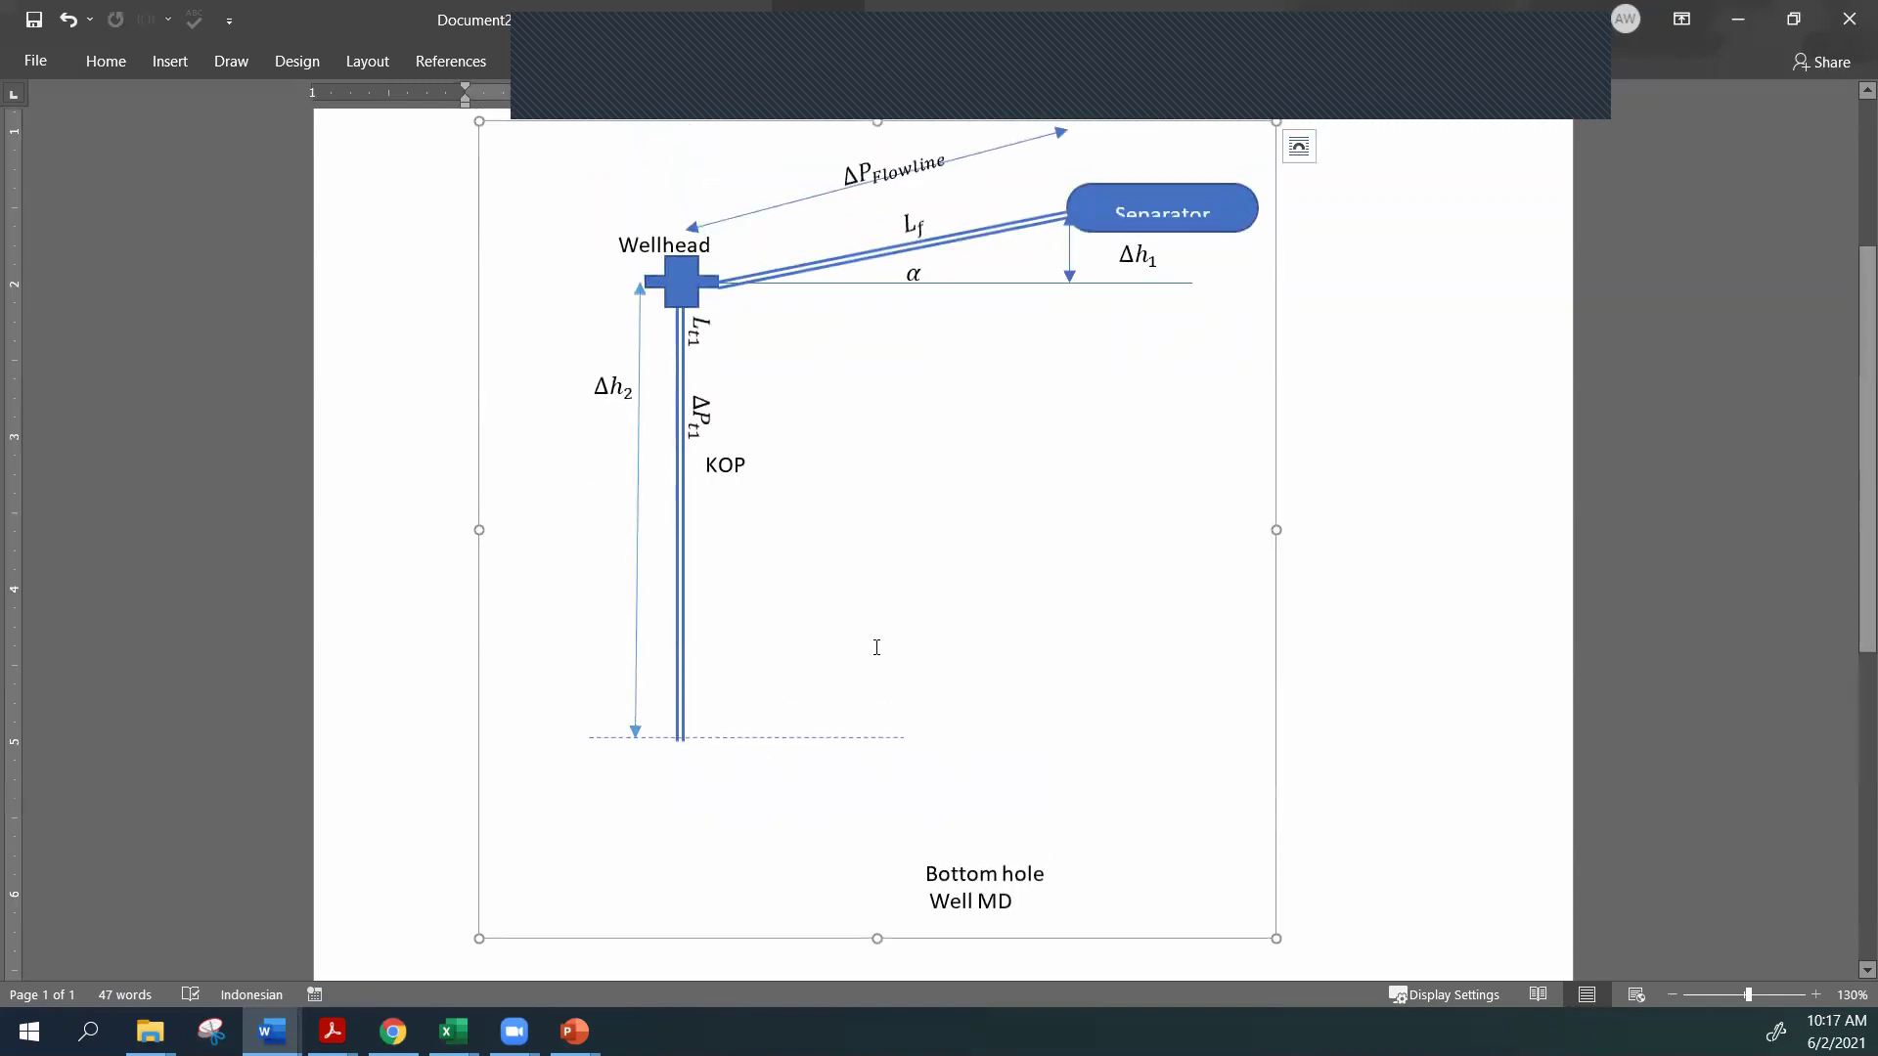
{"action": "key", "text": "ctrl+z"}
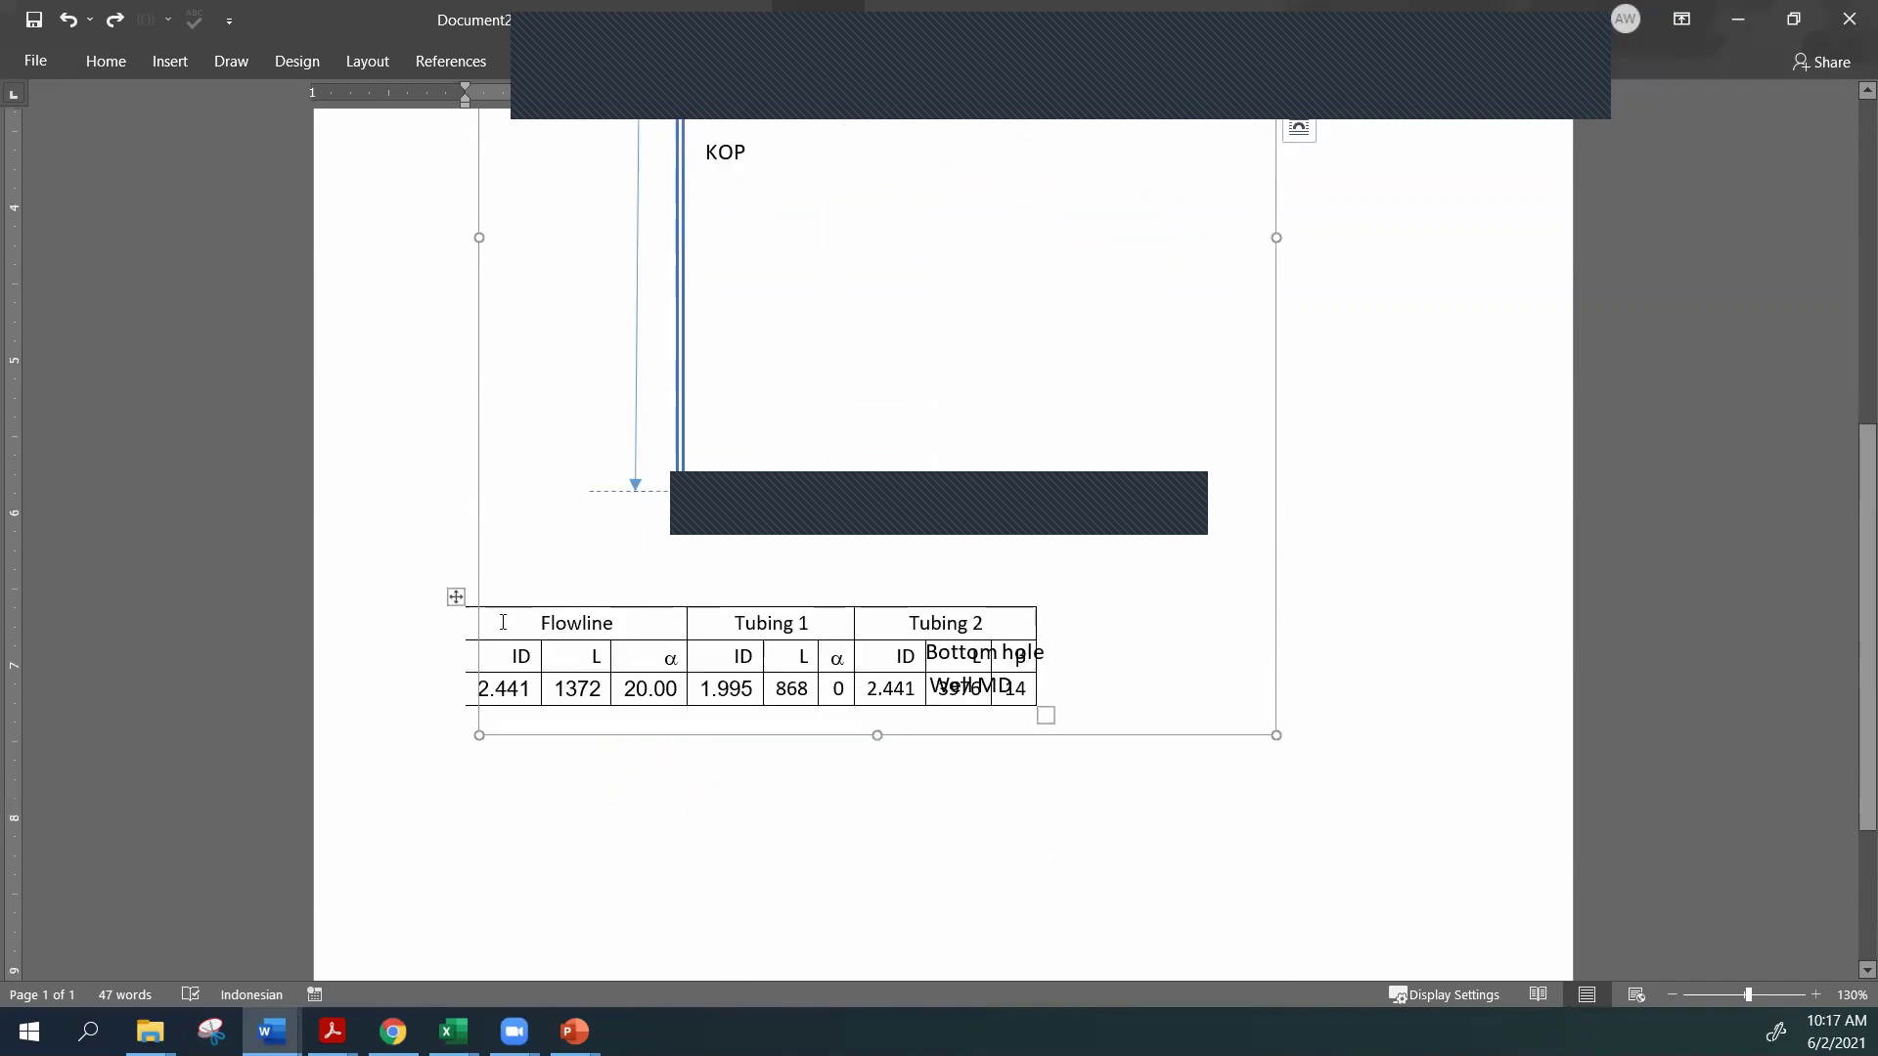
{"action": "key", "text": "ctrl+z"}
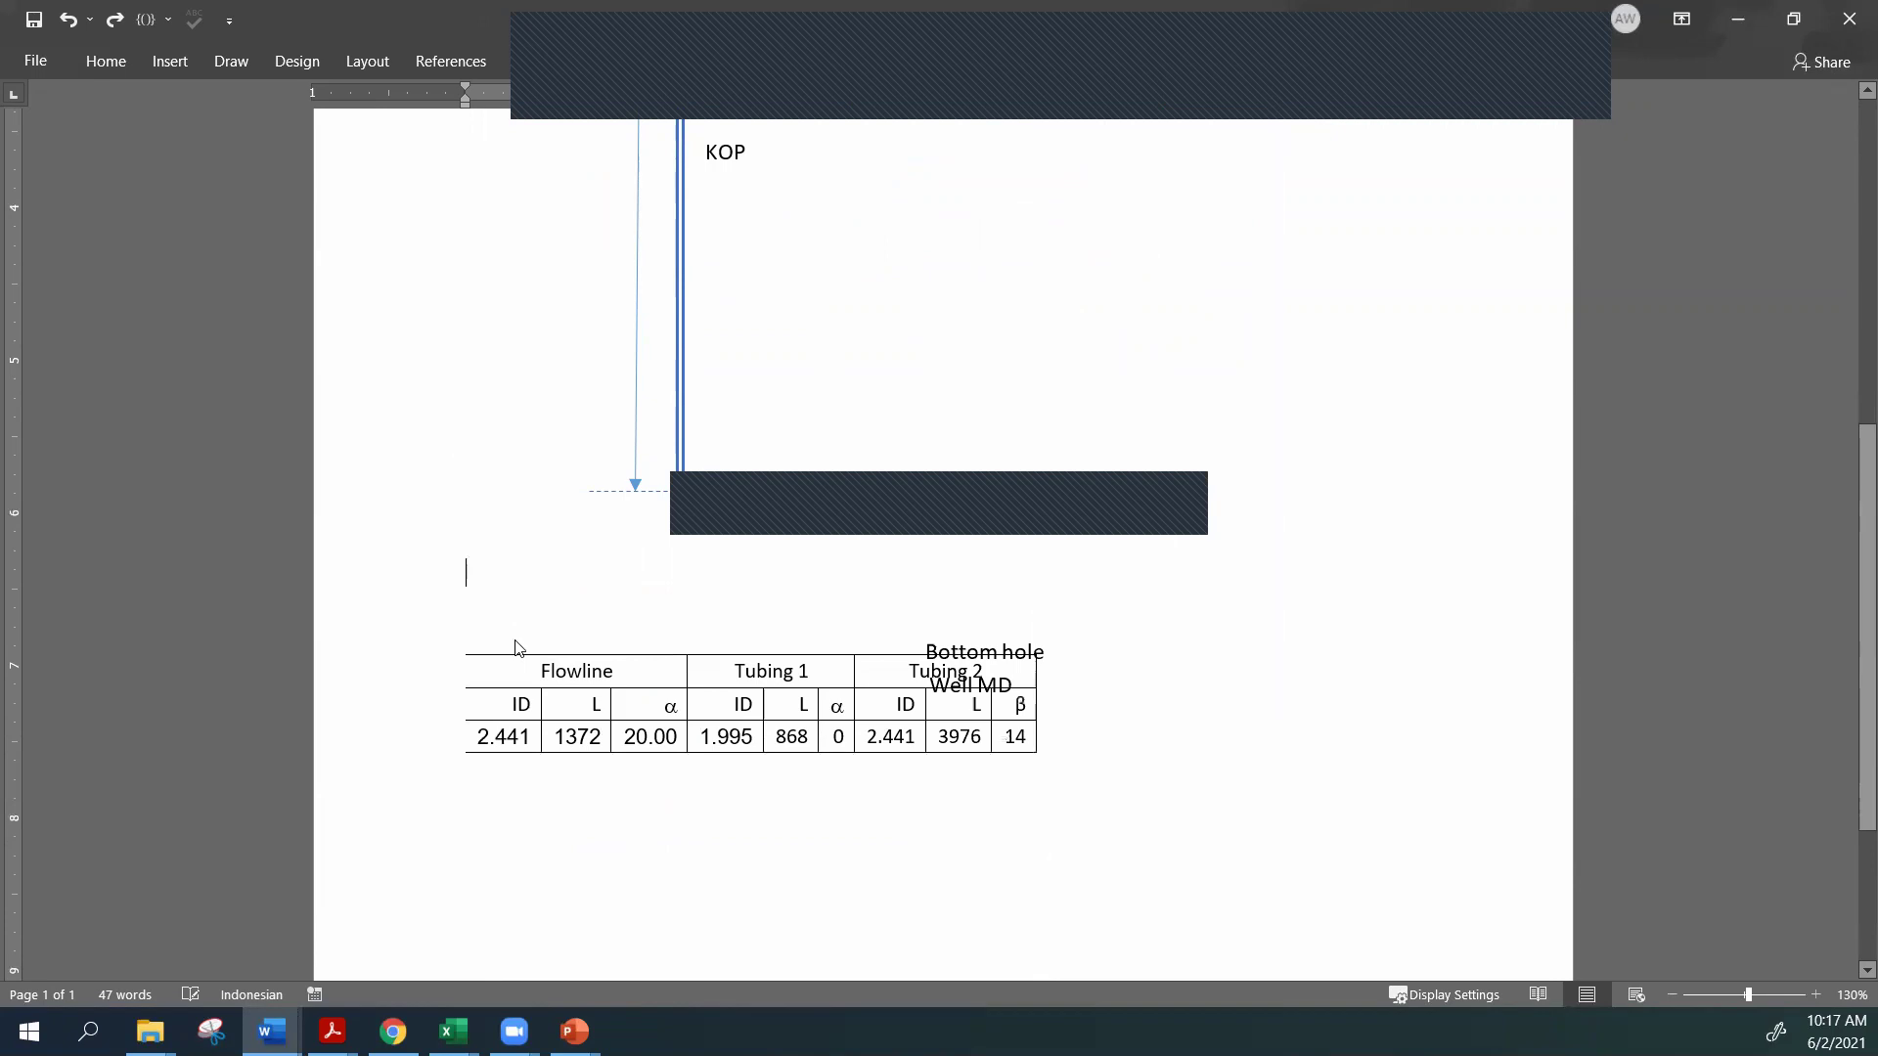
{"action": "key", "text": "ctrl+z"}
{"action": "key", "text": "ctrl+z"}
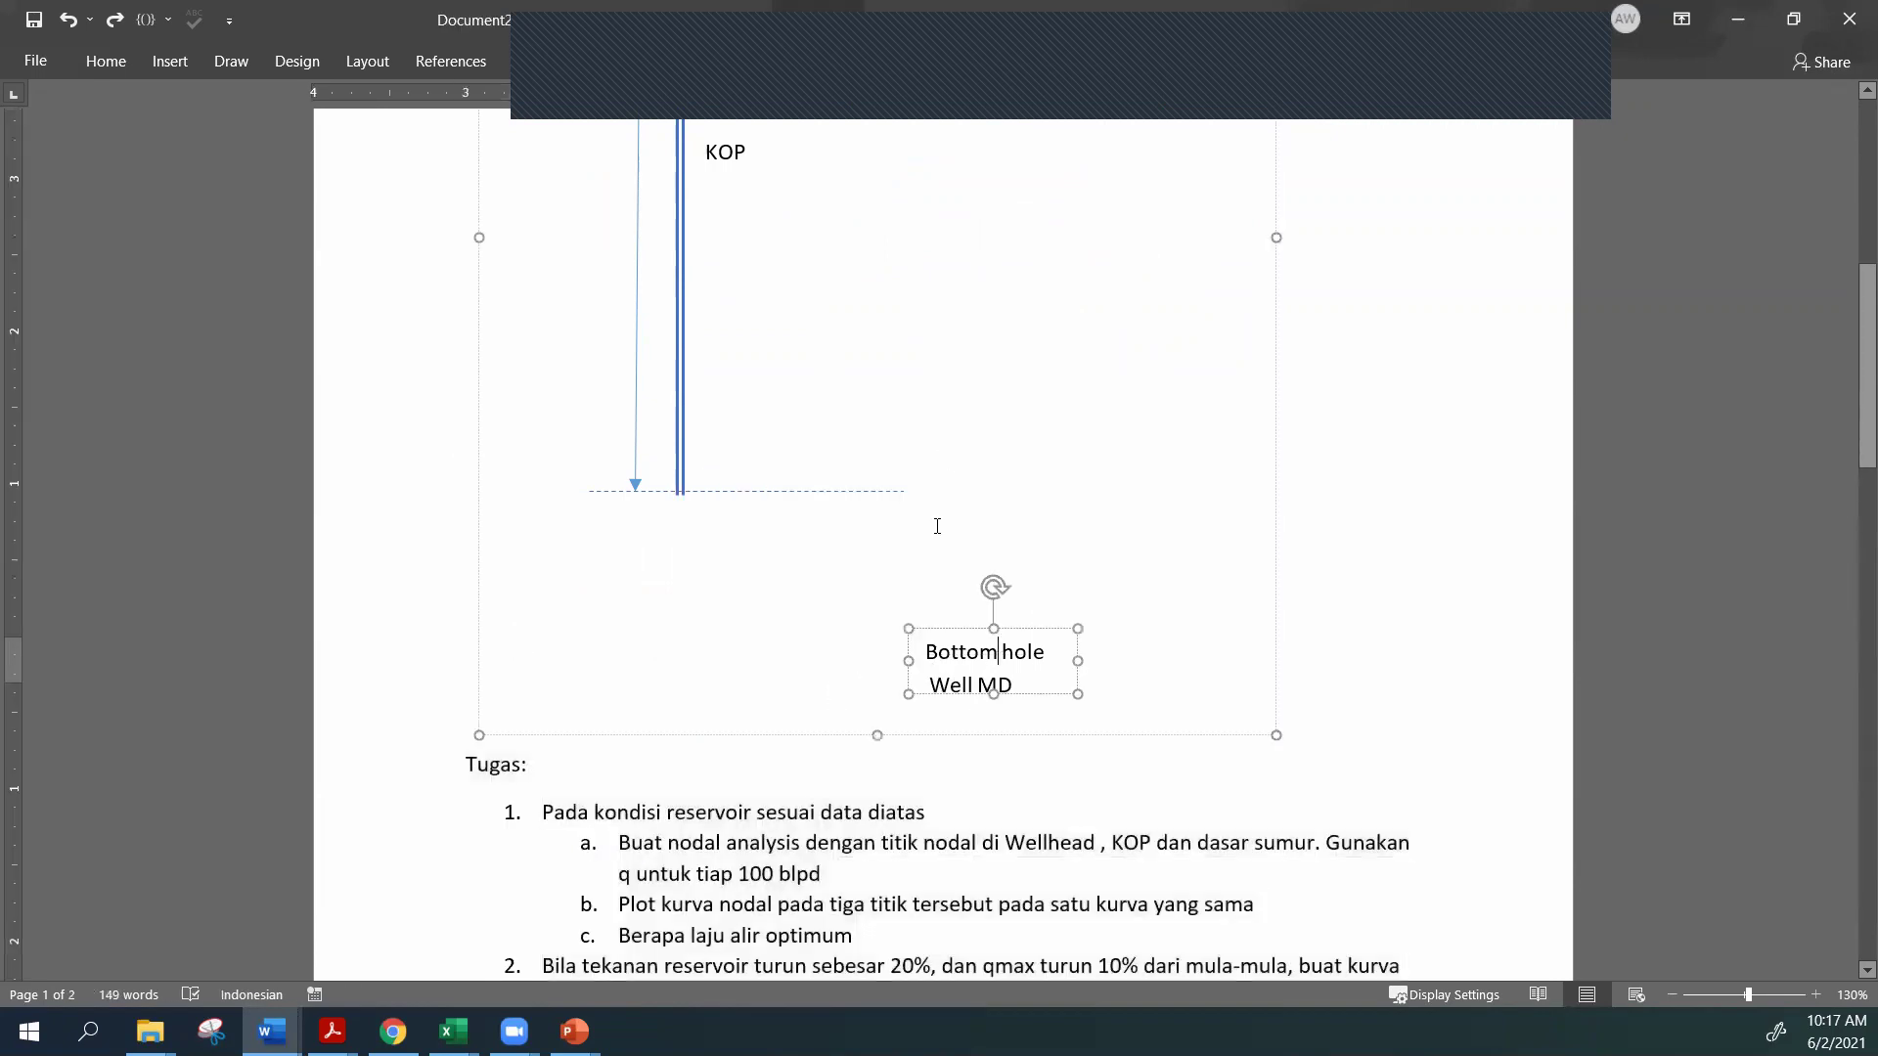
{"action": "key", "text": "ctrl+z"}
Move the Bottom hole and Well MD labels up to the end of the dashed line at the base of the tubing.
{"action": "left_click", "coordinate": [959, 674]}
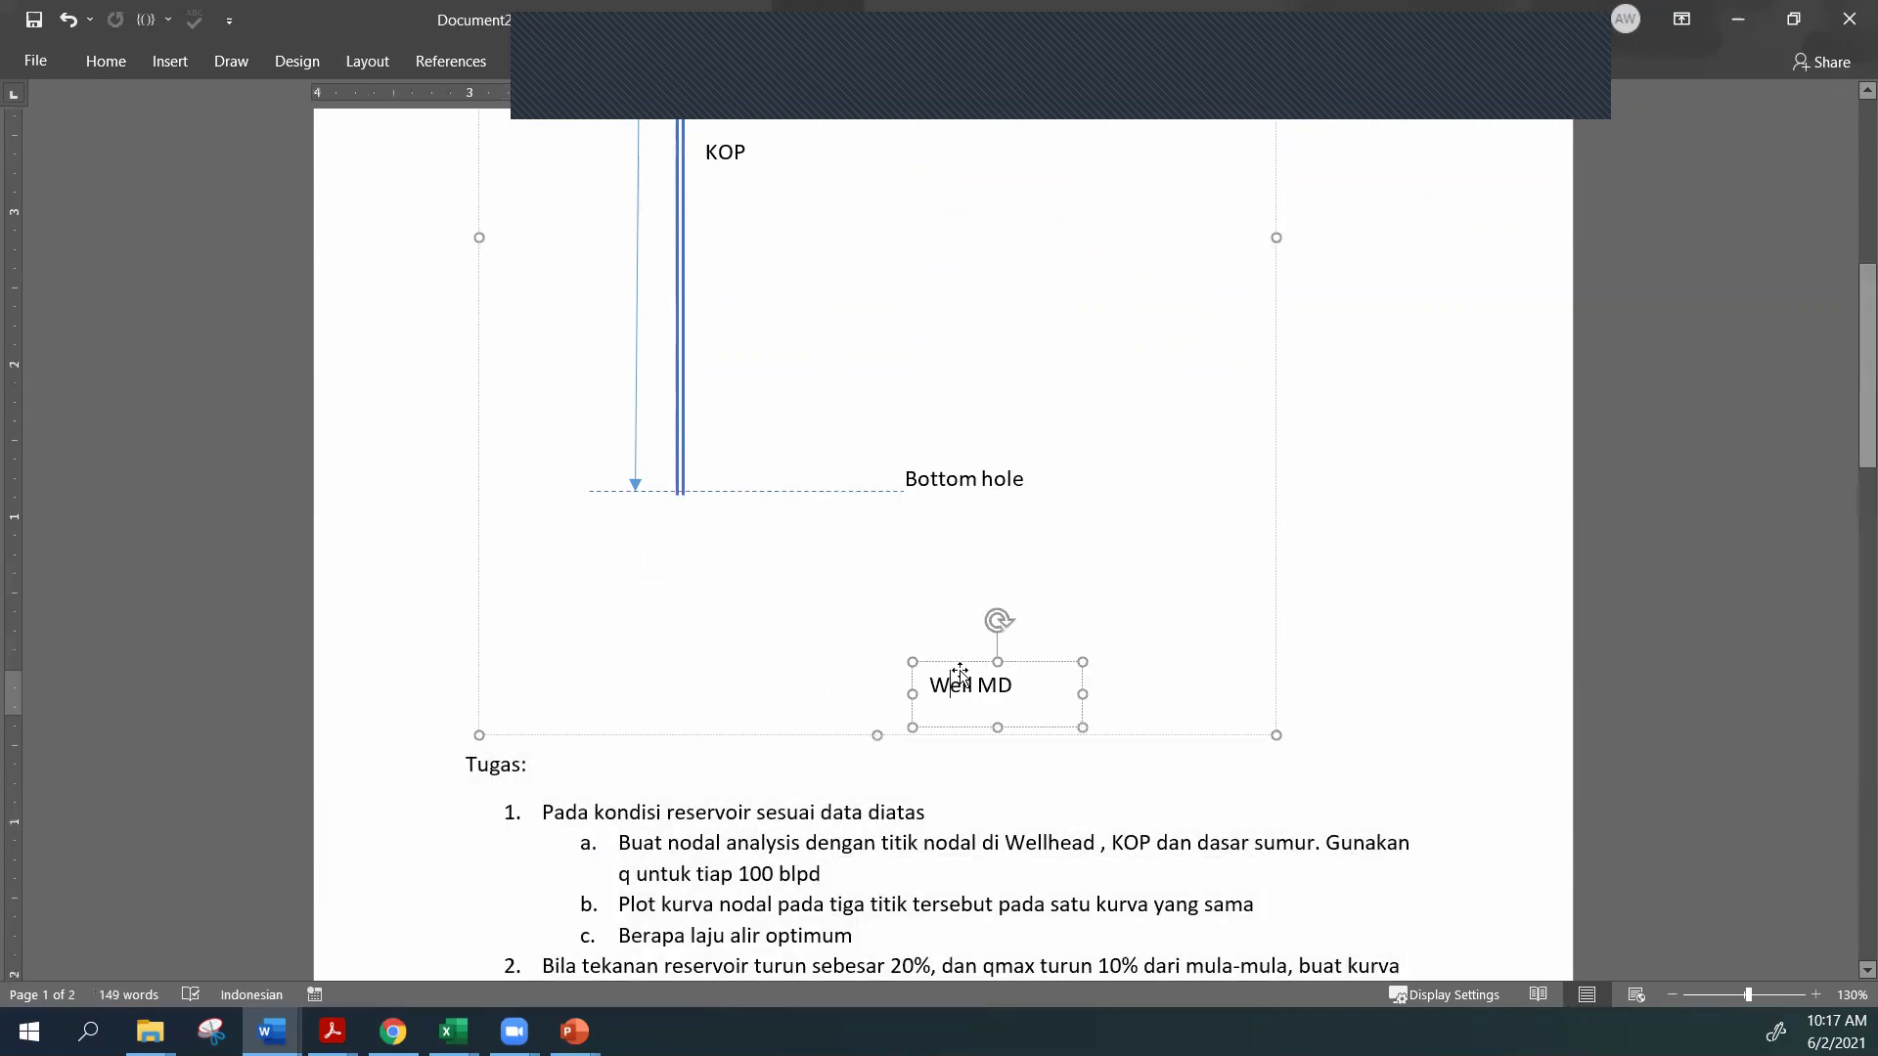
{"action": "left_click_drag", "start_coordinate": [960, 675], "coordinate": [938, 482]}
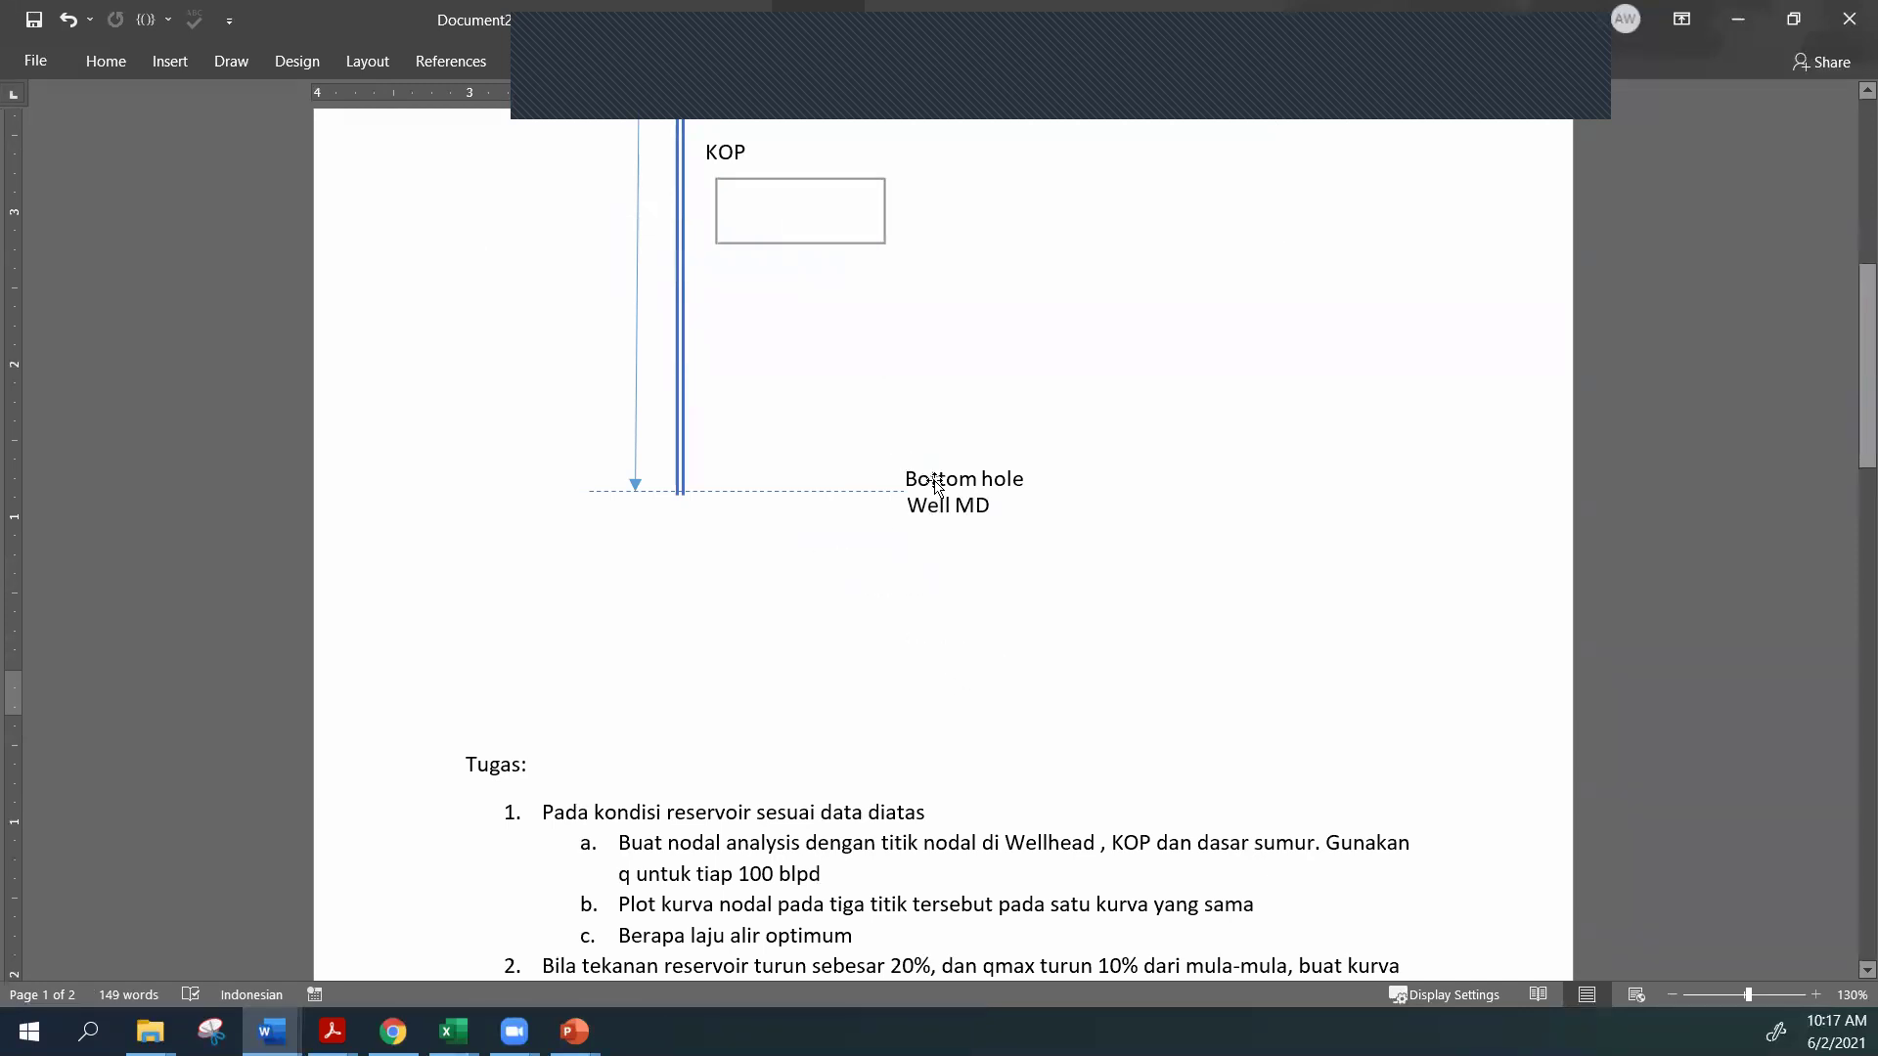
Delete the empty paragraphs between the diagram and the Tugas heading.
{"action": "left_click", "coordinate": [862, 656]}
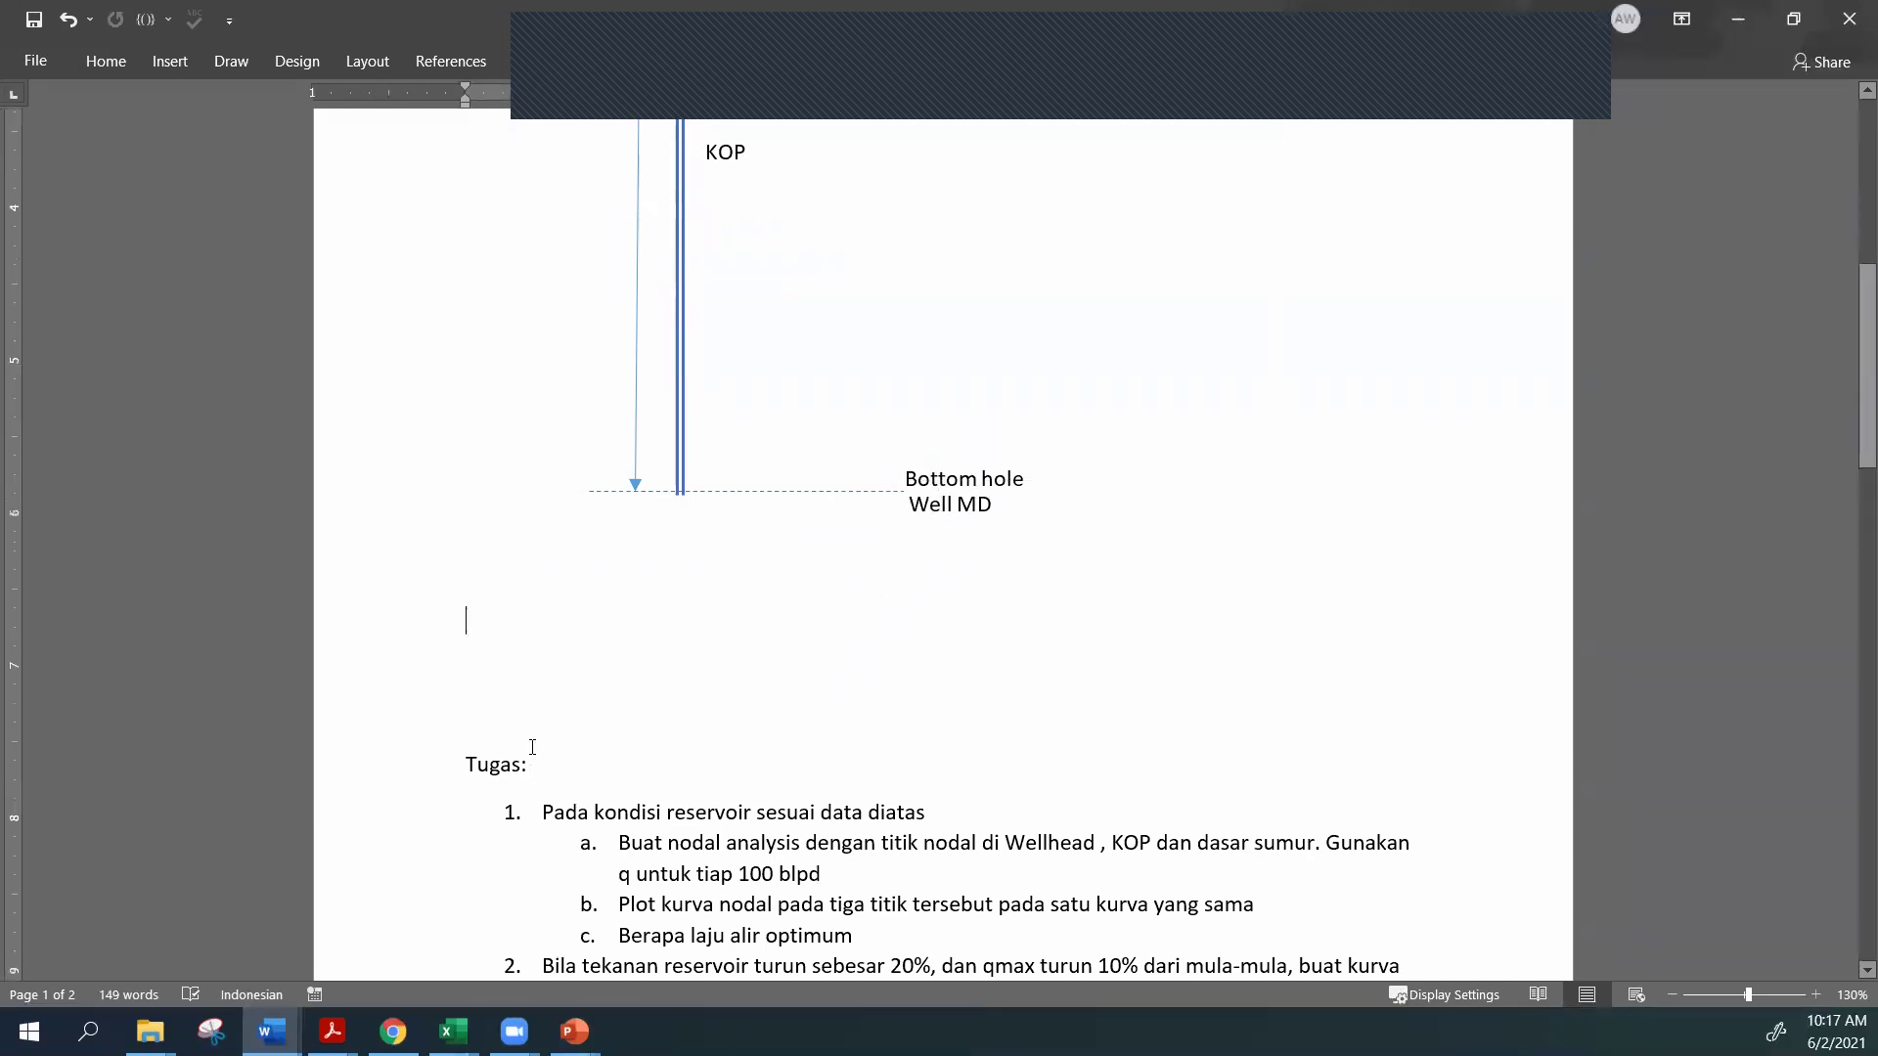
{"action": "key", "text": "Delete"}
{"action": "key", "text": "Delete"}
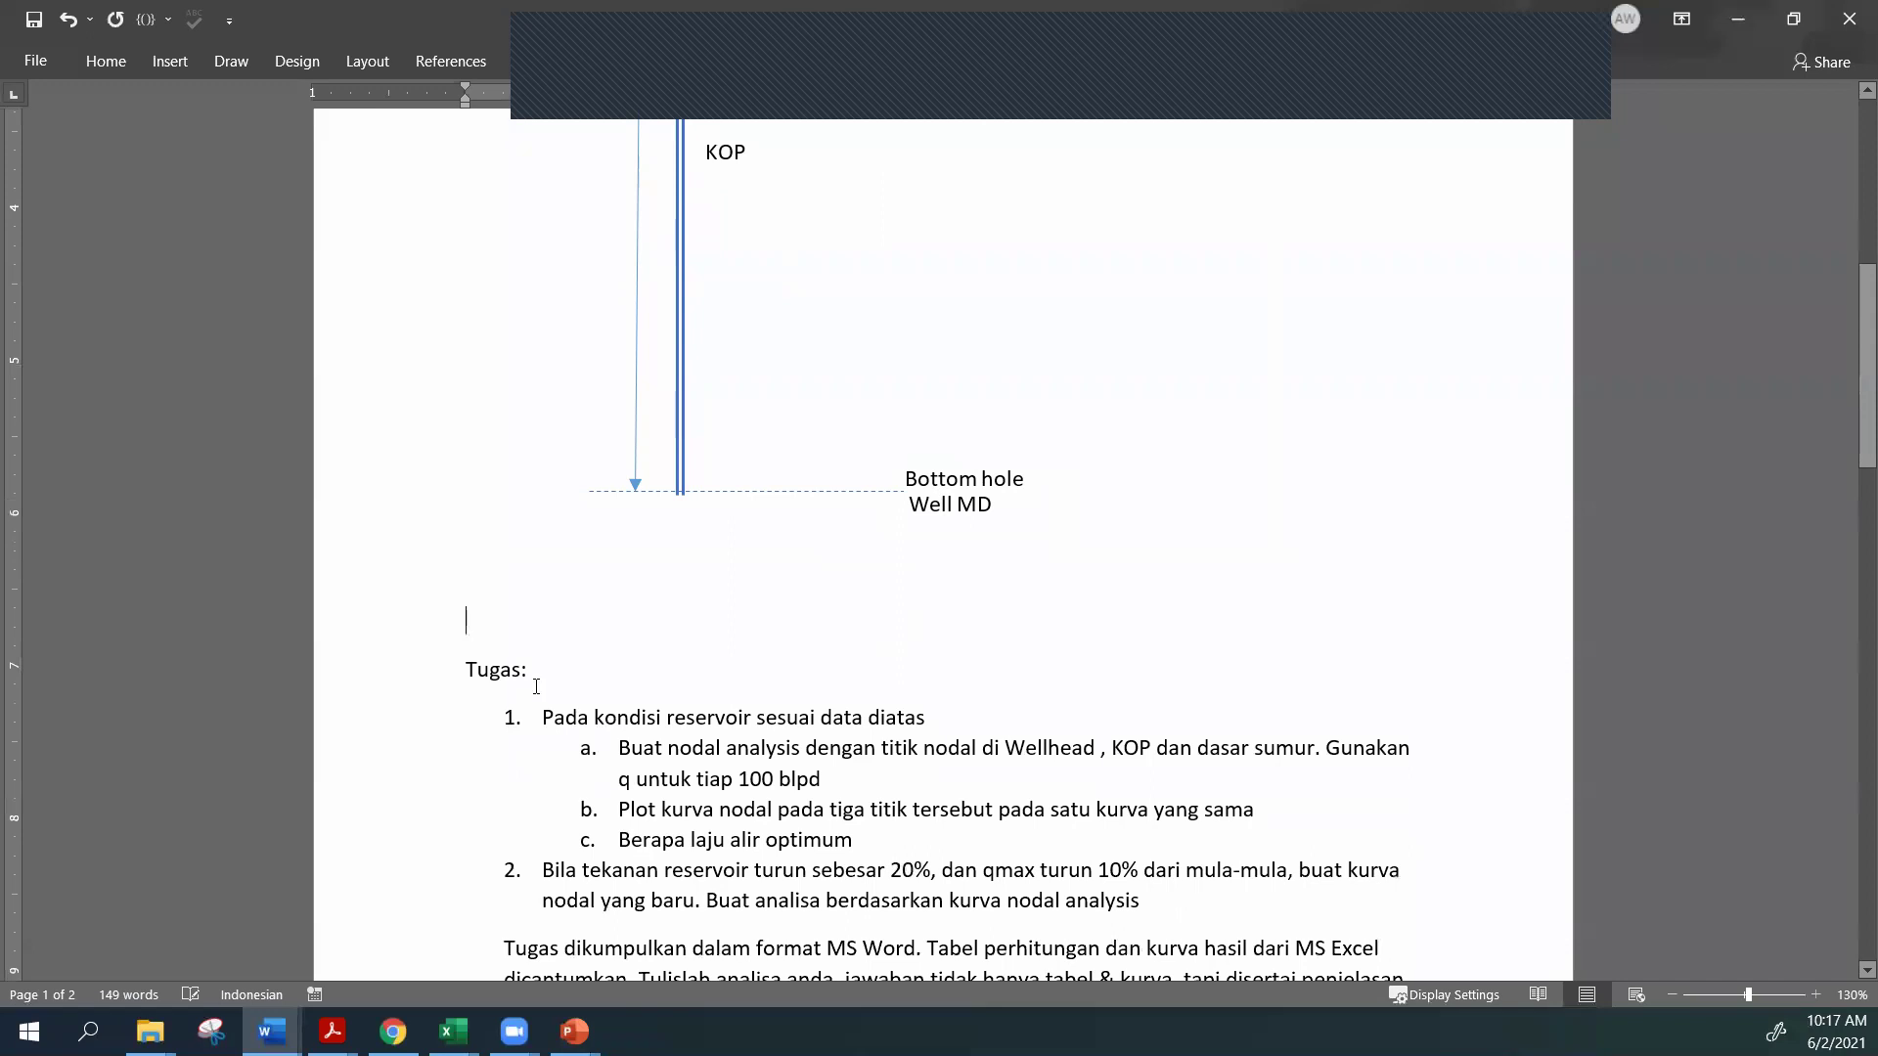
{"action": "key", "text": "Delete"}
{"action": "scroll", "coordinate": [470, 489], "scroll_direction": "down", "scroll_amount": 3}
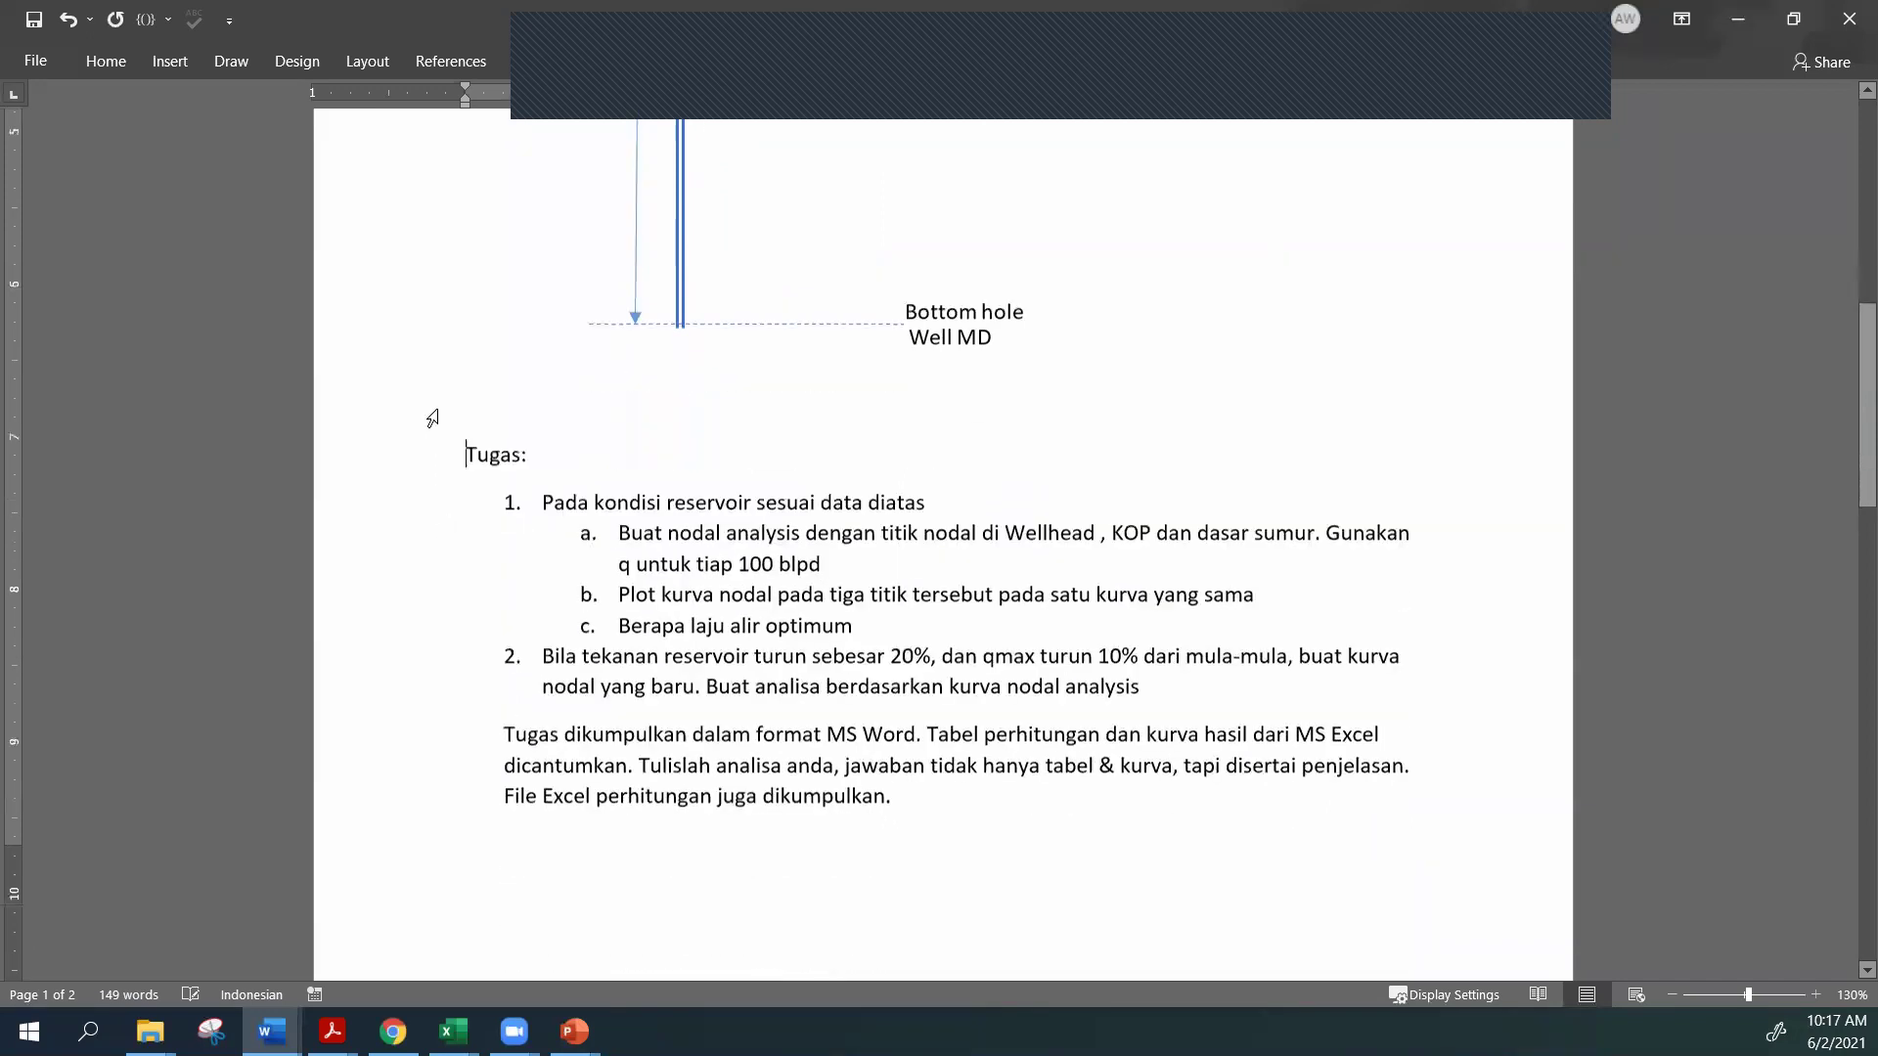